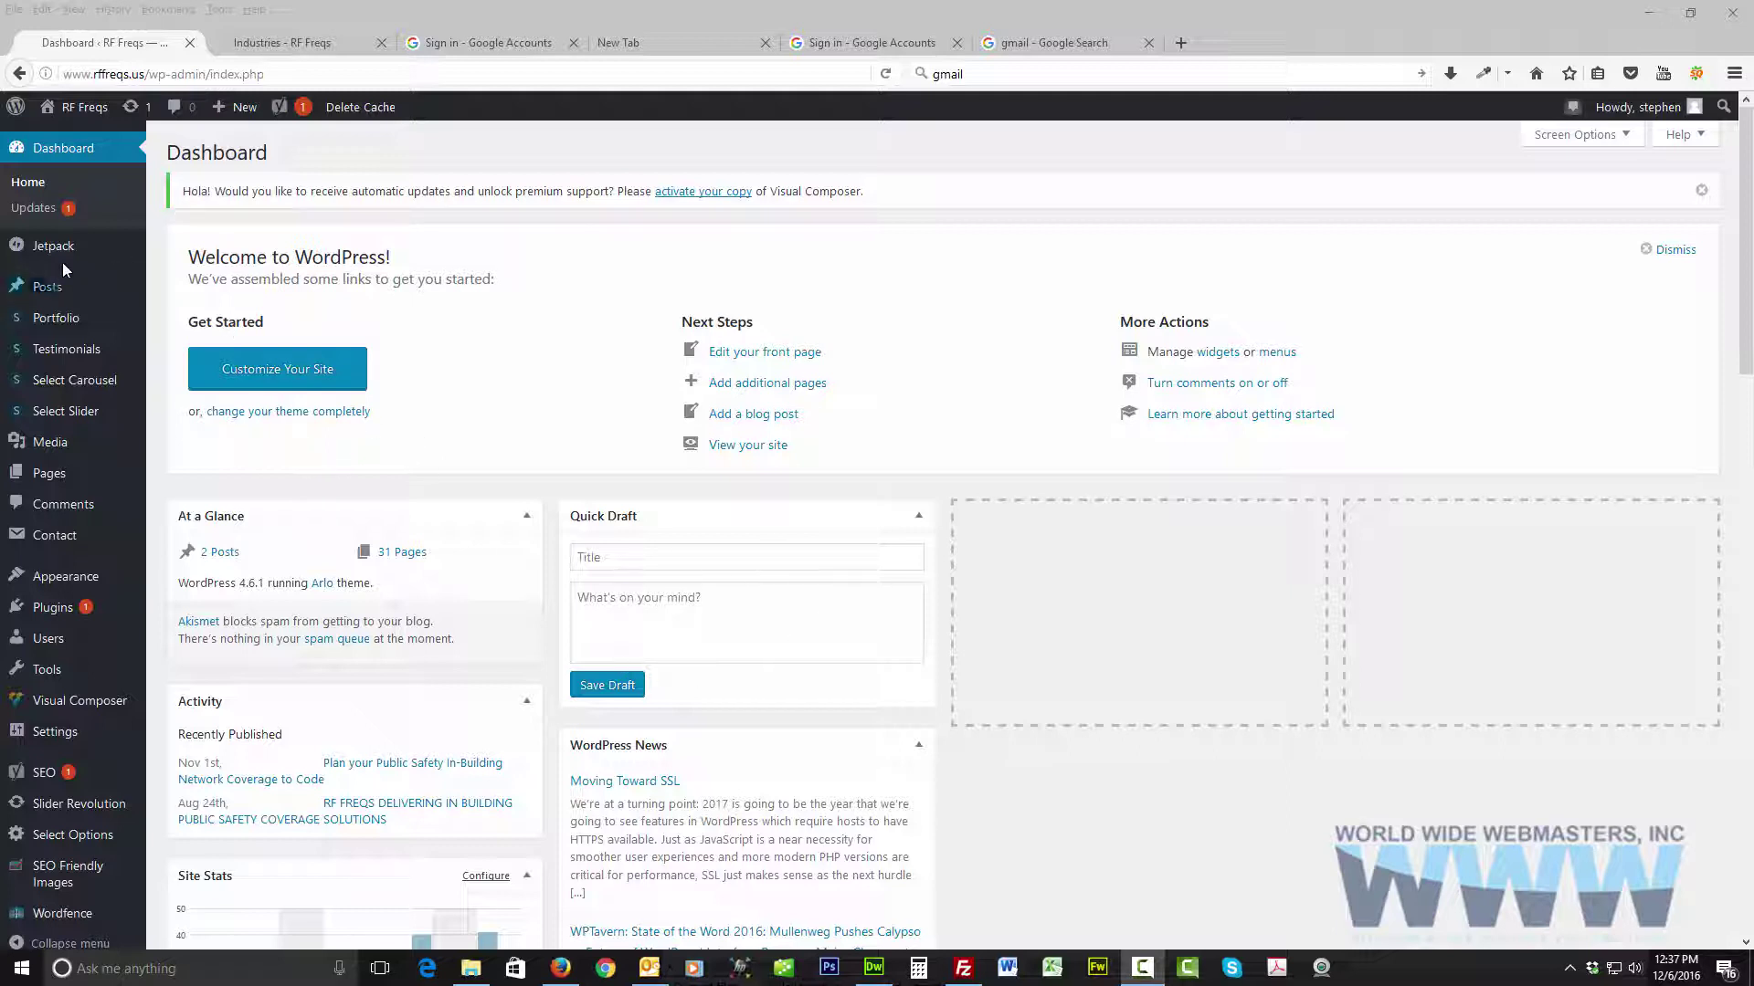
Step: Open the Jetpack plugin's settings page in the site's admin area
mouse_move(137, 256)
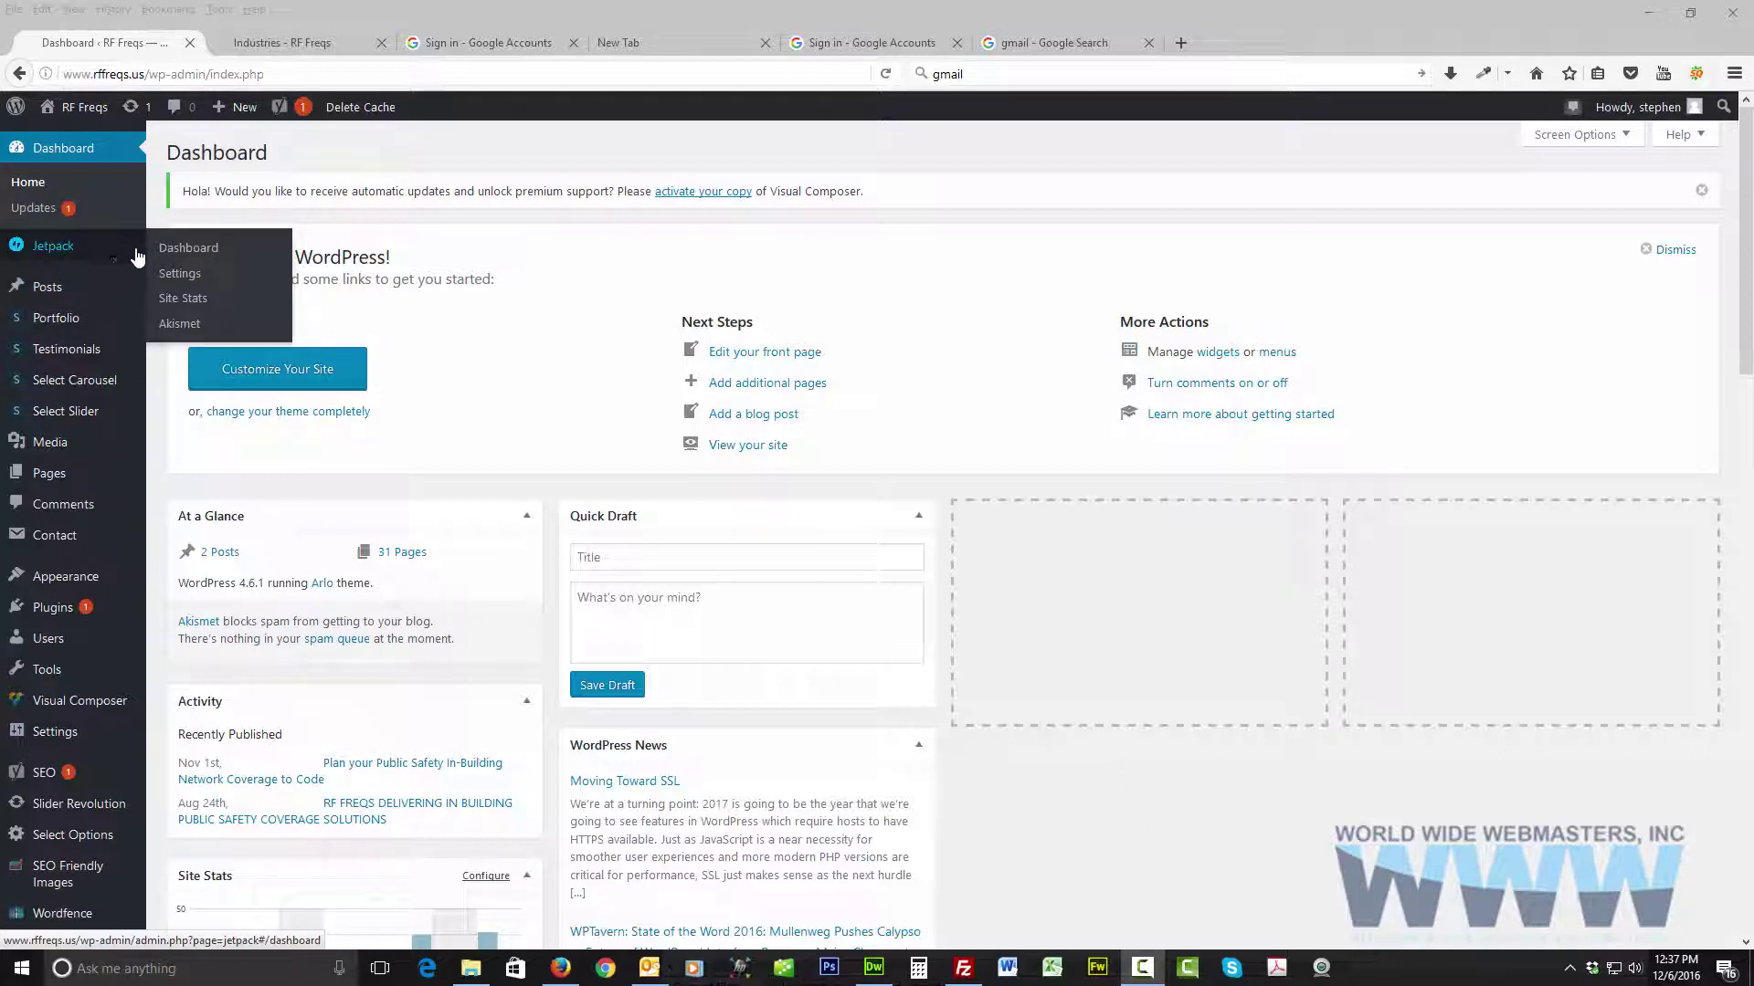
click(64, 247)
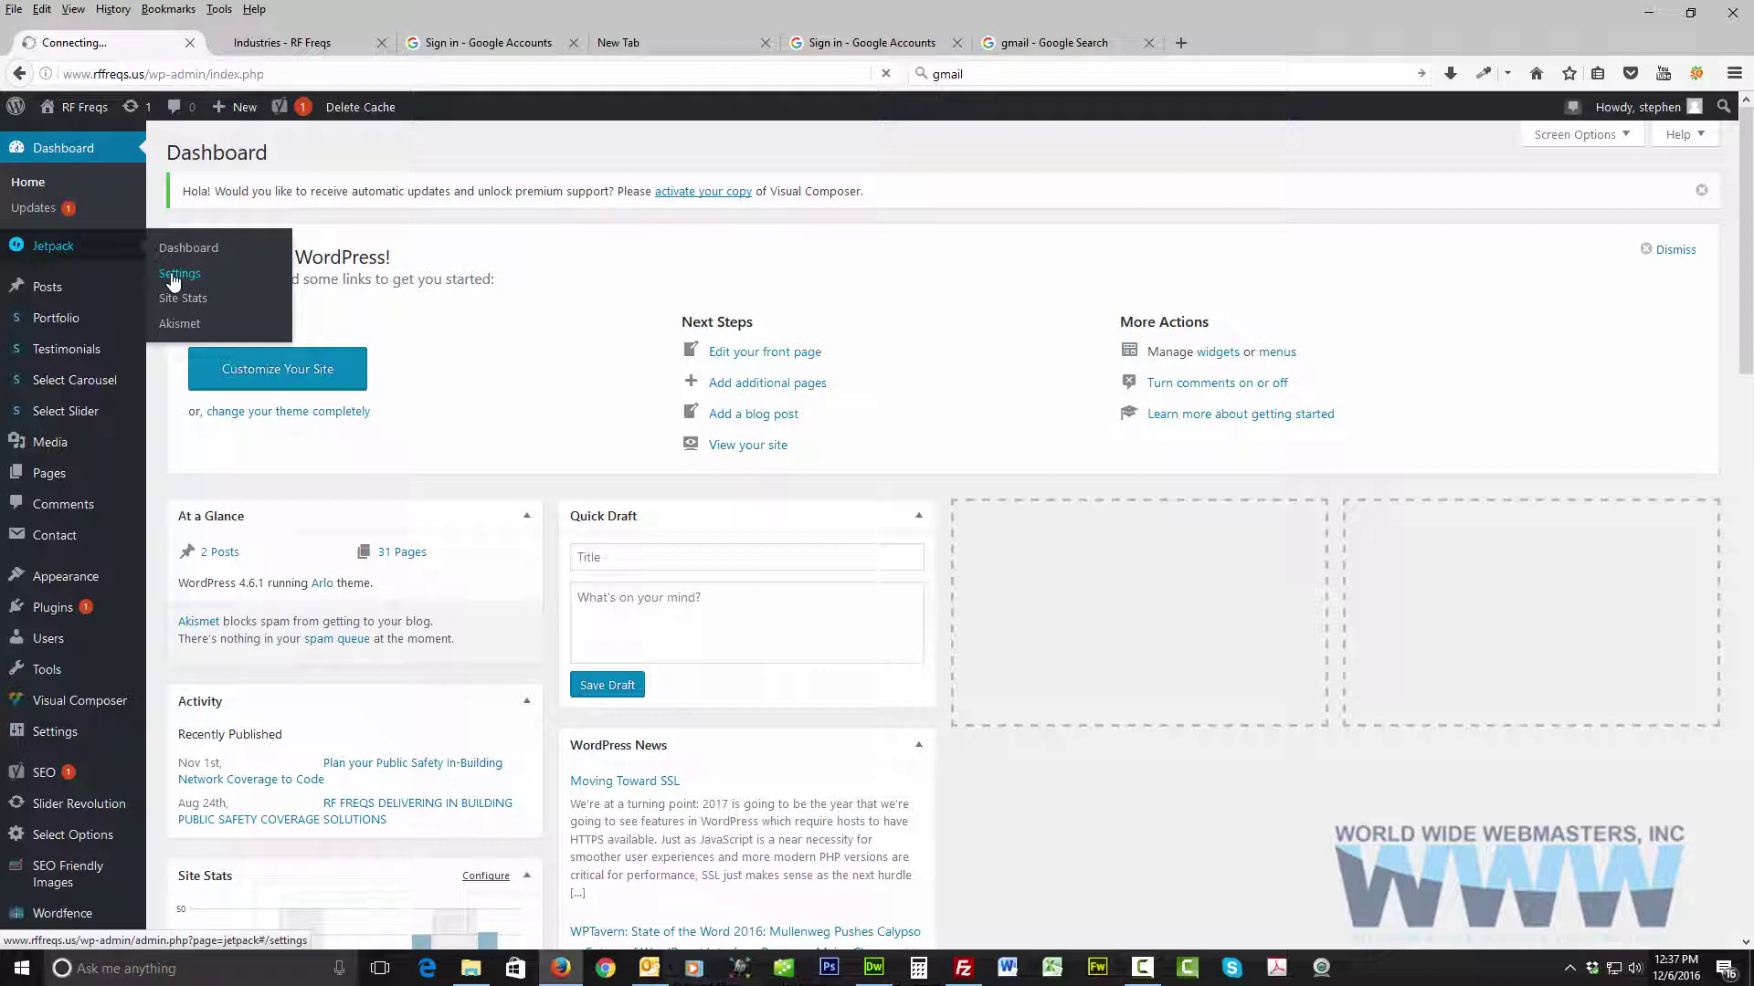
mouse_move(1149, 972)
click(163, 274)
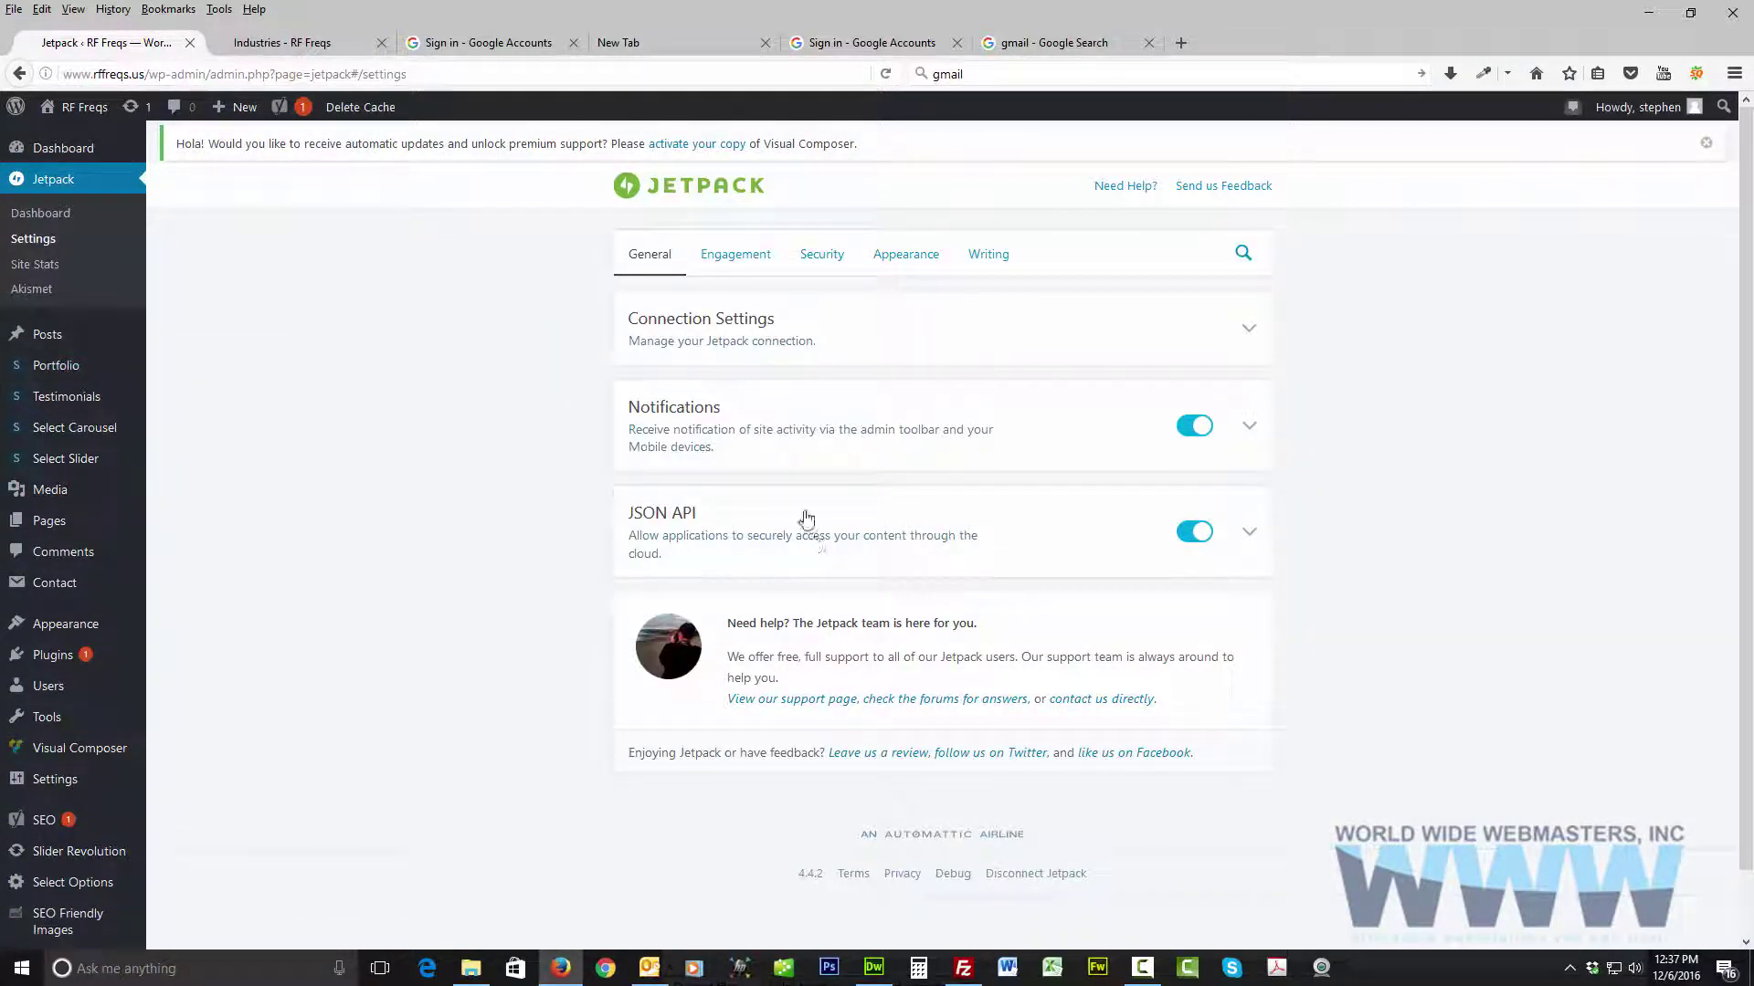
click(114, 10)
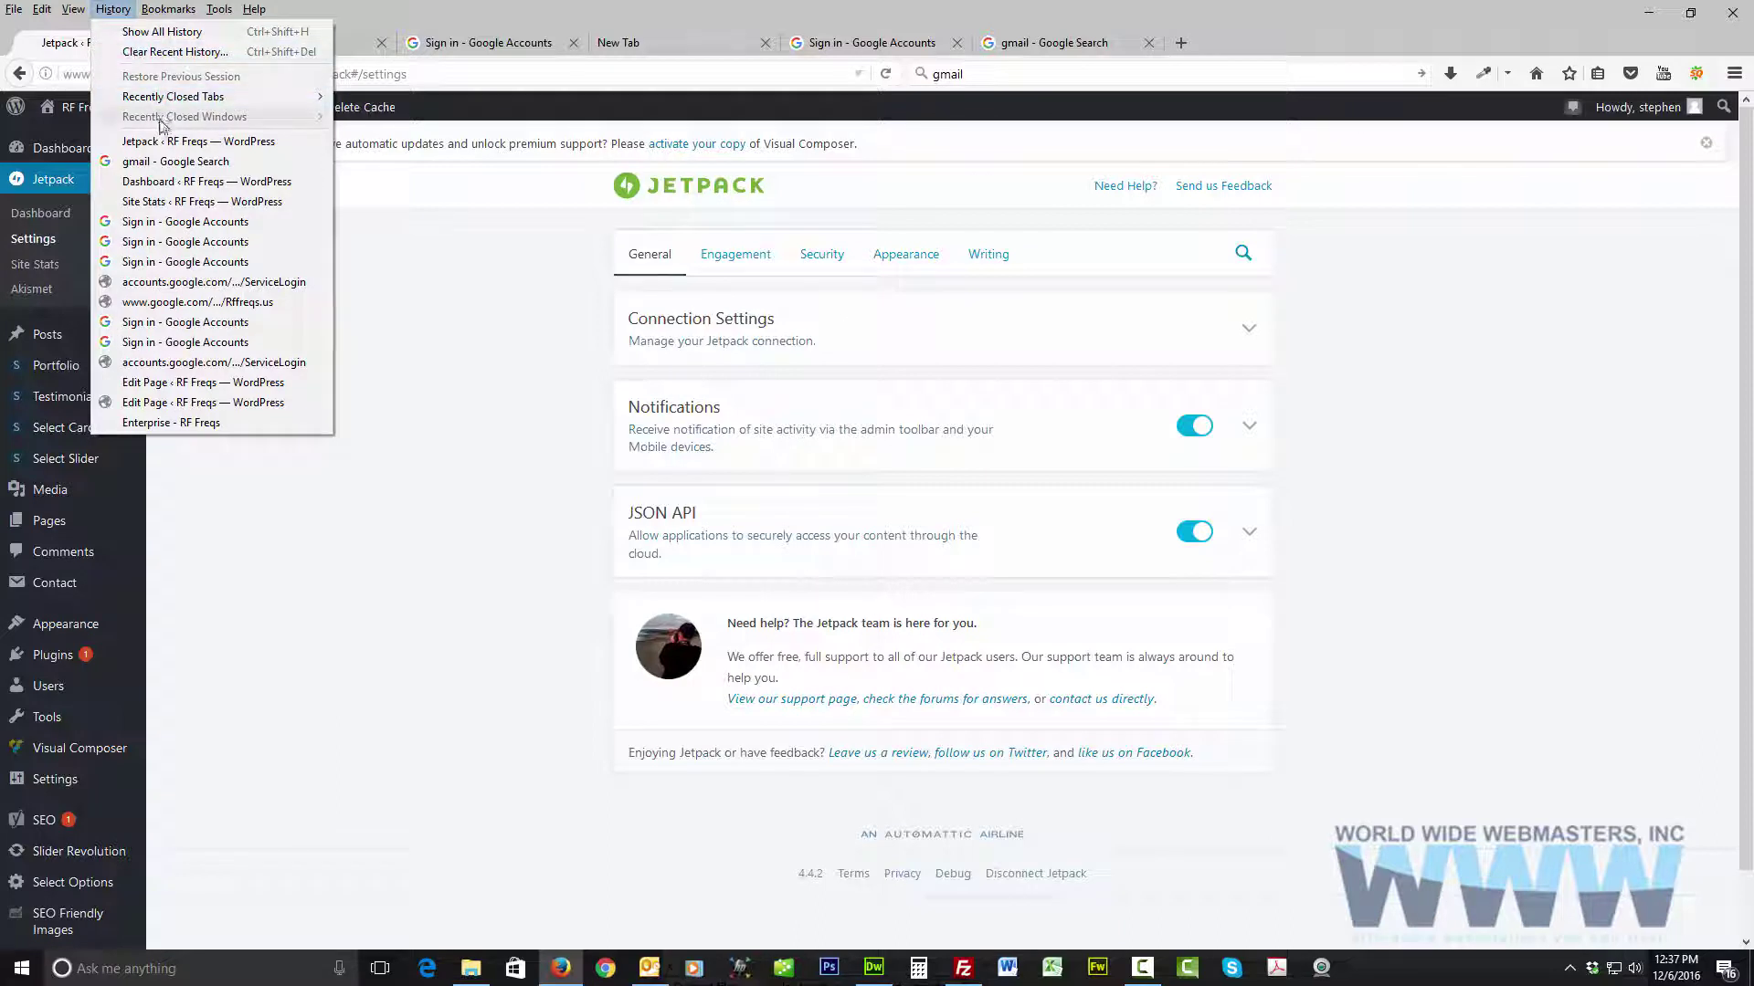
click(178, 53)
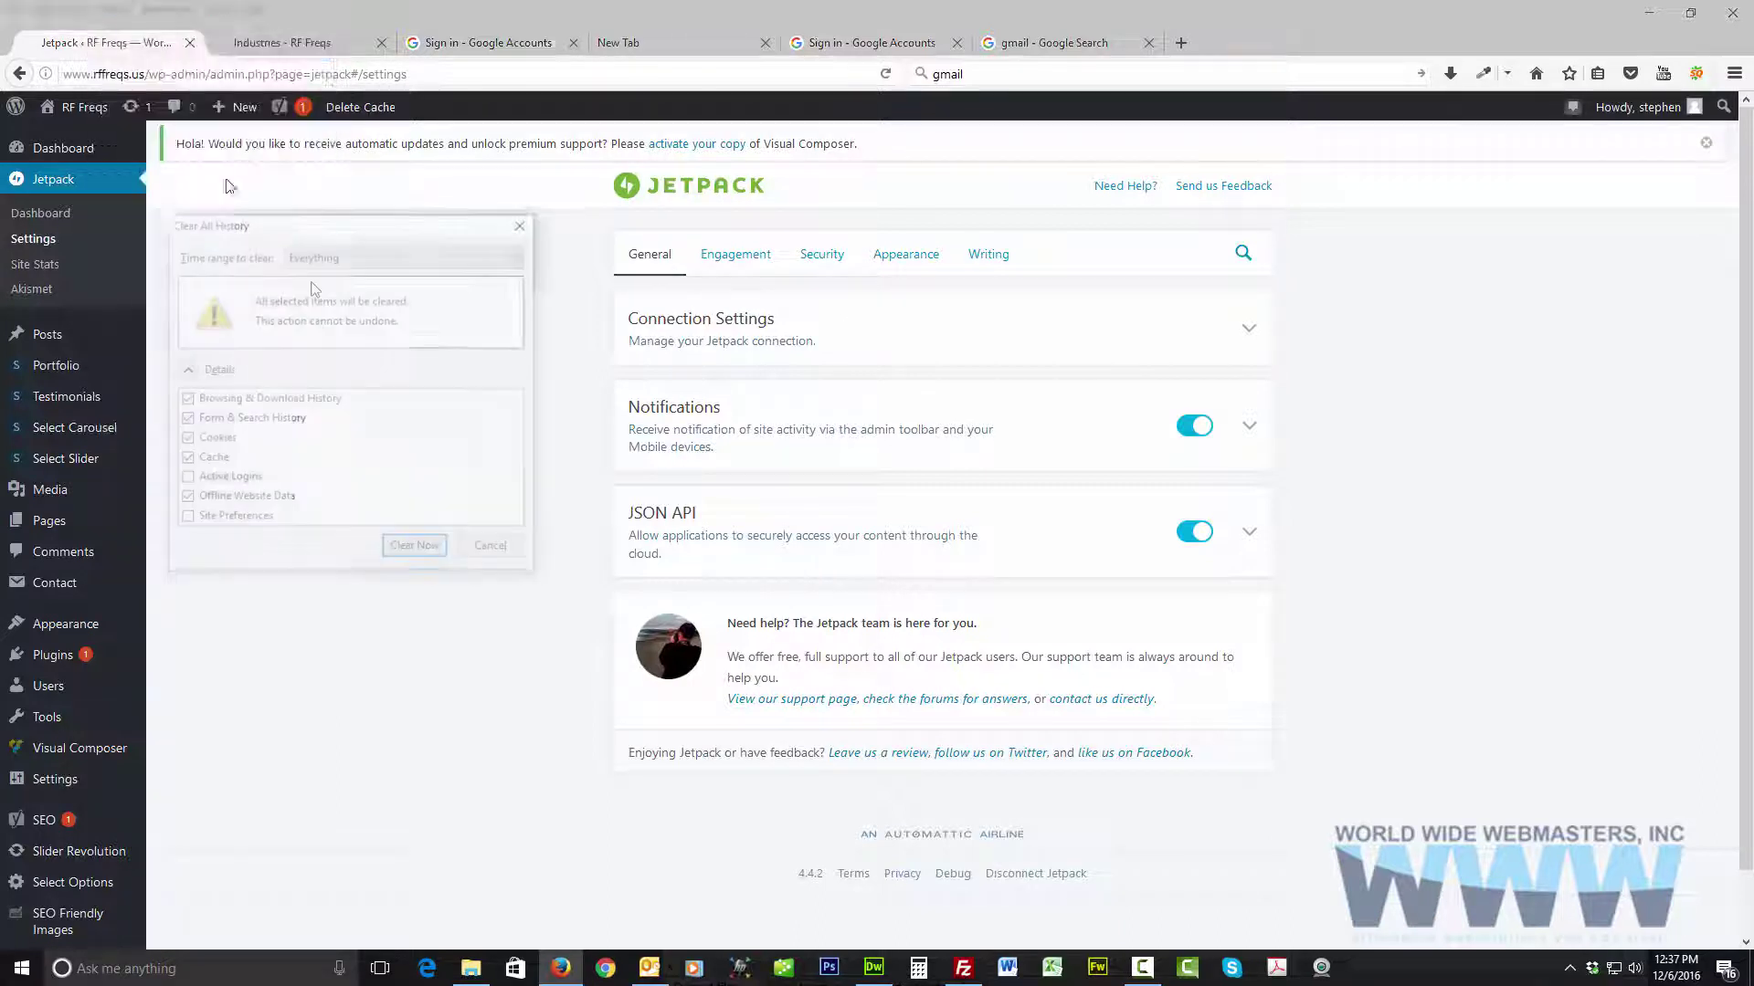
click(483, 550)
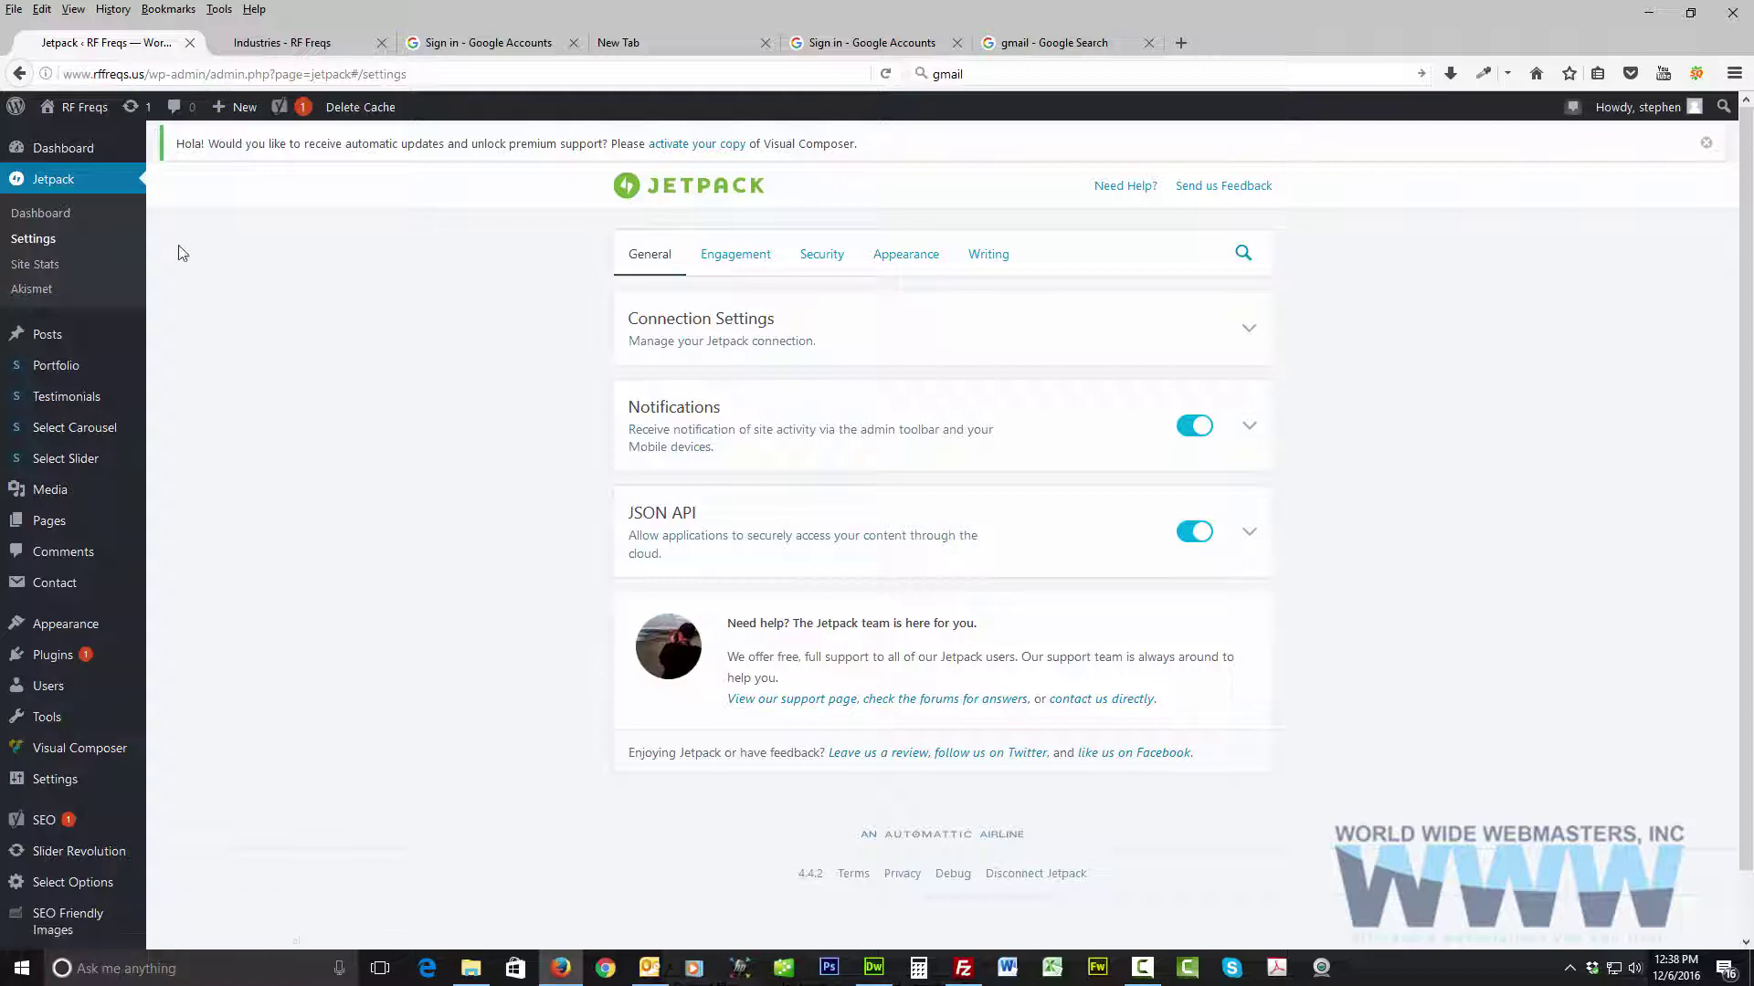
Step: Open Jetpack's Site Stats and compare the referrers for today and yesterday
click(25, 266)
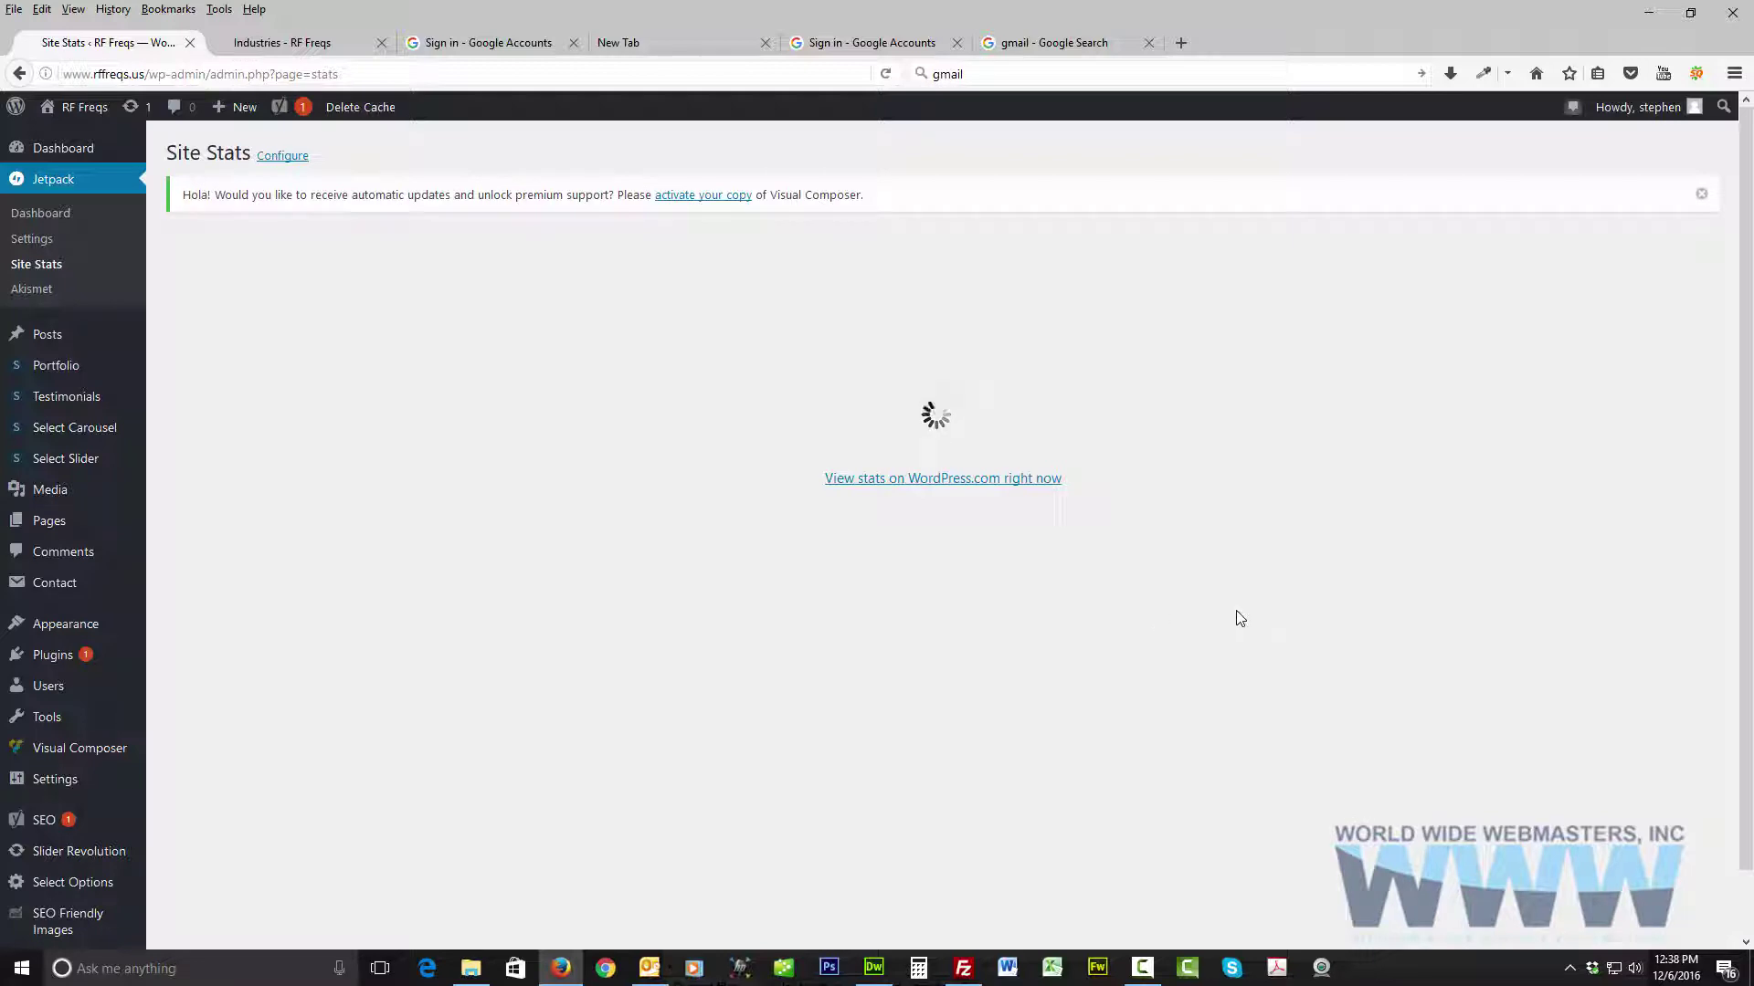
scroll(1240, 618, down, 5)
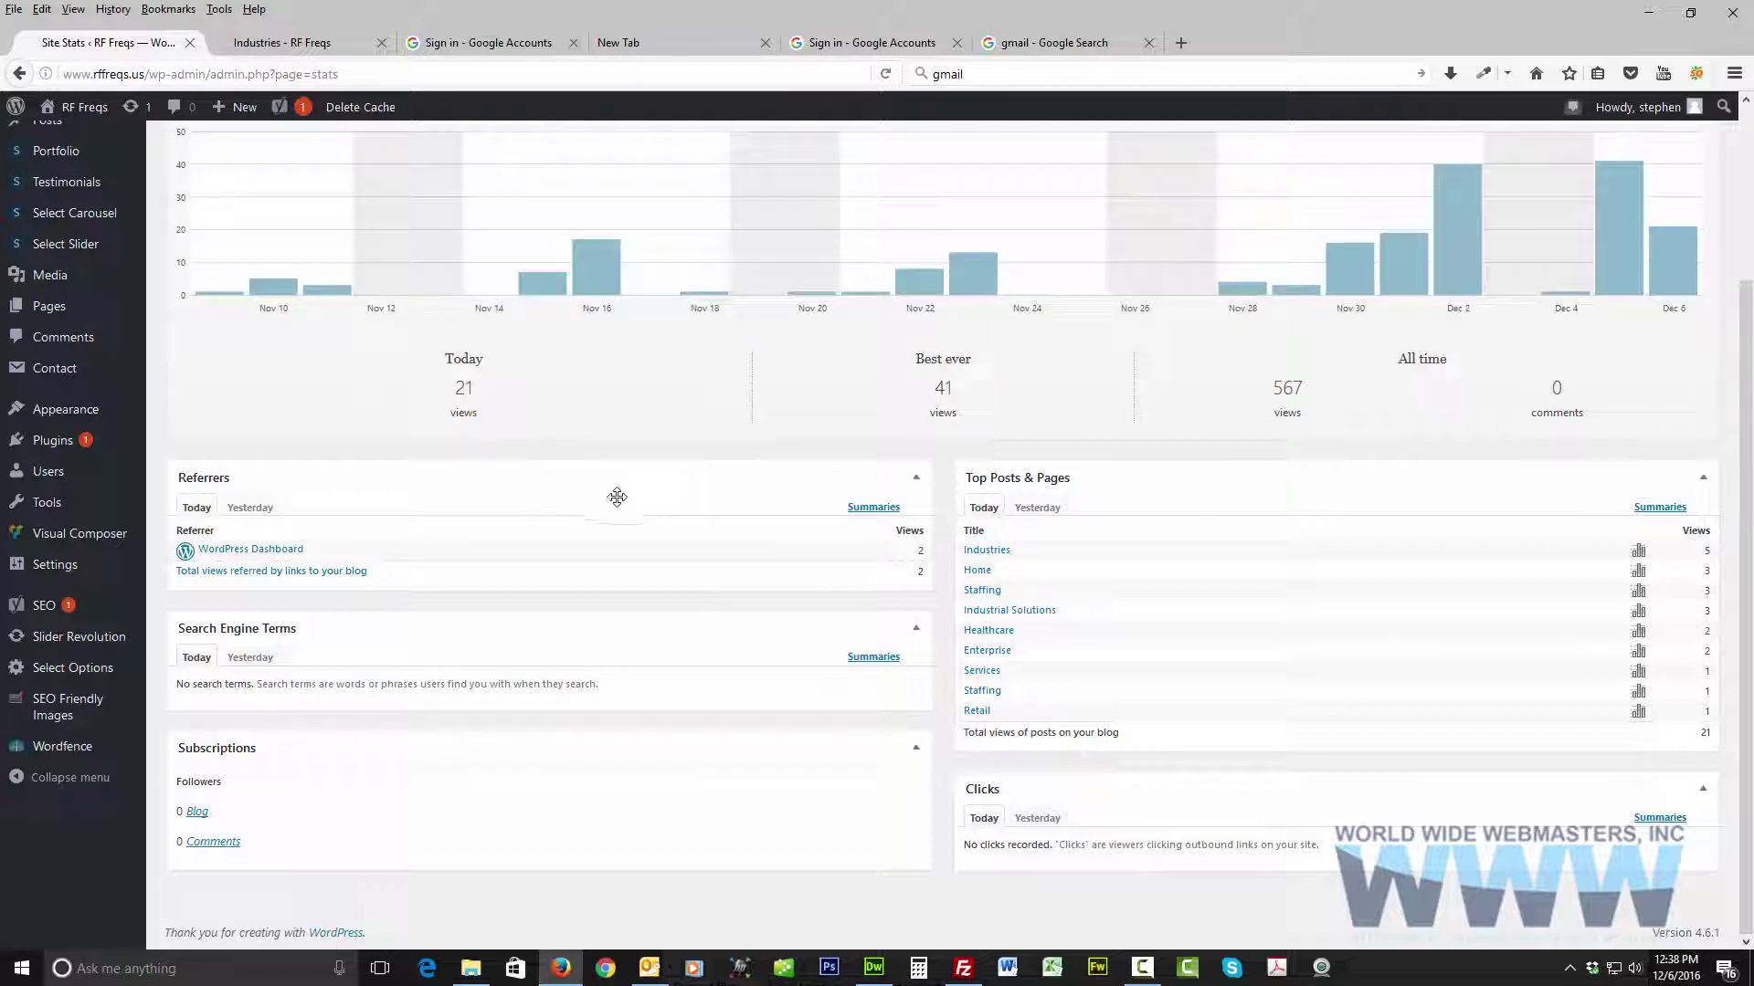
click(247, 511)
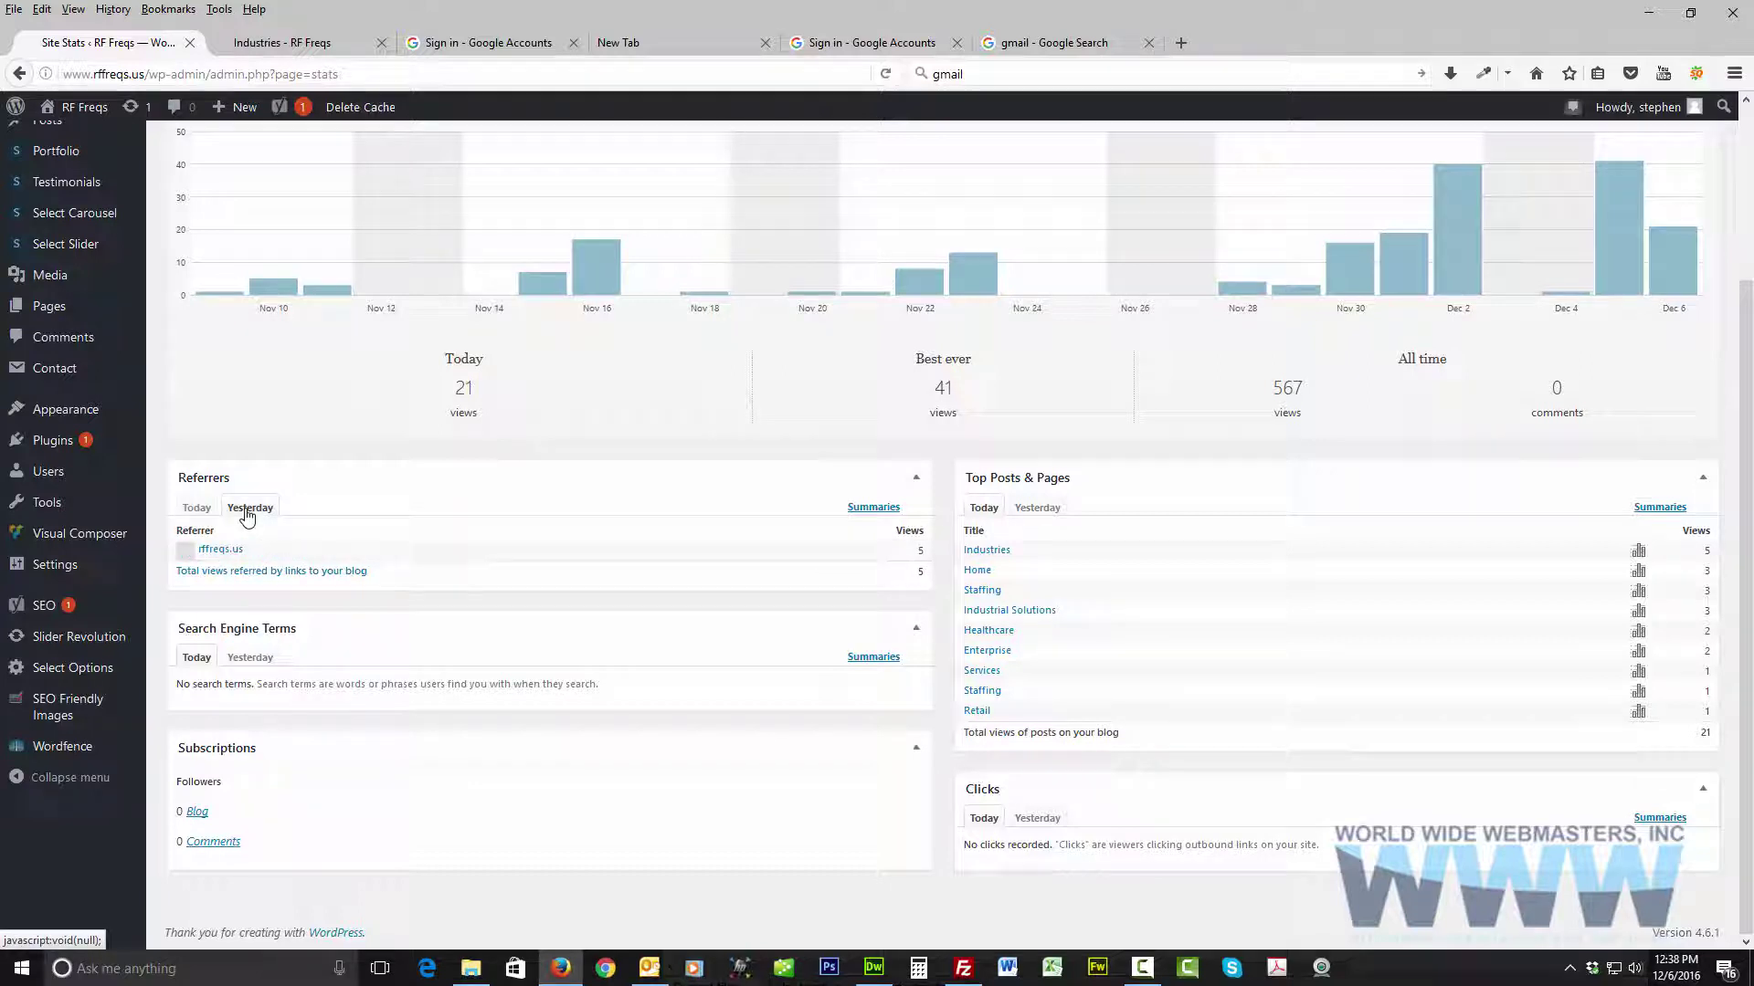
click(196, 508)
click(261, 512)
click(199, 512)
click(249, 508)
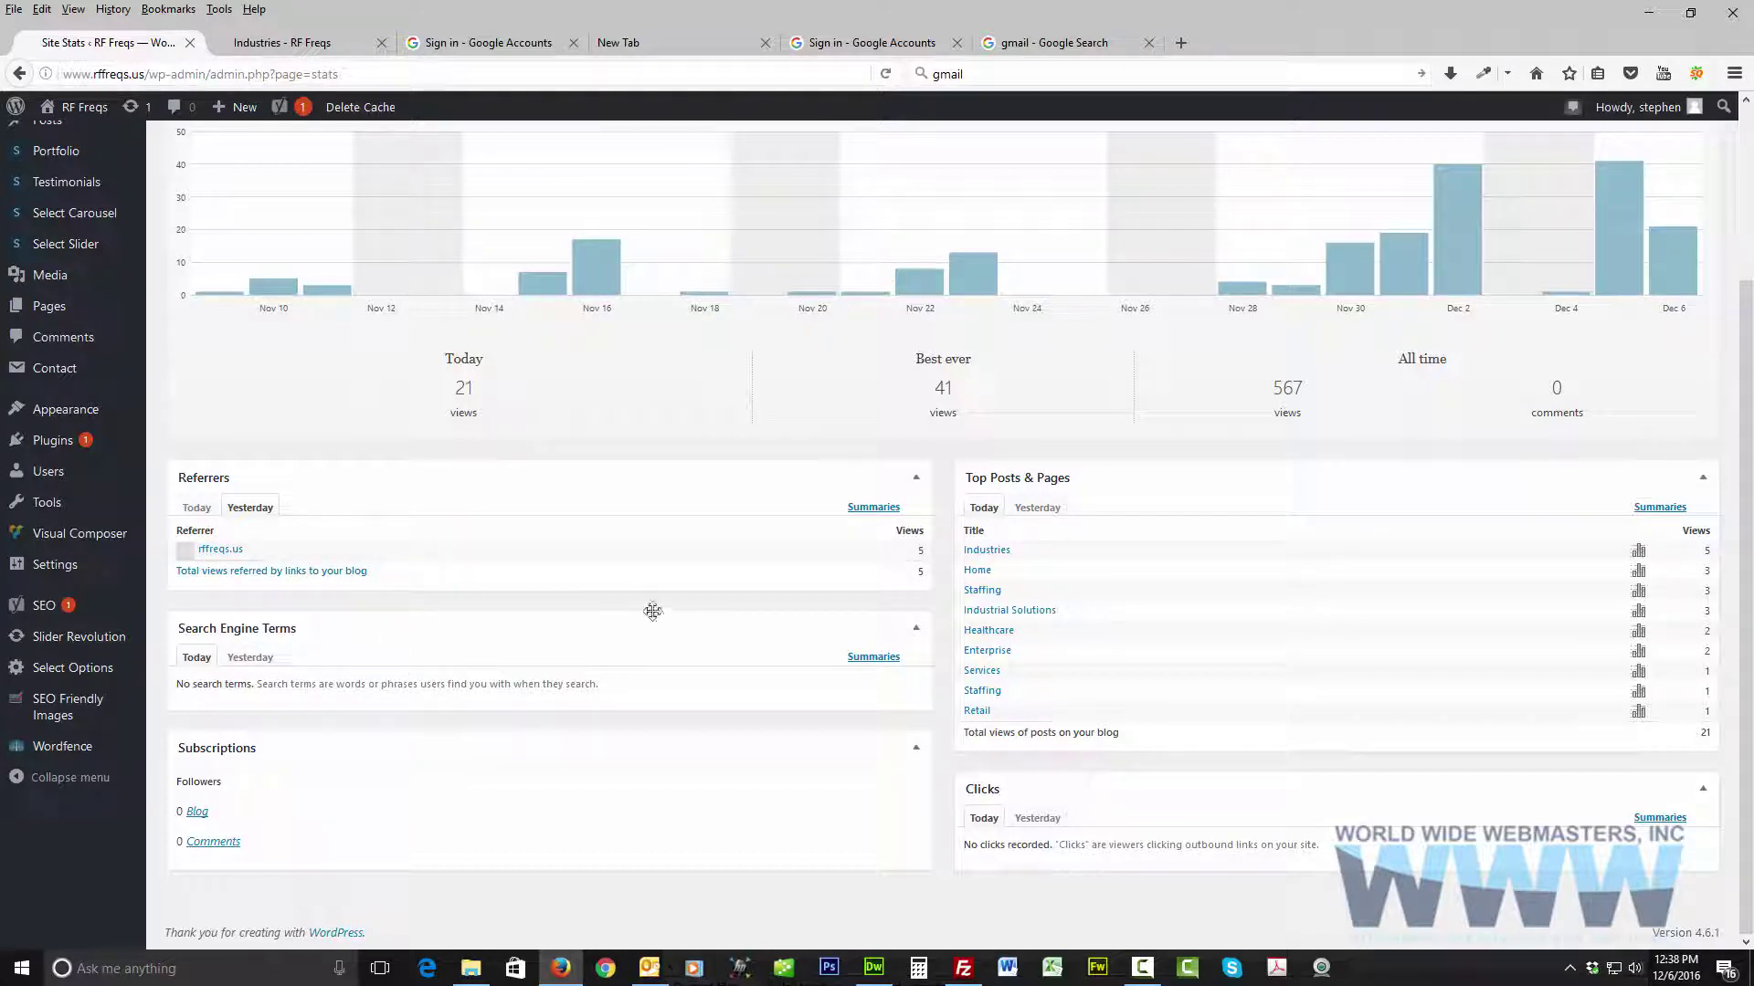
Step: View the referrer summaries for 7 and 30 days, expanding the Search Engines entry and its Google Search sources
click(873, 507)
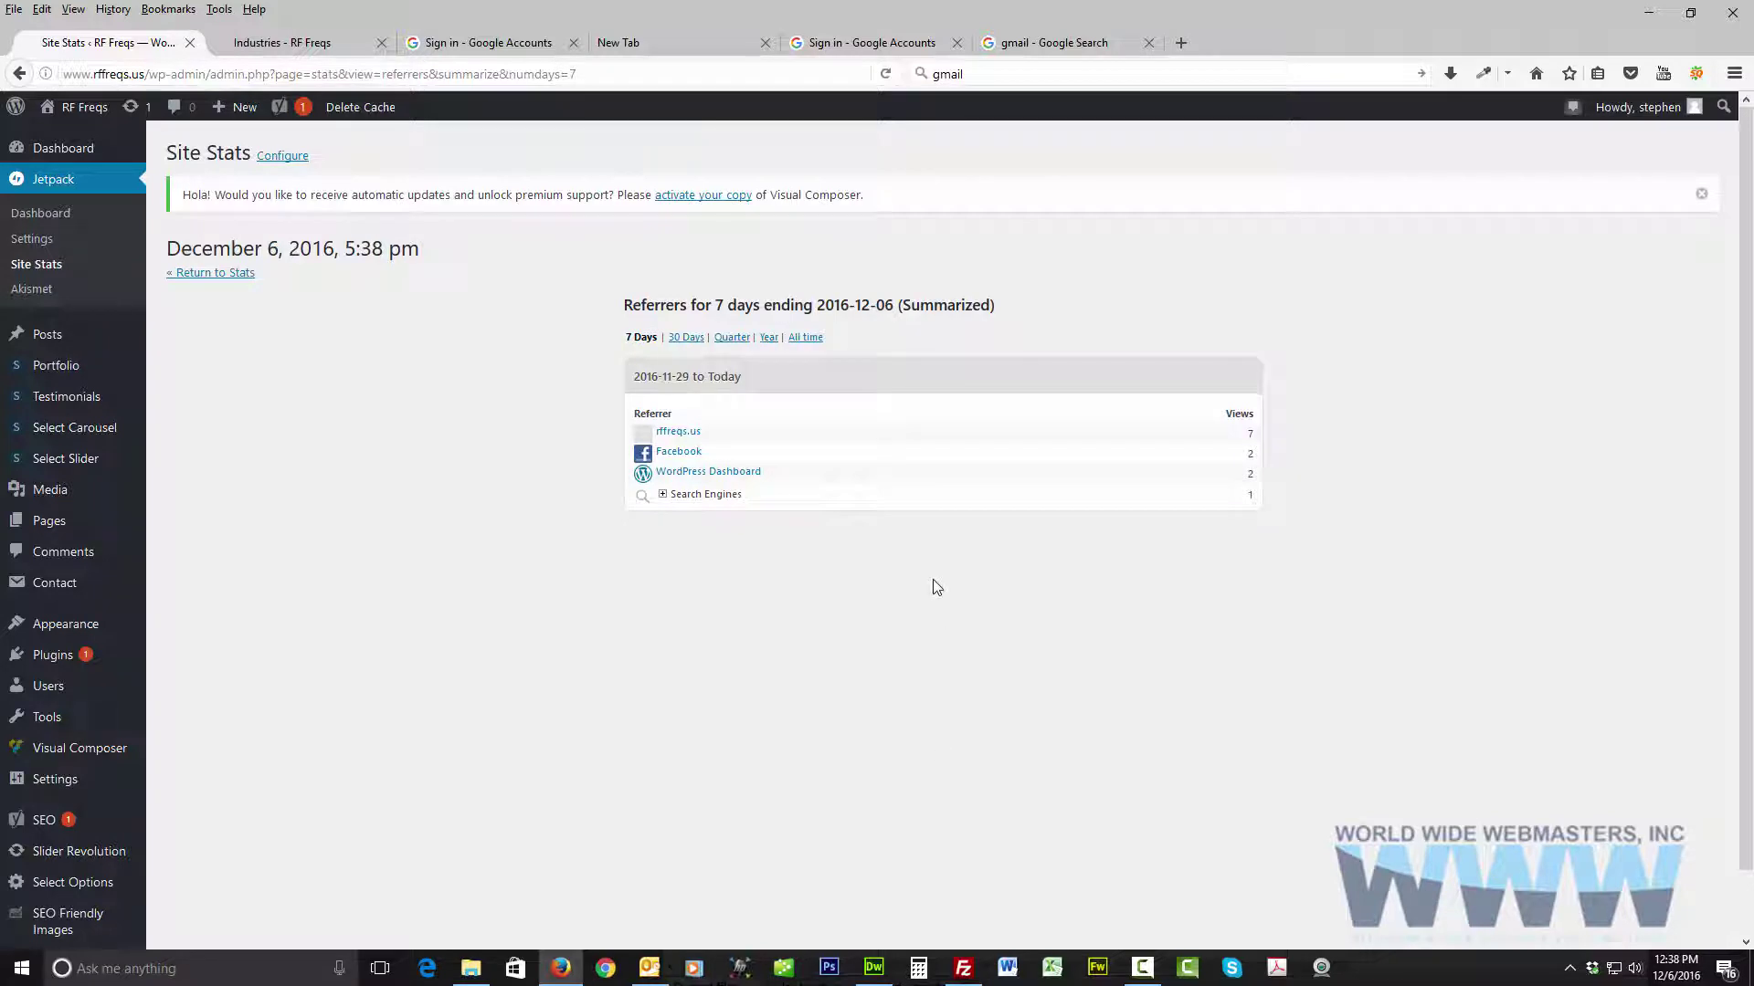
click(662, 494)
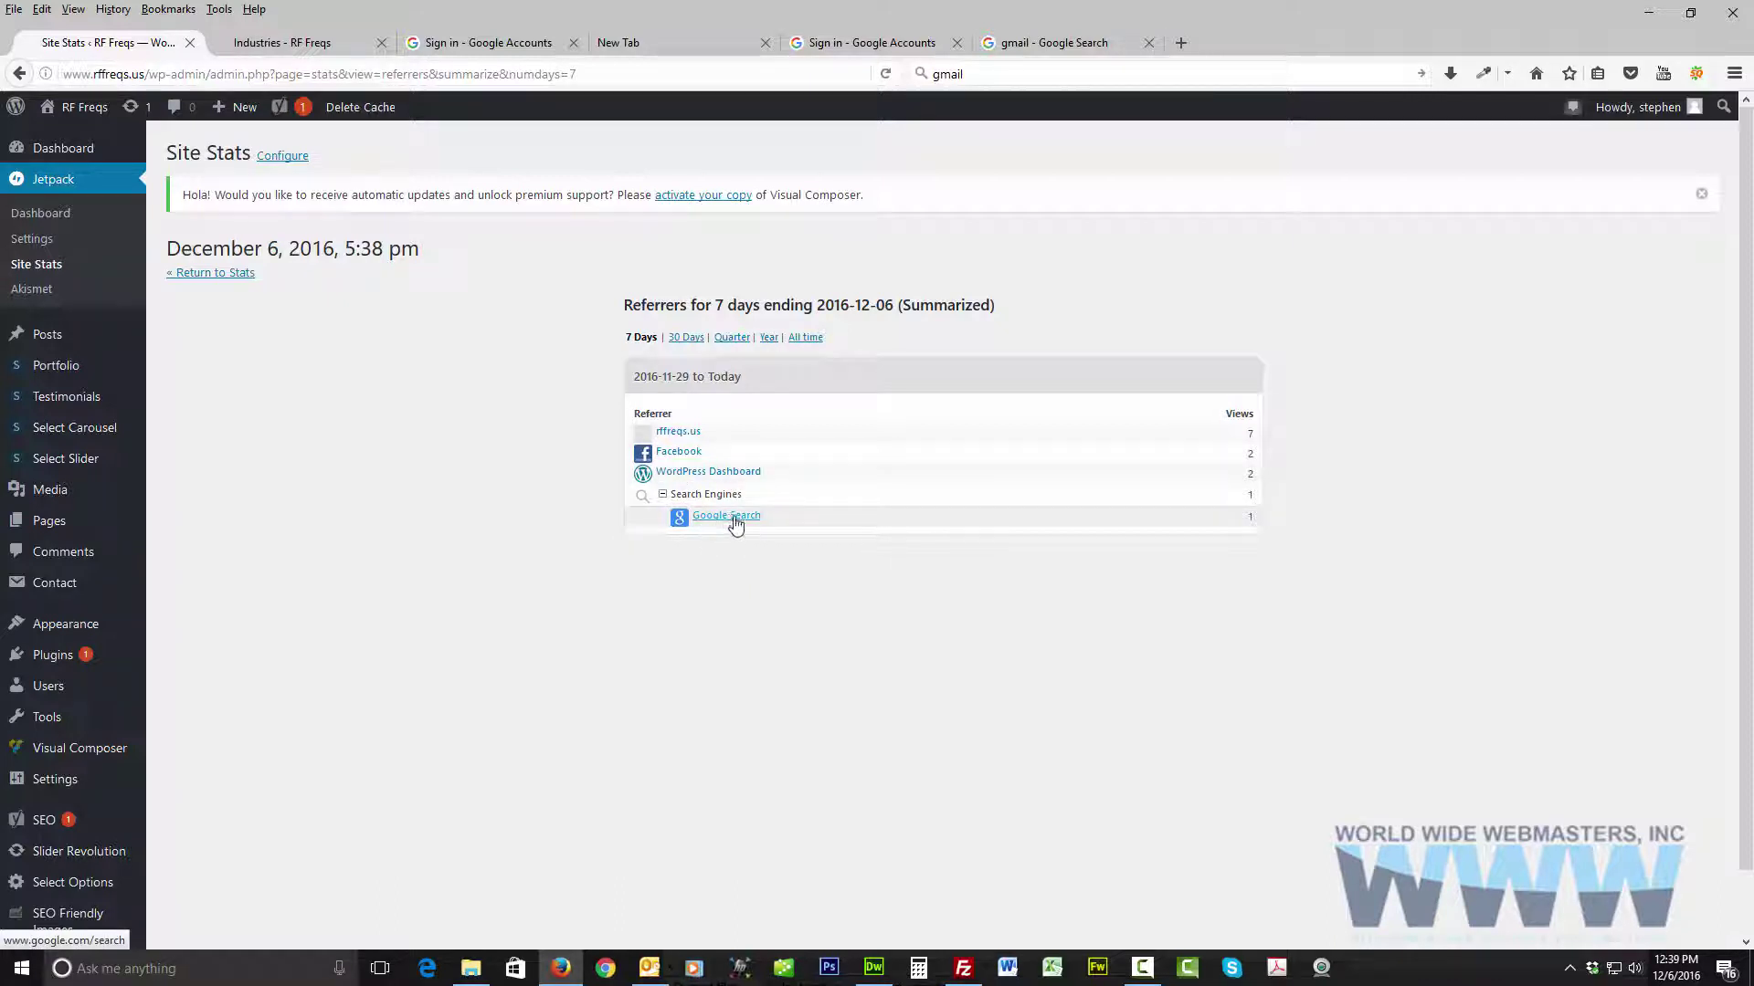
click(686, 340)
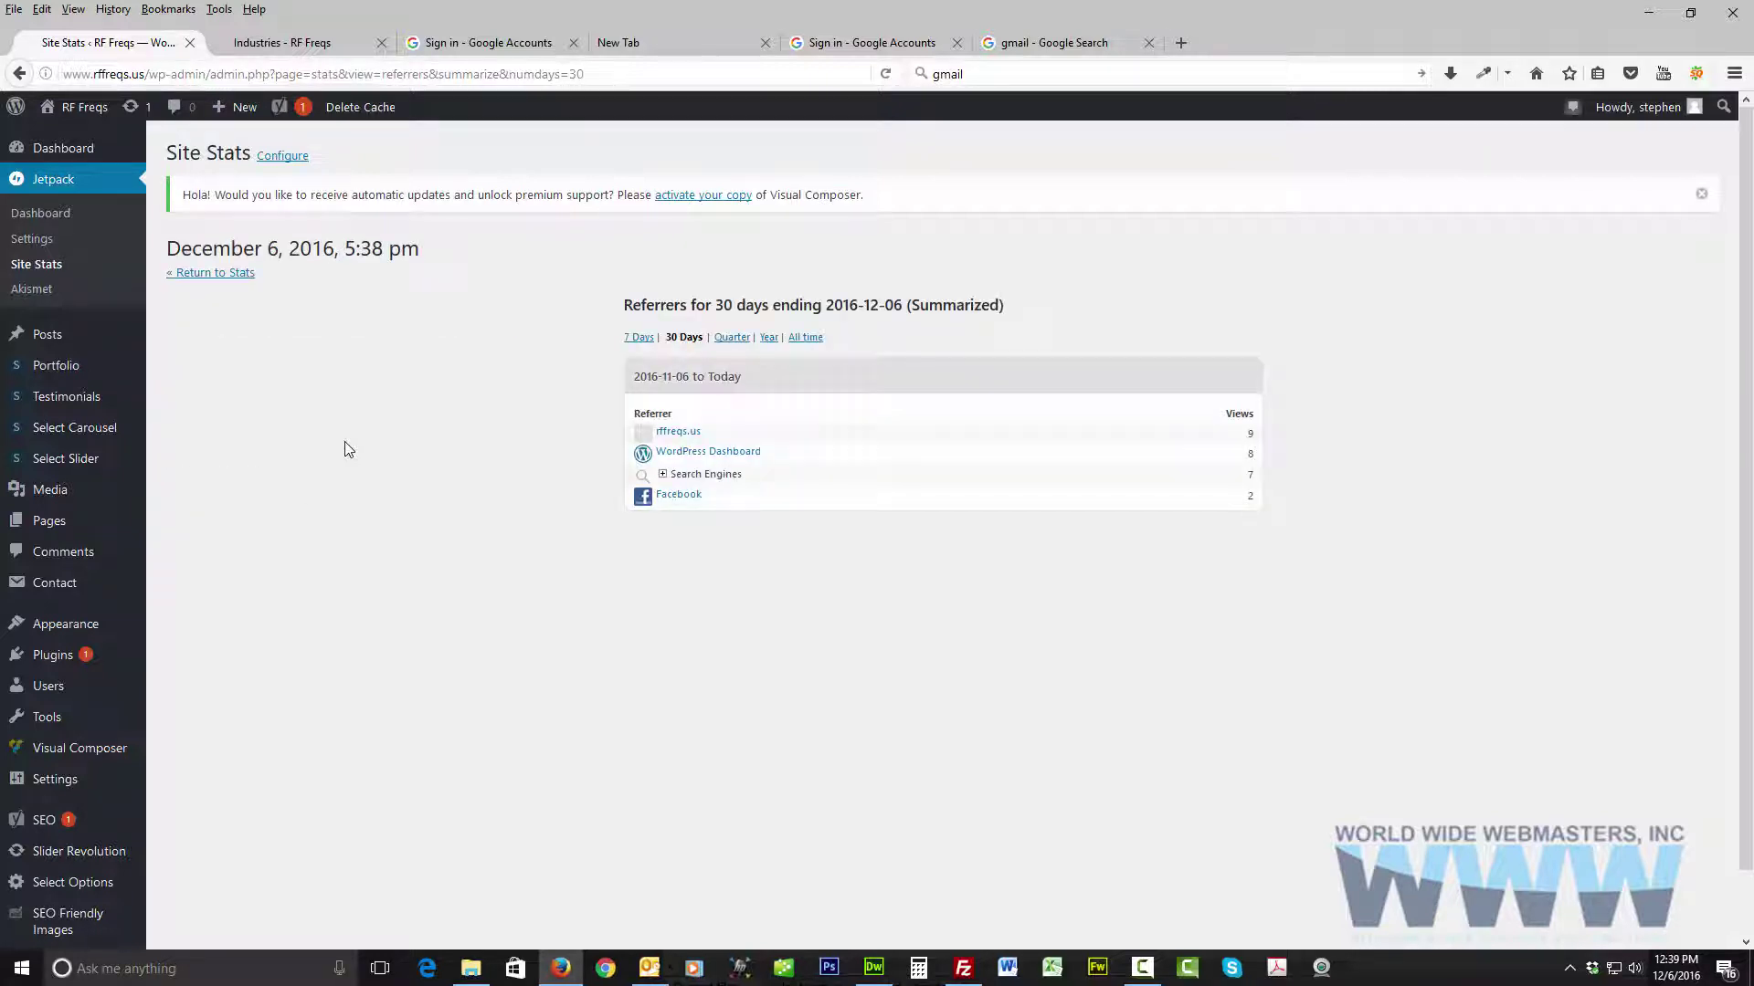
click(665, 475)
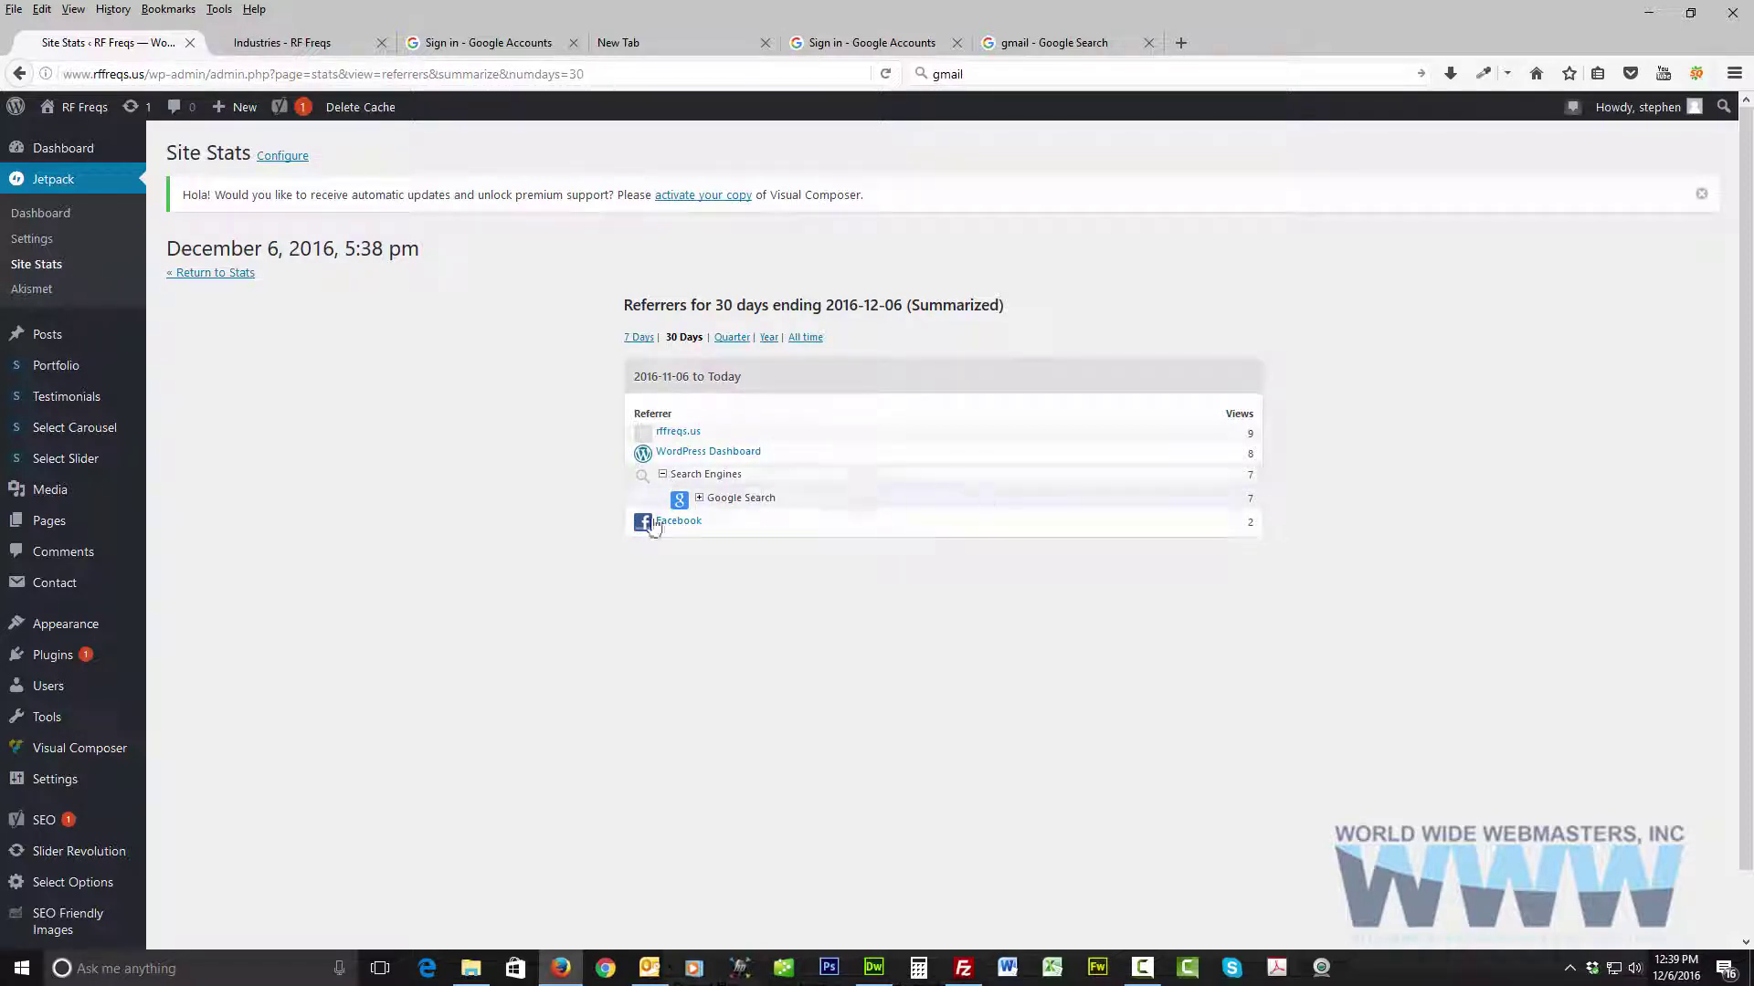
click(700, 498)
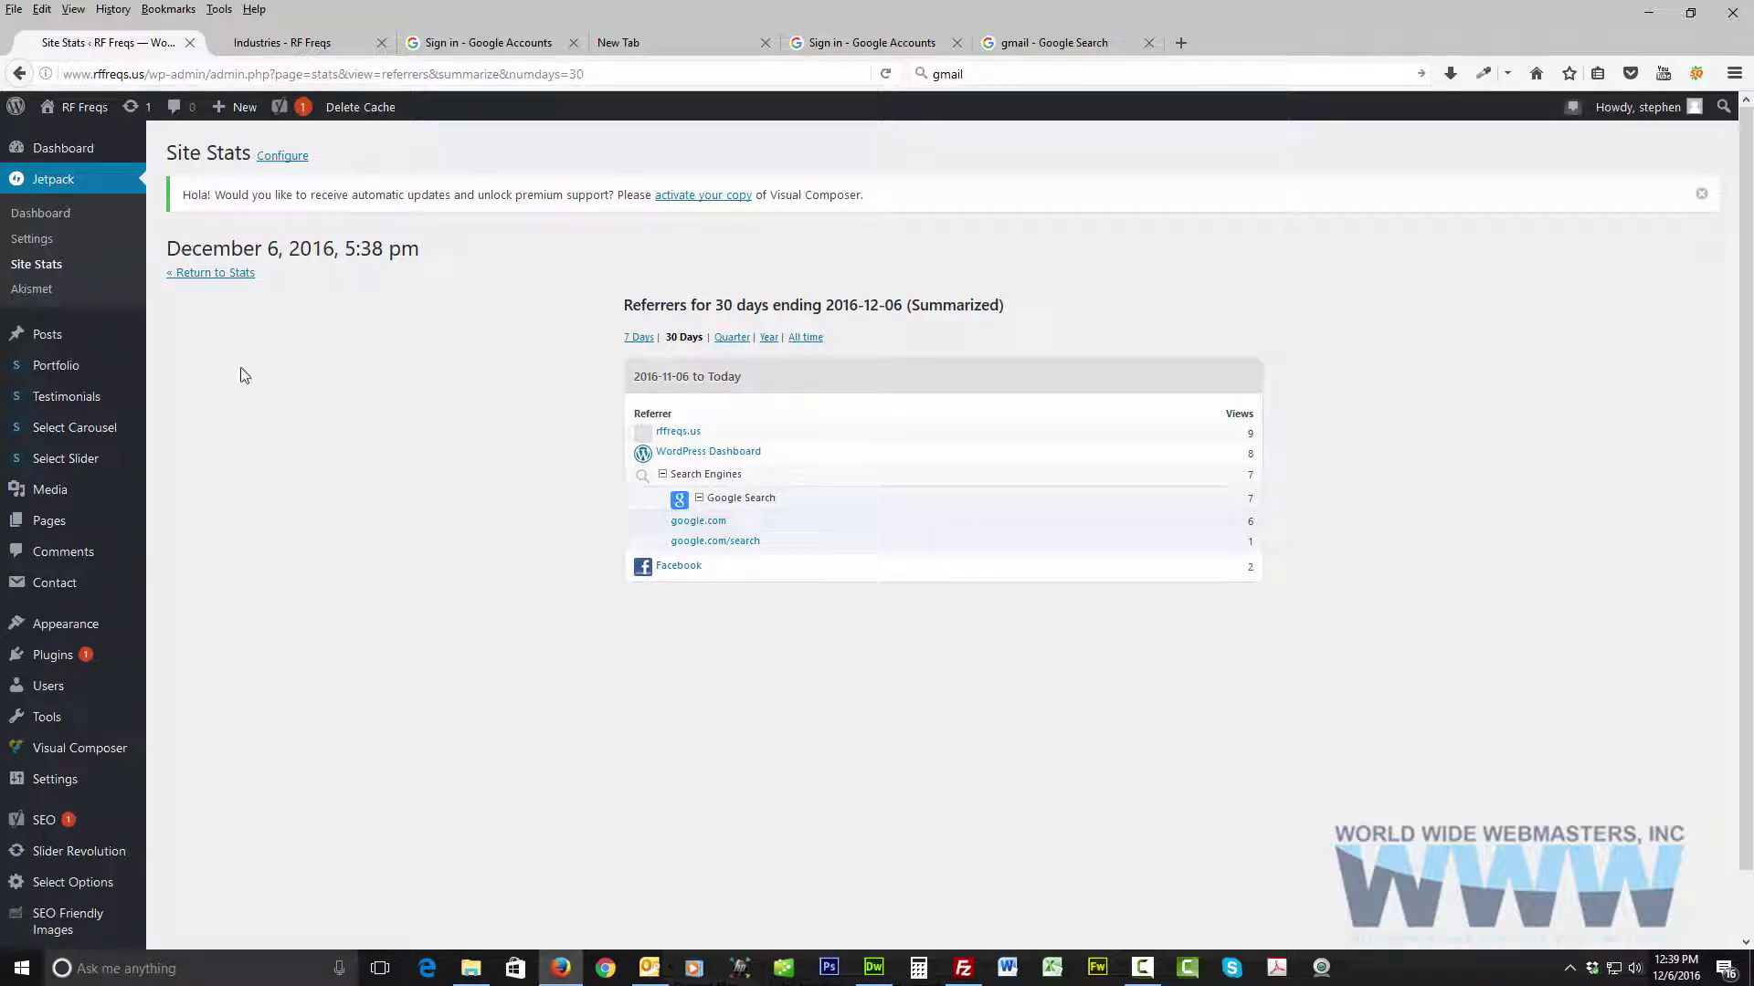
Step: Return to the main Site Stats page and check yesterday's search engine terms
click(31, 265)
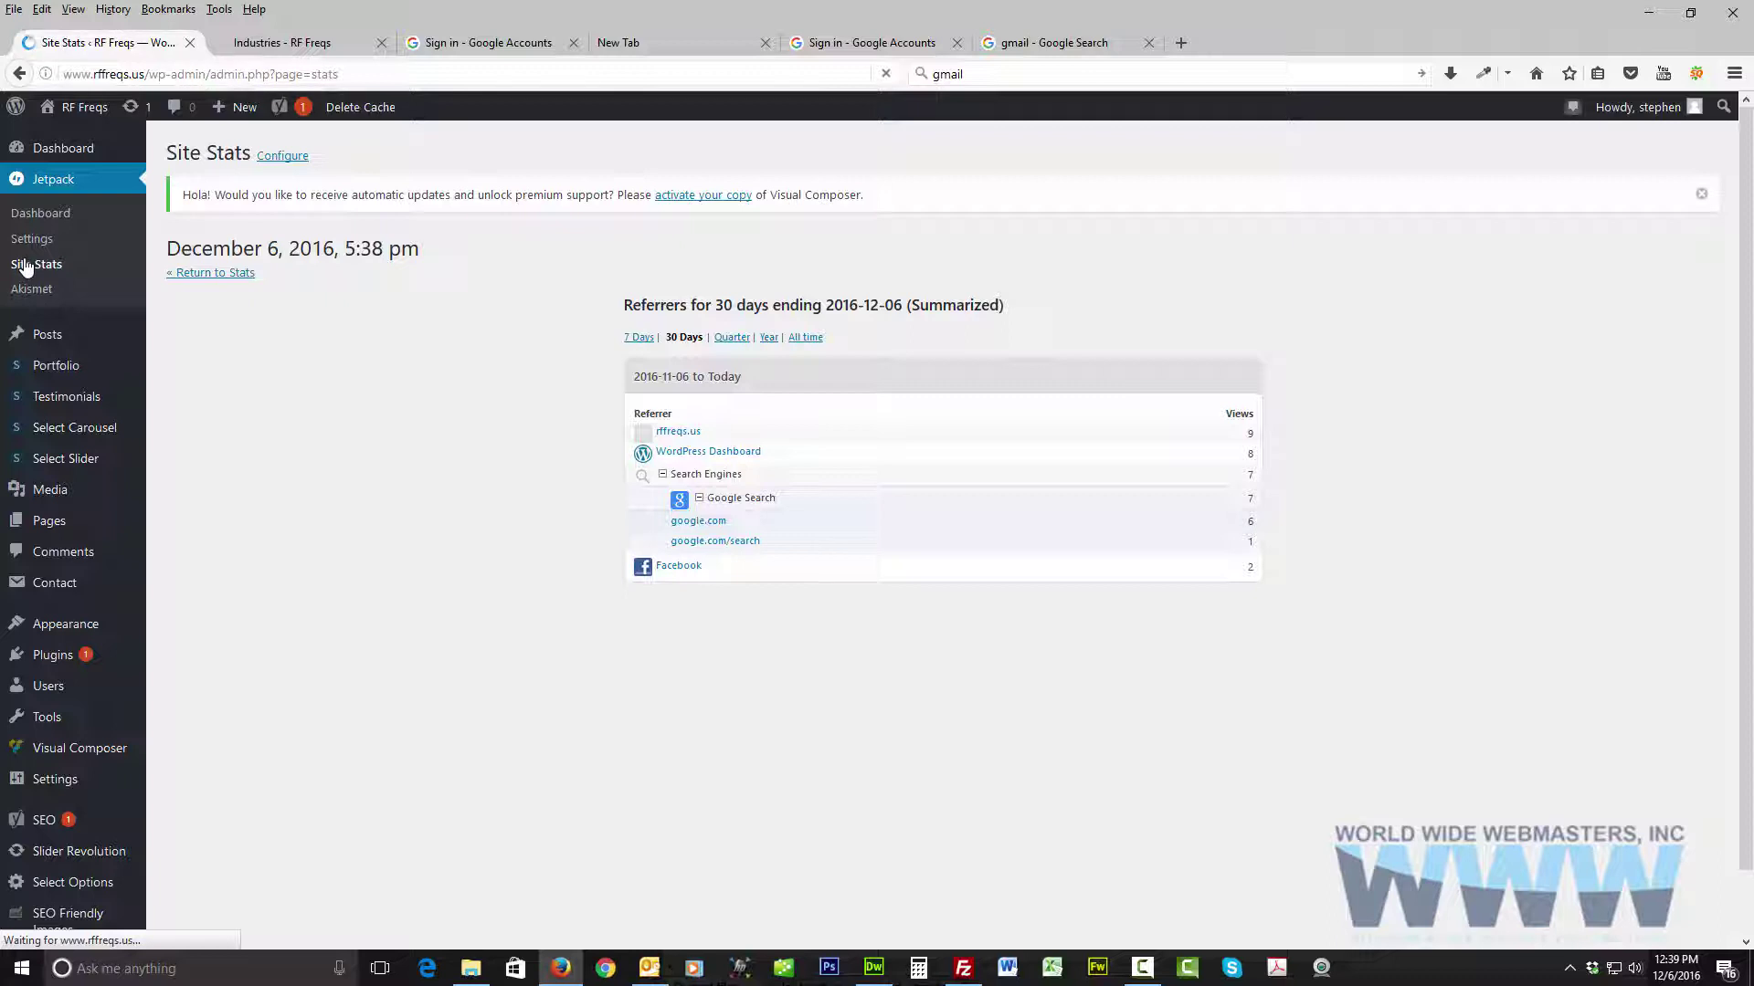
click(1132, 970)
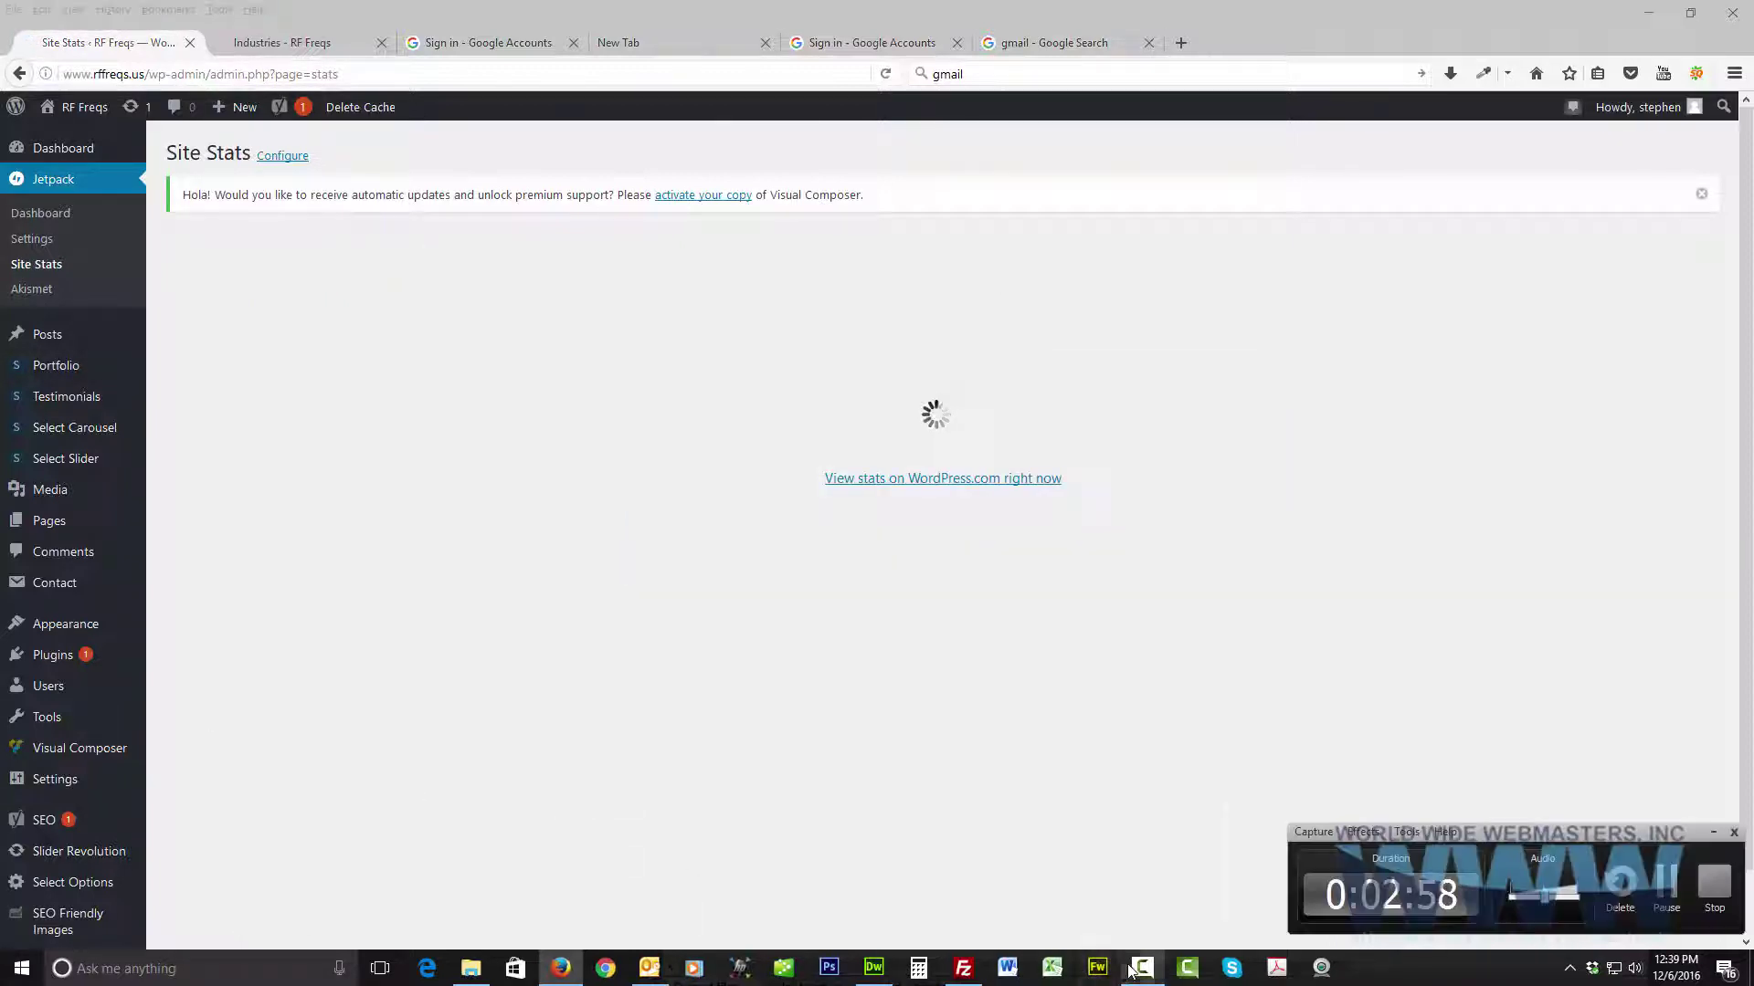
click(1671, 883)
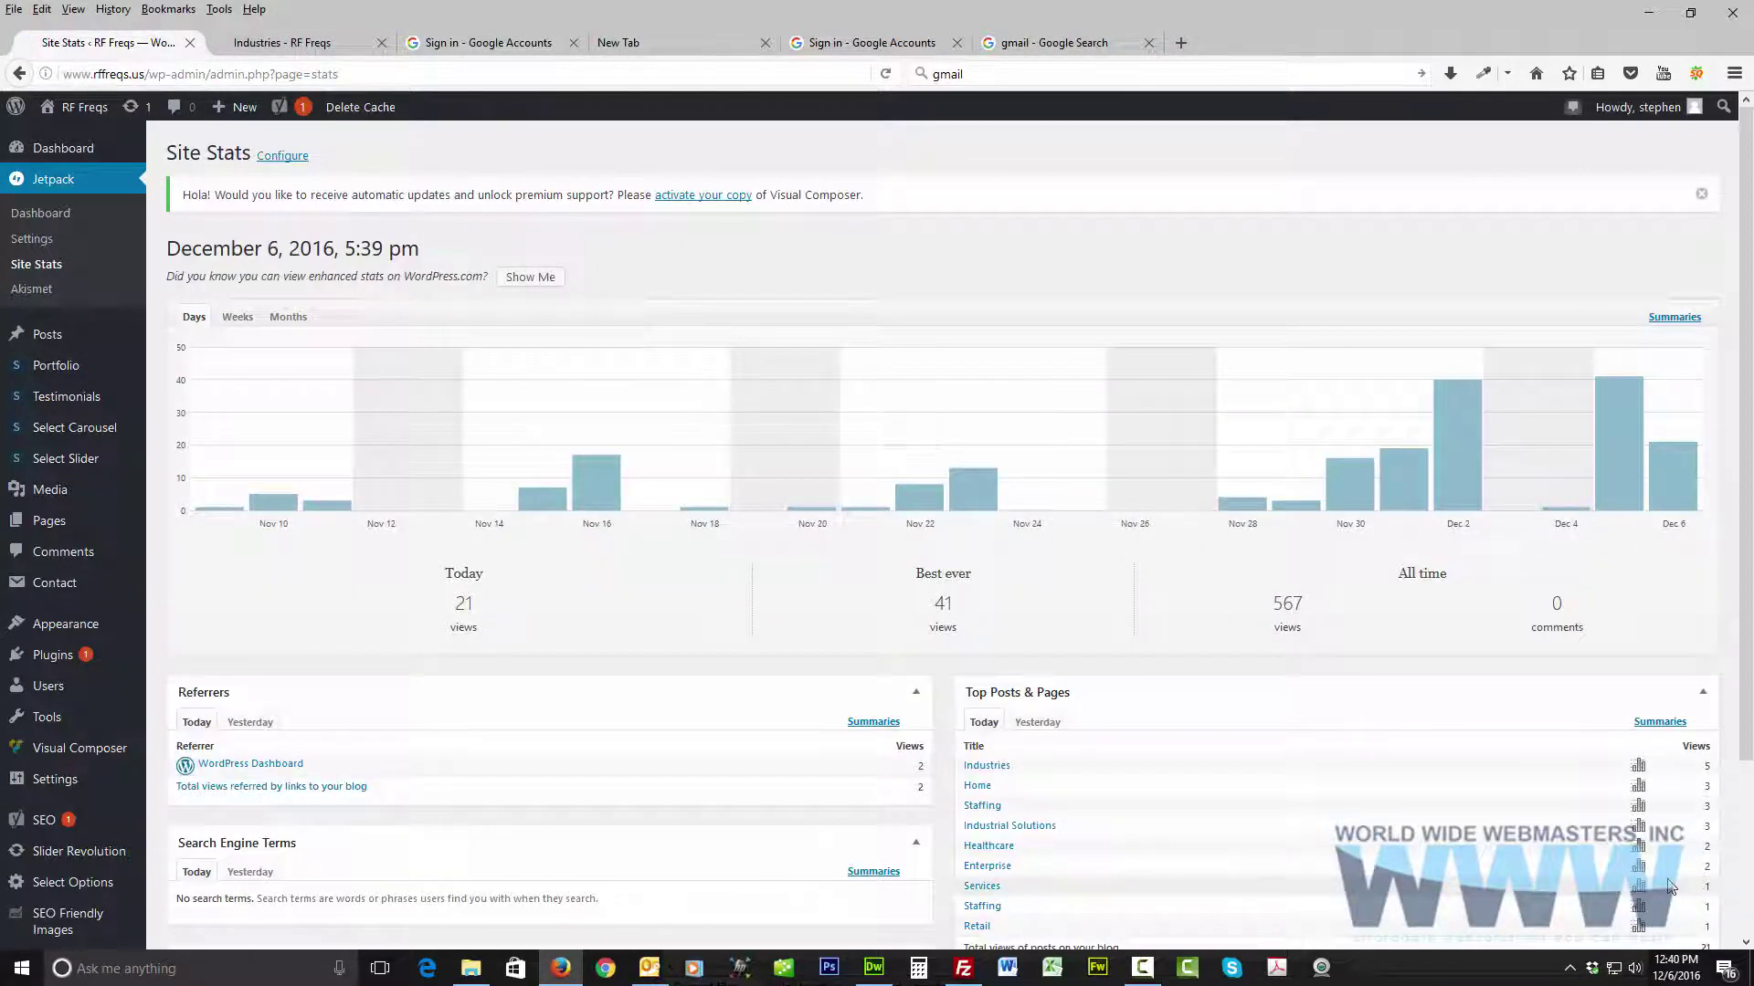
scroll(627, 567, down, 4)
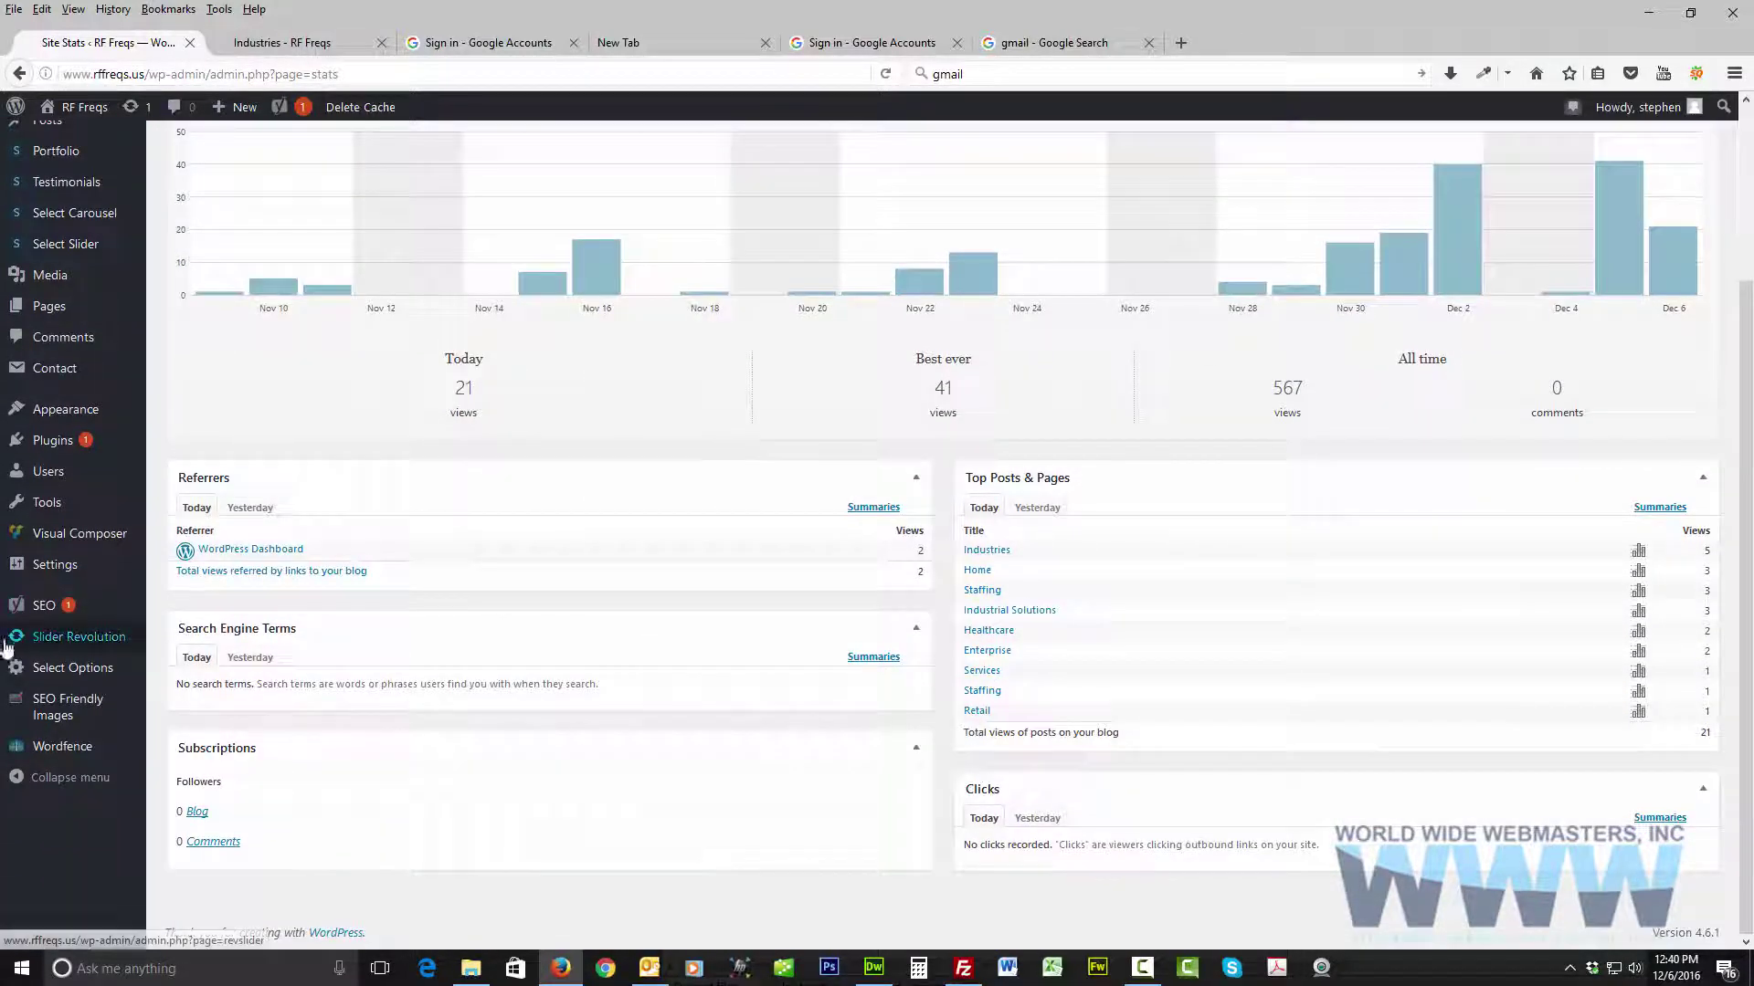
click(250, 658)
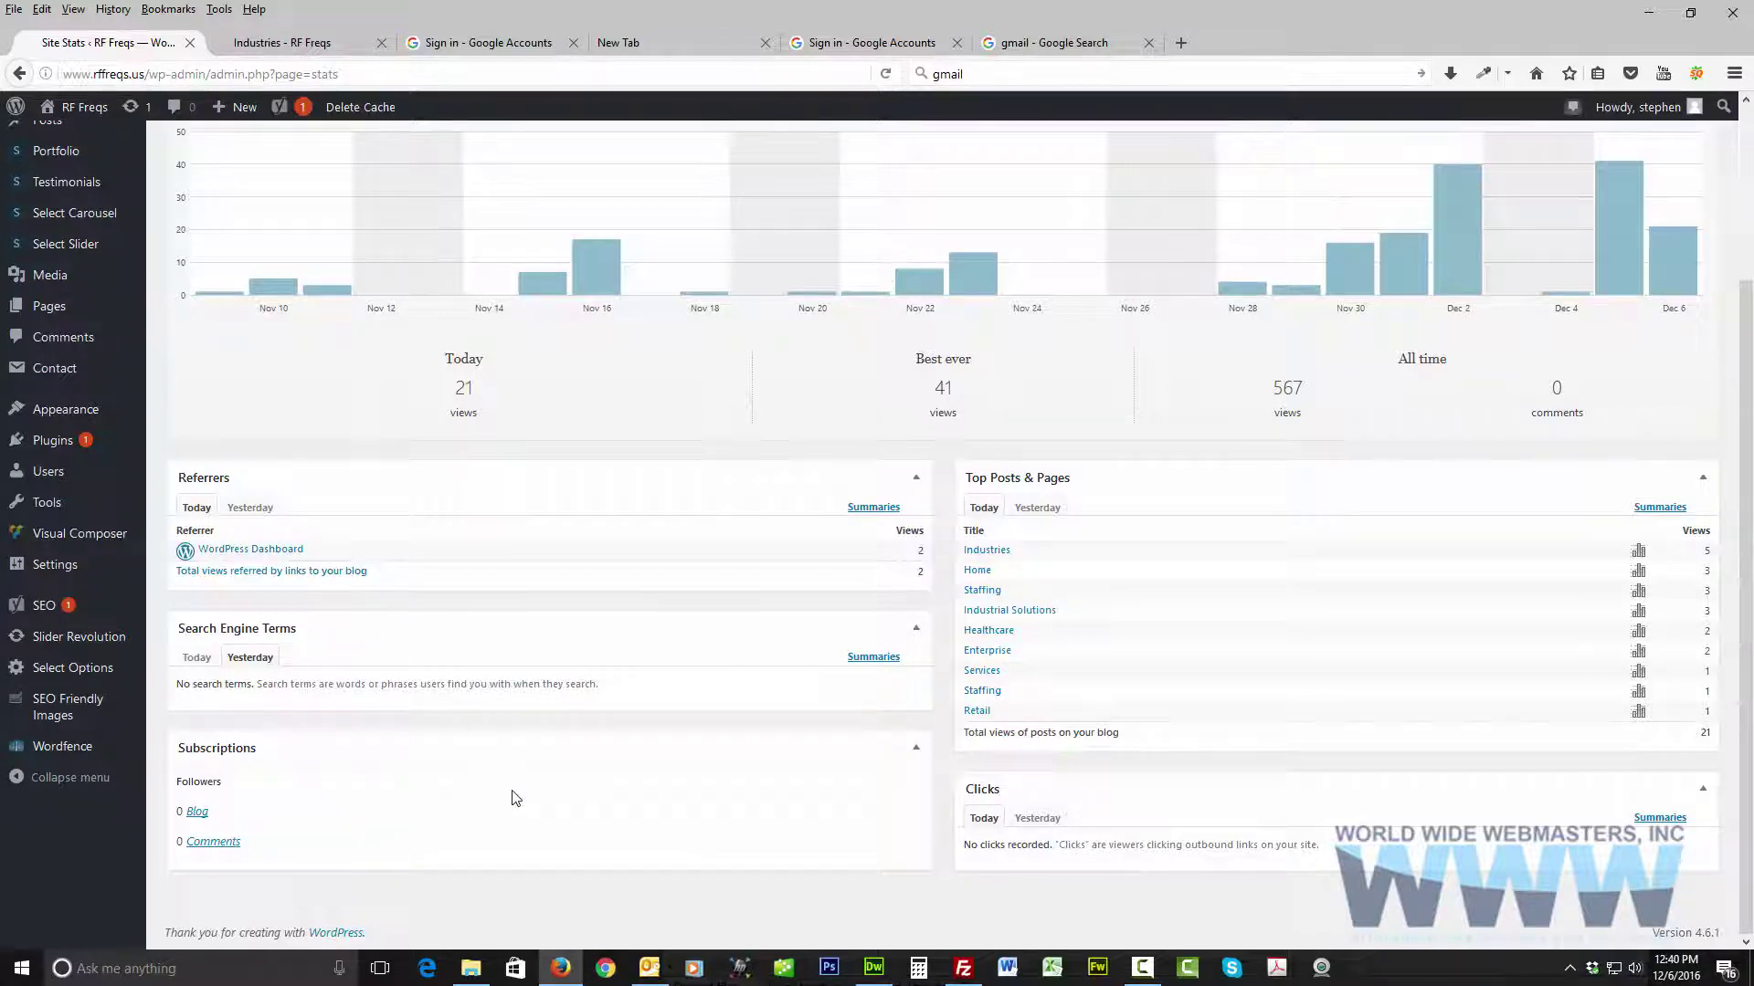
scroll(516, 798, up, 1)
scroll(516, 798, down, 1)
scroll(535, 783, up, 3)
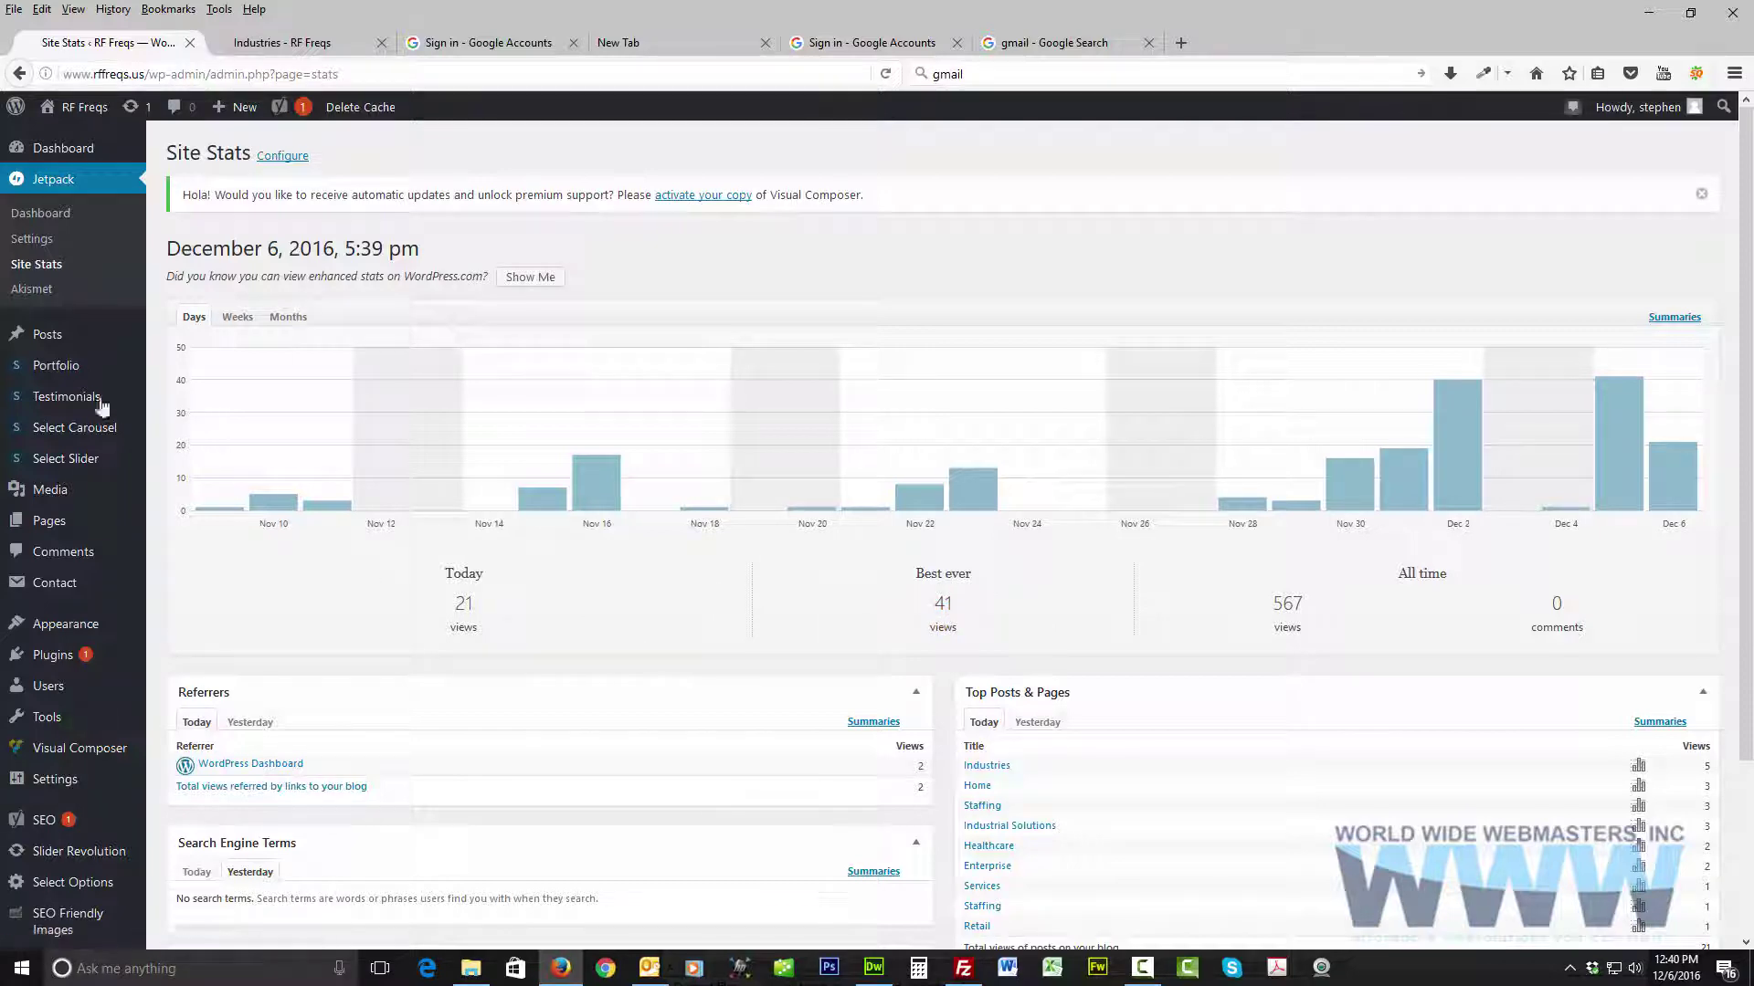
Step: Open the Google Analytics settings and select the Web Property ID value
scroll(78, 372, down, 1)
mouse_move(57, 523)
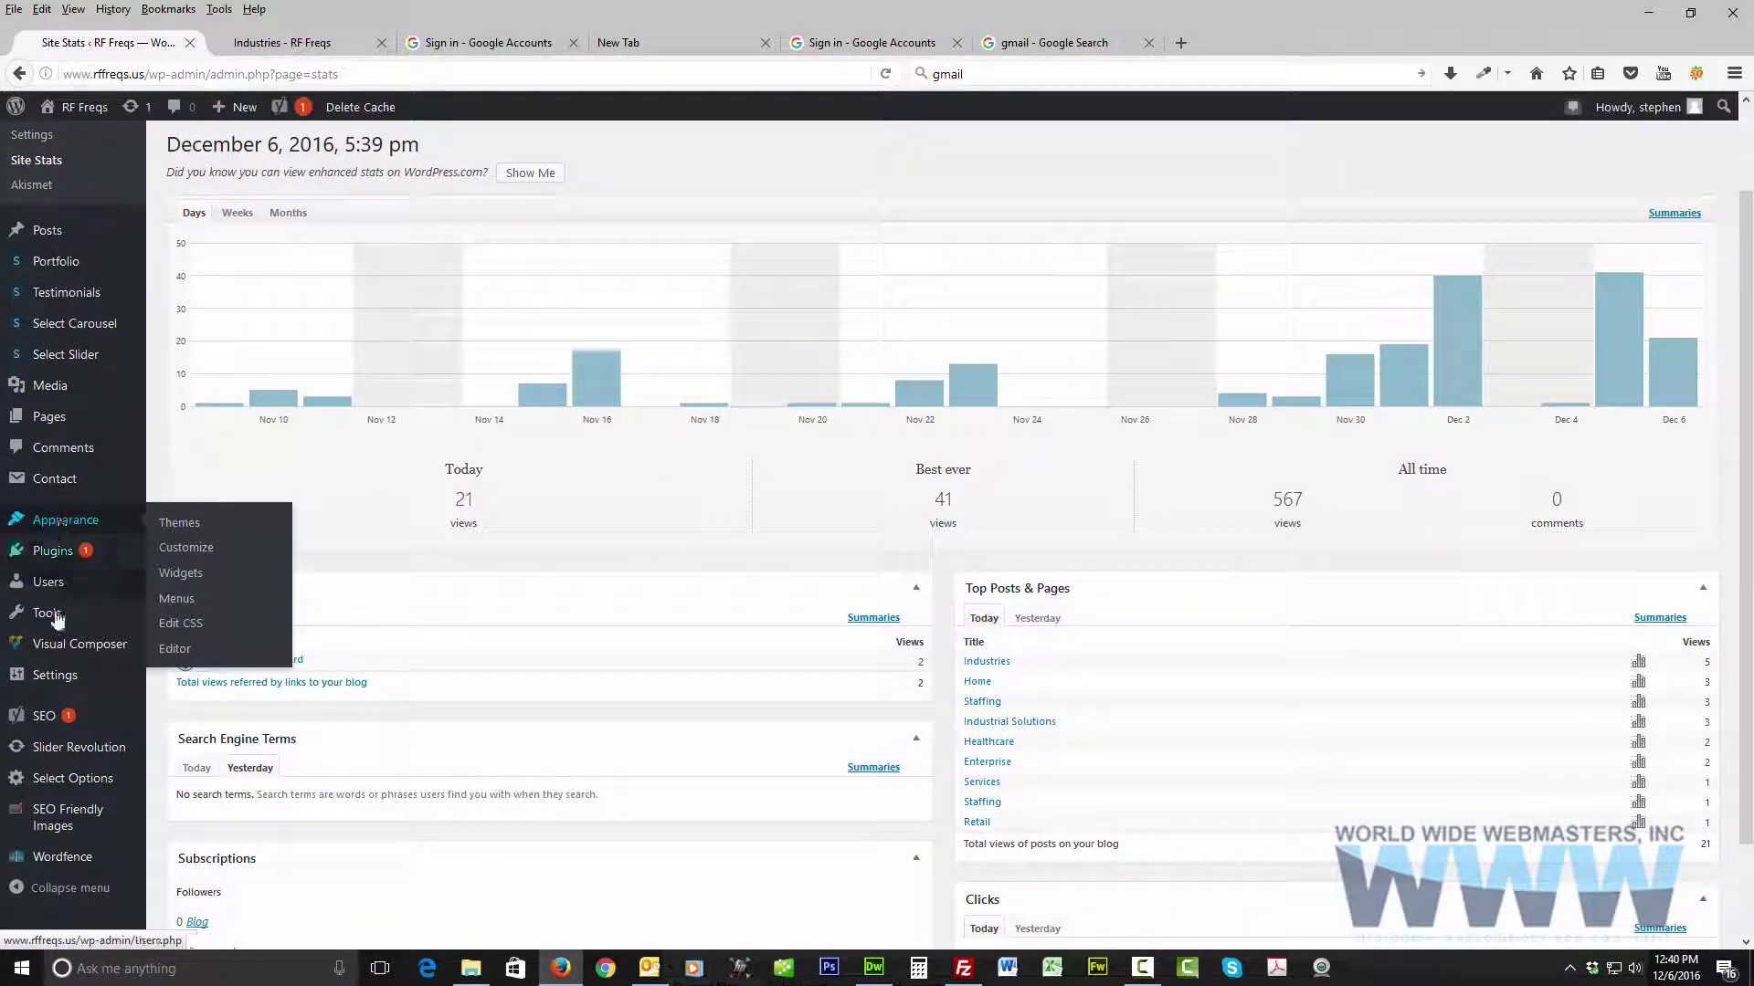
mouse_move(50, 675)
click(187, 830)
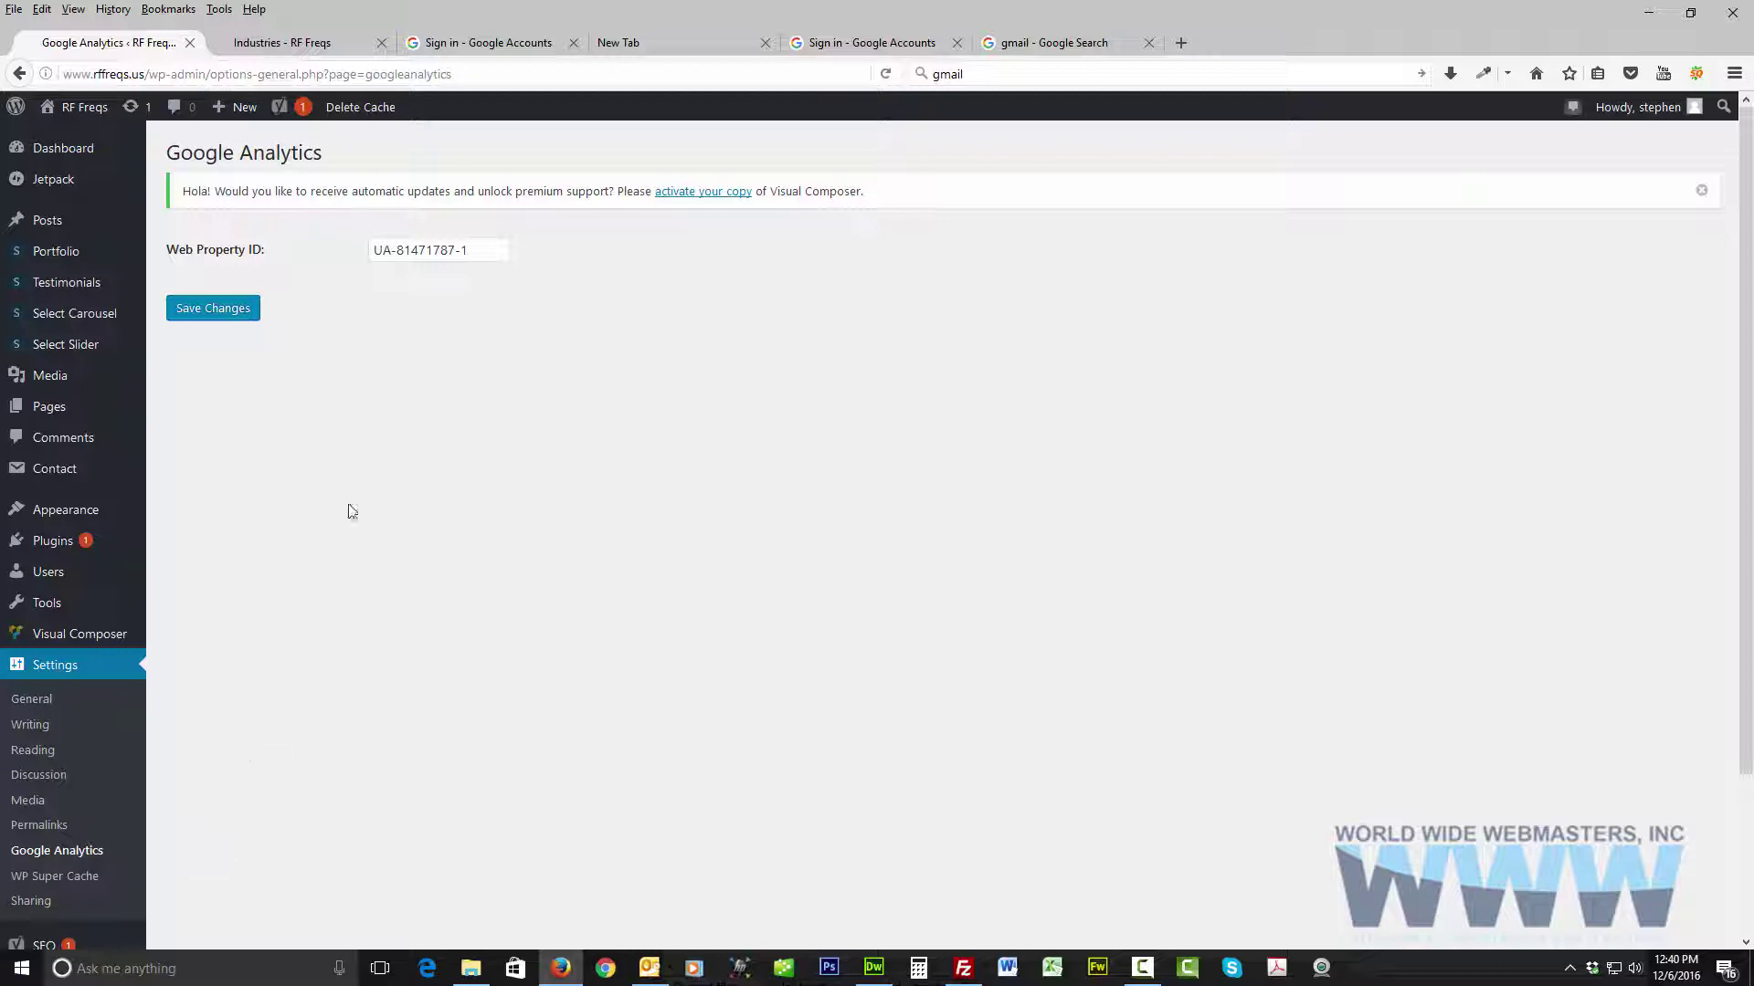
click(478, 250)
drag(478, 251, 350, 251)
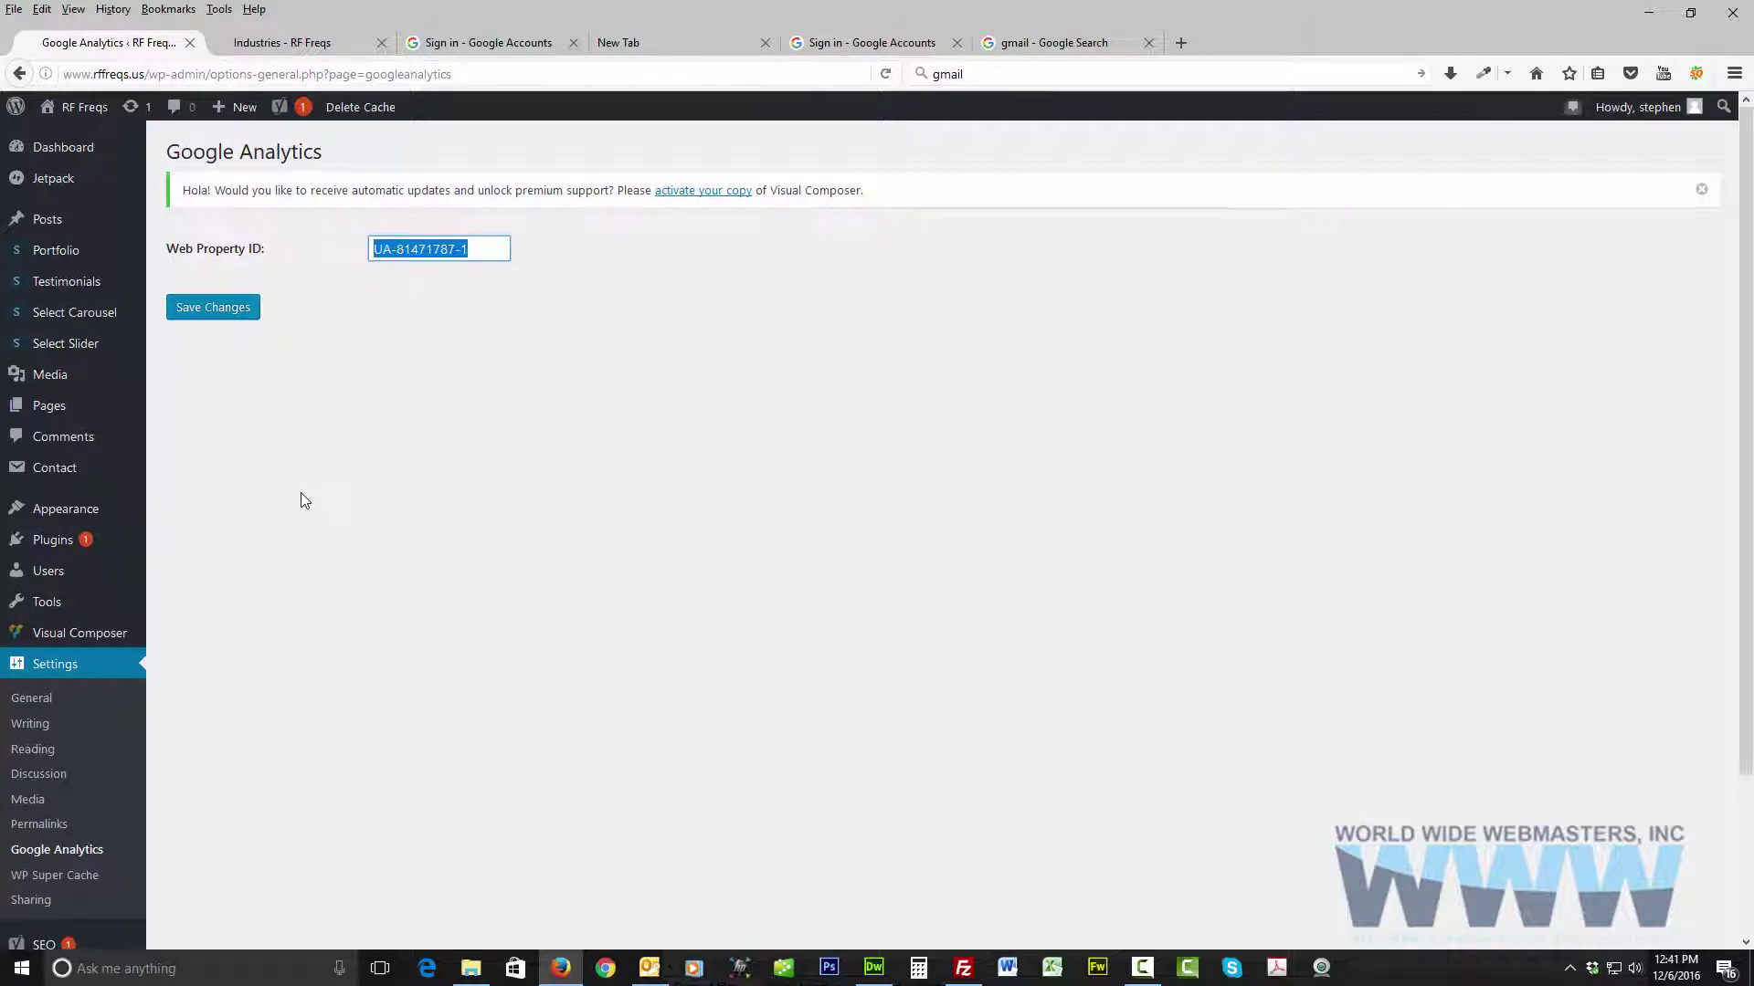
Step: Open the Yoast SEO settings and show the Webmaster Tools verification fields
scroll(304, 500, down, 4)
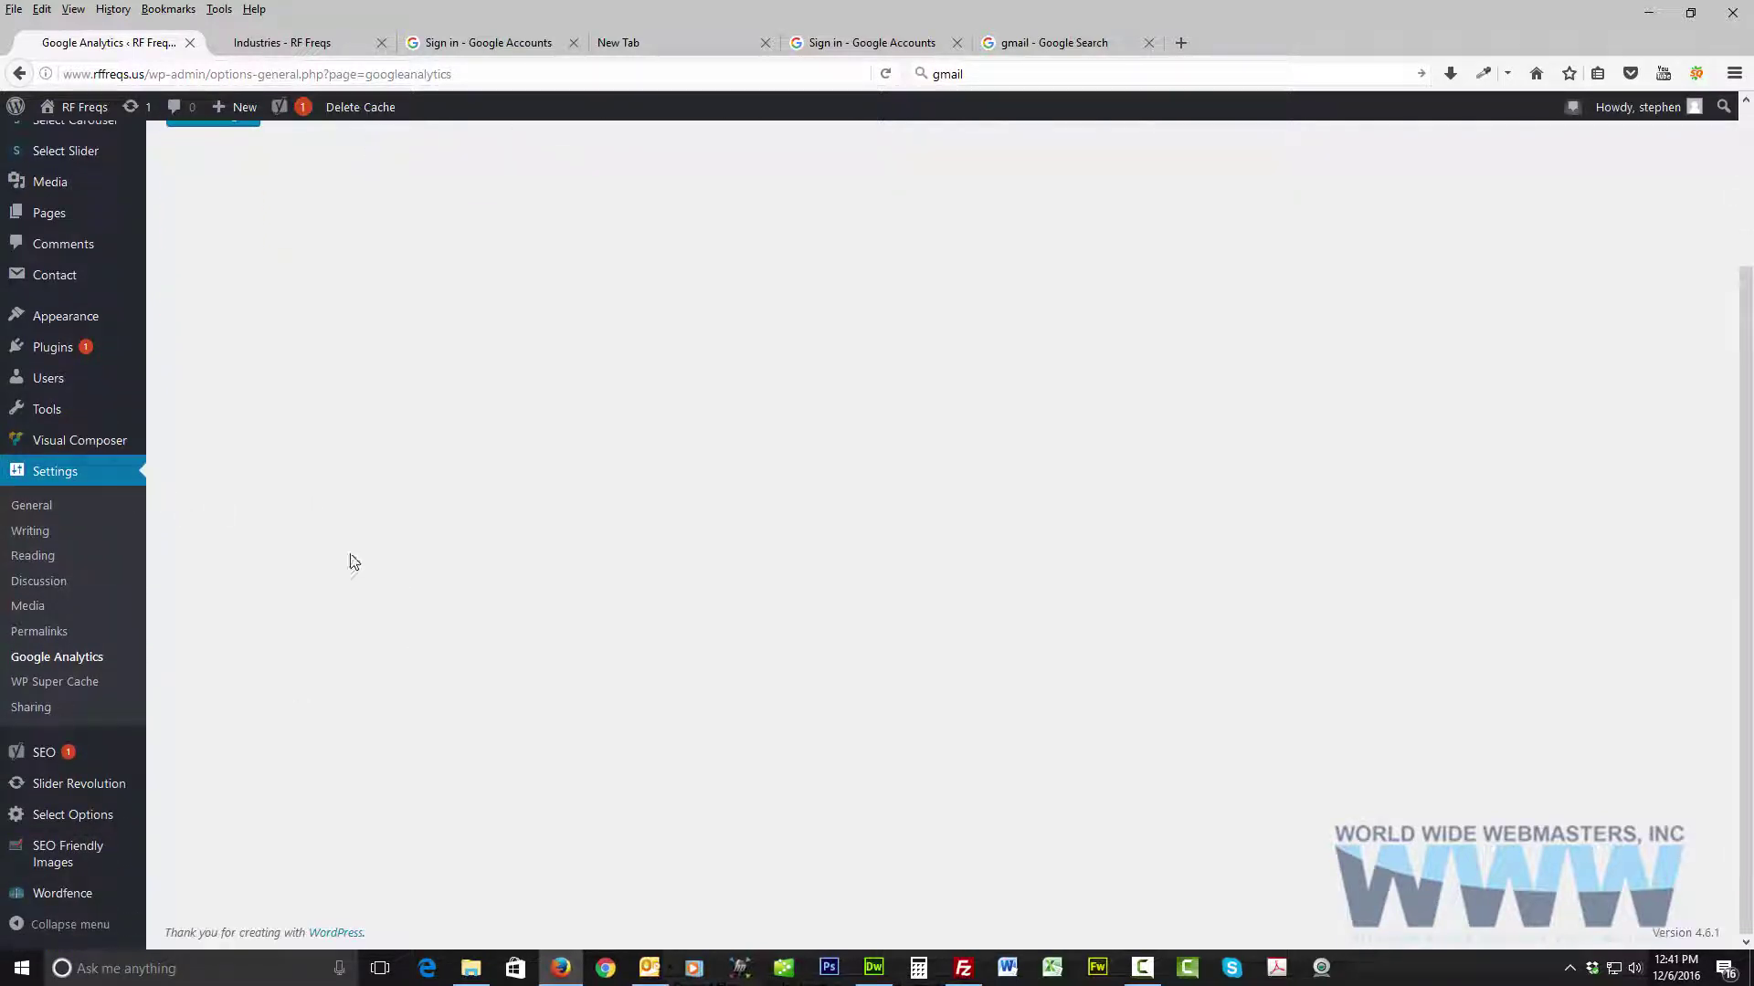
click(20, 753)
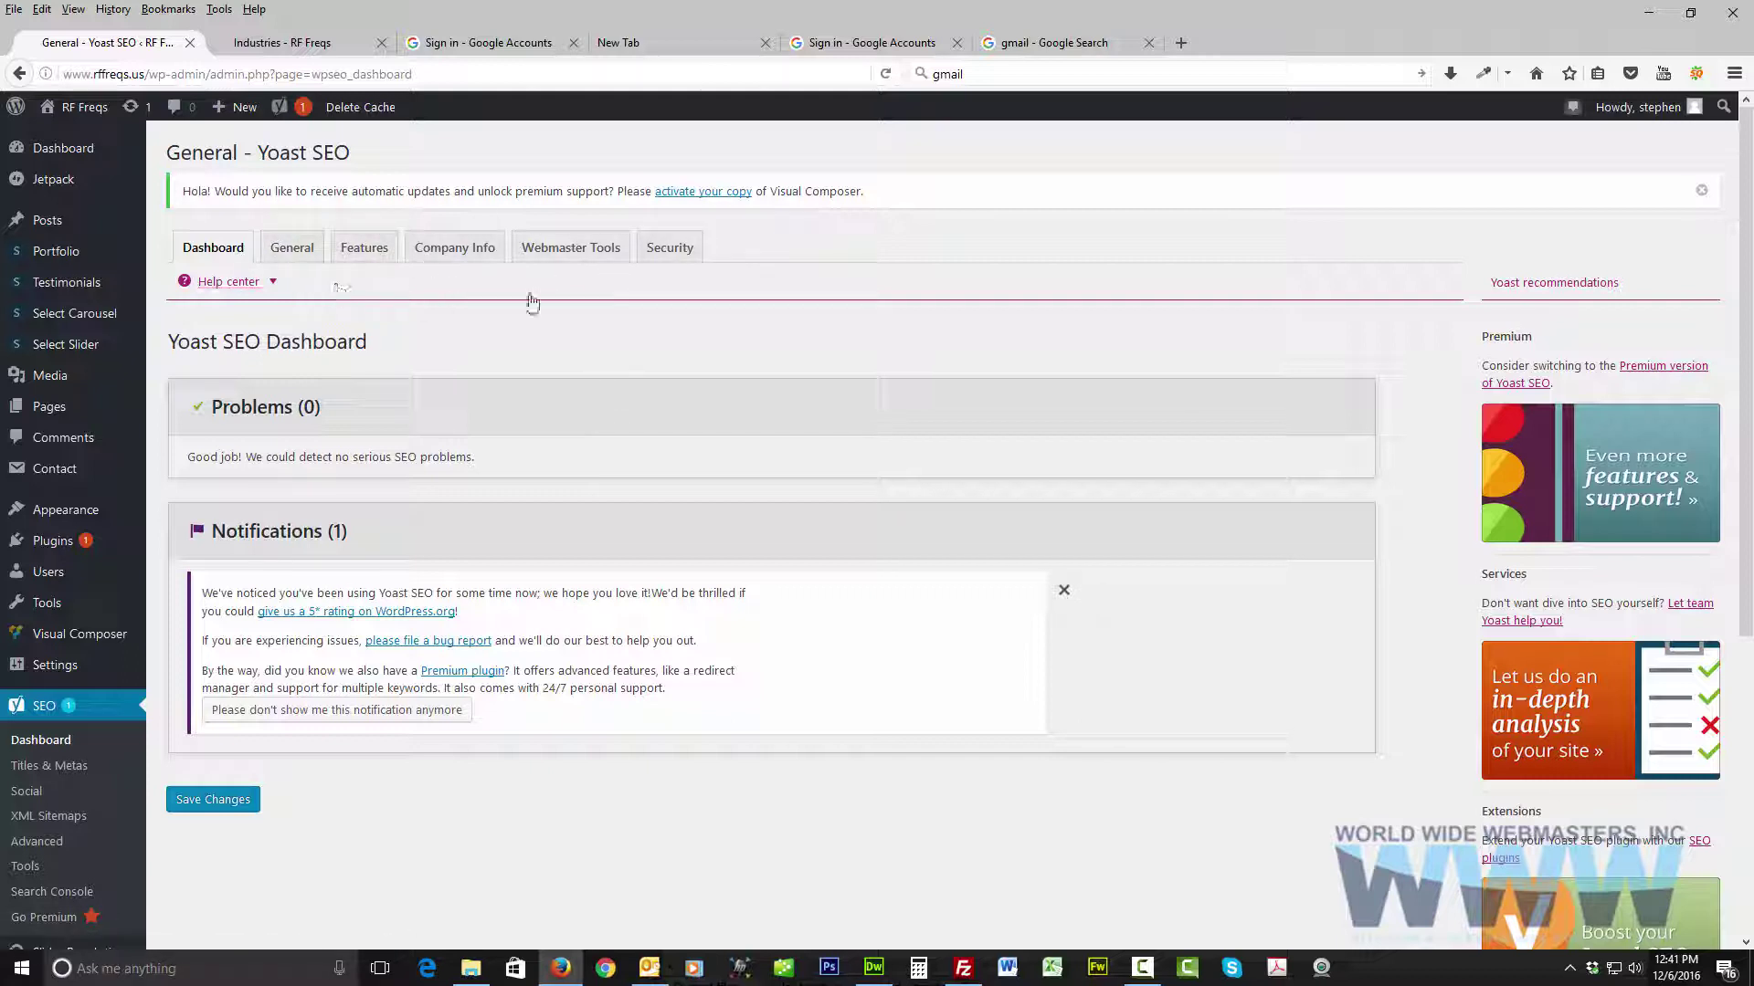
click(573, 248)
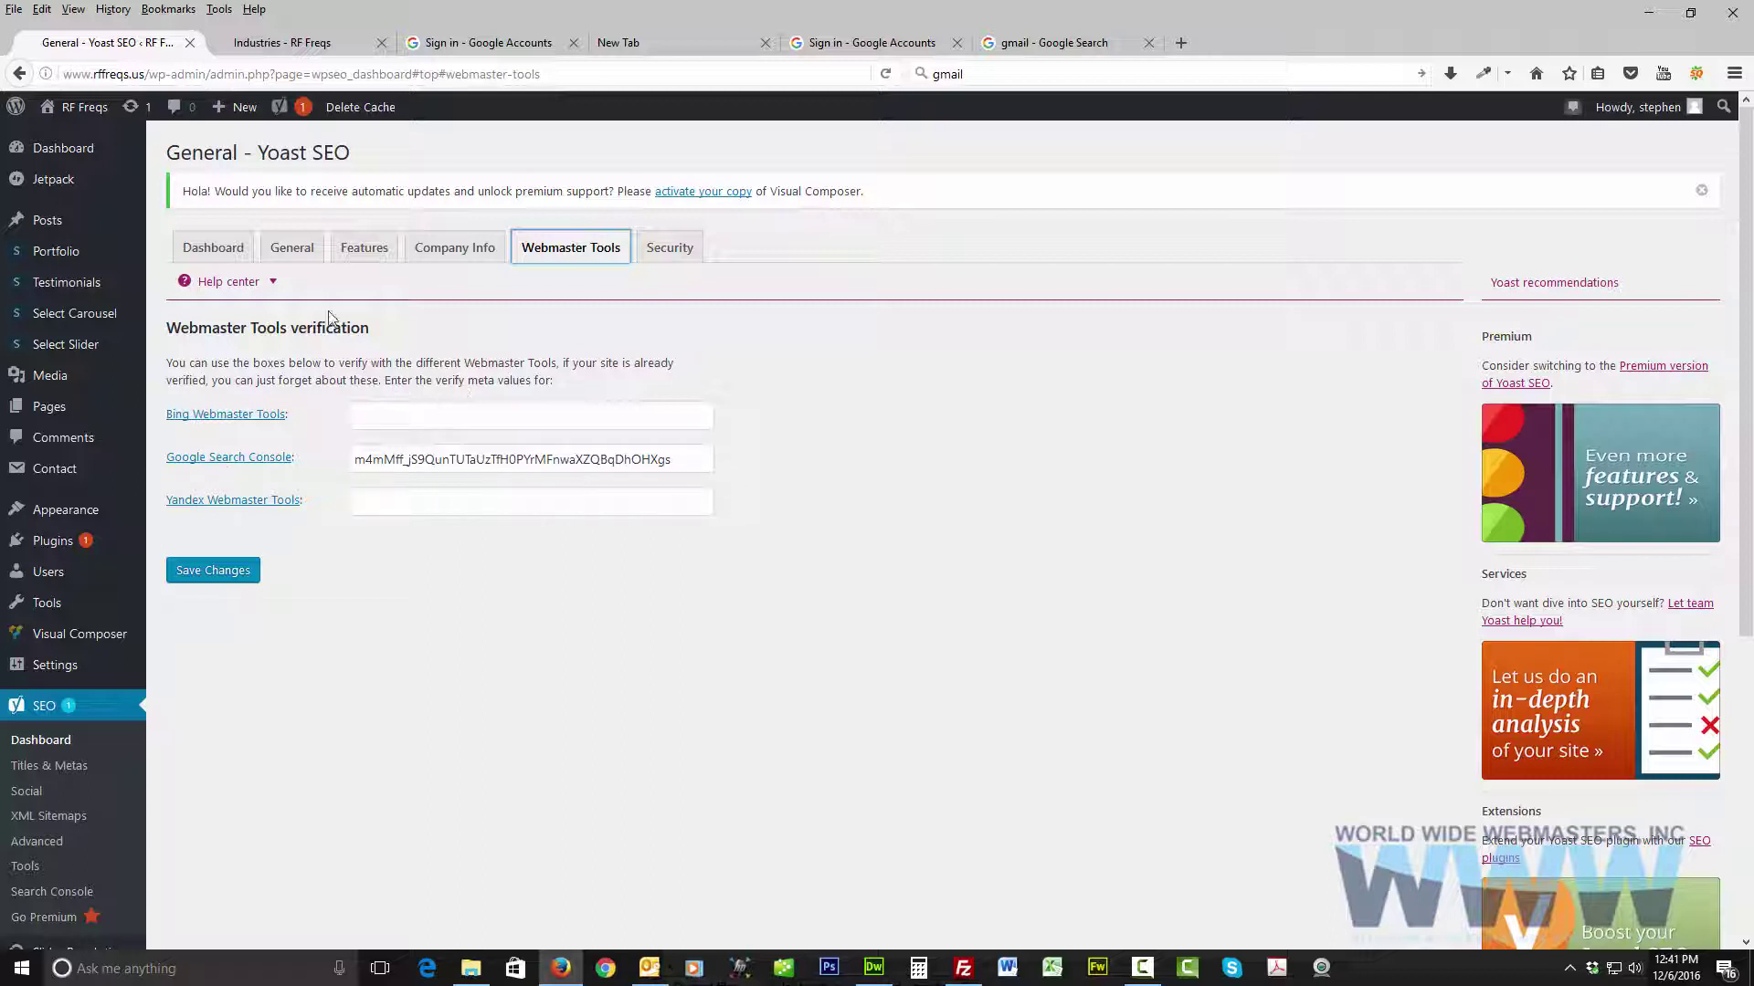
Step: Look through Yoast SEO's General, Features and Company Info settings, and open the Titles & Metas page
click(292, 247)
click(388, 260)
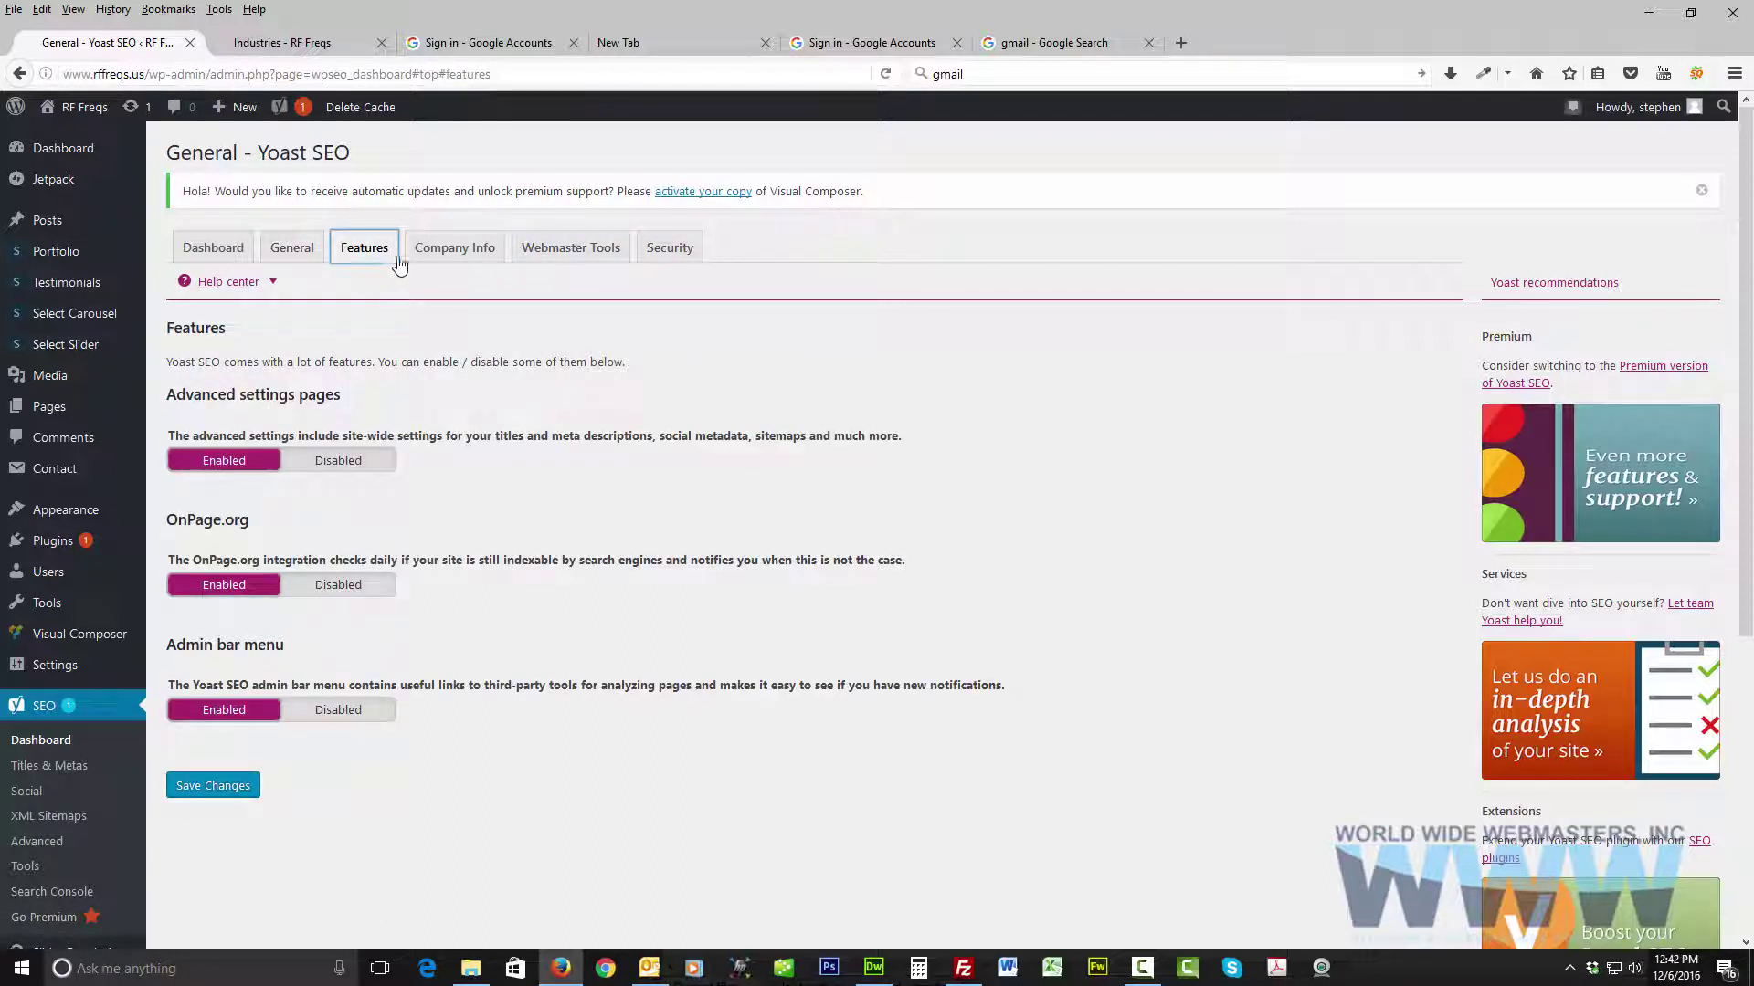
click(454, 248)
scroll(196, 457, down, 4)
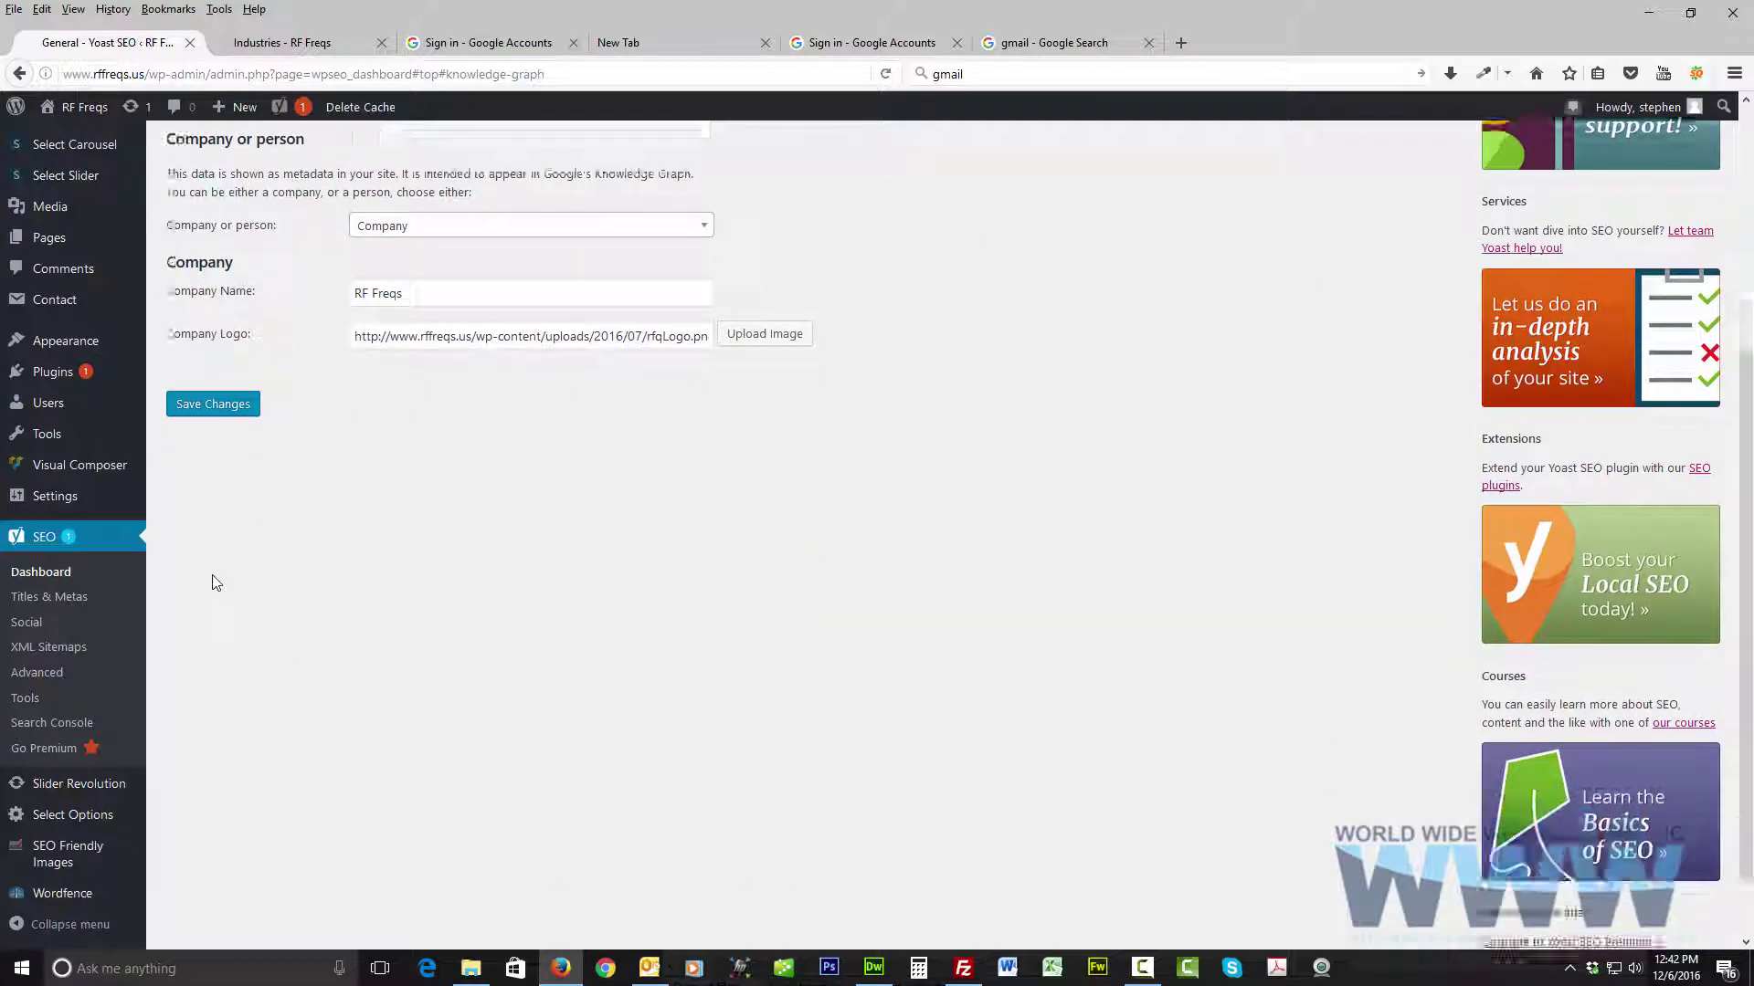
click(35, 602)
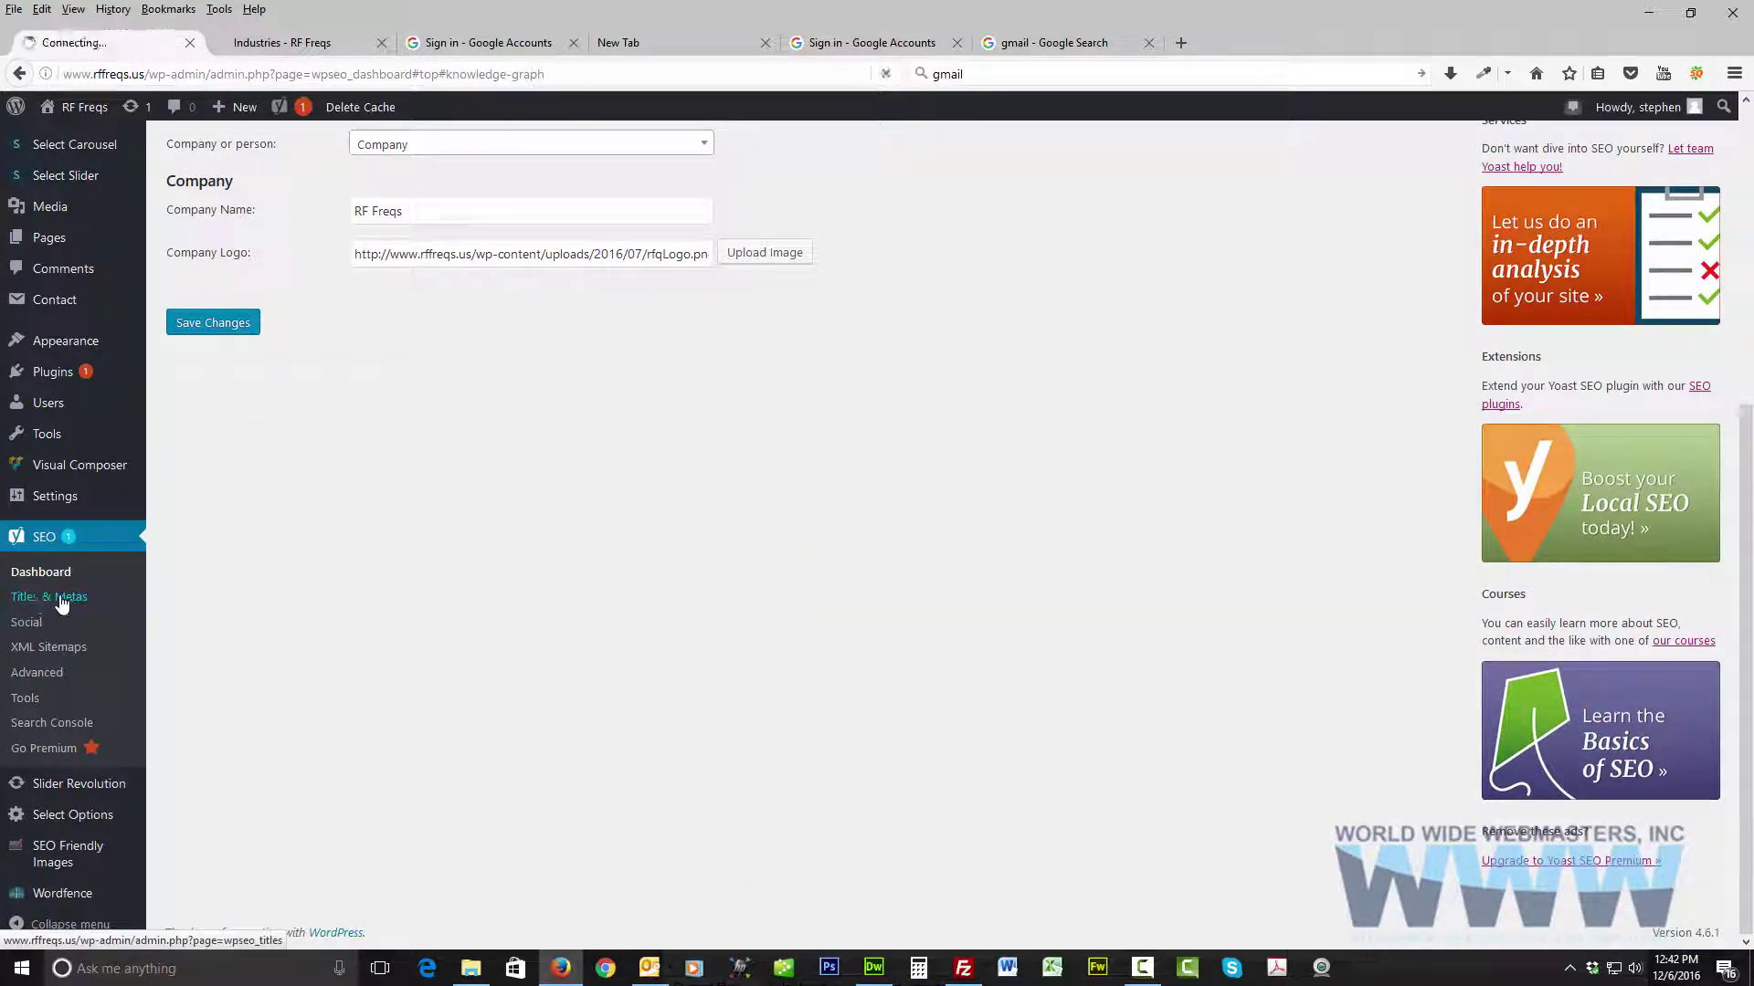
Step: Look over the public RF Freqs home page and display its SEOquake analysis
click(353, 47)
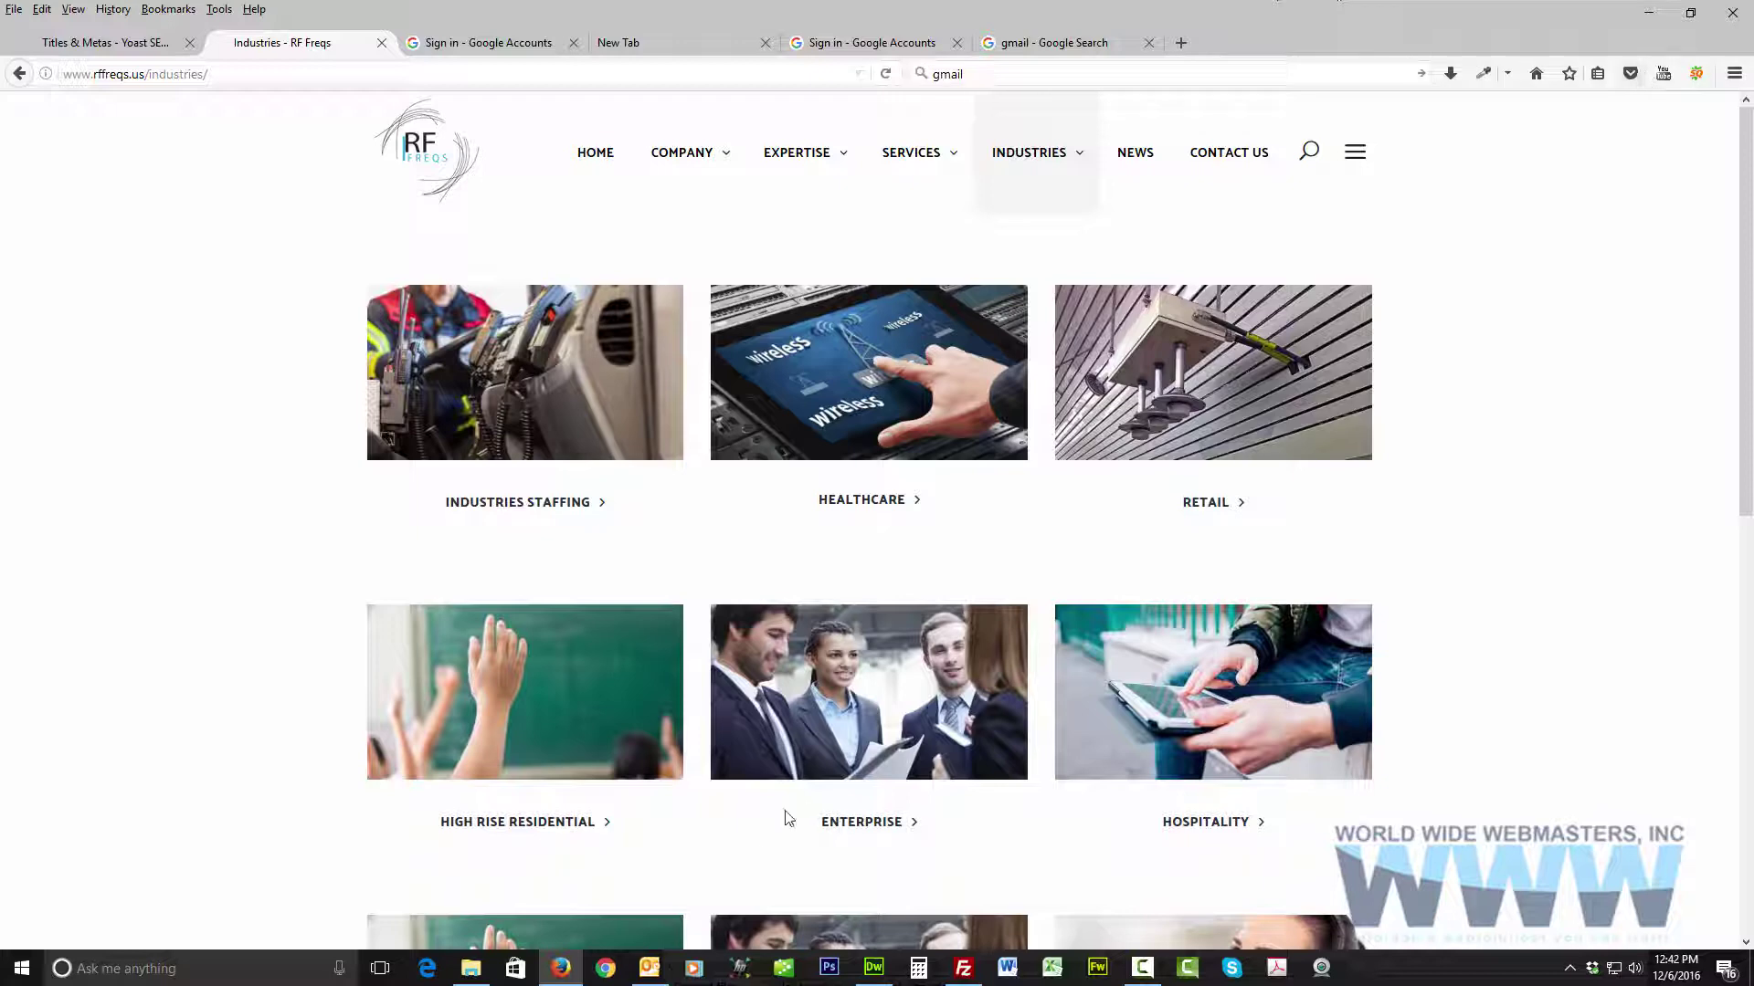
click(595, 156)
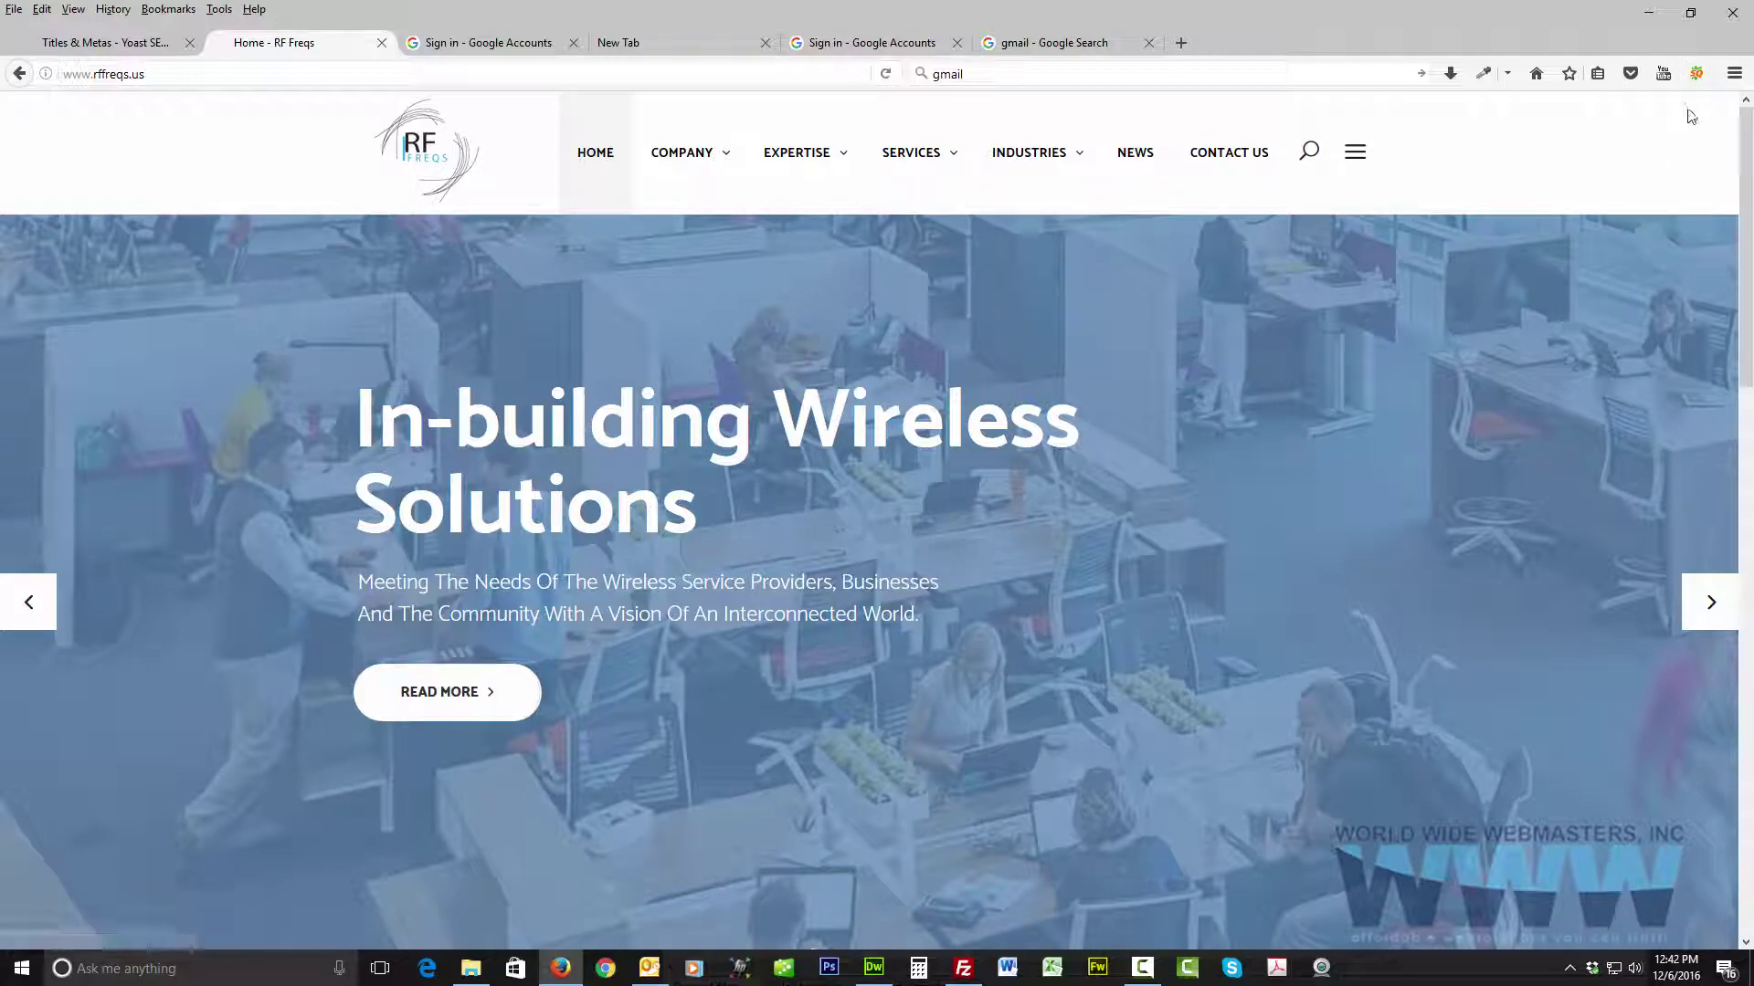
scroll(1273, 312, down, 10)
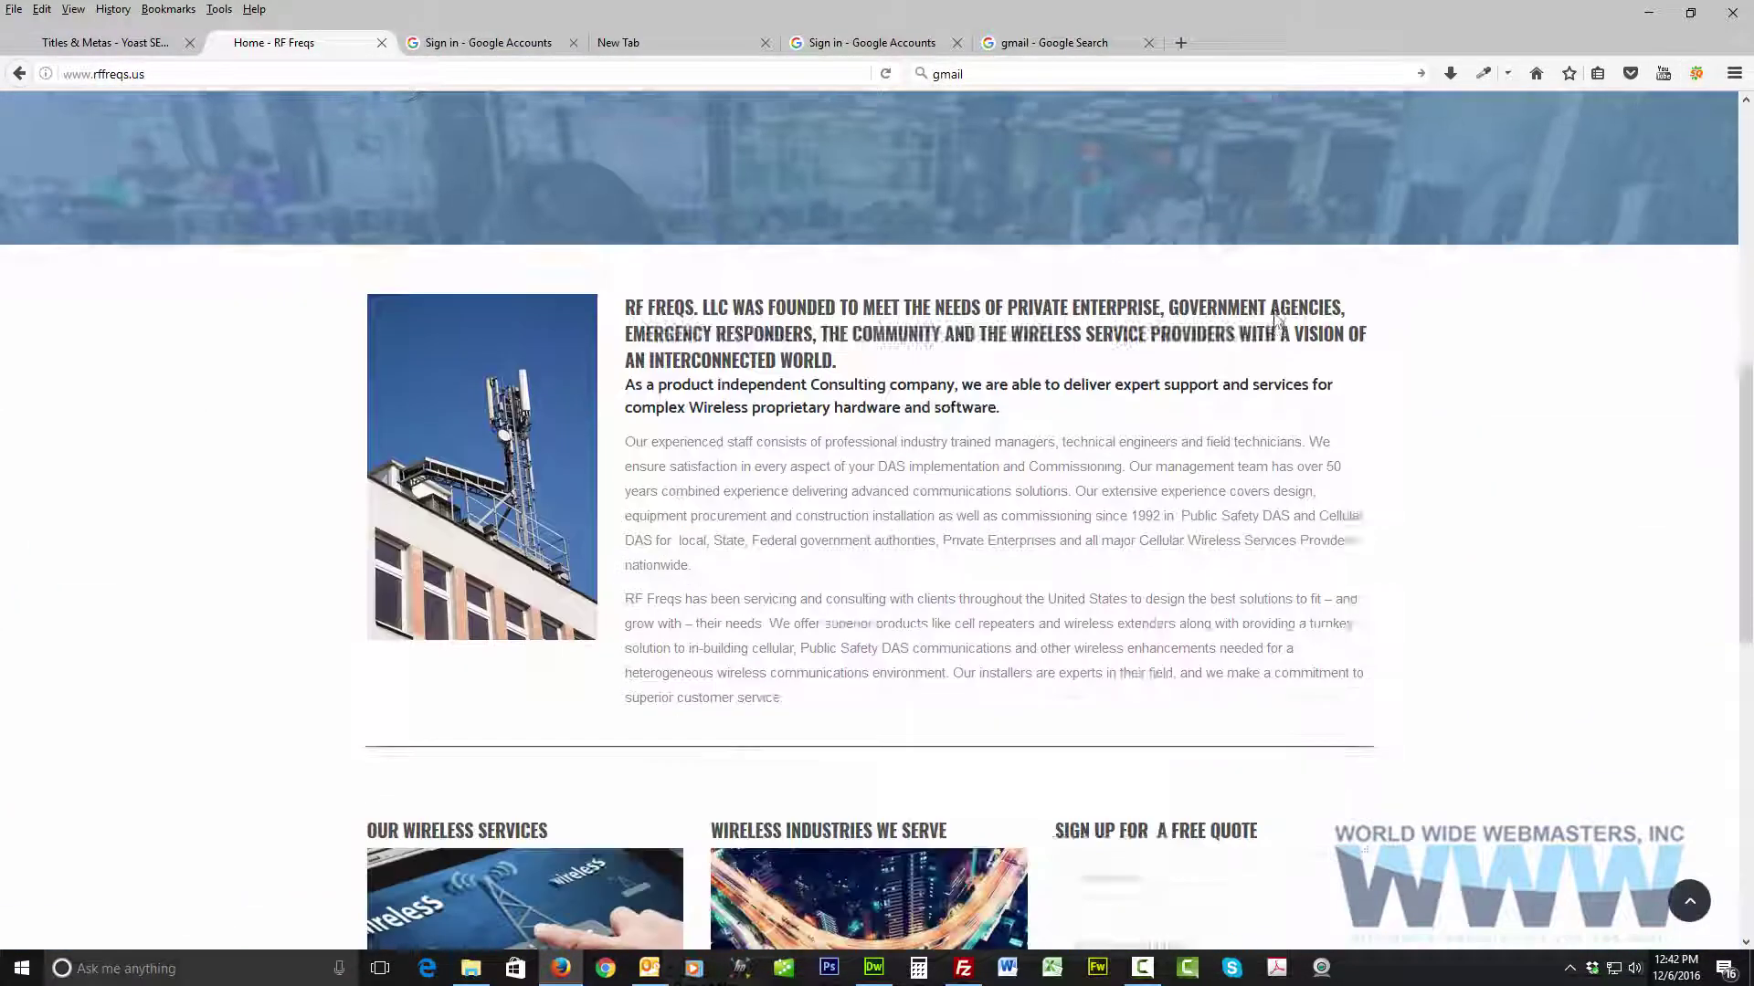
scroll(1276, 320, down, 3)
scroll(1275, 319, up, 15)
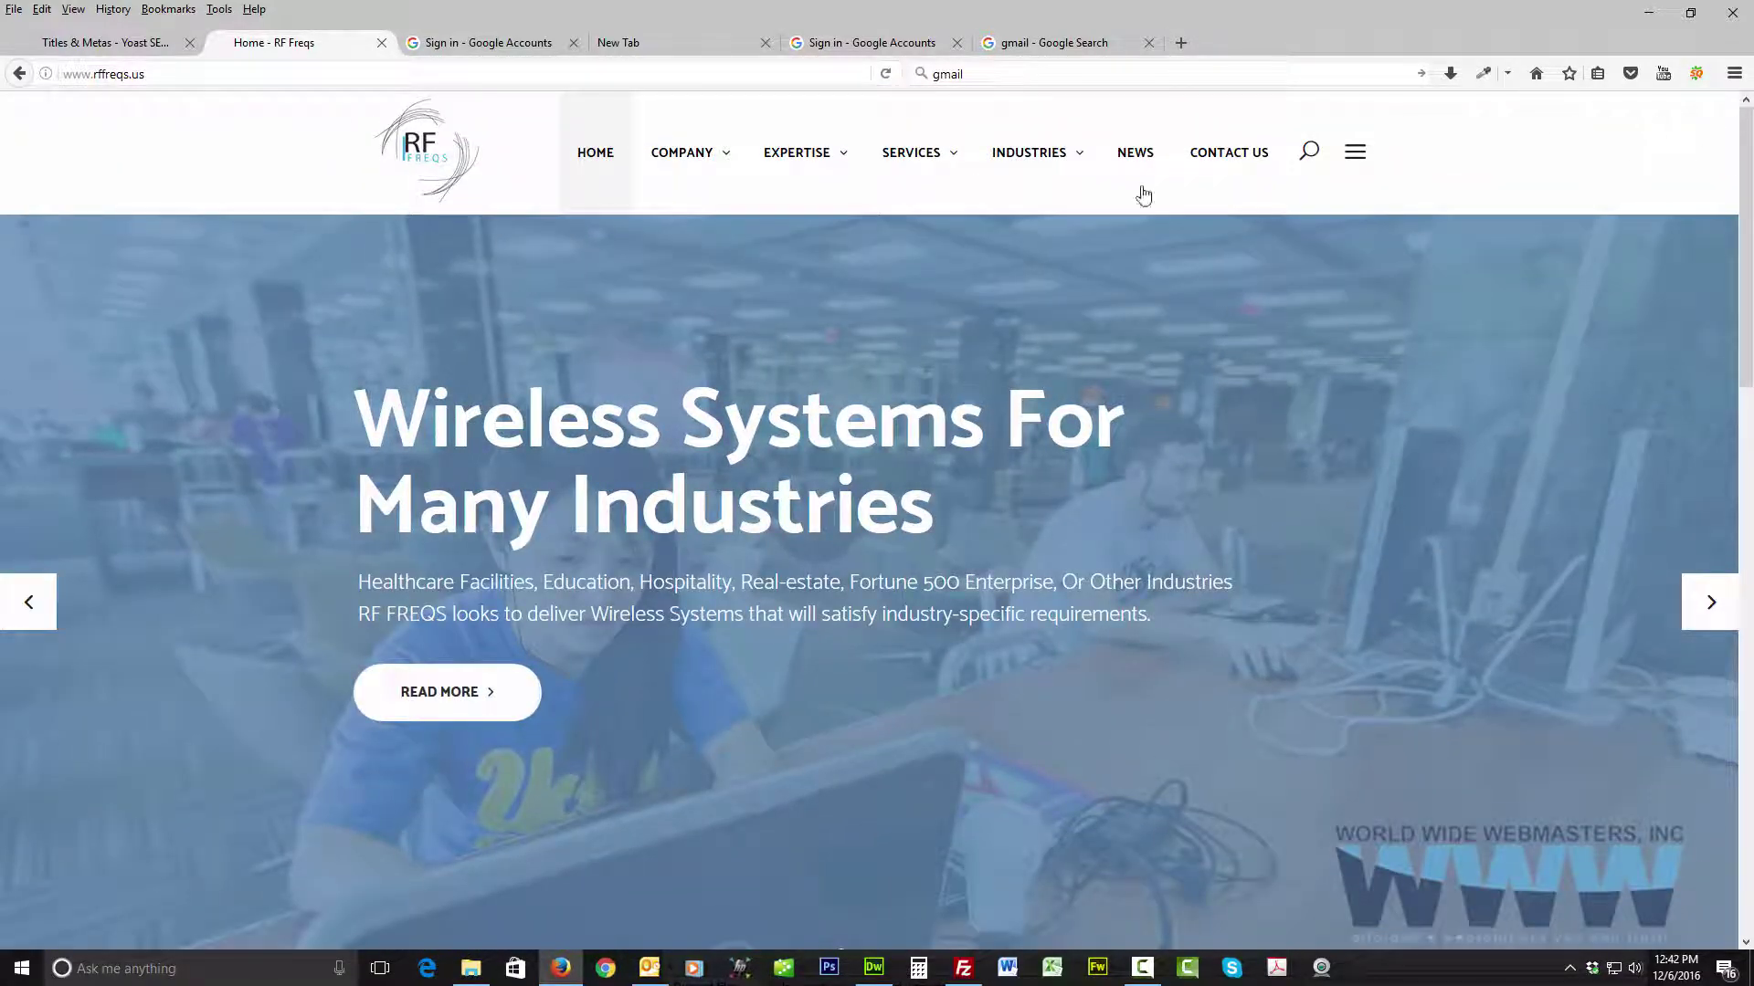
click(1696, 73)
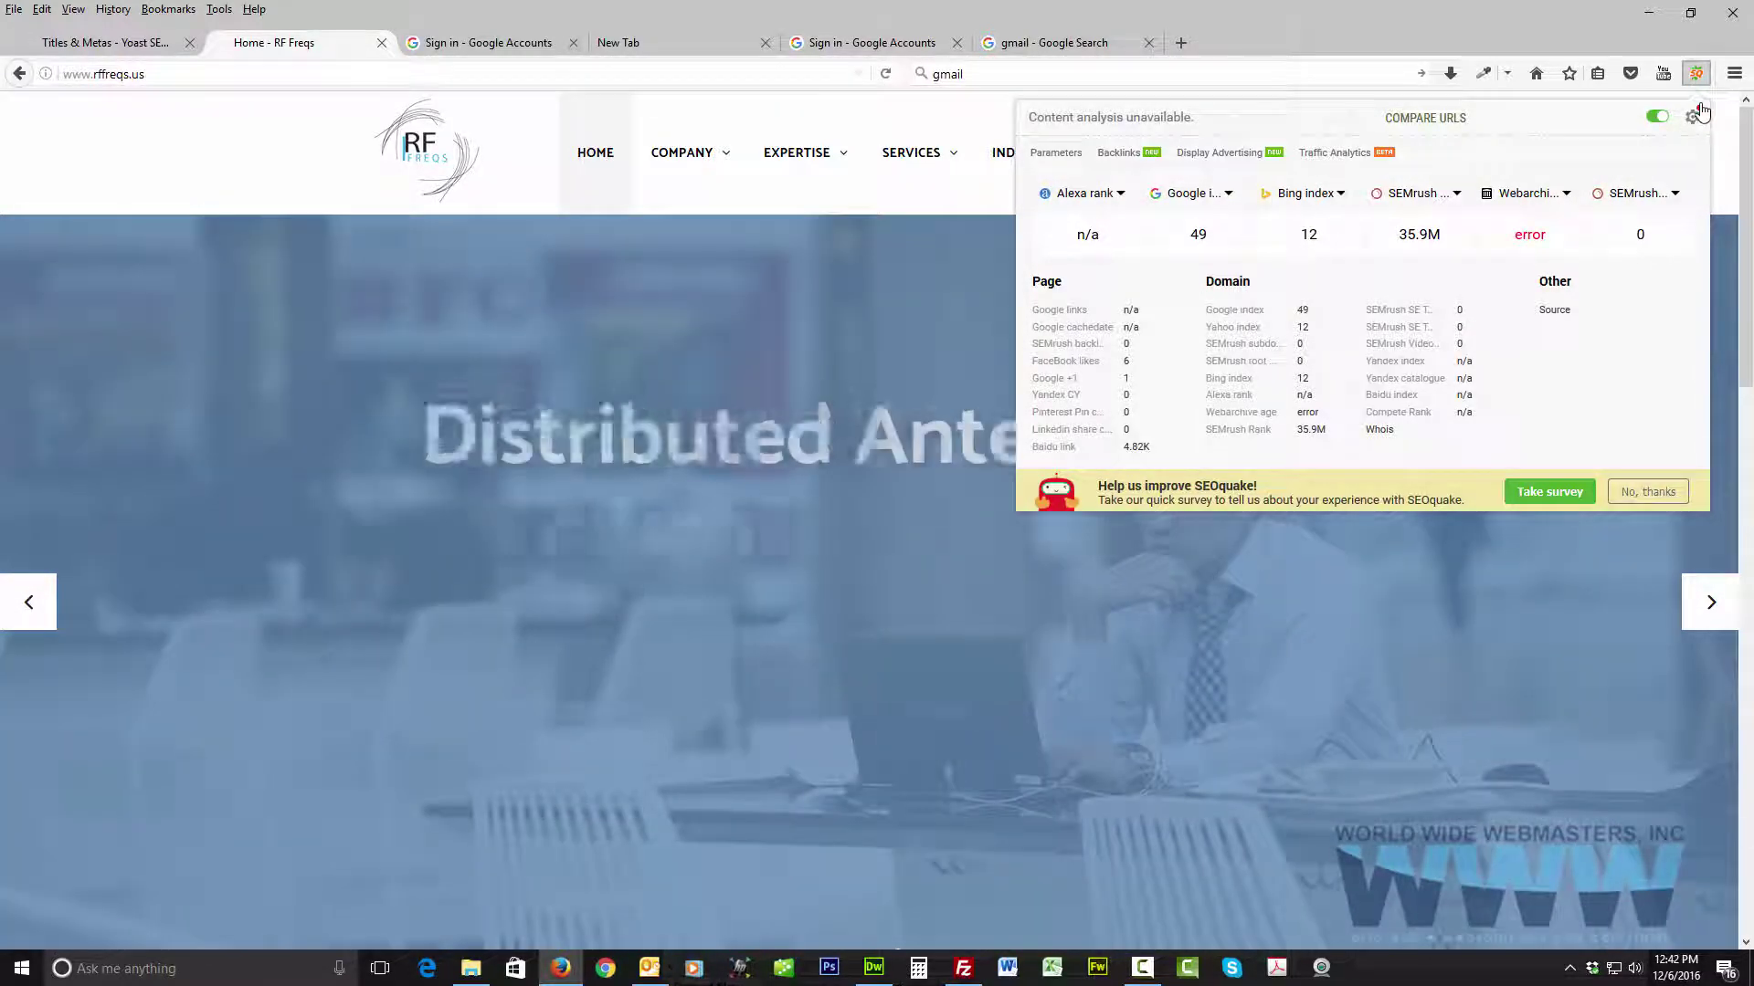
Step: Clear the recent browsing history and reload the RF Freqs home page
click(1697, 75)
click(1697, 75)
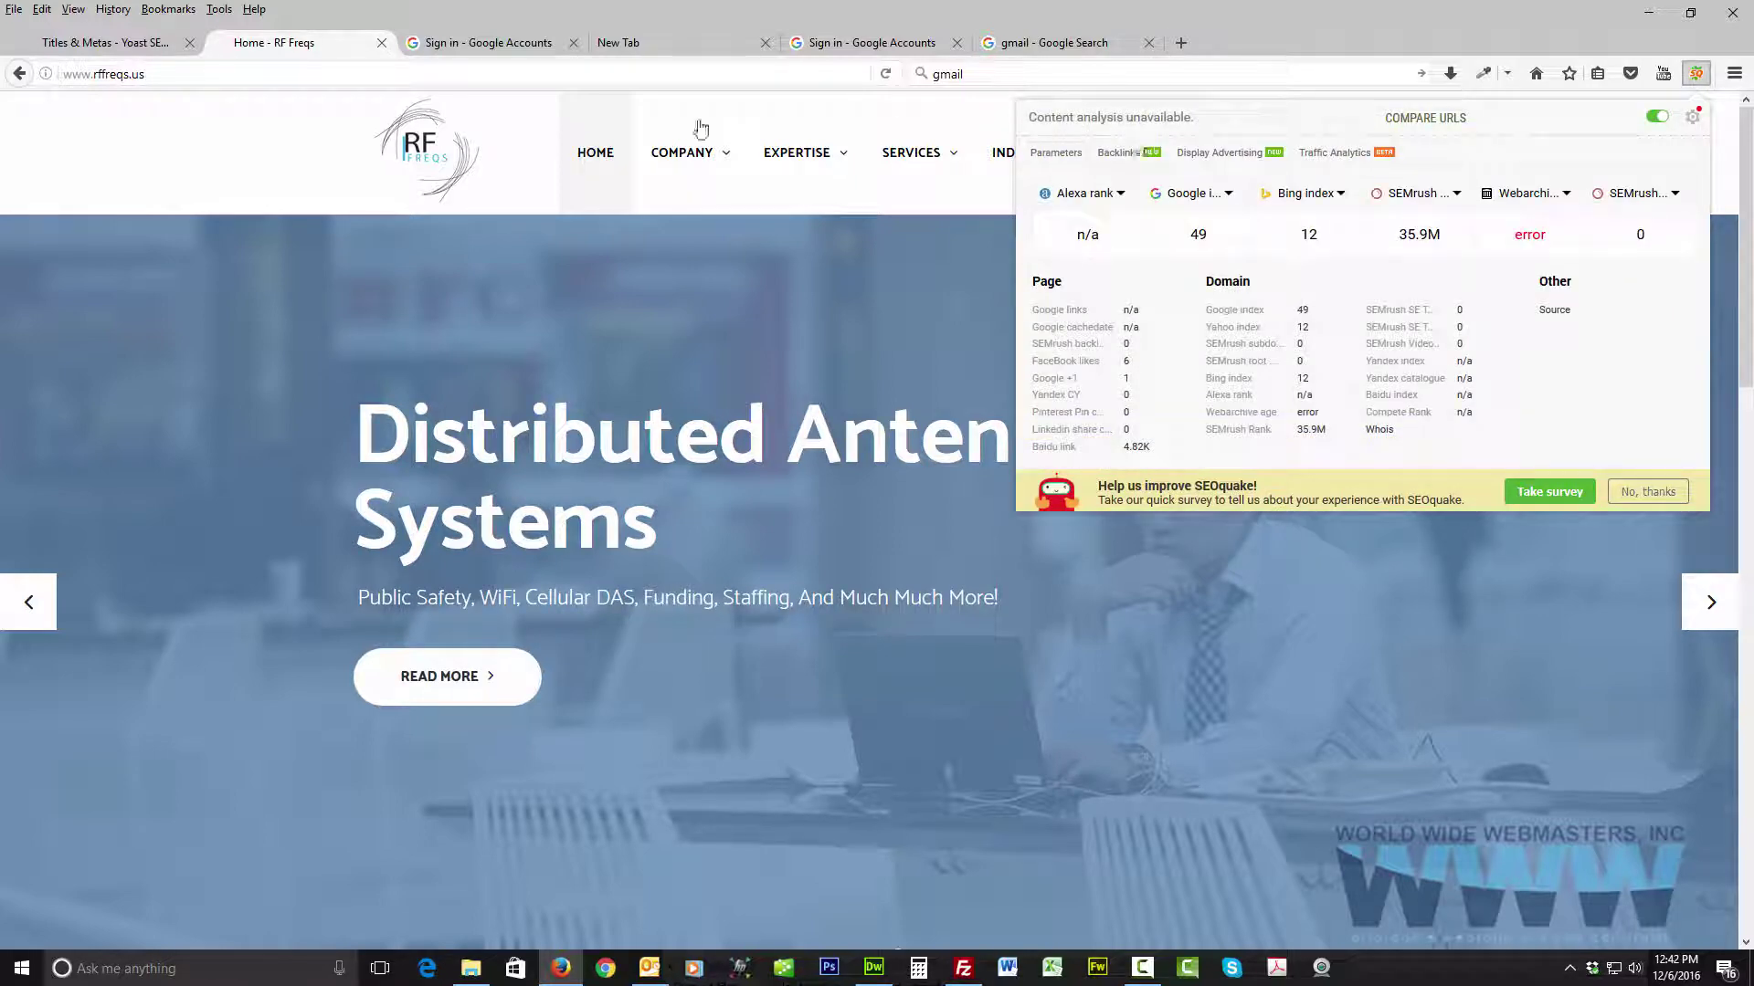
click(112, 9)
click(141, 52)
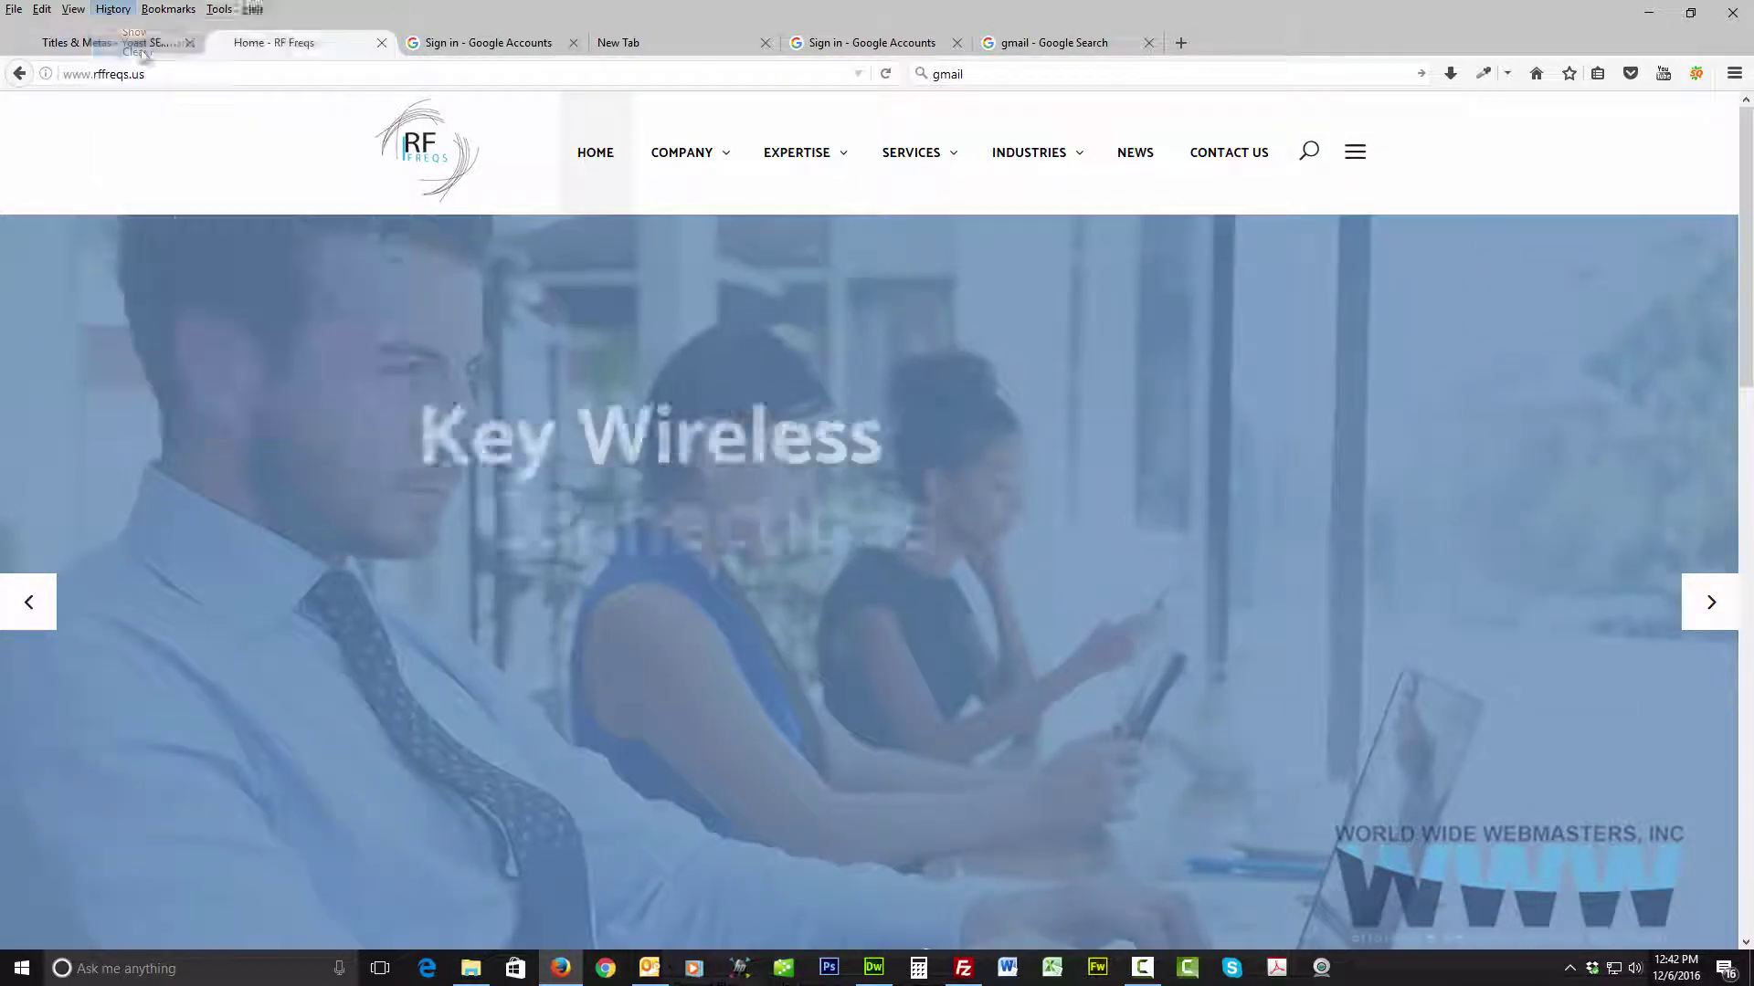
click(420, 550)
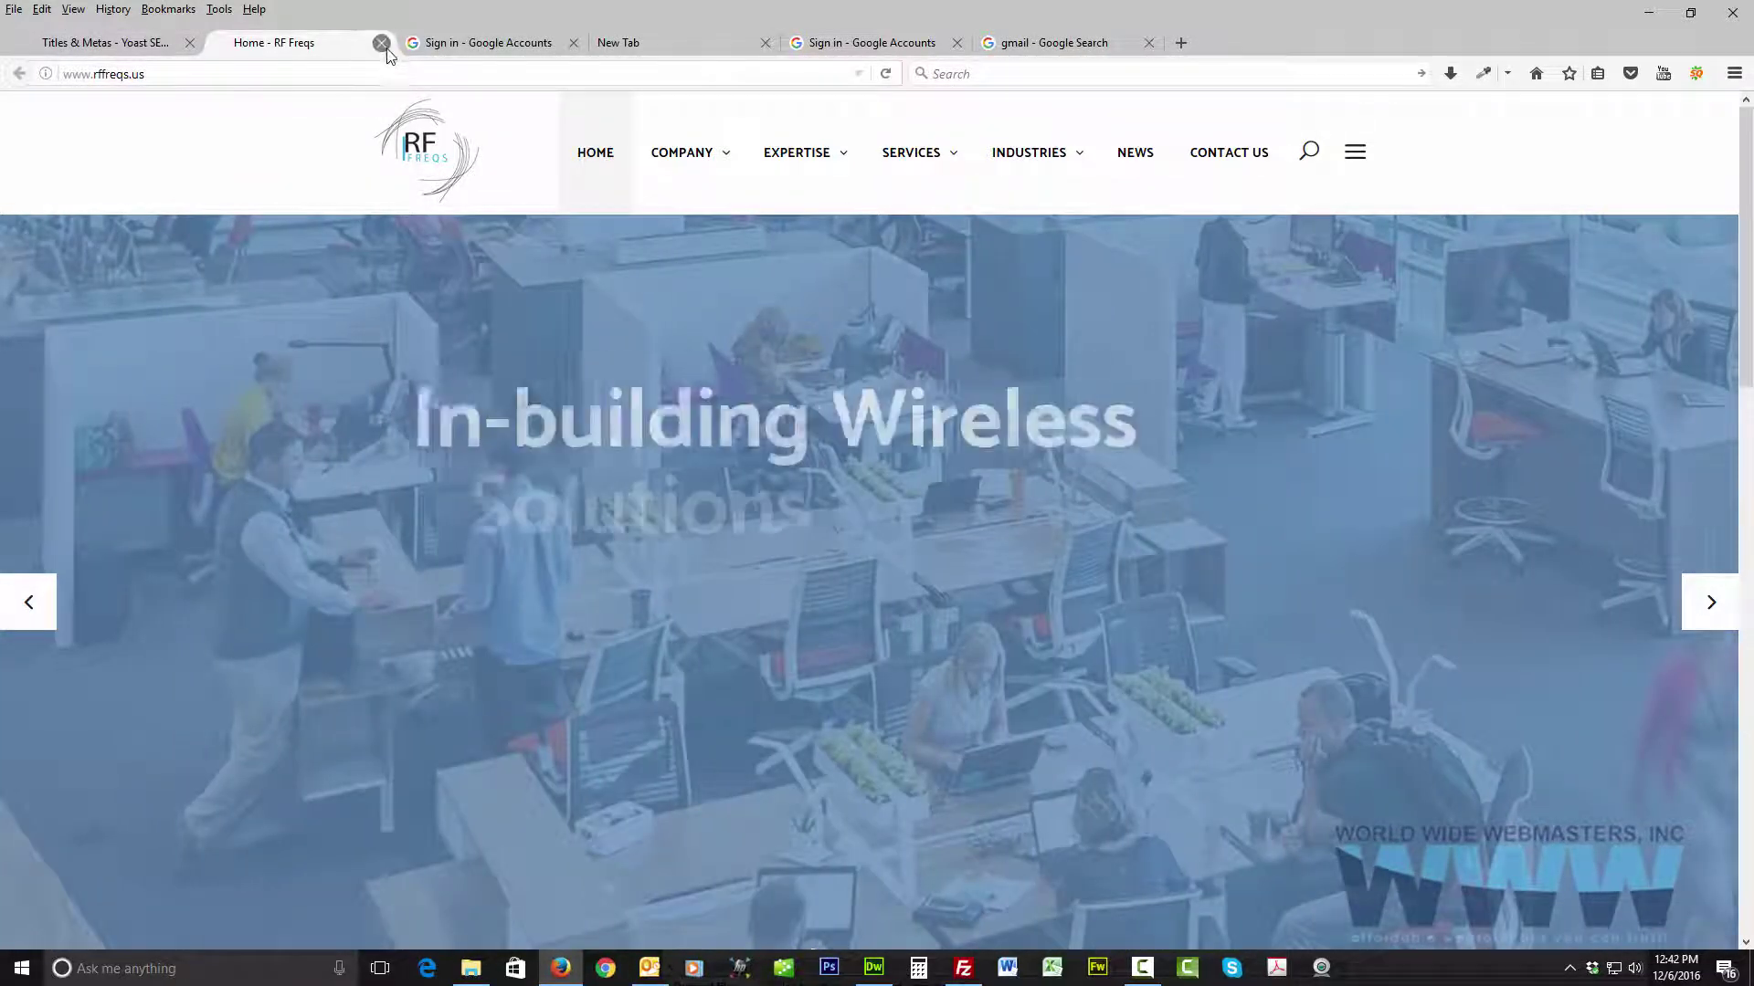
key(F5)
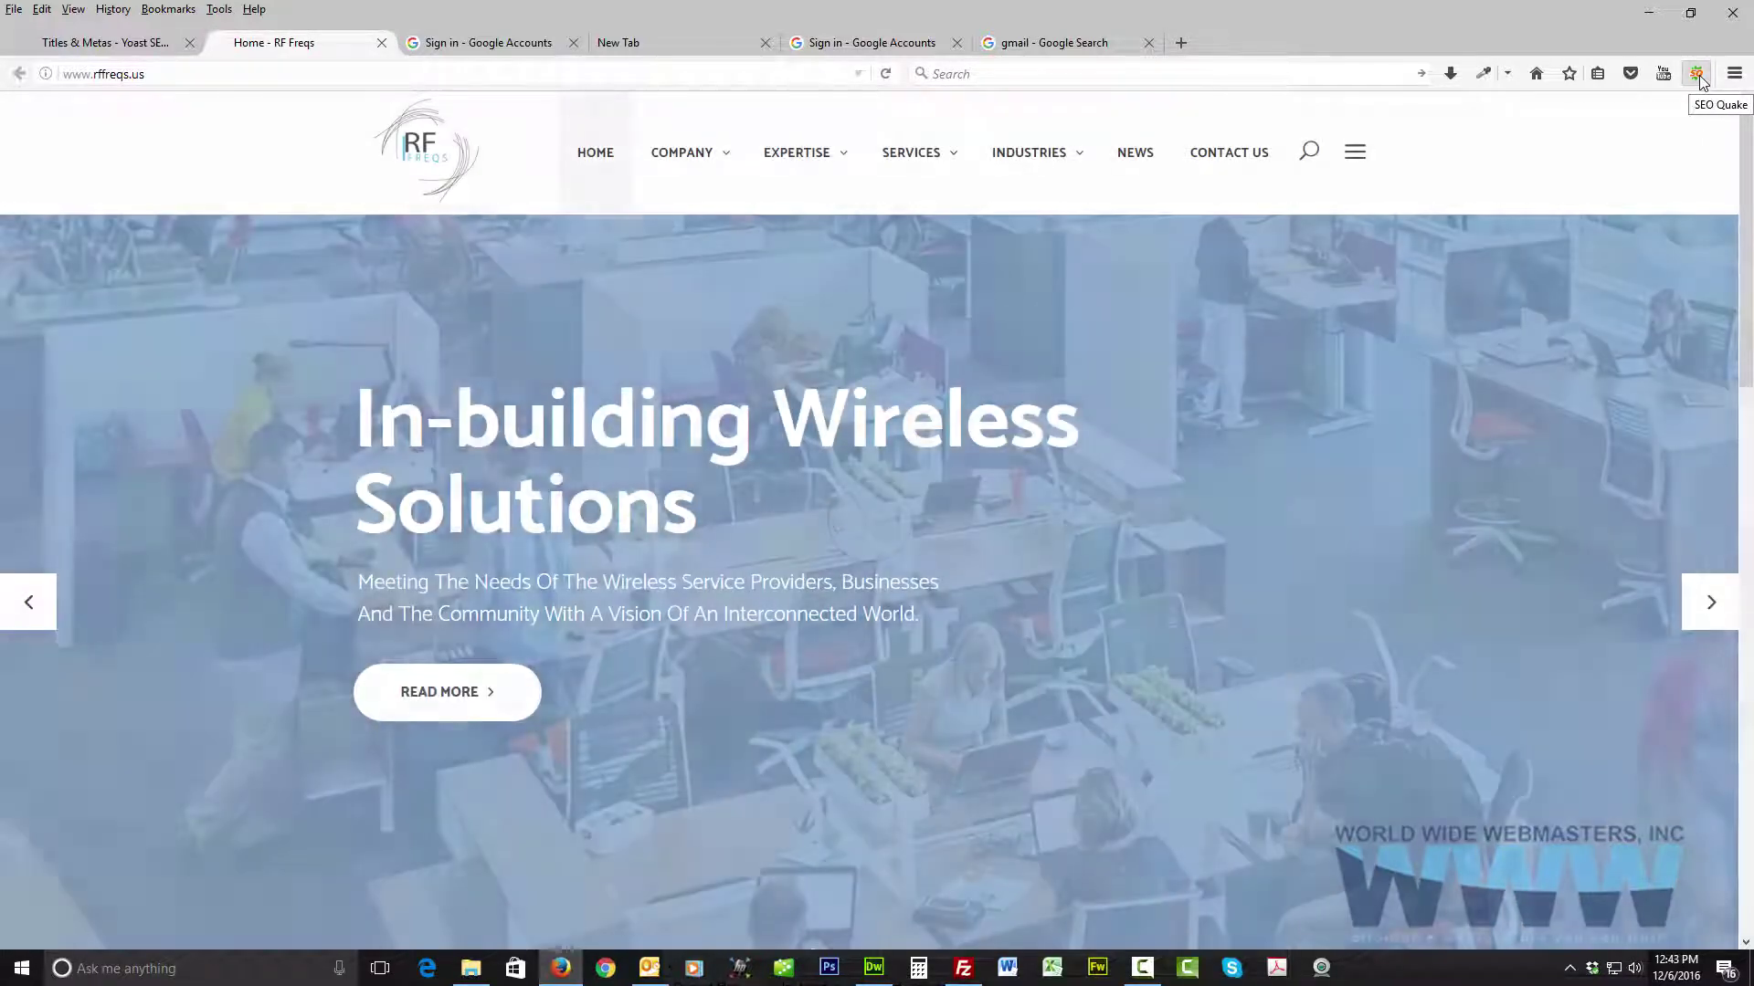
Step: Open SEOquake's Diagnosis audit for the RF Freqs home page and highlight the Text/HTML ratio finding
click(1698, 77)
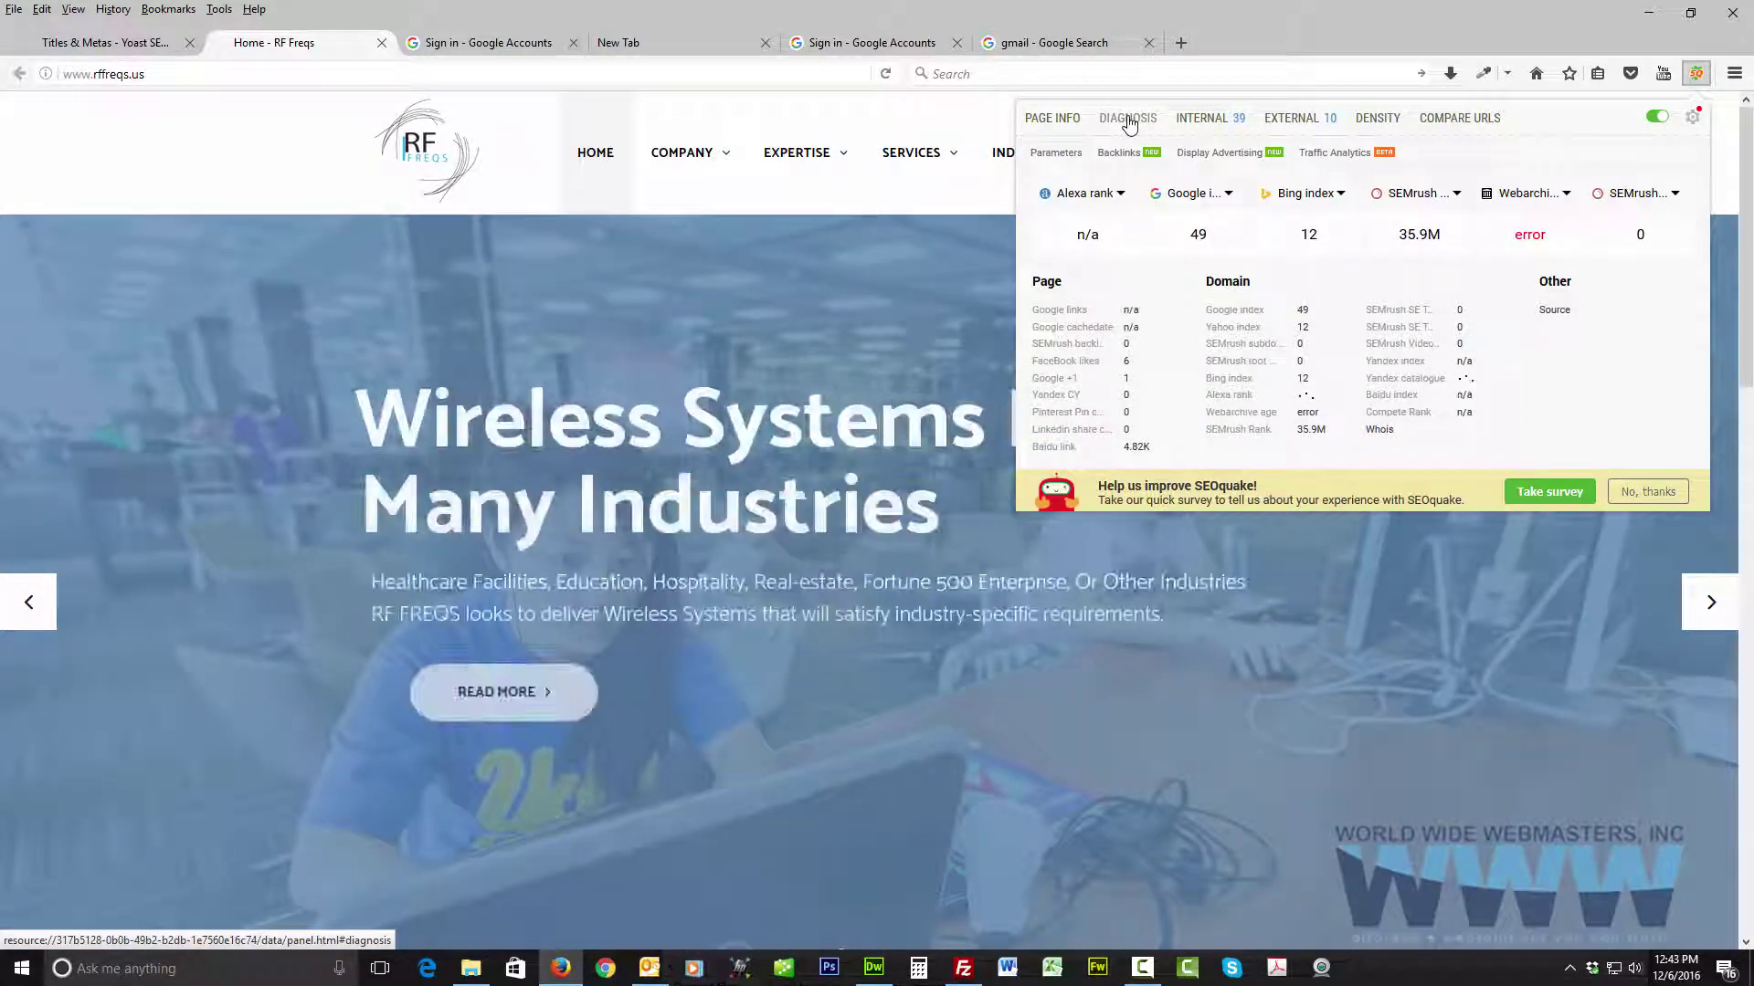
click(1129, 121)
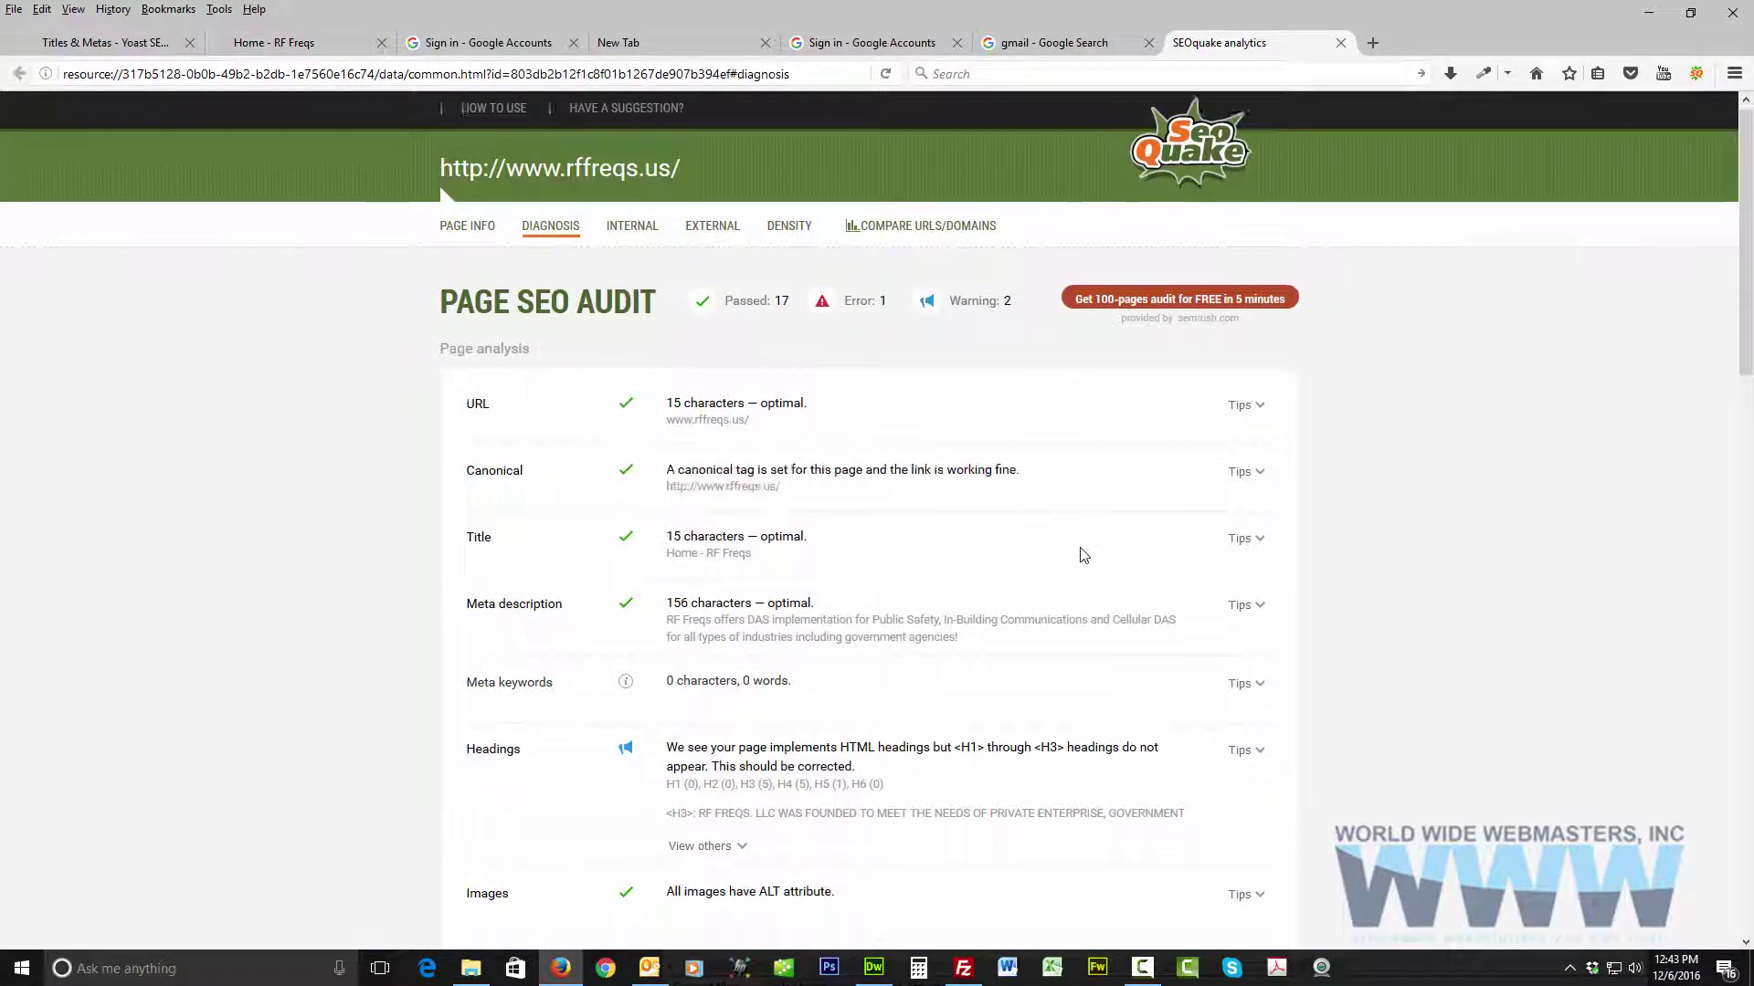
scroll(1084, 555, down, 5)
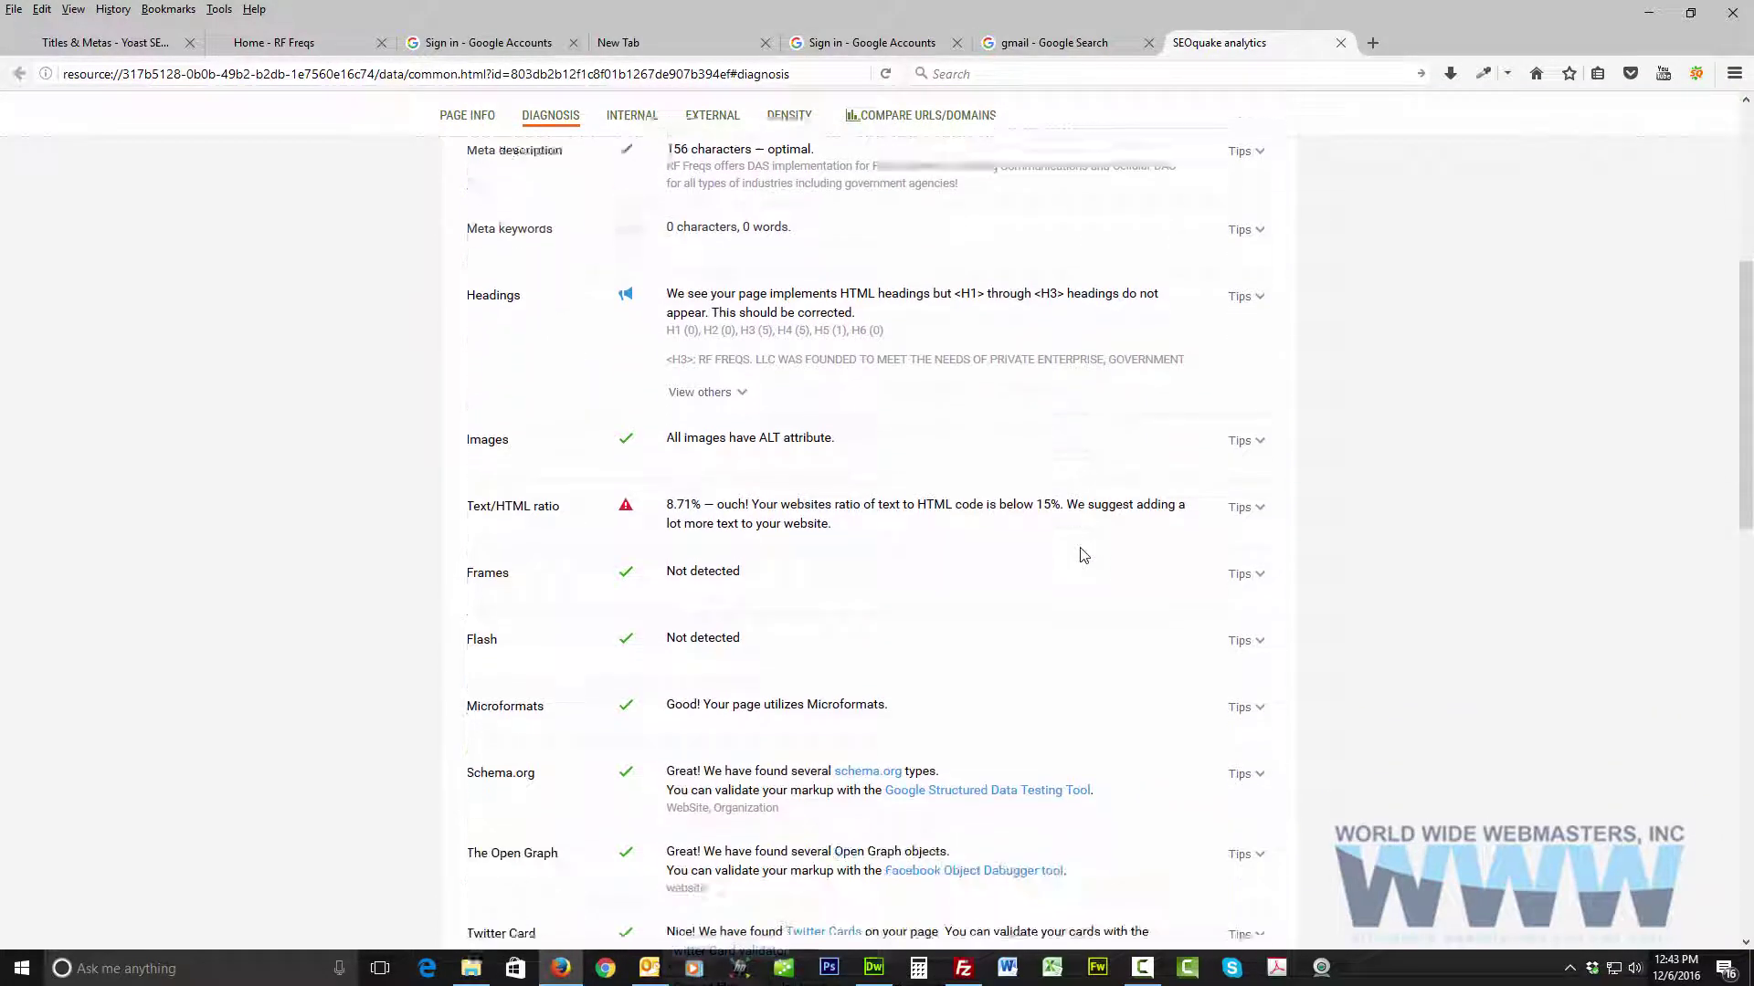
scroll(1083, 556, down, 2)
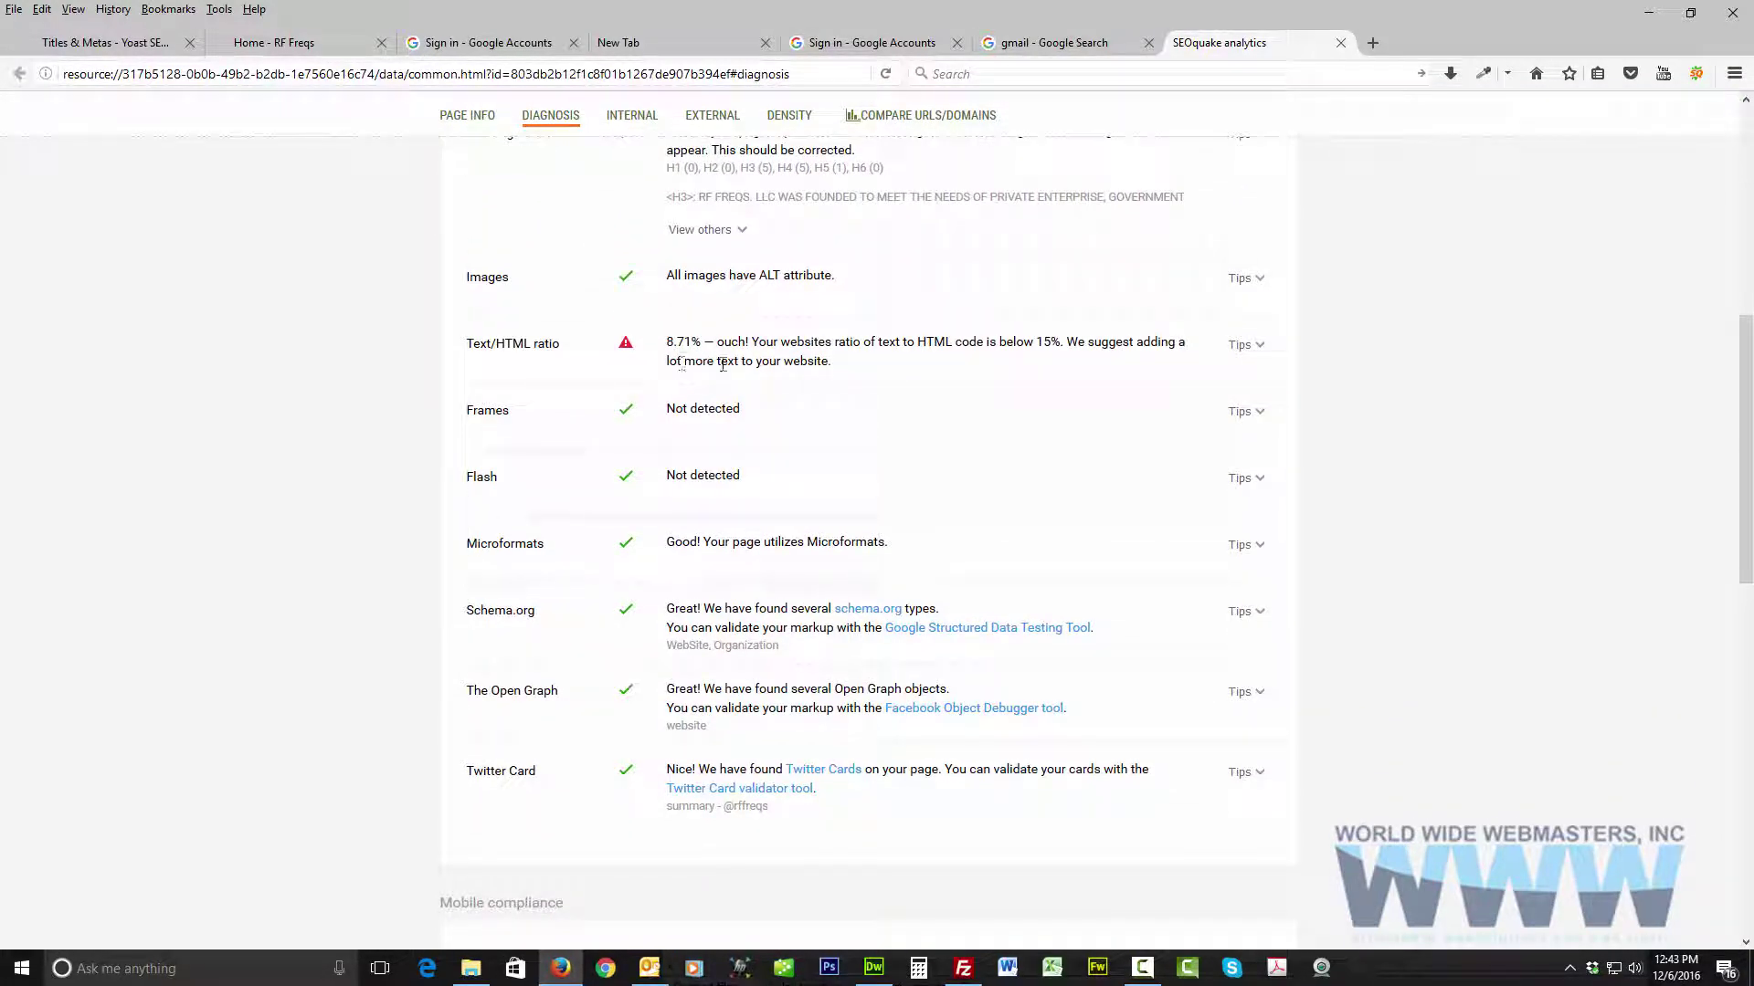
drag(863, 368, 647, 344)
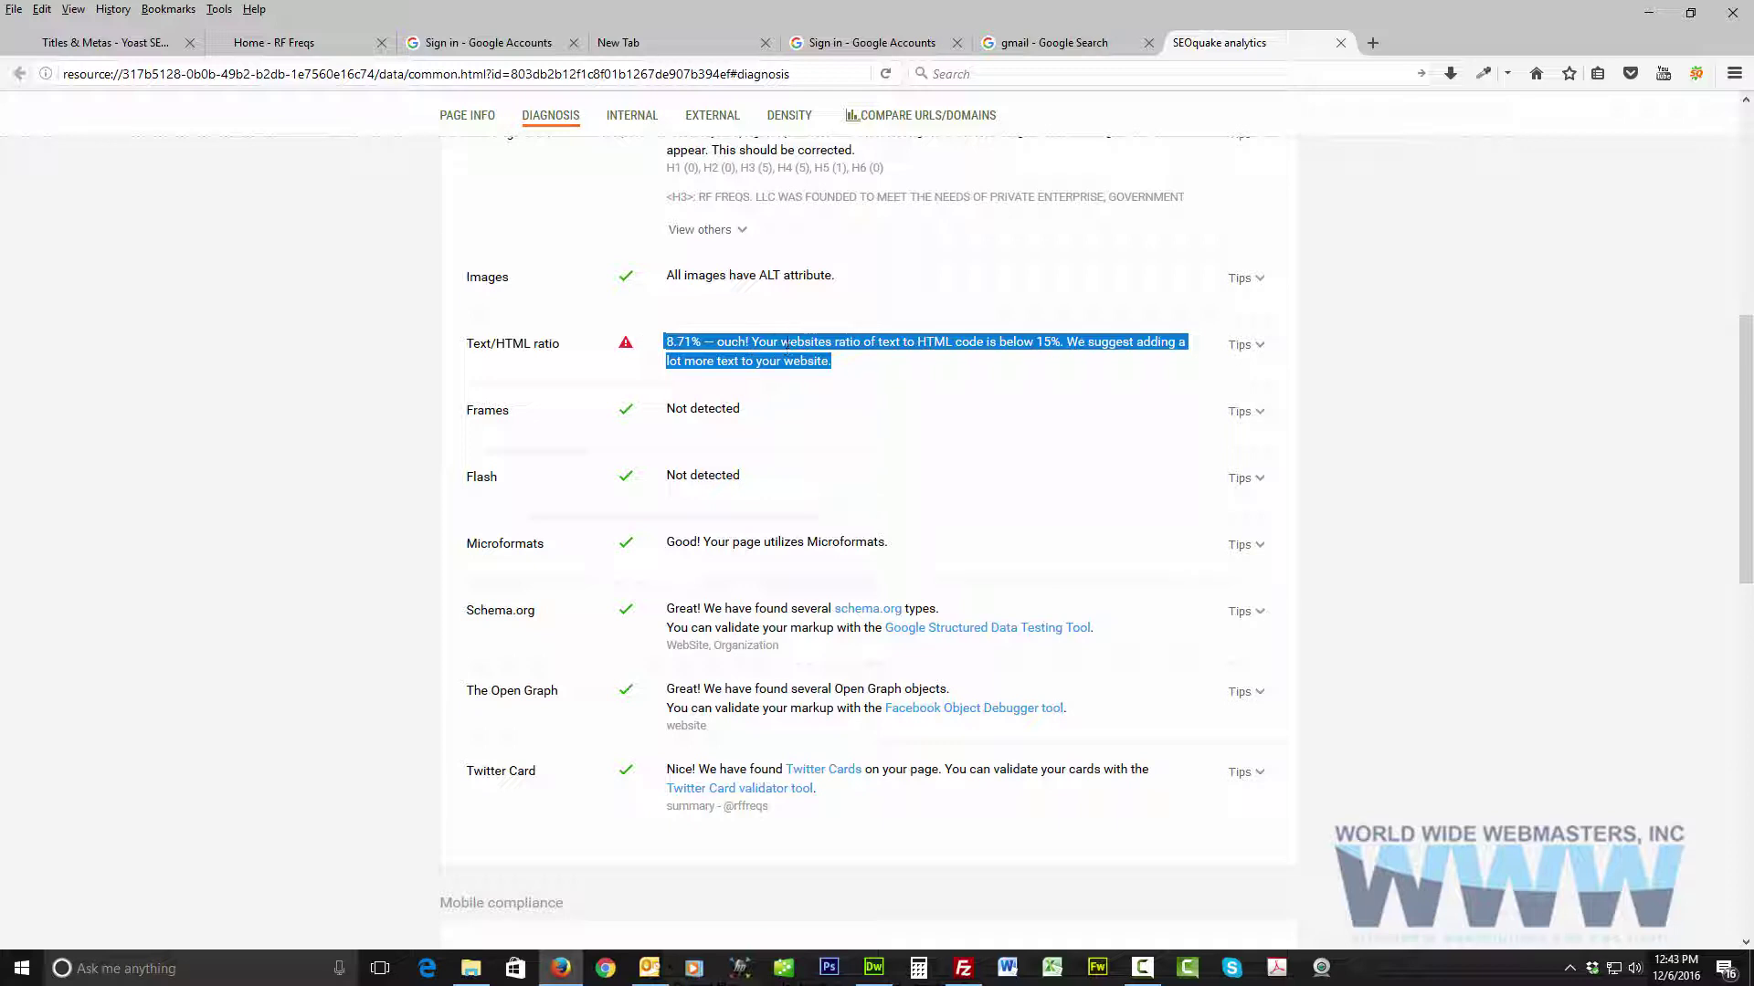
Step: Look through the audit's page analysis, mobile compliance and site compliance checks, and return to its beginning
scroll(787, 345, down, 4)
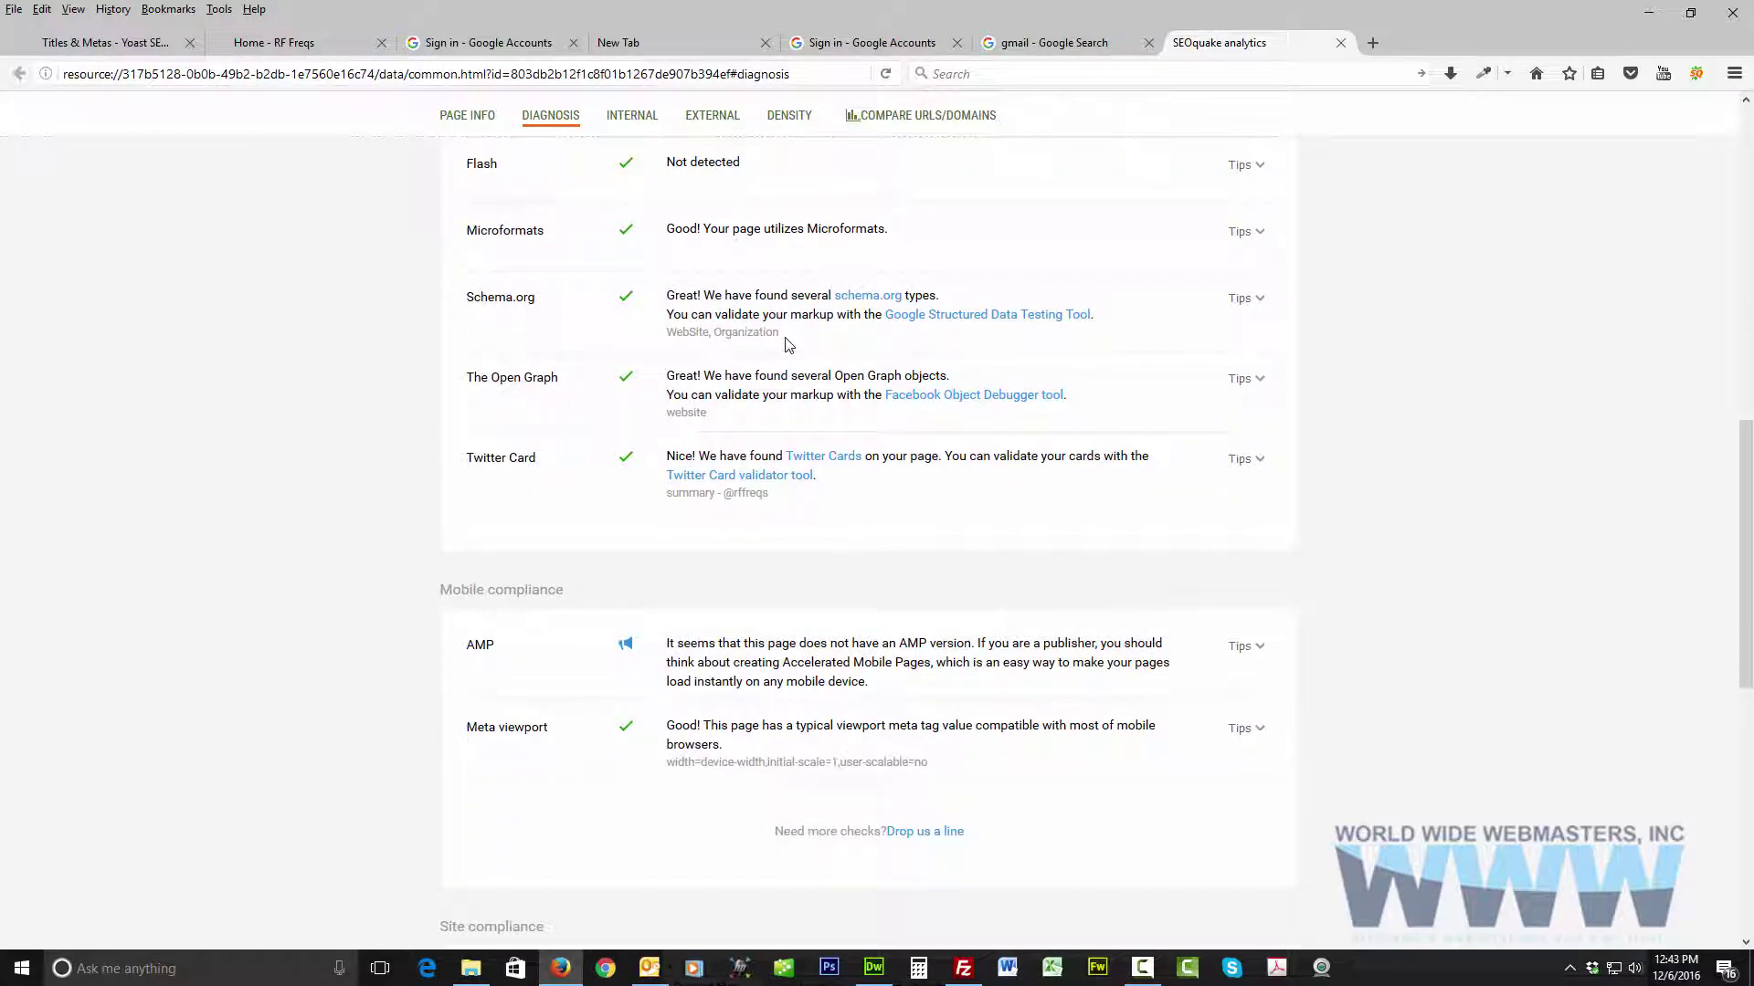
scroll(788, 345, down, 9)
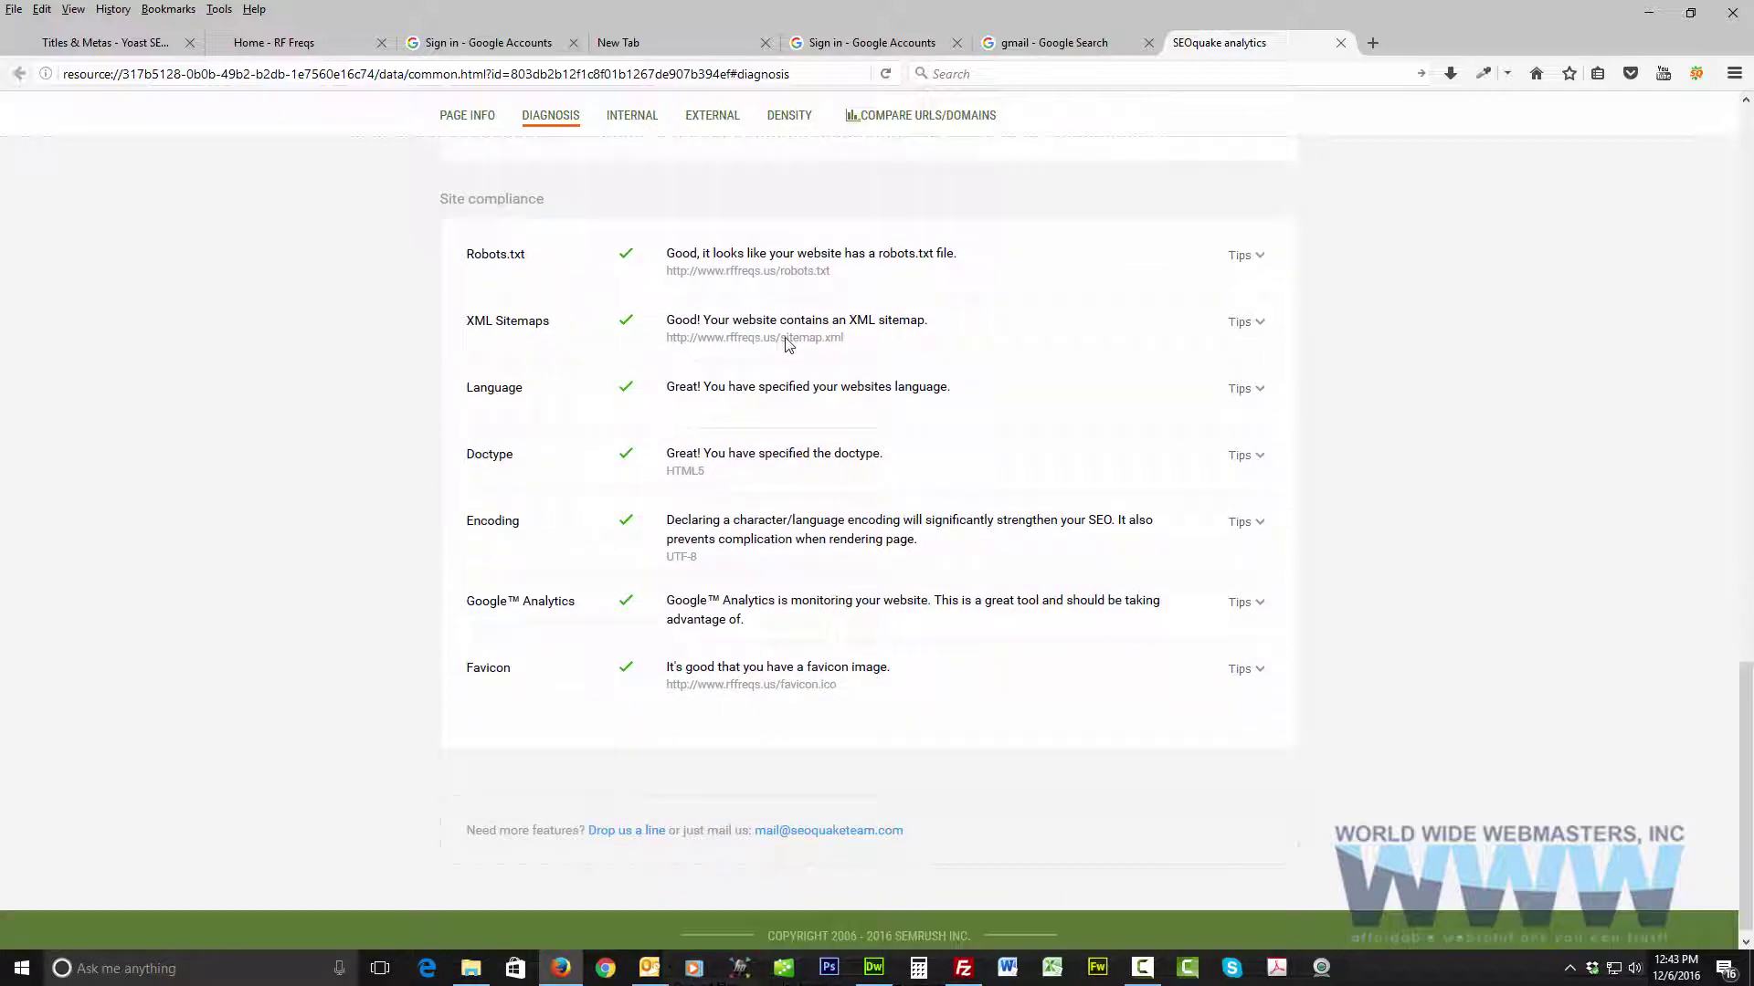
scroll(787, 343, up, 15)
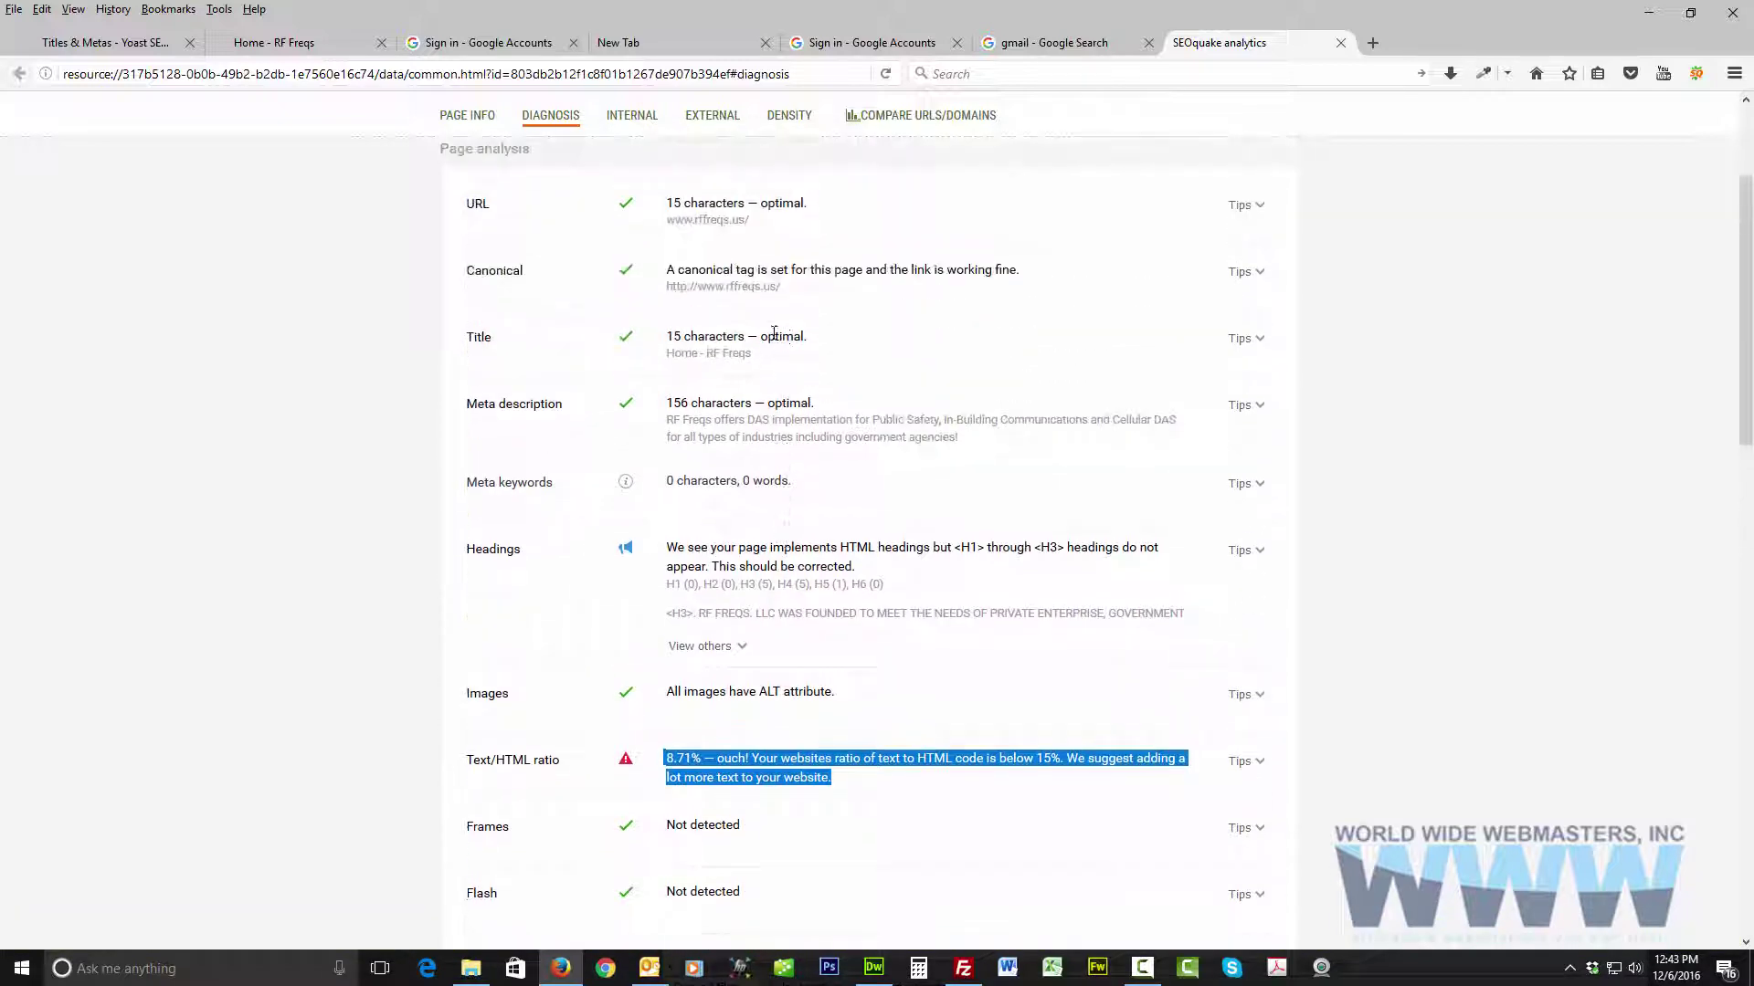
scroll(774, 333, up, 3)
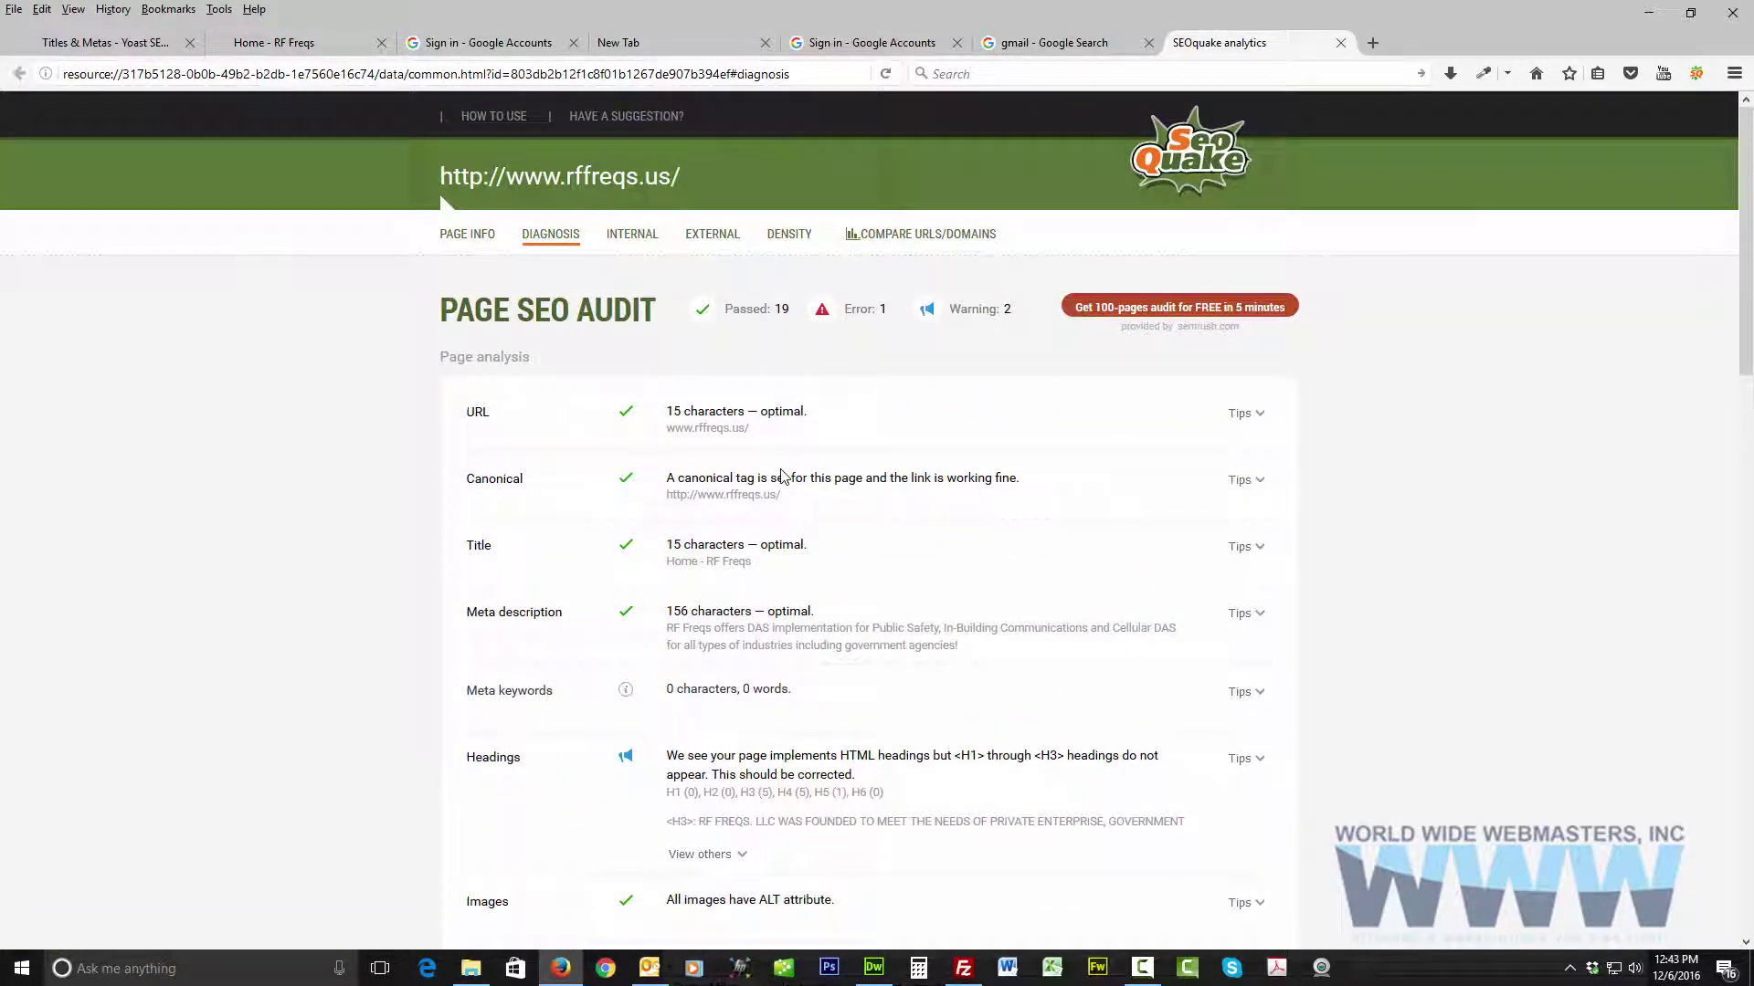
scroll(781, 475, down, 7)
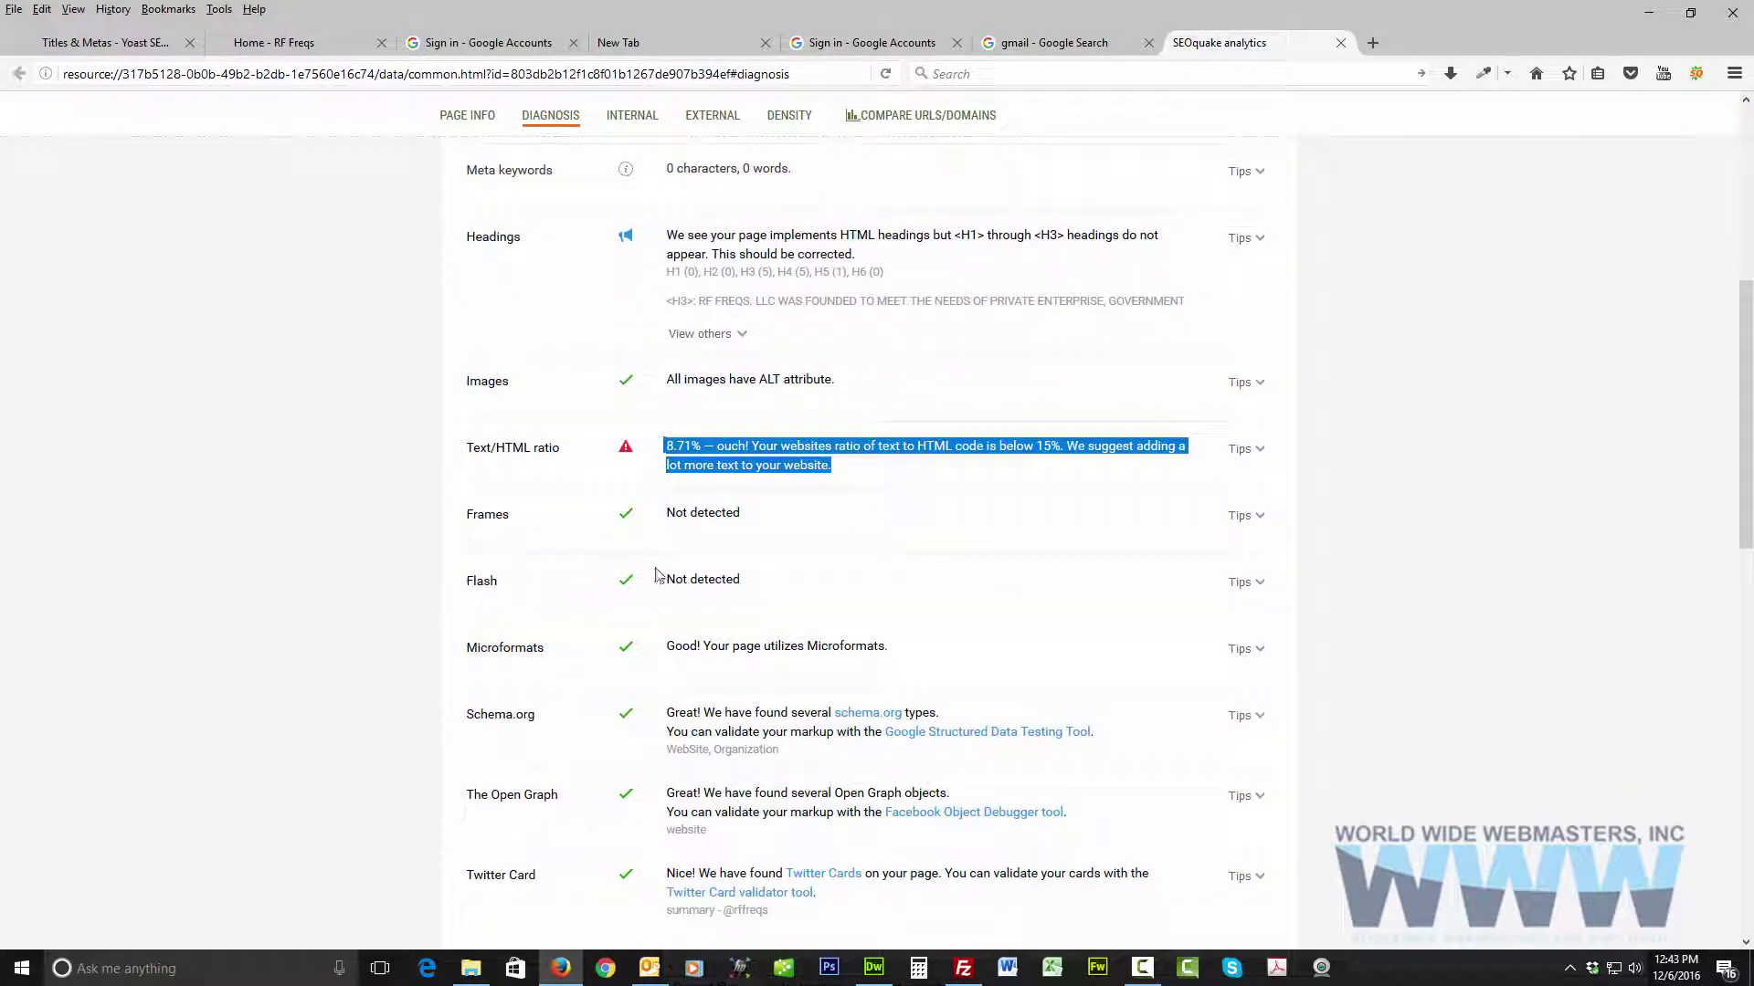
scroll(655, 574, down, 10)
scroll(656, 573, up, 12)
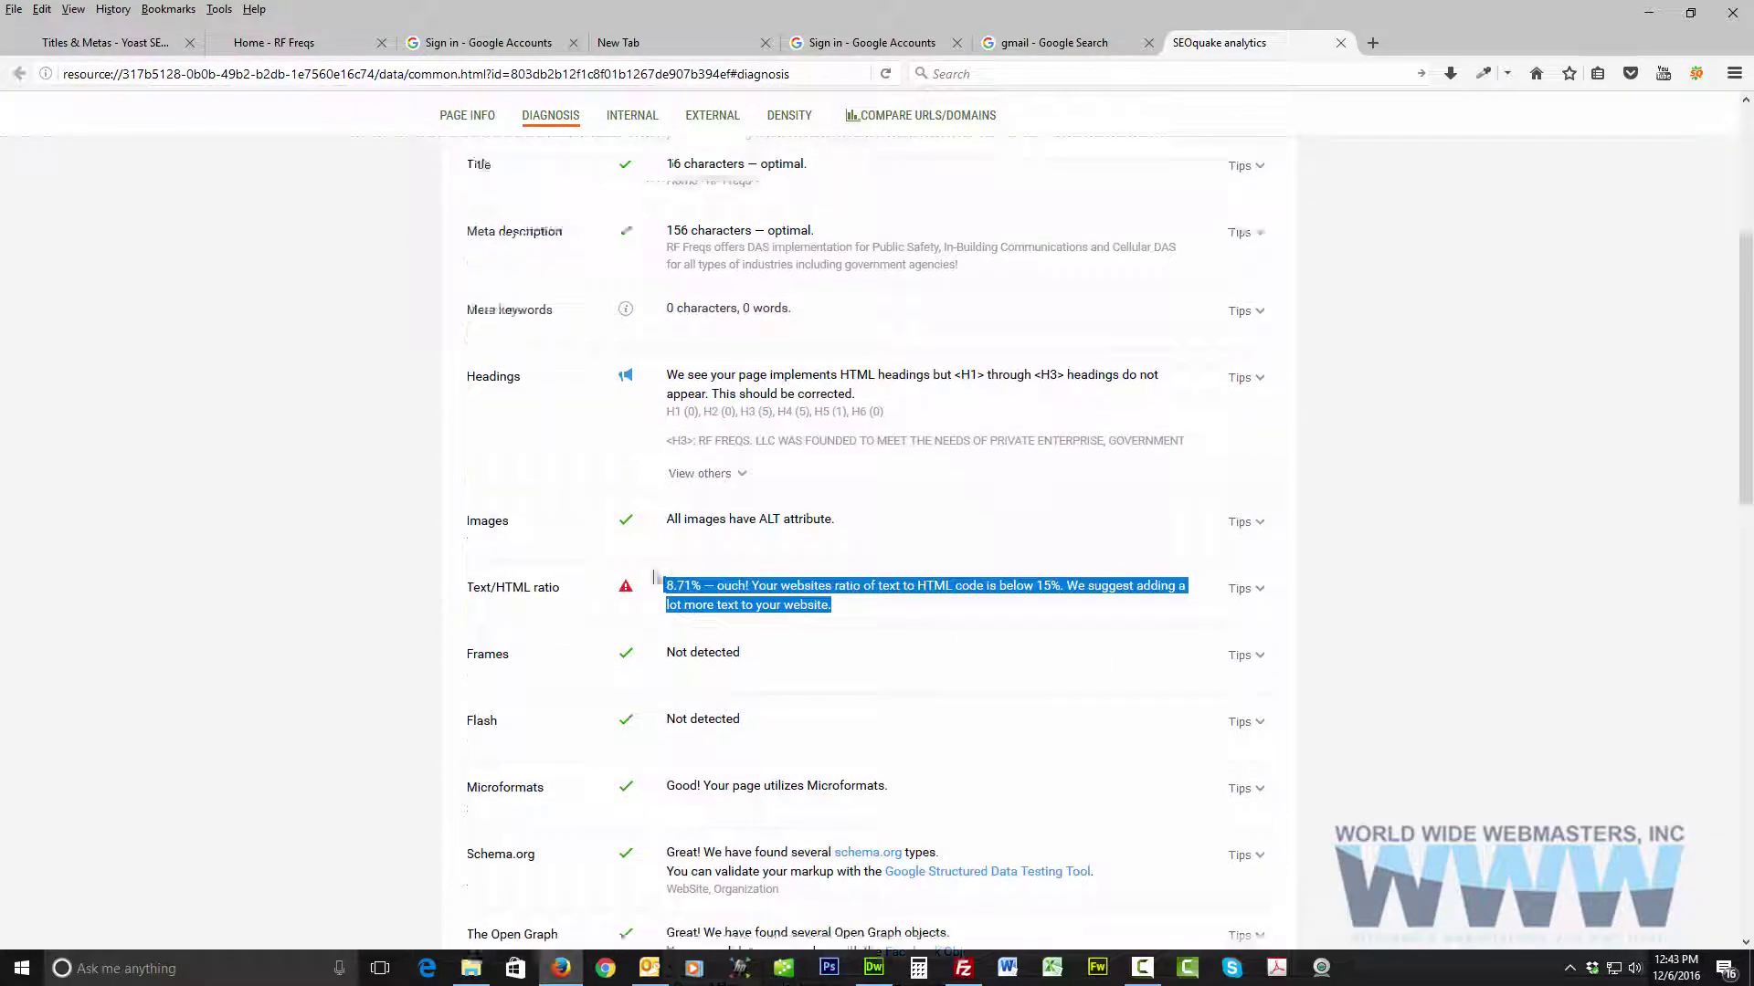
scroll(656, 578, up, 5)
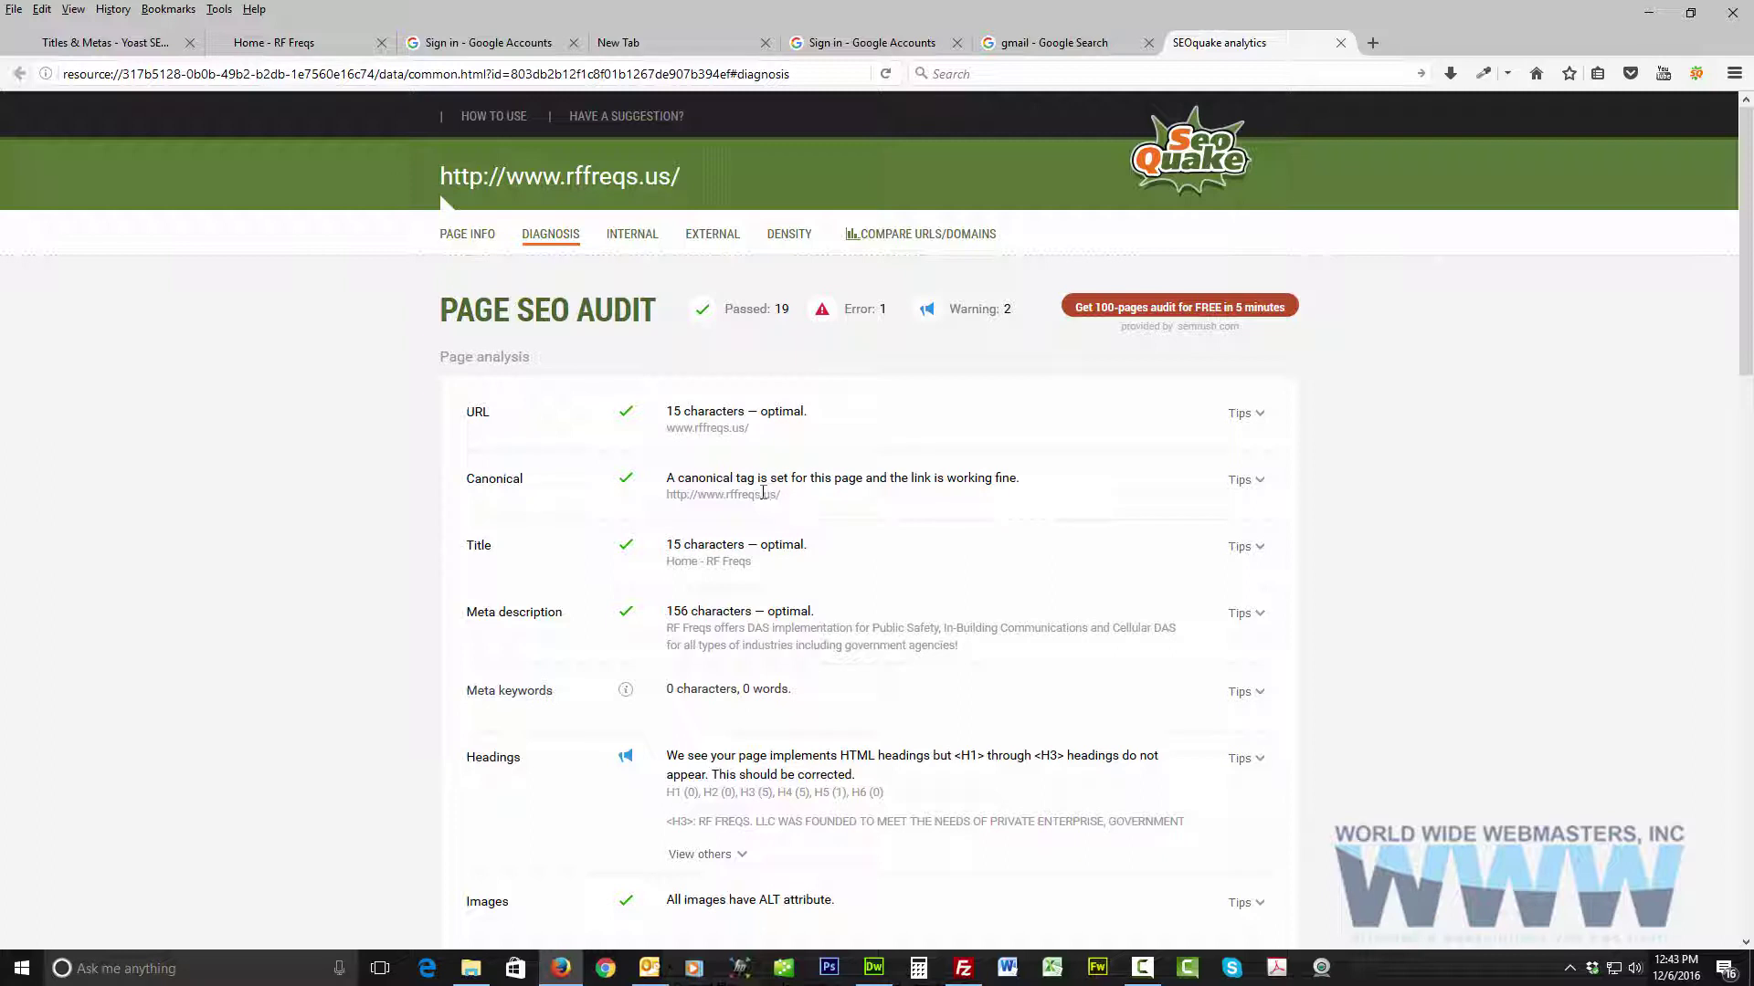
Step: Highlight the canonical URL and the page title in the SEO audit
drag(782, 494, 656, 502)
scroll(656, 501, down, 1)
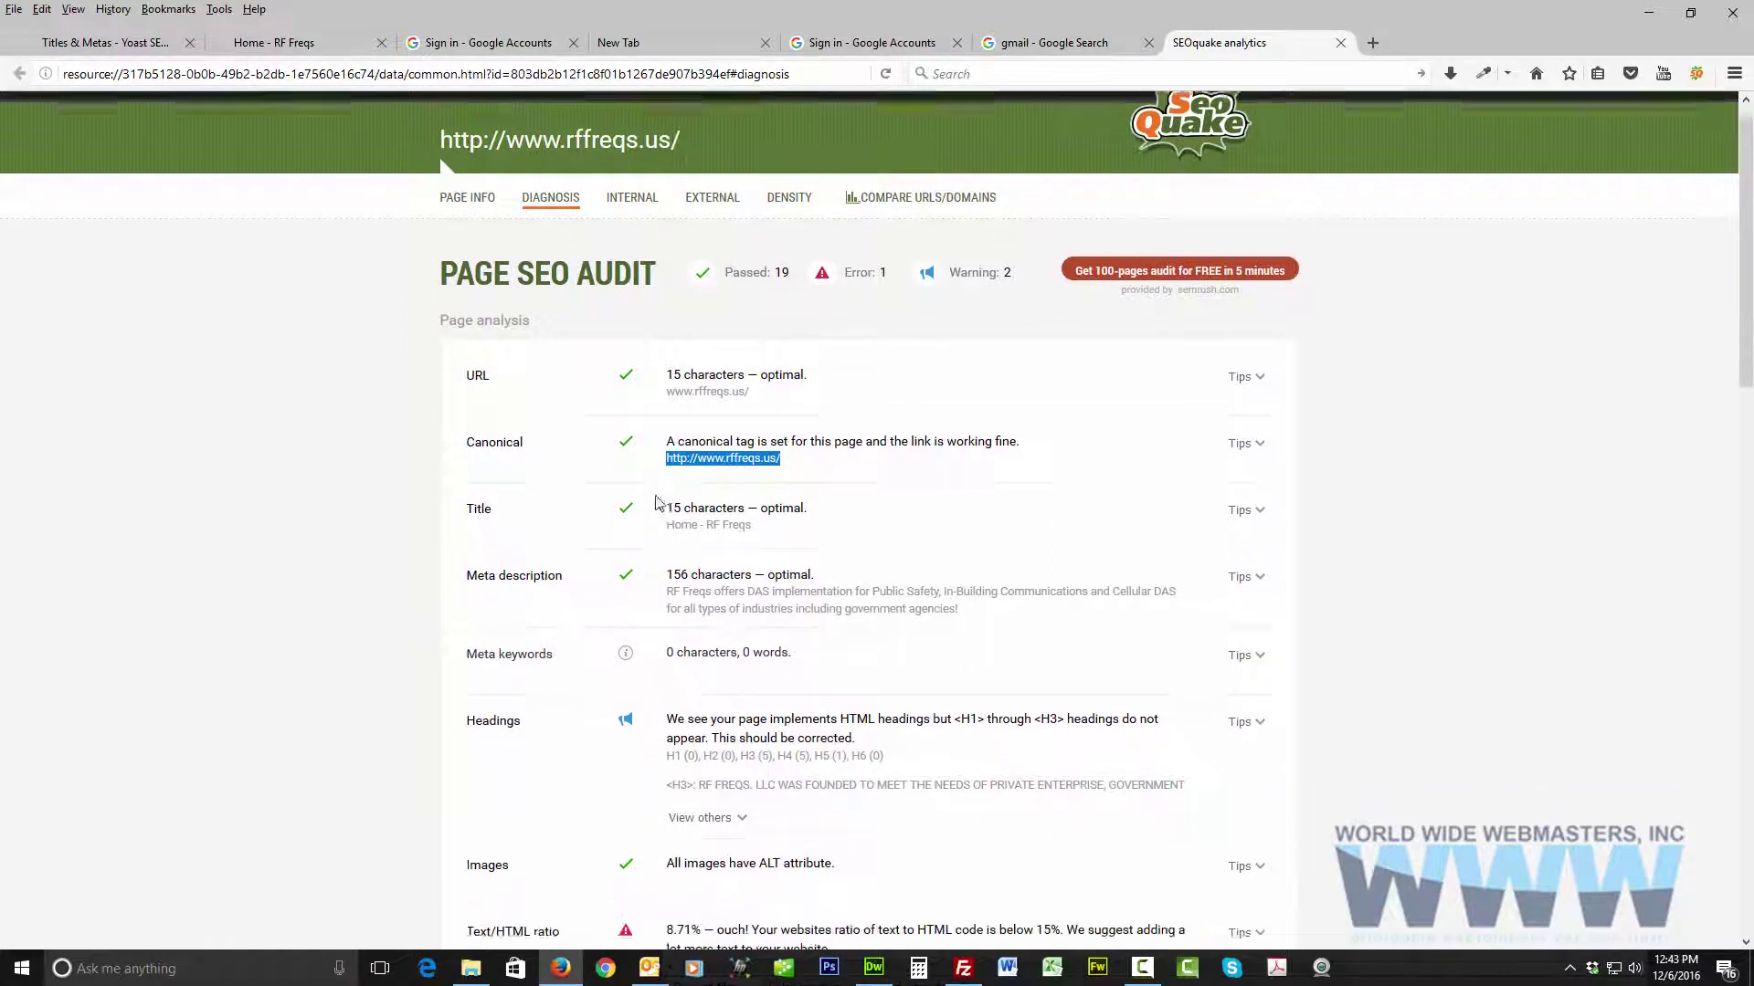
scroll(655, 501, down, 2)
click(777, 466)
drag(752, 459, 671, 464)
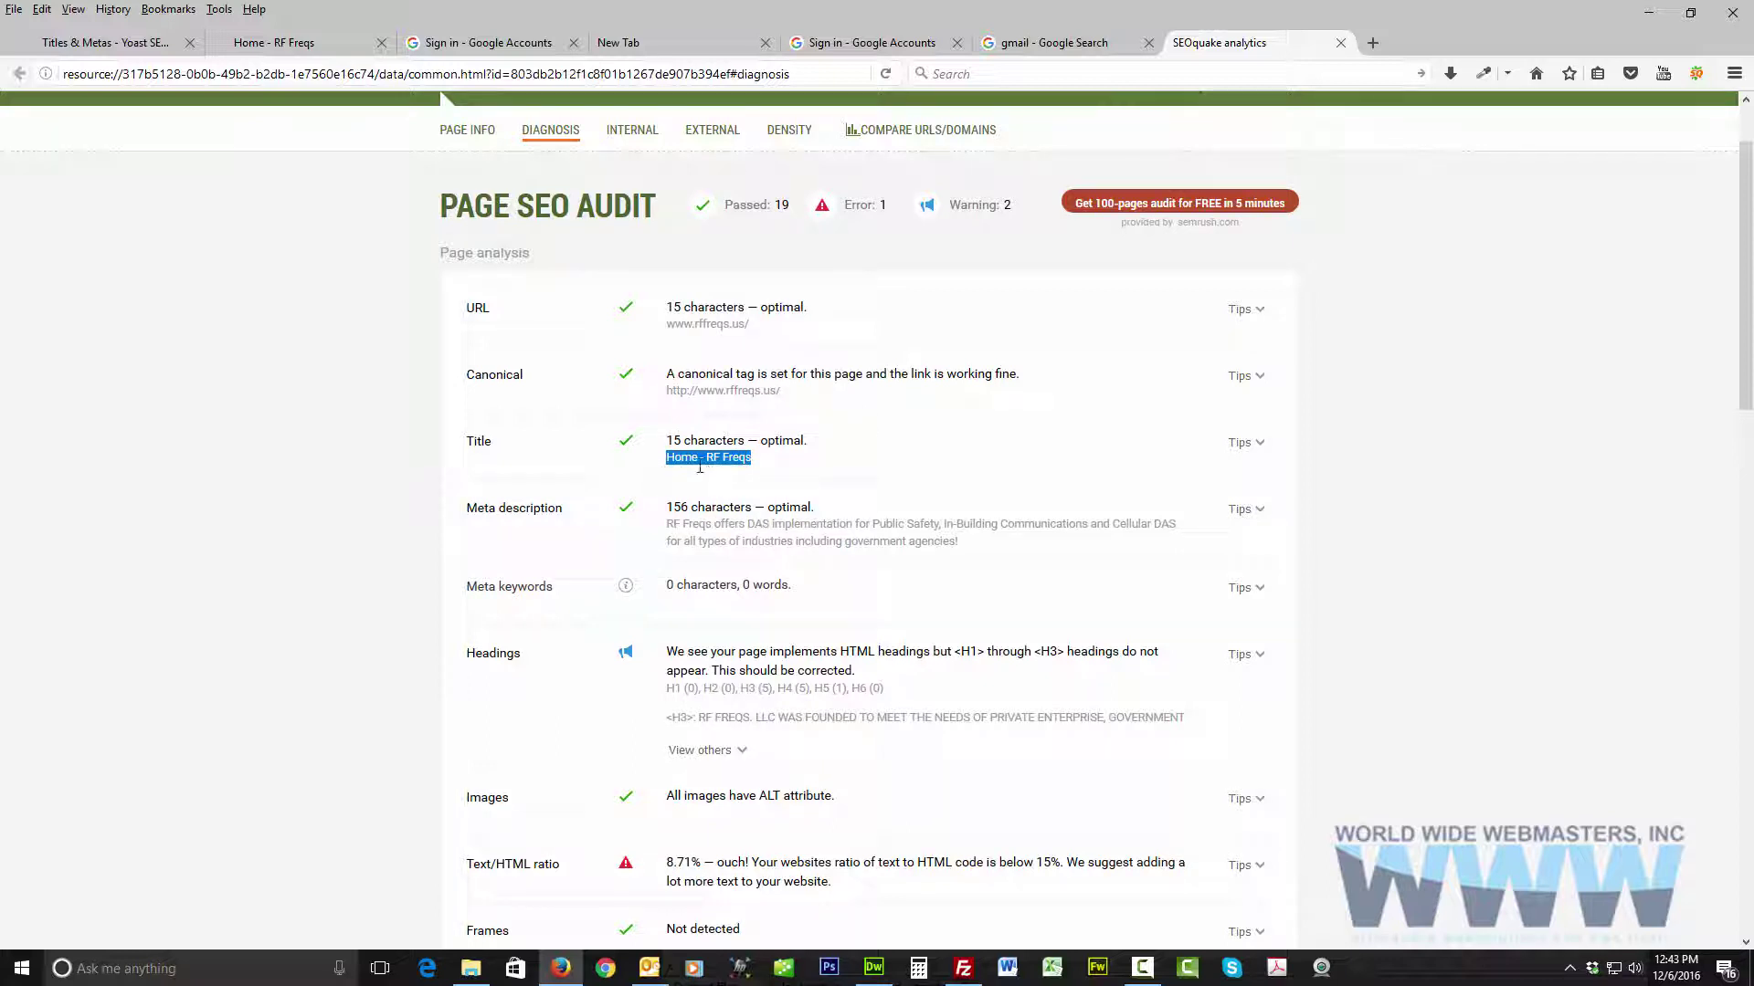
Step: Examine the audit's meta description by highlighting its full text and its Public Safety, In-Building Communications and Cellular DAS phrases
scroll(685, 466, down, 4)
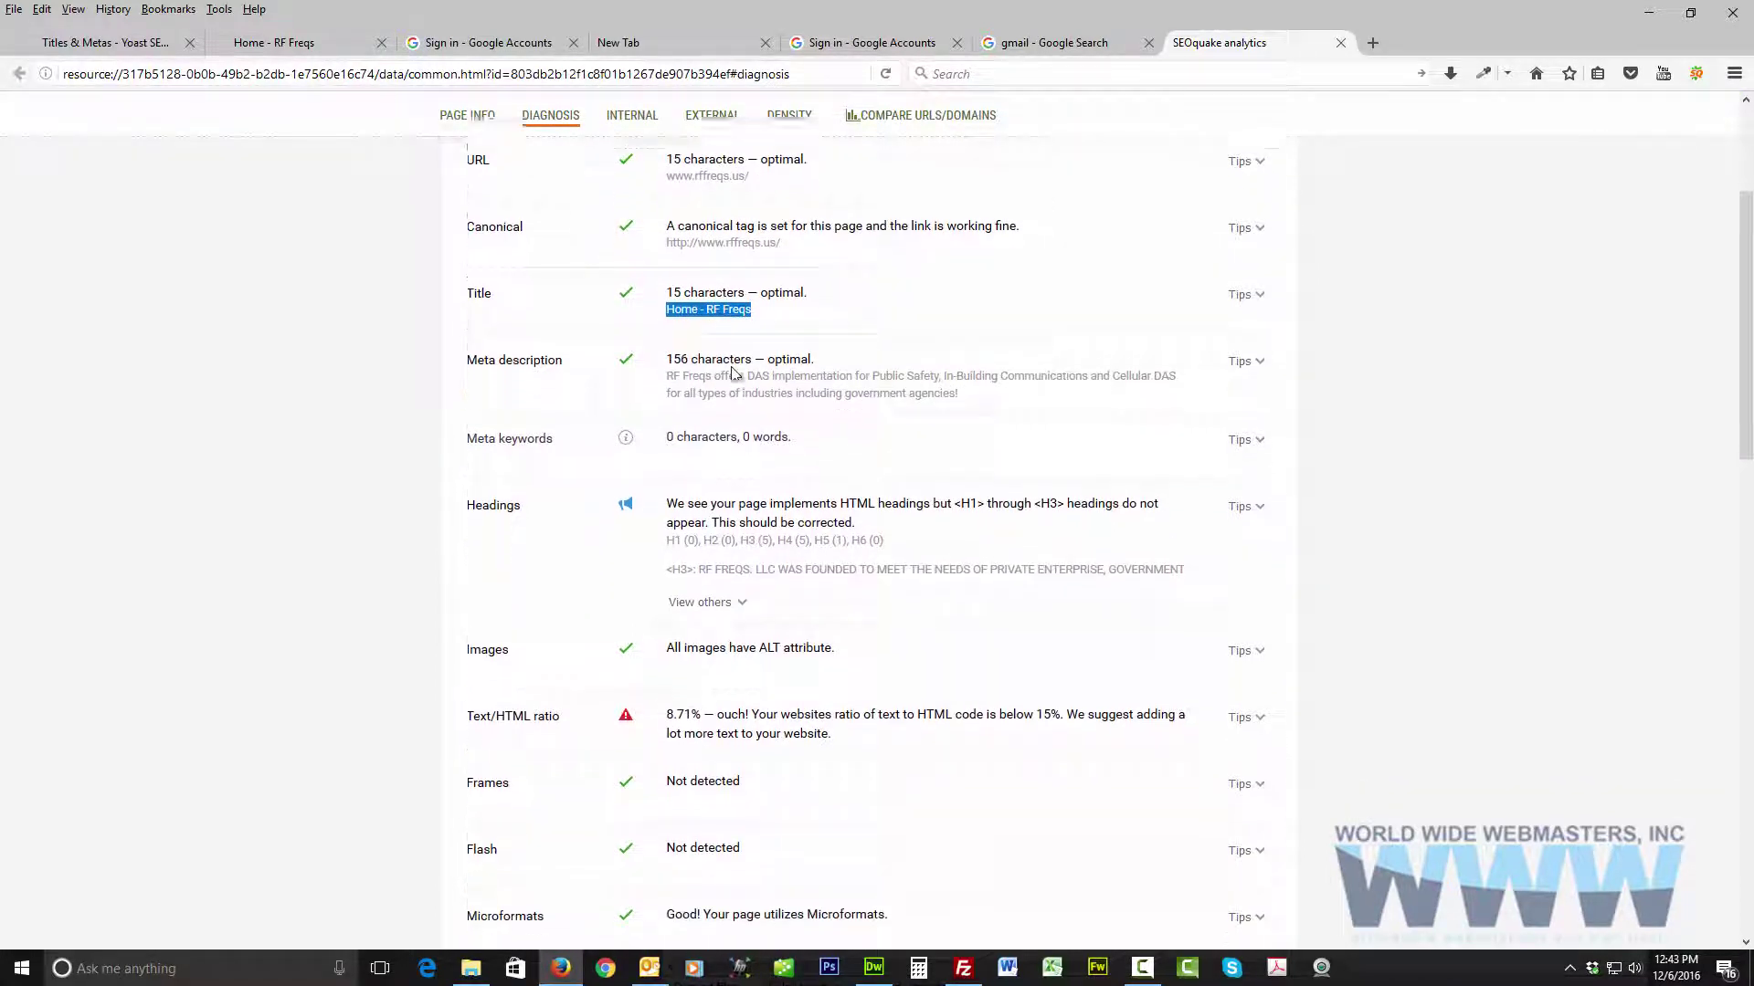
drag(966, 334, 662, 294)
click(736, 333)
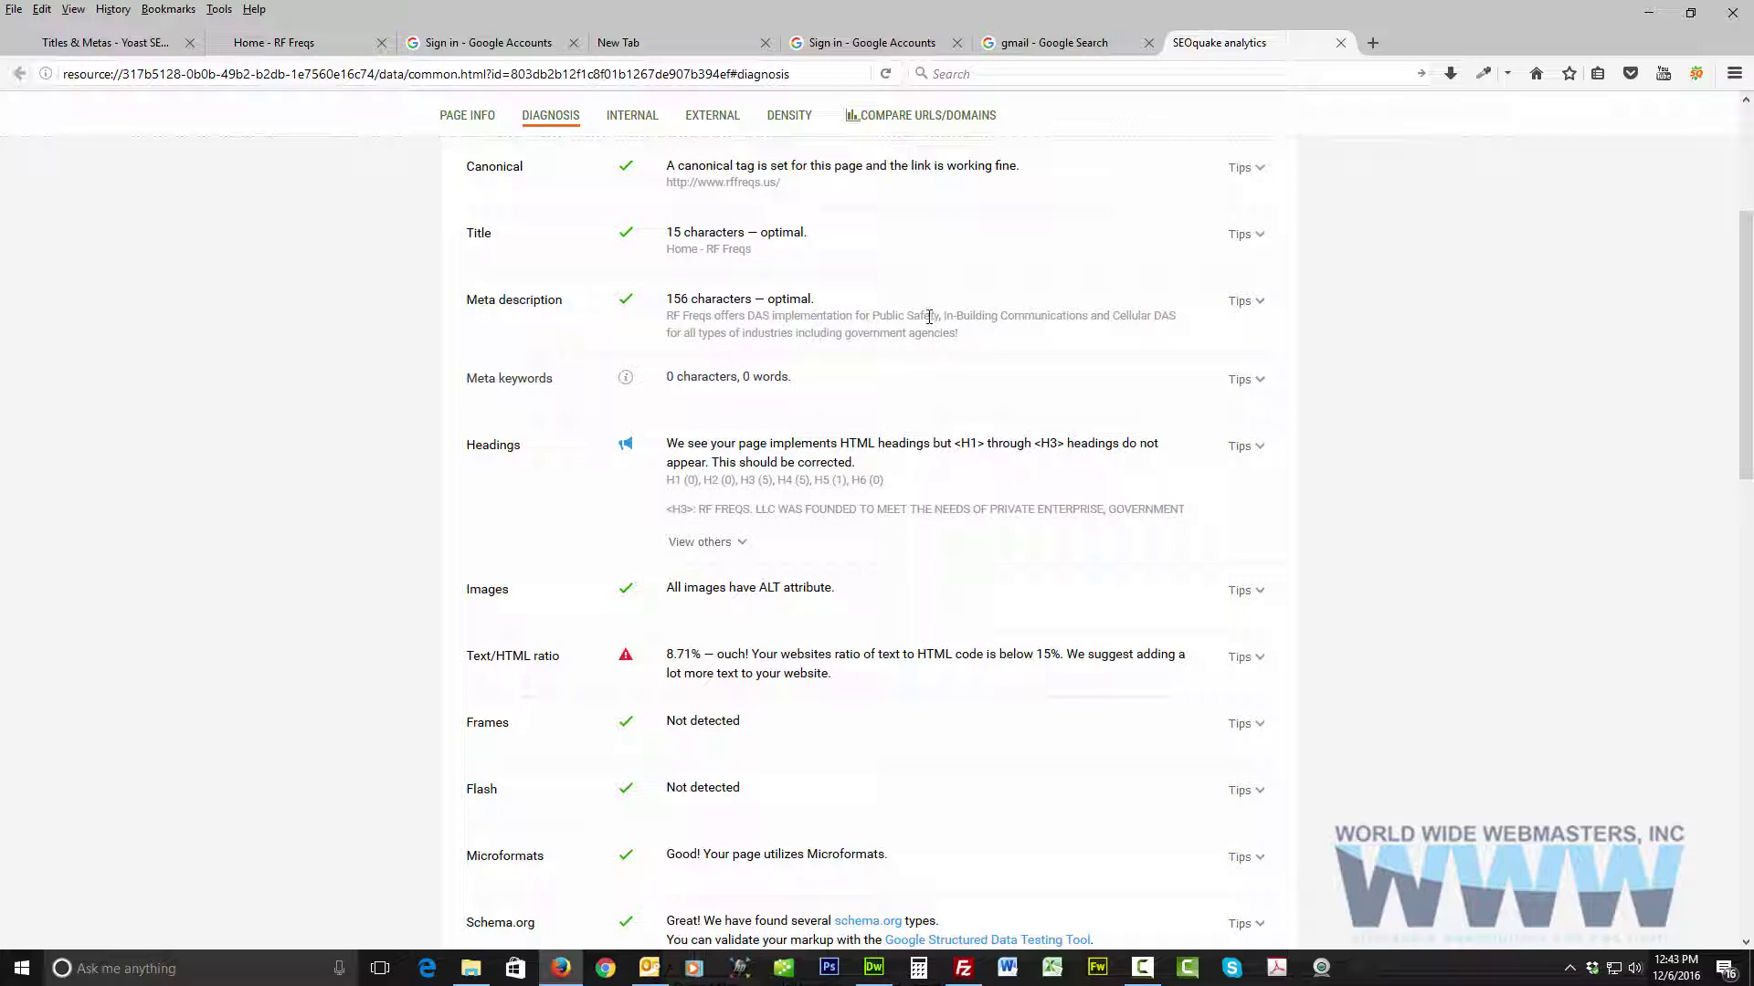
drag(938, 316, 887, 315)
drag(946, 317, 1168, 315)
drag(982, 334, 667, 320)
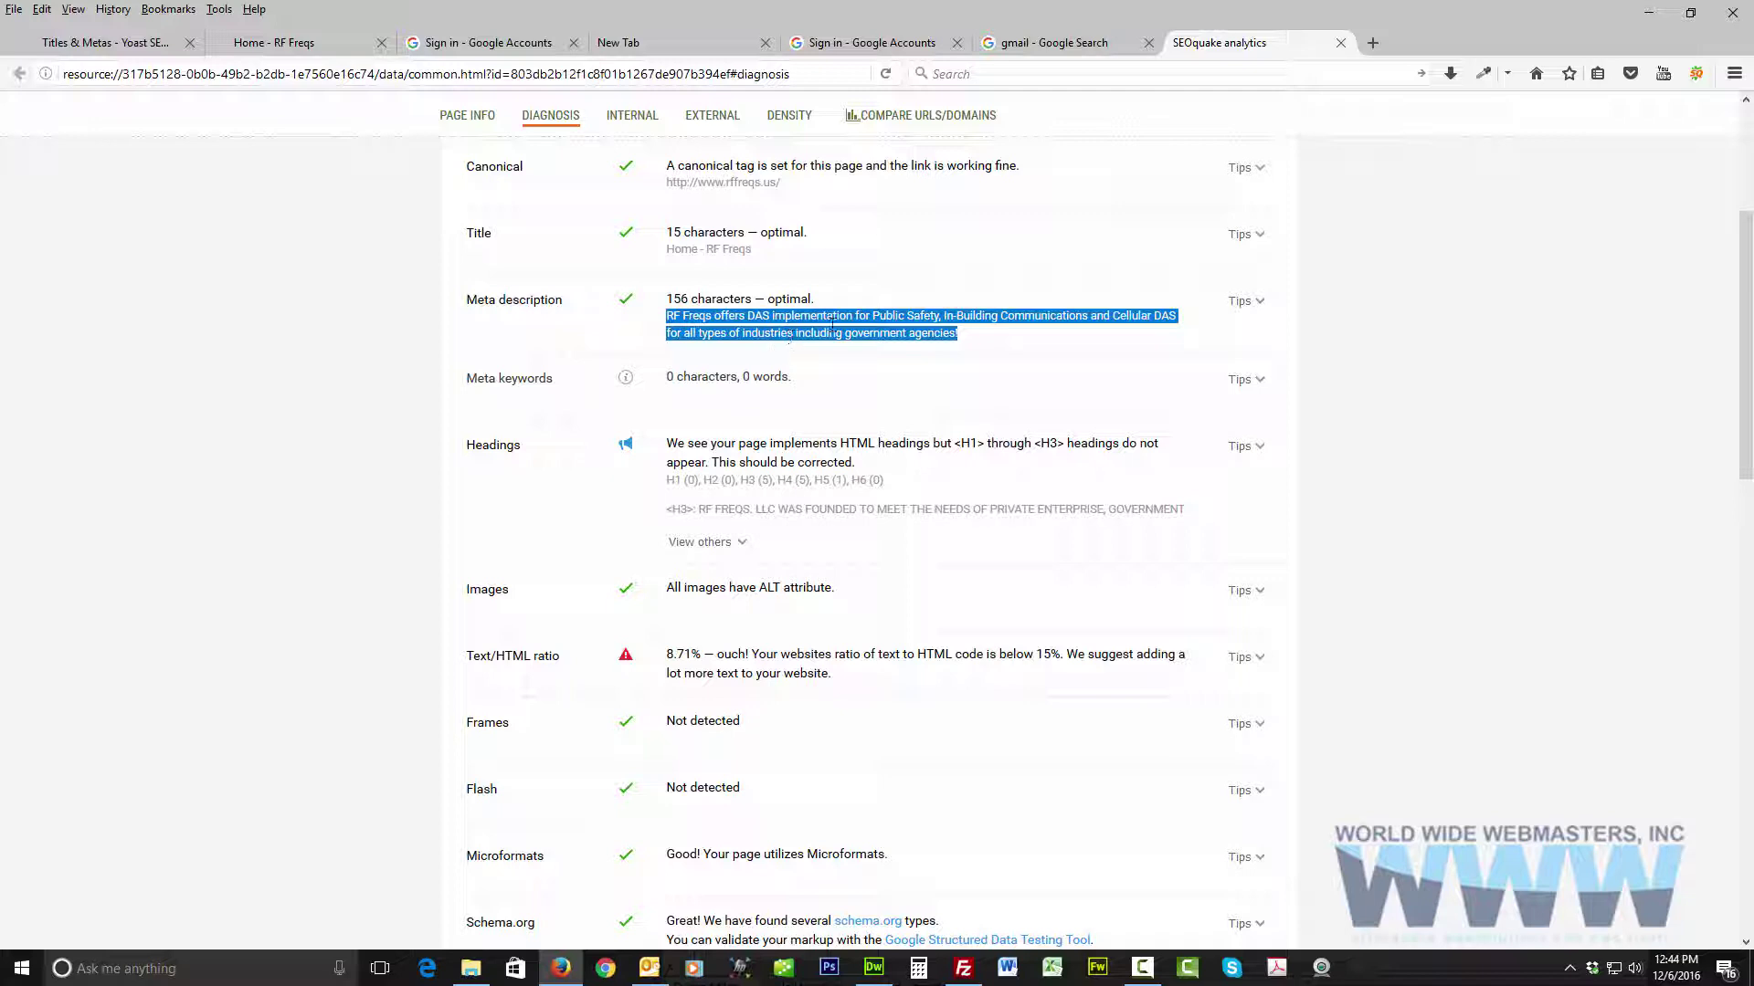
click(986, 324)
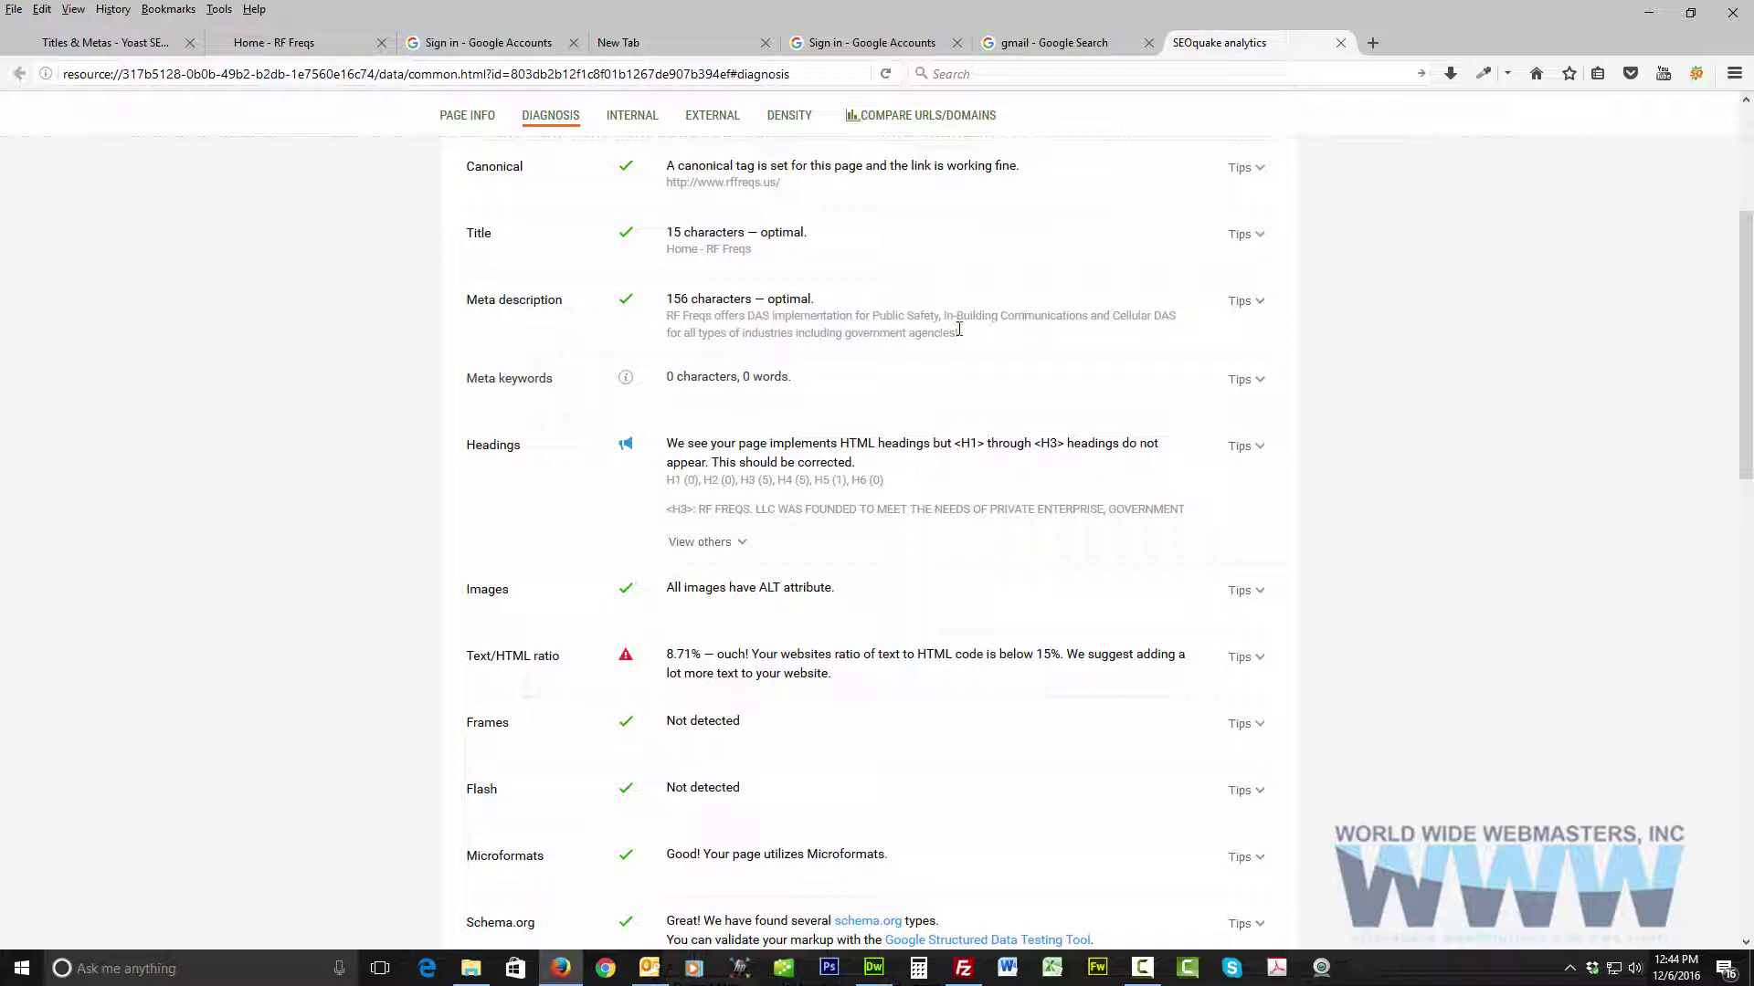
drag(957, 334, 696, 316)
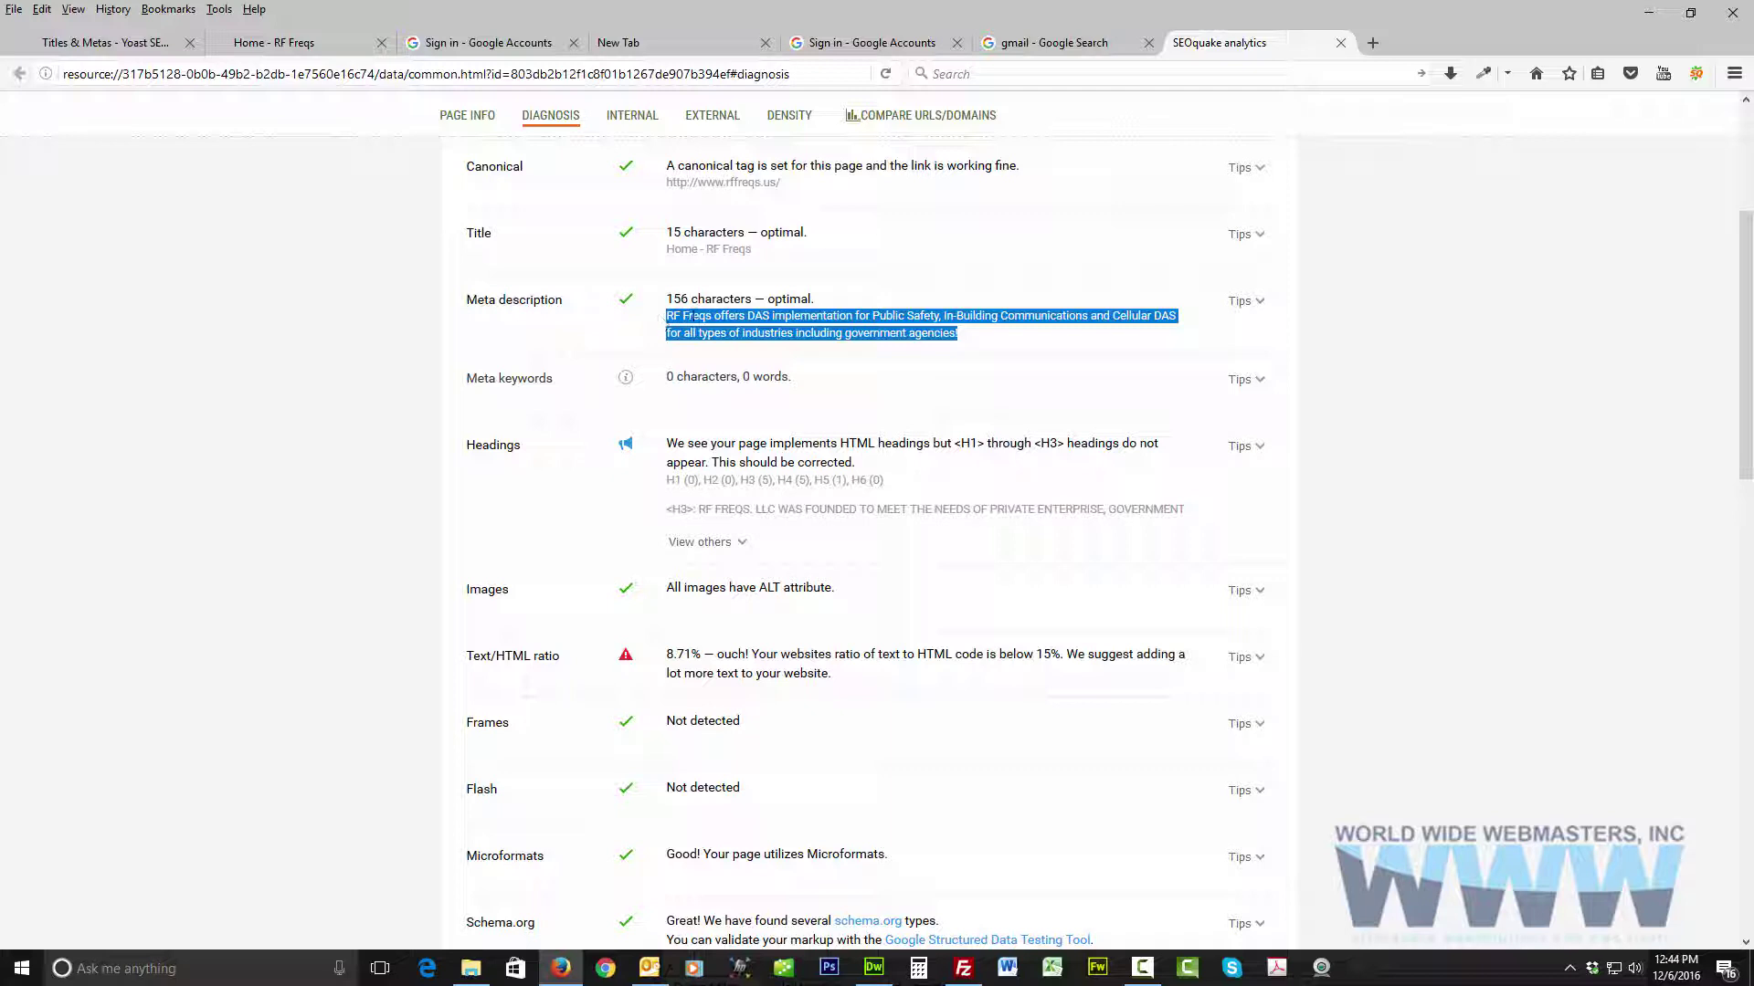
click(987, 340)
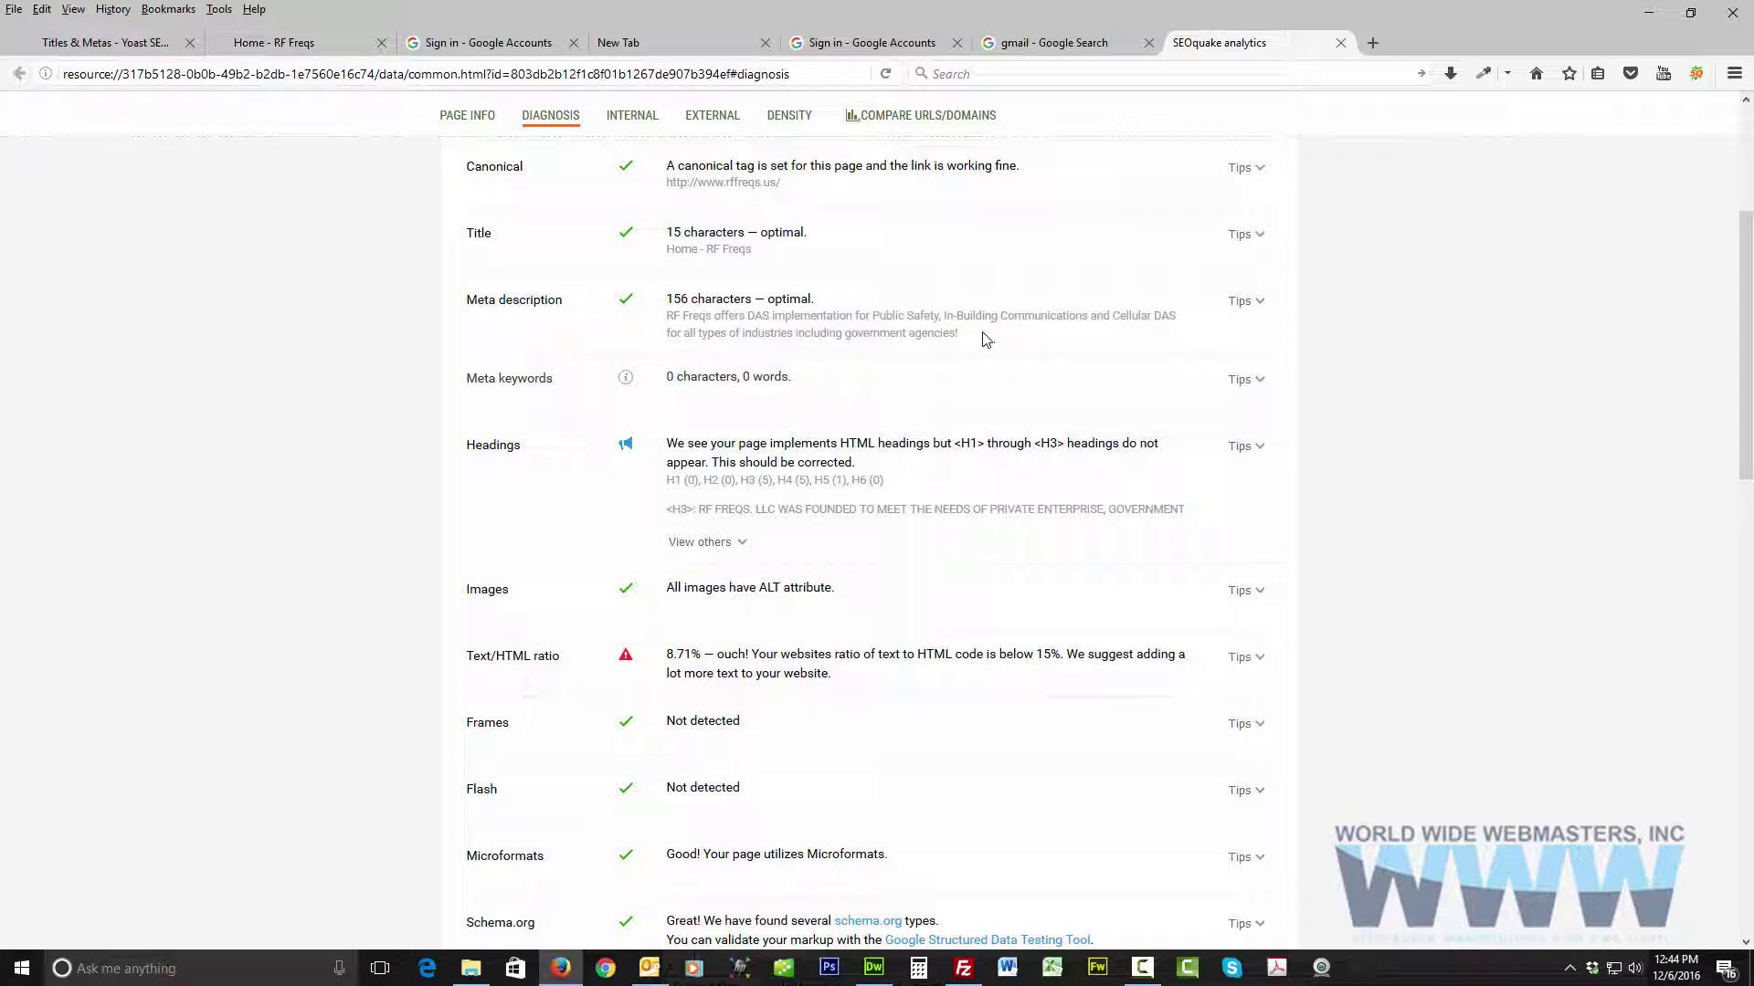
drag(968, 340, 668, 318)
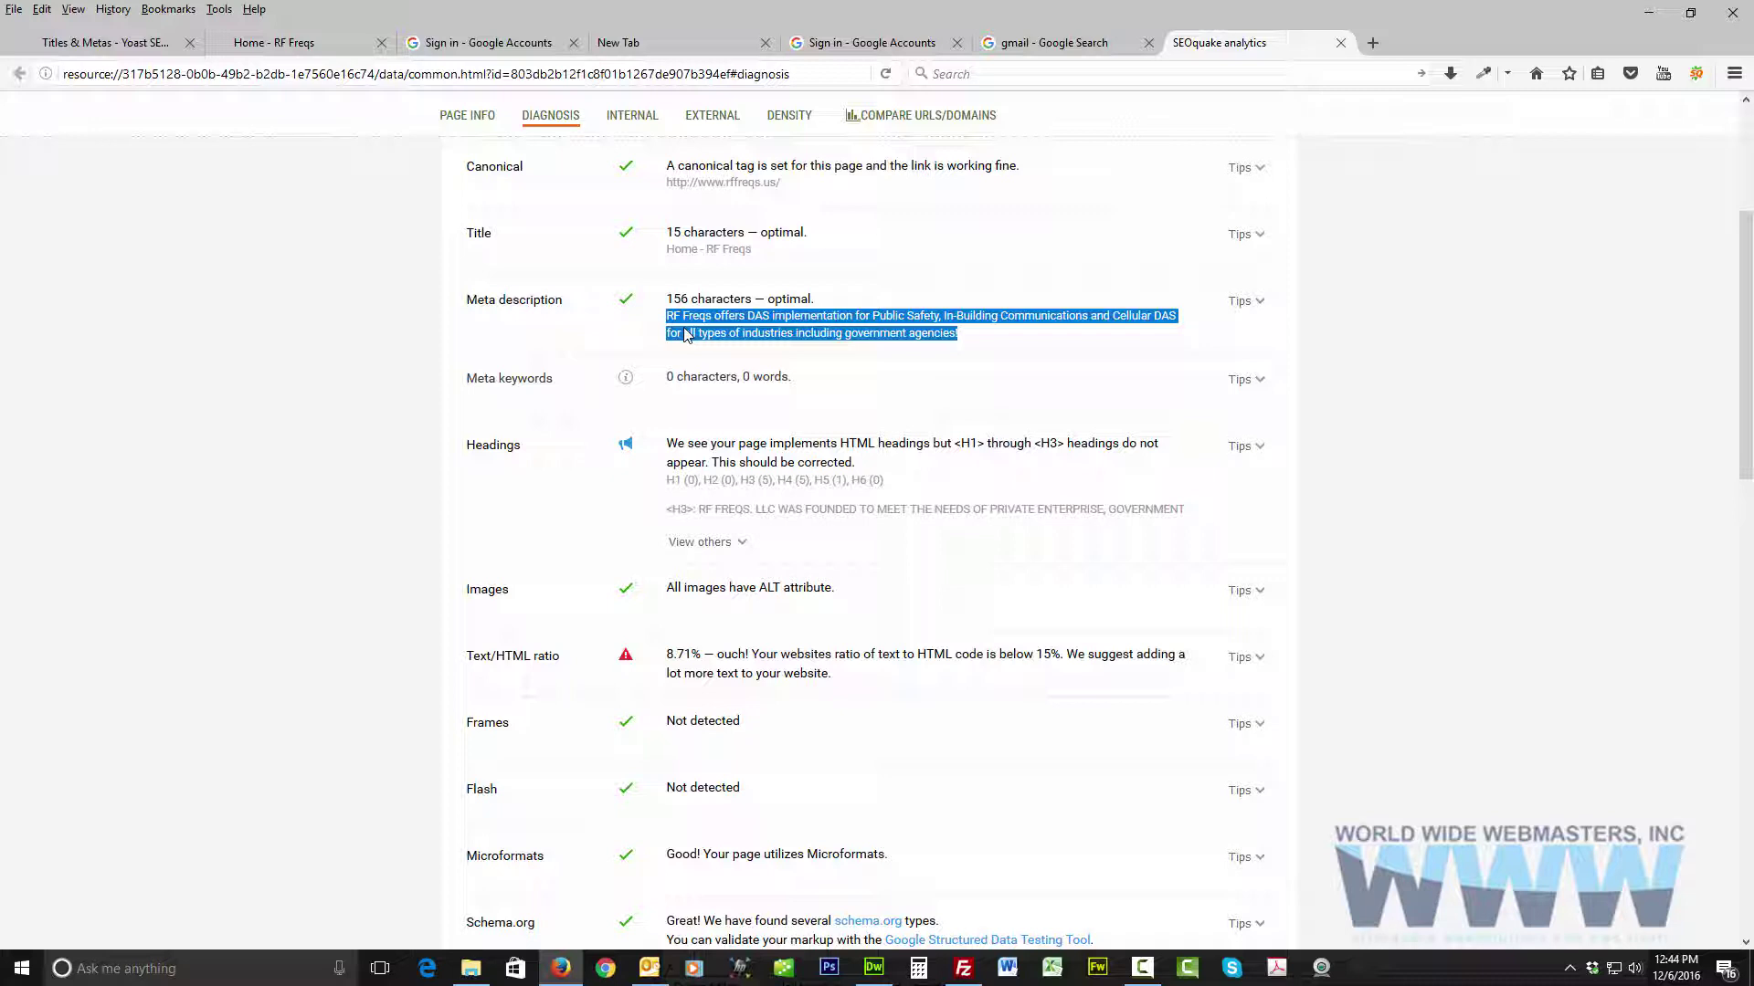
click(1070, 393)
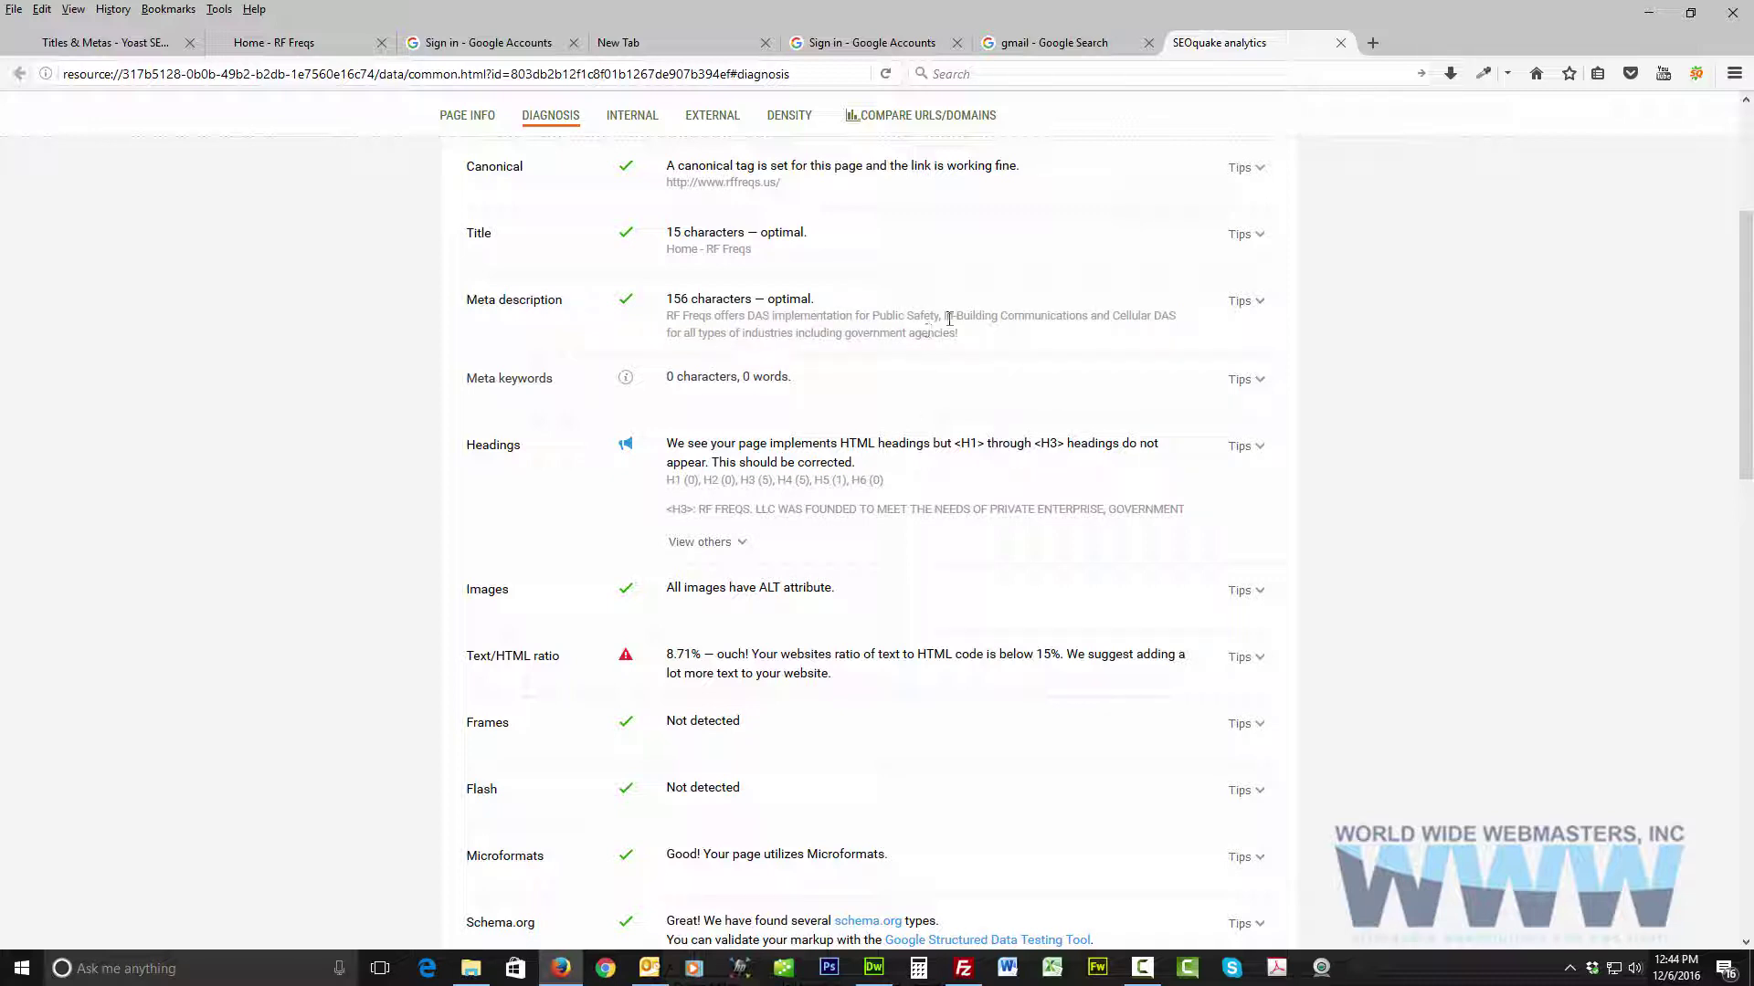
Step: Copy the phrase "In-Building Communications" from the meta description and search Google for it in a new tab
drag(948, 316, 1077, 316)
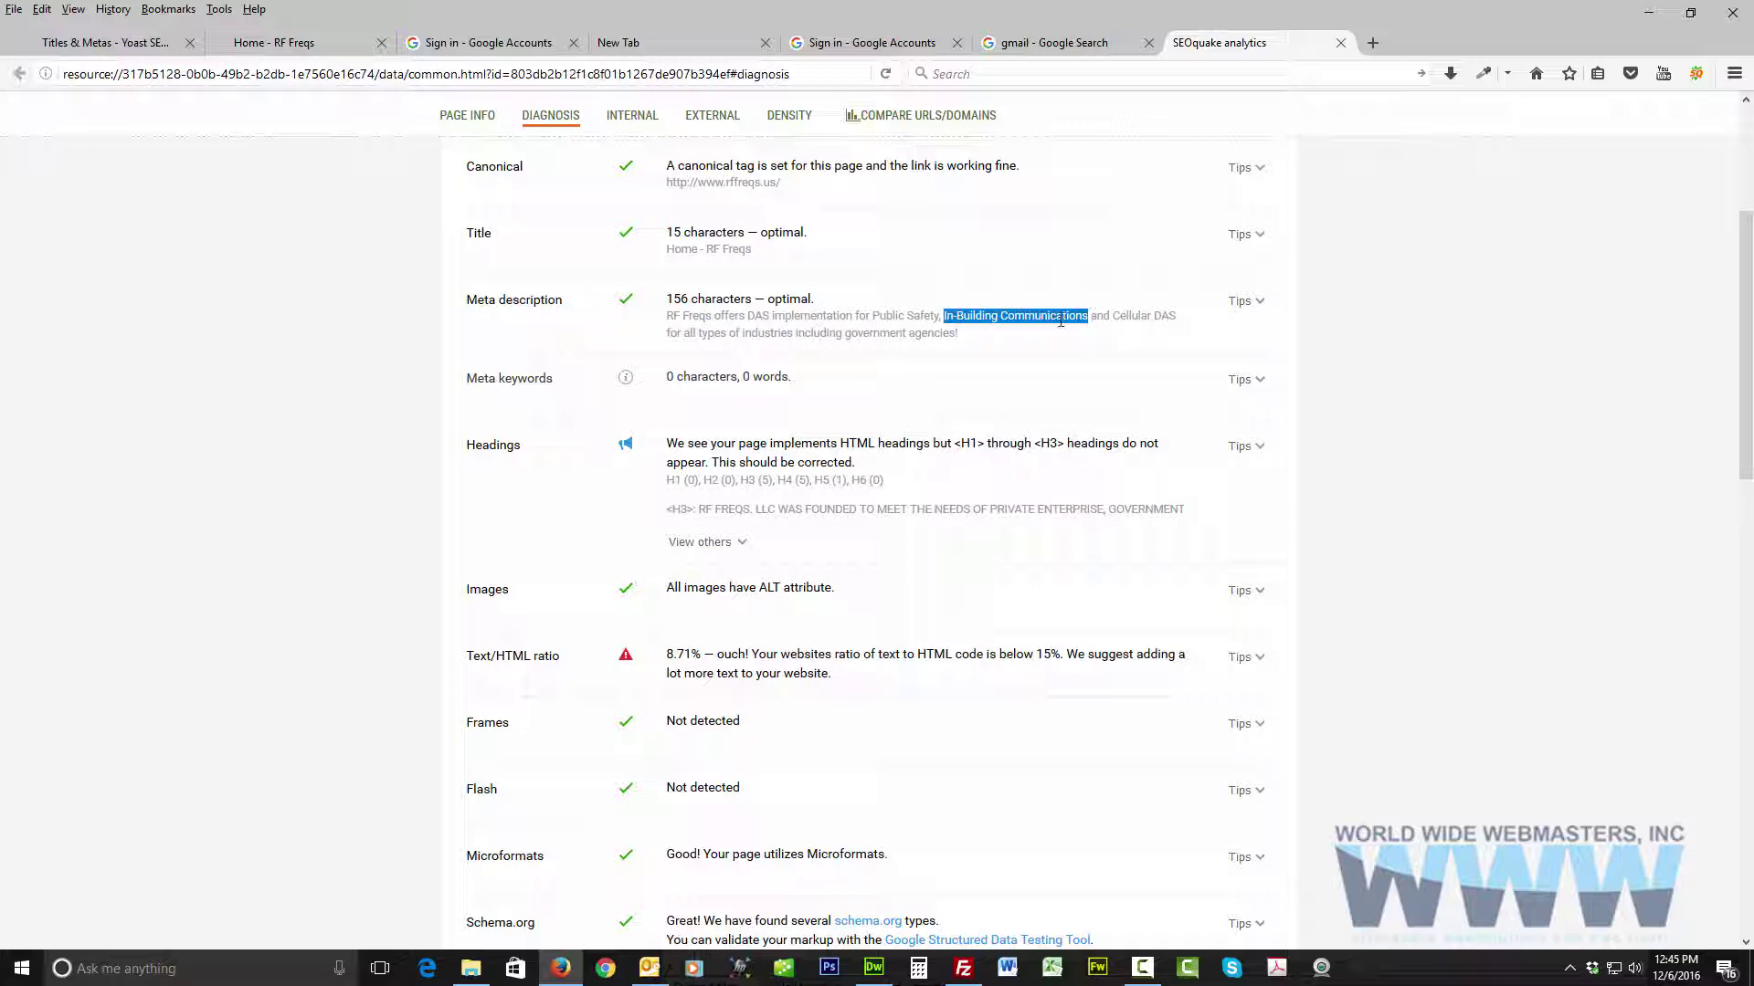
right_click(1053, 319)
click(1097, 334)
click(1372, 43)
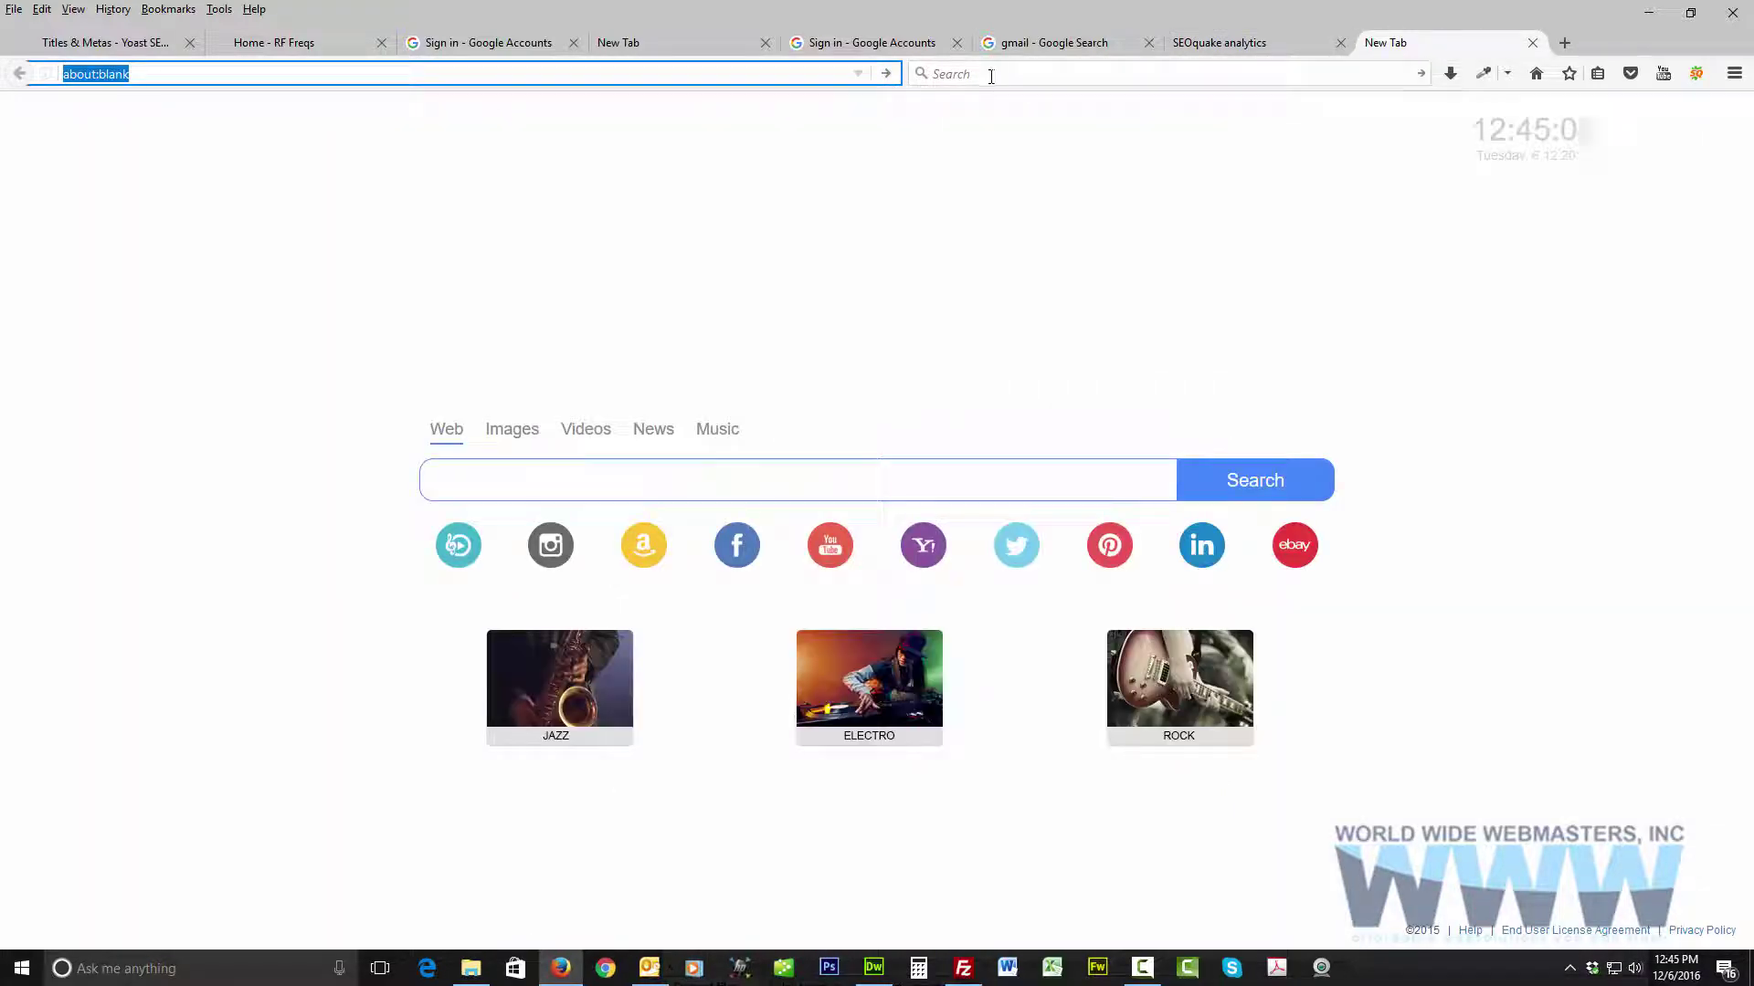
right_click(1049, 73)
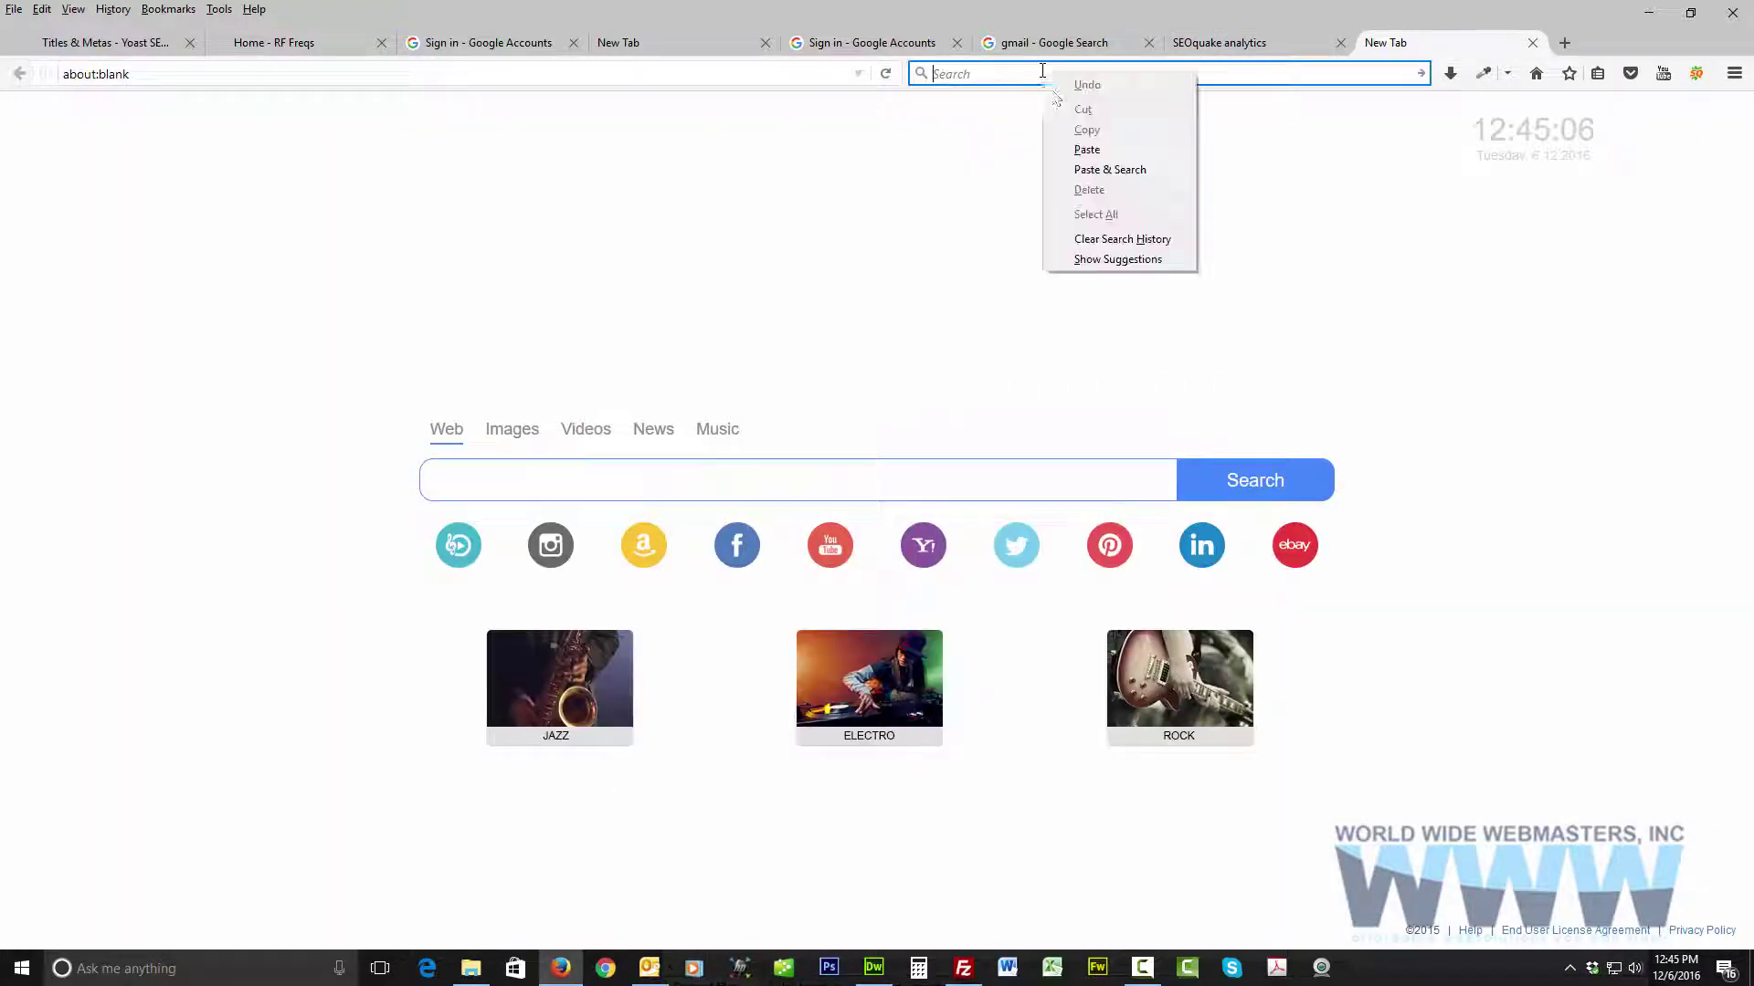
click(1102, 168)
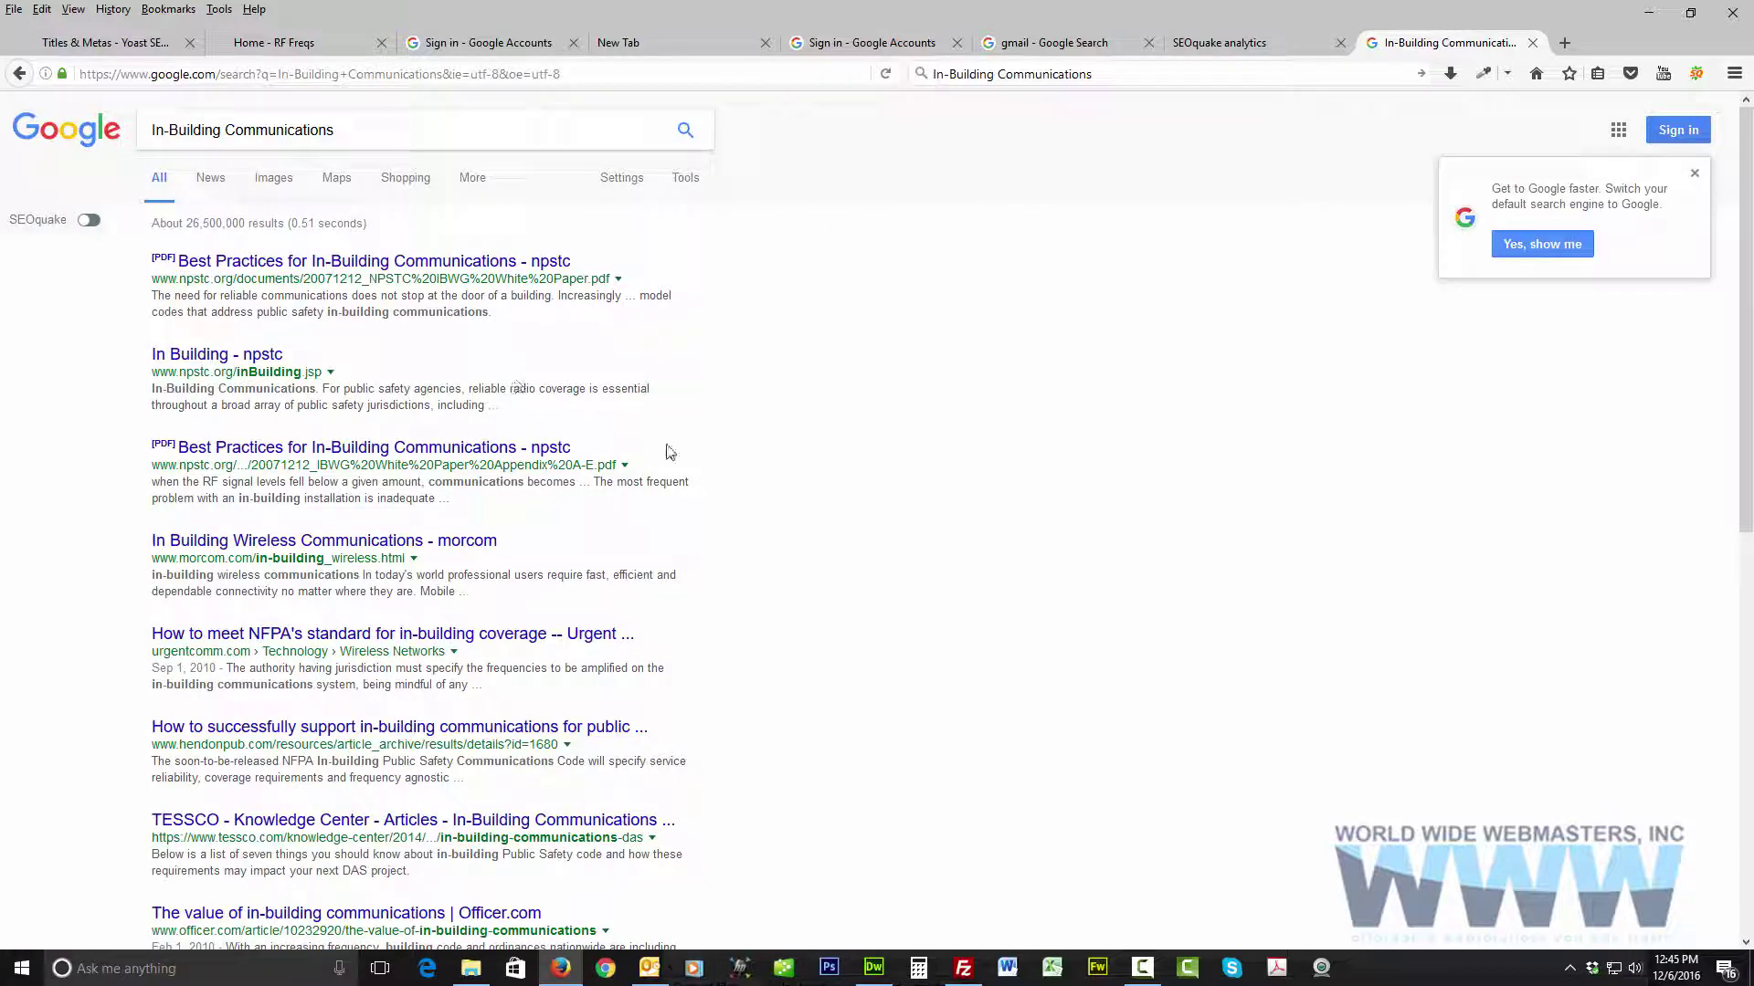
Step: Copy the word "Michigan" from the contact details in the RF Freqs home page footer
click(274, 42)
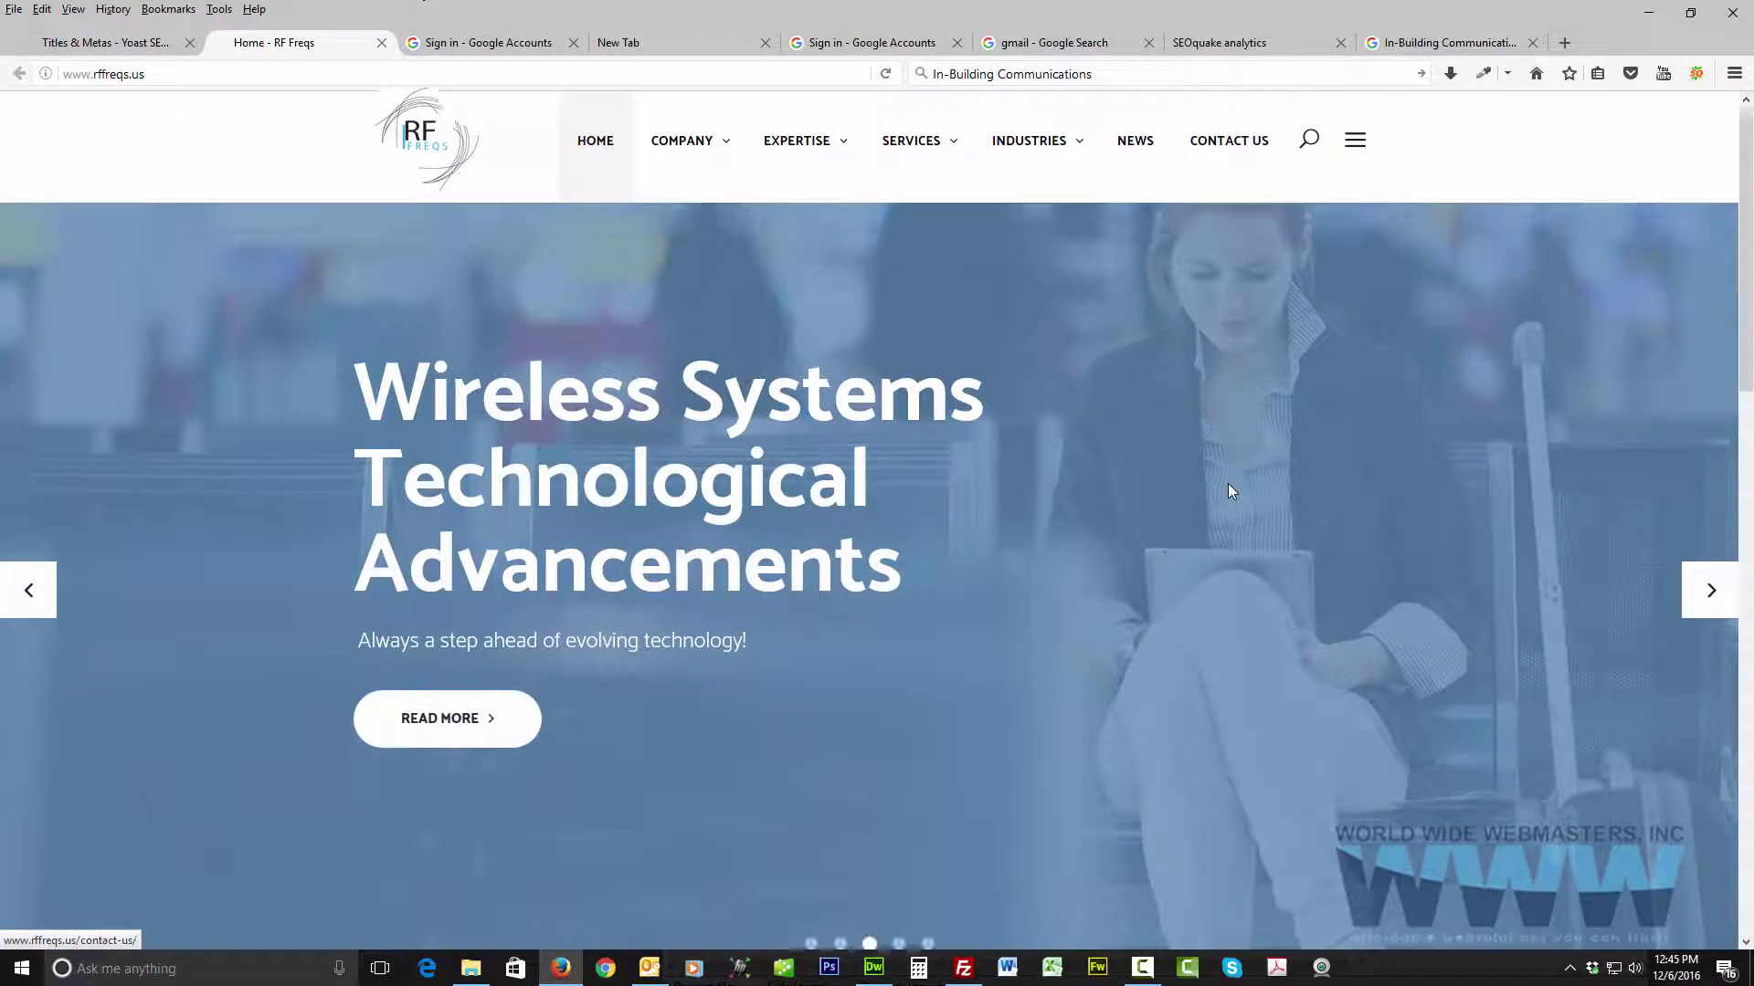
scroll(1228, 492, down, 15)
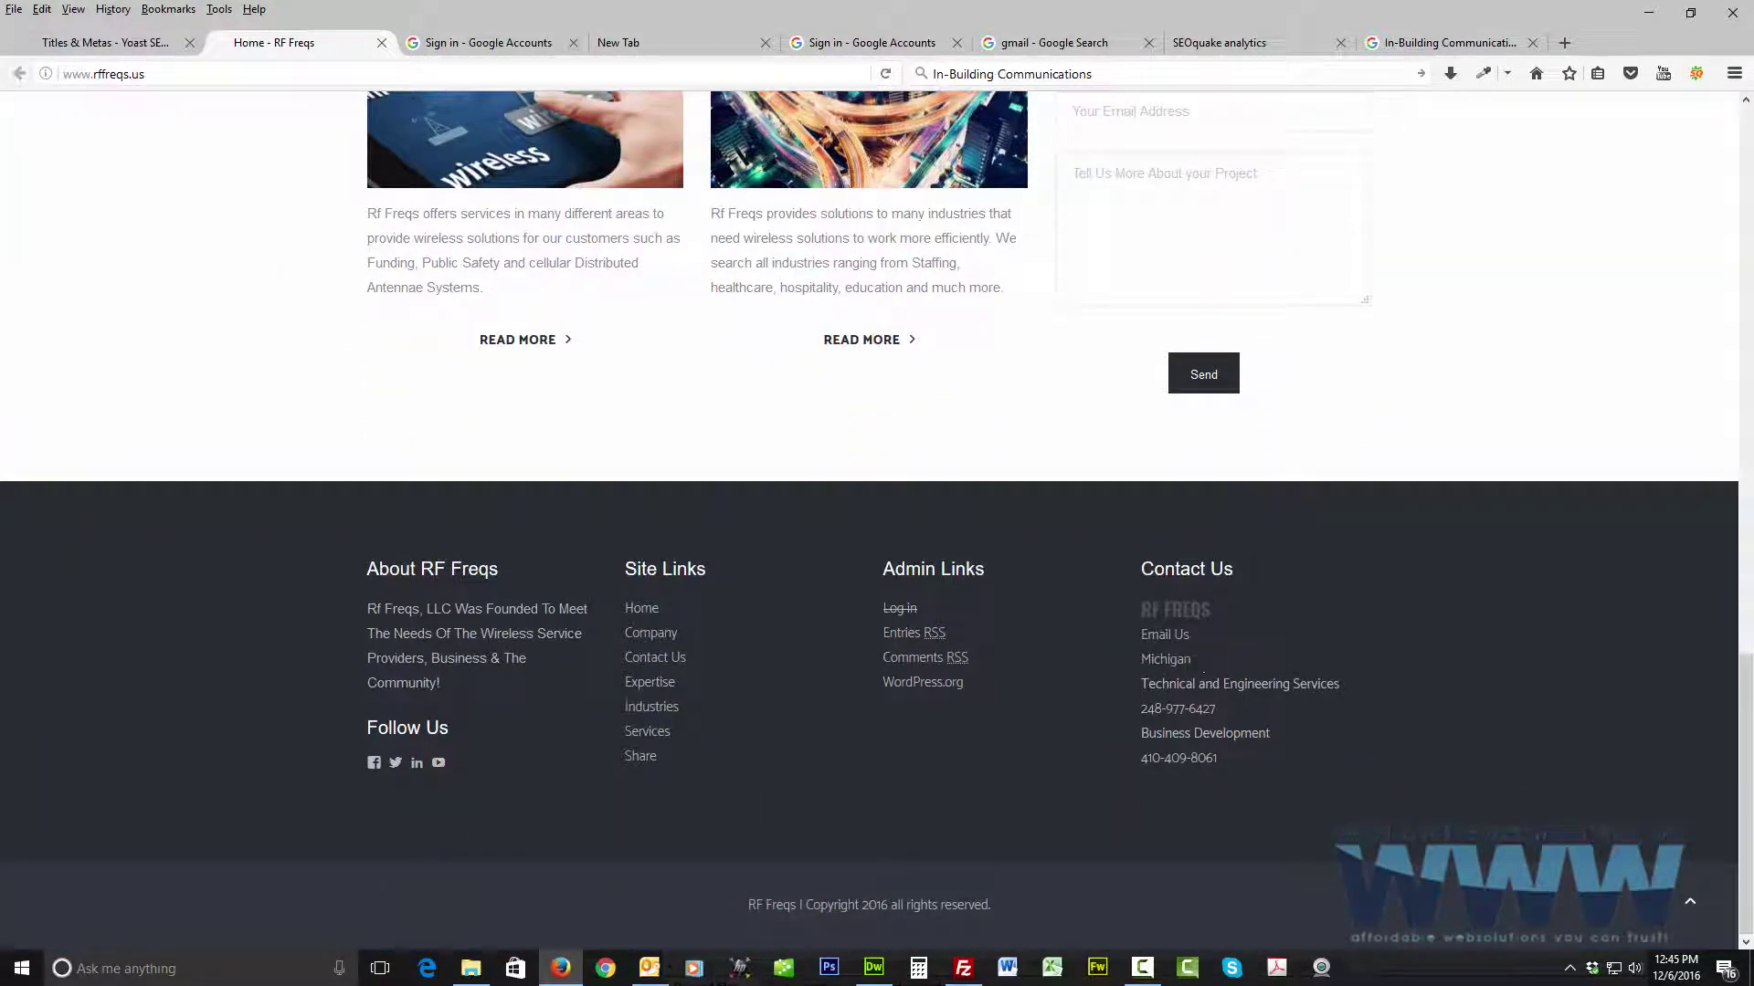
double_click(1174, 661)
right_click(1174, 659)
click(1211, 676)
Step: Return to the Google results for In-Building Communications and look through the whole first page
click(1445, 43)
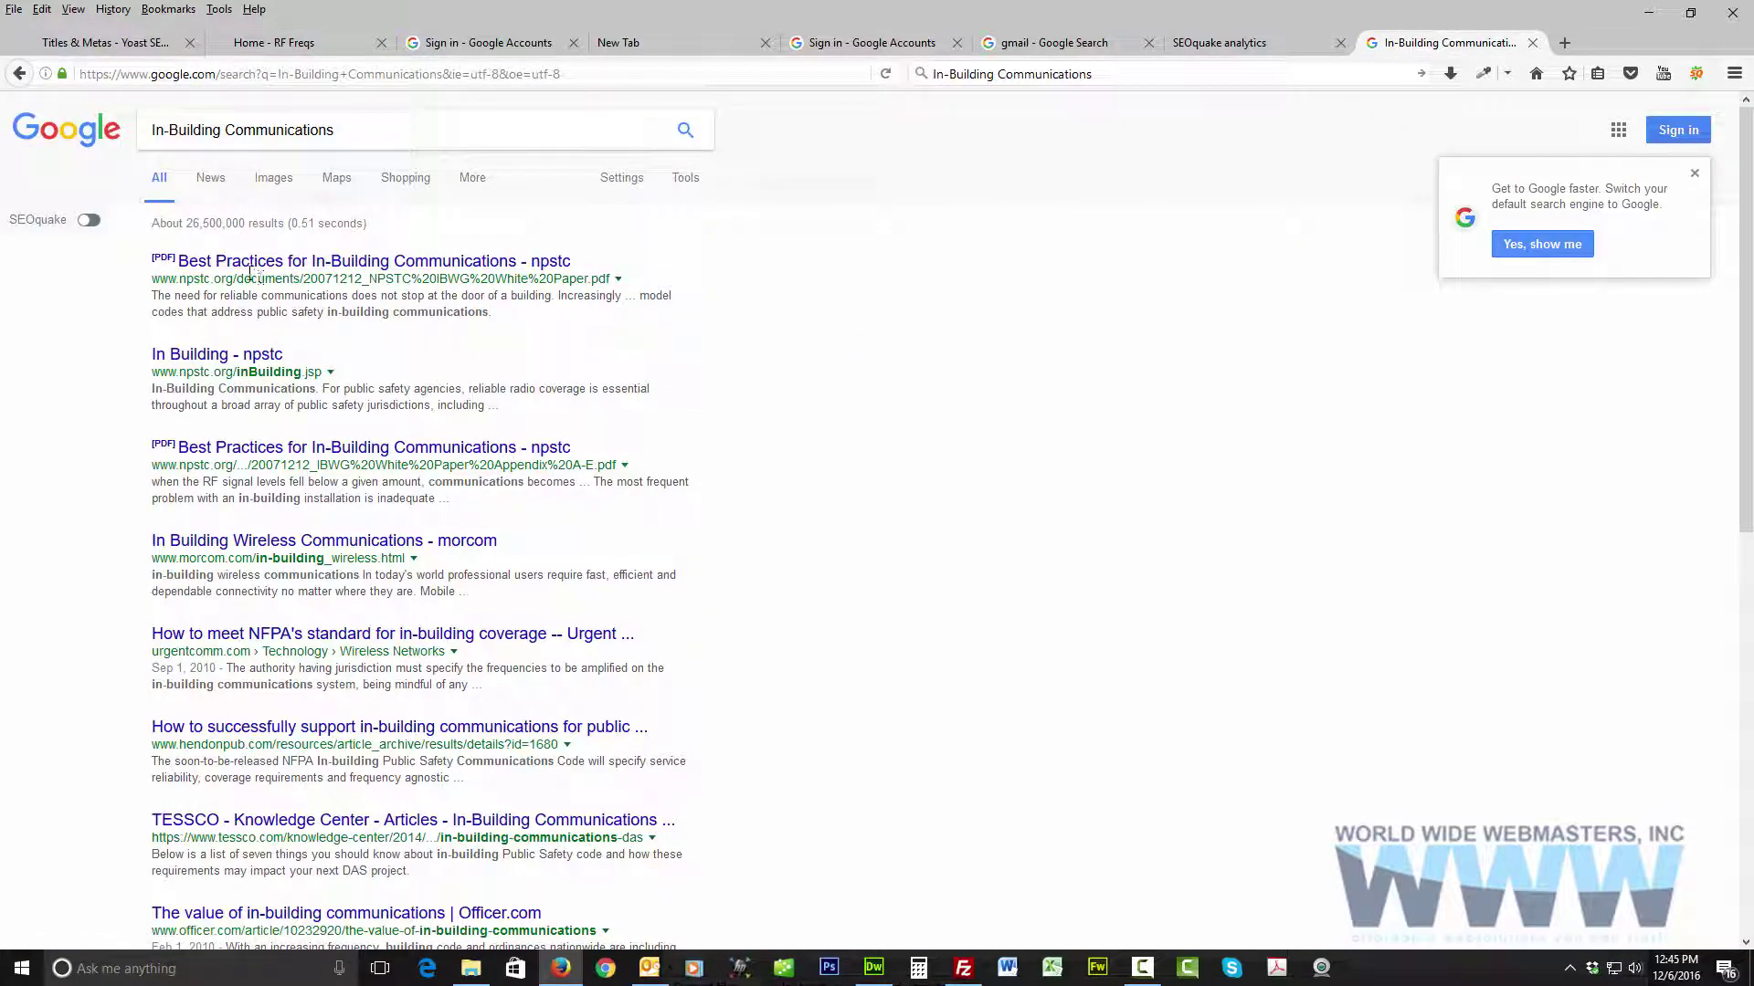
scroll(763, 376, down, 10)
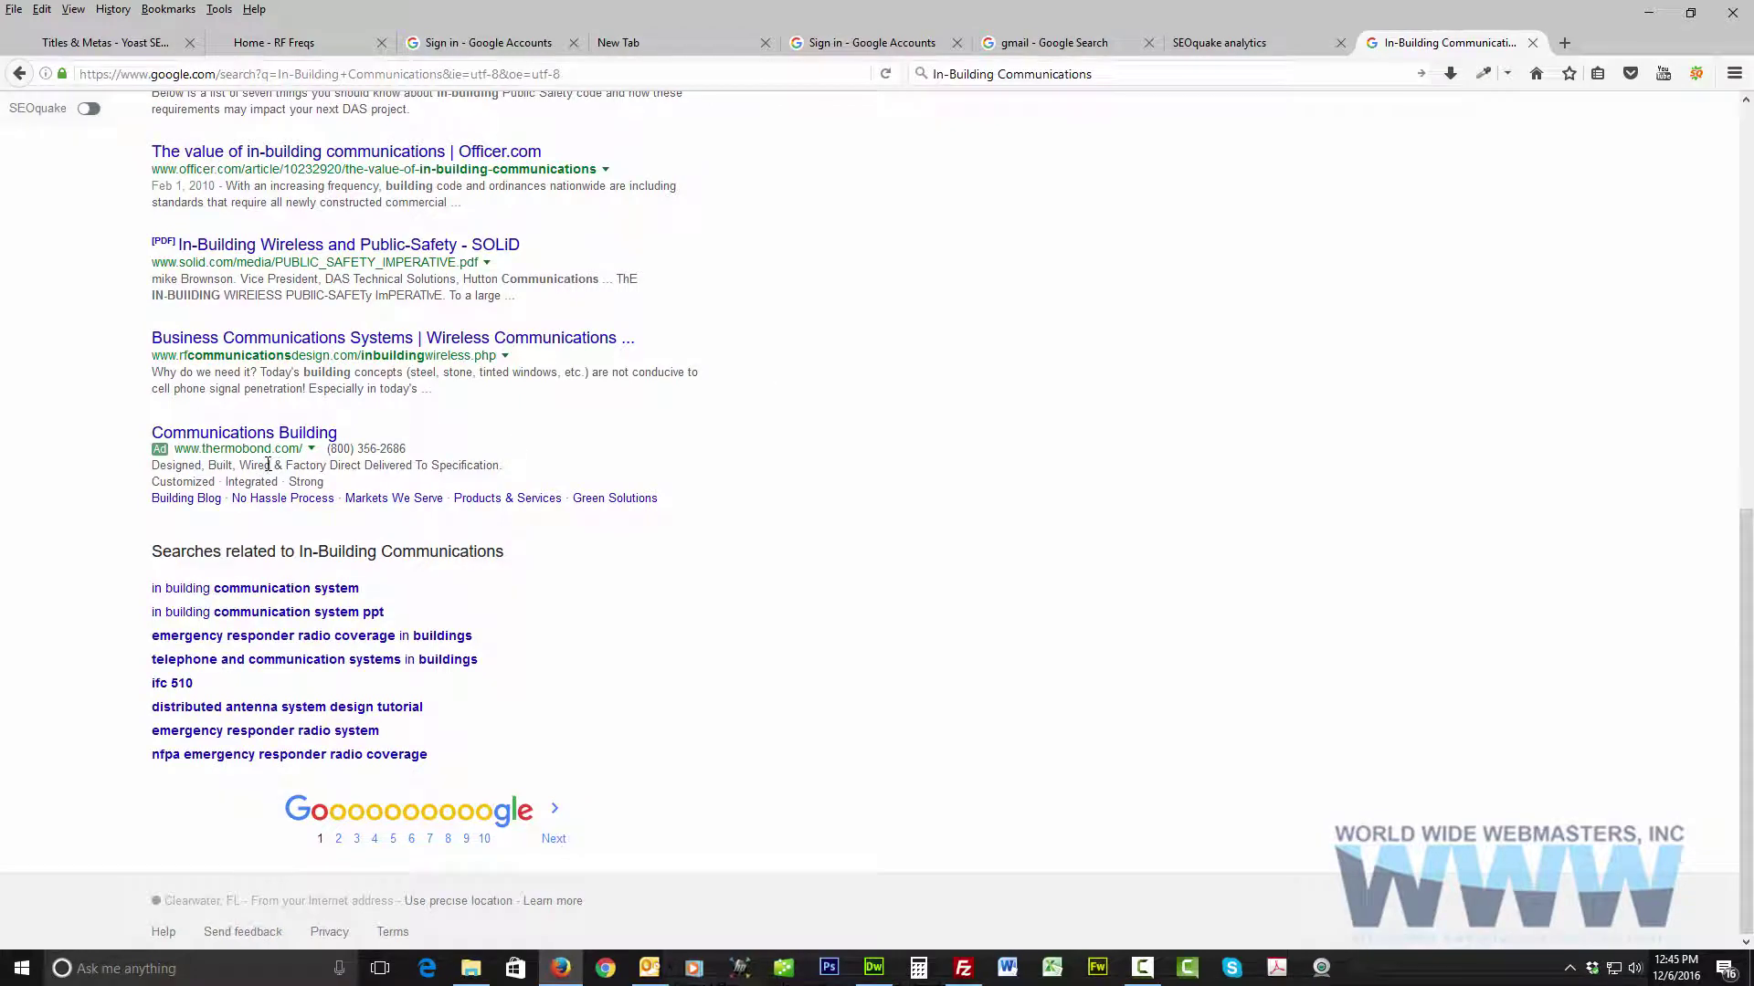
scroll(757, 449, up, 10)
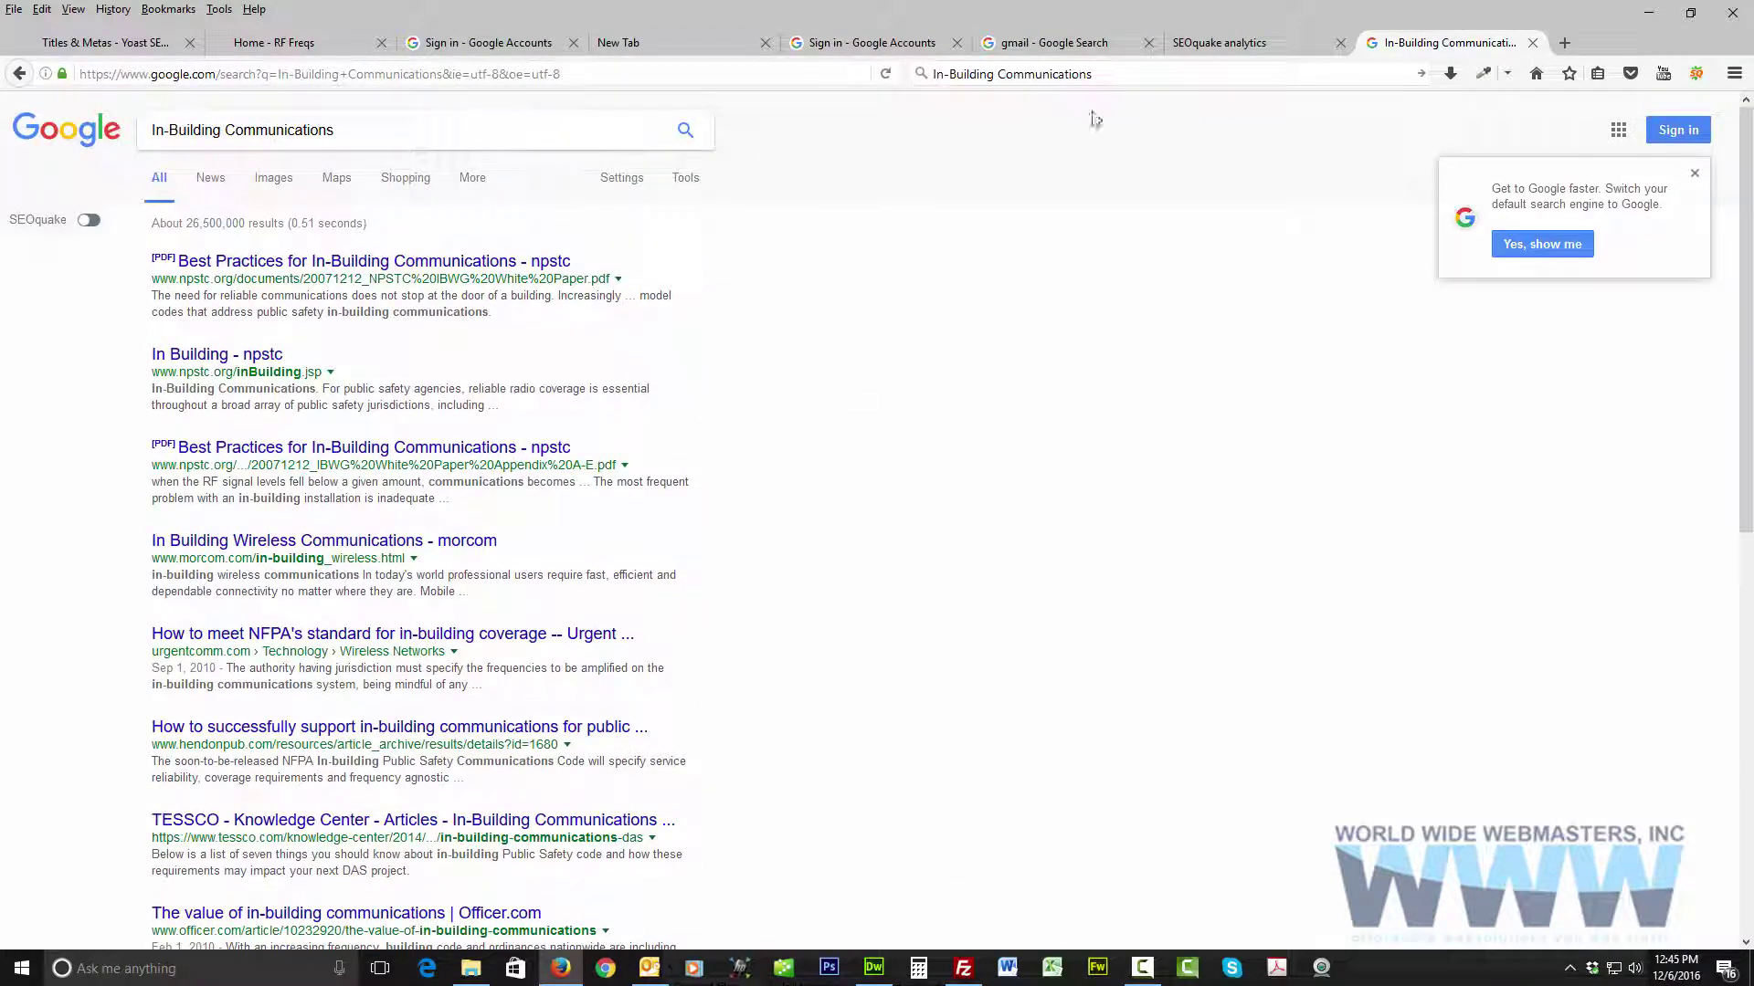
Step: Find the Communications Building ad at the end of the In-Building Communications results and highlight its title
scroll(891, 423, down, 8)
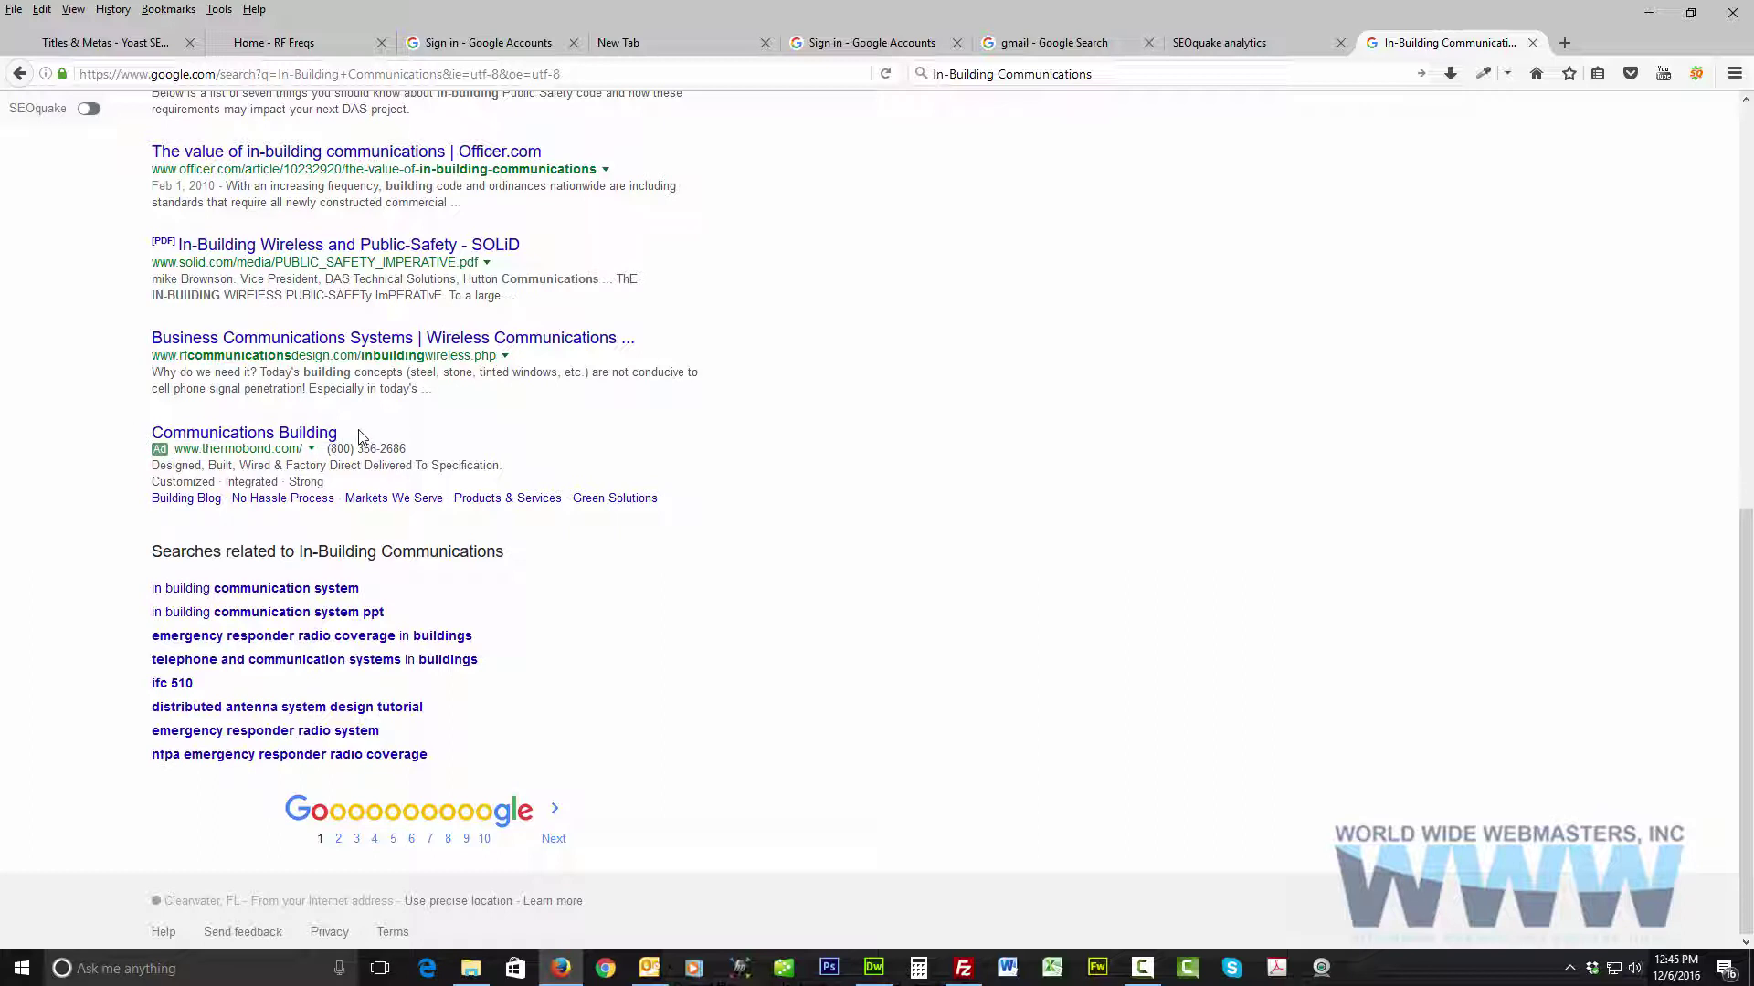
drag(353, 435, 152, 438)
double_click(308, 436)
click(308, 435)
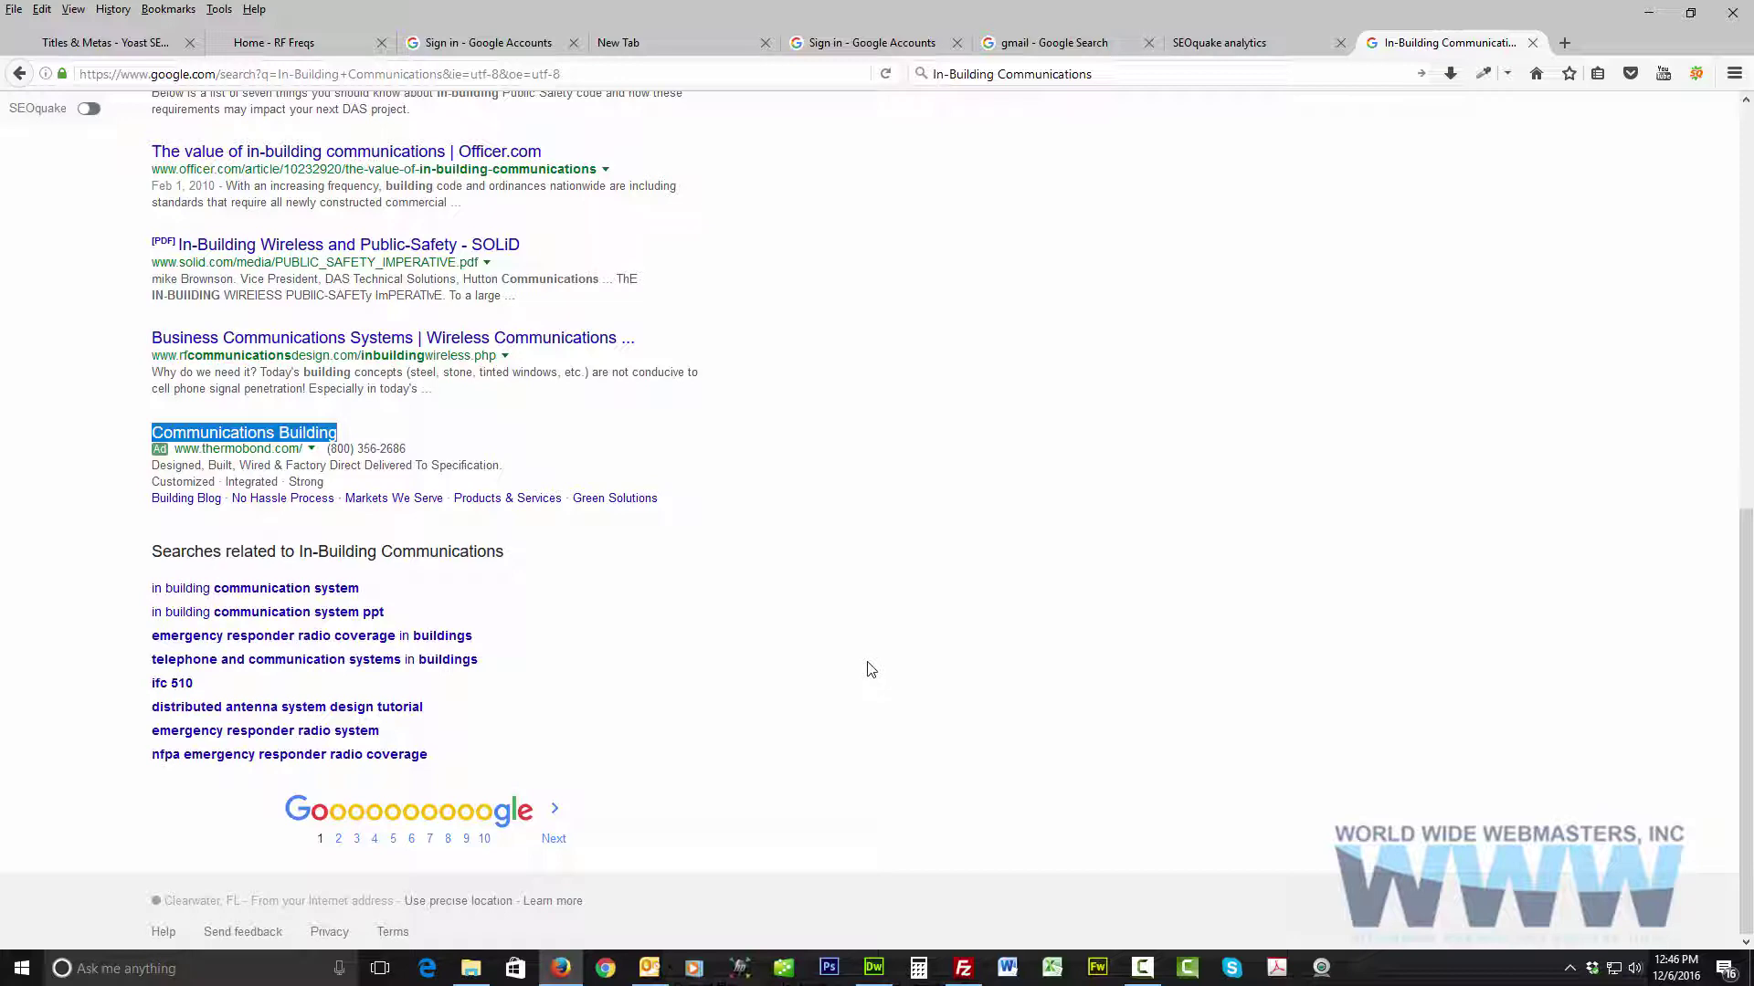
Step: Compare the organic In-Building Communications results with the Communications Building ad below them, highlighting the ad's title again
scroll(880, 665, up, 10)
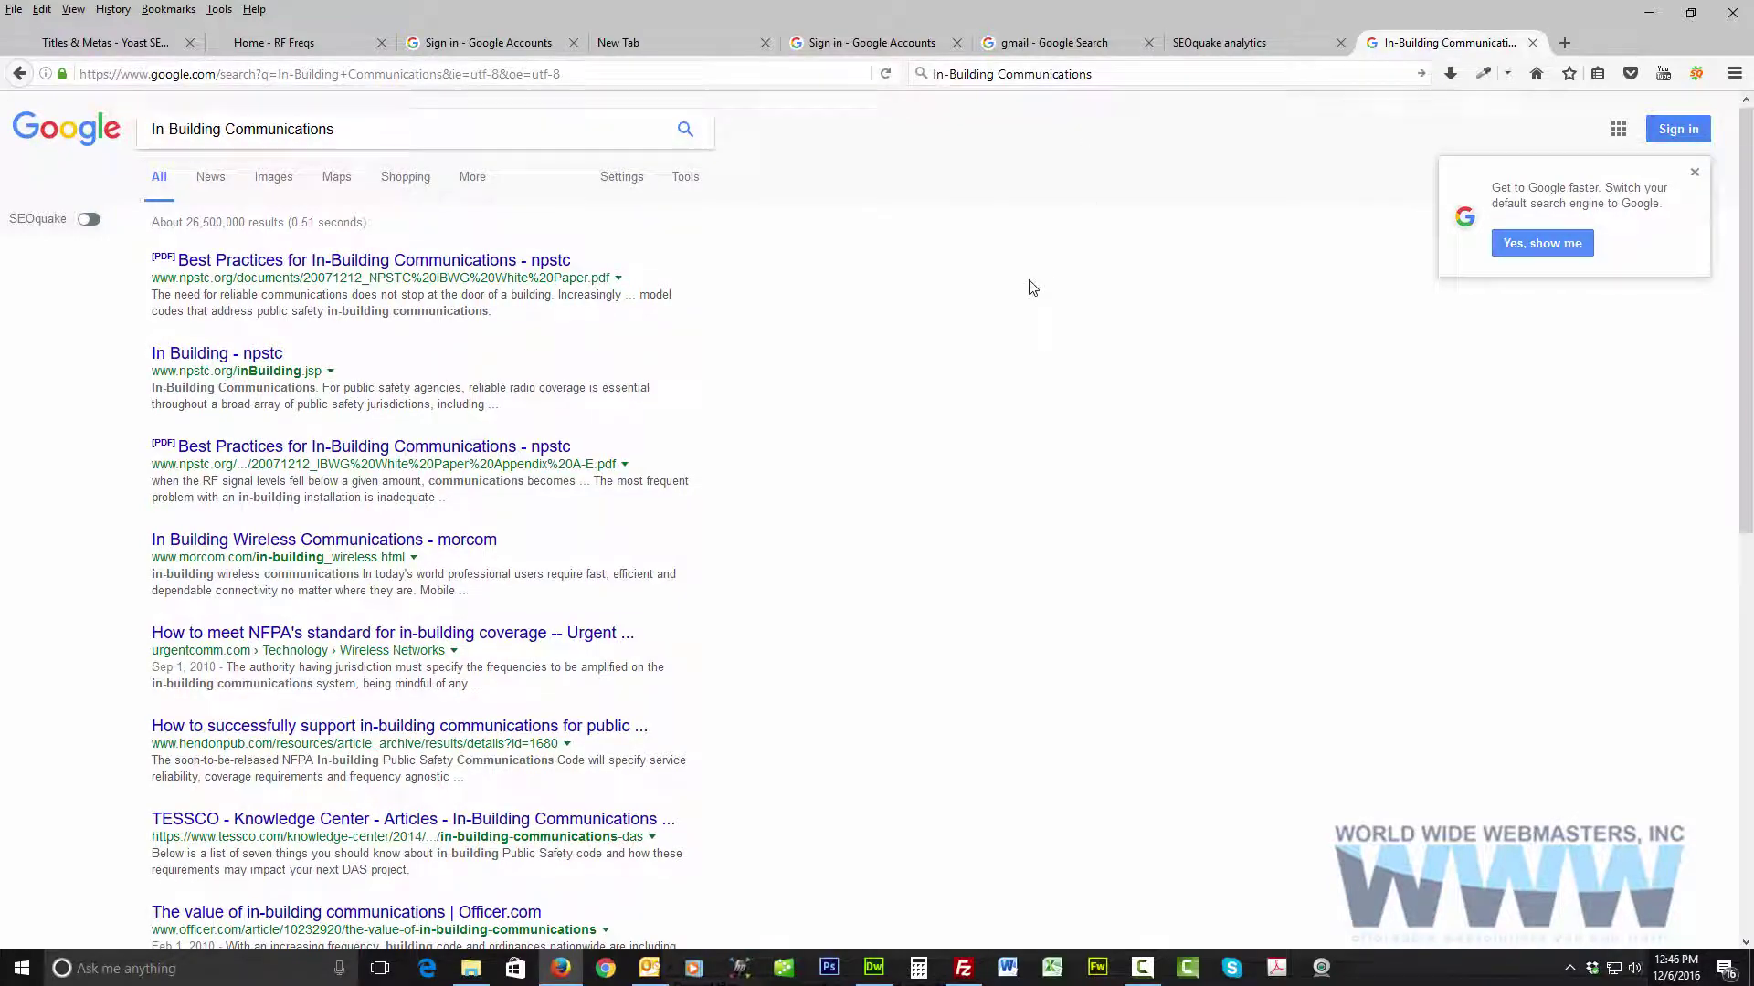
scroll(1032, 288, down, 10)
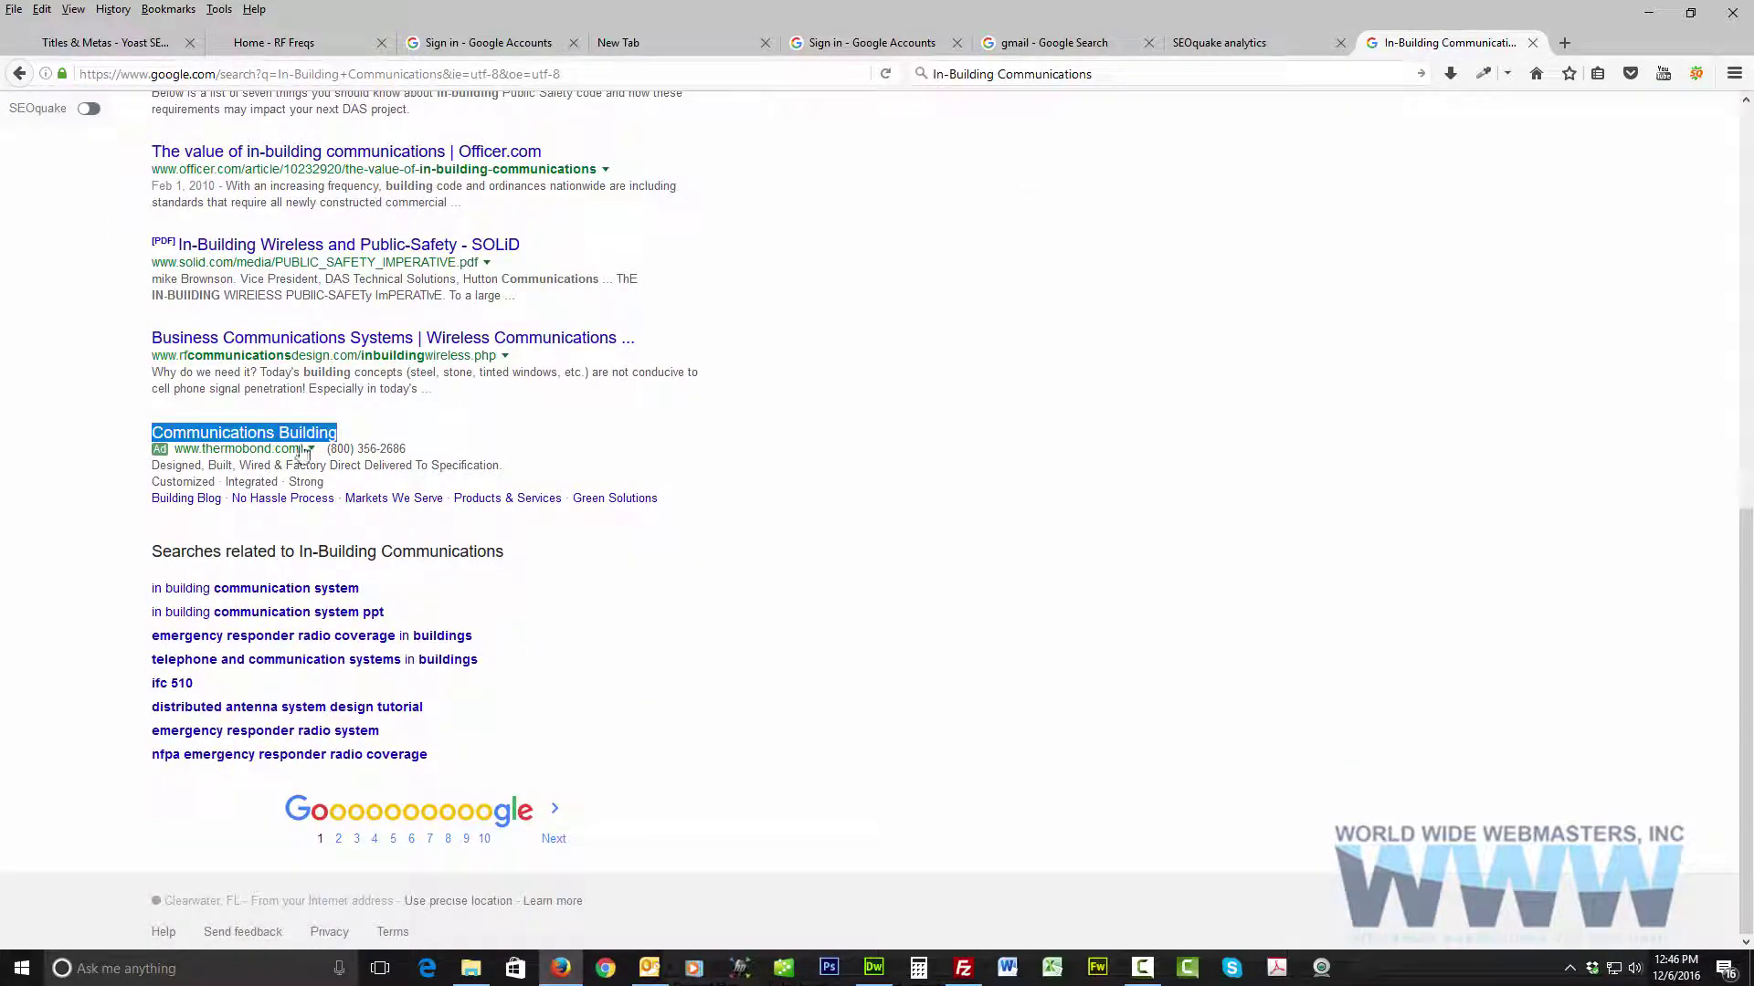
scroll(691, 635, up, 5)
scroll(691, 635, up, 5)
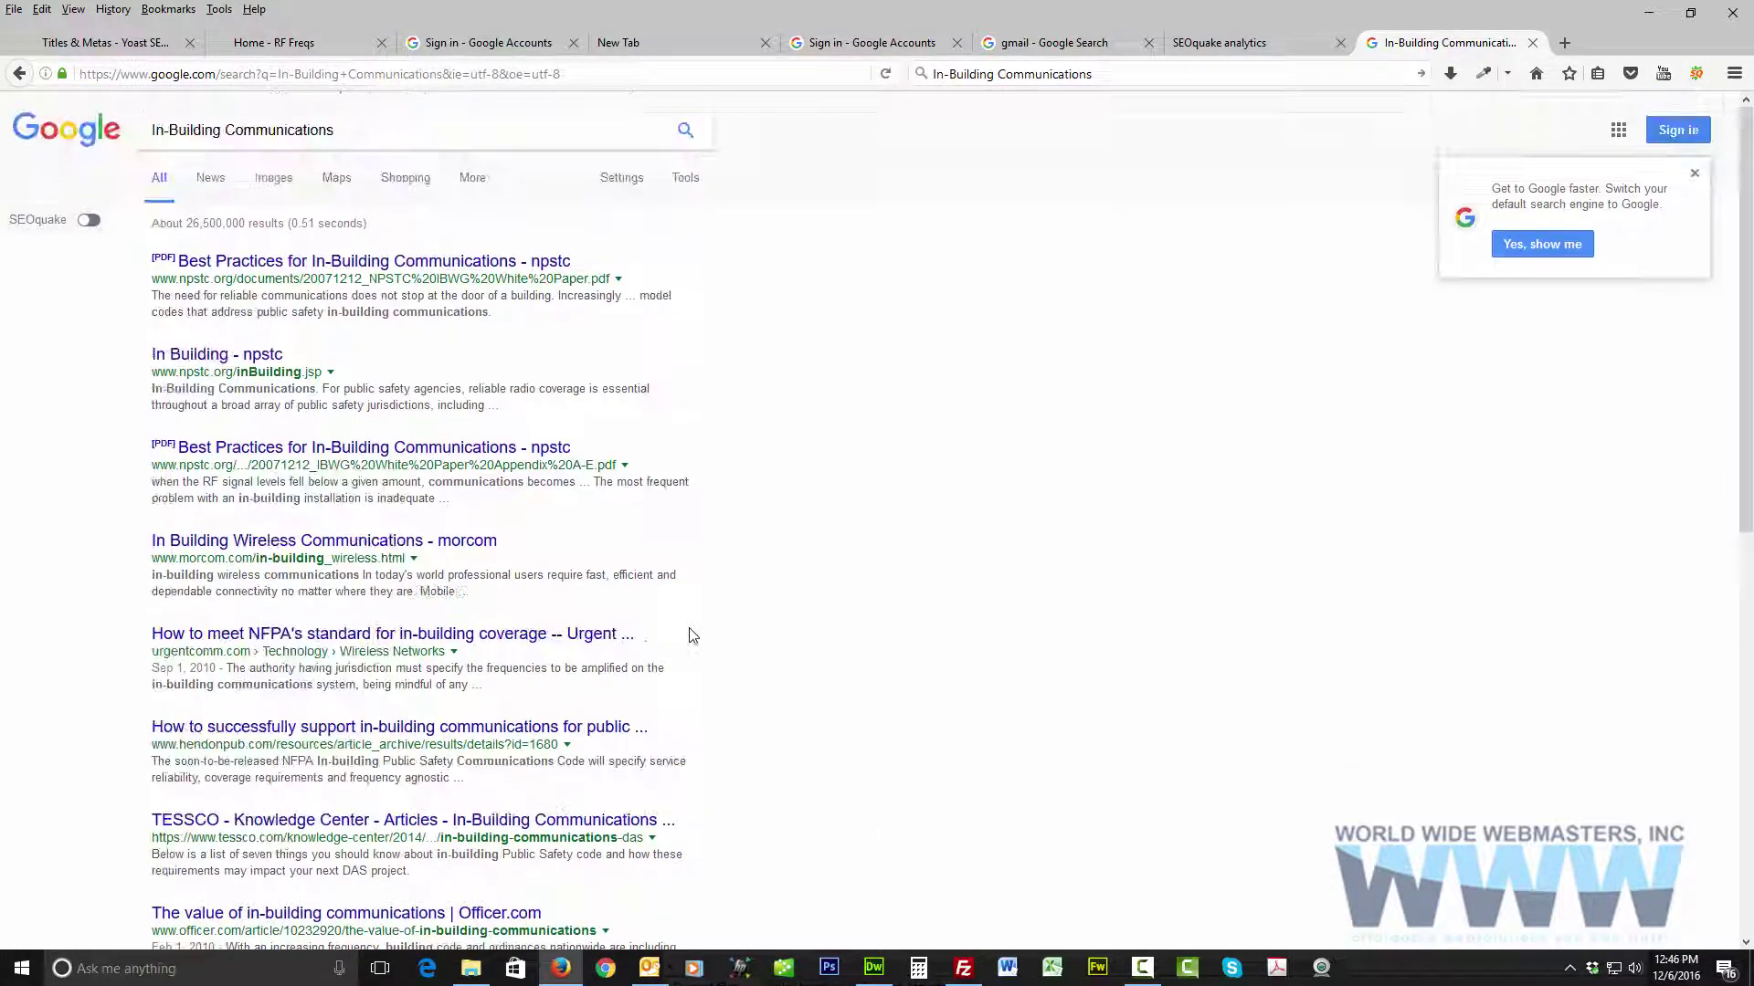
scroll(764, 458, down, 10)
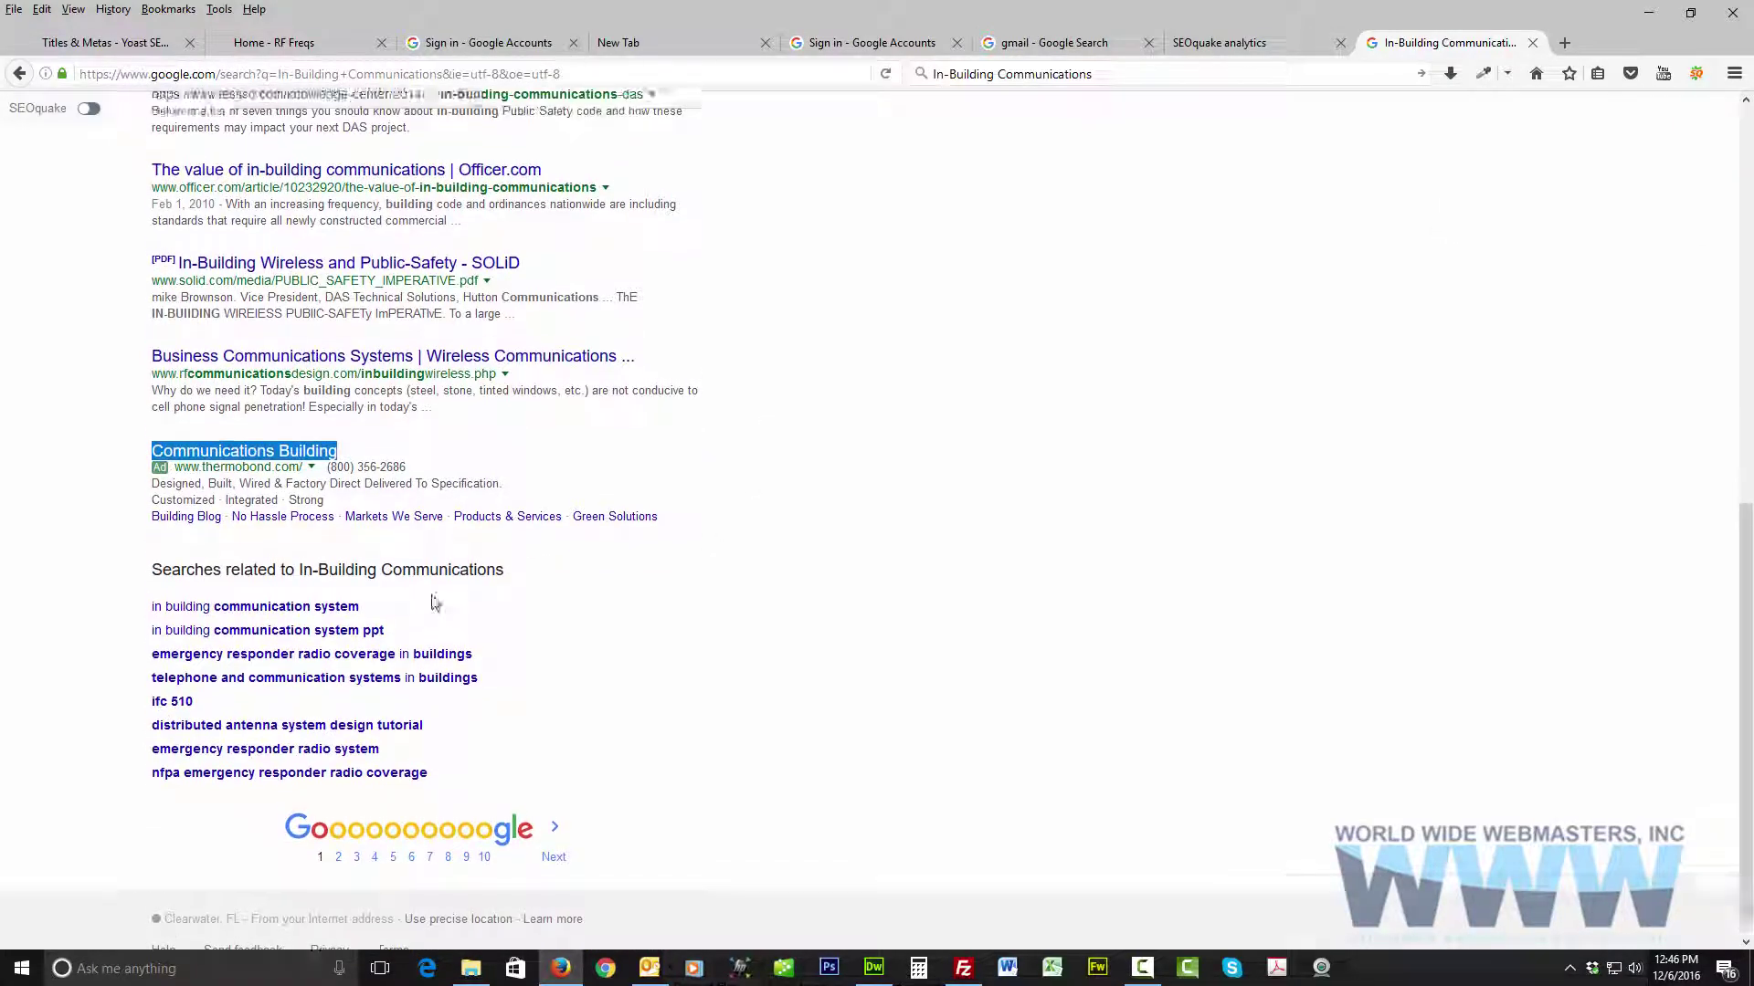
scroll(785, 334, up, 10)
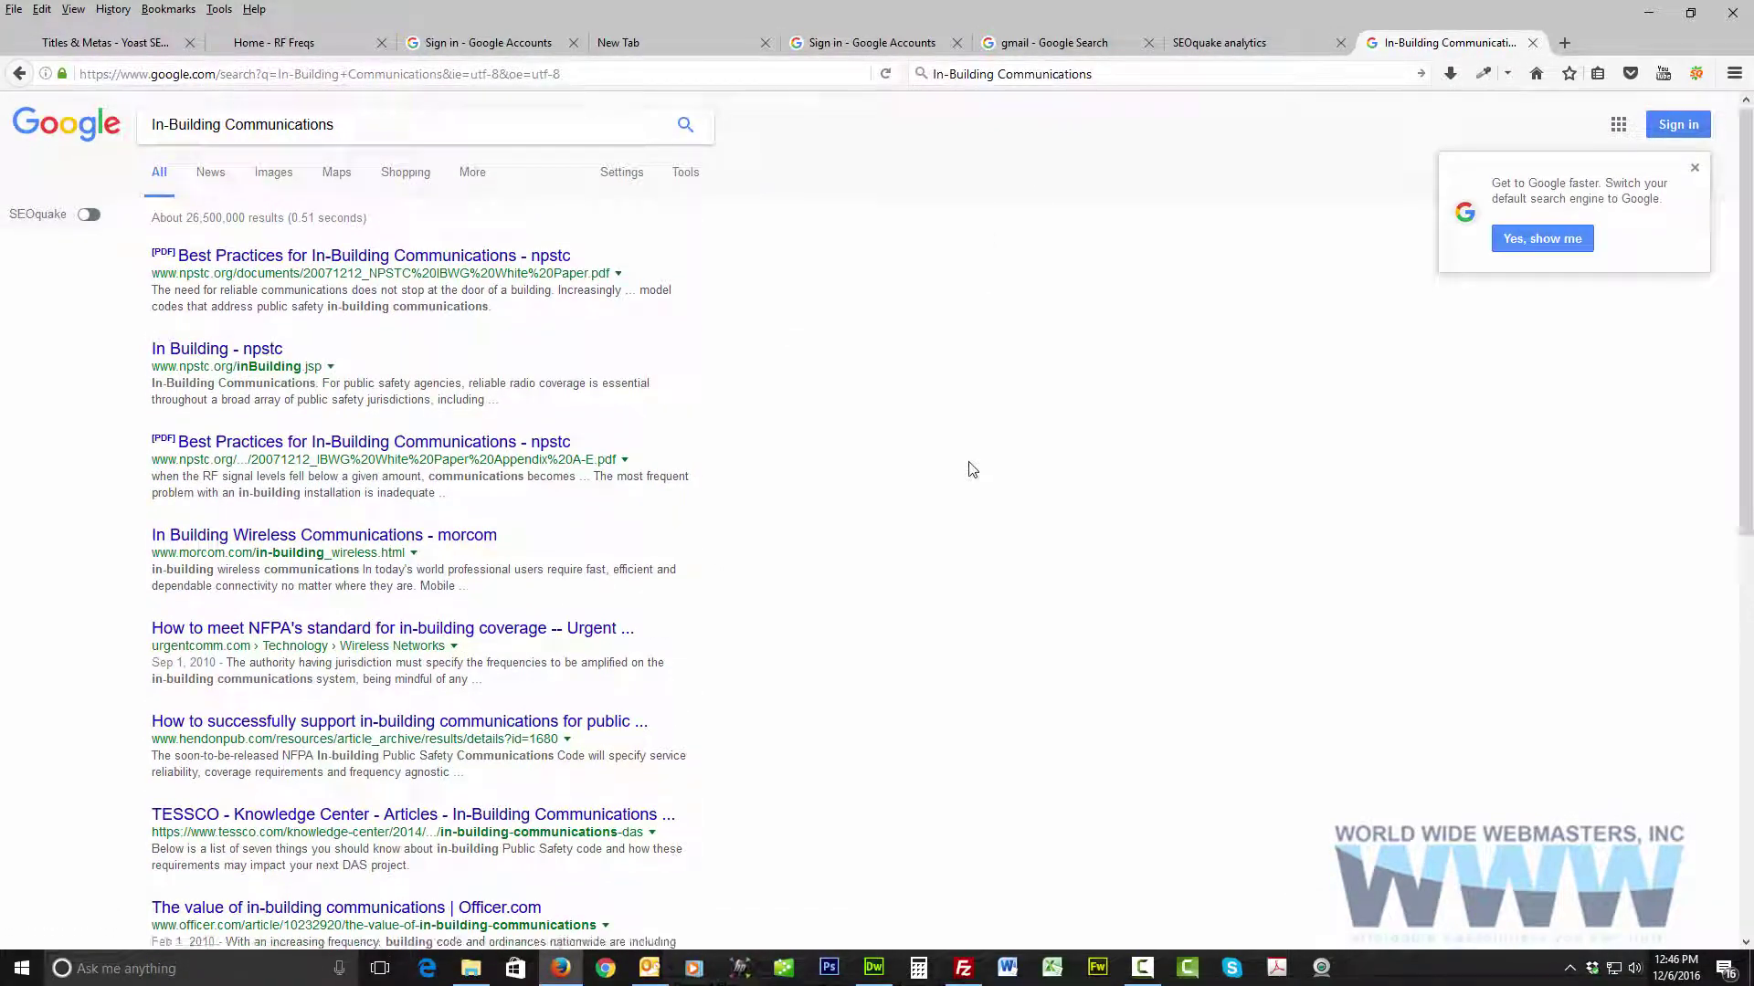
scroll(968, 470, down, 8)
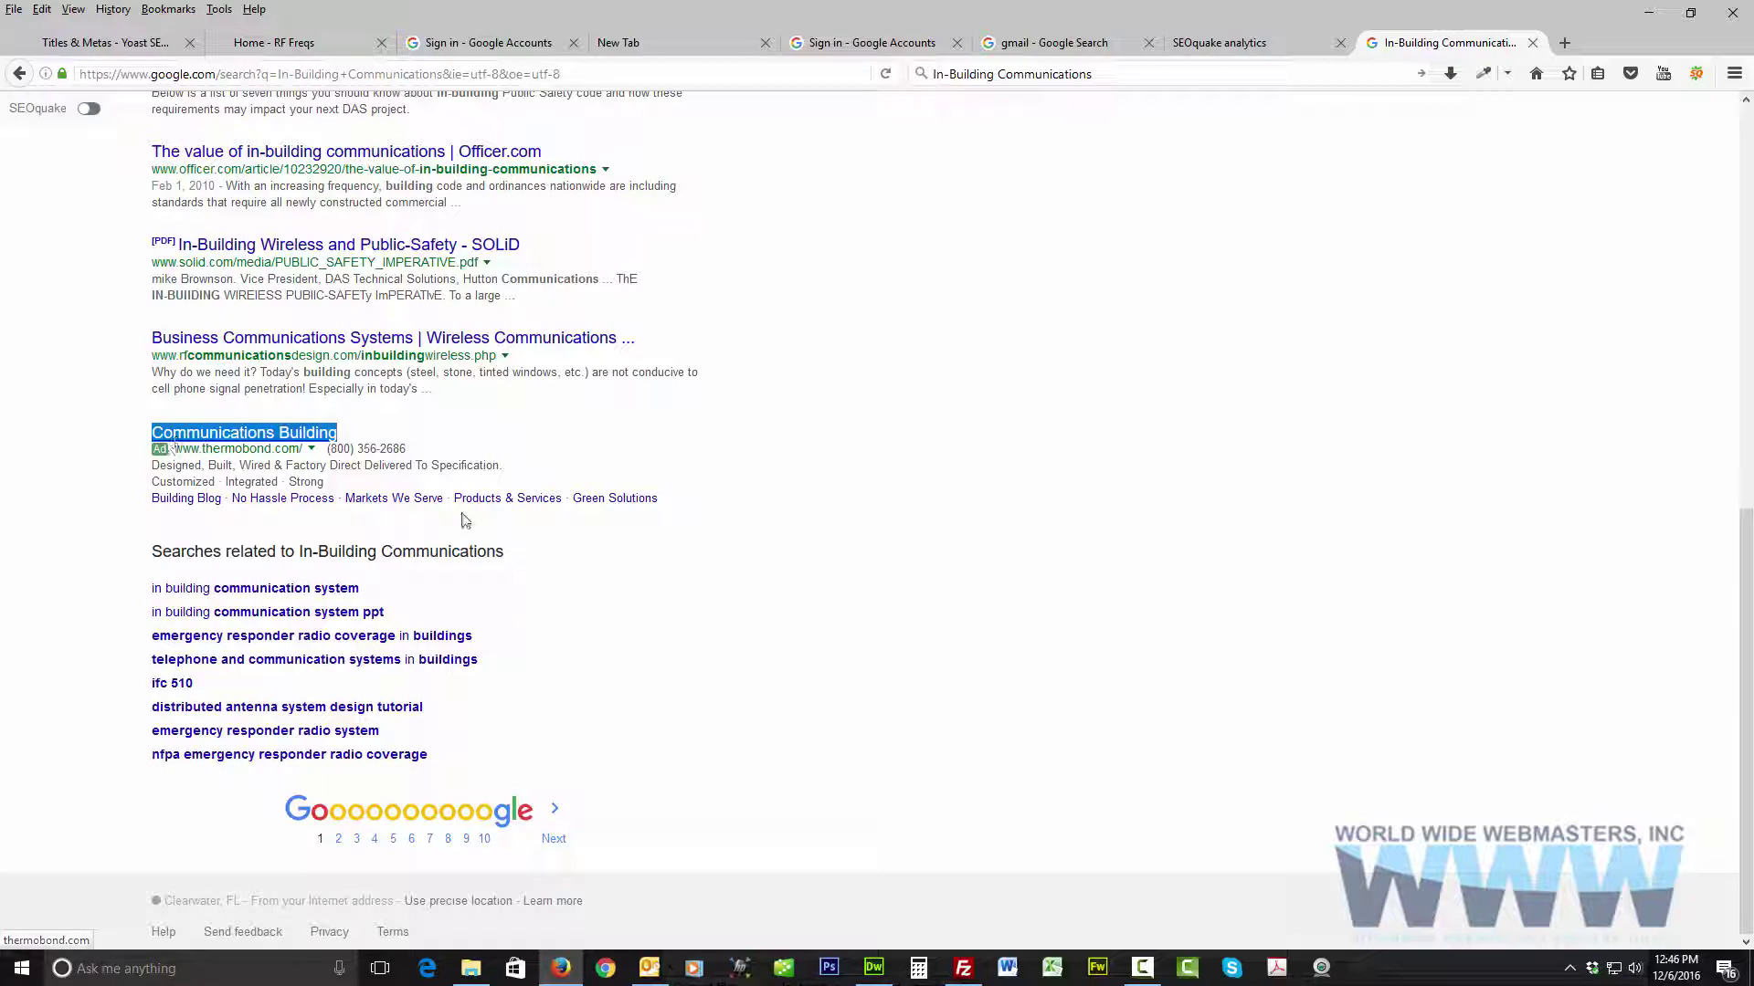
scroll(693, 575, up, 6)
scroll(692, 576, up, 2)
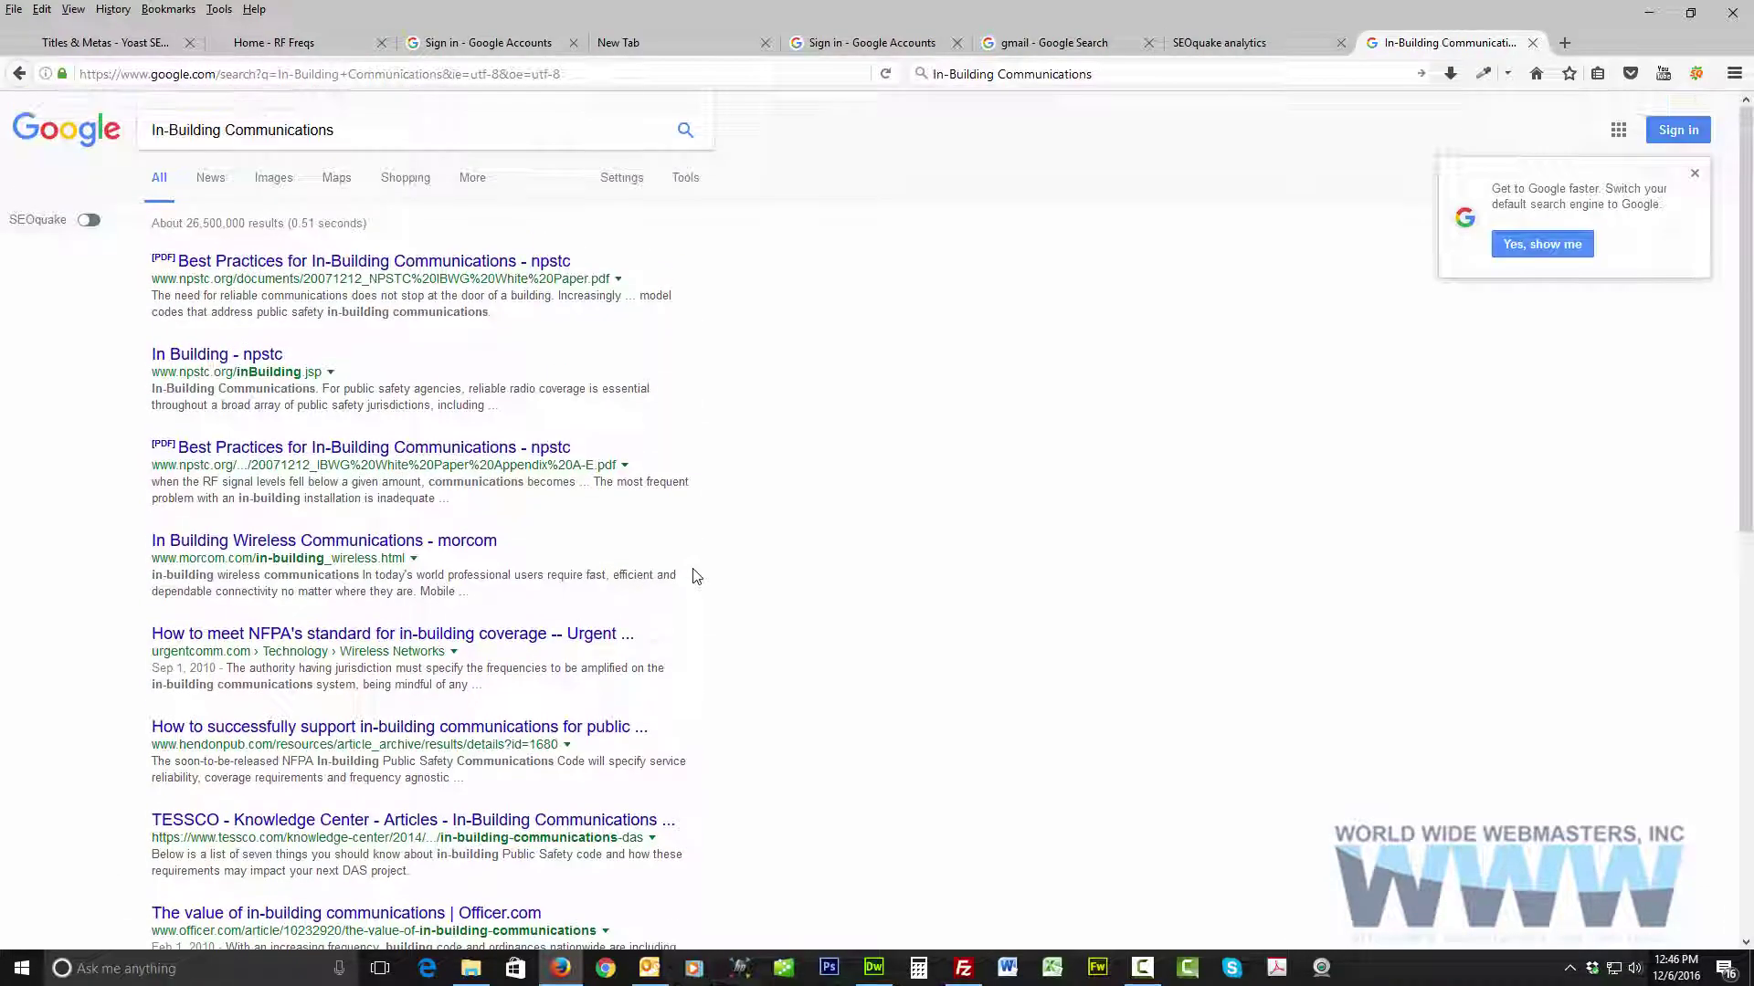
scroll(689, 576, down, 8)
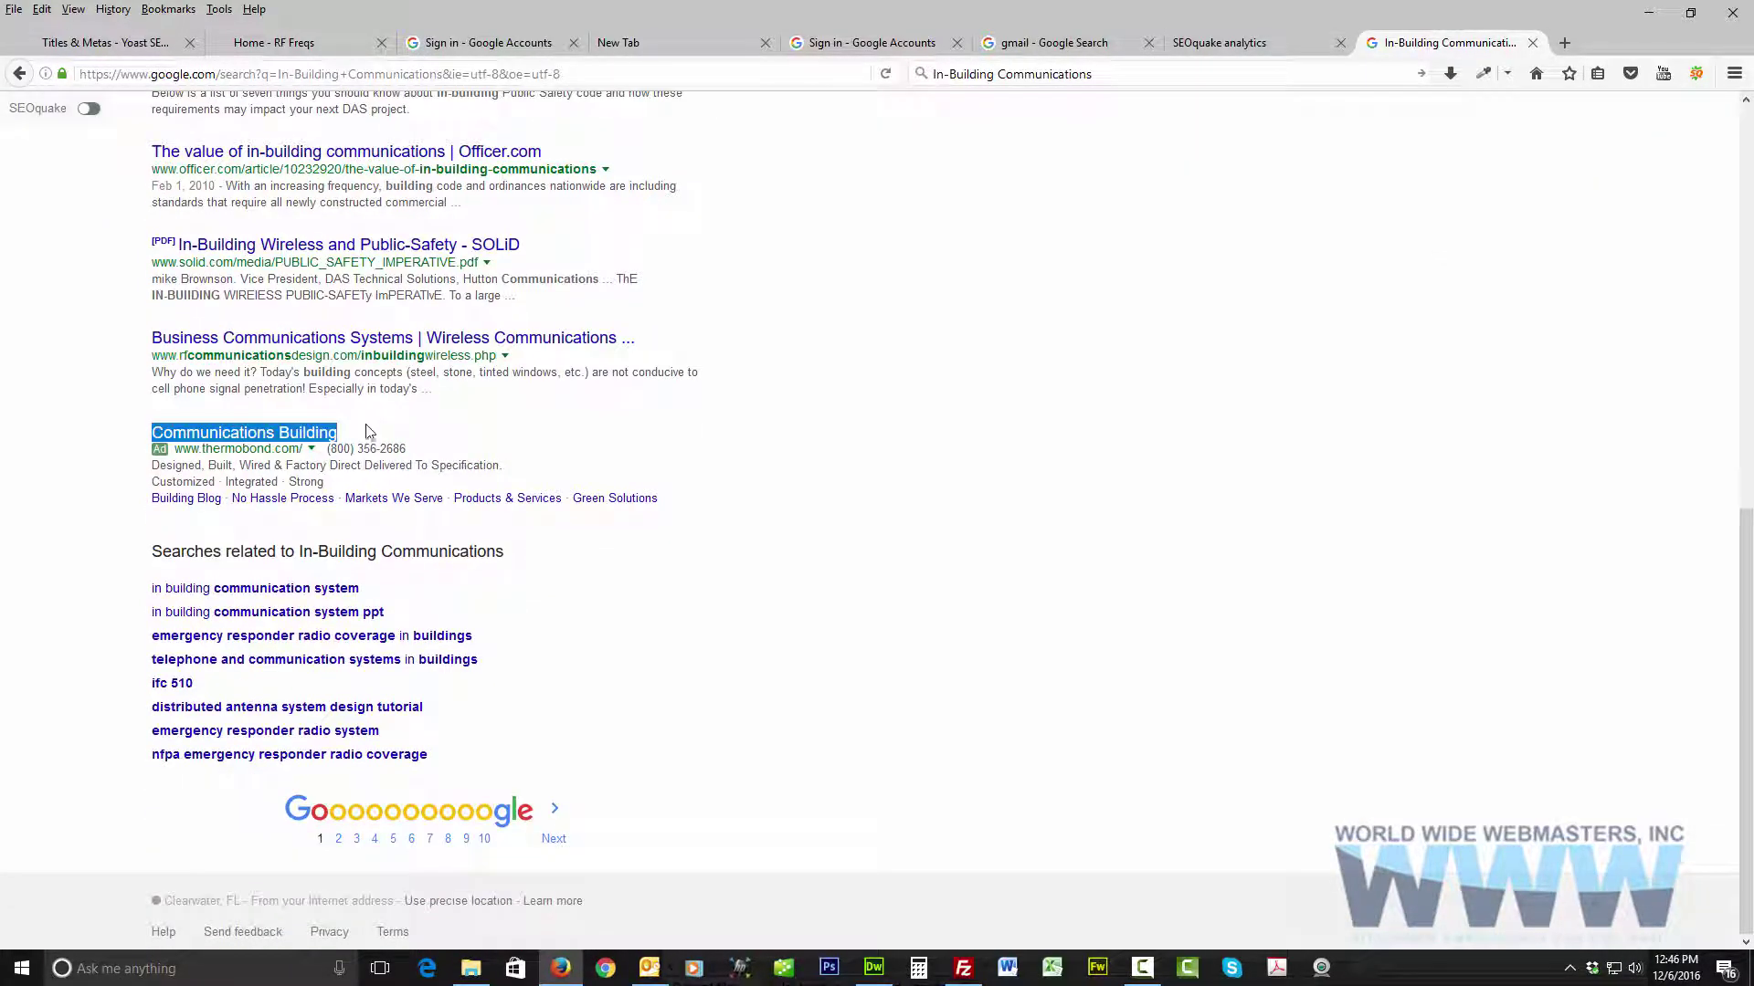
click(369, 431)
drag(338, 433, 182, 439)
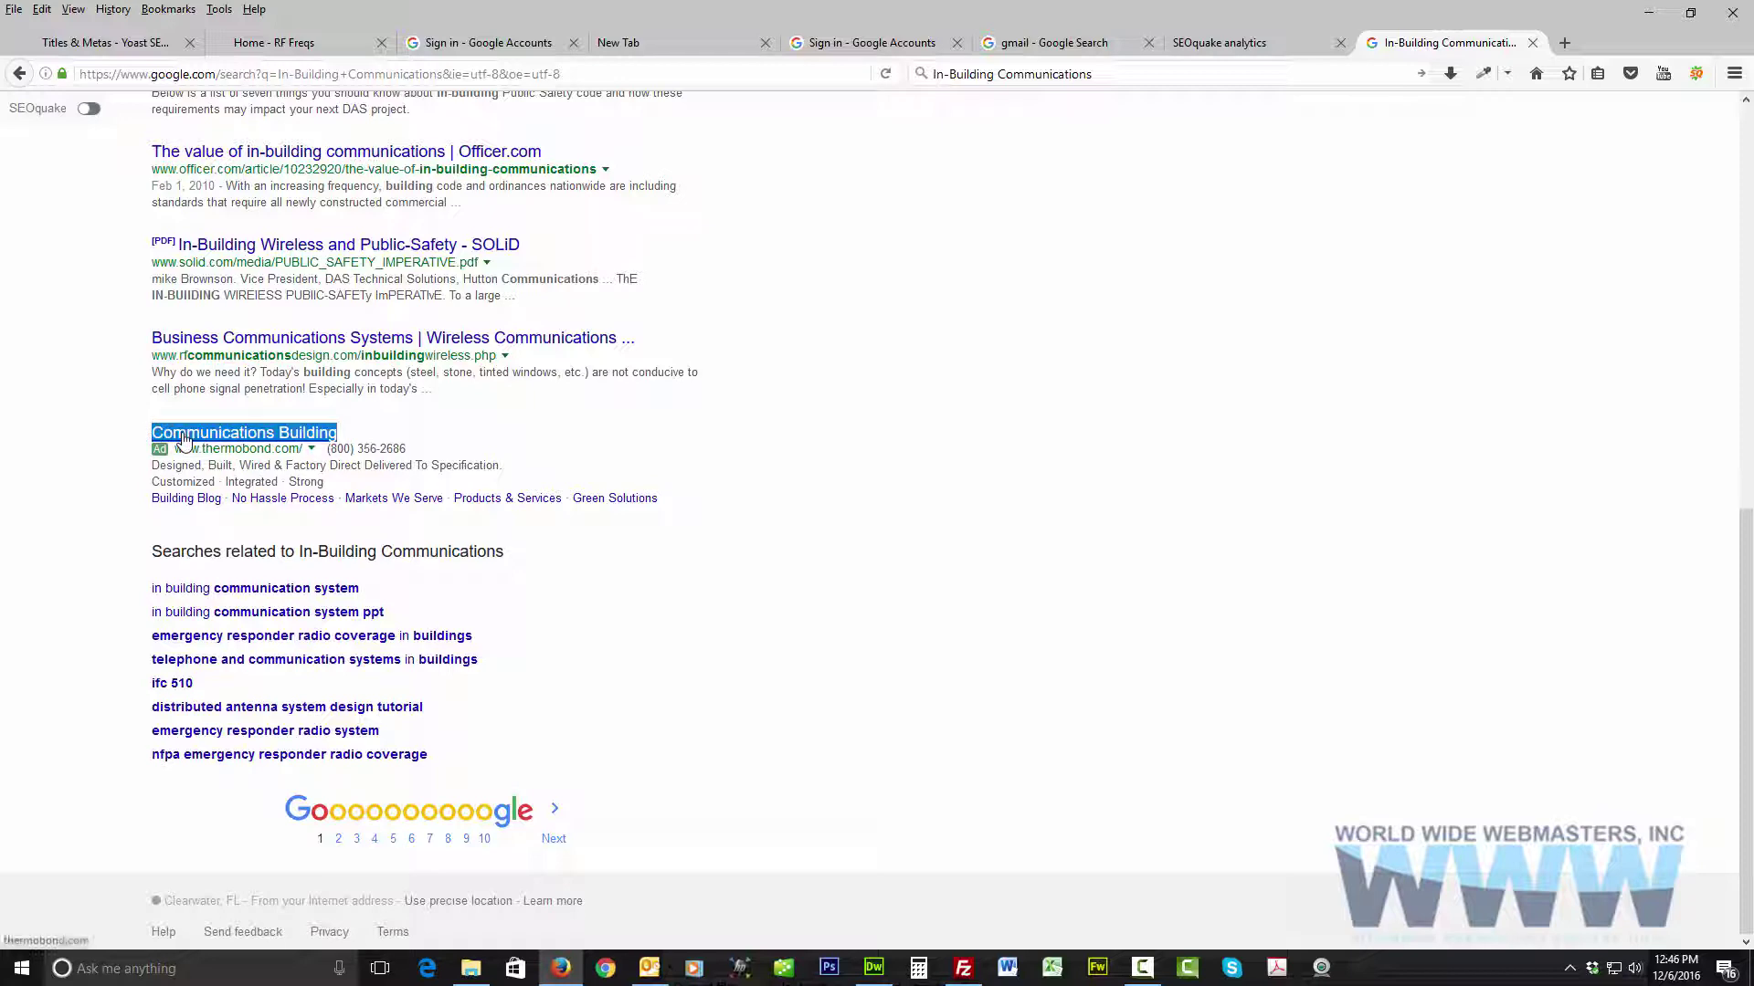
scroll(1108, 340, up, 7)
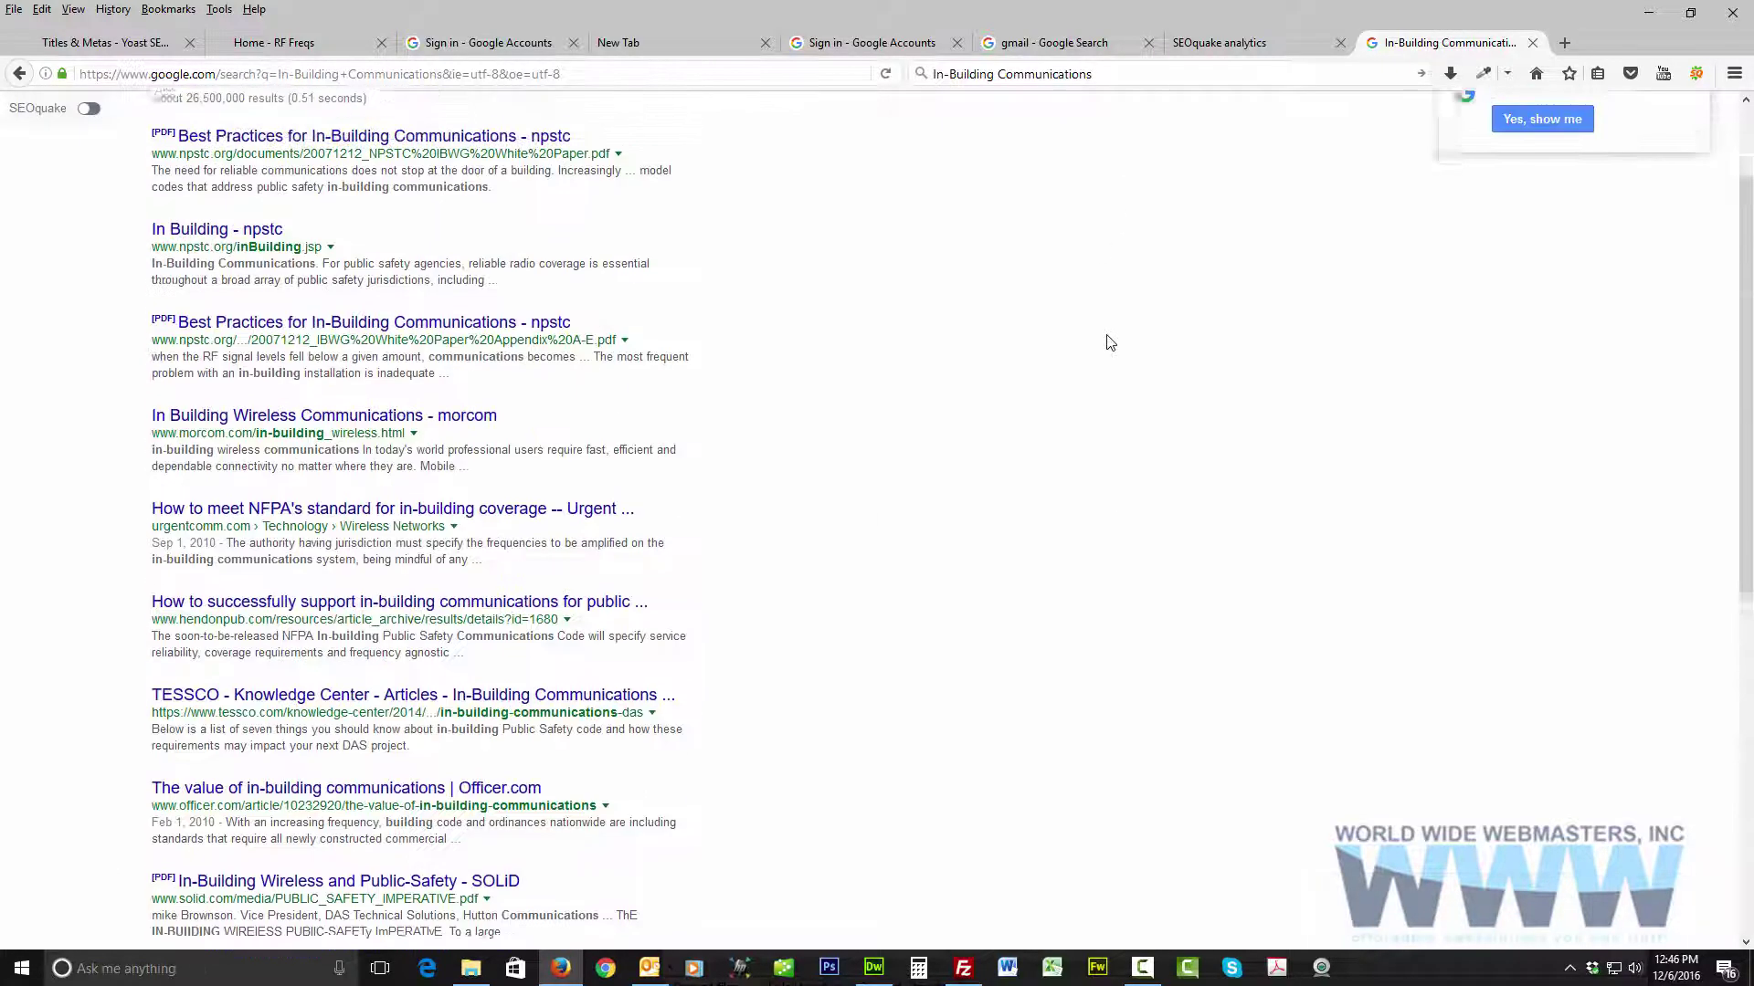
scroll(1110, 343, up, 2)
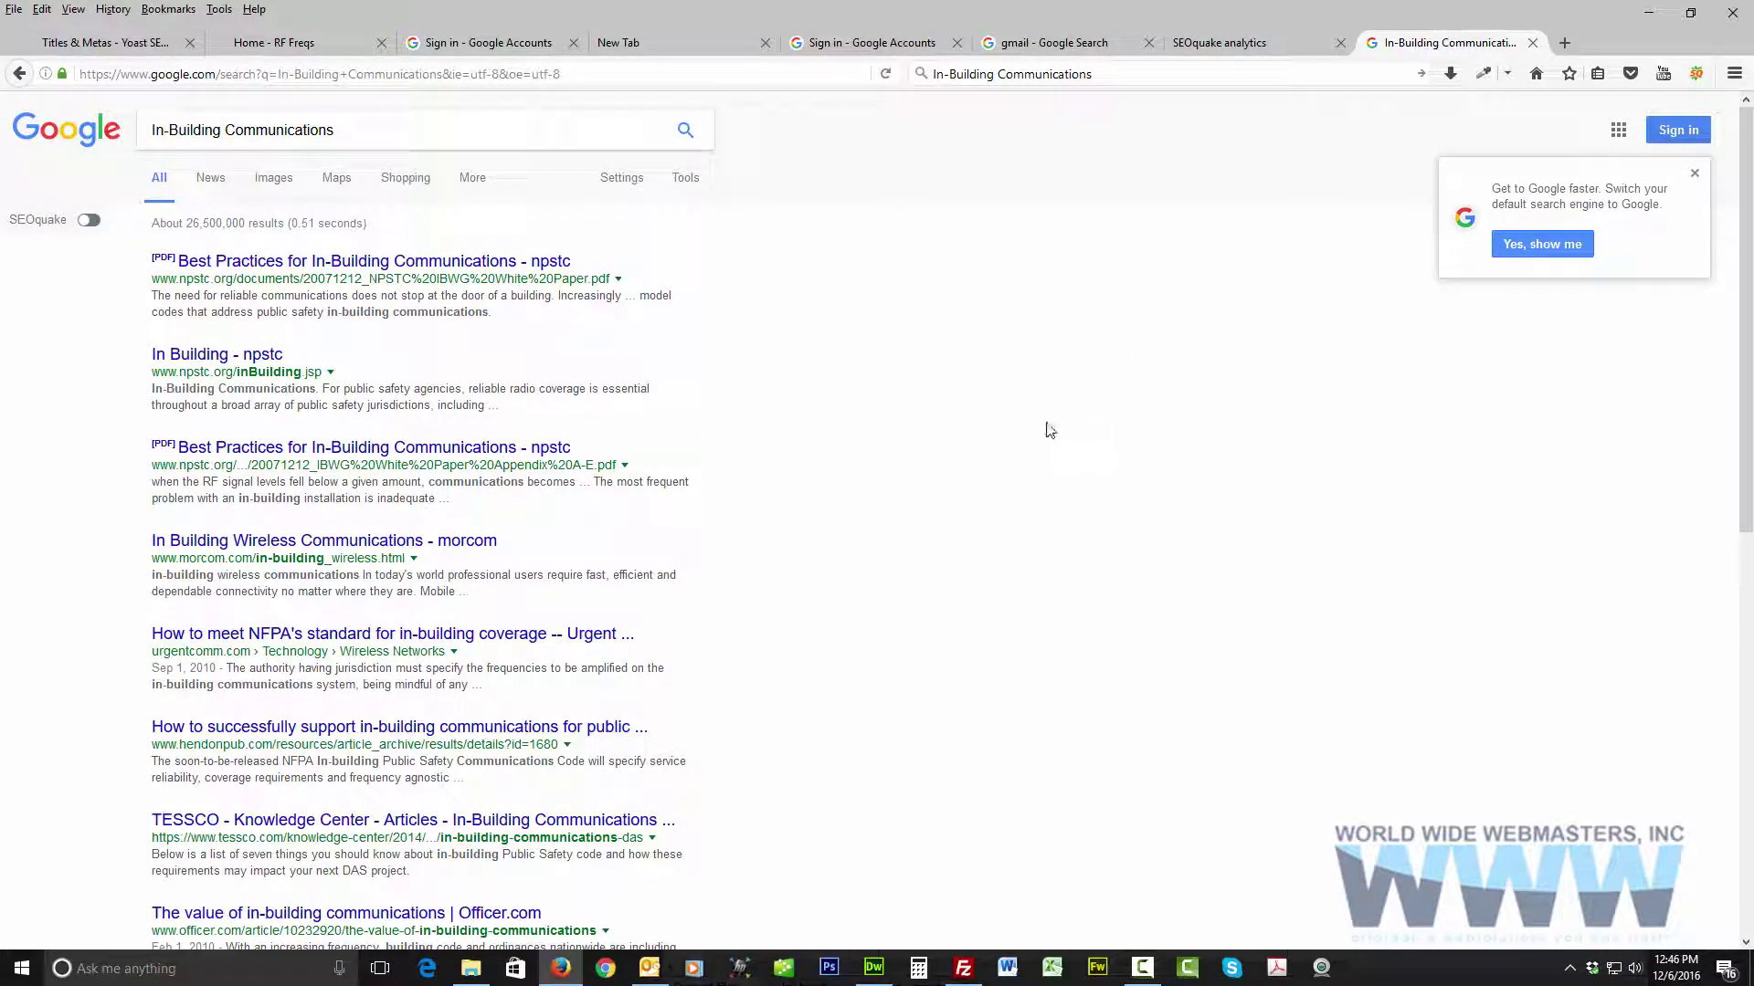
scroll(1050, 430, down, 1)
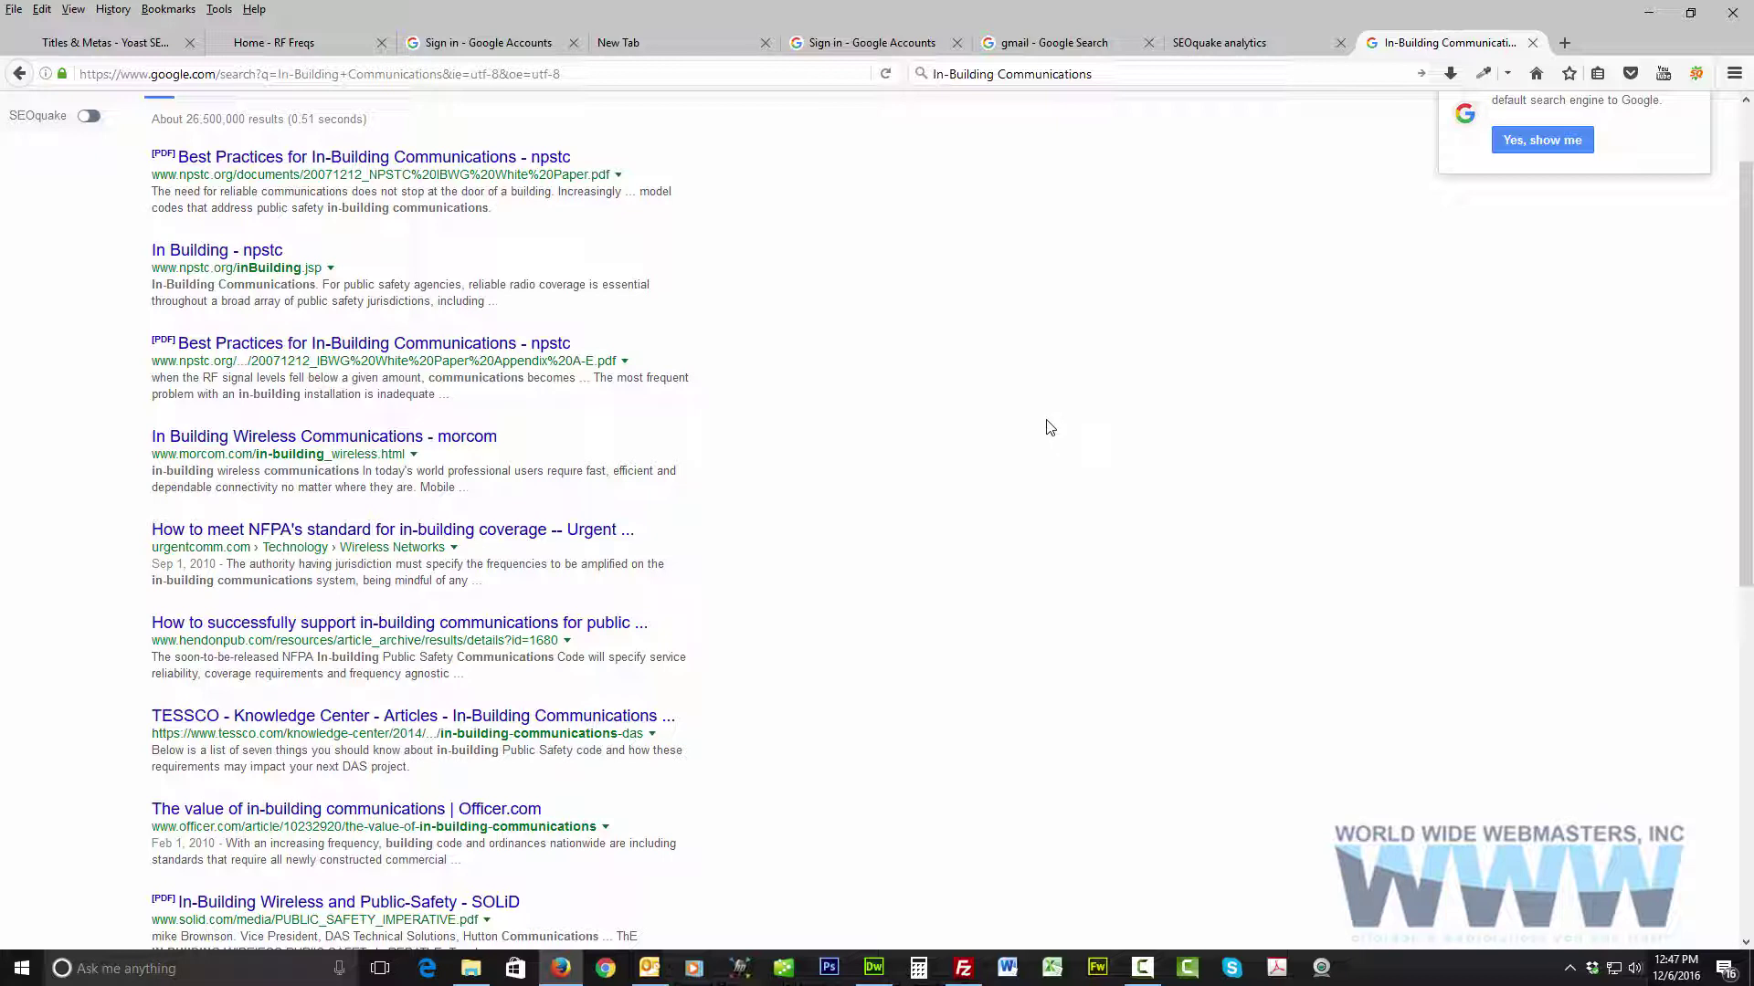
scroll(1050, 428, up, 2)
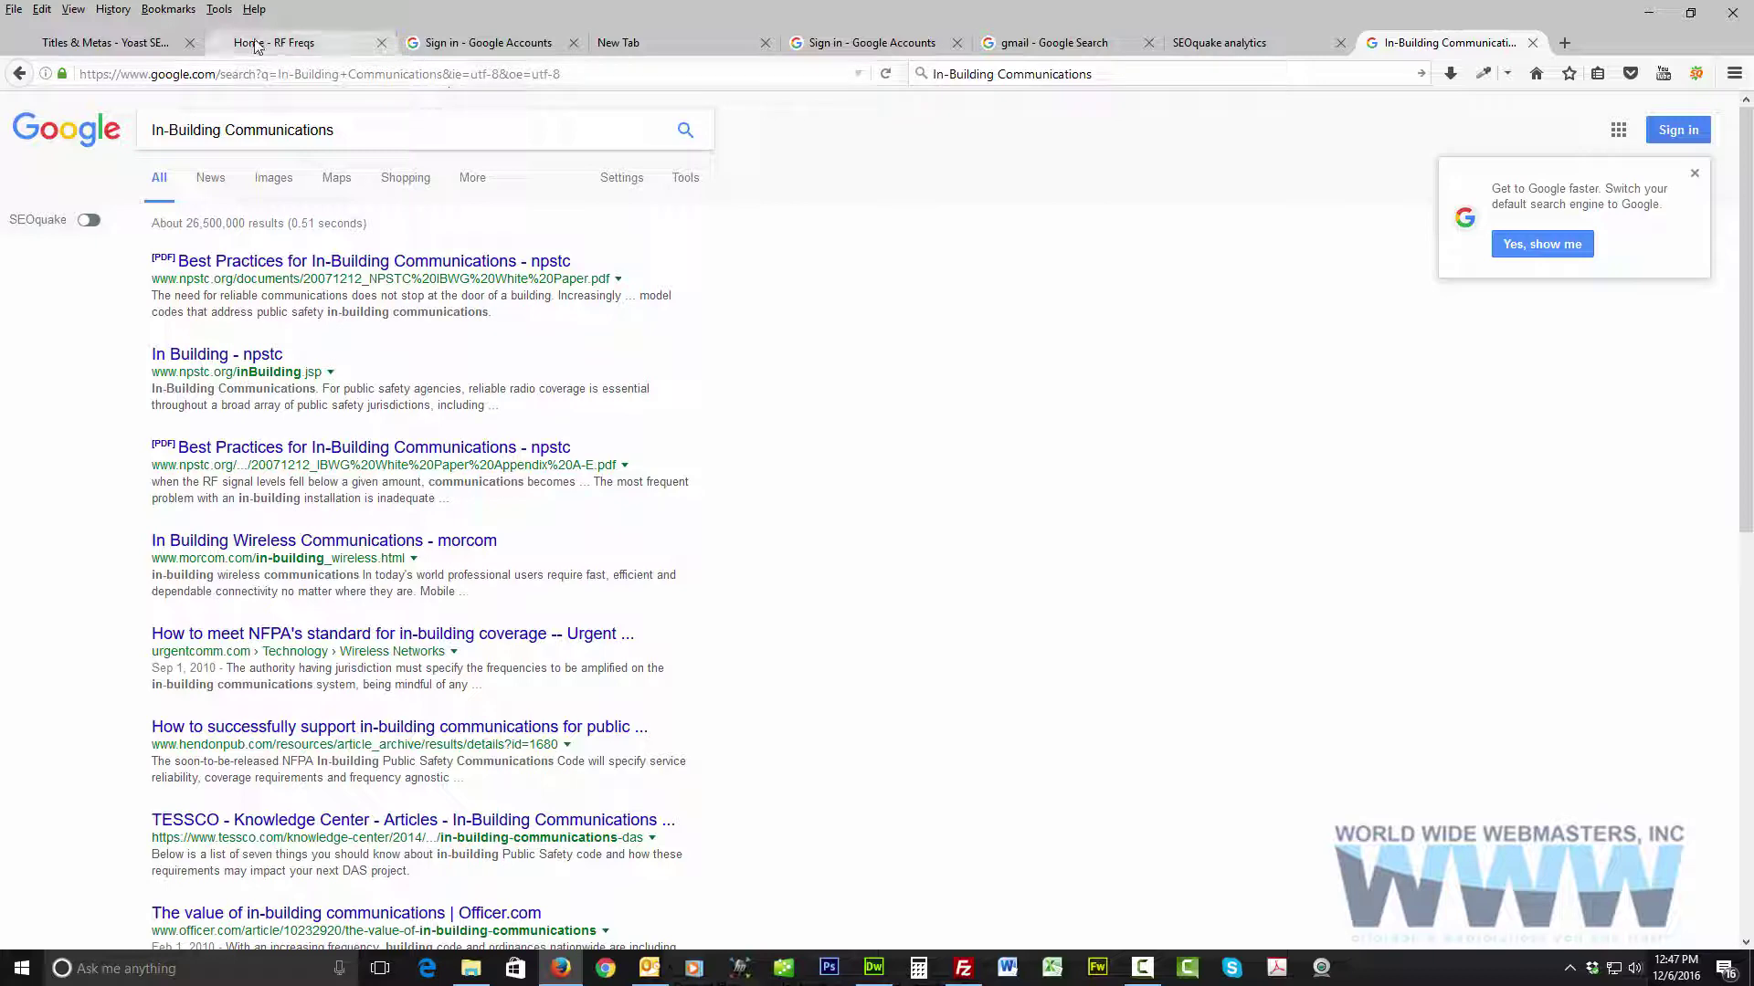
scroll(1047, 325, down, 3)
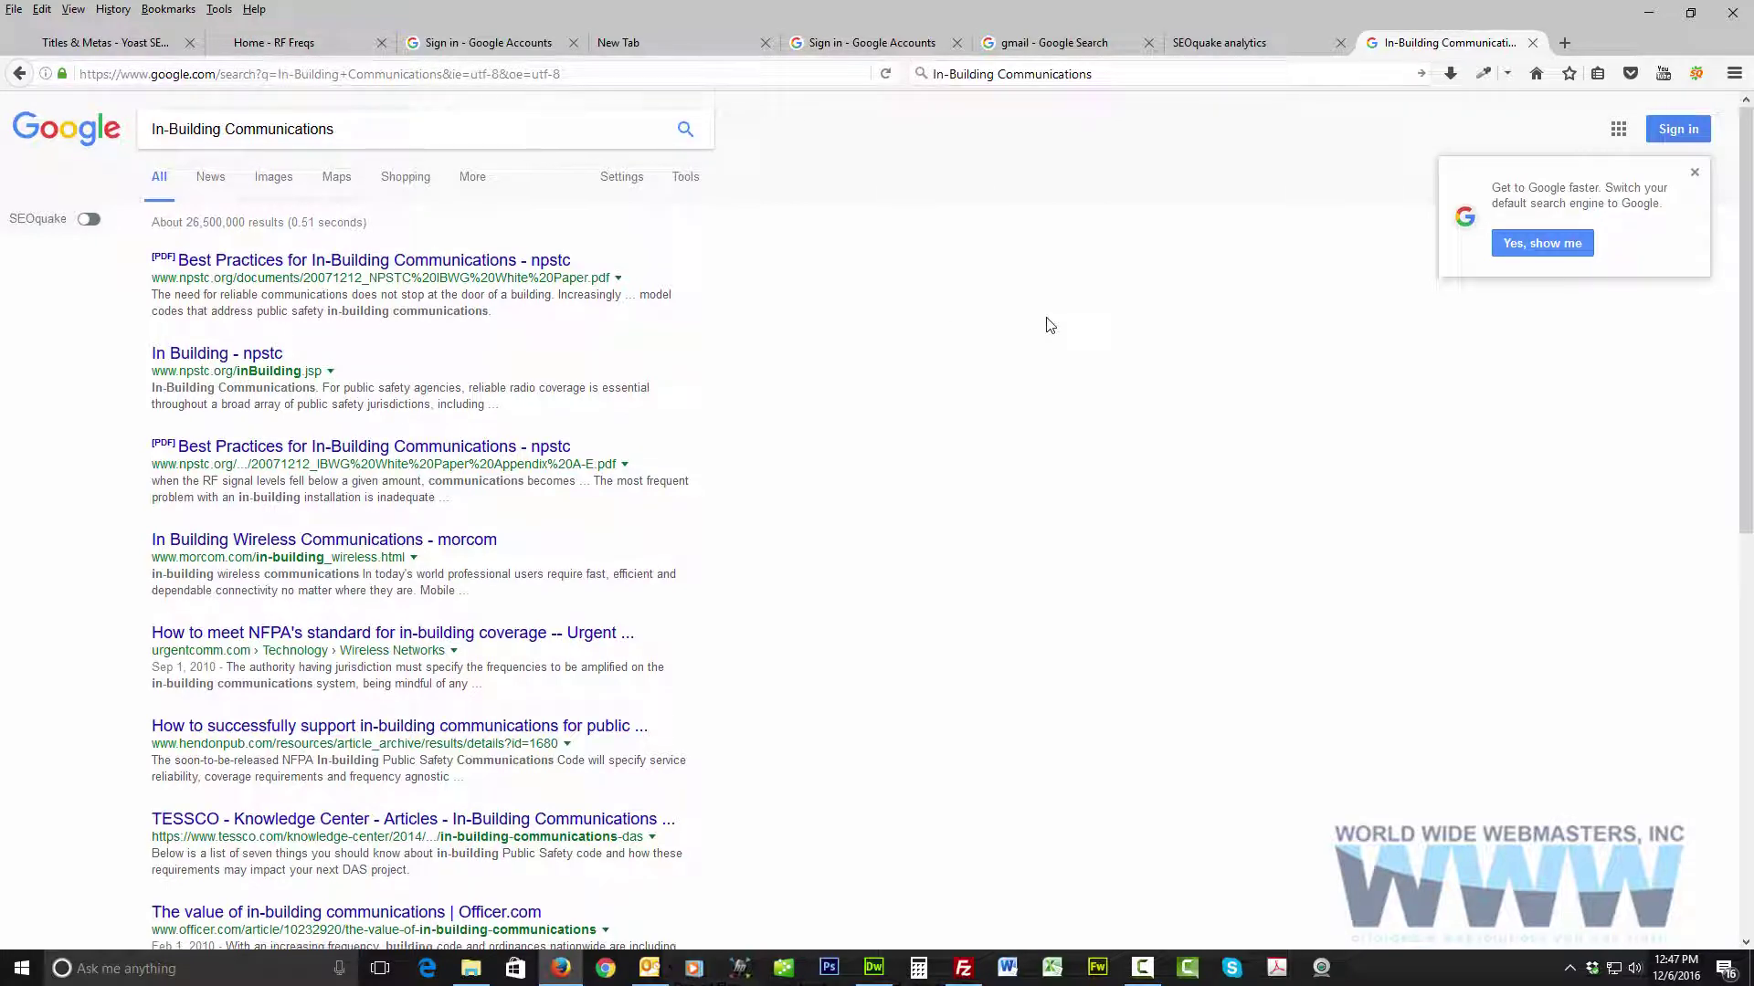
scroll(1049, 321, up, 4)
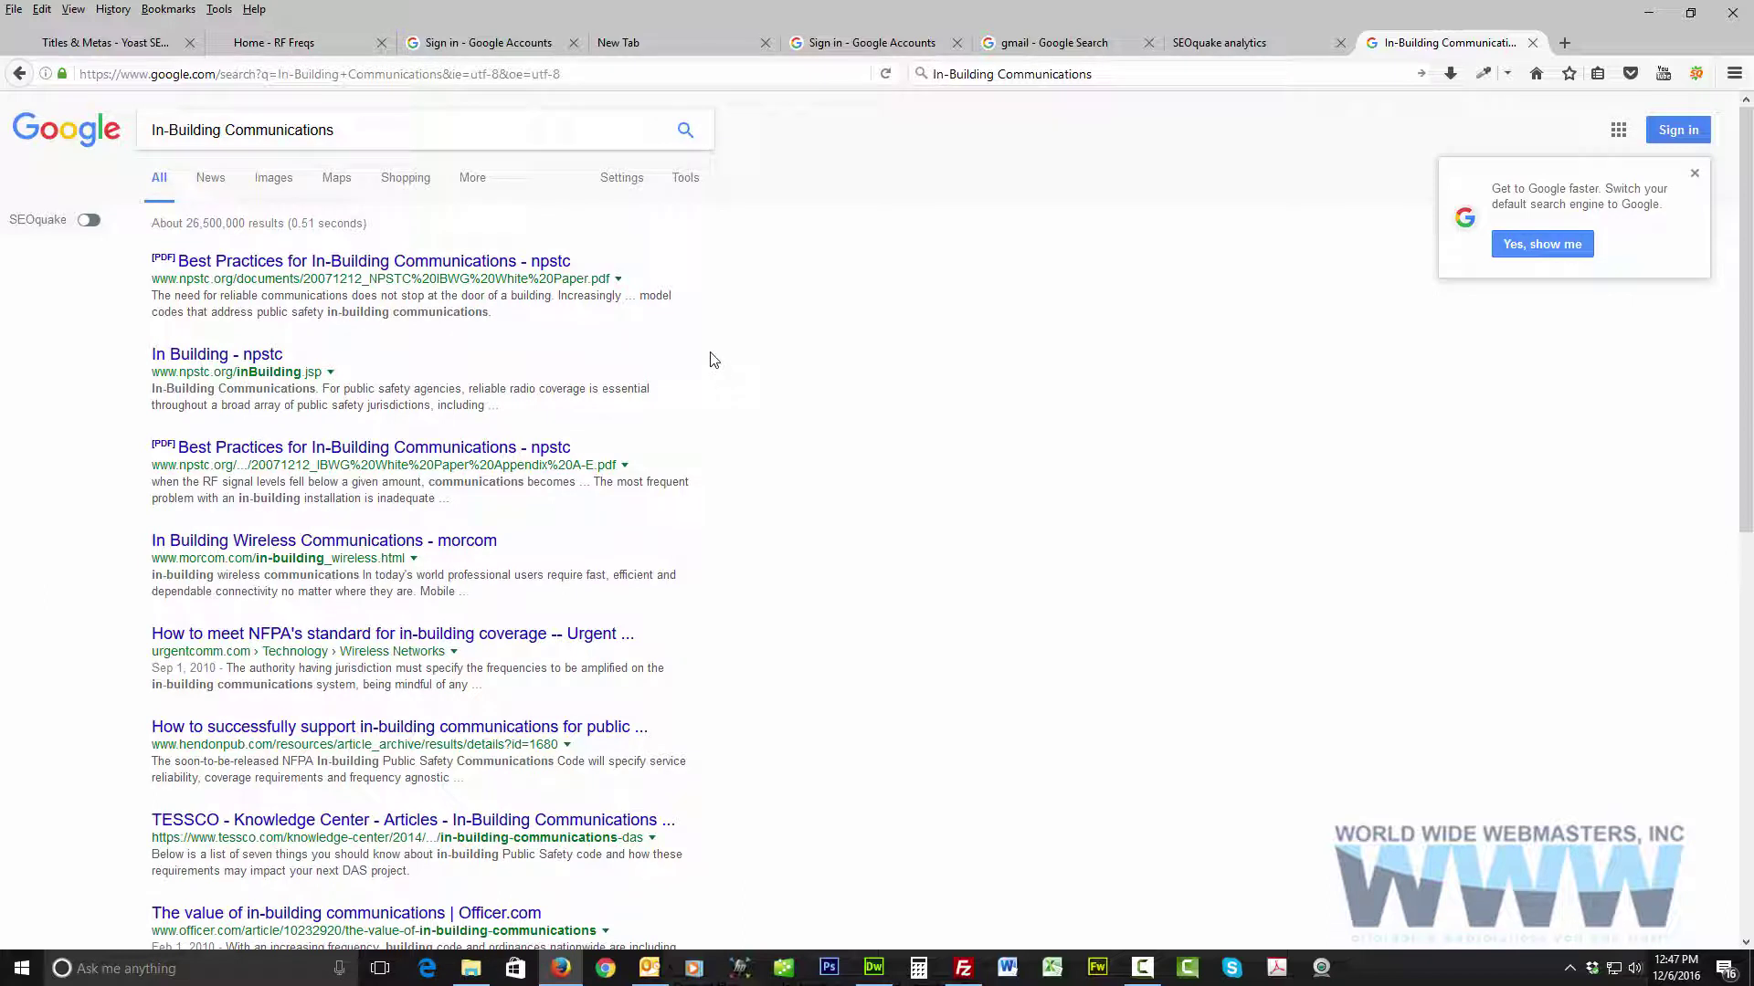
Step: Go back to the blank new-tab page and search Google for "In-Building Communications Michigan"
click(18, 73)
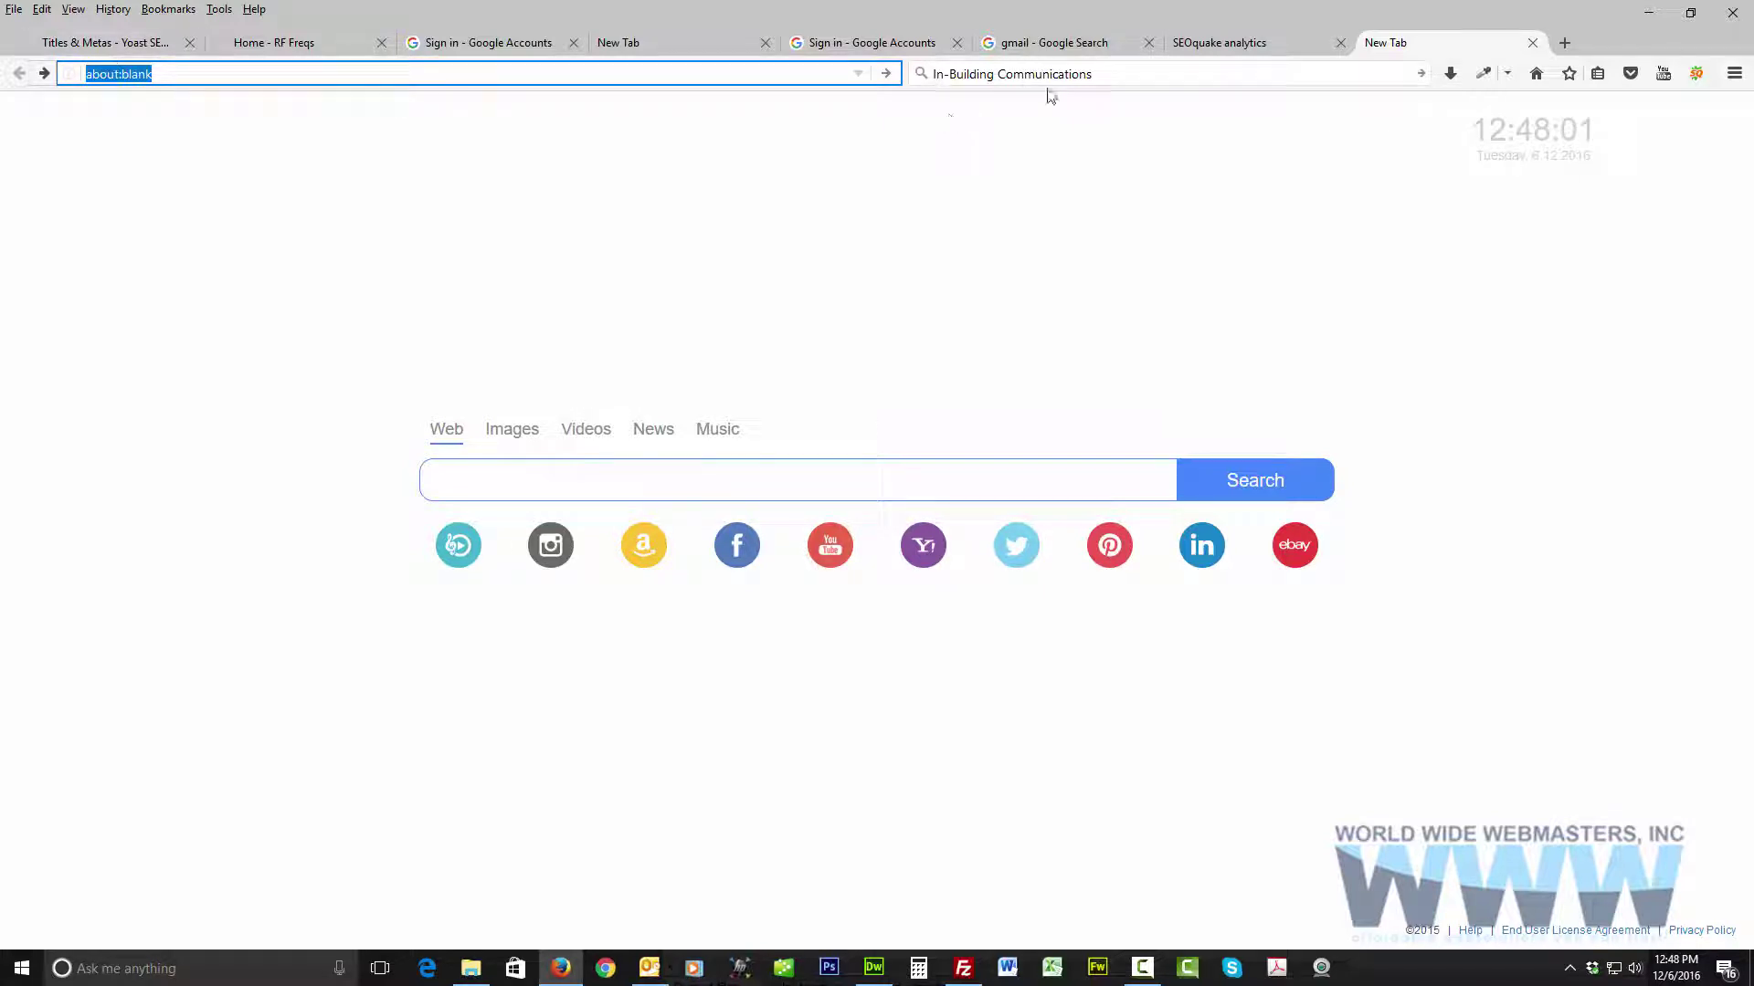
click(1110, 83)
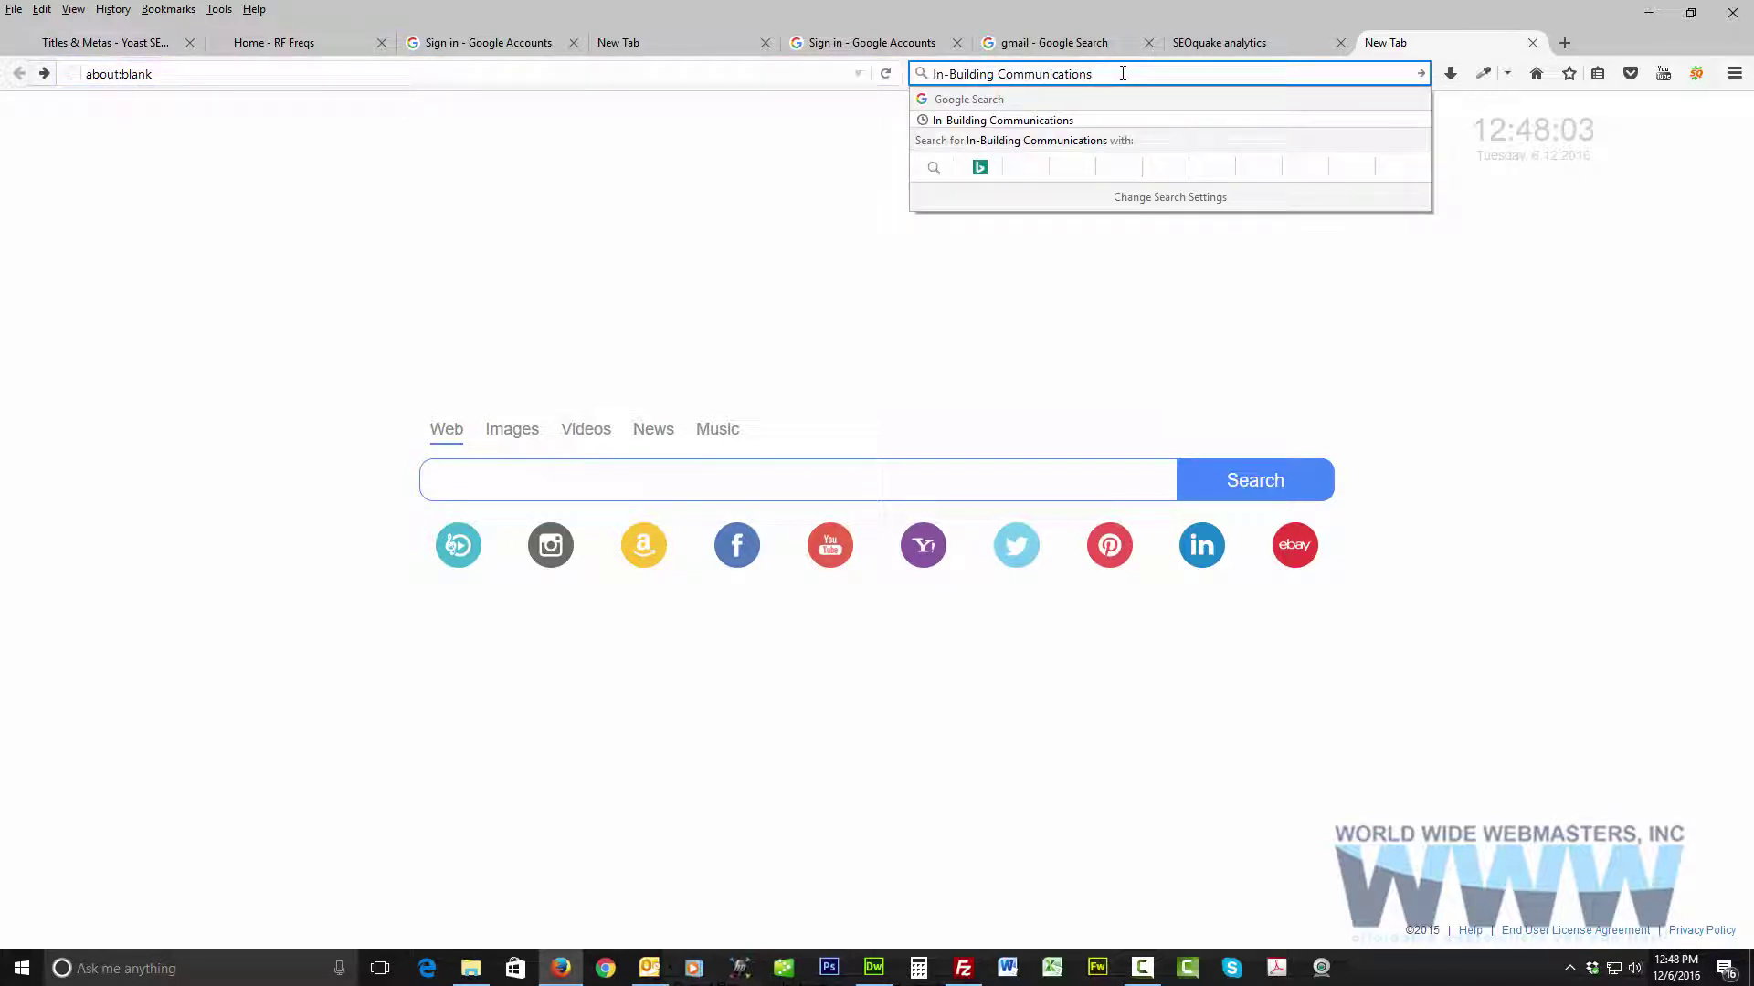
text(Michigan)
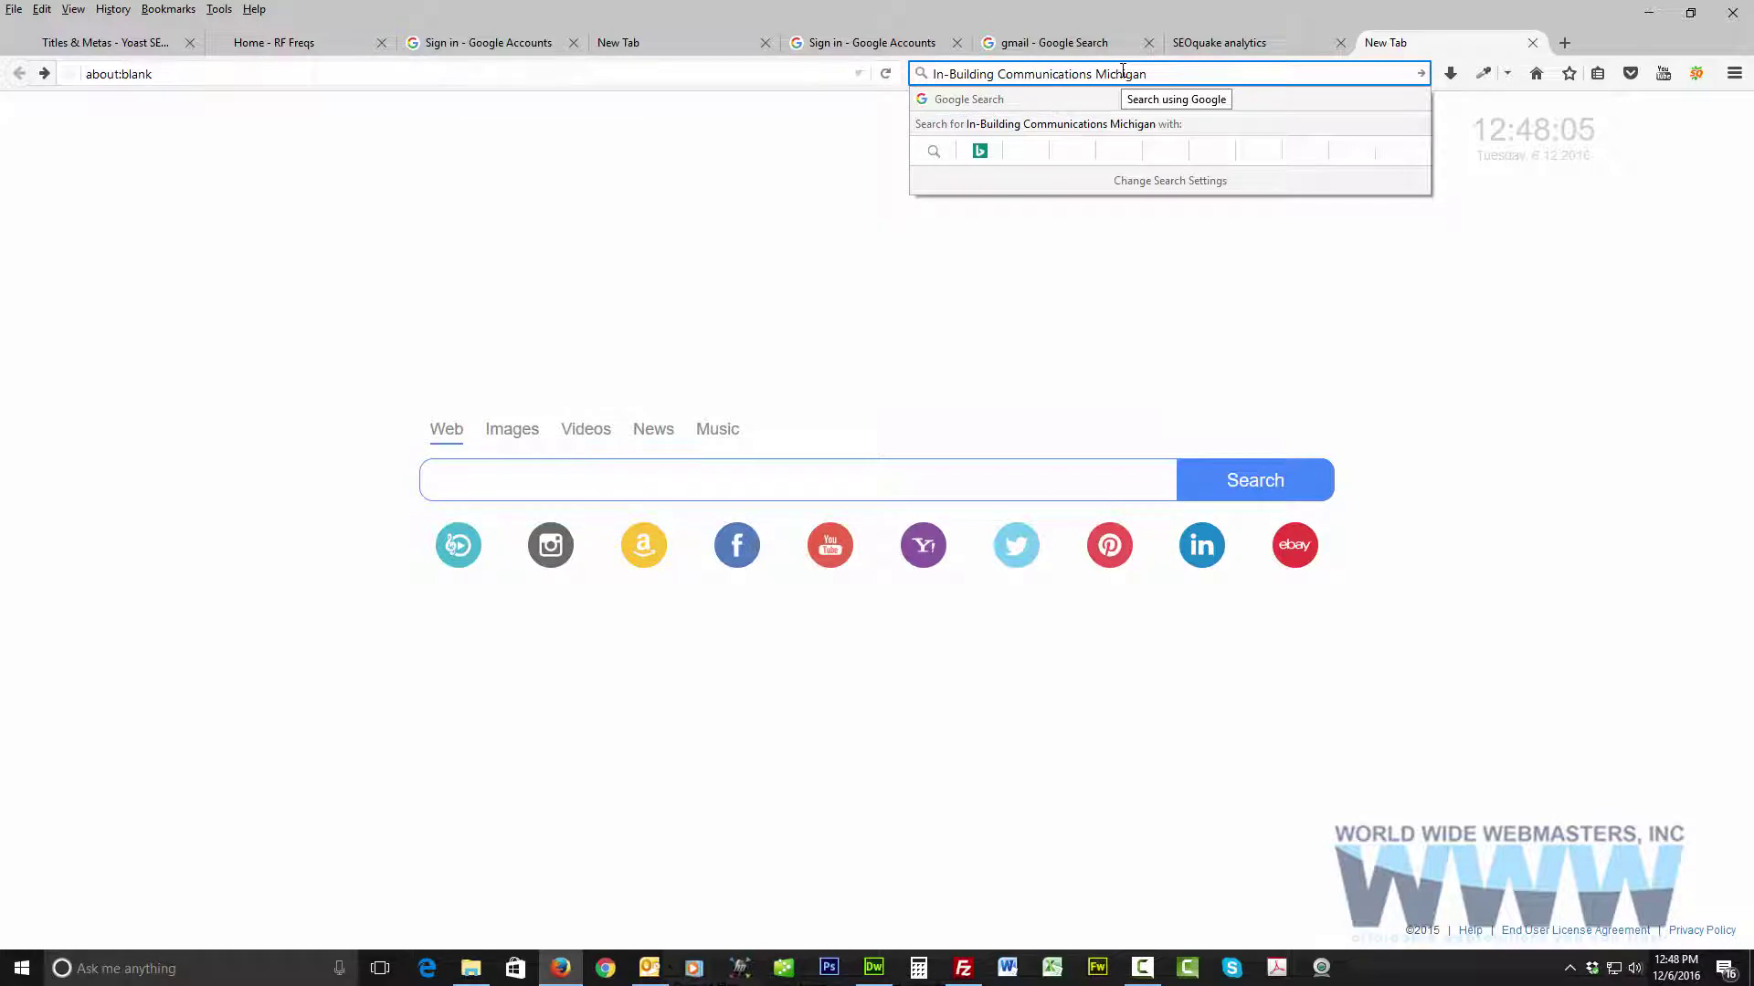
key(Return)
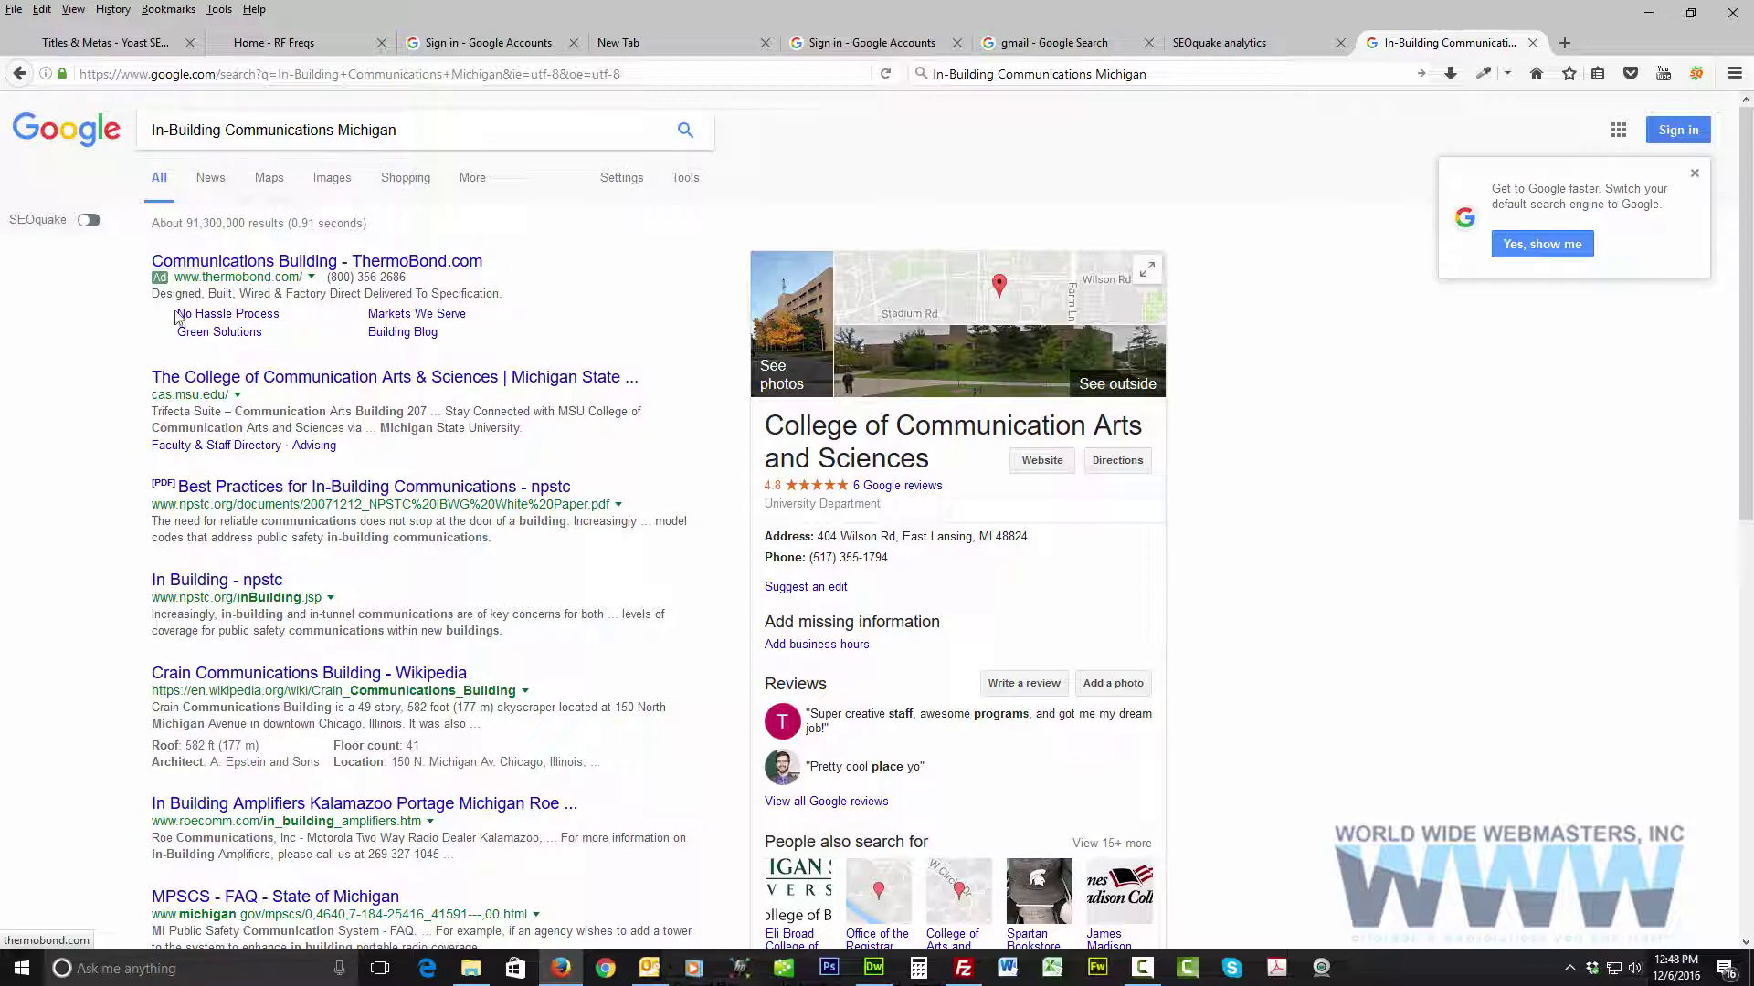
Step: Open the Communications Building - ThermoBond.com ad in a new tab and switch to that tab
right_click(300, 262)
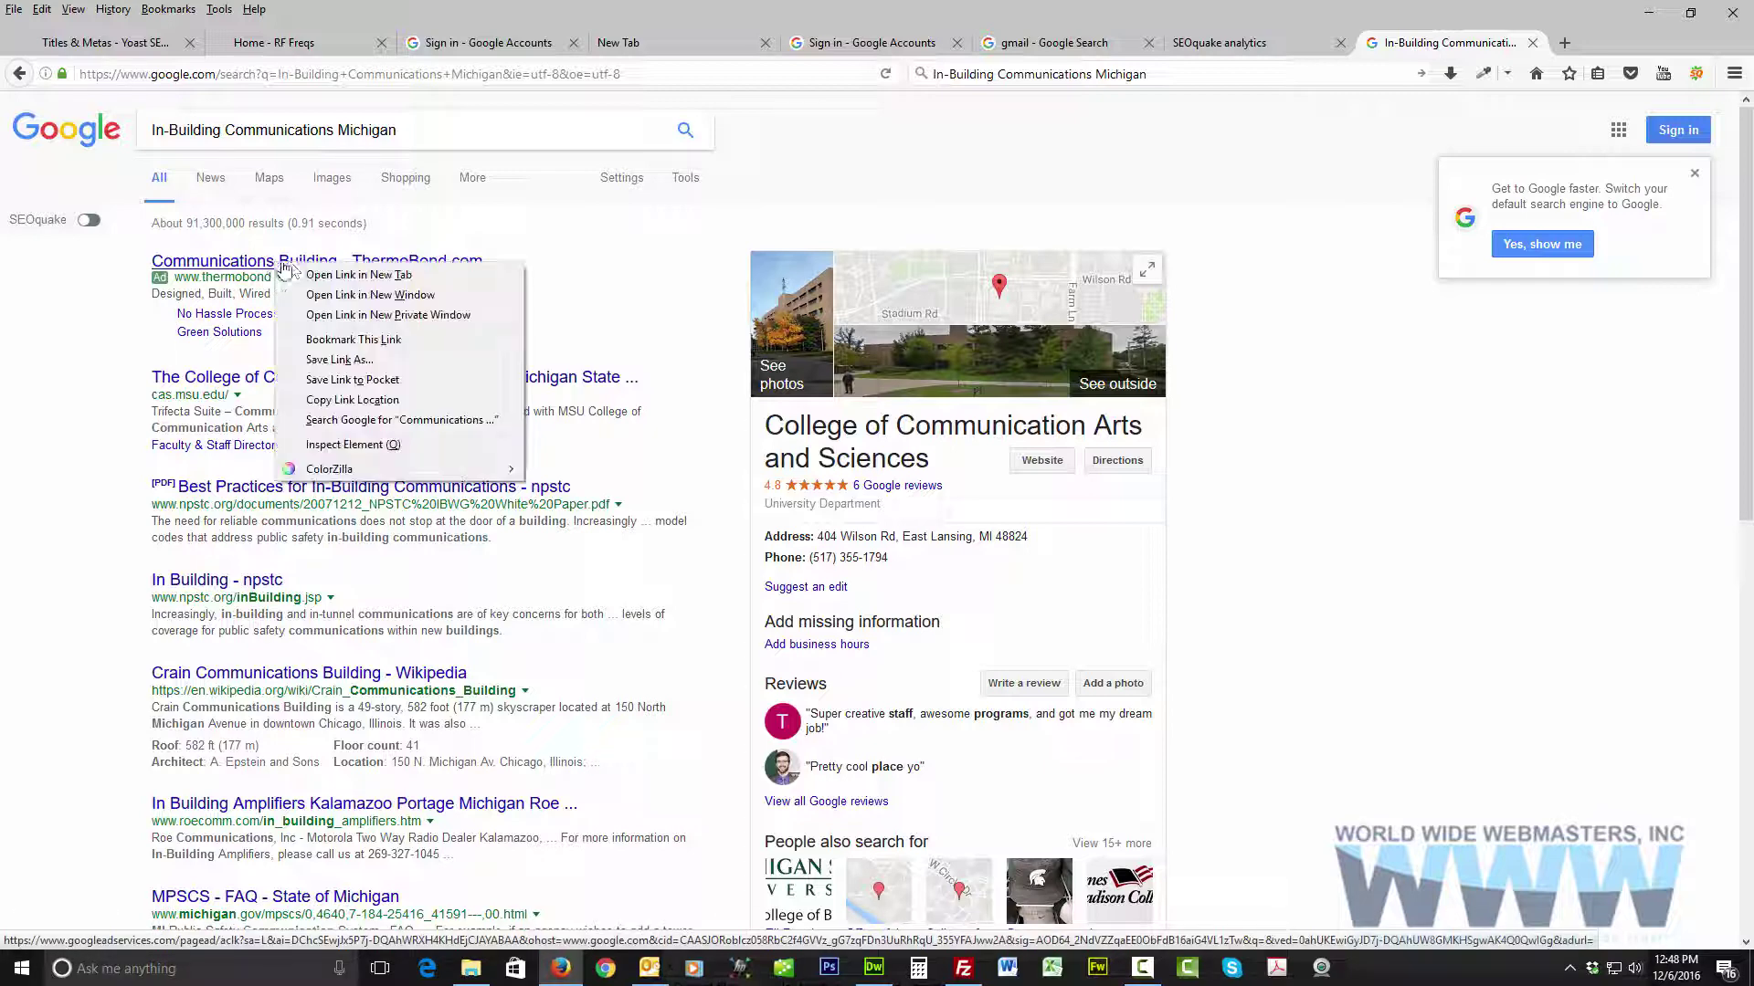
click(333, 276)
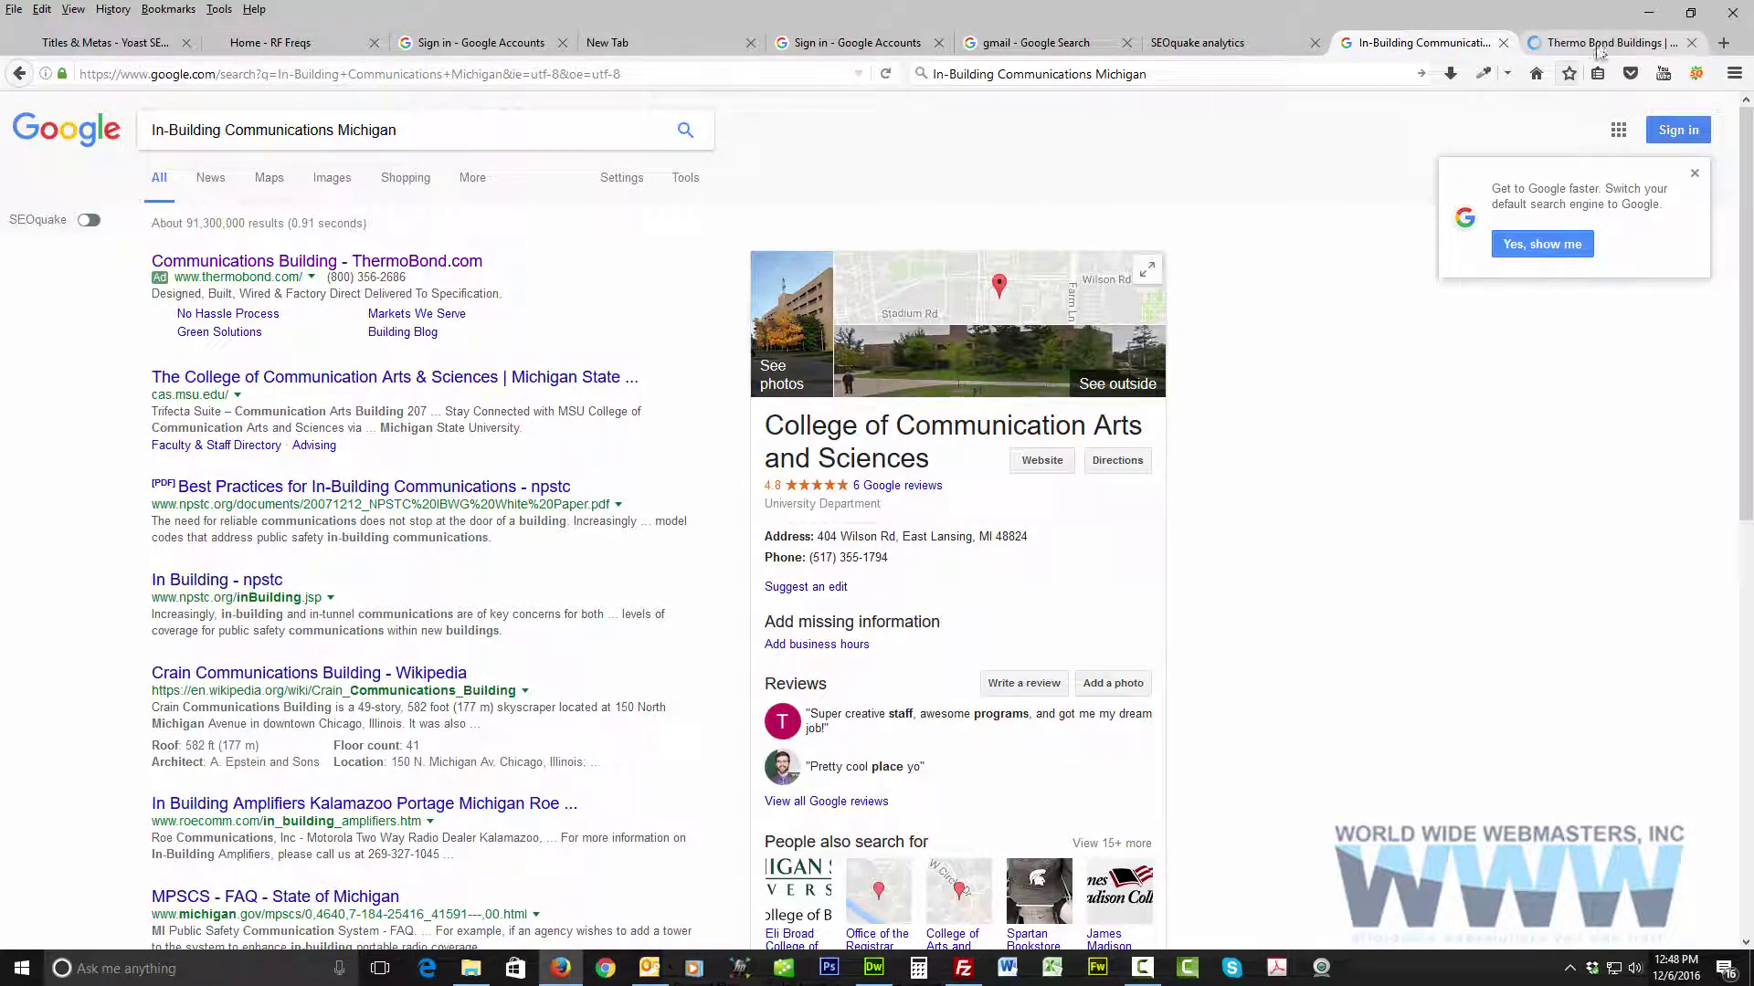
click(1599, 46)
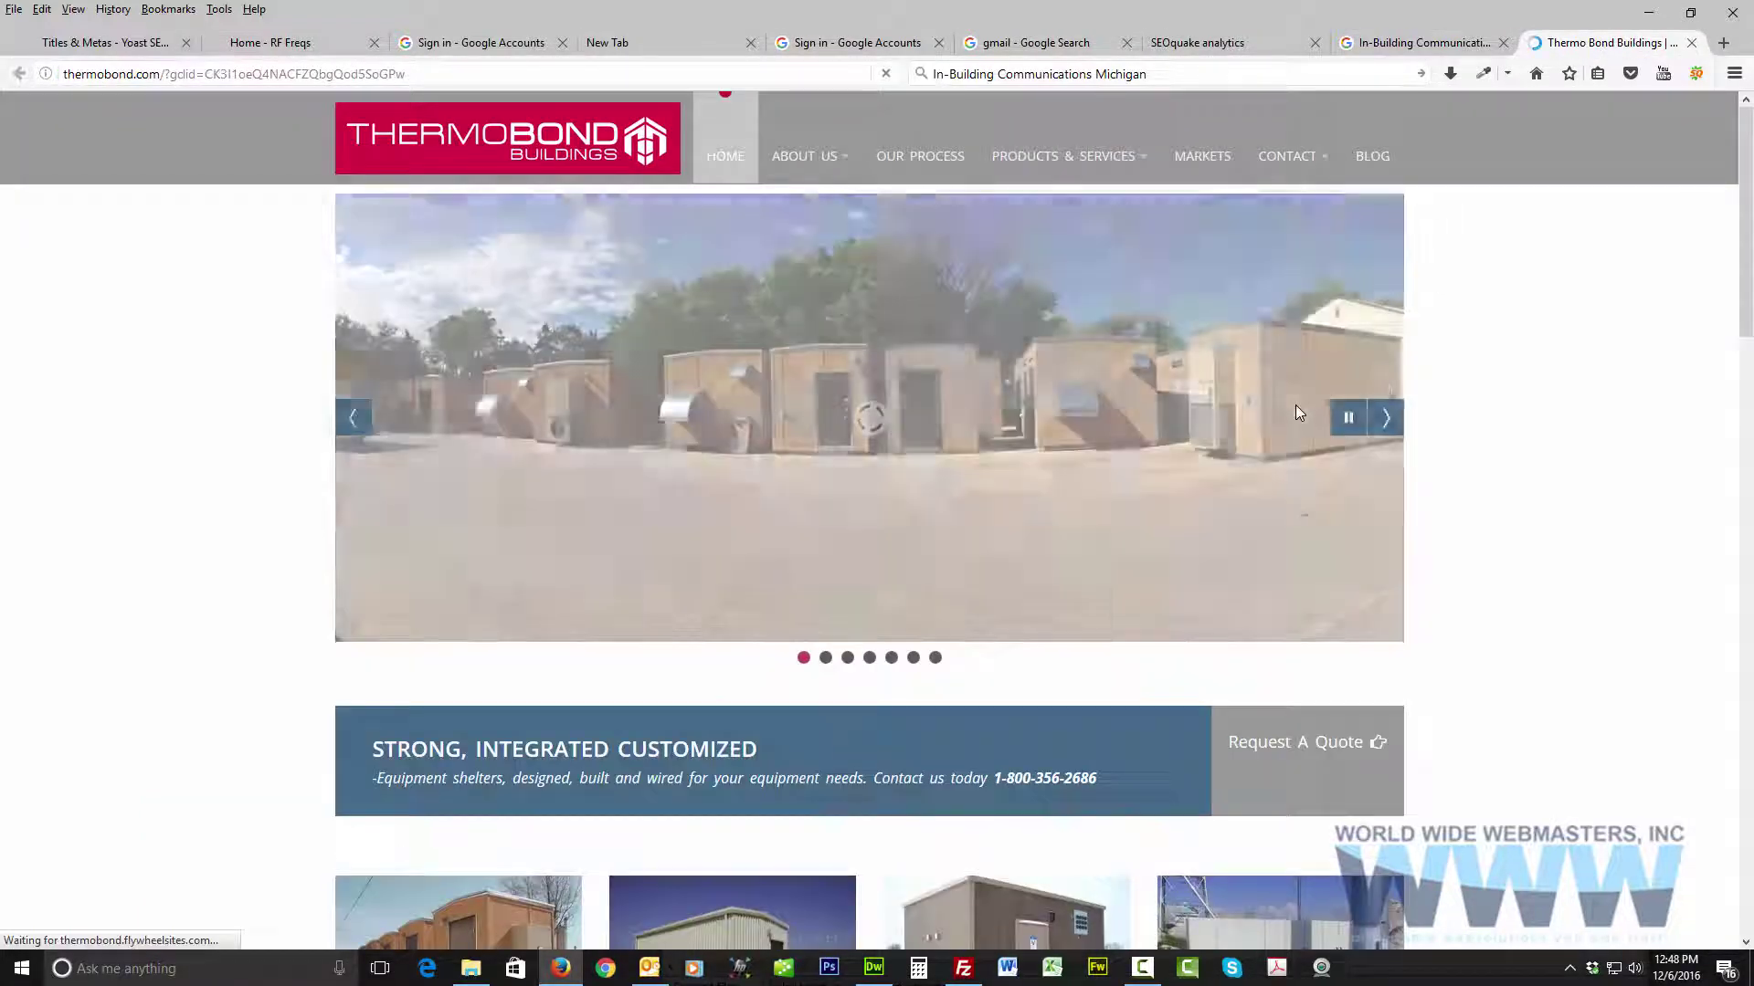
Step: Look through the Thermo Bond Buildings home page and return to the In-Building Communications Michigan results
scroll(1520, 508, down, 1)
scroll(1520, 507, down, 6)
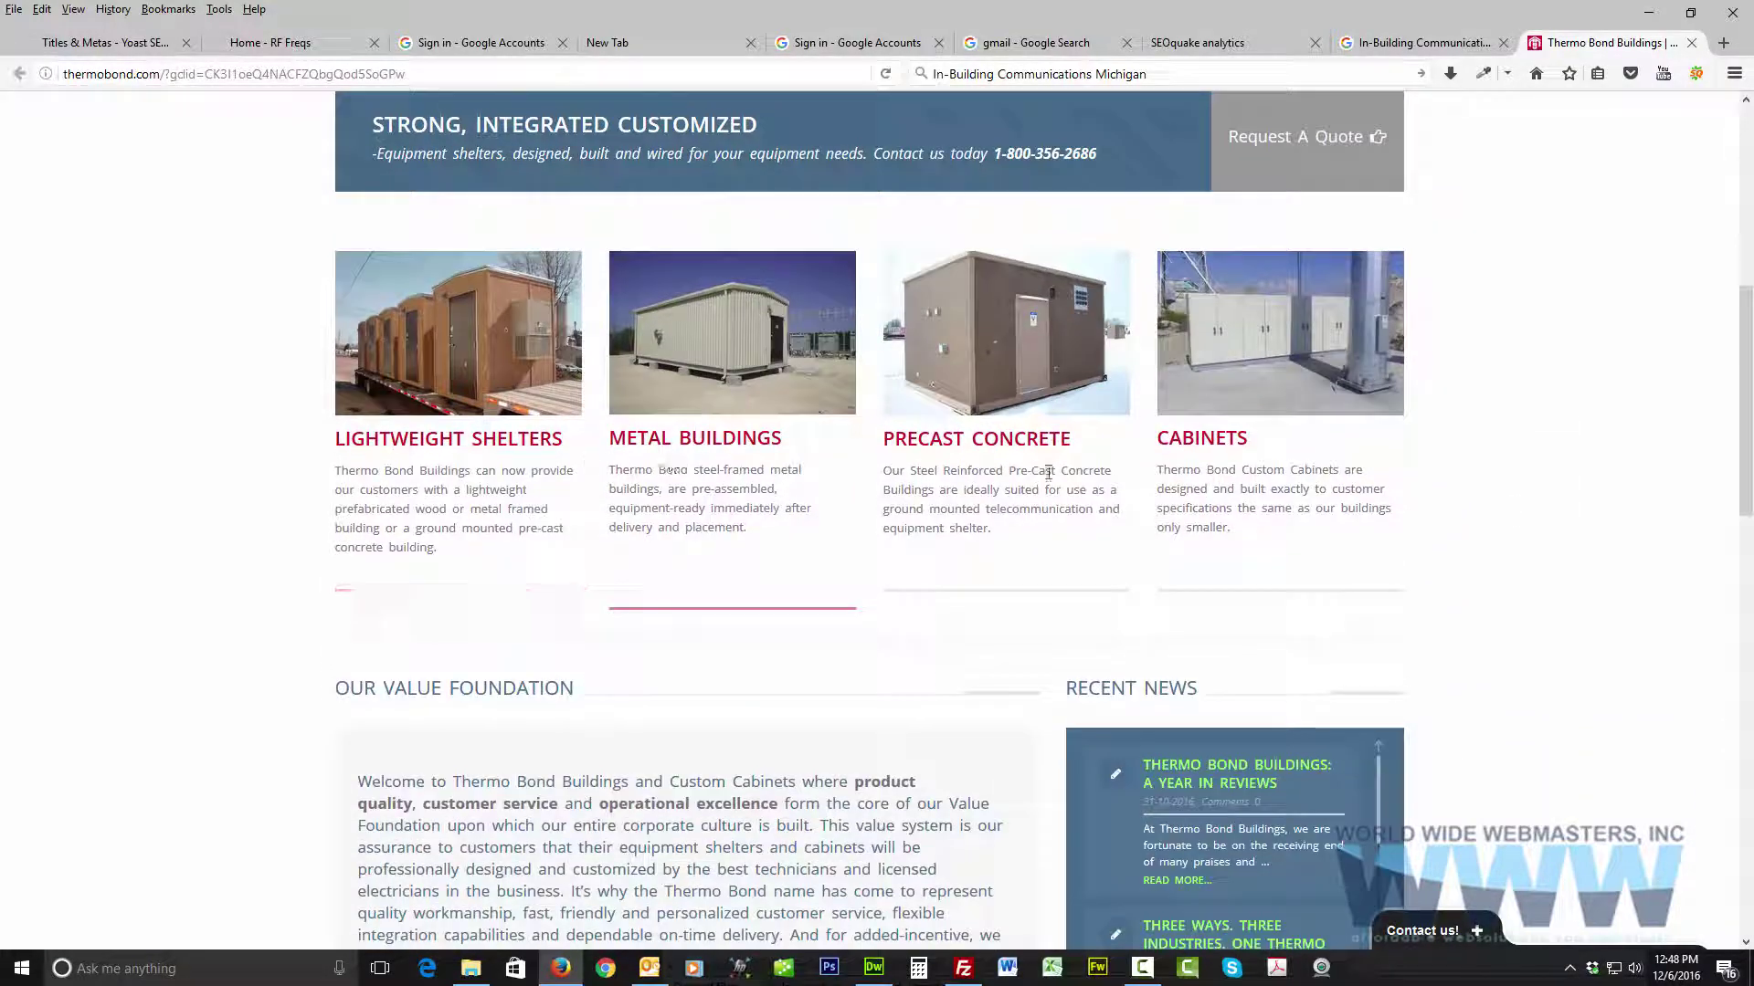
scroll(1592, 485, down, 5)
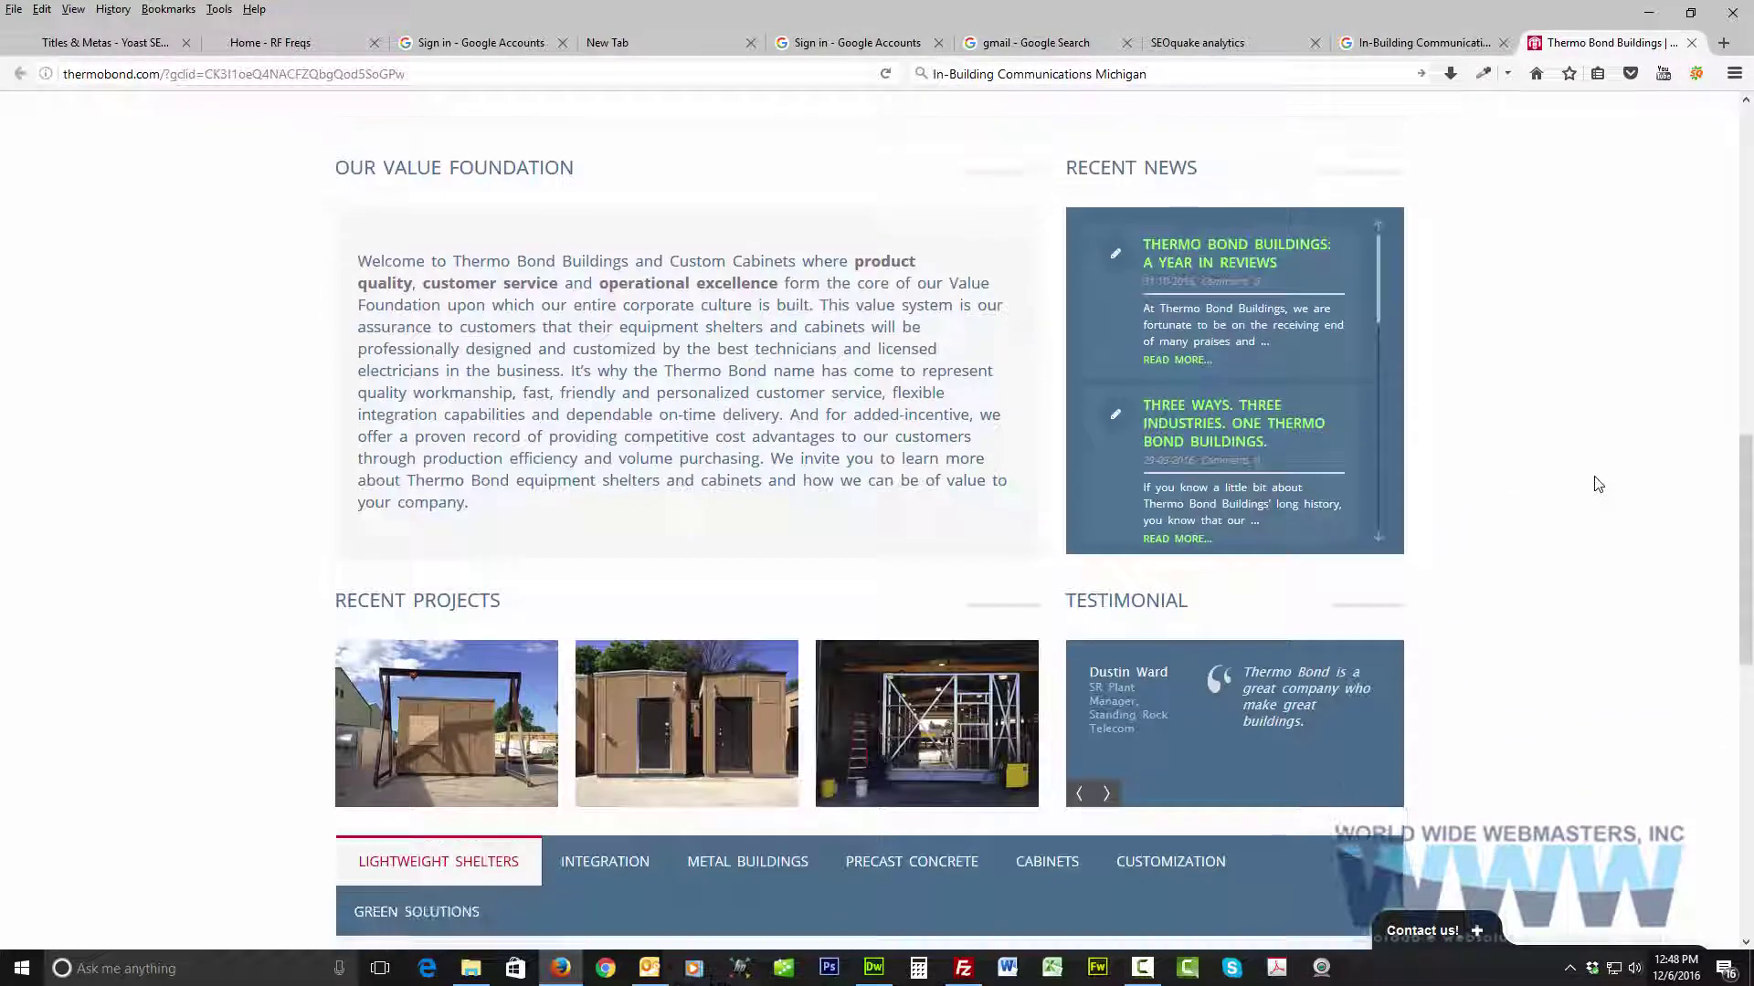
scroll(1597, 484, down, 3)
scroll(1597, 484, up, 15)
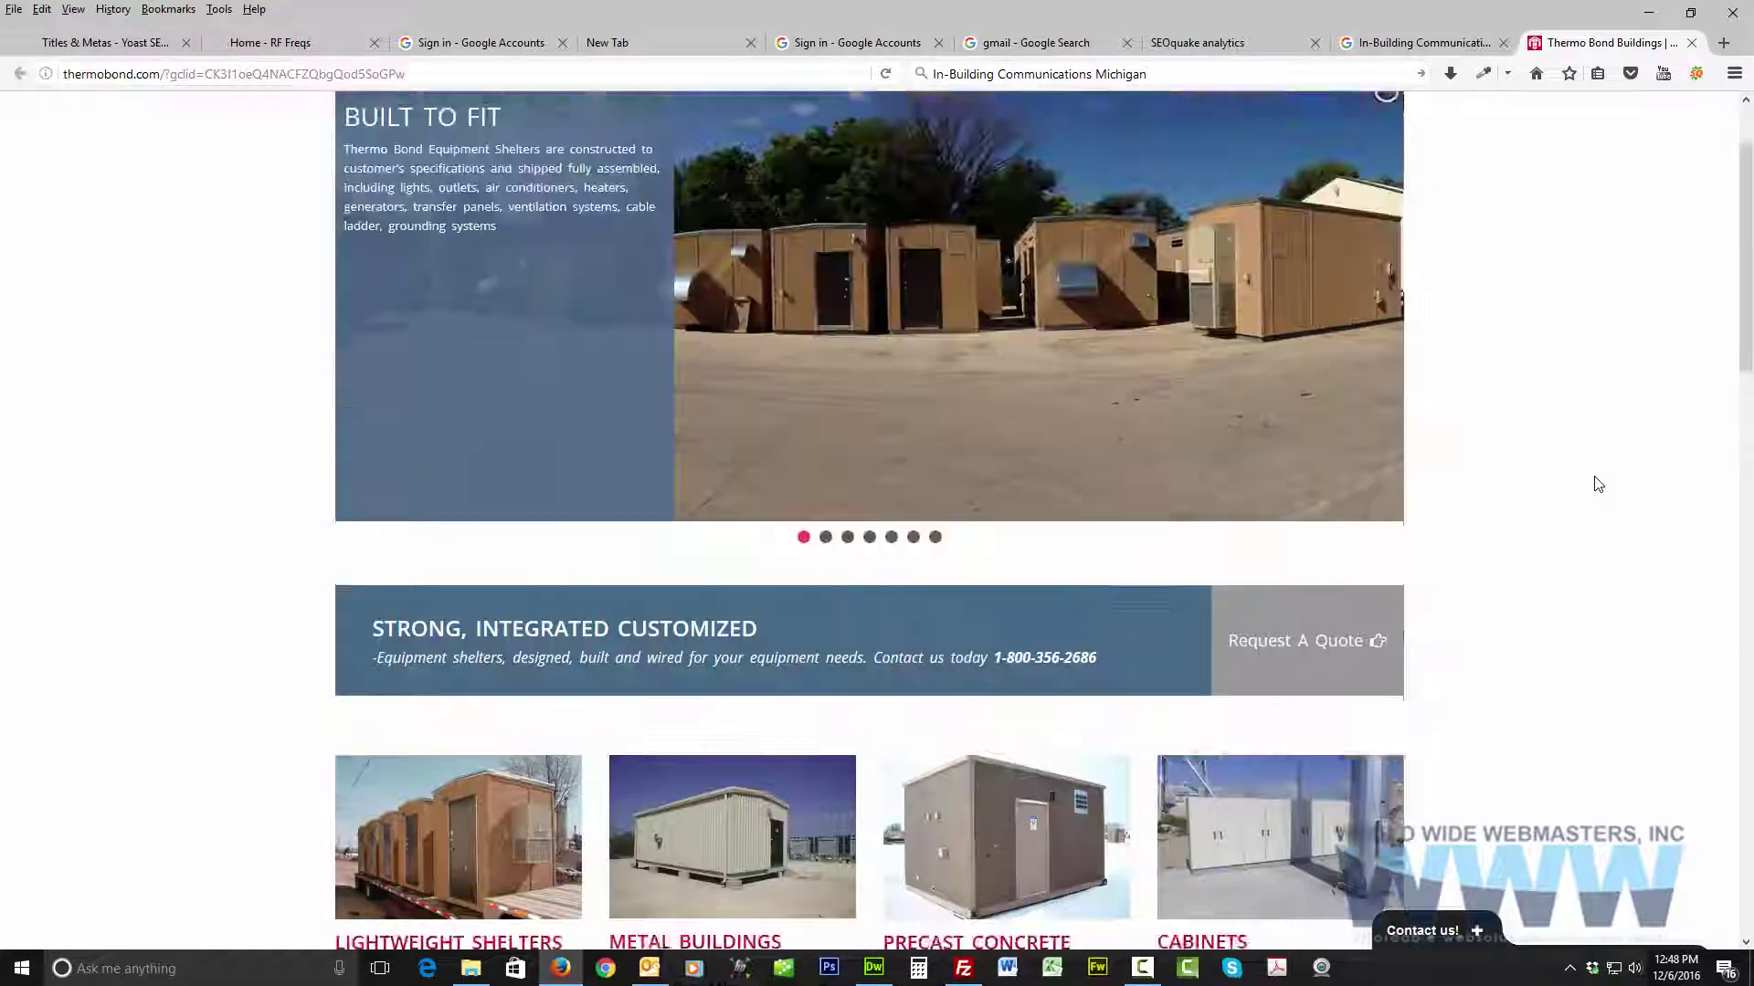
click(1411, 50)
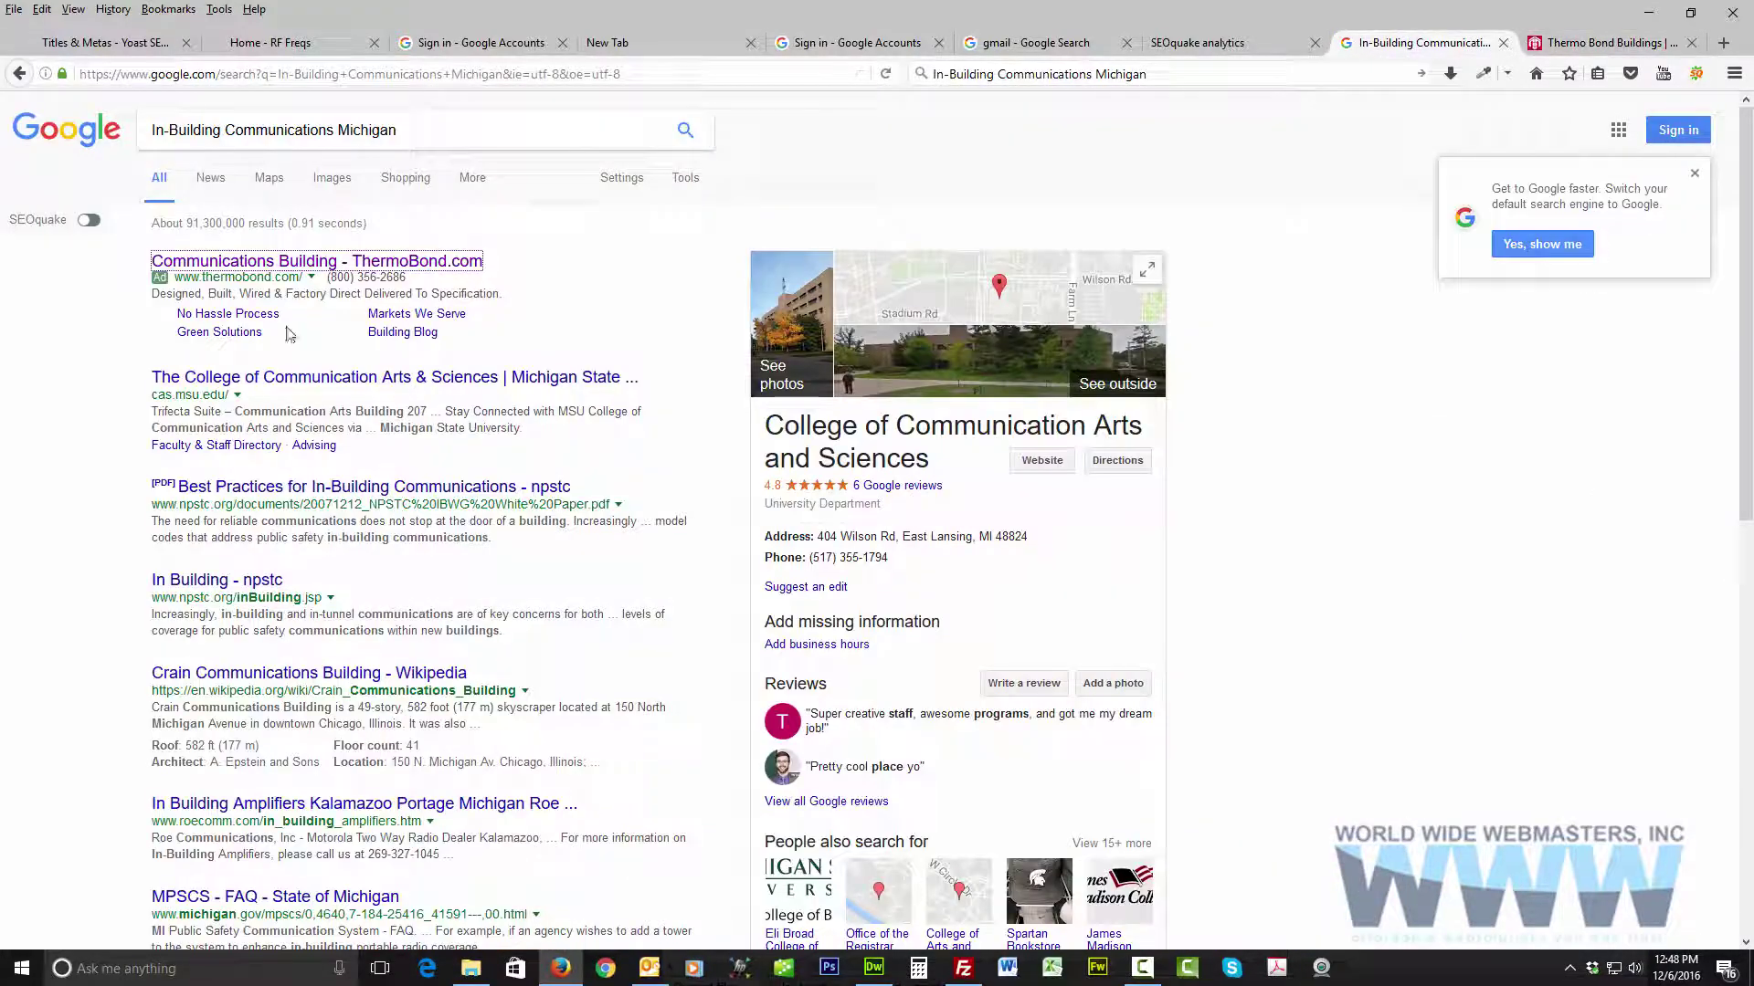
Step: Compare the ThermoBond ad with the Michigan search results, highlighting "Communications Building" in the ad's title
click(143, 265)
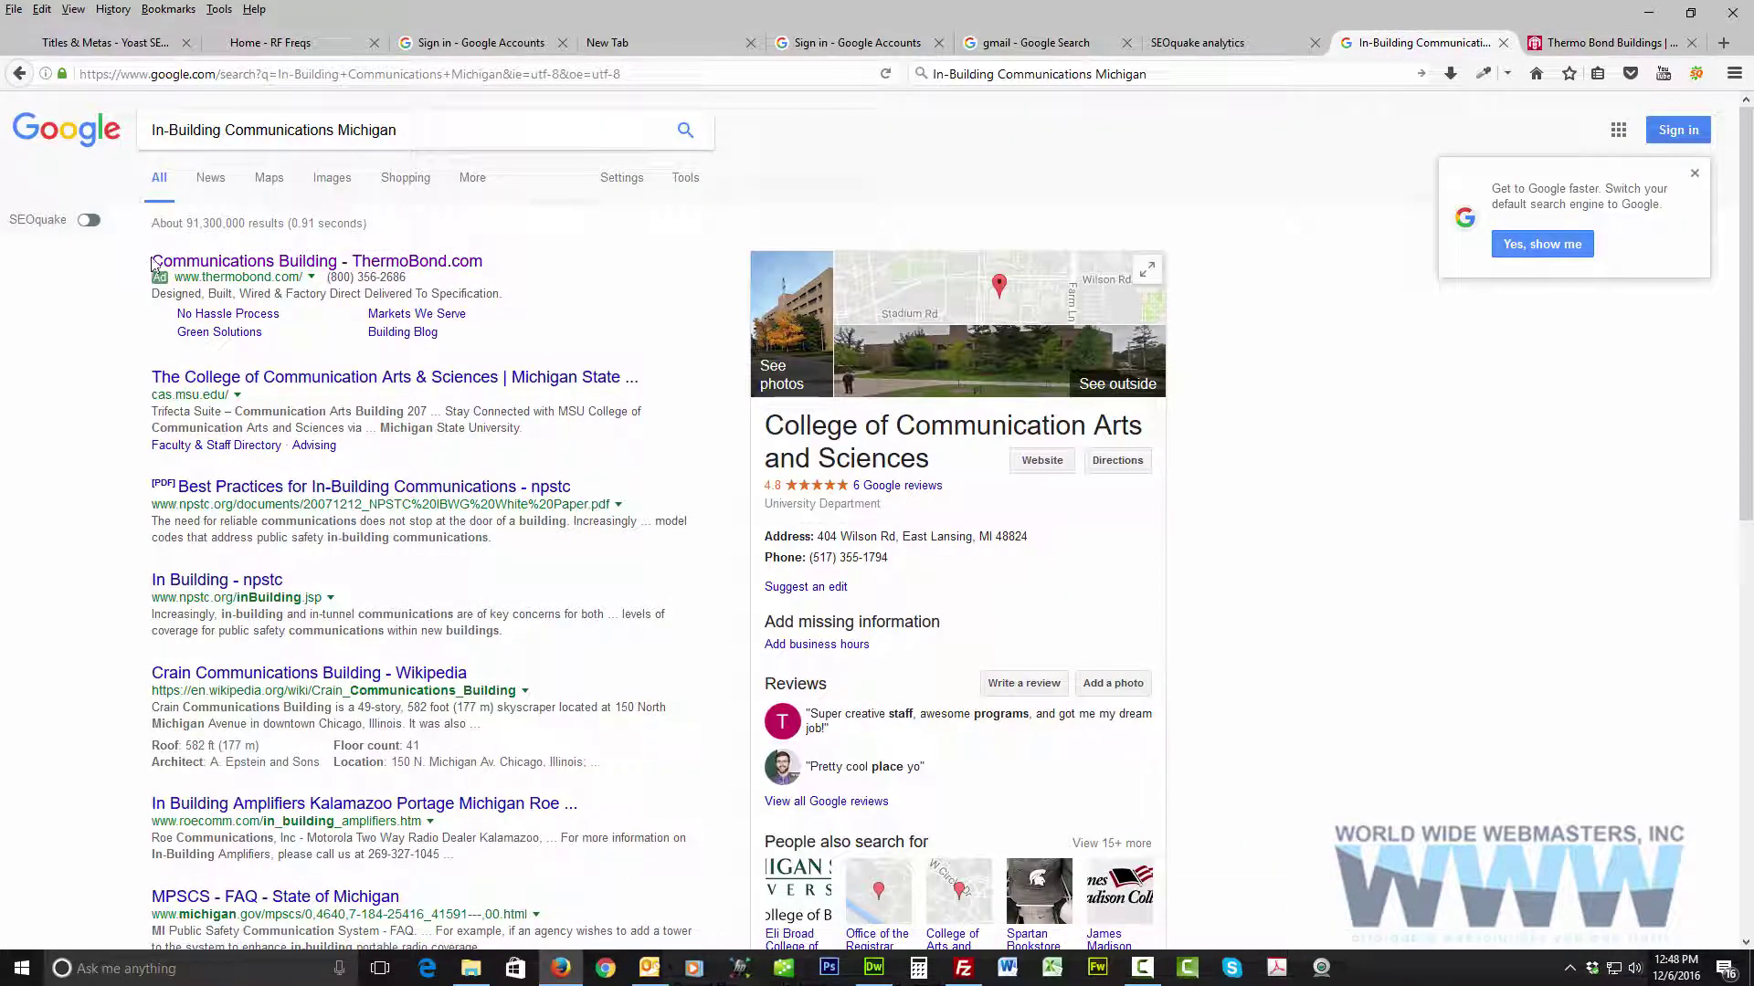
drag(152, 264, 337, 263)
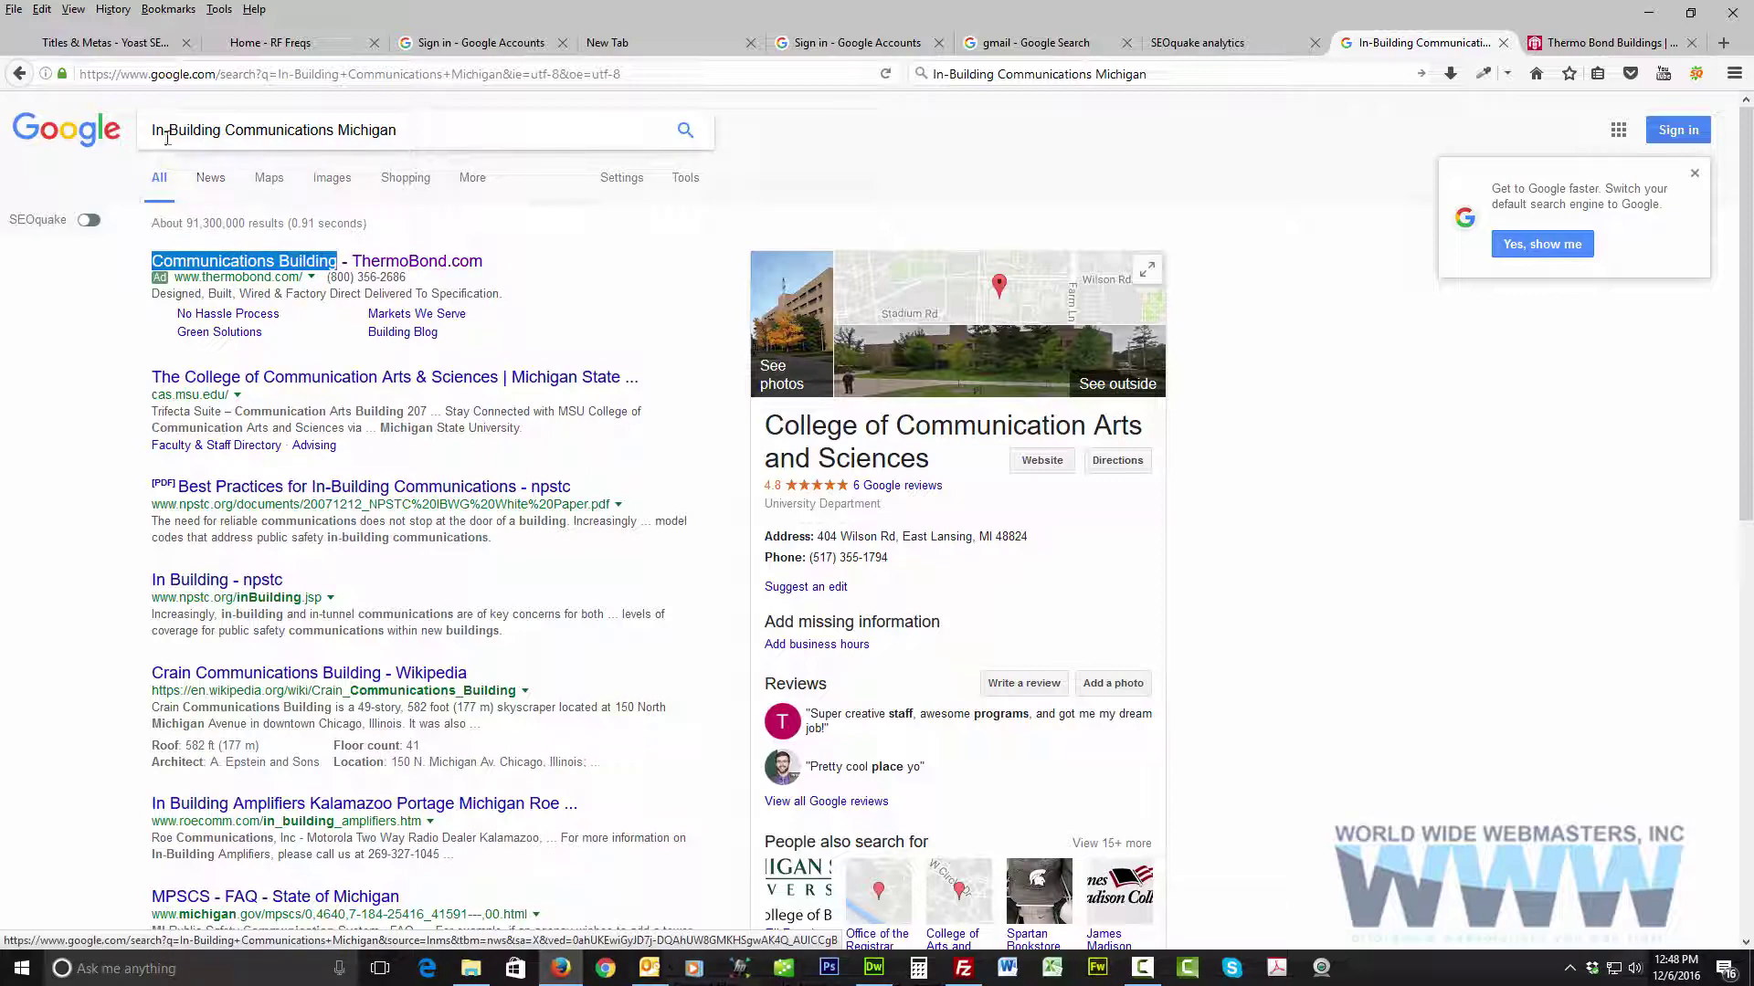
click(104, 359)
scroll(103, 359, down, 10)
scroll(102, 359, up, 10)
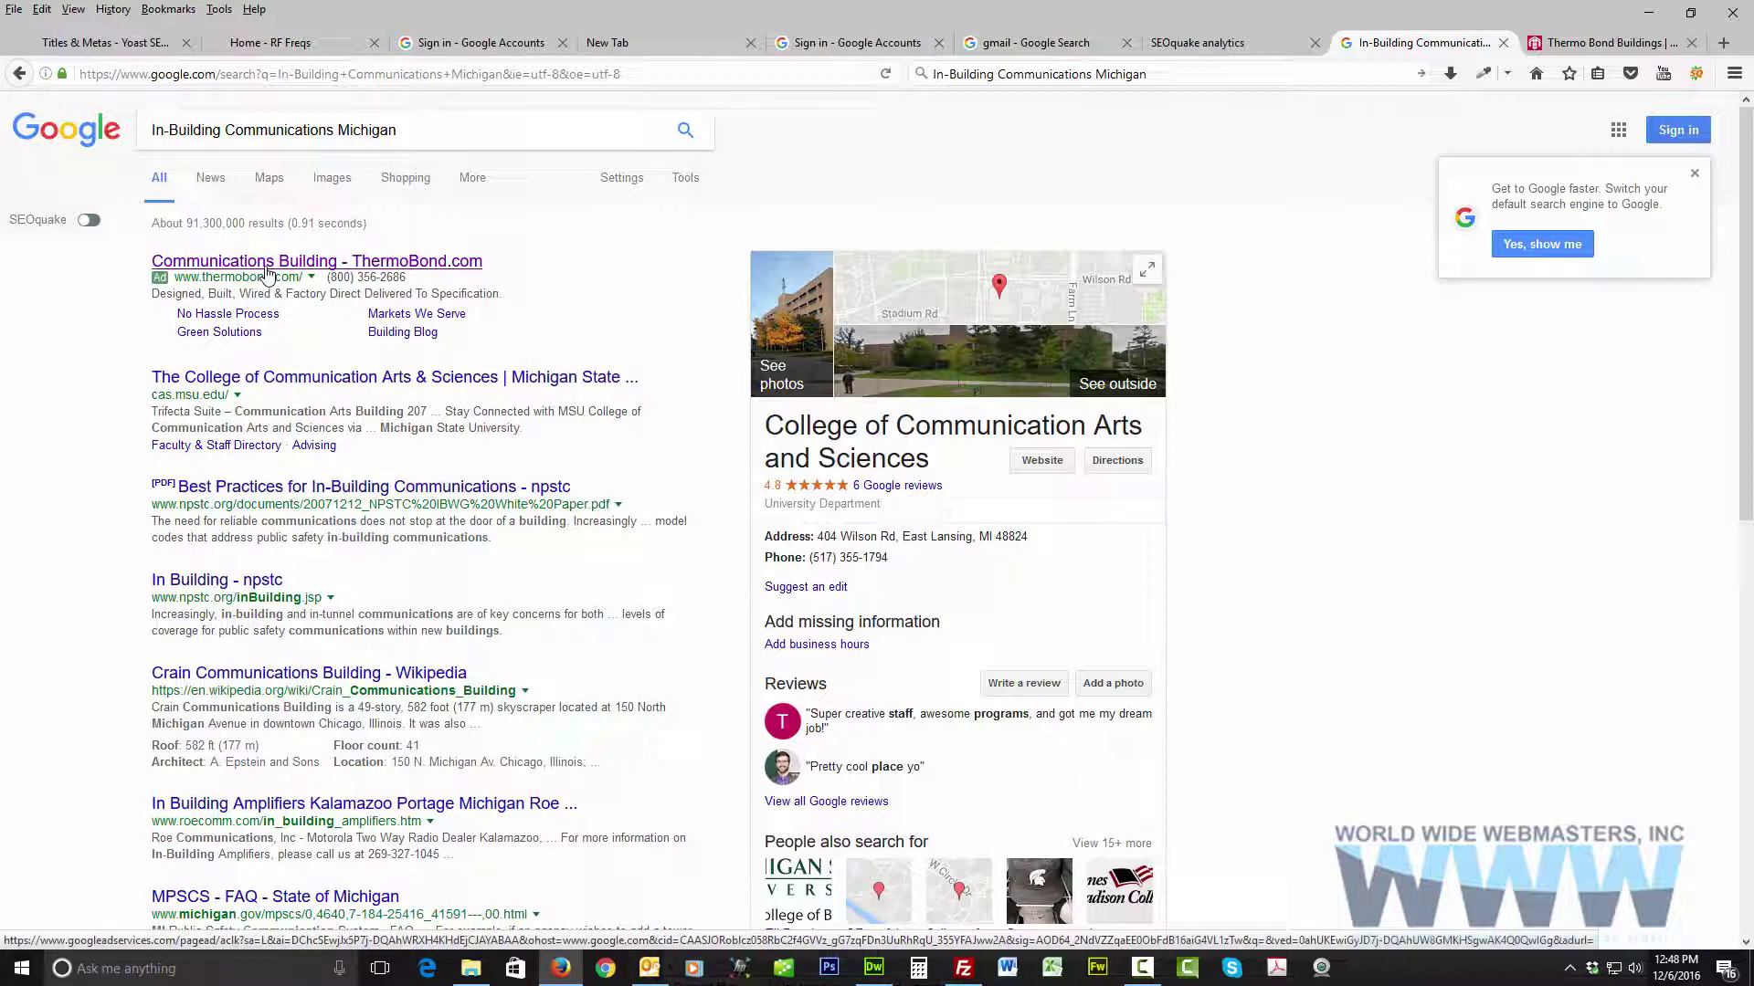
drag(149, 263, 337, 270)
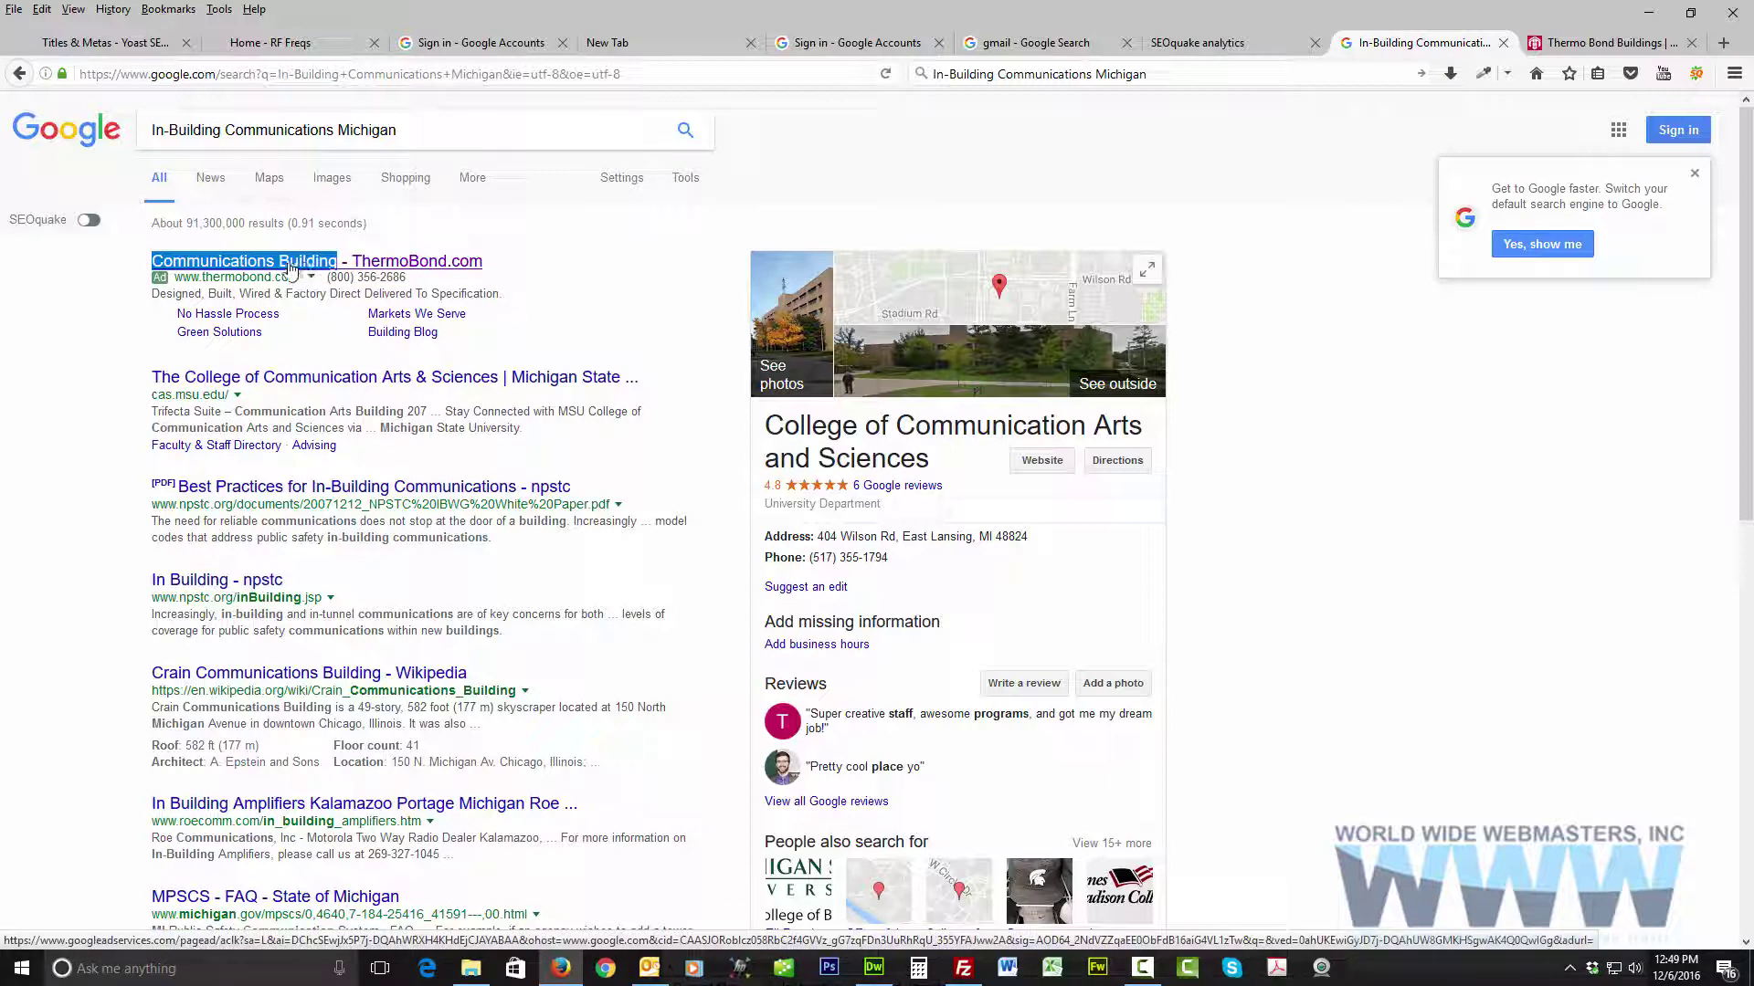
click(82, 268)
Step: Look through the remaining Michigan results and highlight "In-Building Communications" in the browser's search query
scroll(101, 319, down, 2)
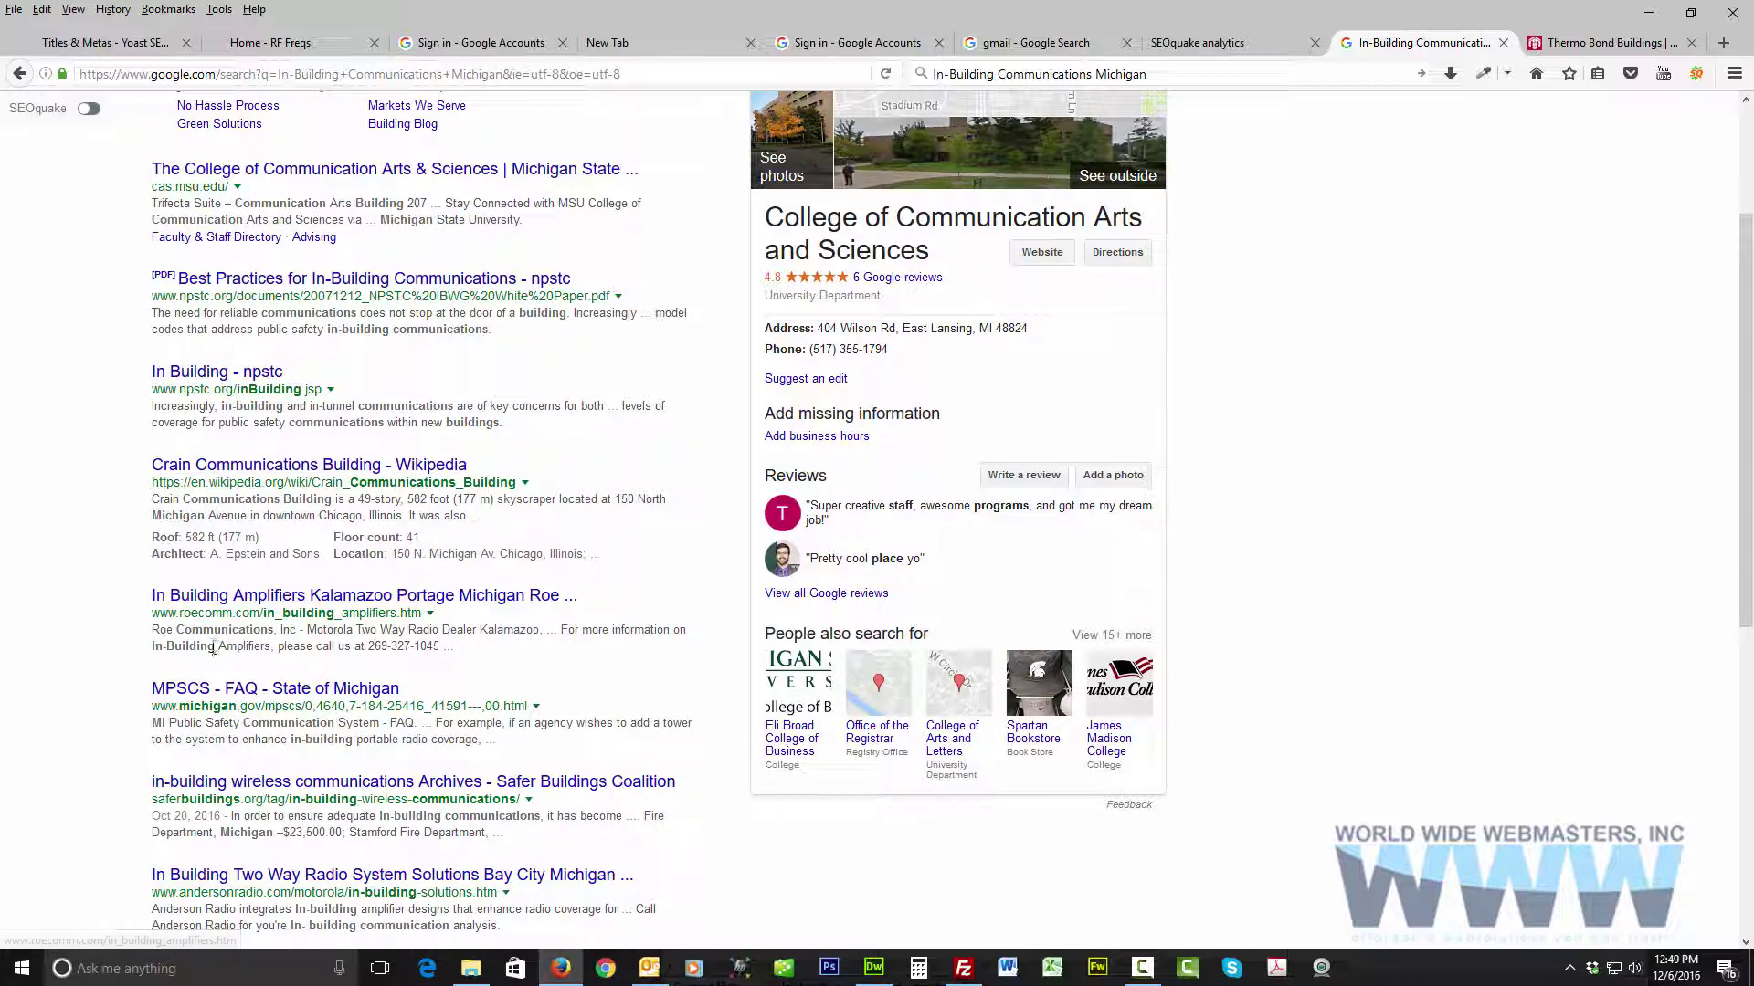
scroll(203, 754, down, 2)
scroll(203, 704, down, 1)
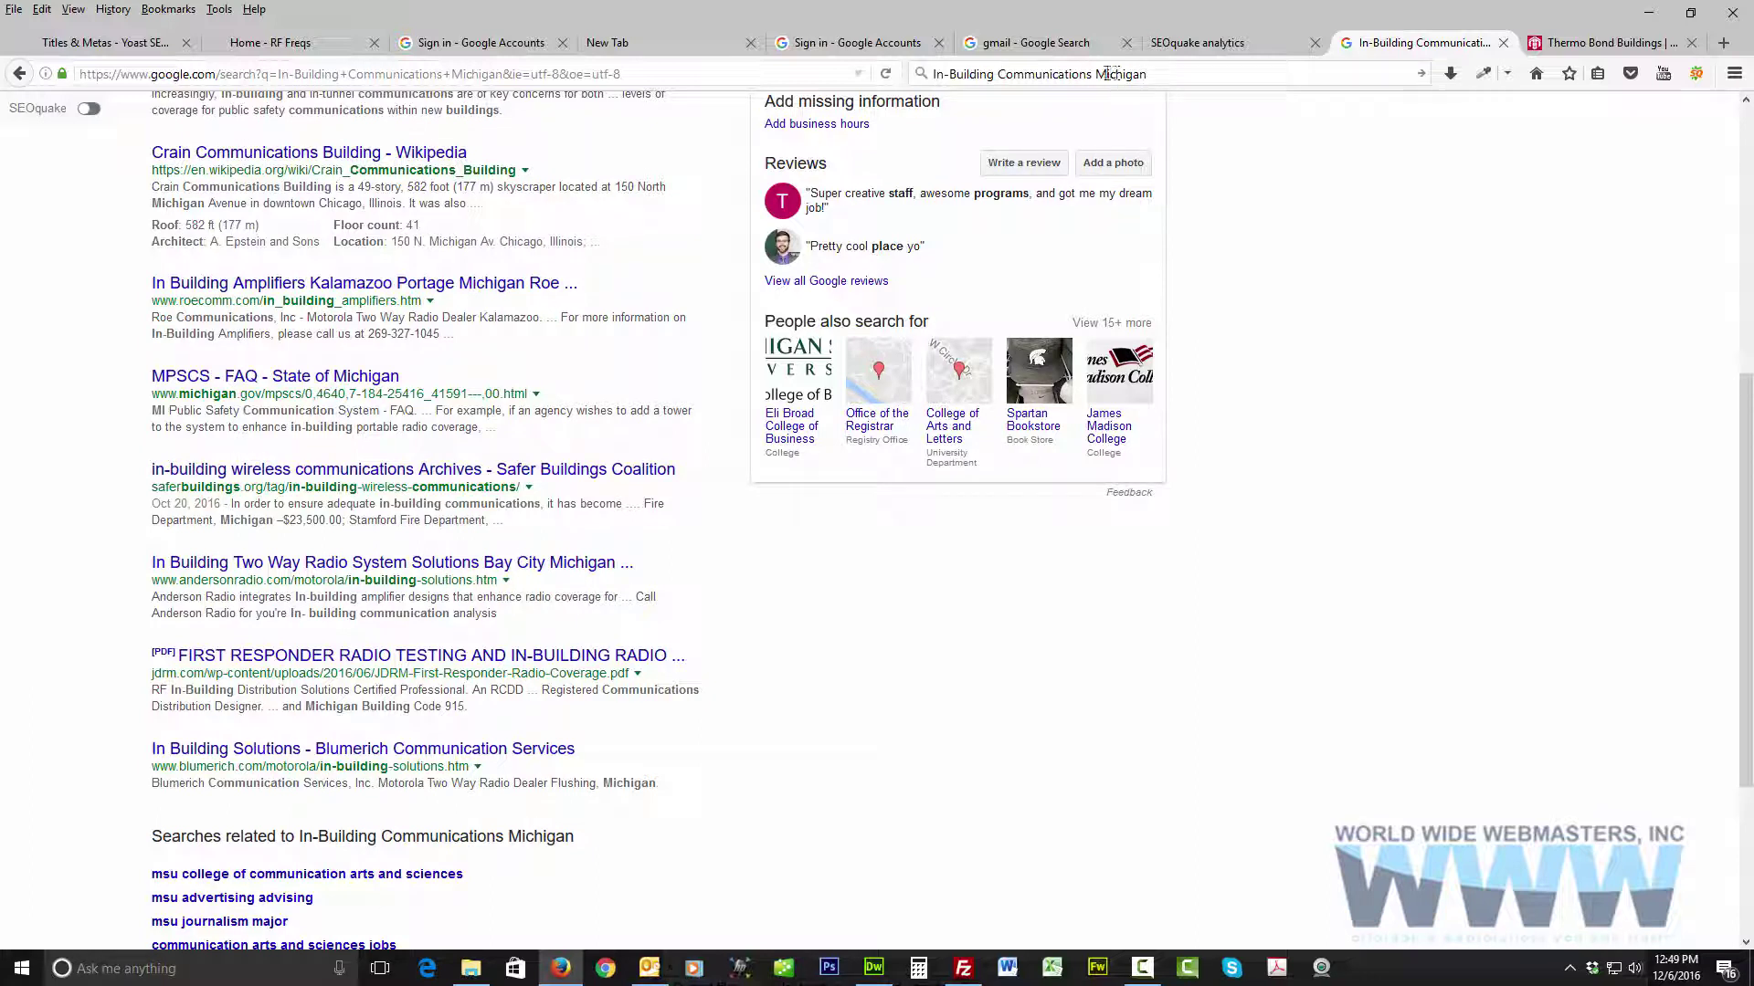
drag(1096, 73, 922, 75)
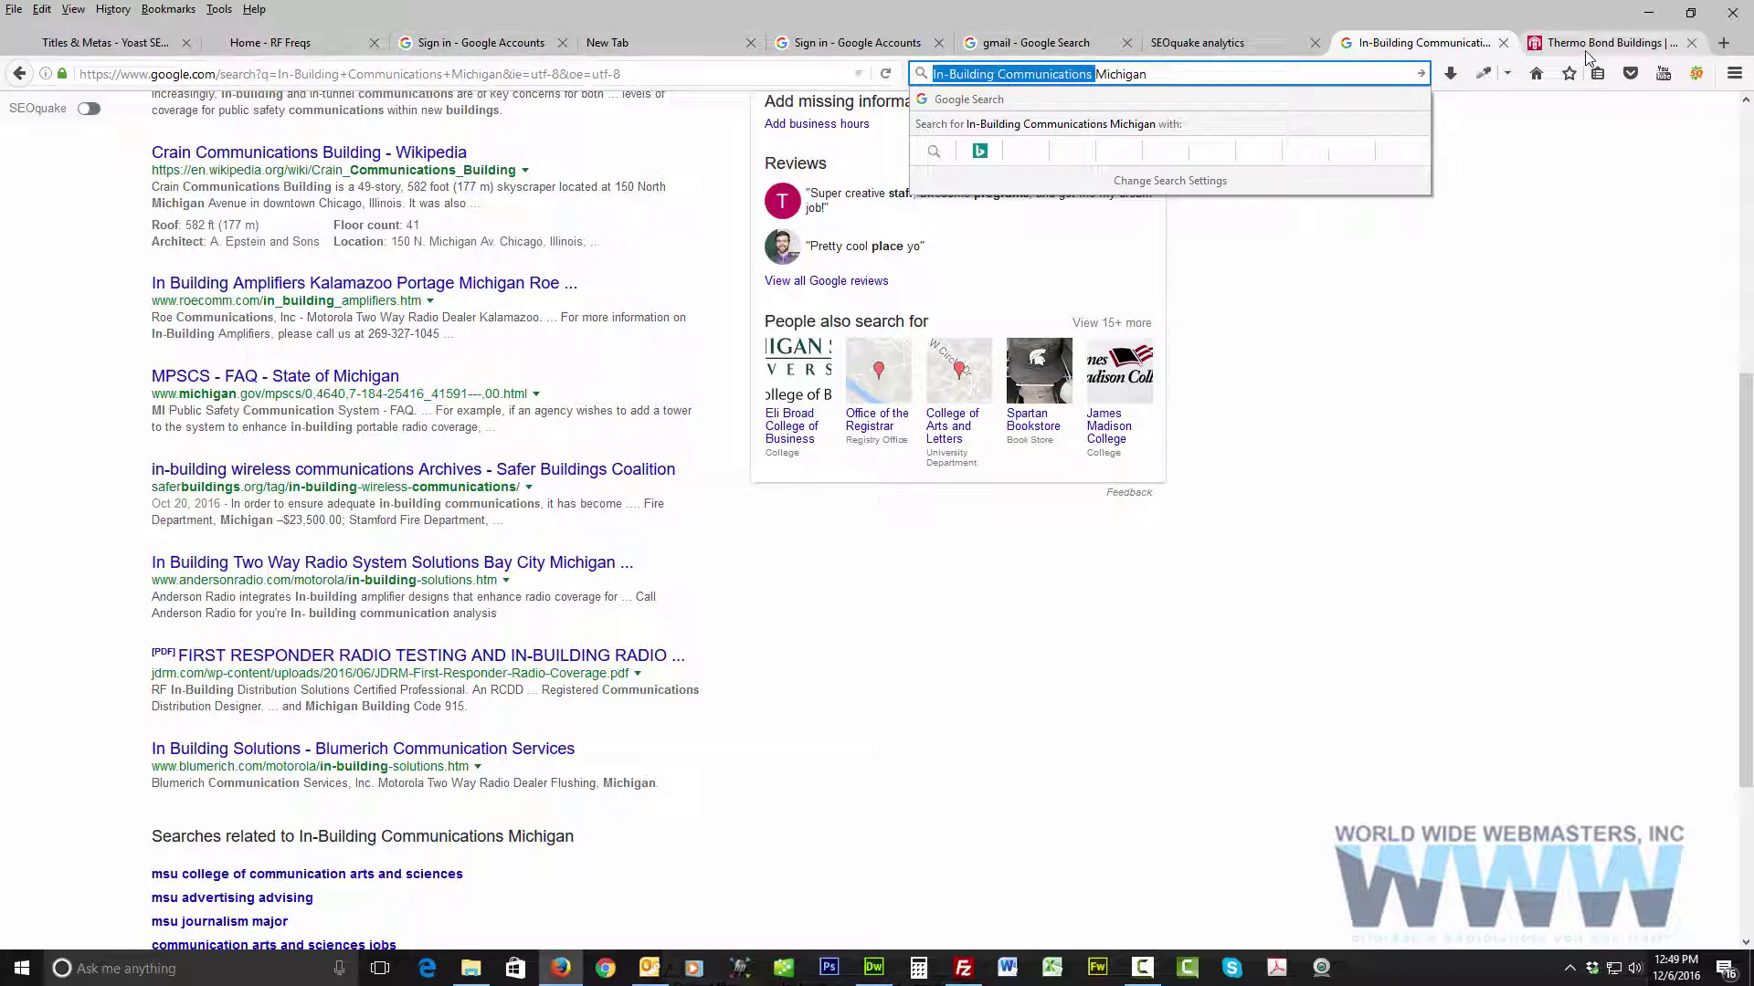
Step: Copy "DAS implementation" from the meta description in the SEOquake diagnosis and search Google for it in the Thermo Bond Buildings tab
click(1242, 49)
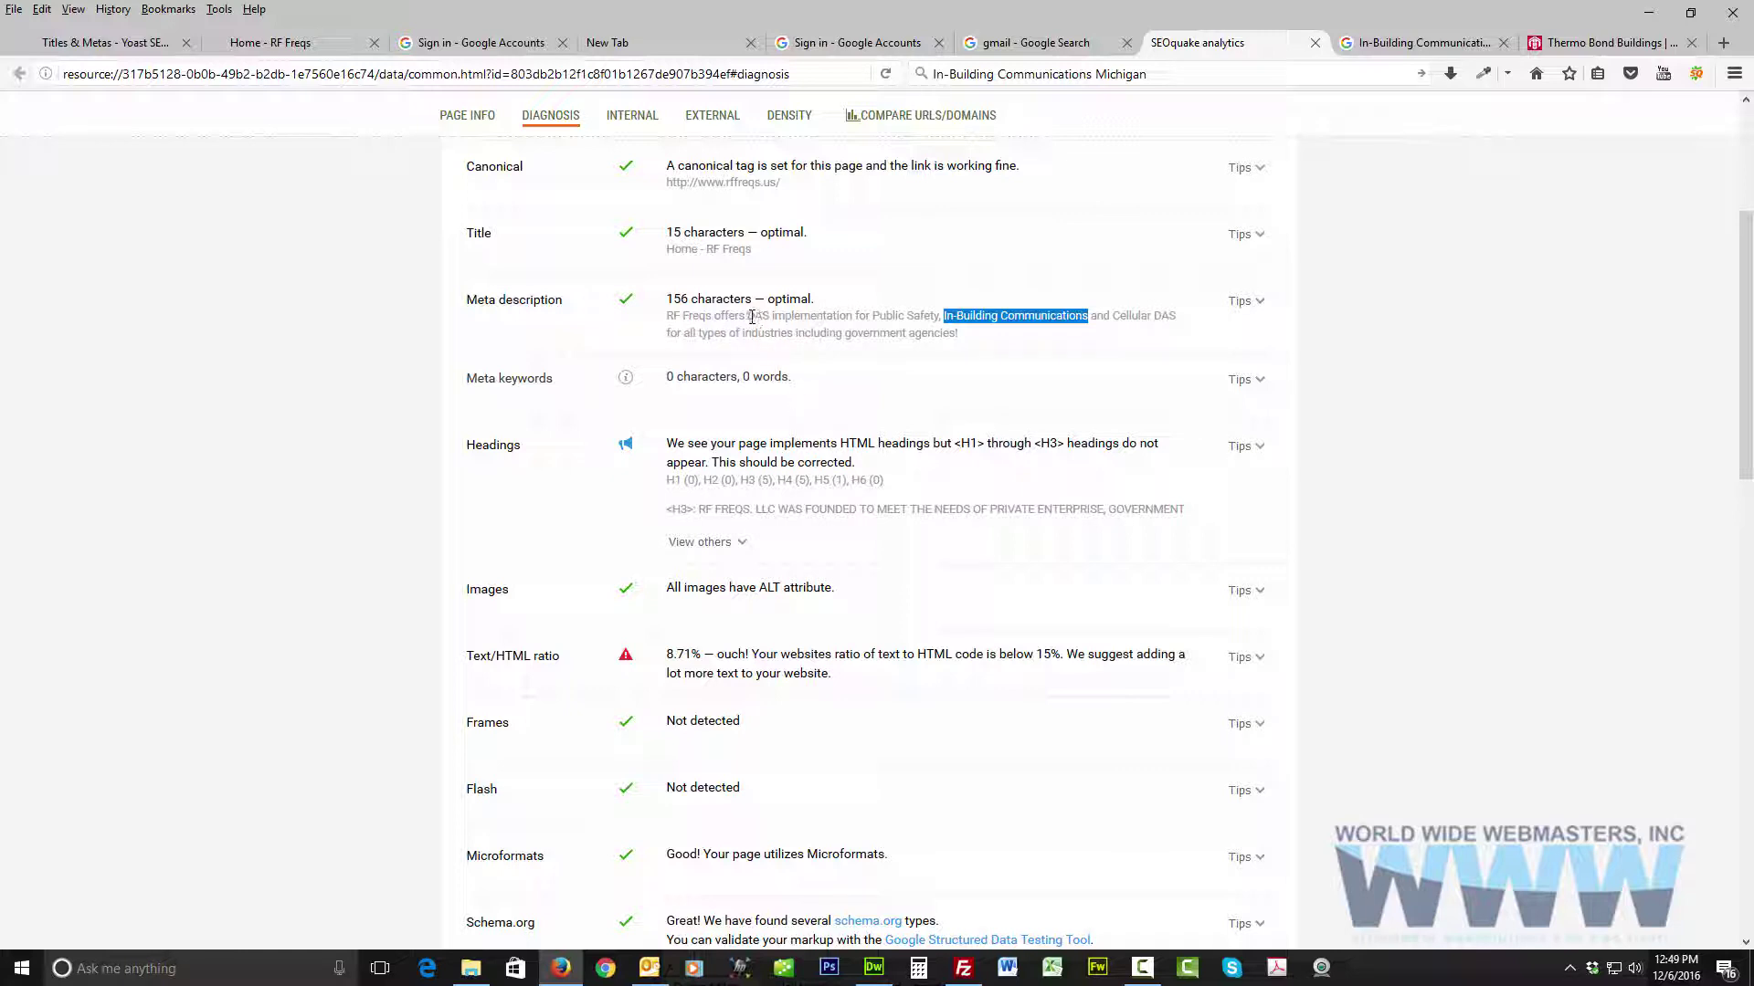
drag(752, 317, 848, 313)
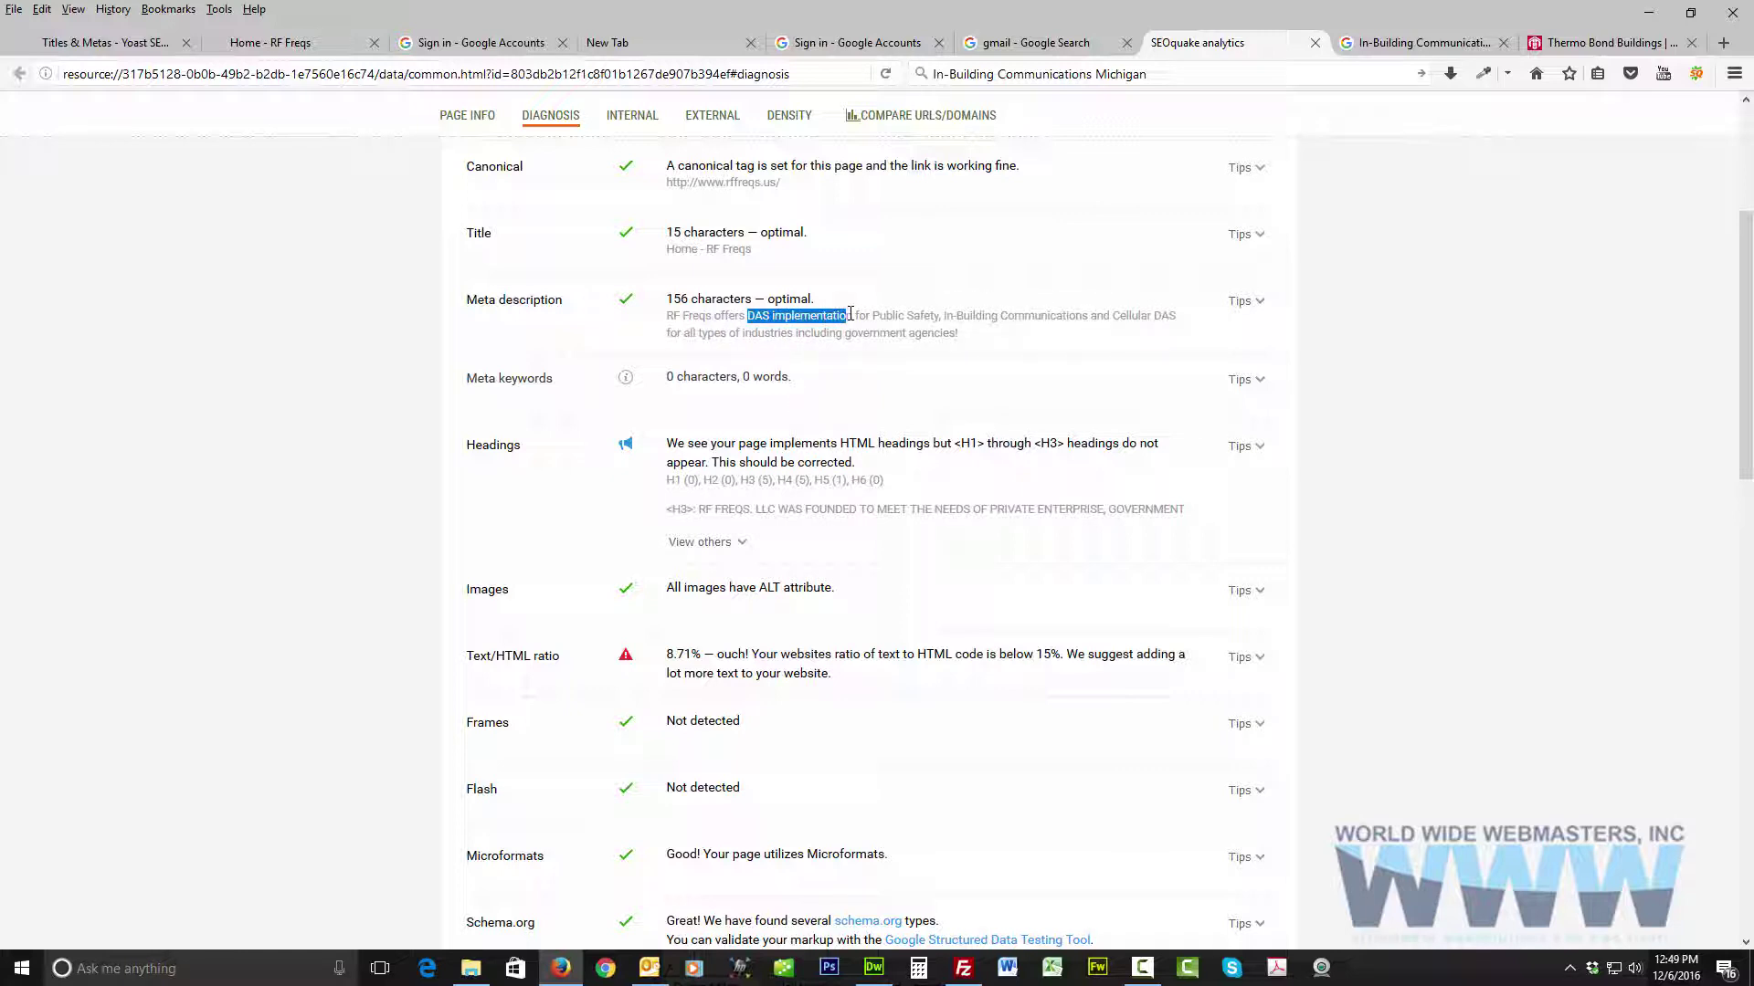
right_click(849, 316)
click(879, 327)
click(1525, 42)
click(1175, 73)
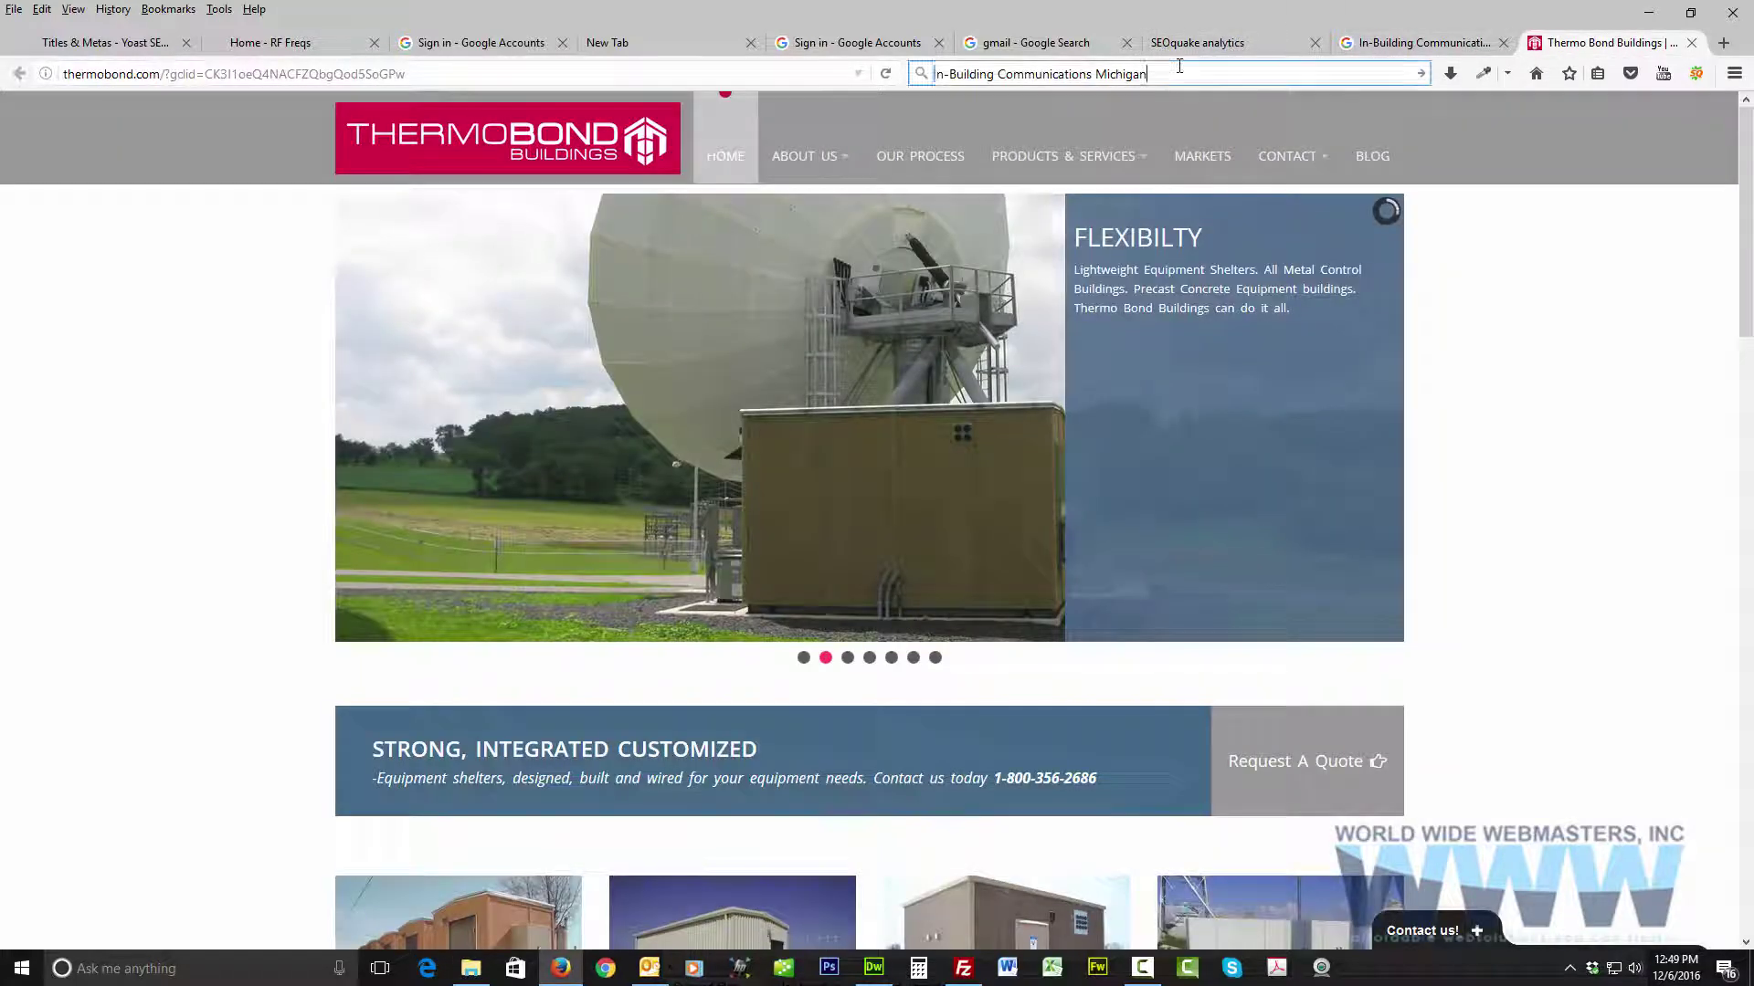
right_click(1179, 73)
click(1239, 162)
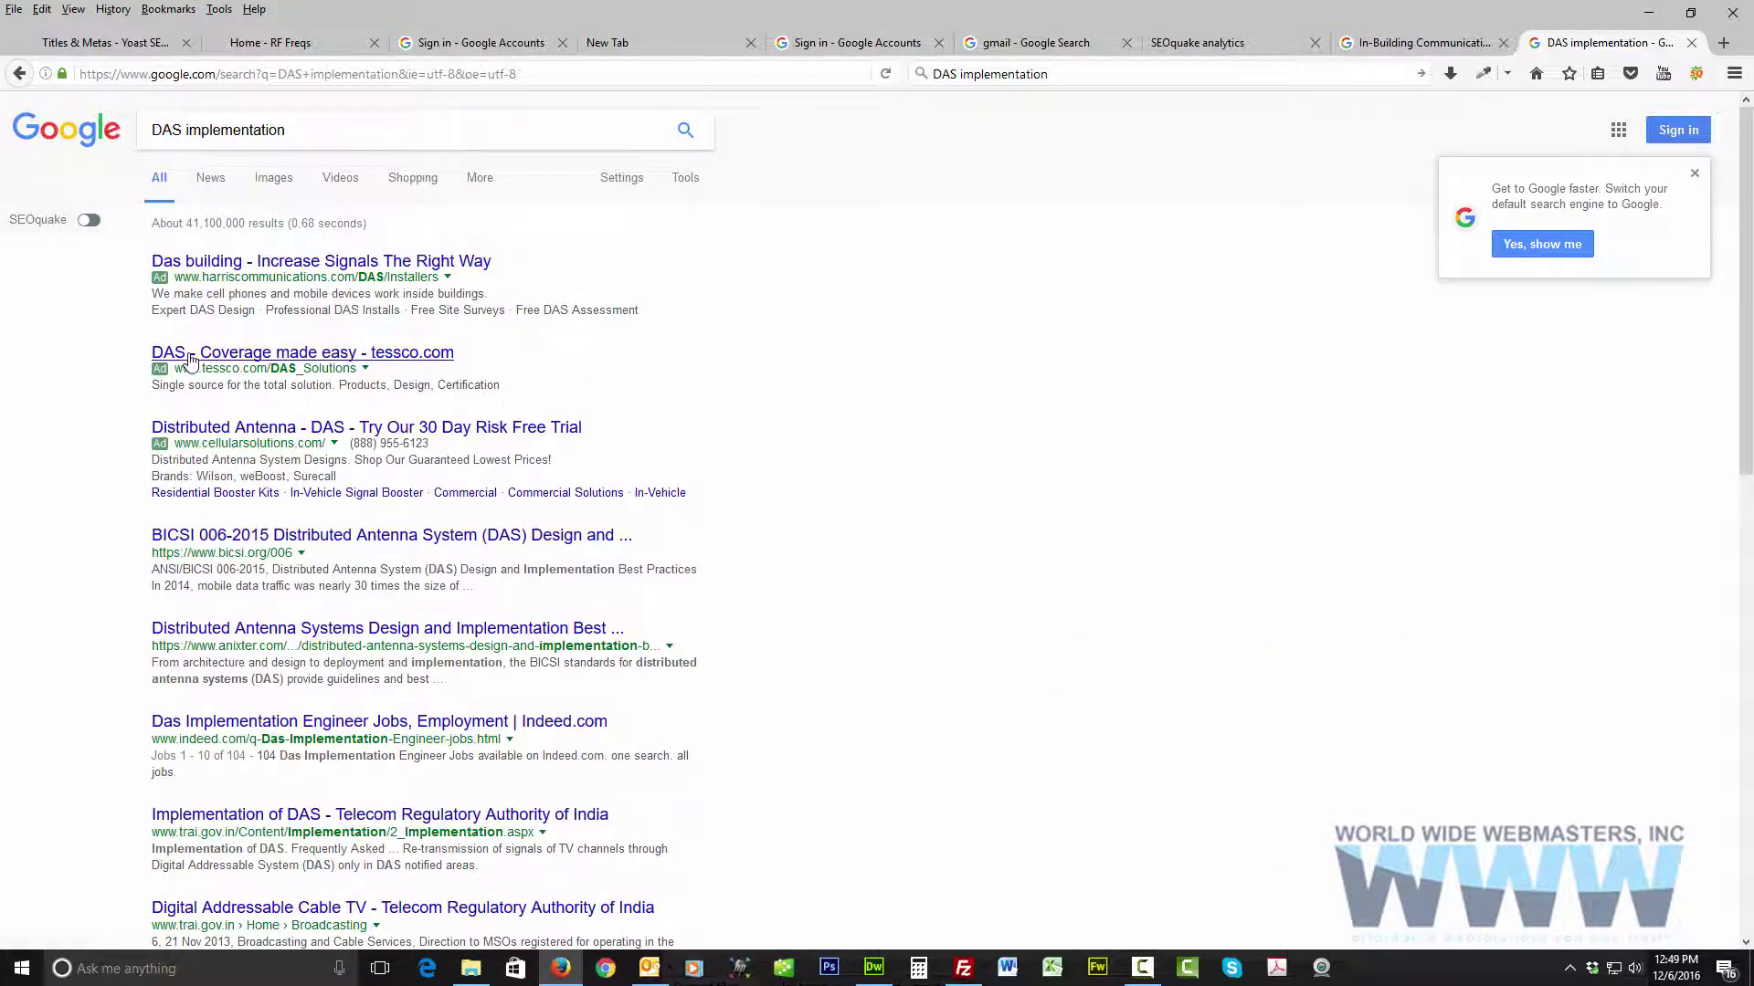
Step: Open the "Das building - Increase Signals The Right Way" ad in a new tab and switch to that tab
drag(135, 258, 189, 264)
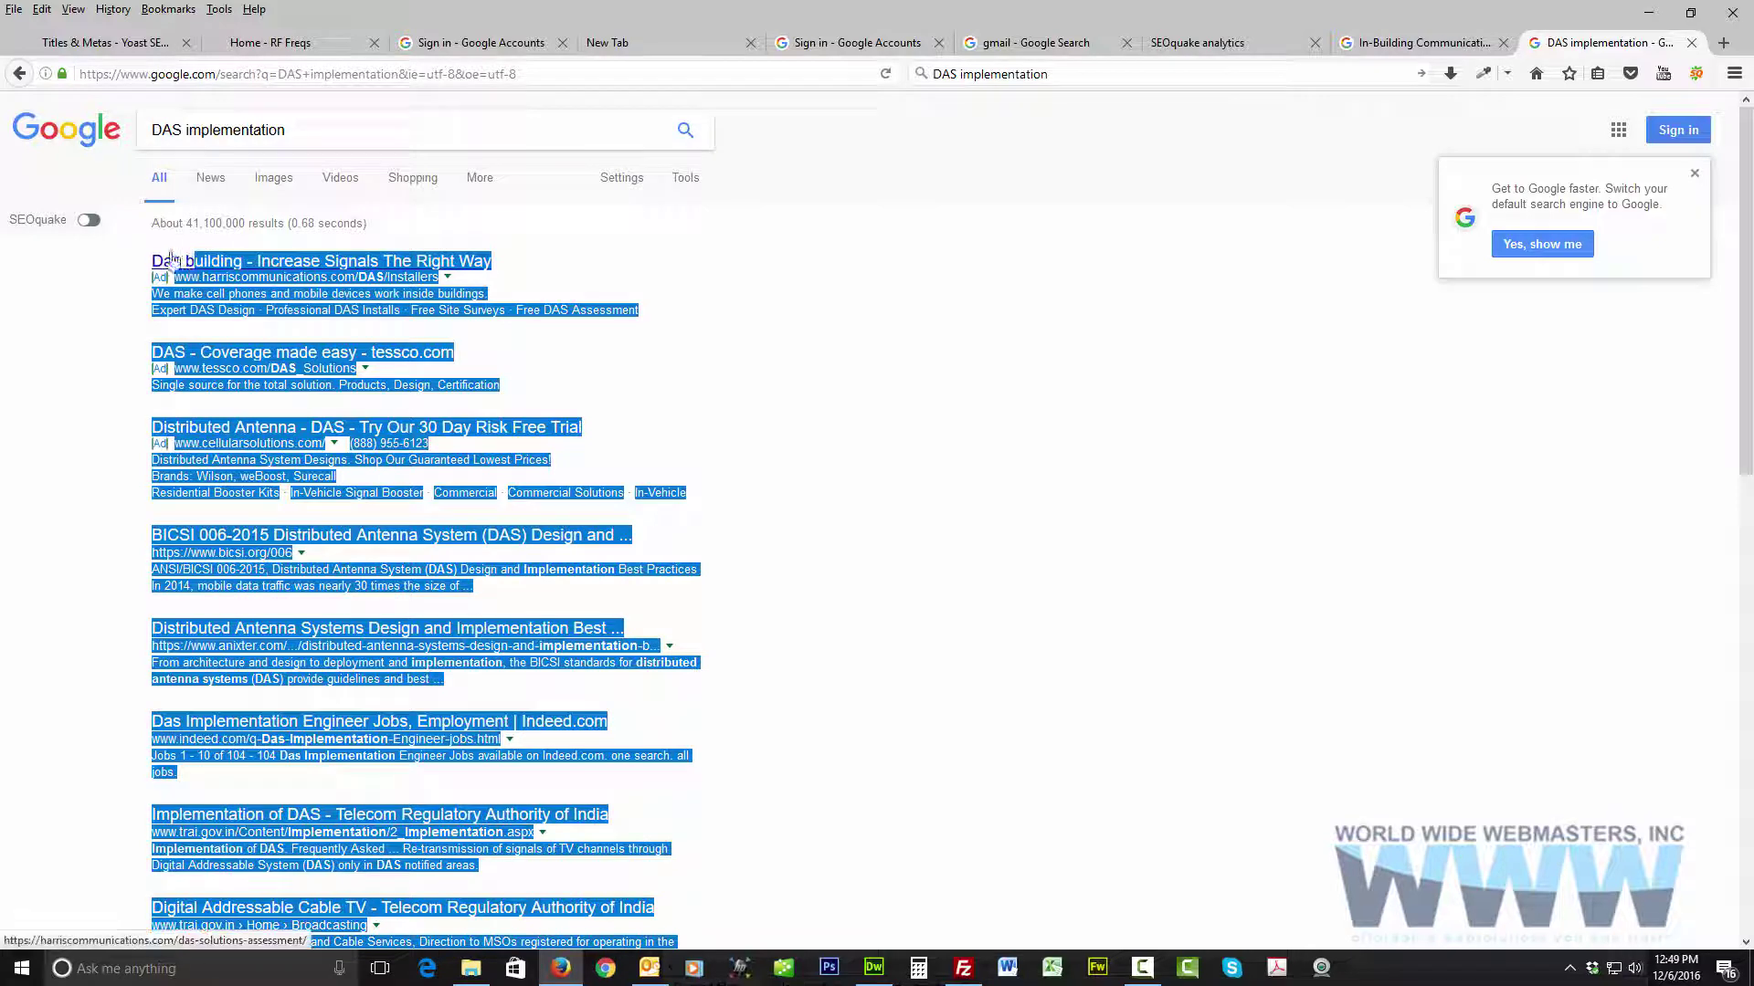
click(79, 271)
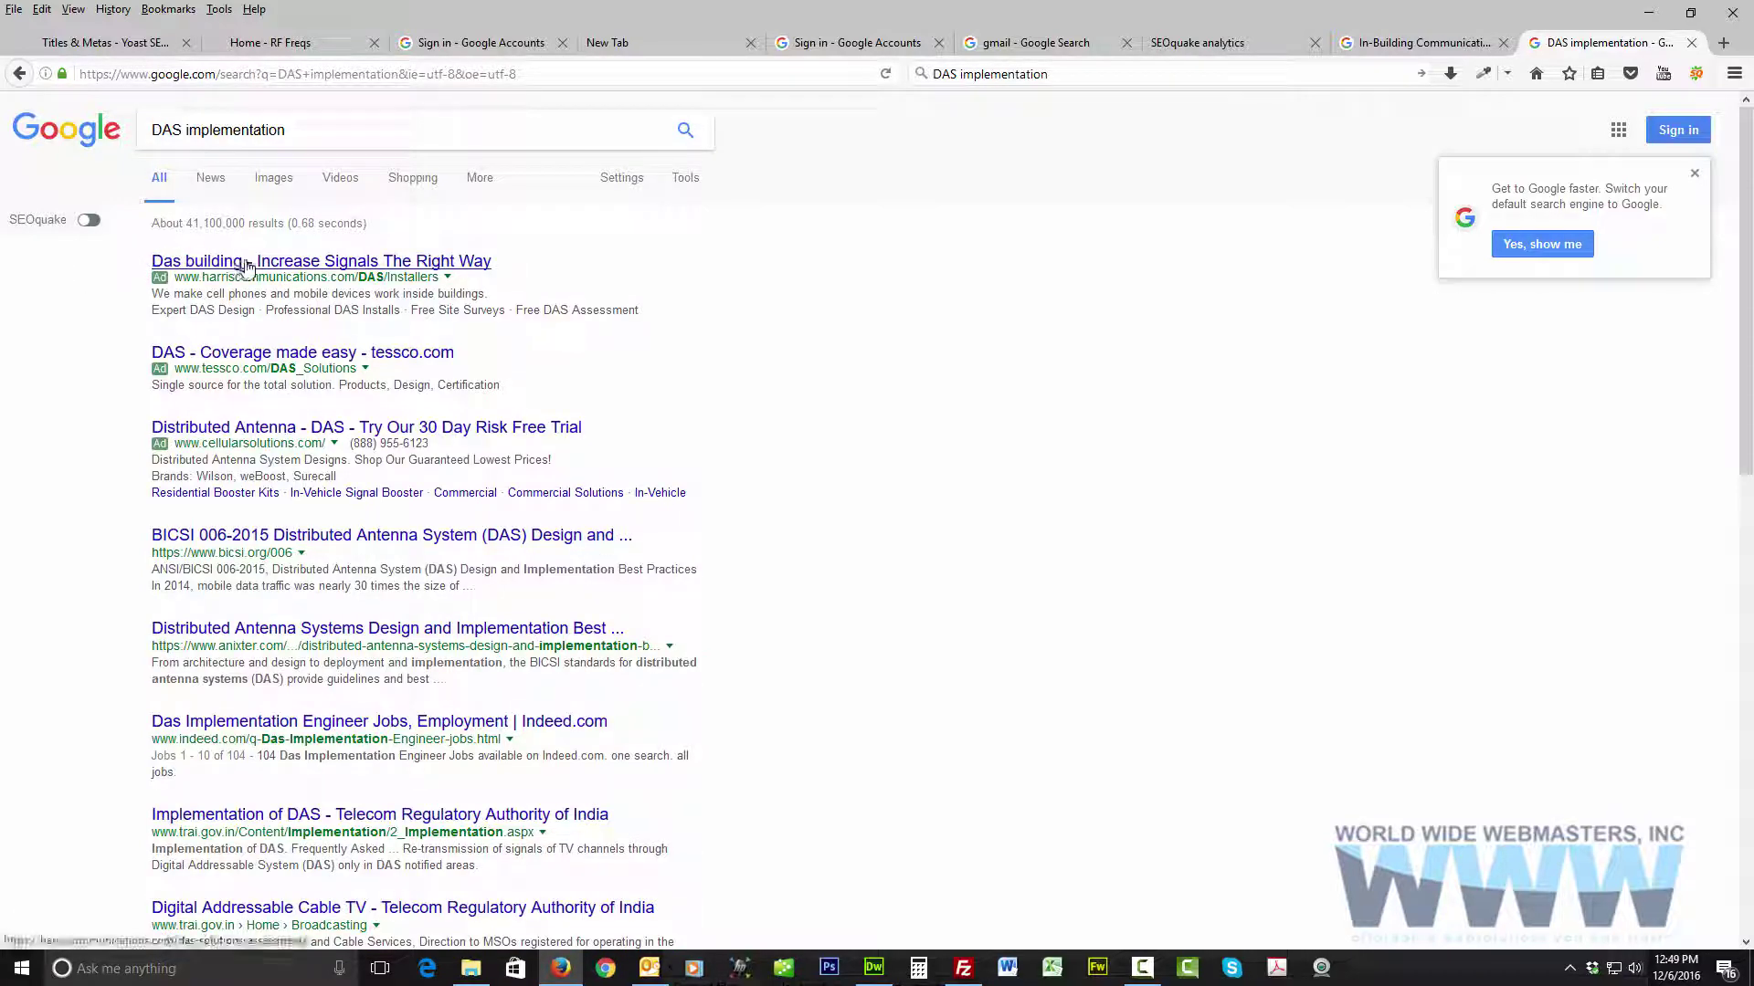
right_click(370, 264)
click(448, 284)
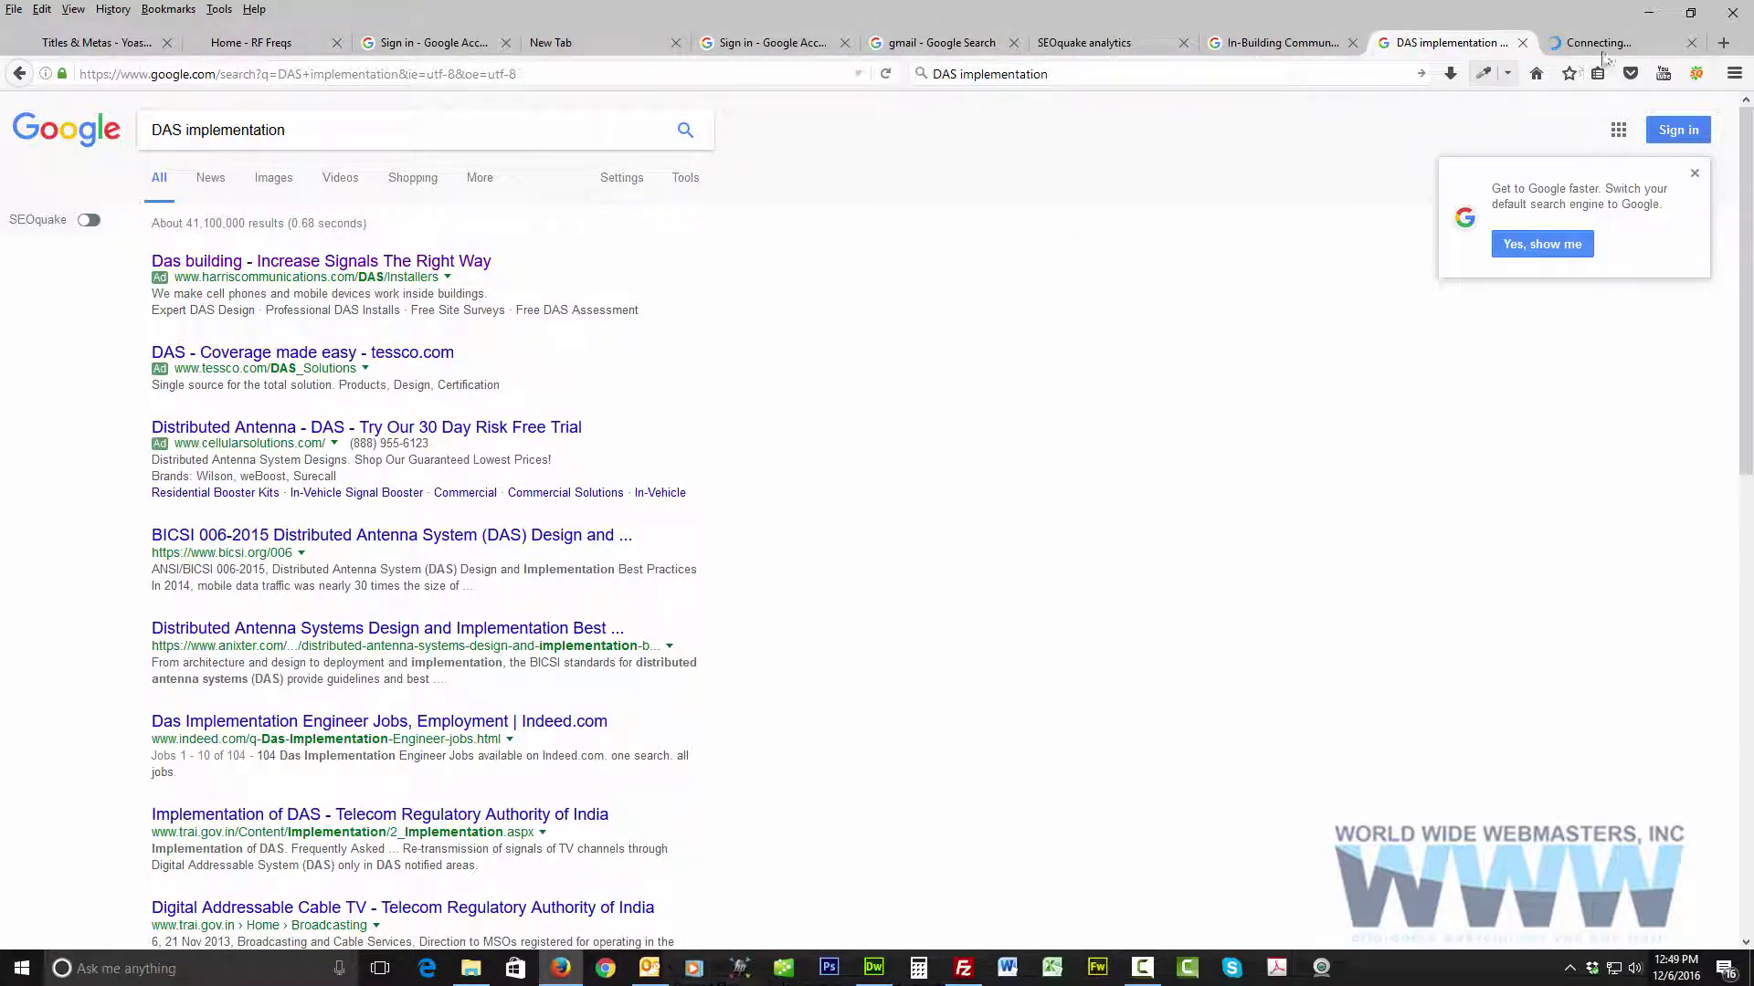
click(1603, 46)
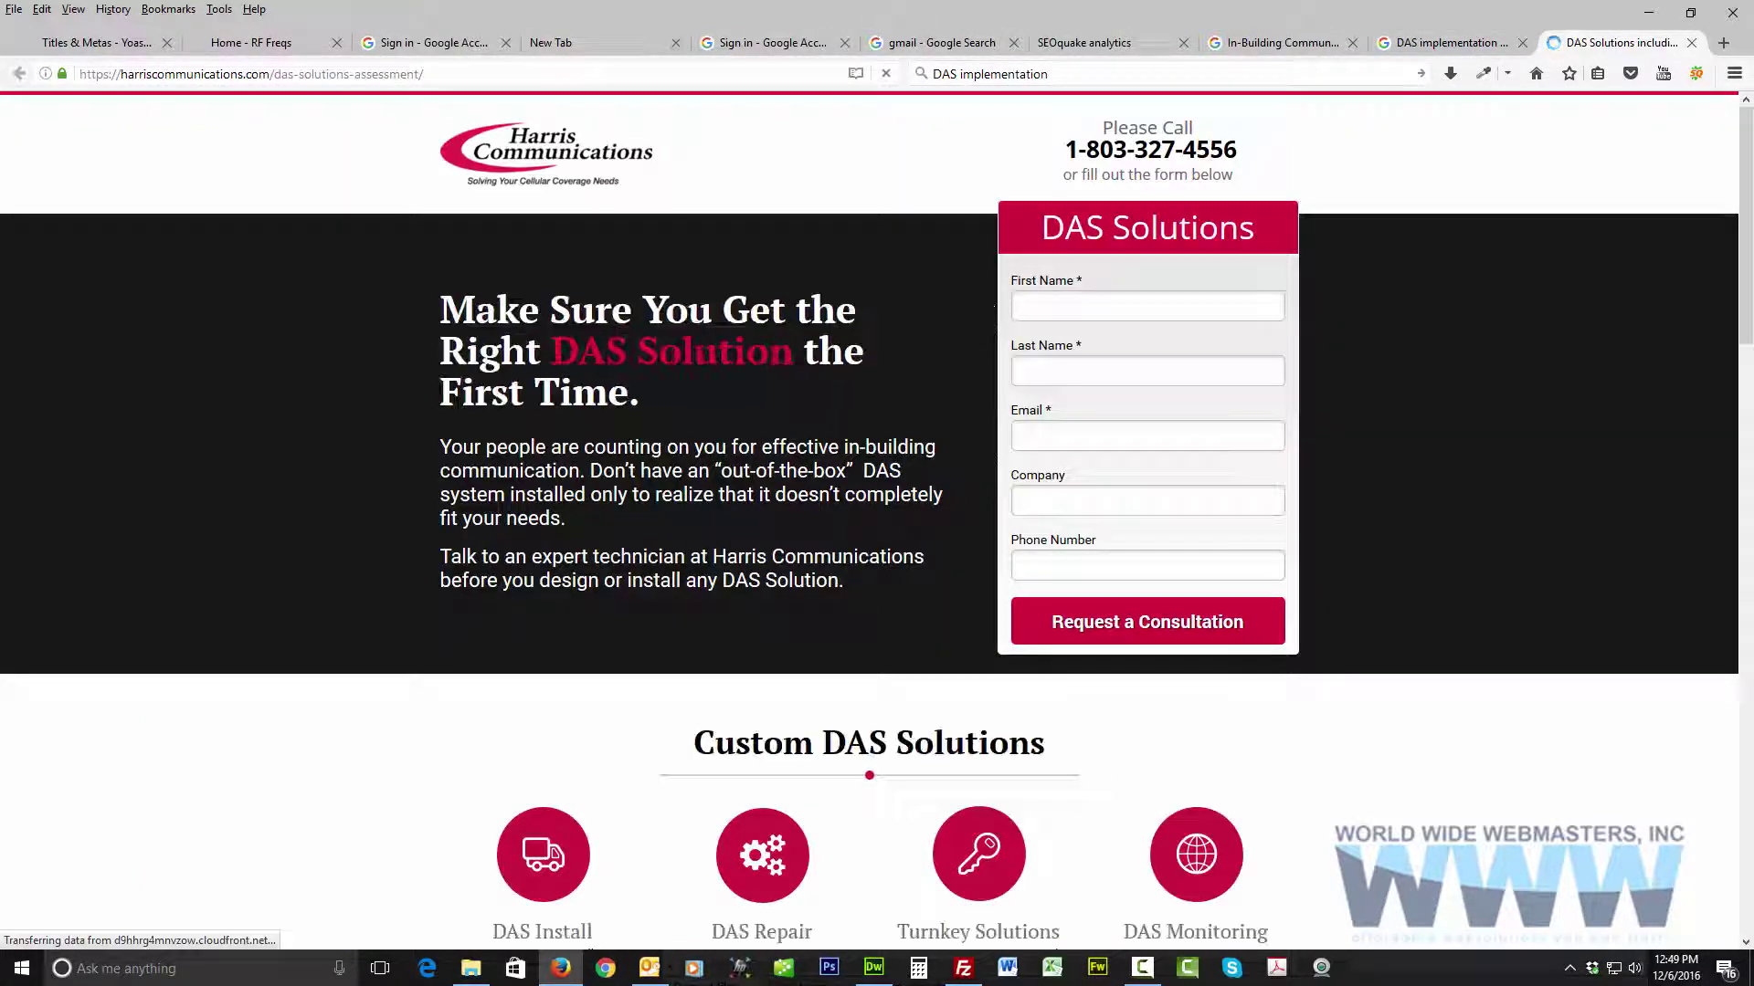
Step: Look through the Harris Communications DAS Solutions landing page and return to the DAS implementation results
scroll(585, 302, down, 5)
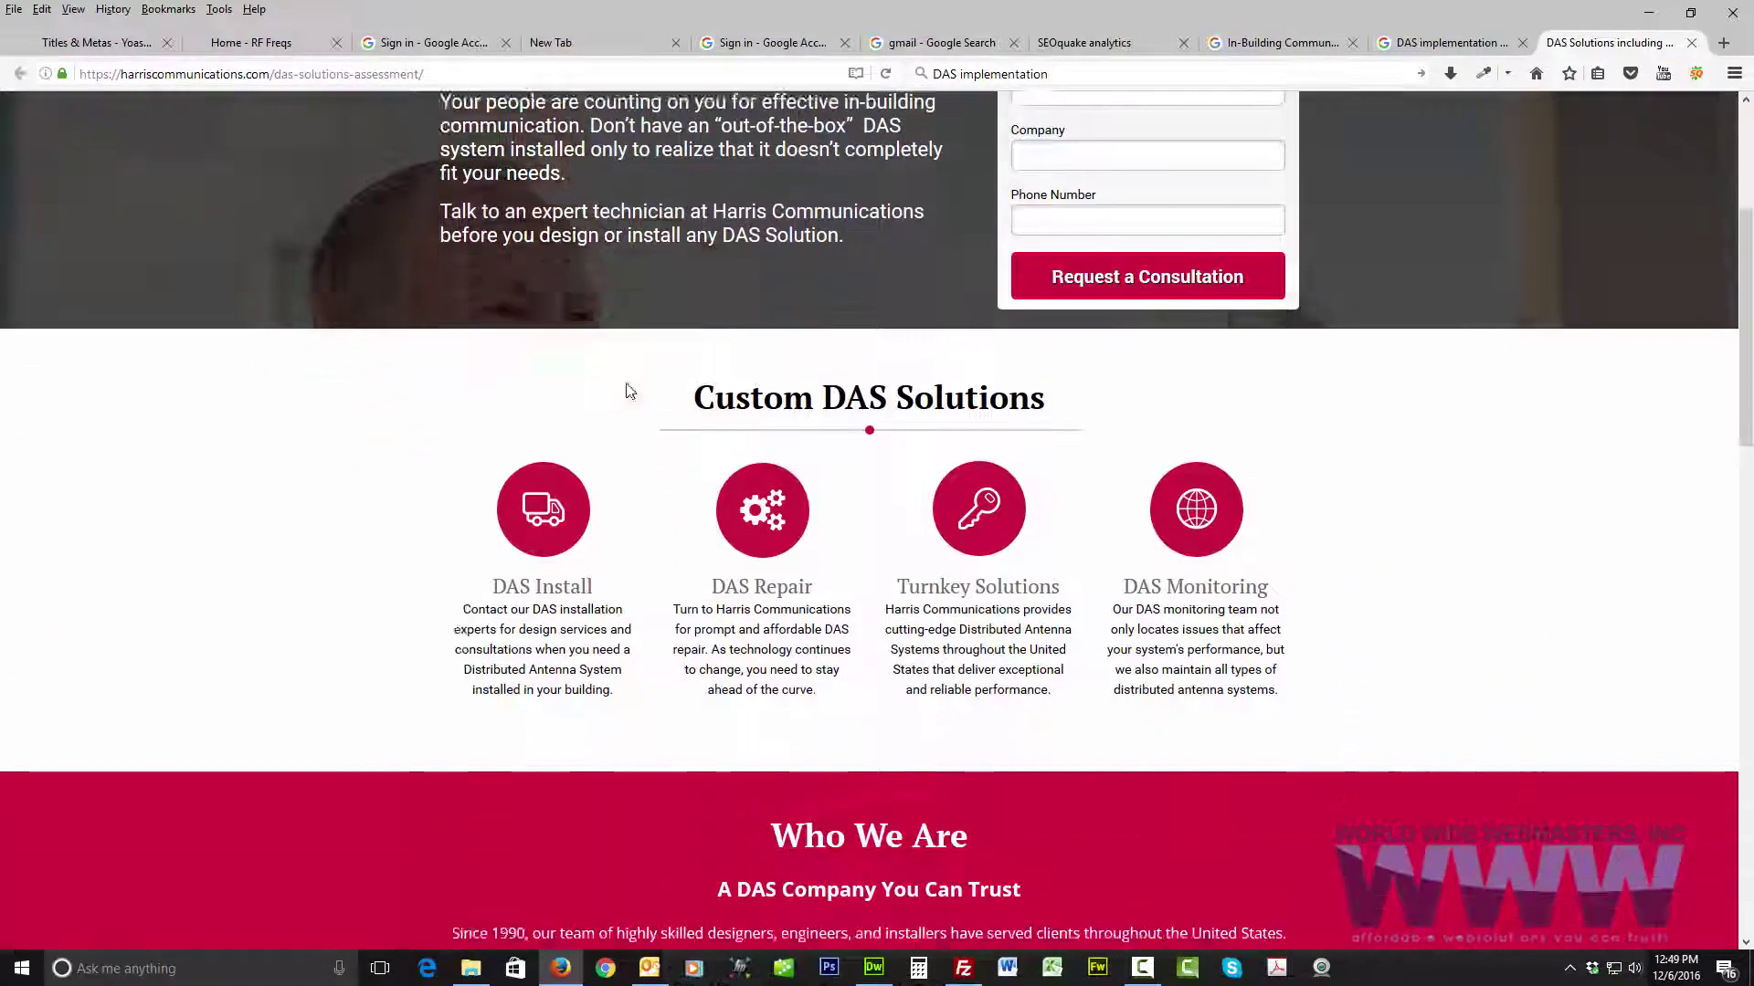
scroll(819, 366, down, 3)
scroll(819, 365, up, 8)
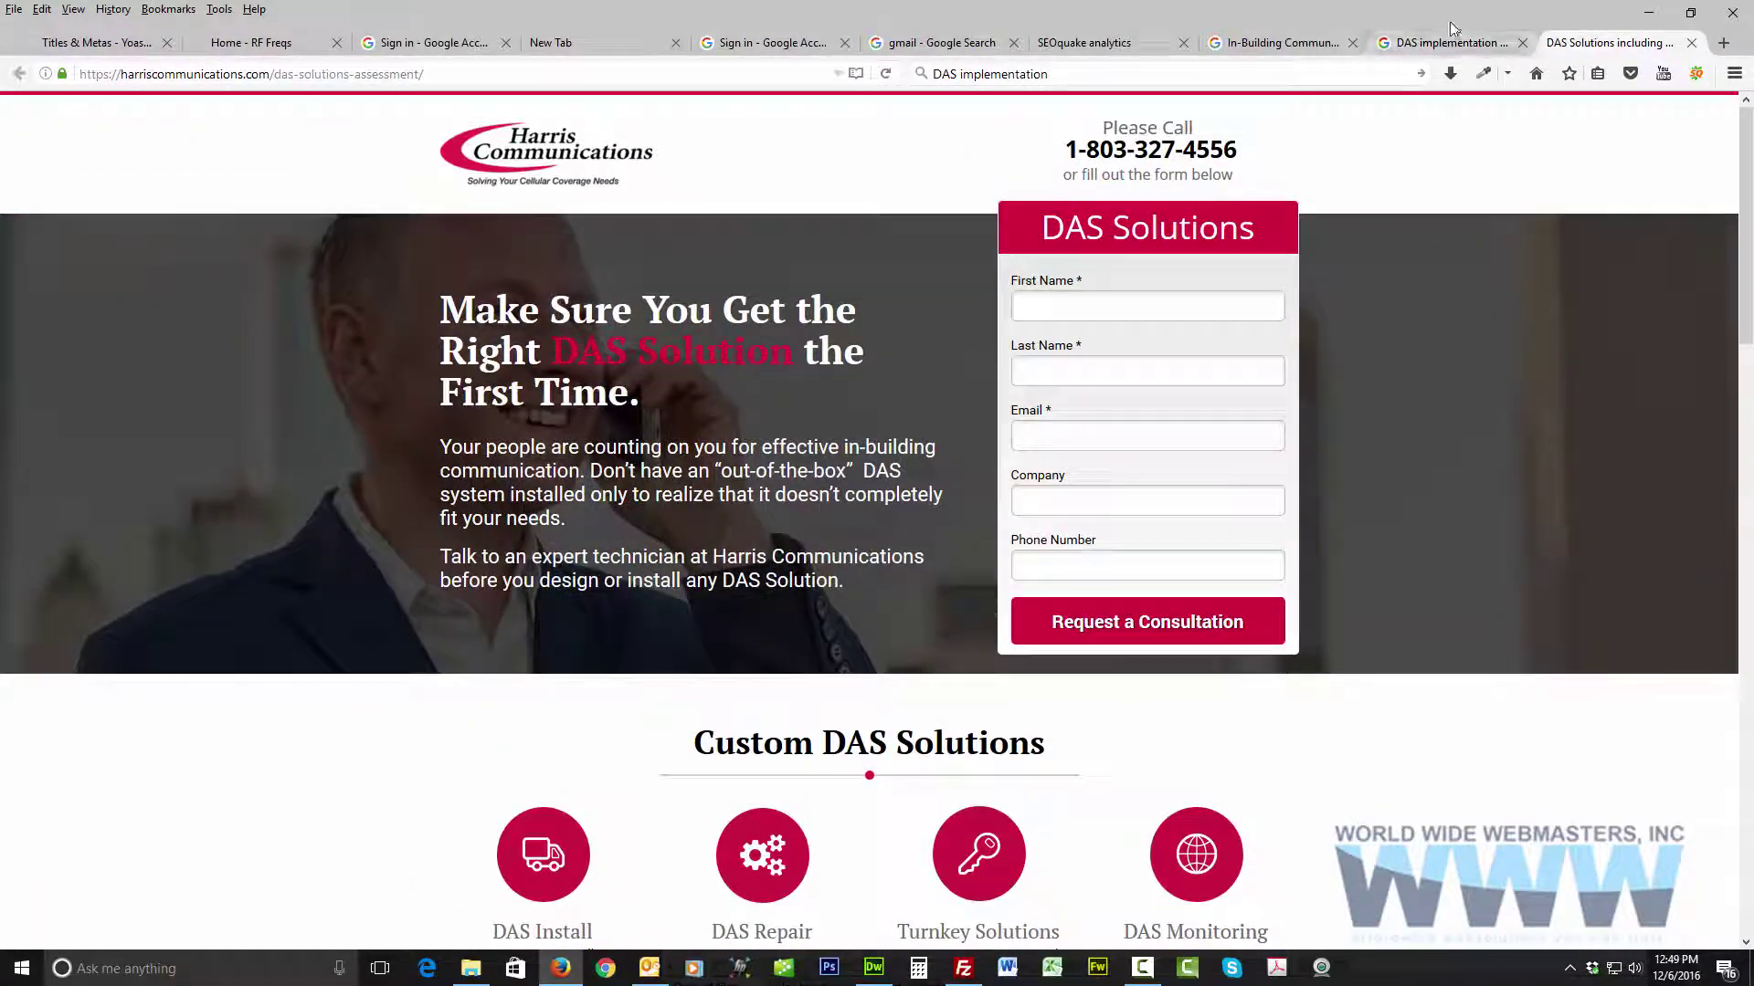
click(1407, 44)
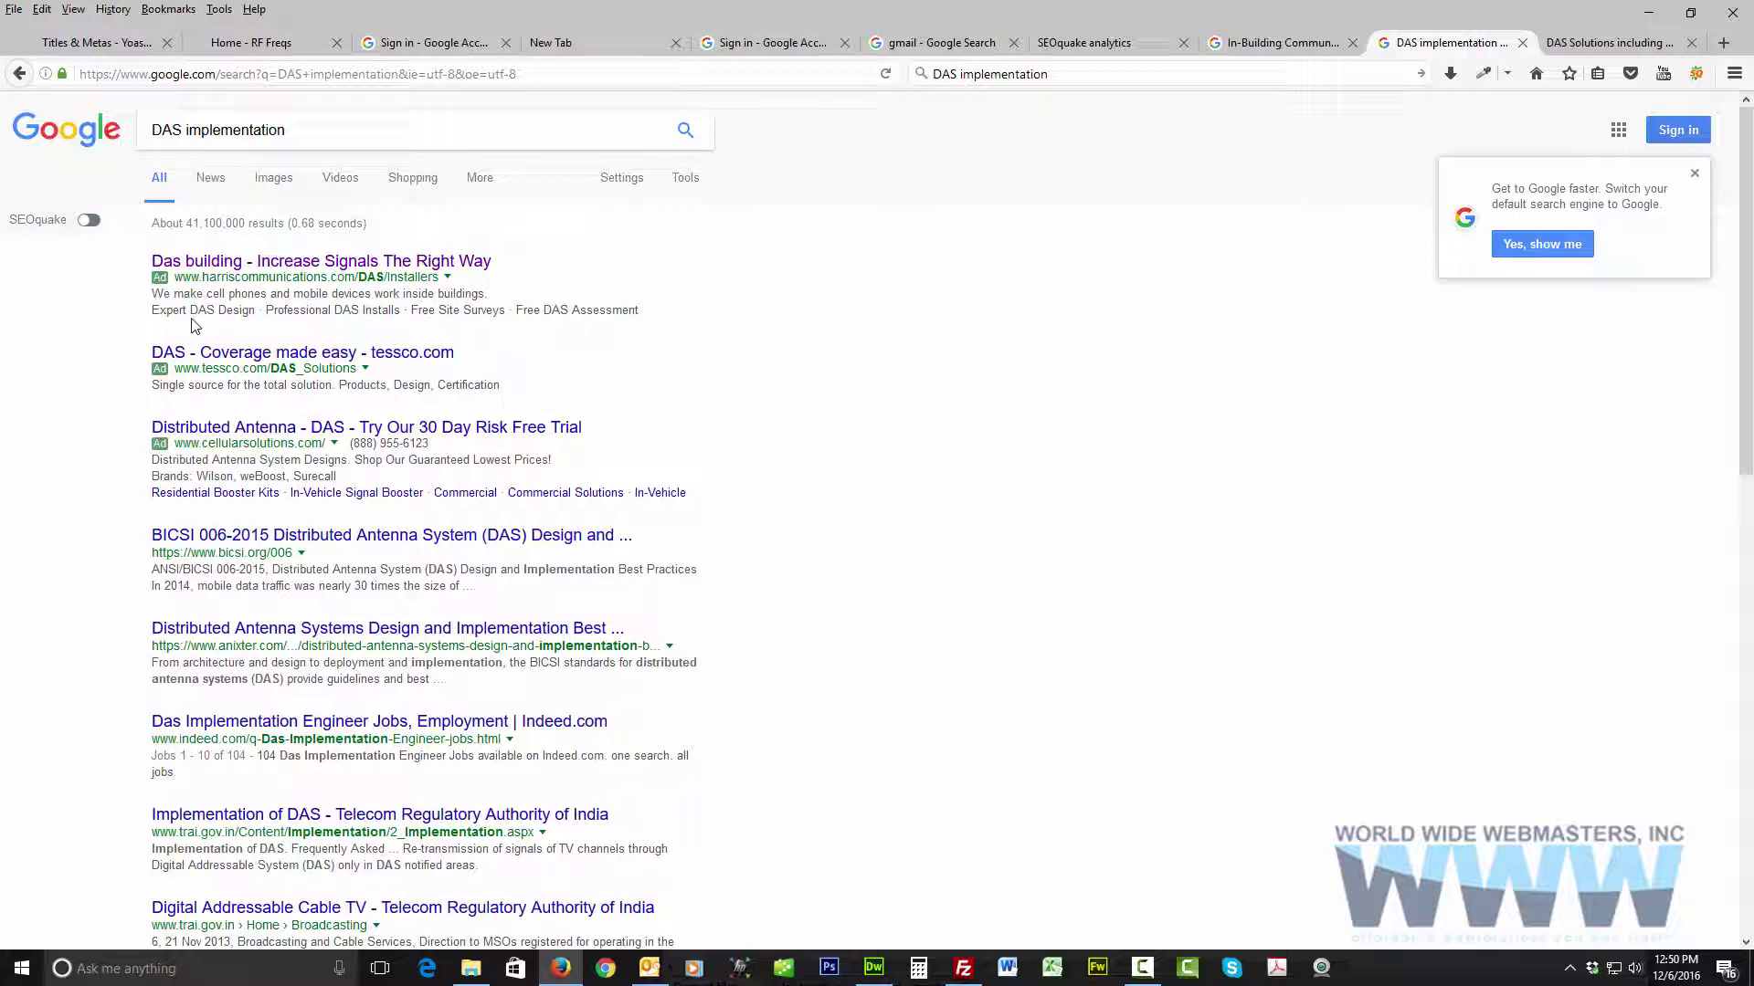
Step: Examine the Harris Communications ad, highlighting its DAS service phrases and the whole ad, and compare it with the results below
drag(223, 311, 154, 315)
drag(267, 309, 638, 312)
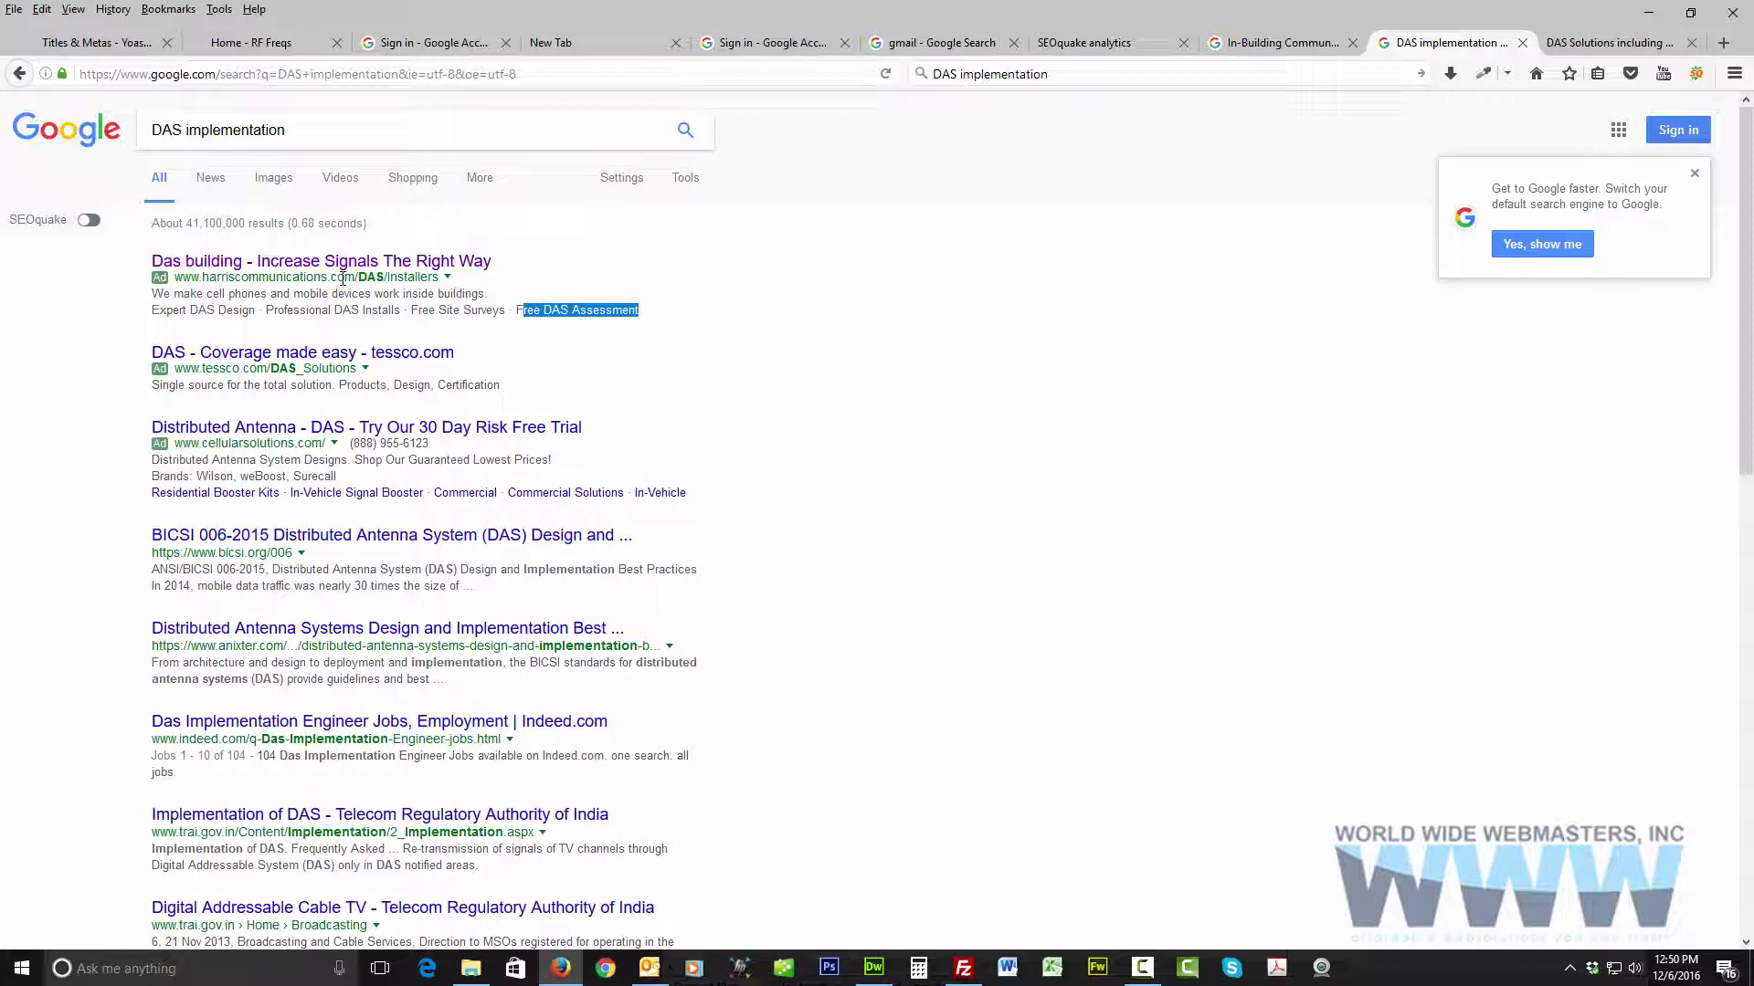
drag(689, 329, 125, 253)
drag(702, 323, 157, 263)
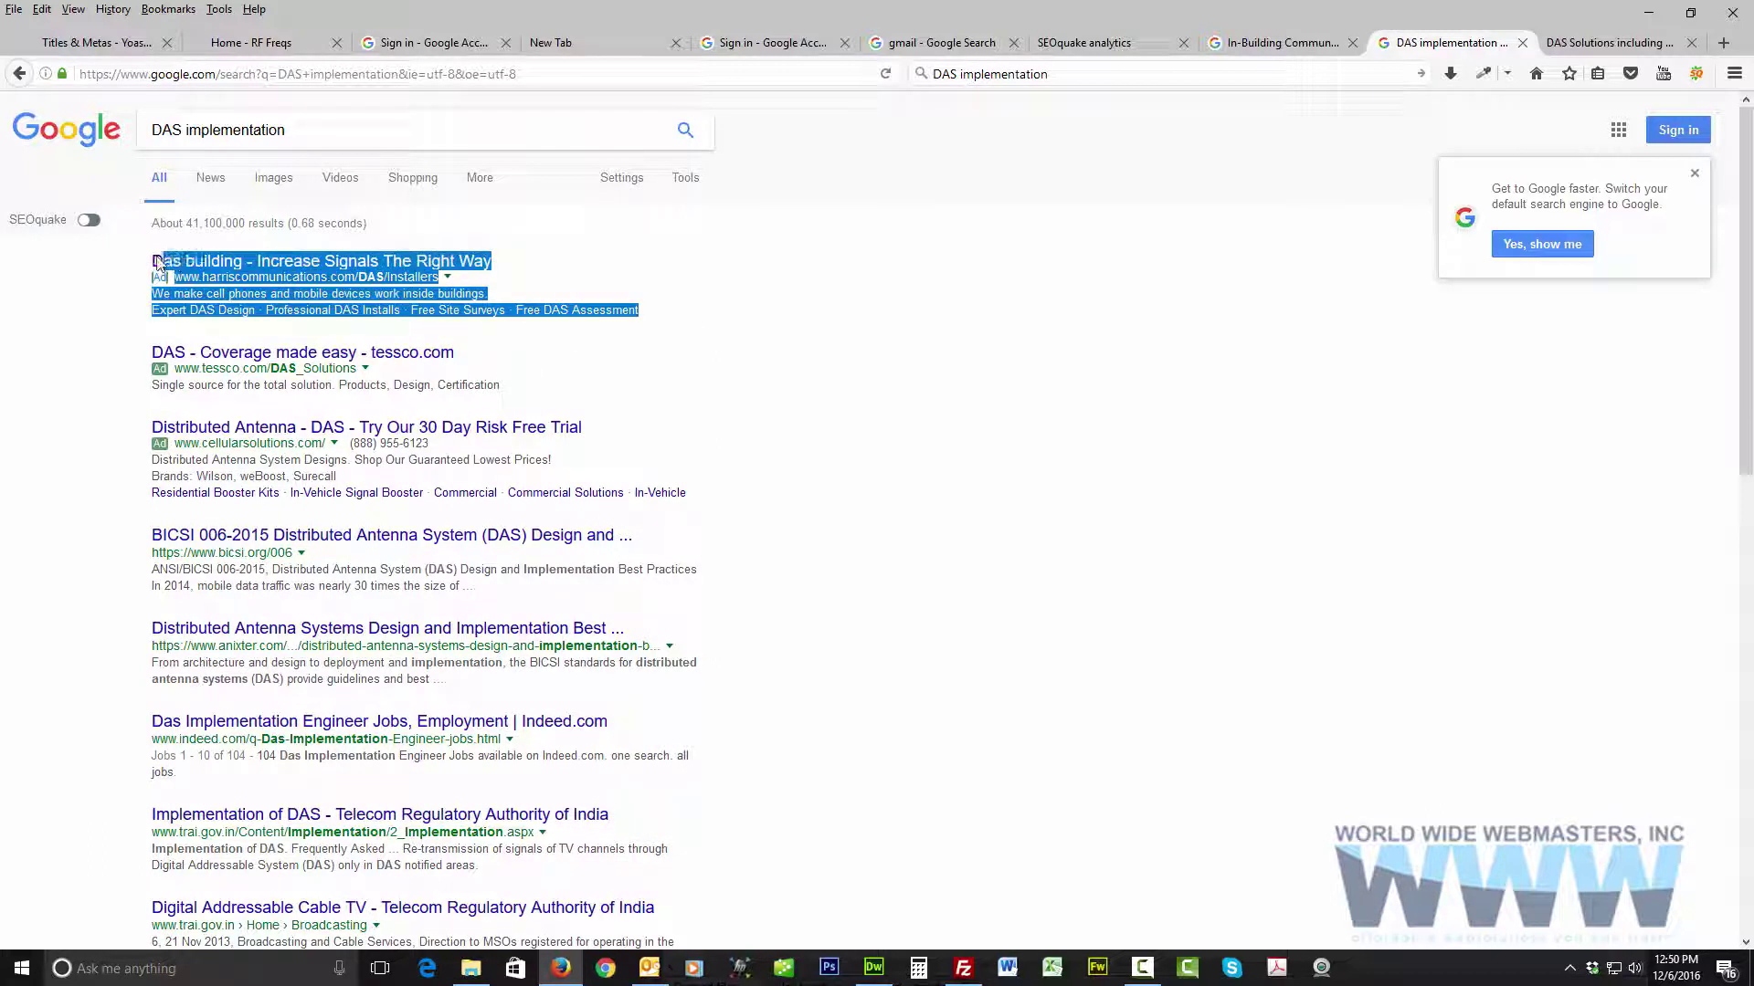
click(571, 365)
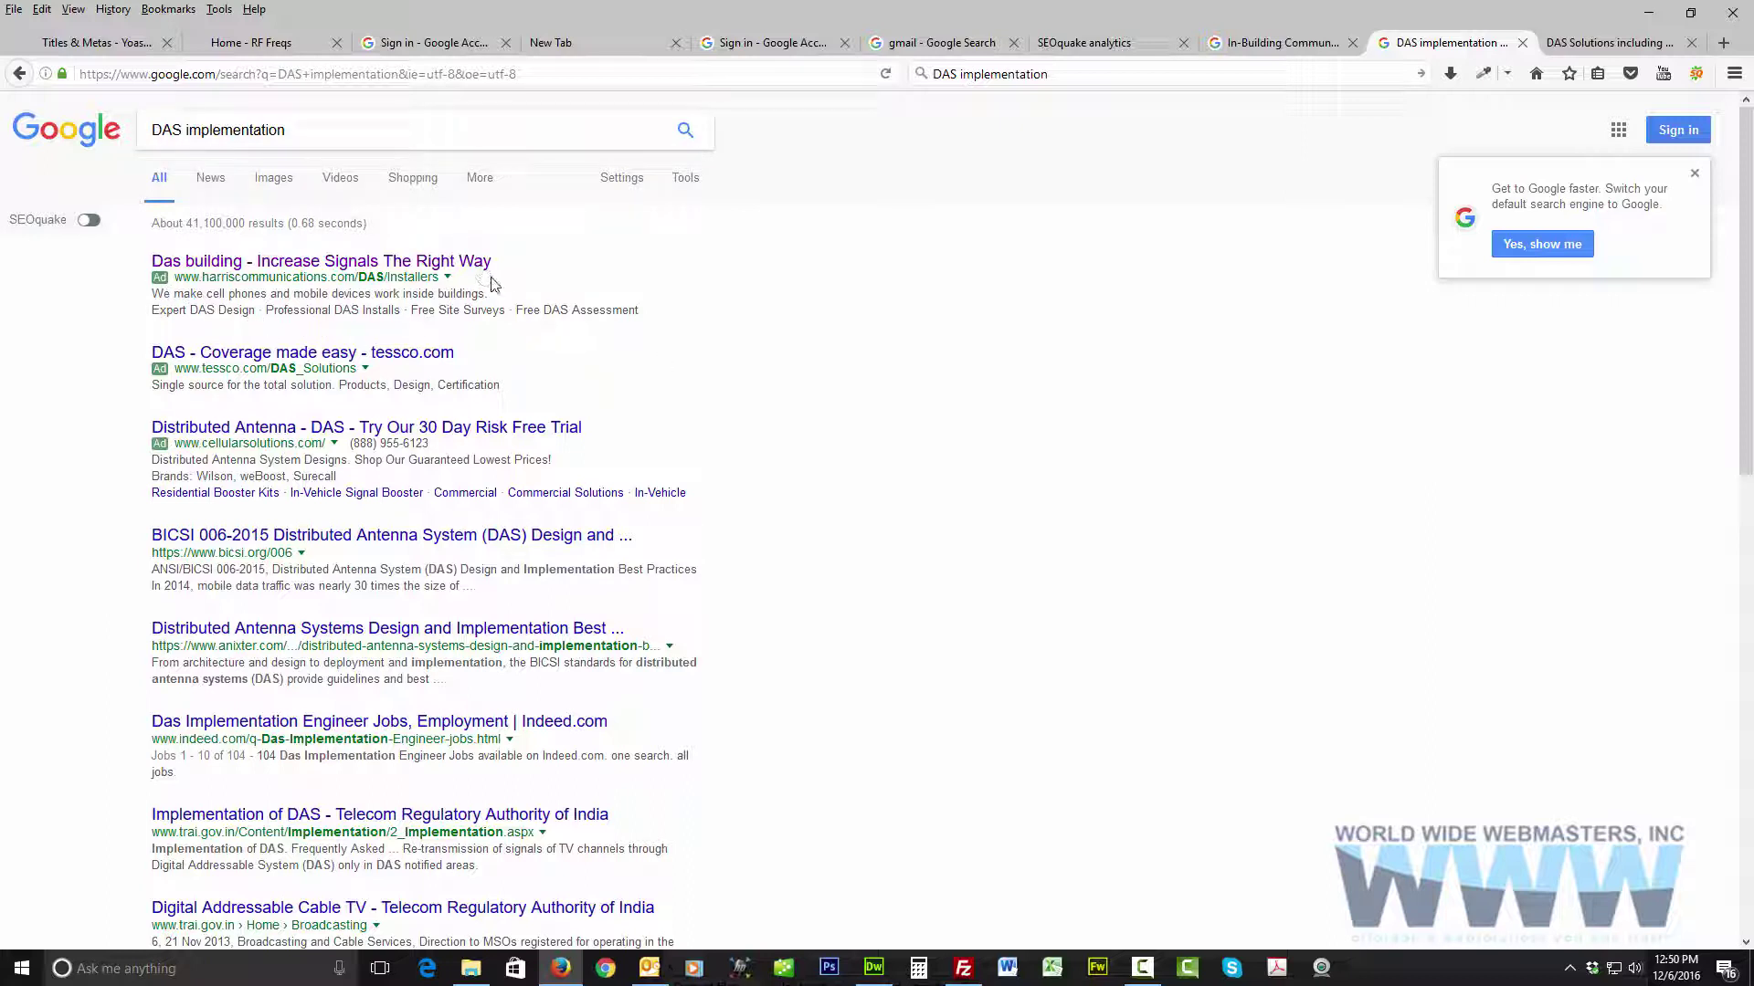
scroll(594, 384, down, 2)
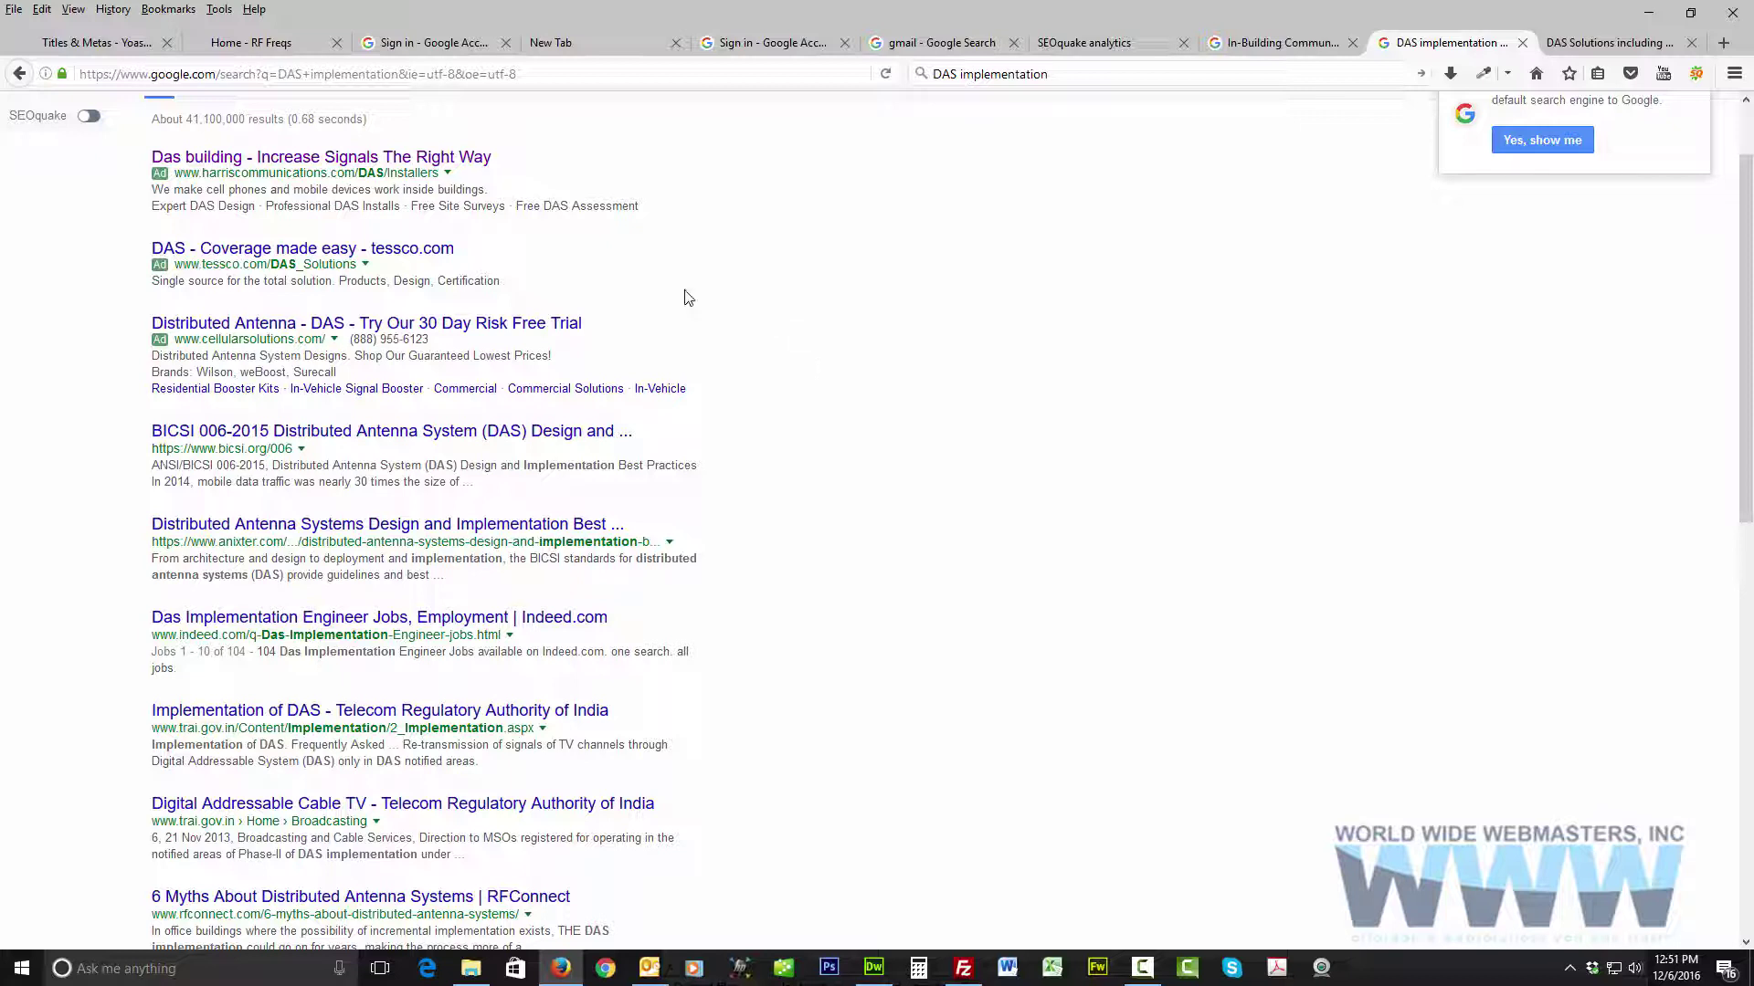
scroll(955, 325, up, 2)
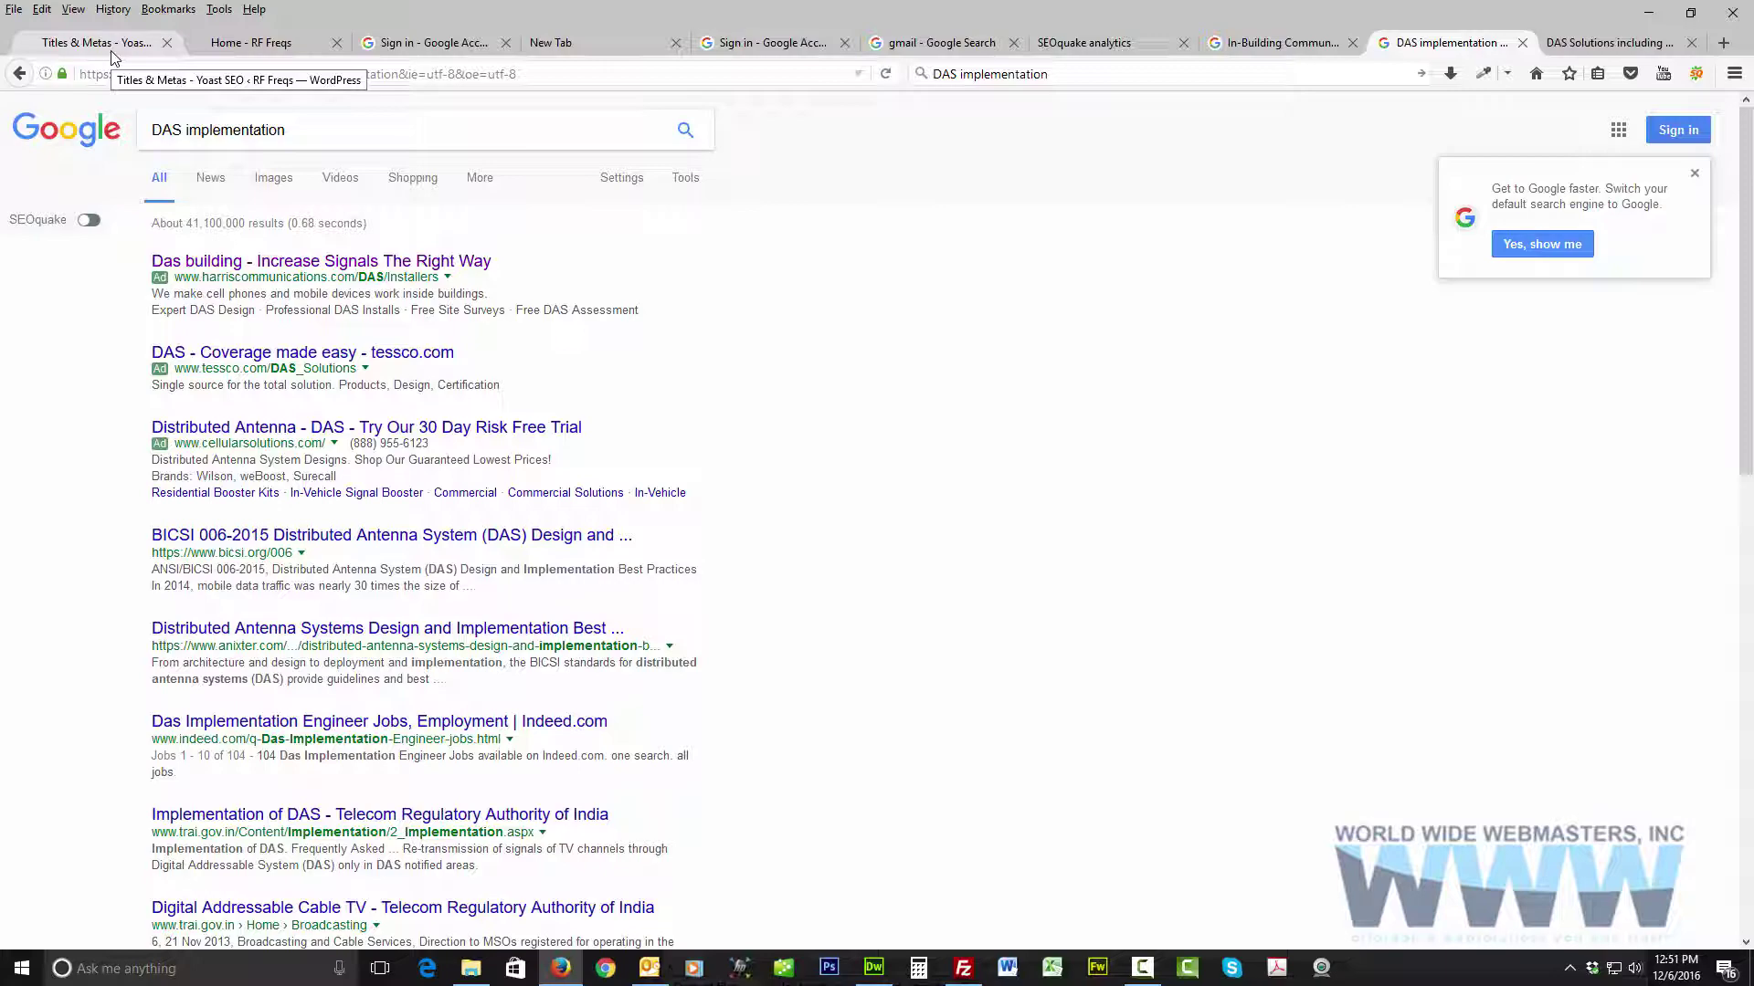
Step: Open the Public Safety page under Expertise on the RF Freqs site and look over its address and content
click(239, 44)
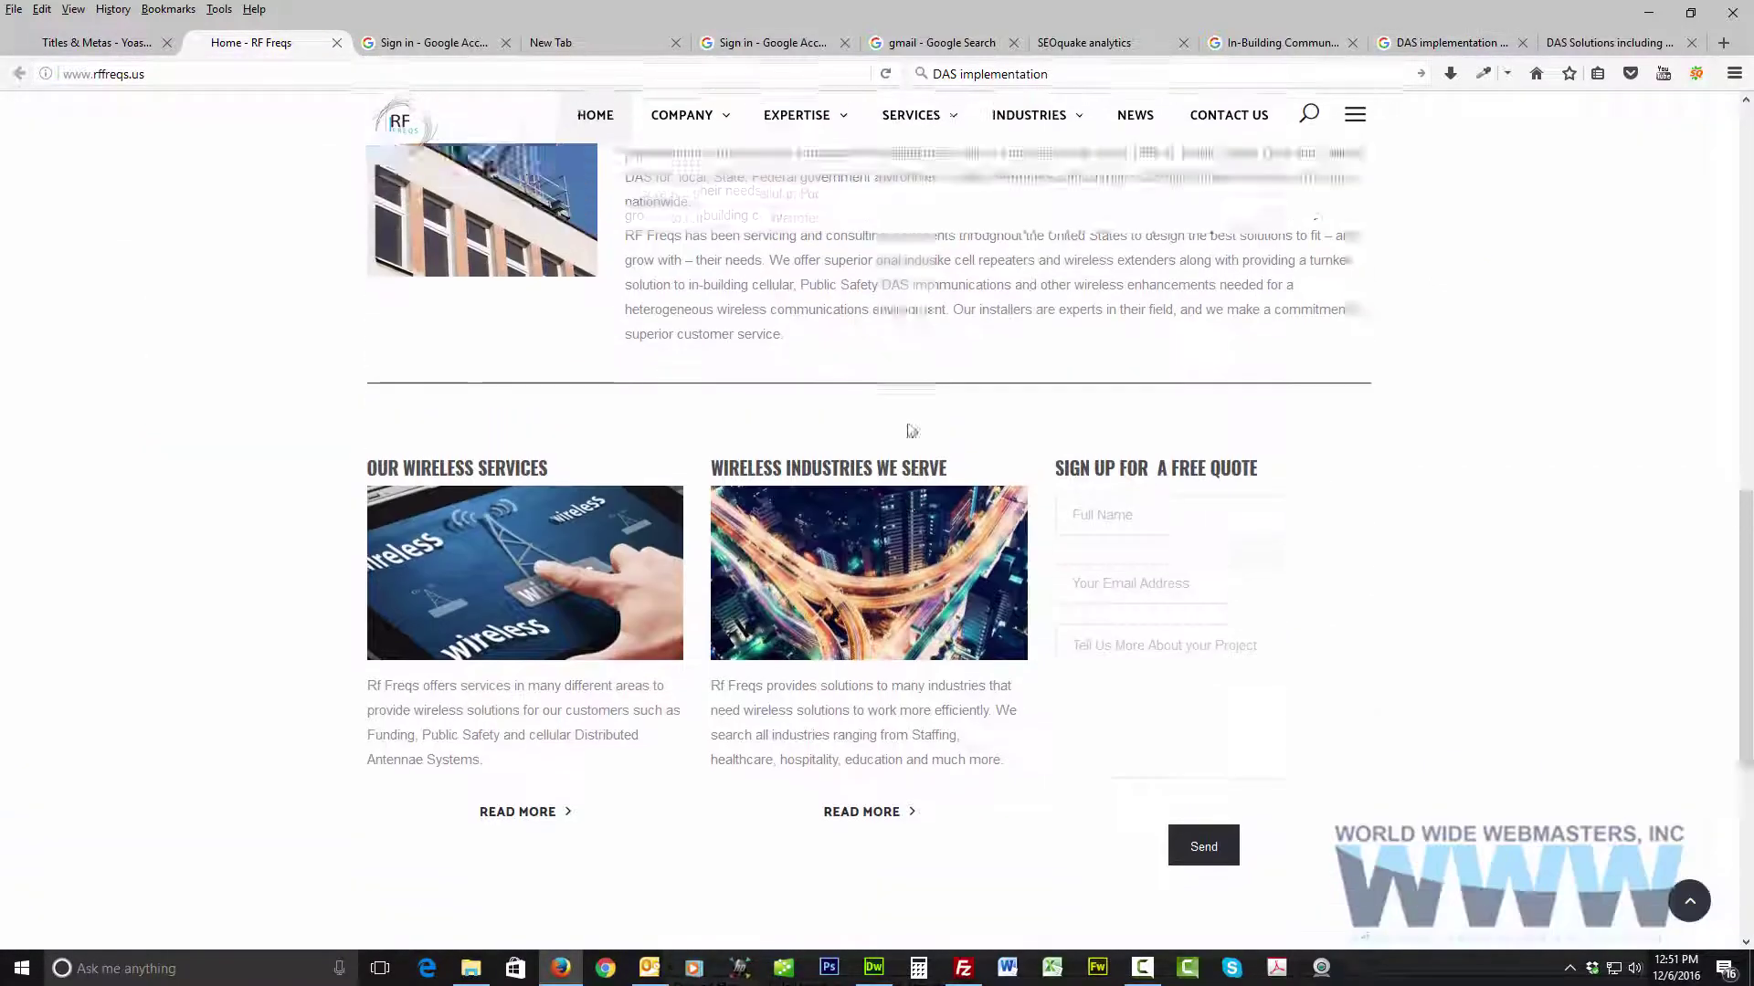
scroll(911, 430, up, 8)
mouse_move(791, 121)
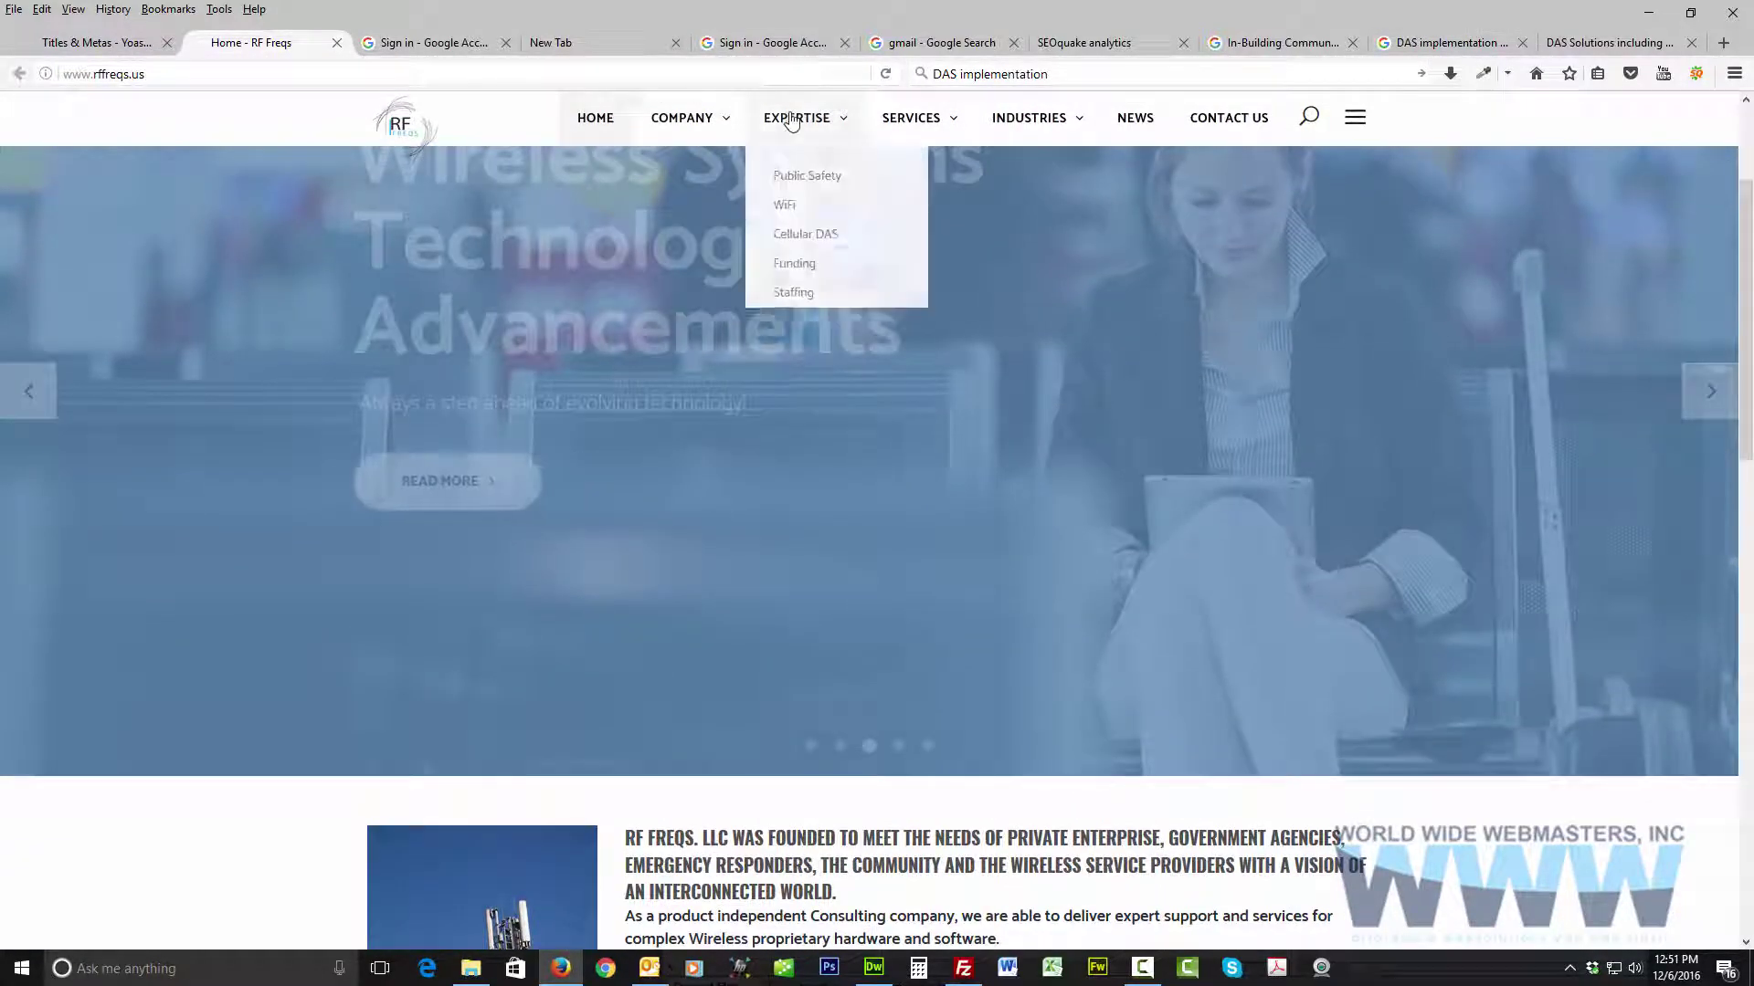
click(794, 180)
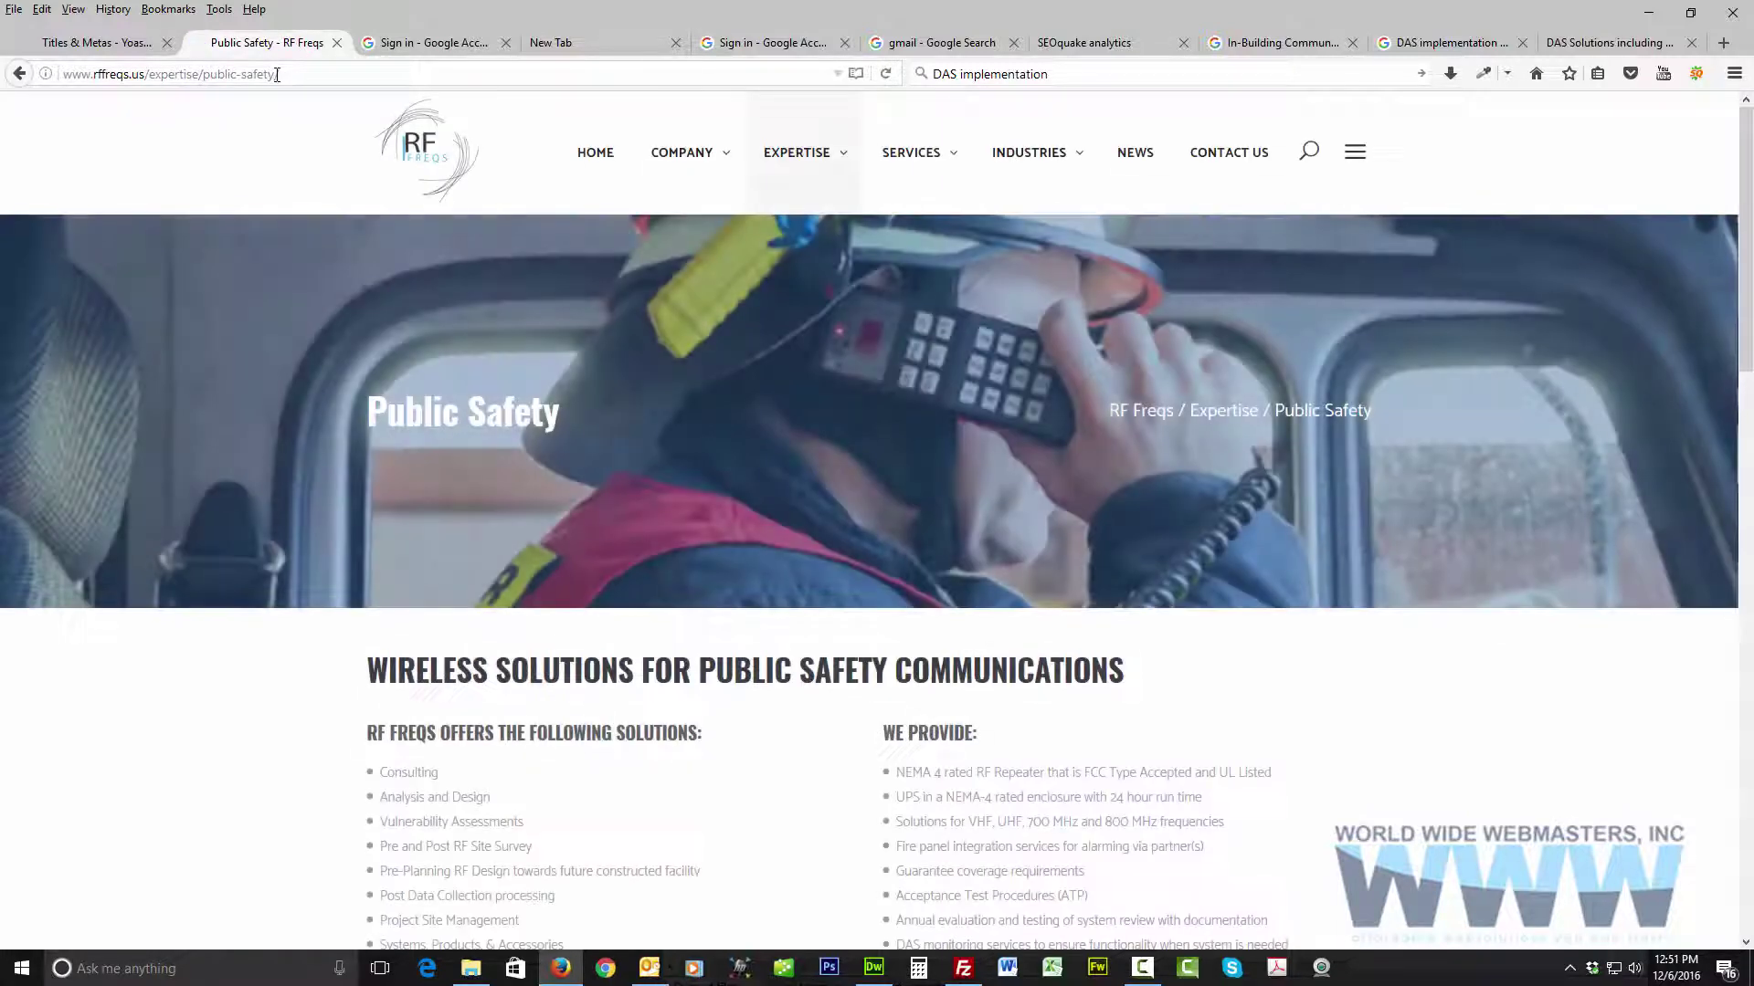
click(272, 73)
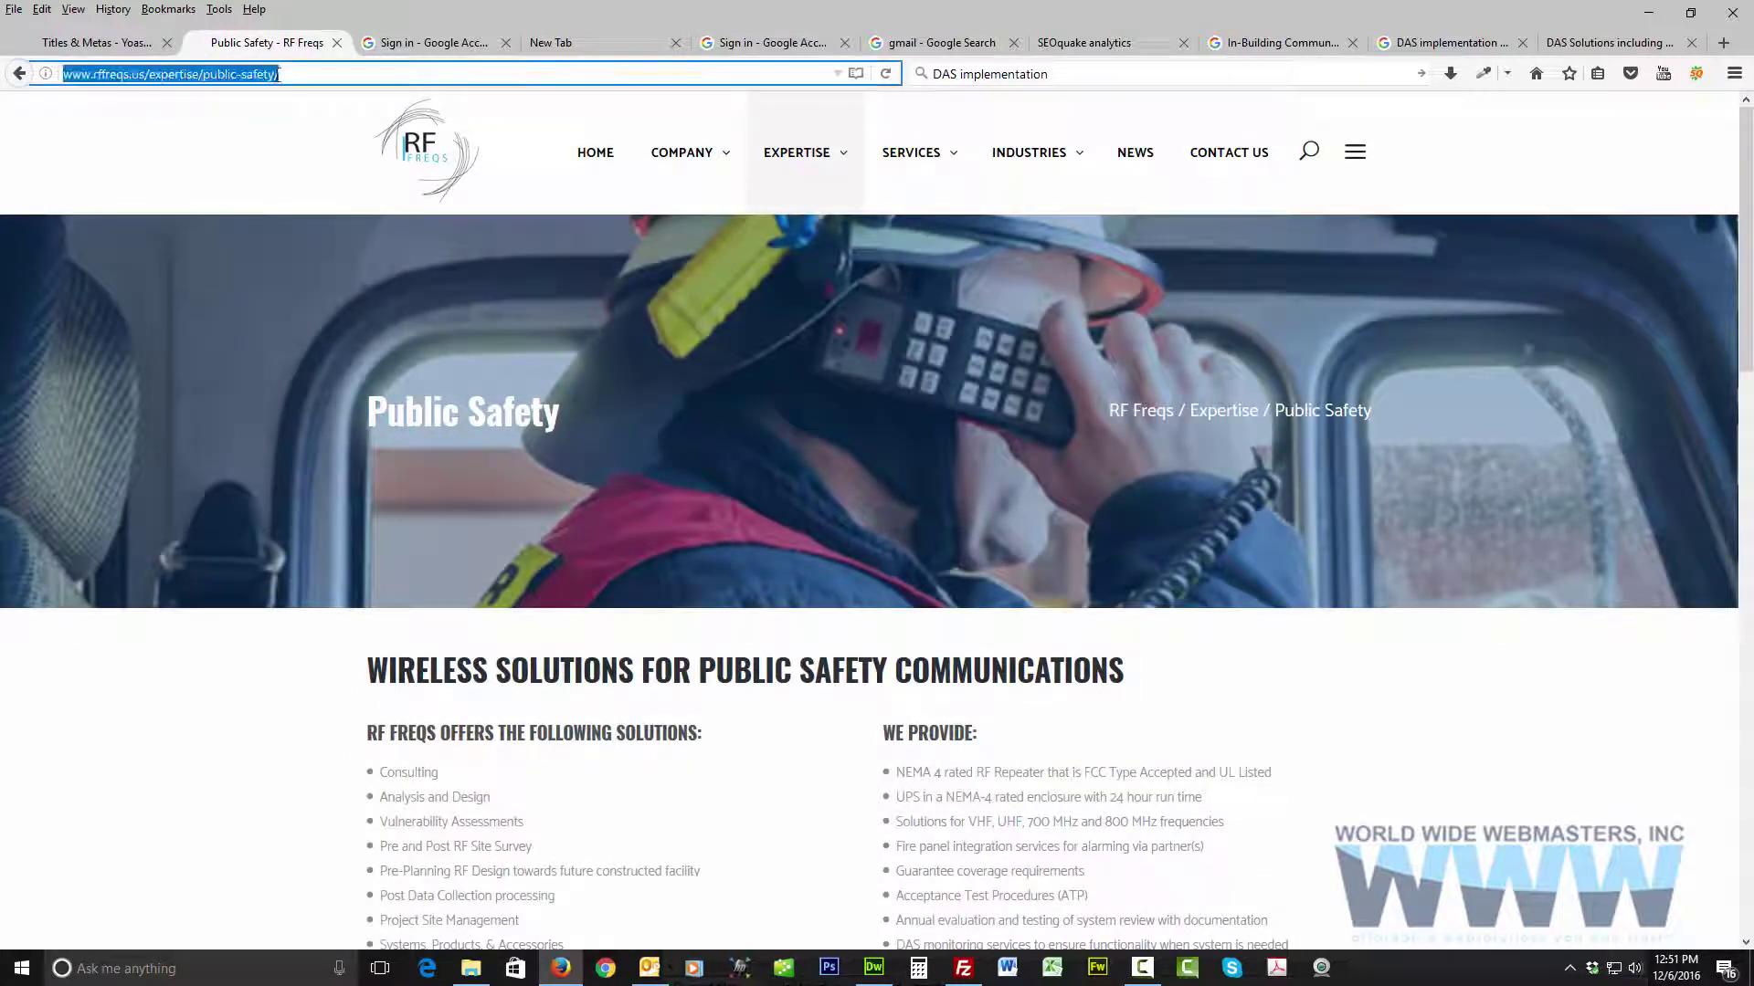
scroll(343, 261, down, 6)
scroll(344, 261, up, 3)
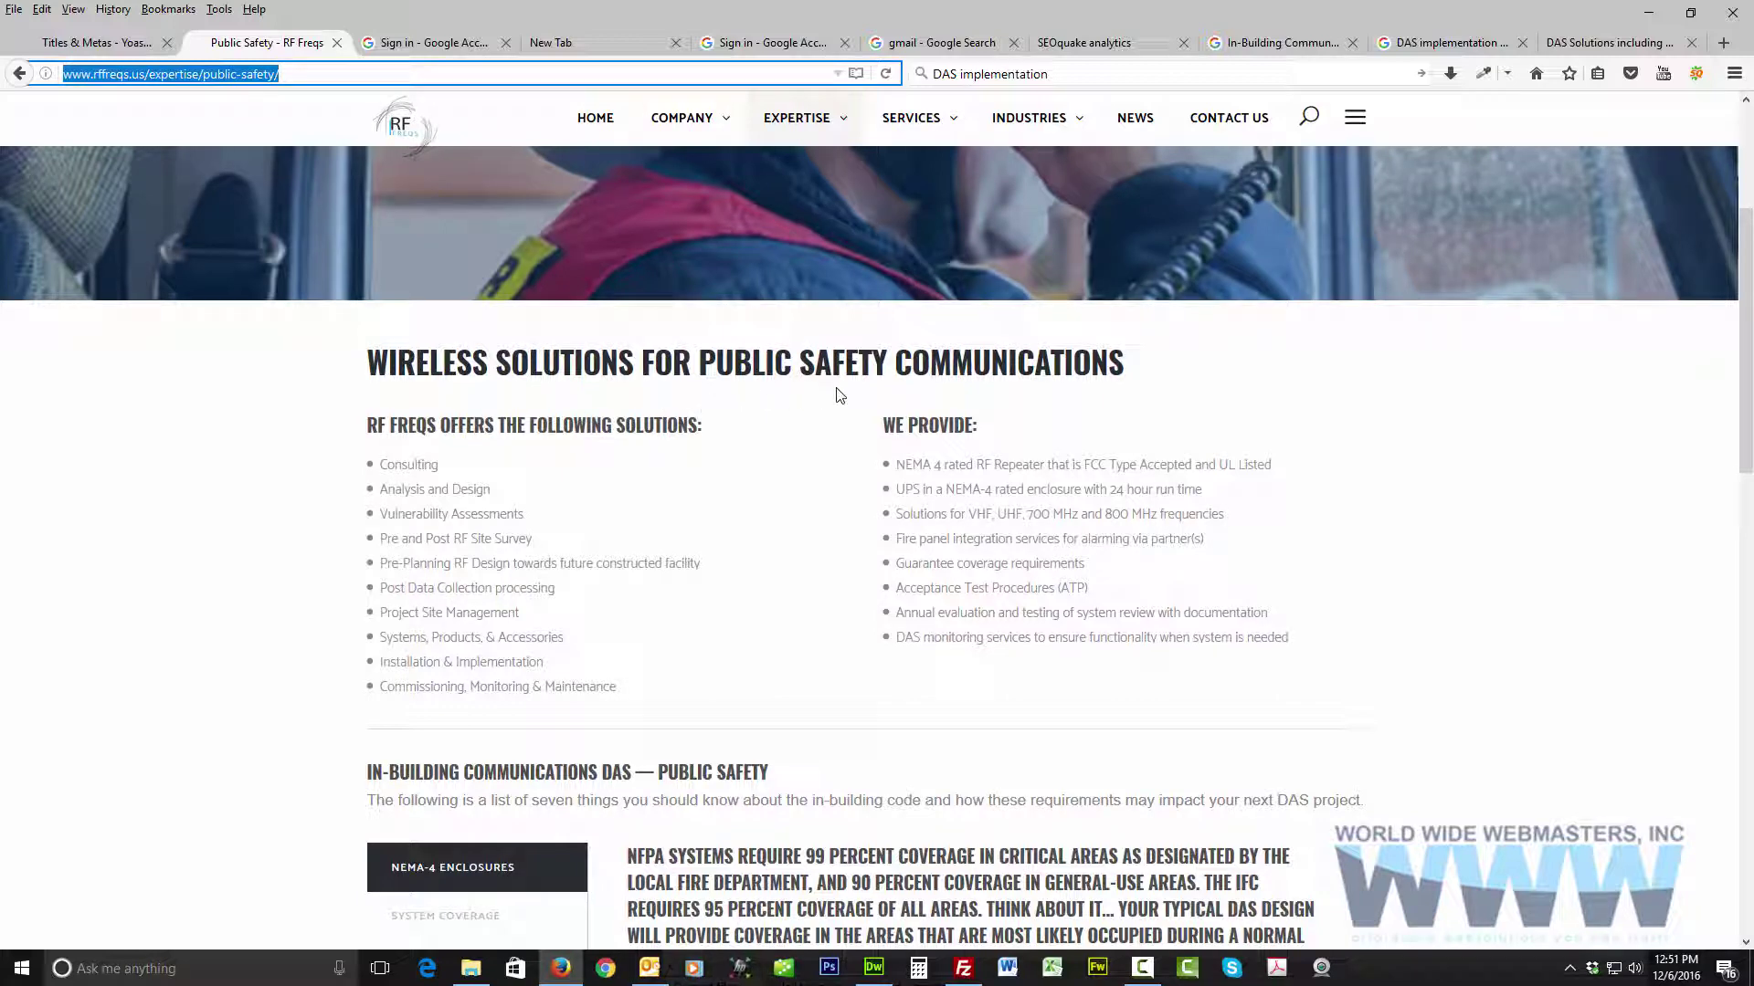
Step: Copy "Public Safety Communications" from the page's main heading and search Google for it in the DAS implementation tab
drag(1137, 370, 701, 365)
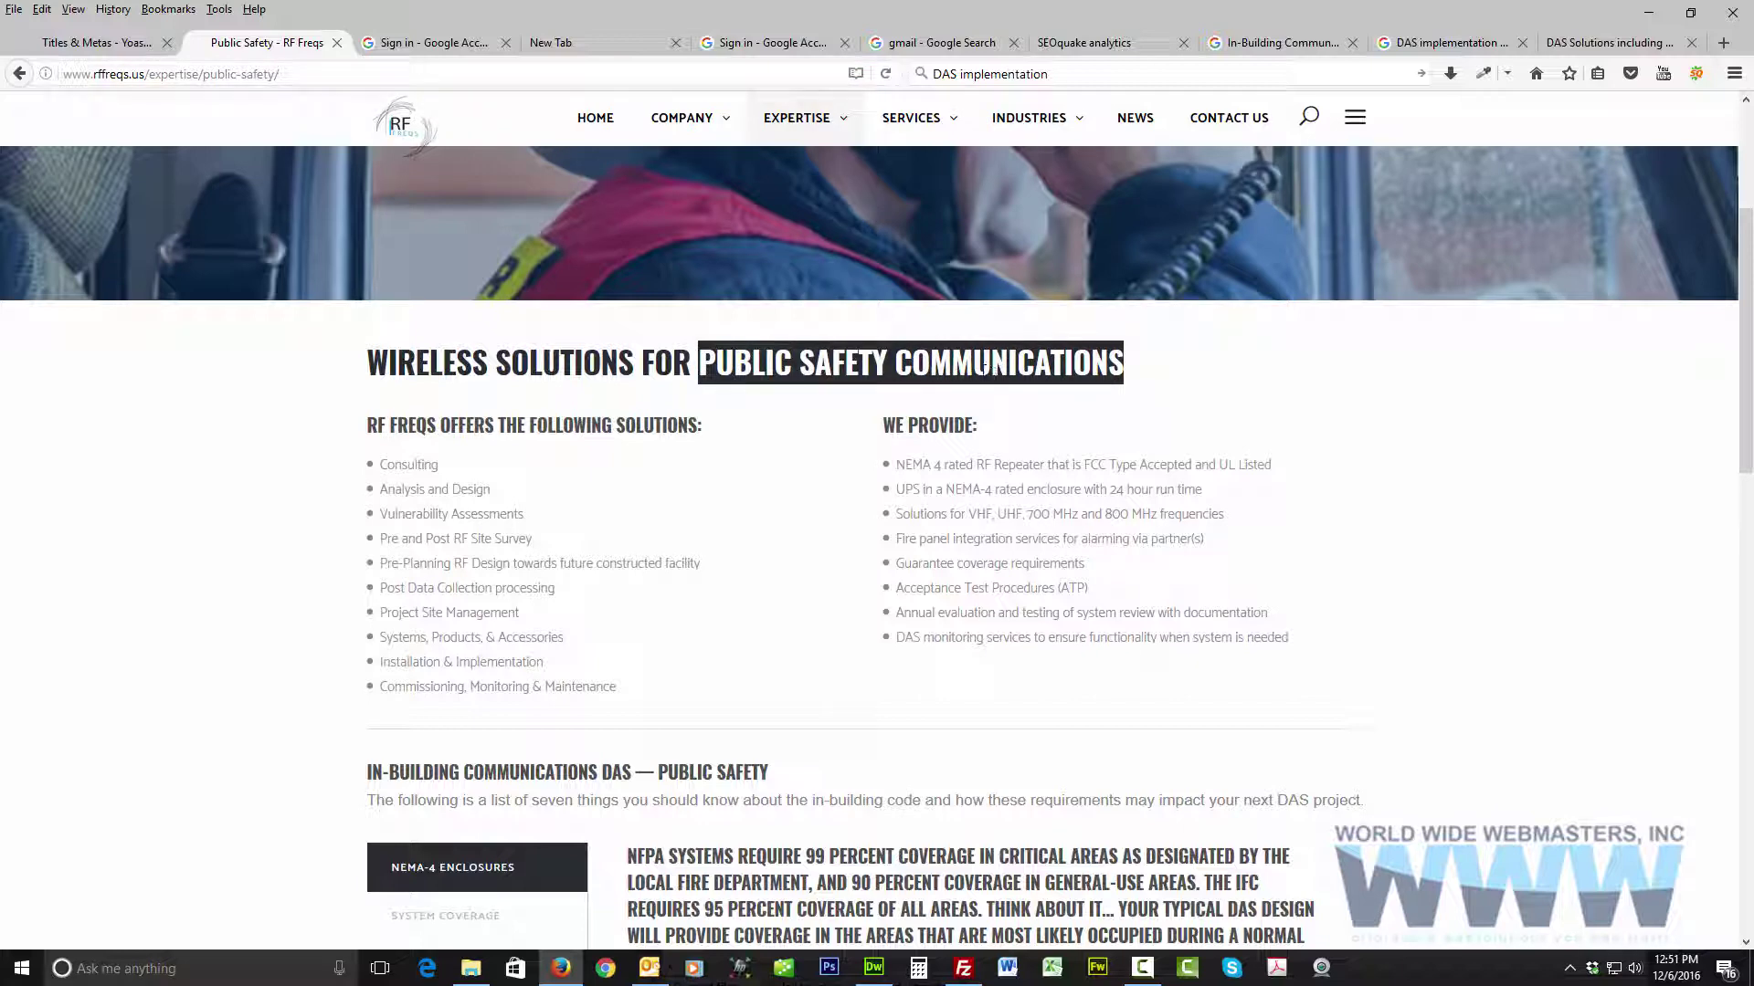
right_click(986, 367)
click(1045, 386)
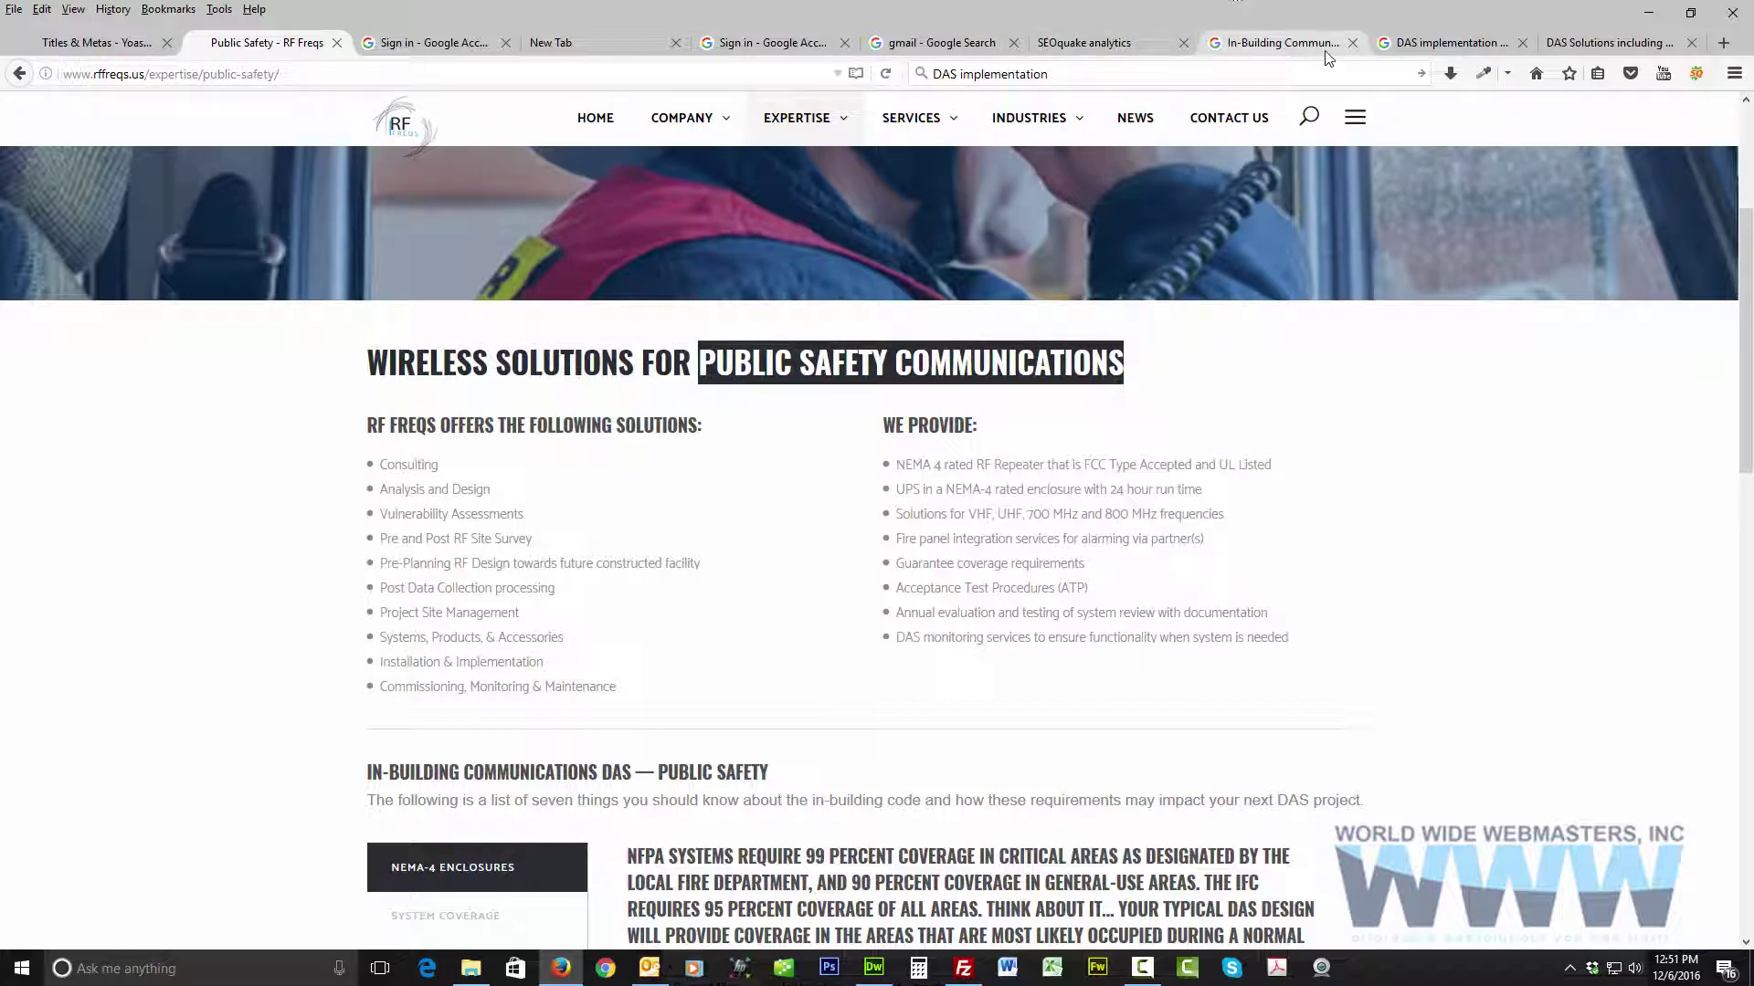
click(1445, 43)
right_click(1208, 71)
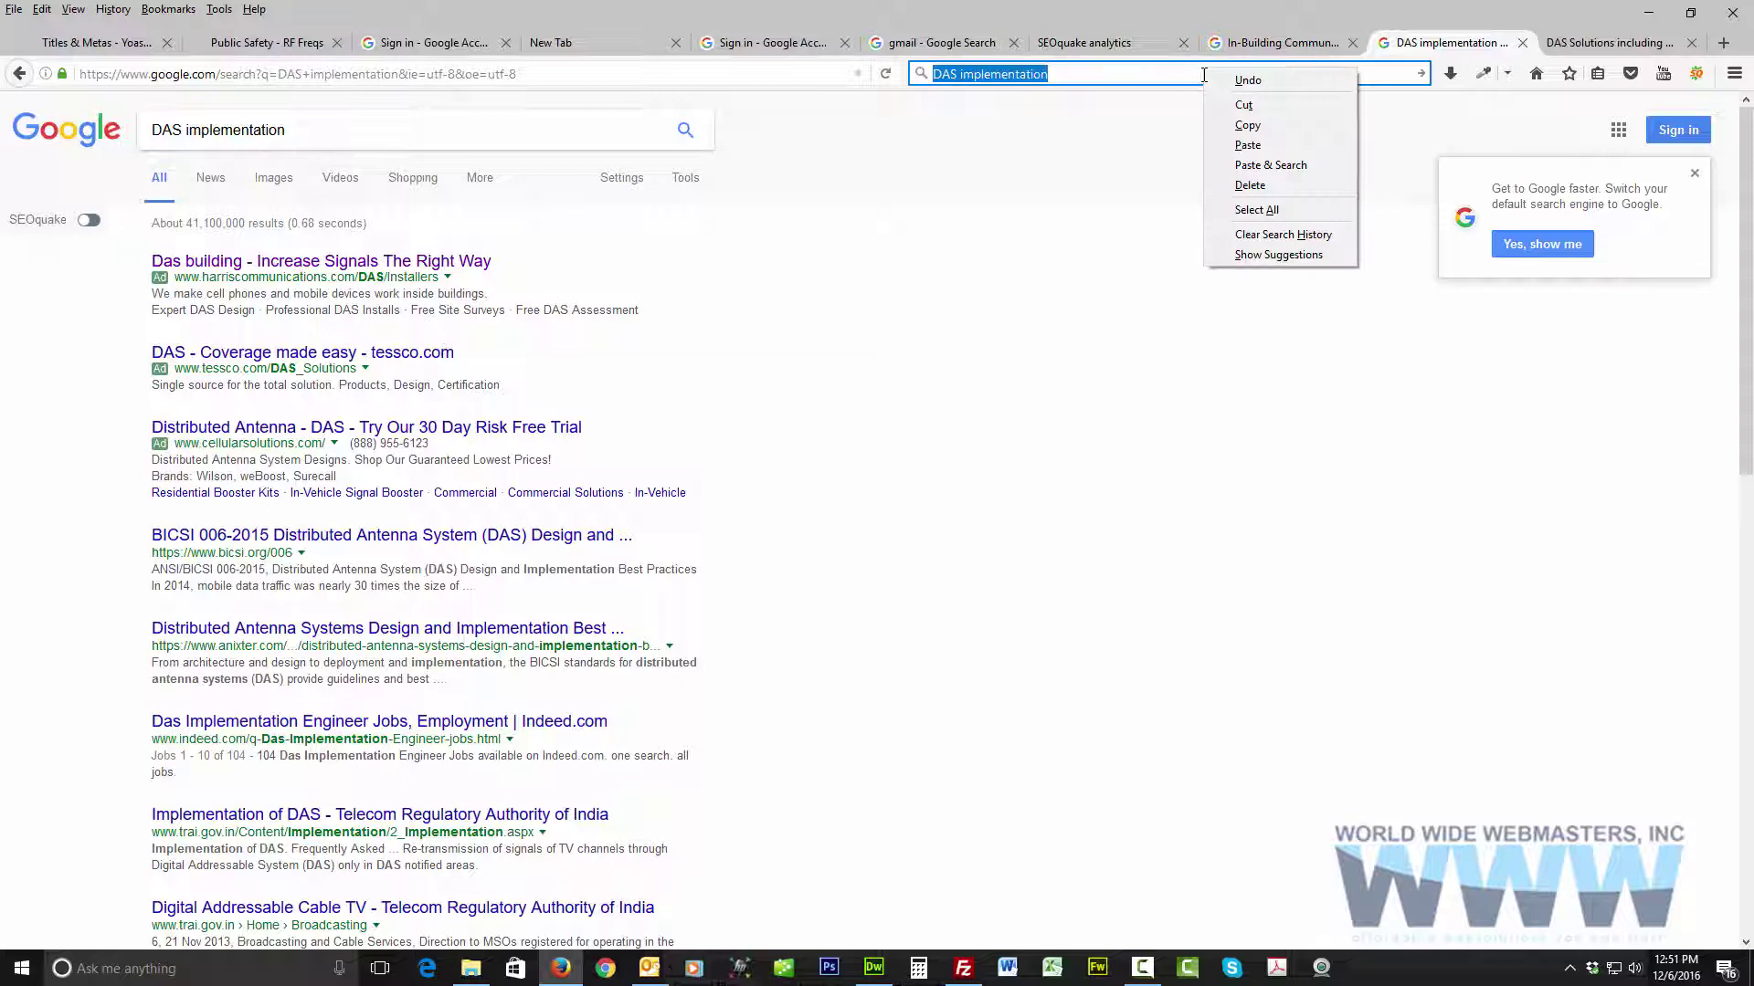
click(1248, 145)
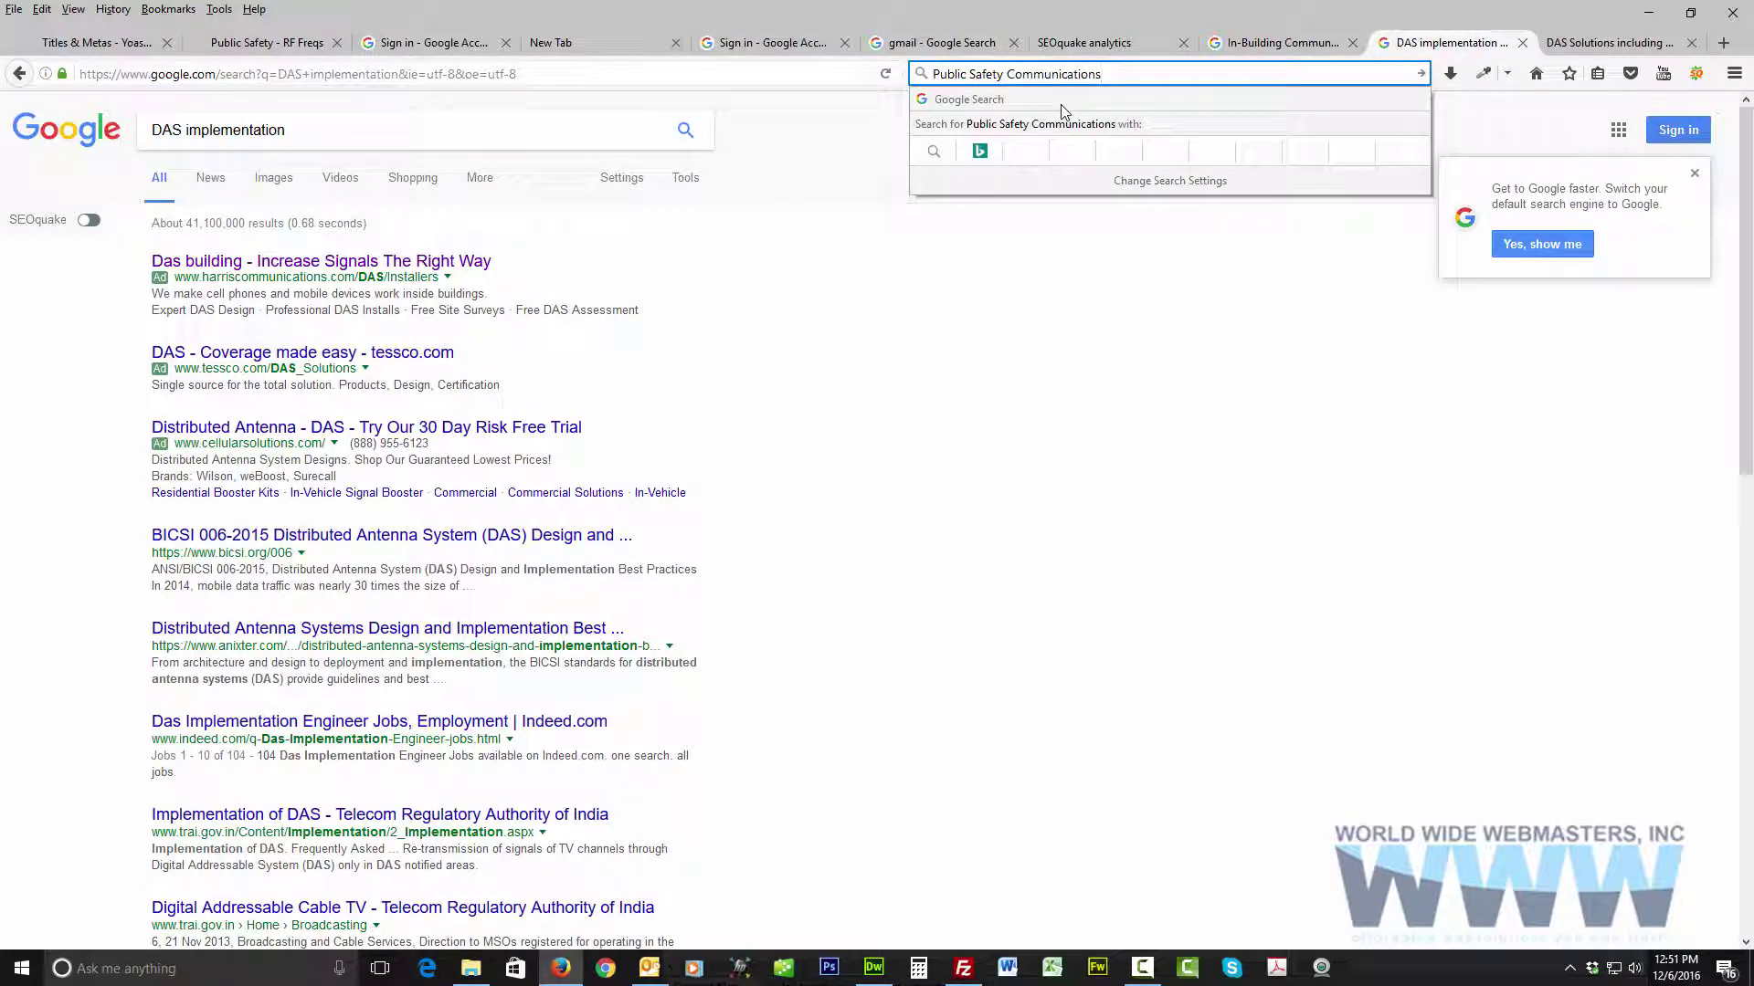
key(Return)
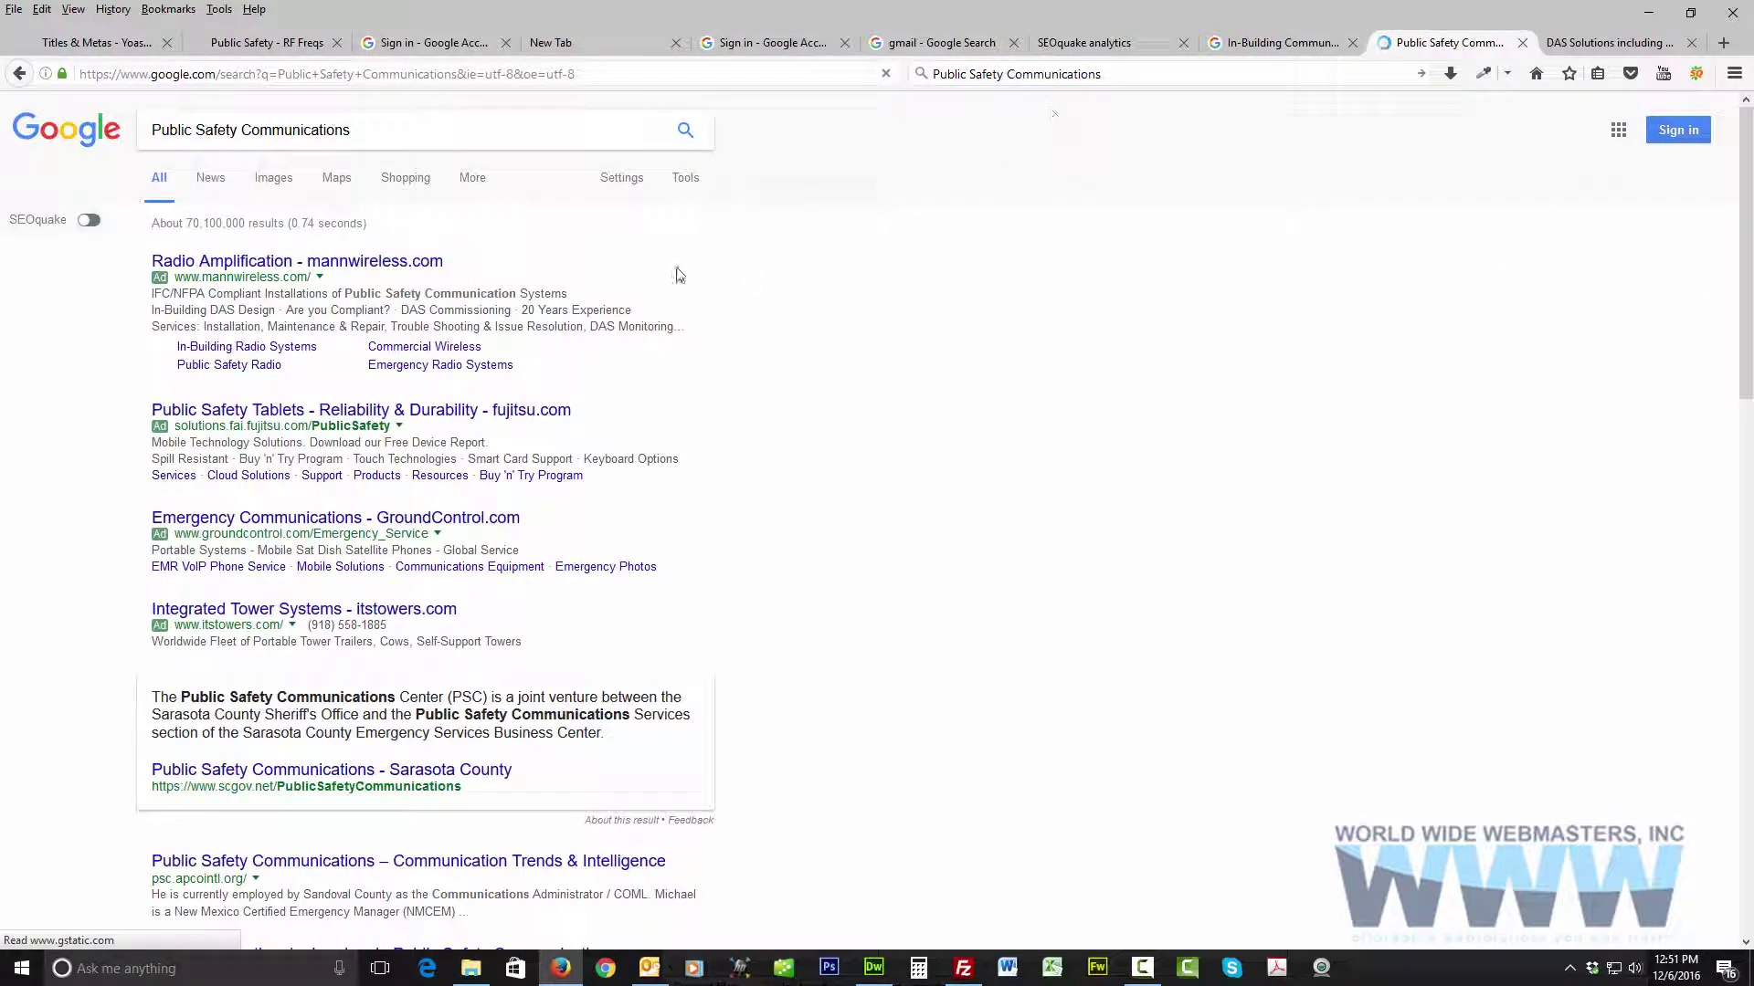
Step: Look through the ads and organic results for Public Safety Communications
scroll(537, 407, down, 3)
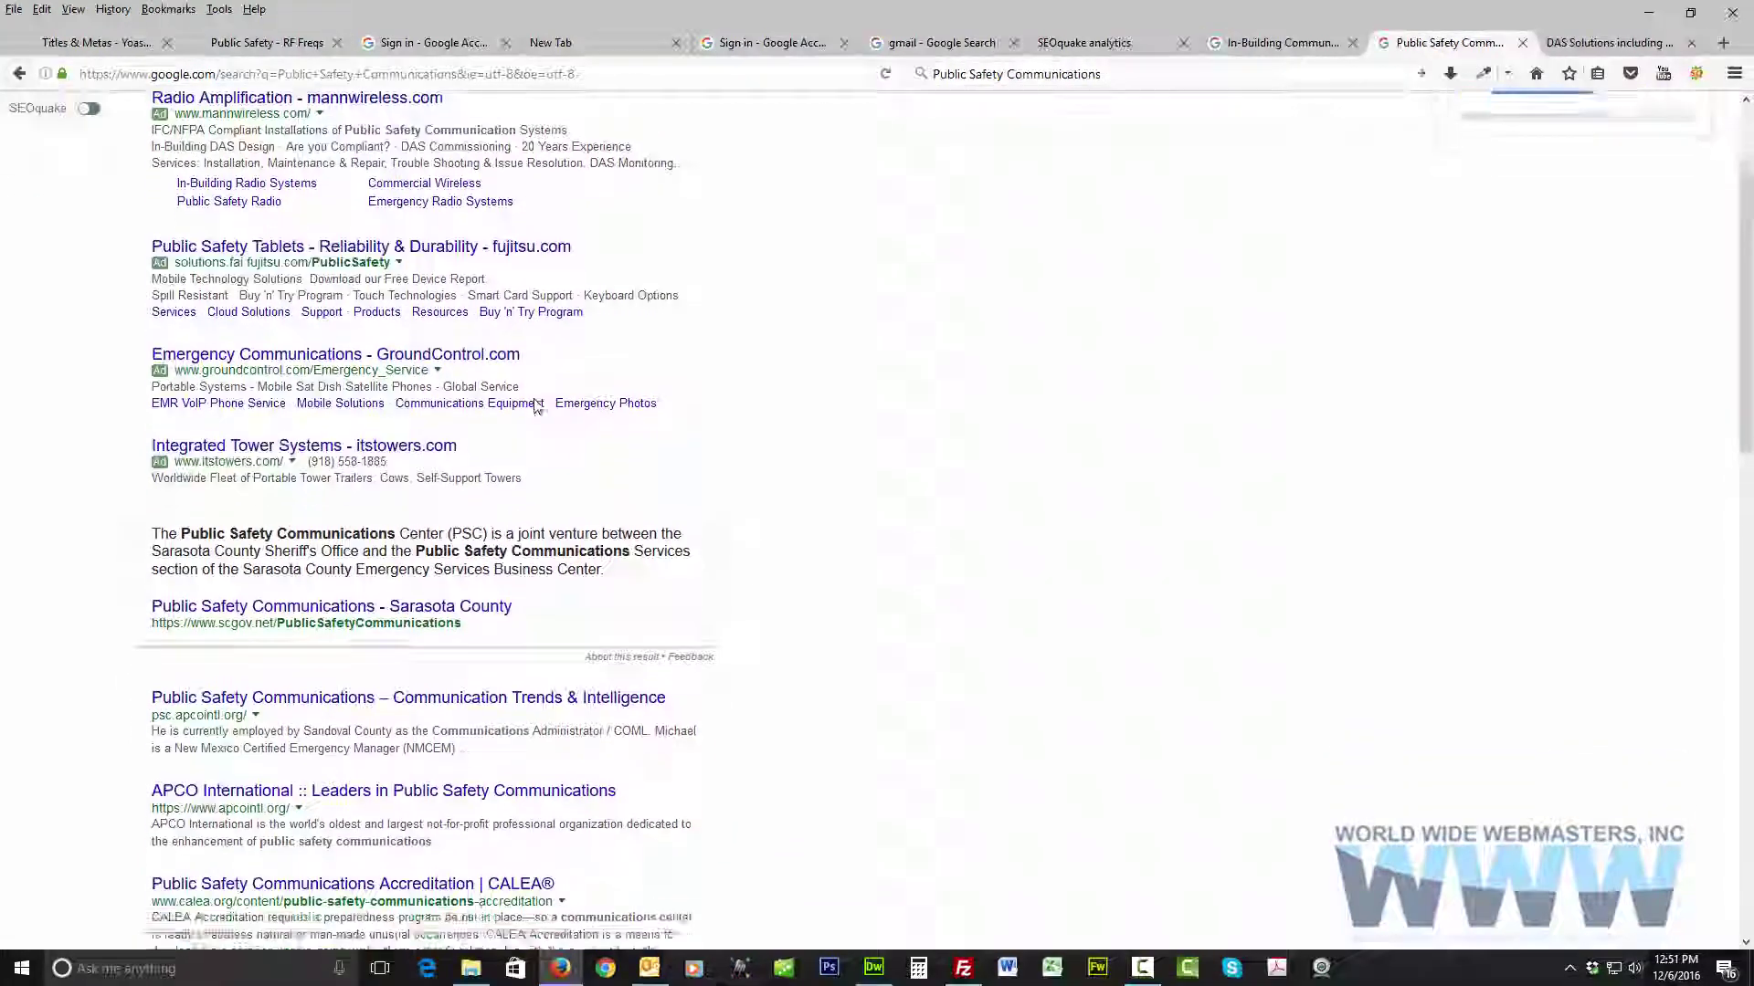
scroll(537, 406, down, 4)
scroll(248, 348, up, 7)
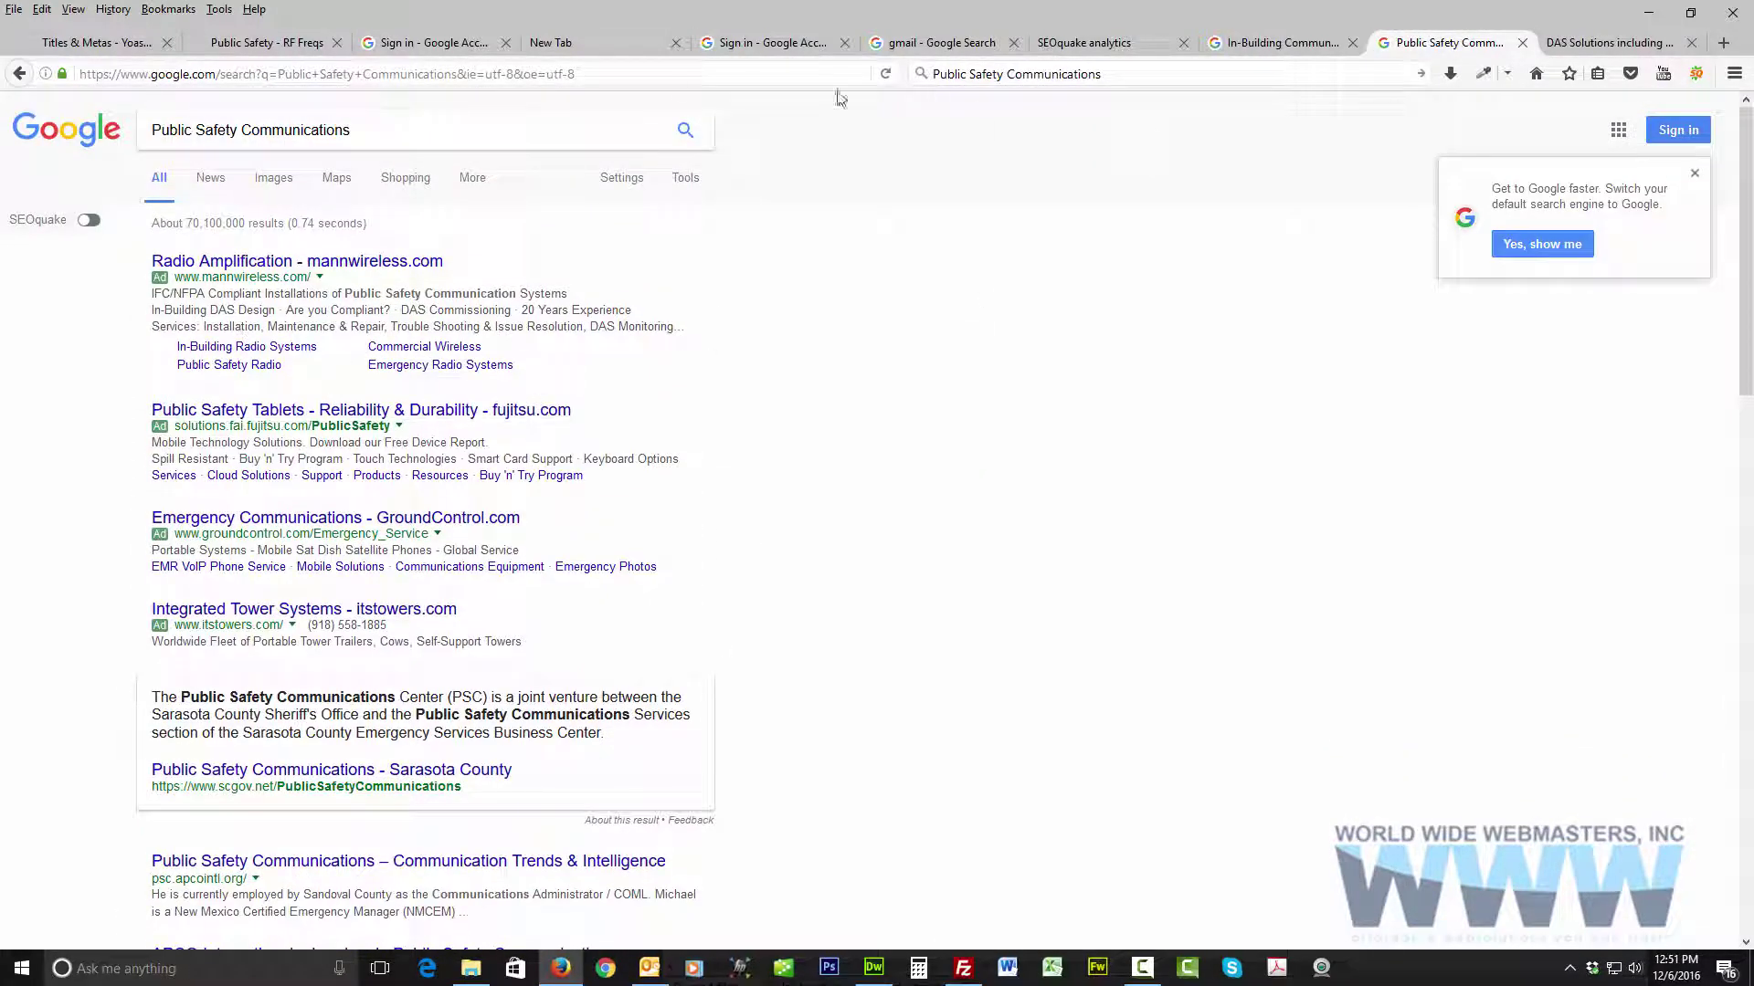
Step: Return to the RF Freqs site's home page and look through its company description and services sections
click(96, 42)
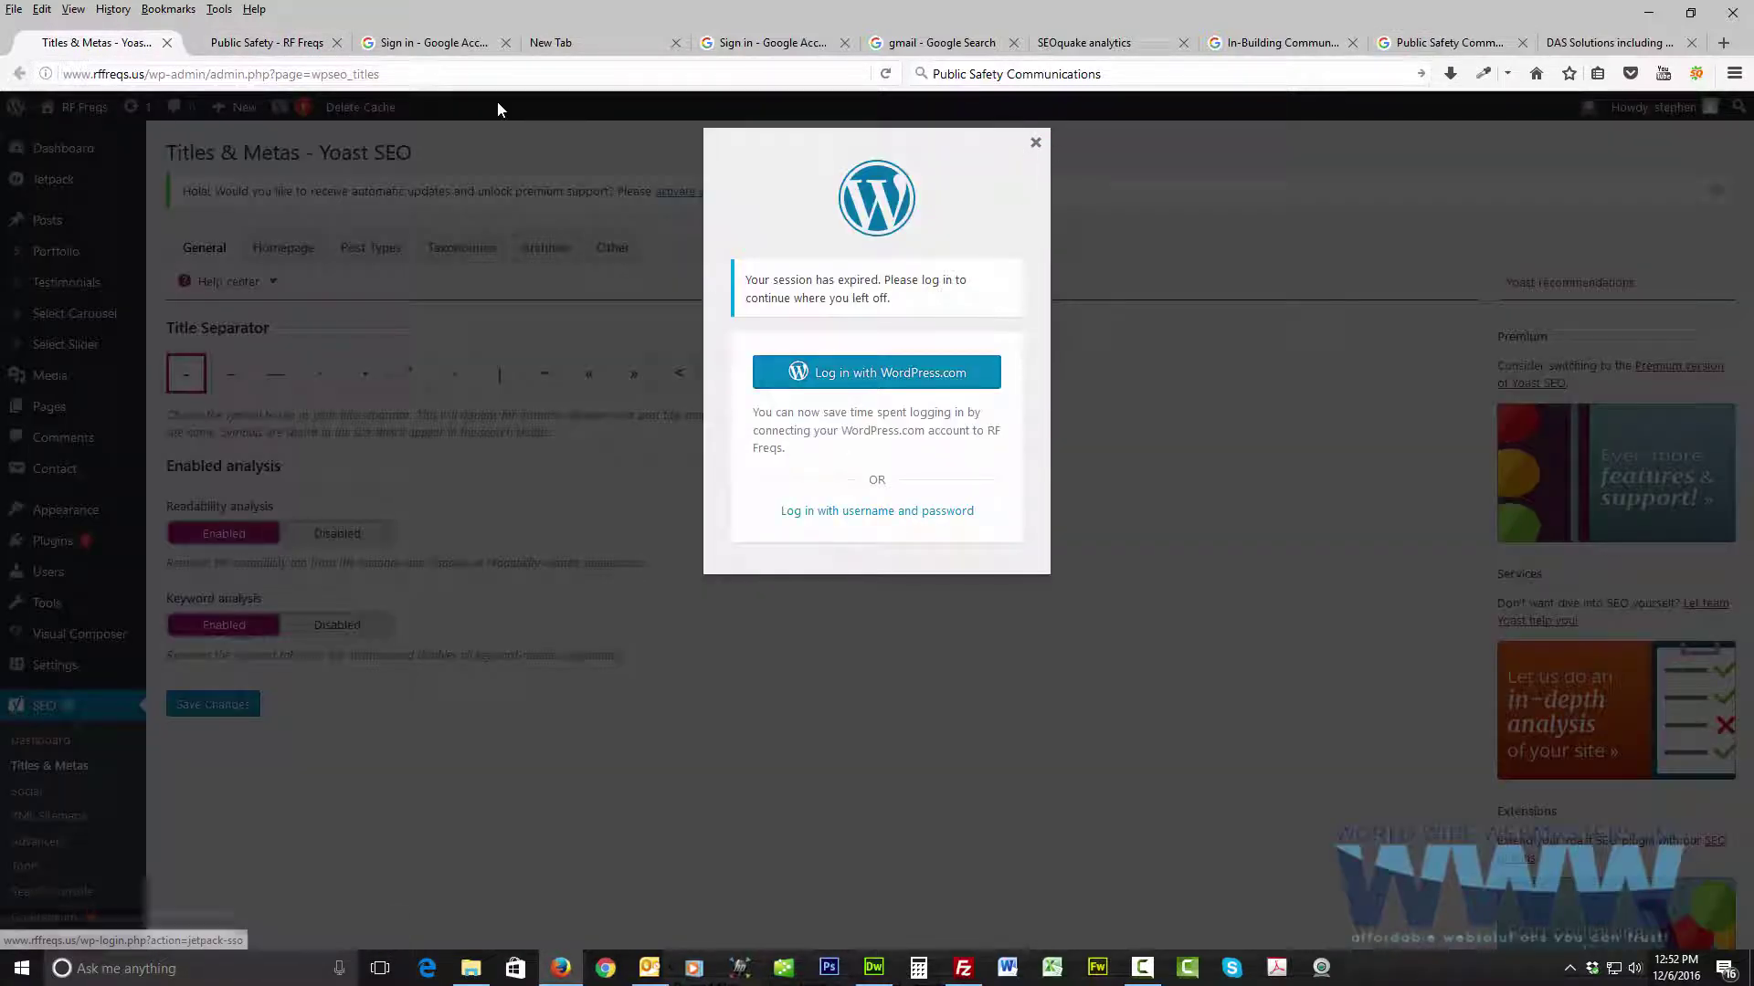
click(265, 42)
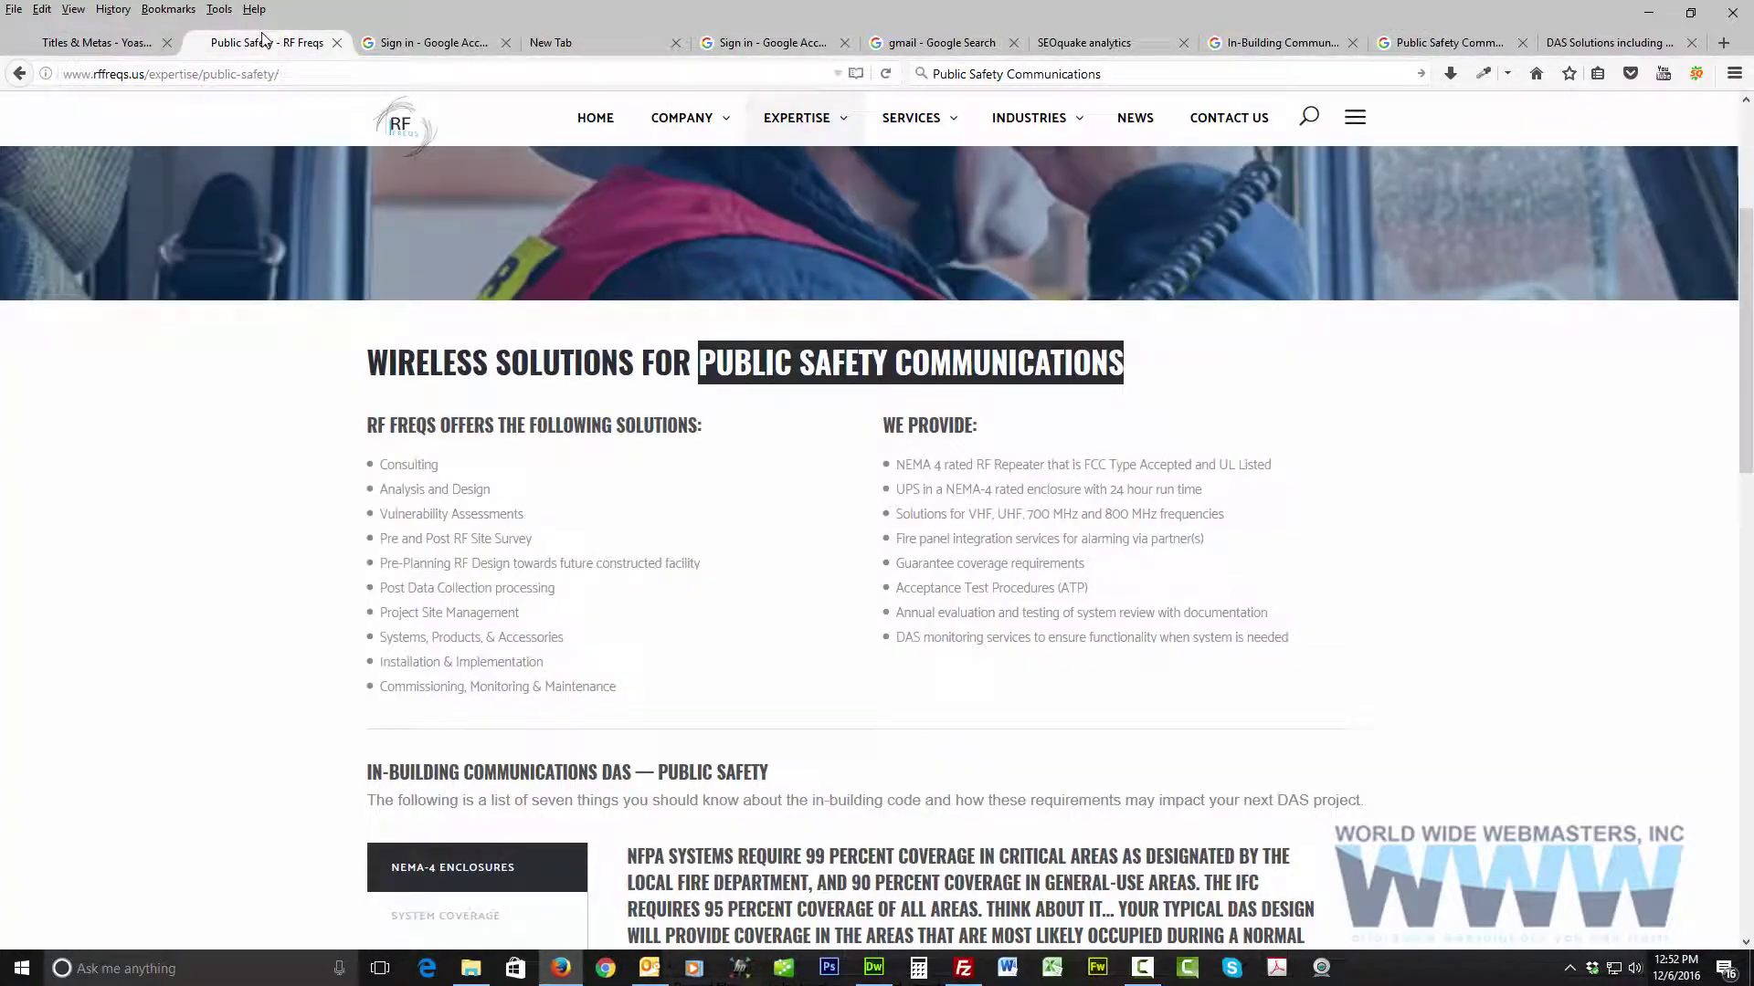
click(1137, 79)
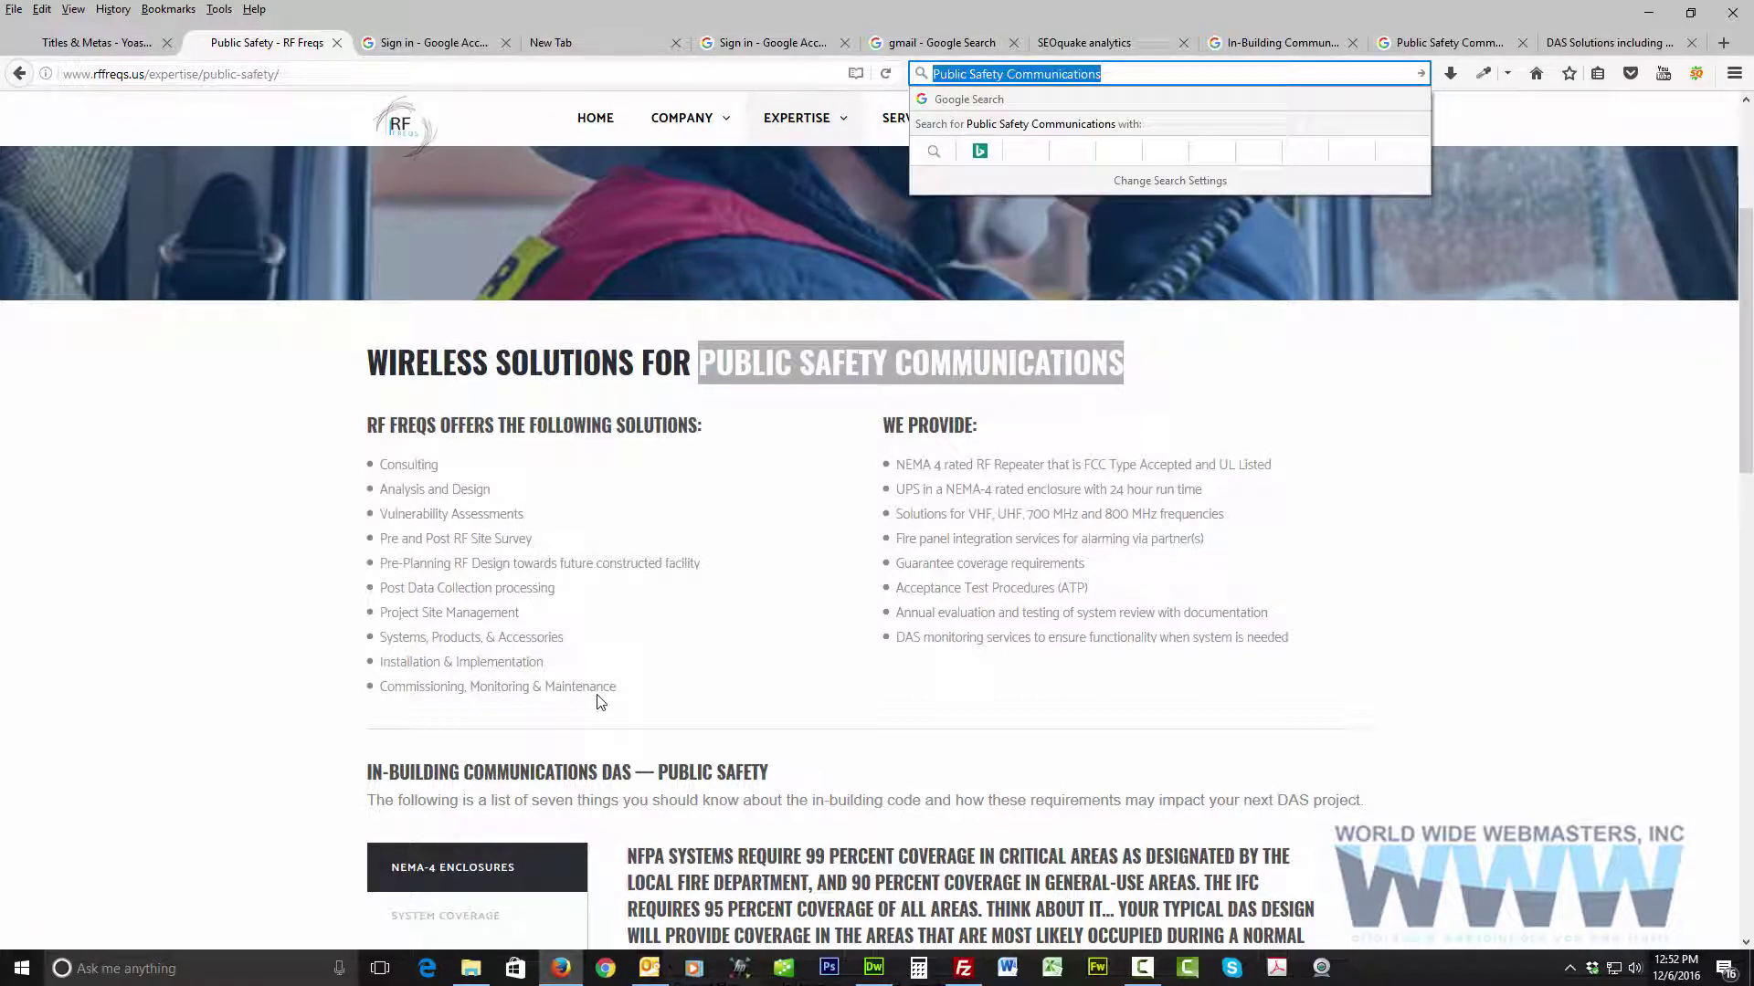
scroll(664, 667, up, 3)
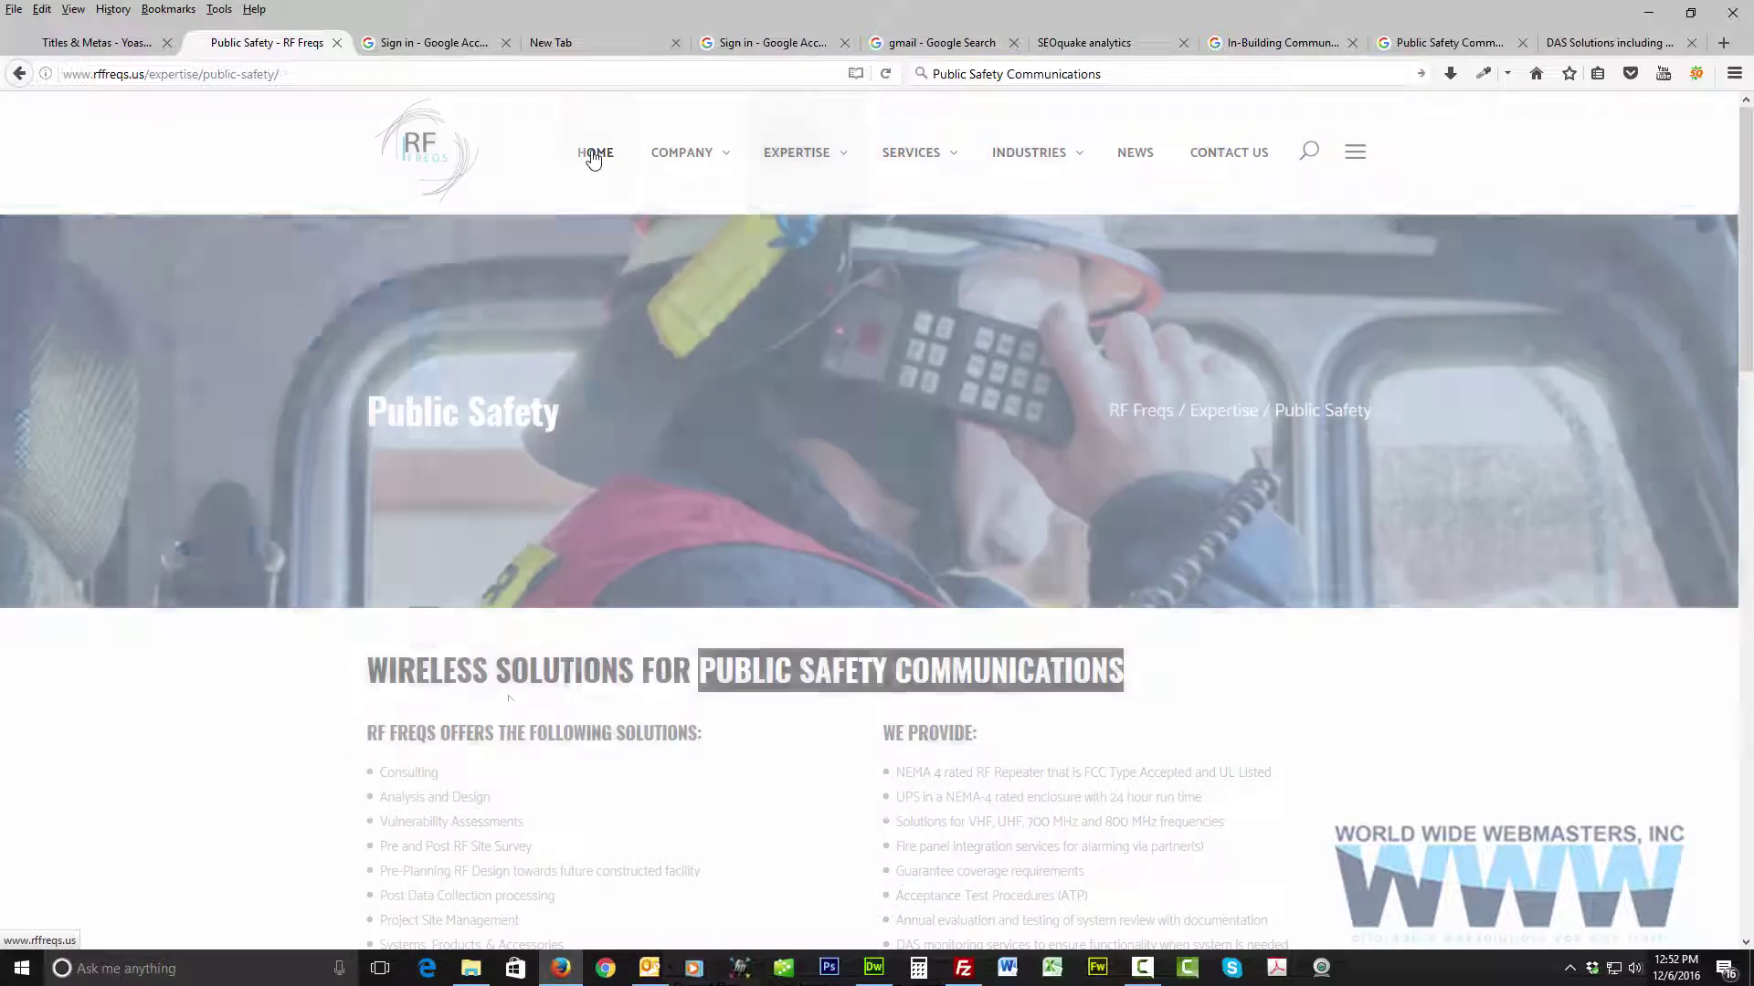
click(593, 153)
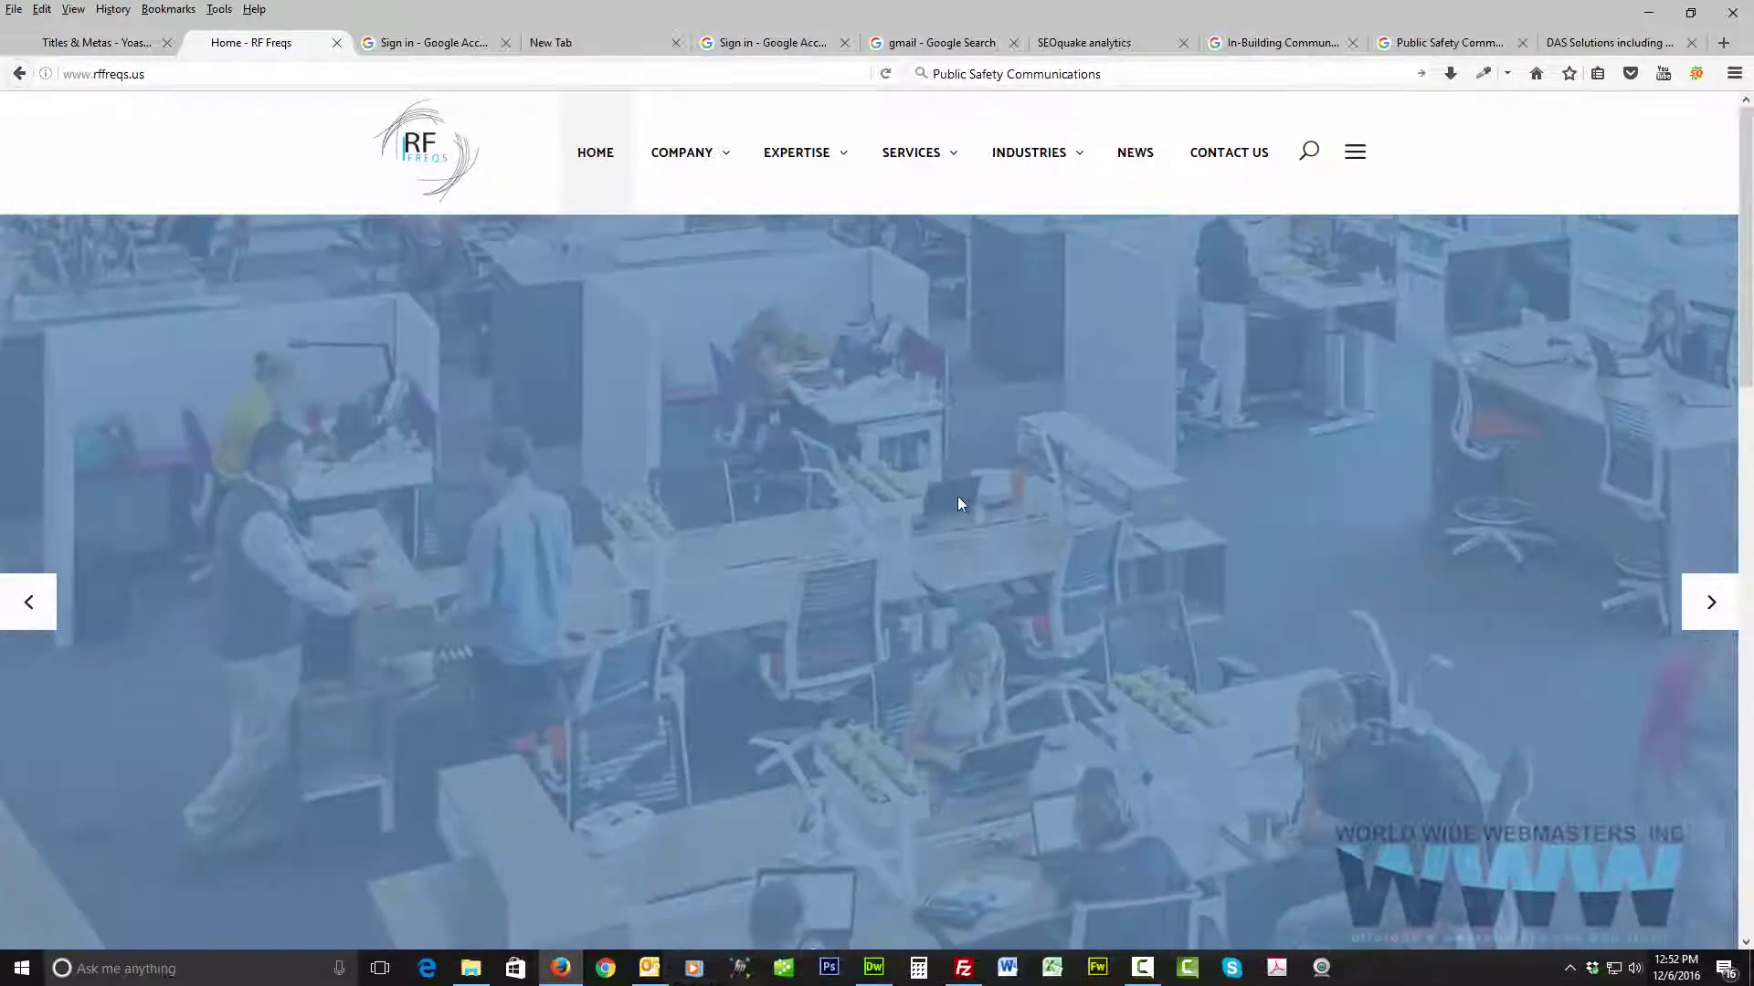
scroll(918, 484, down, 3)
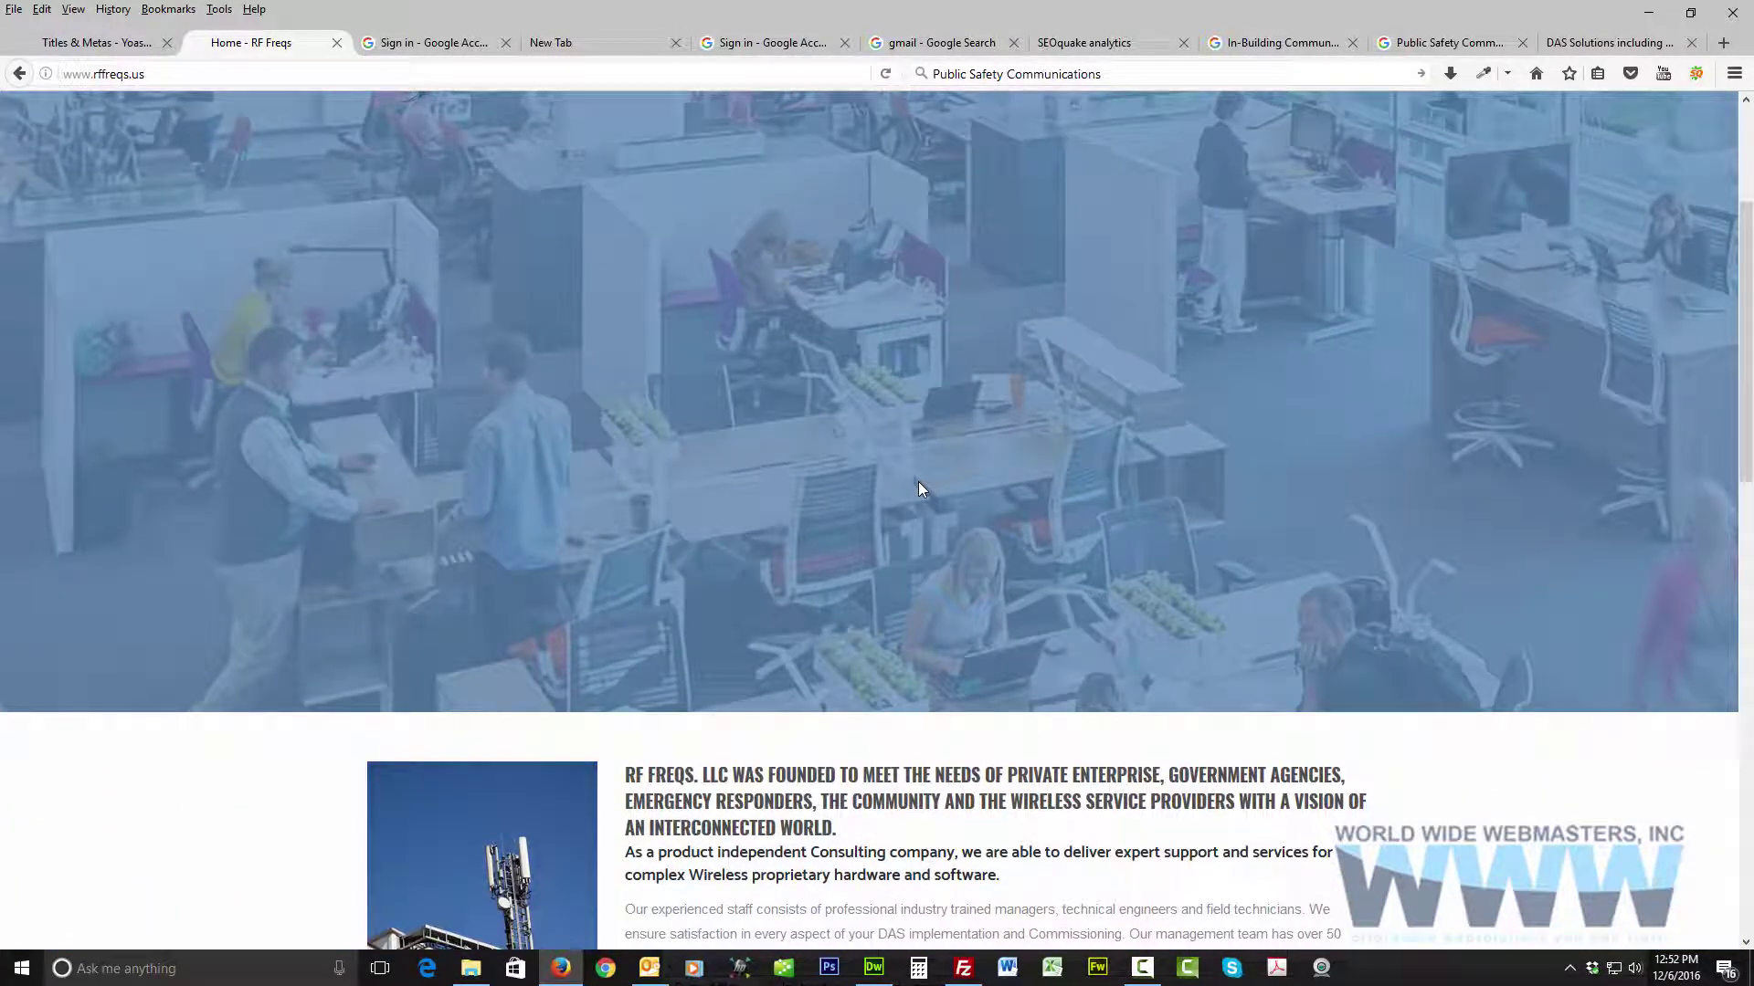
scroll(918, 484, down, 6)
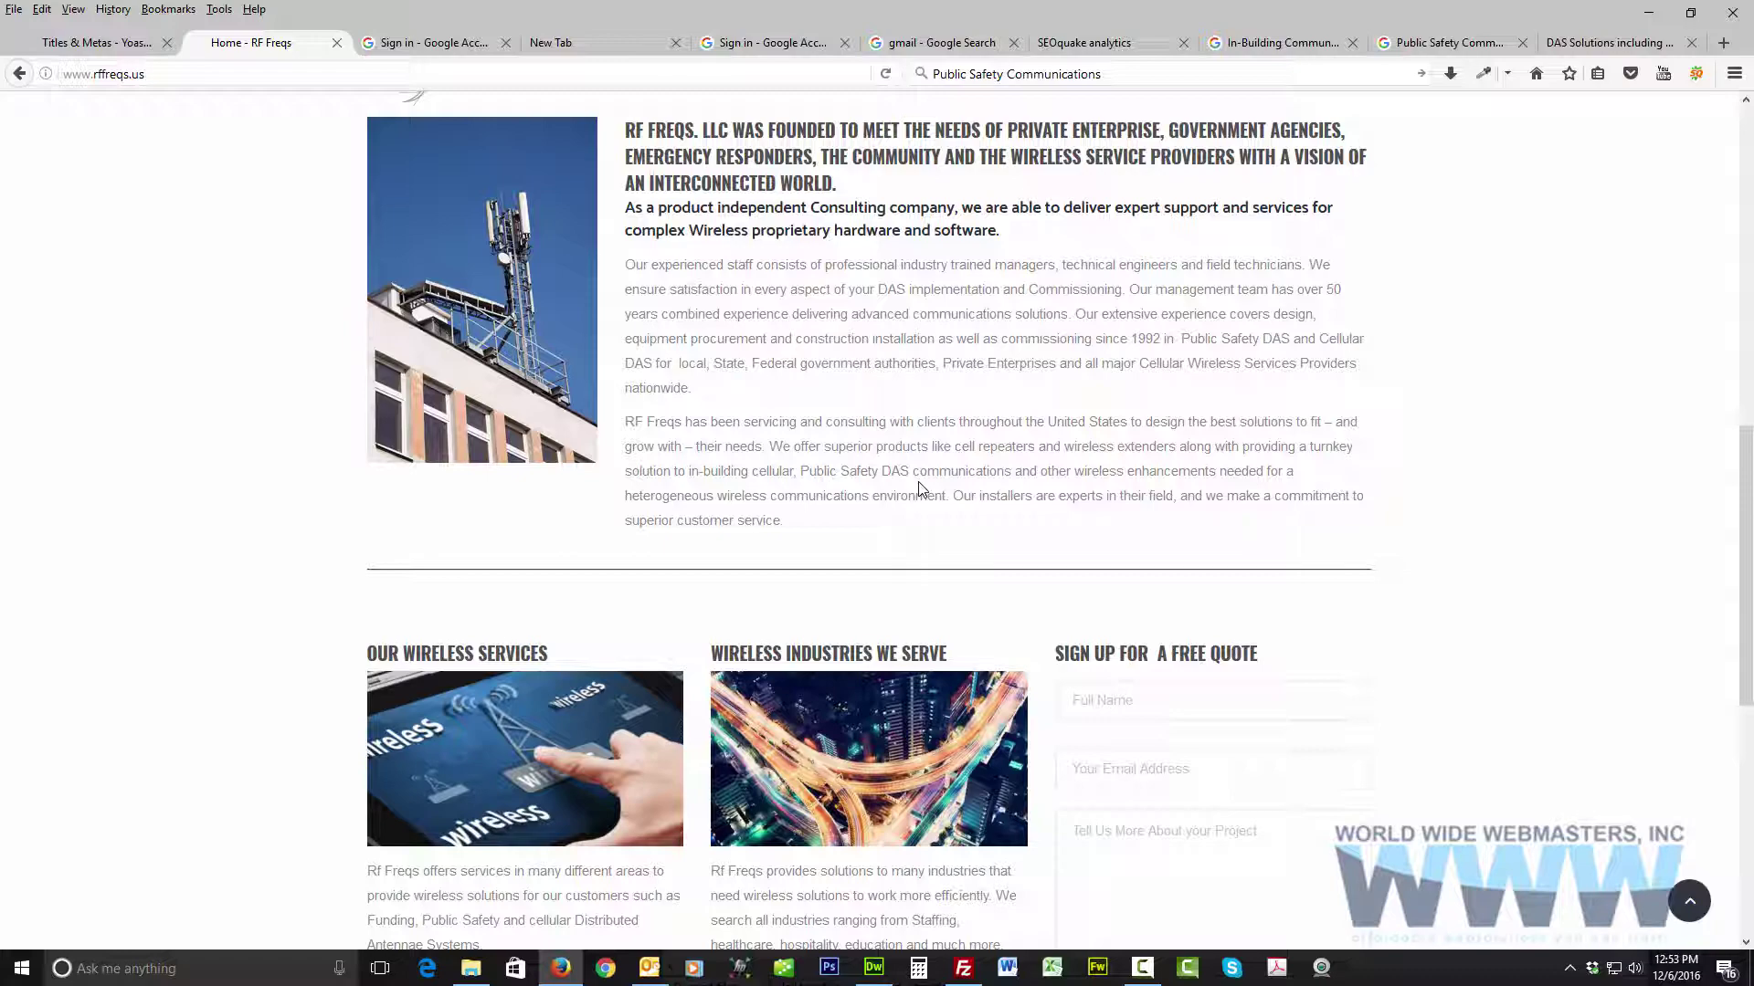
Step: Look over the home page's company description and highlight "DAS communications" in its second paragraph
scroll(919, 490, up, 5)
scroll(924, 646, down, 3)
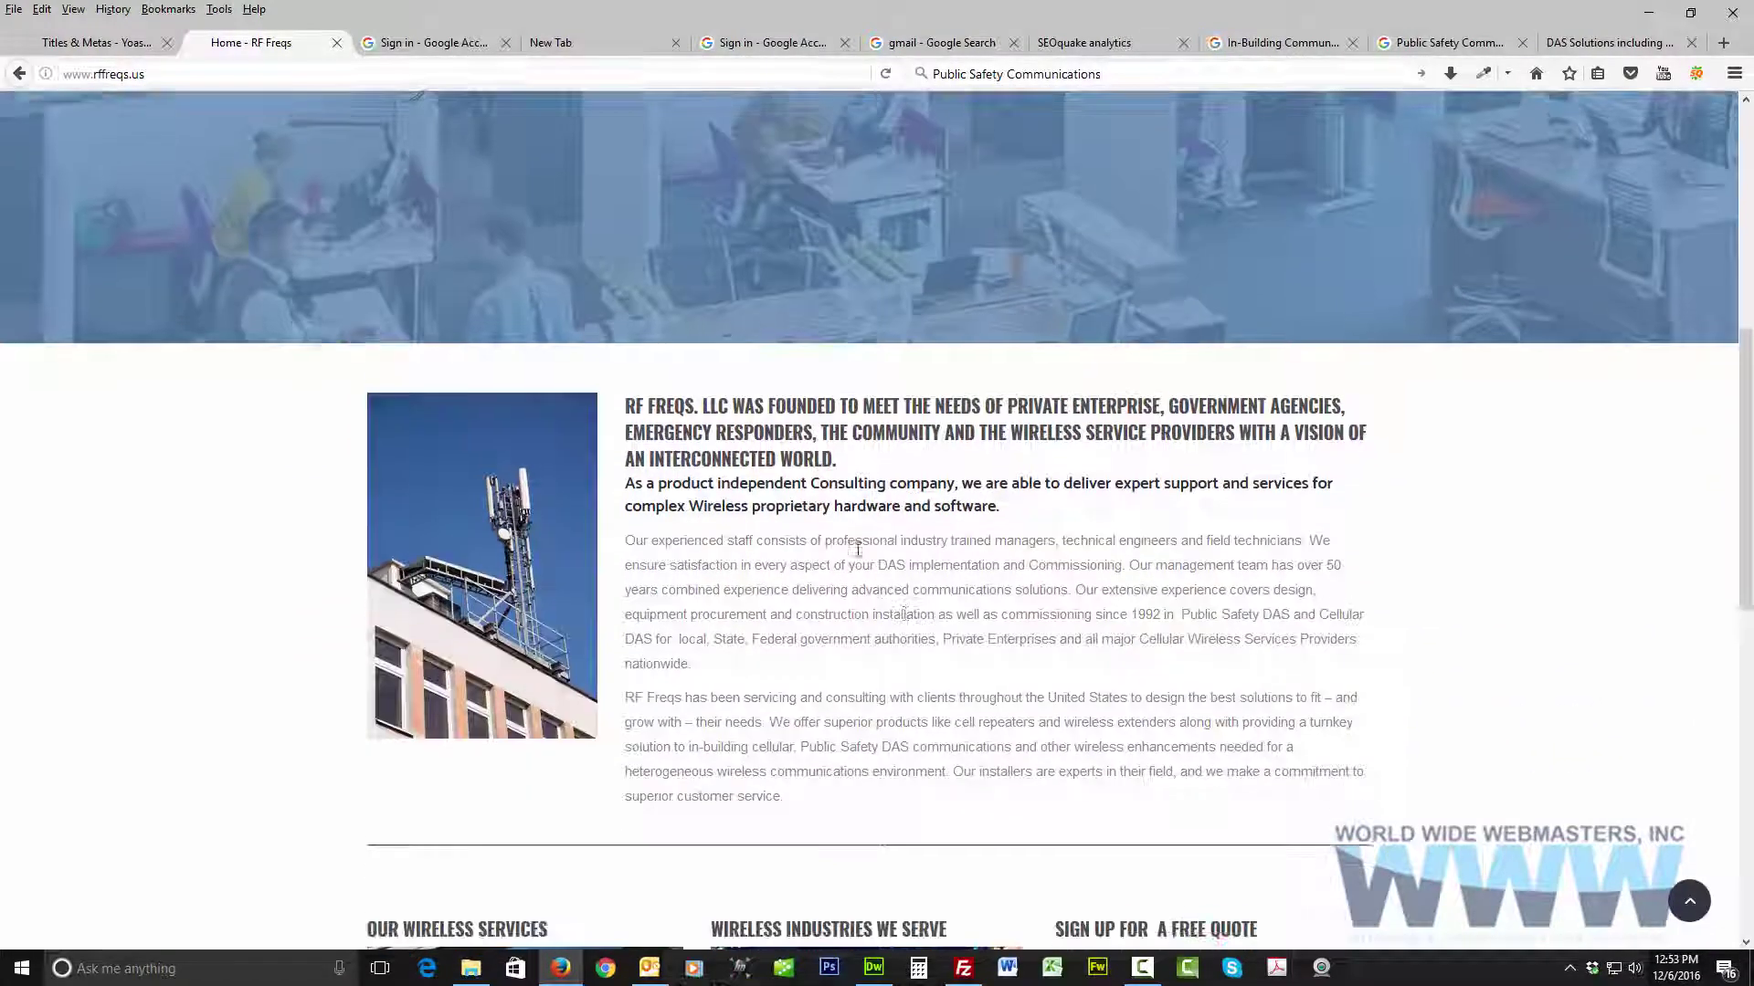
scroll(863, 365, down, 3)
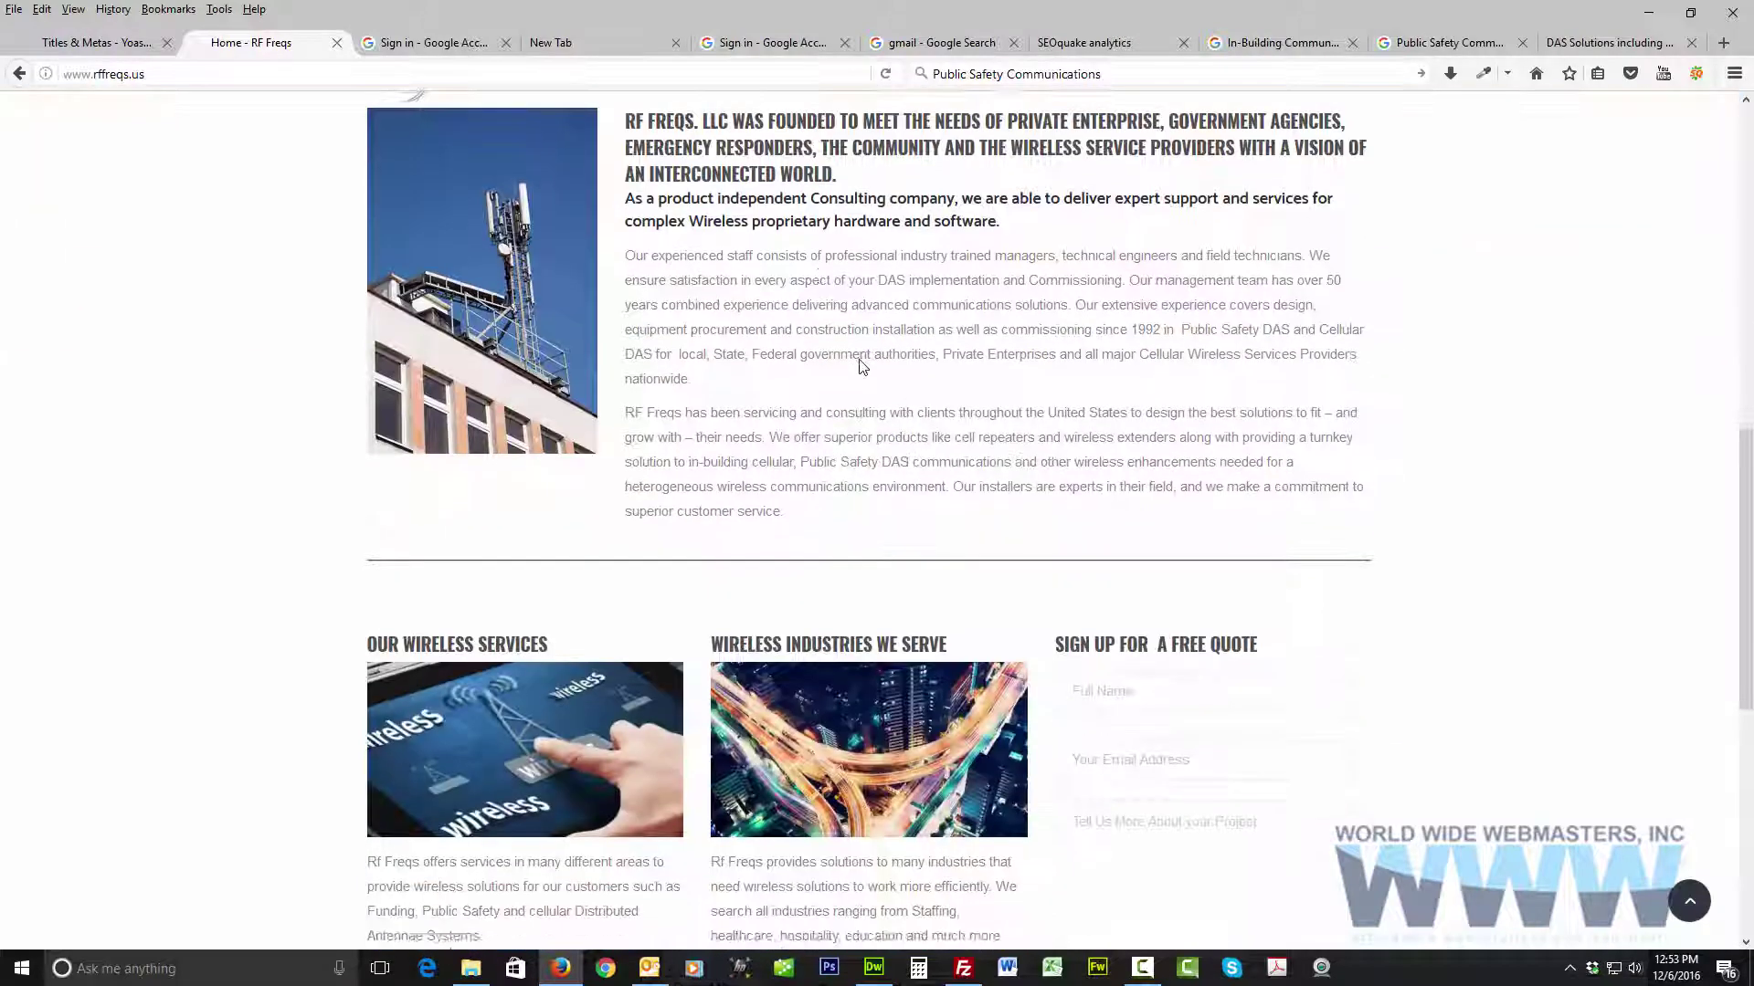
drag(879, 280, 993, 280)
scroll(1001, 396, down, 3)
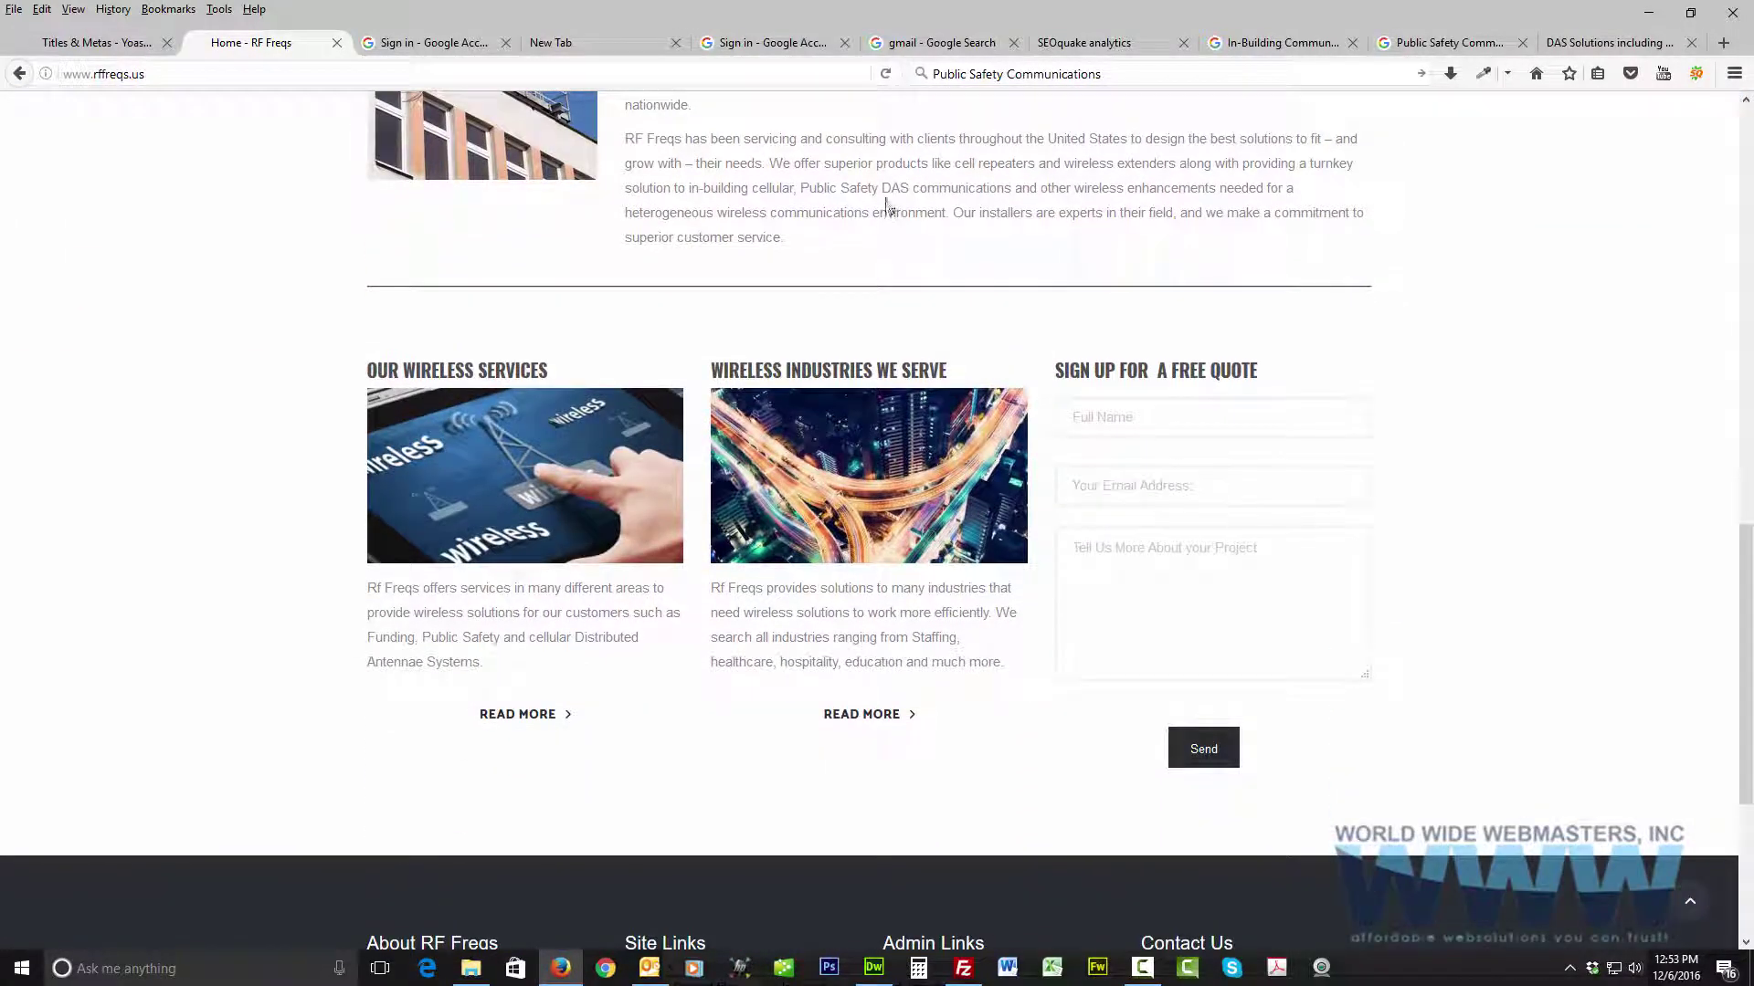
drag(884, 187, 1023, 188)
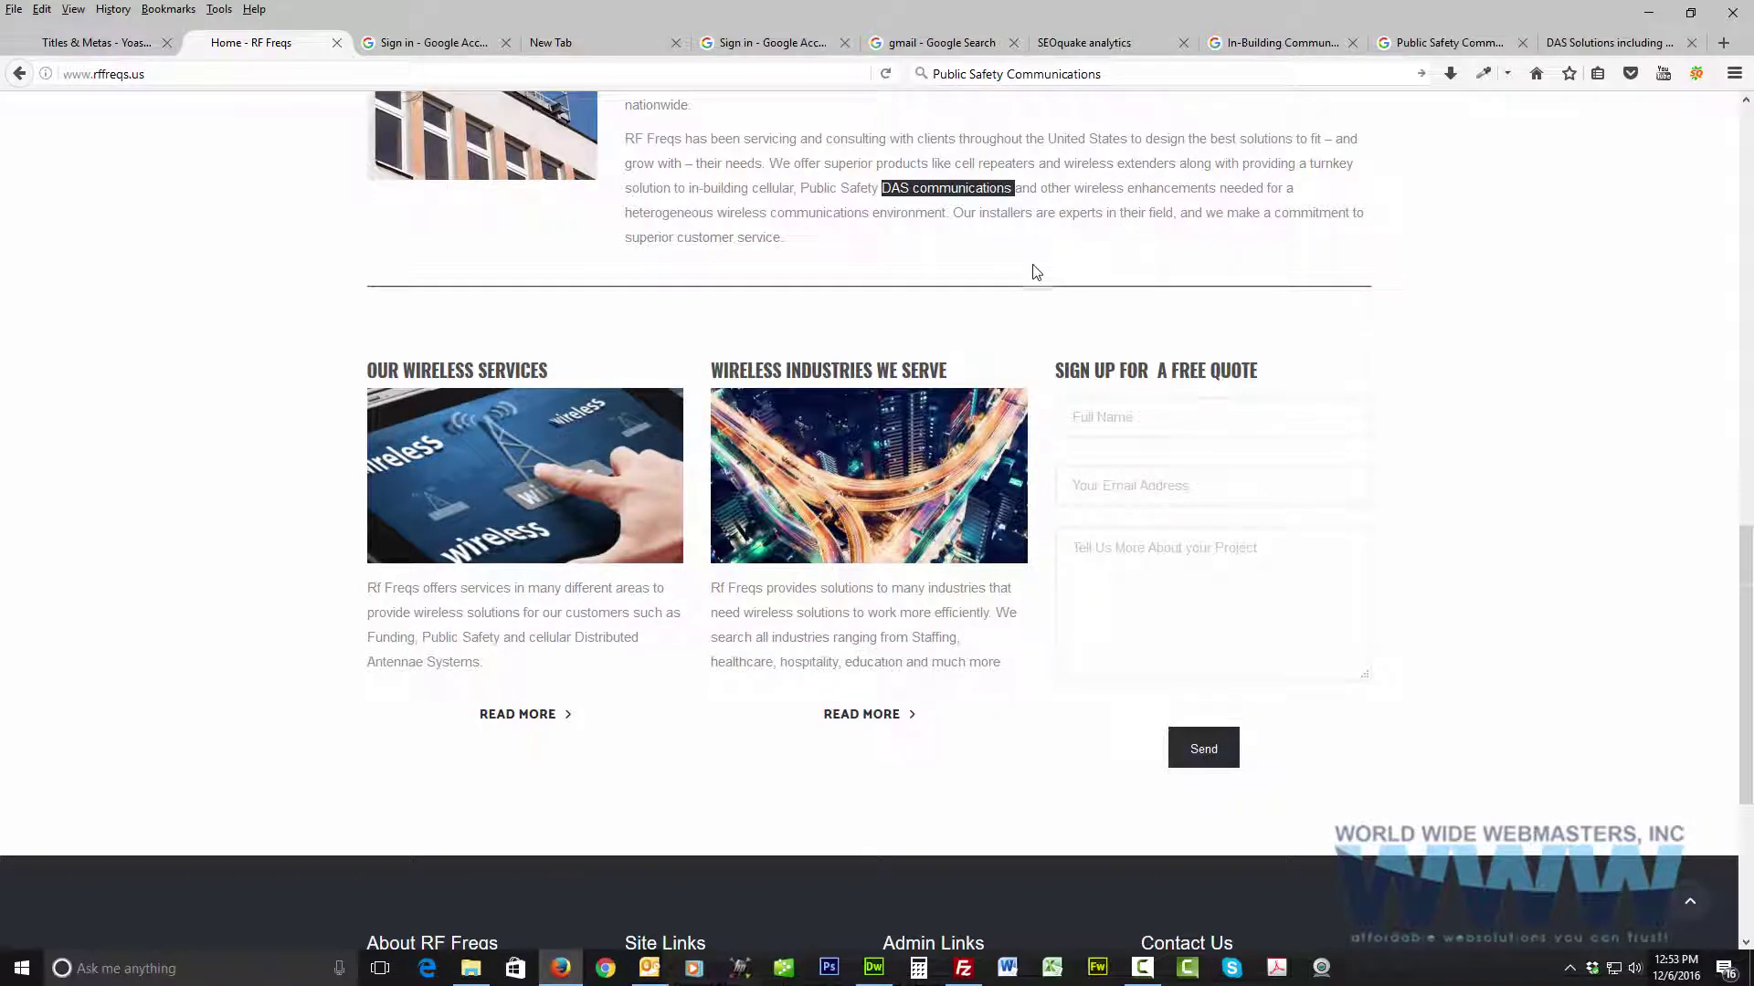
Step: Review the home page's sections and highlight "DAS implementation" in the first paragraph of the company description
scroll(1032, 271, down, 4)
scroll(884, 440, up, 12)
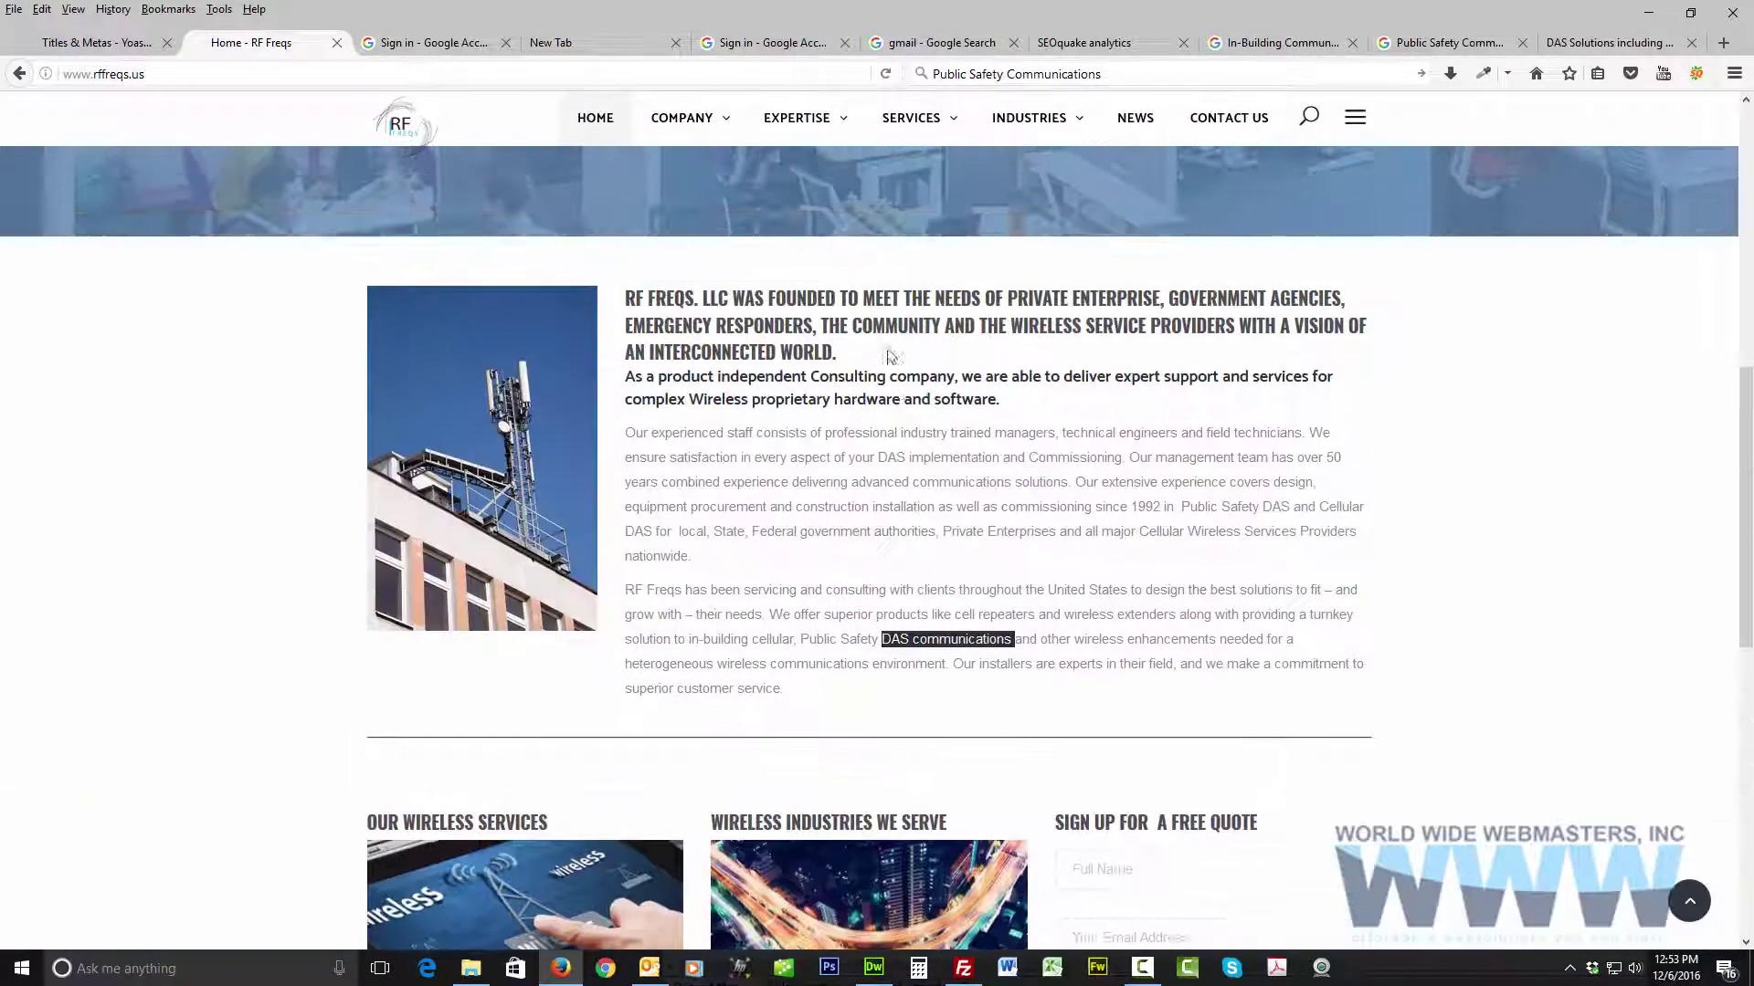
scroll(884, 448, down, 3)
scroll(1293, 664, up, 3)
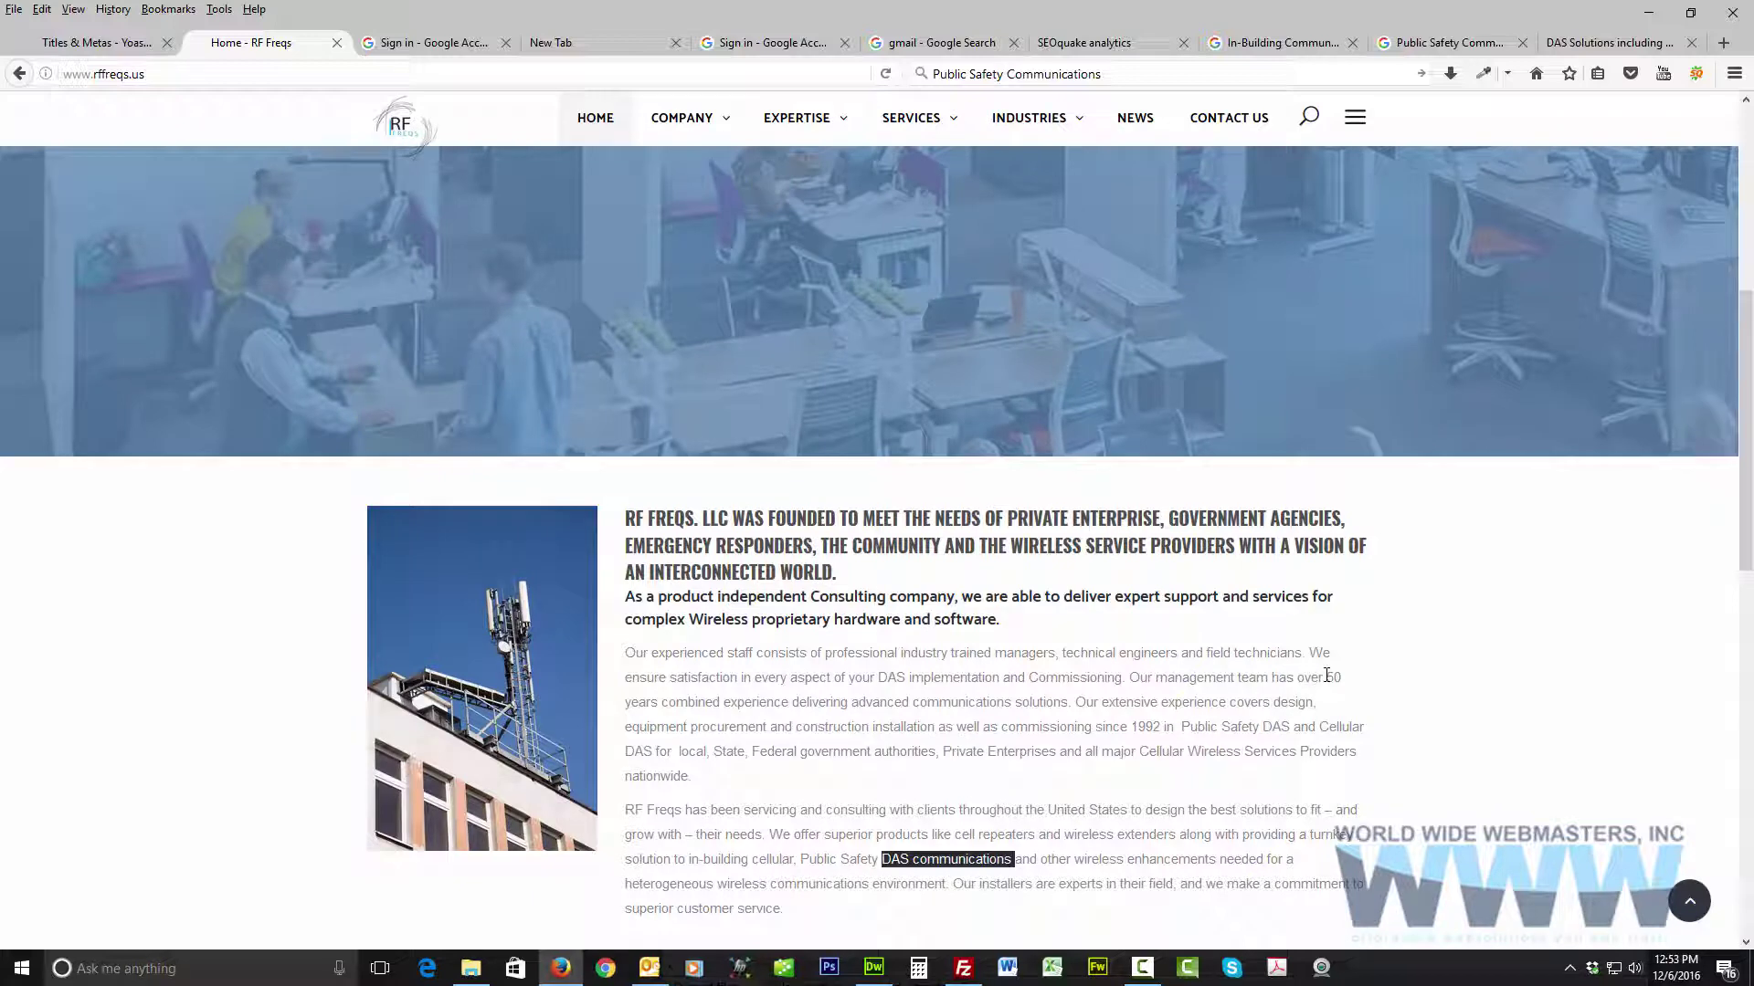
scroll(1326, 675, down, 3)
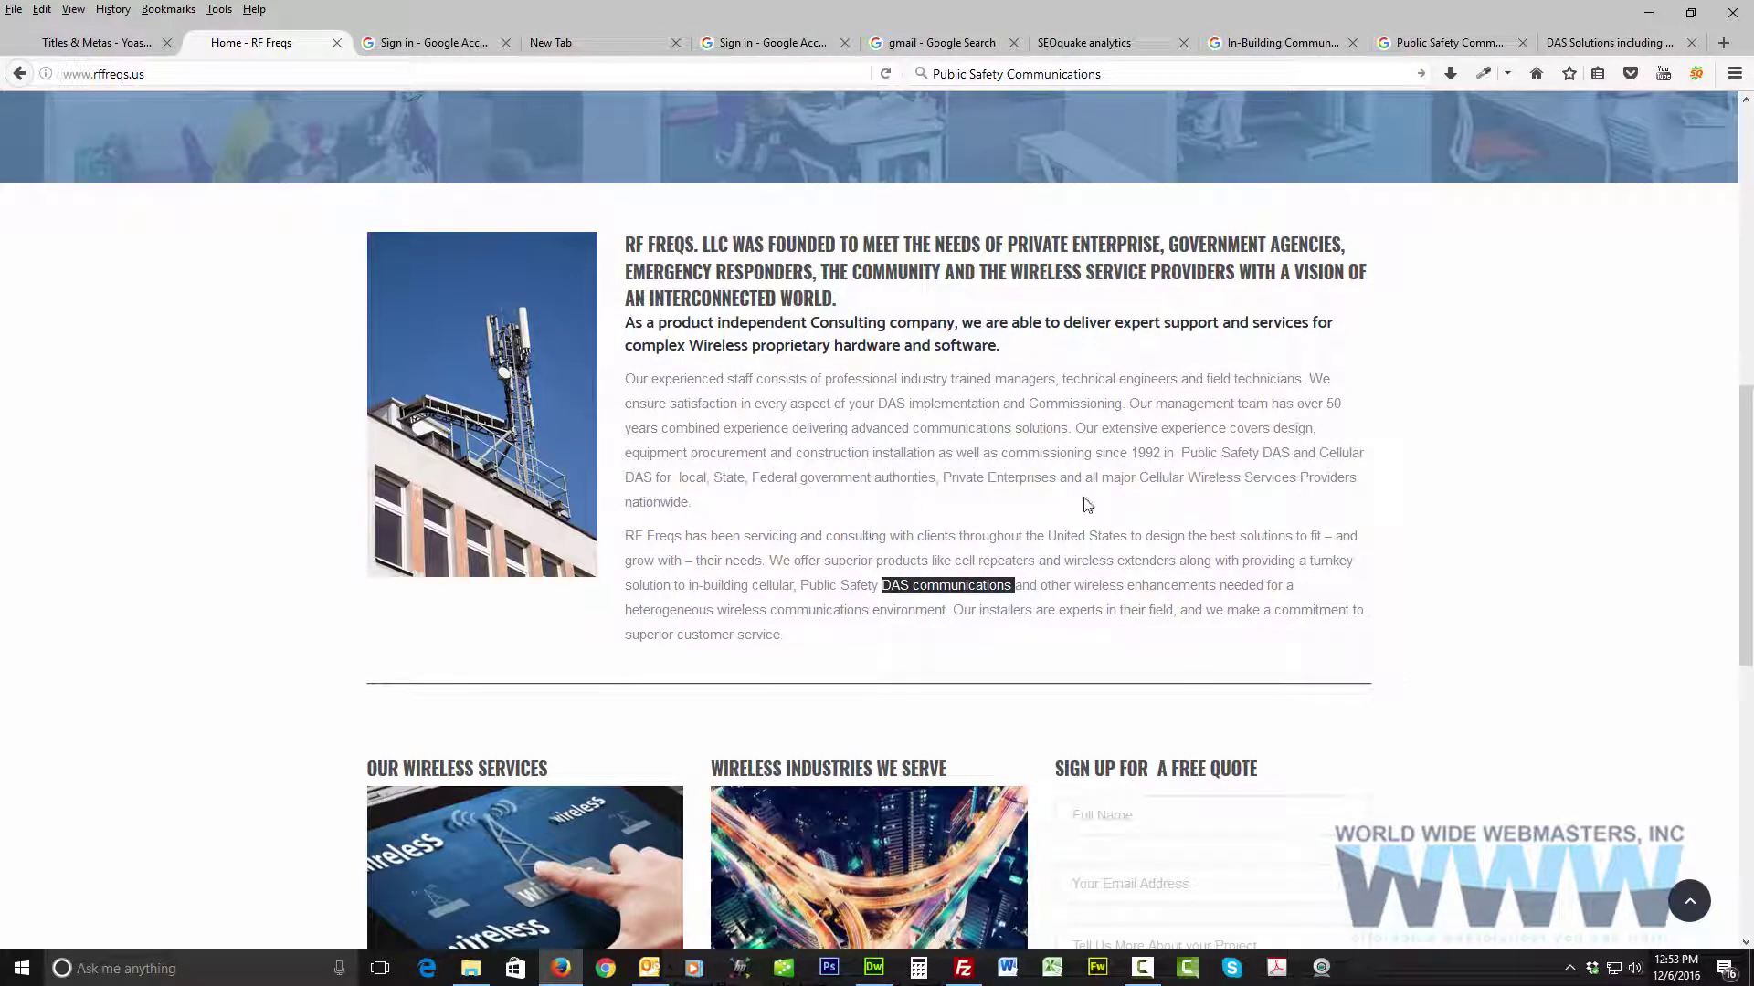
scroll(1468, 611, down, 5)
scroll(1370, 587, up, 5)
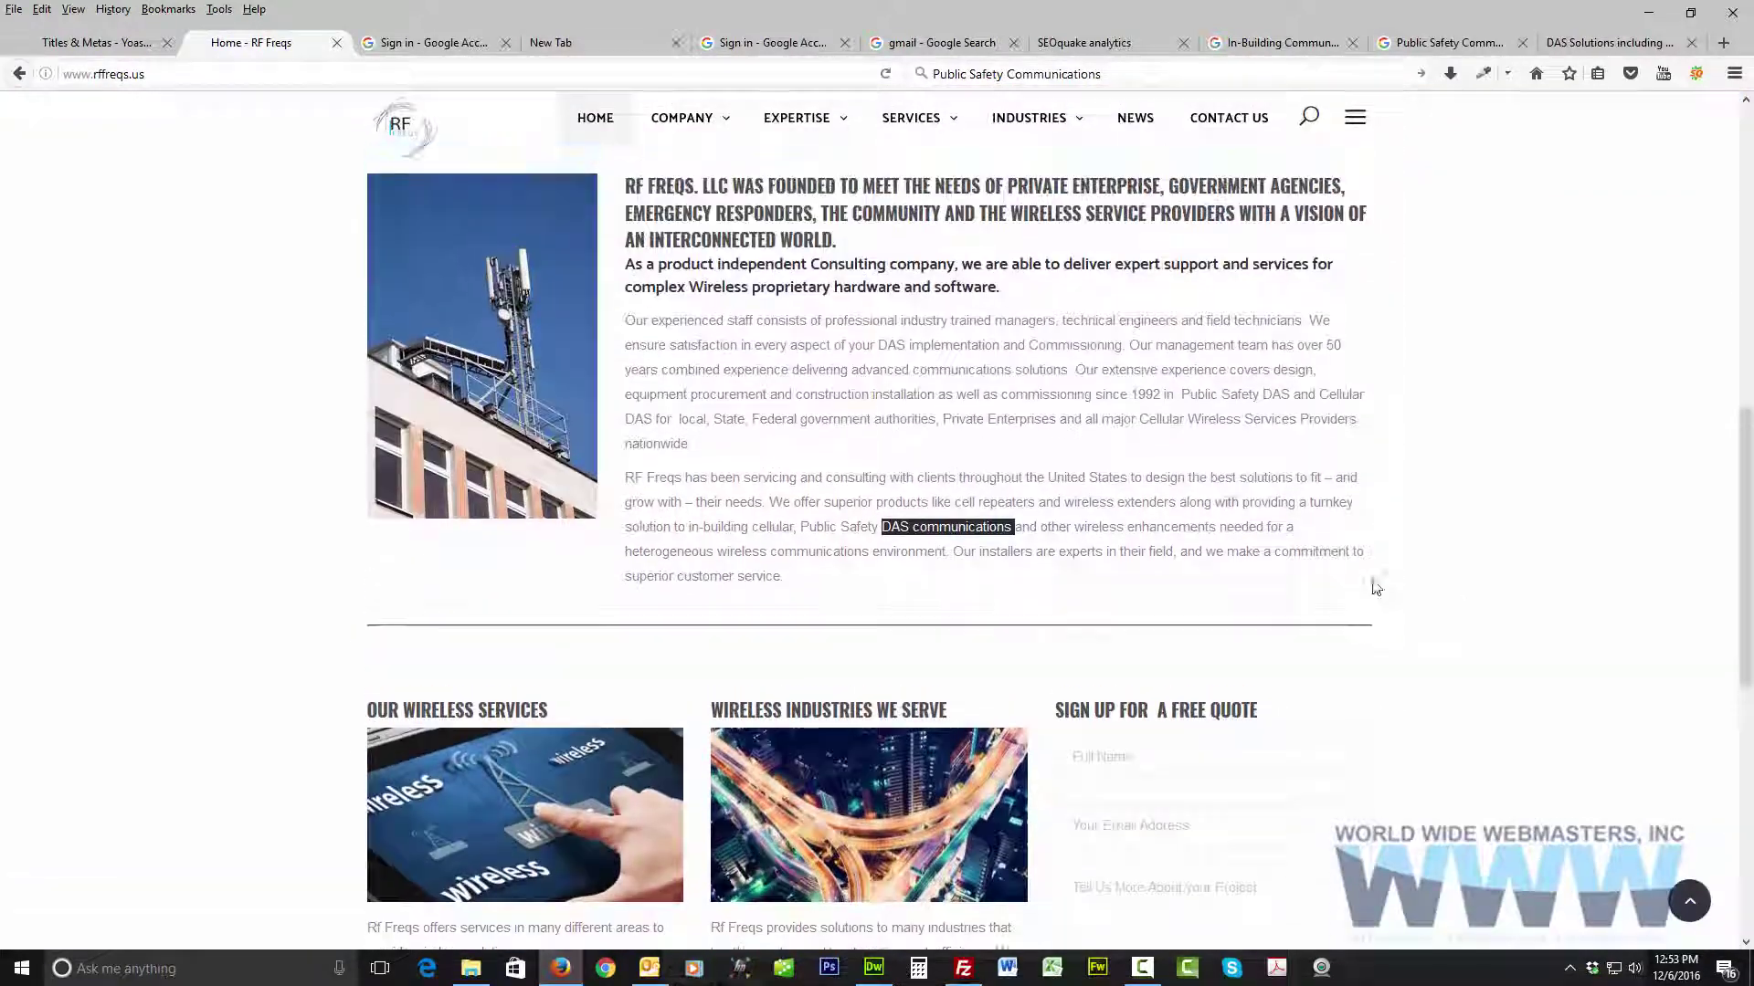
drag(880, 464, 1003, 464)
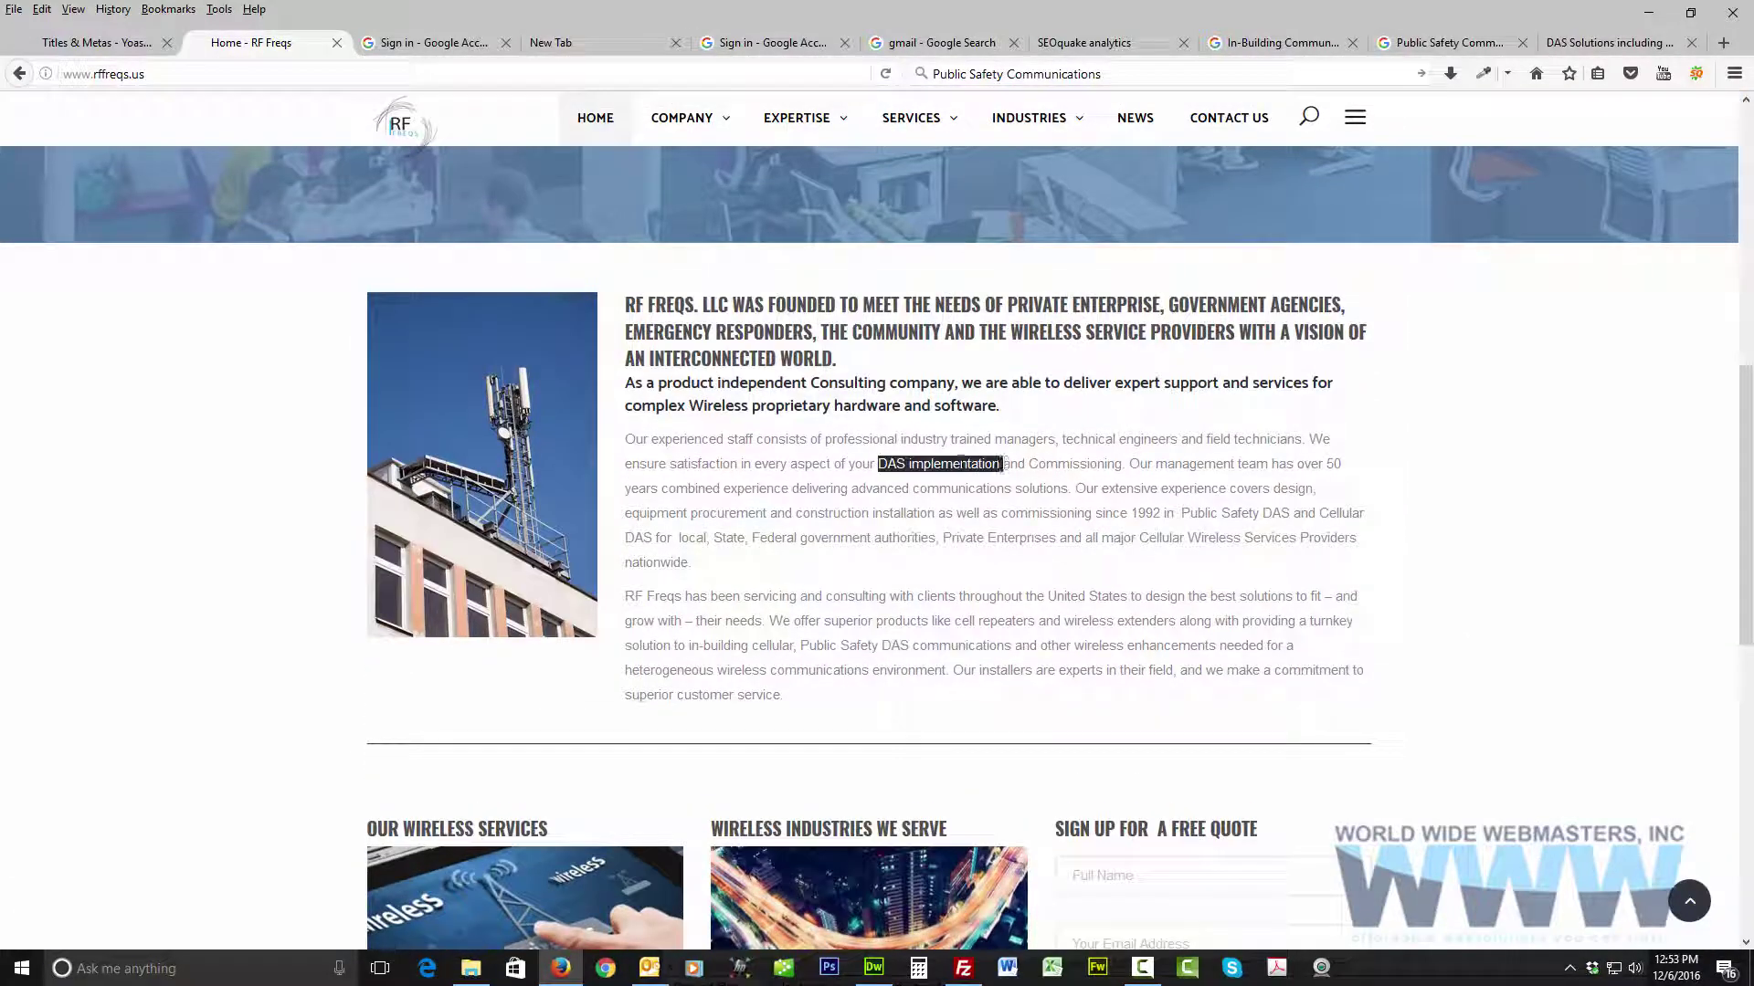
click(948, 464)
drag(877, 464, 1002, 467)
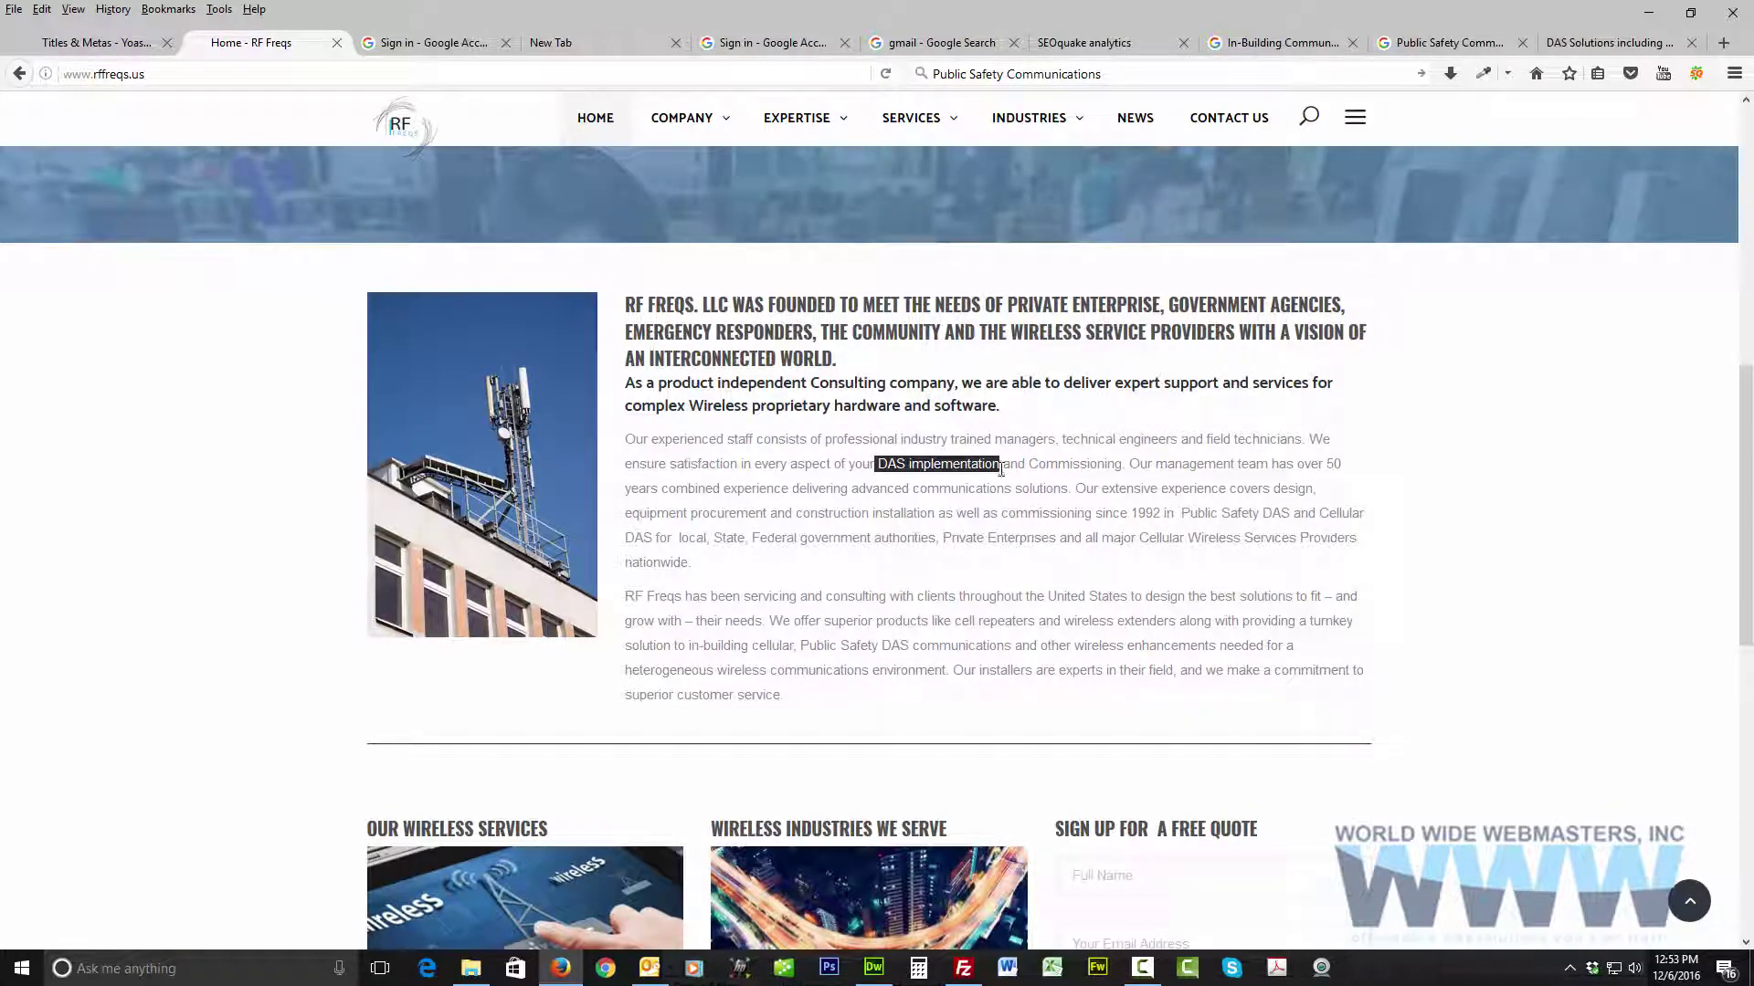
Step: Look through the home page down to its footer and reselect "DAS implementation" in the company description
scroll(1000, 469, down, 8)
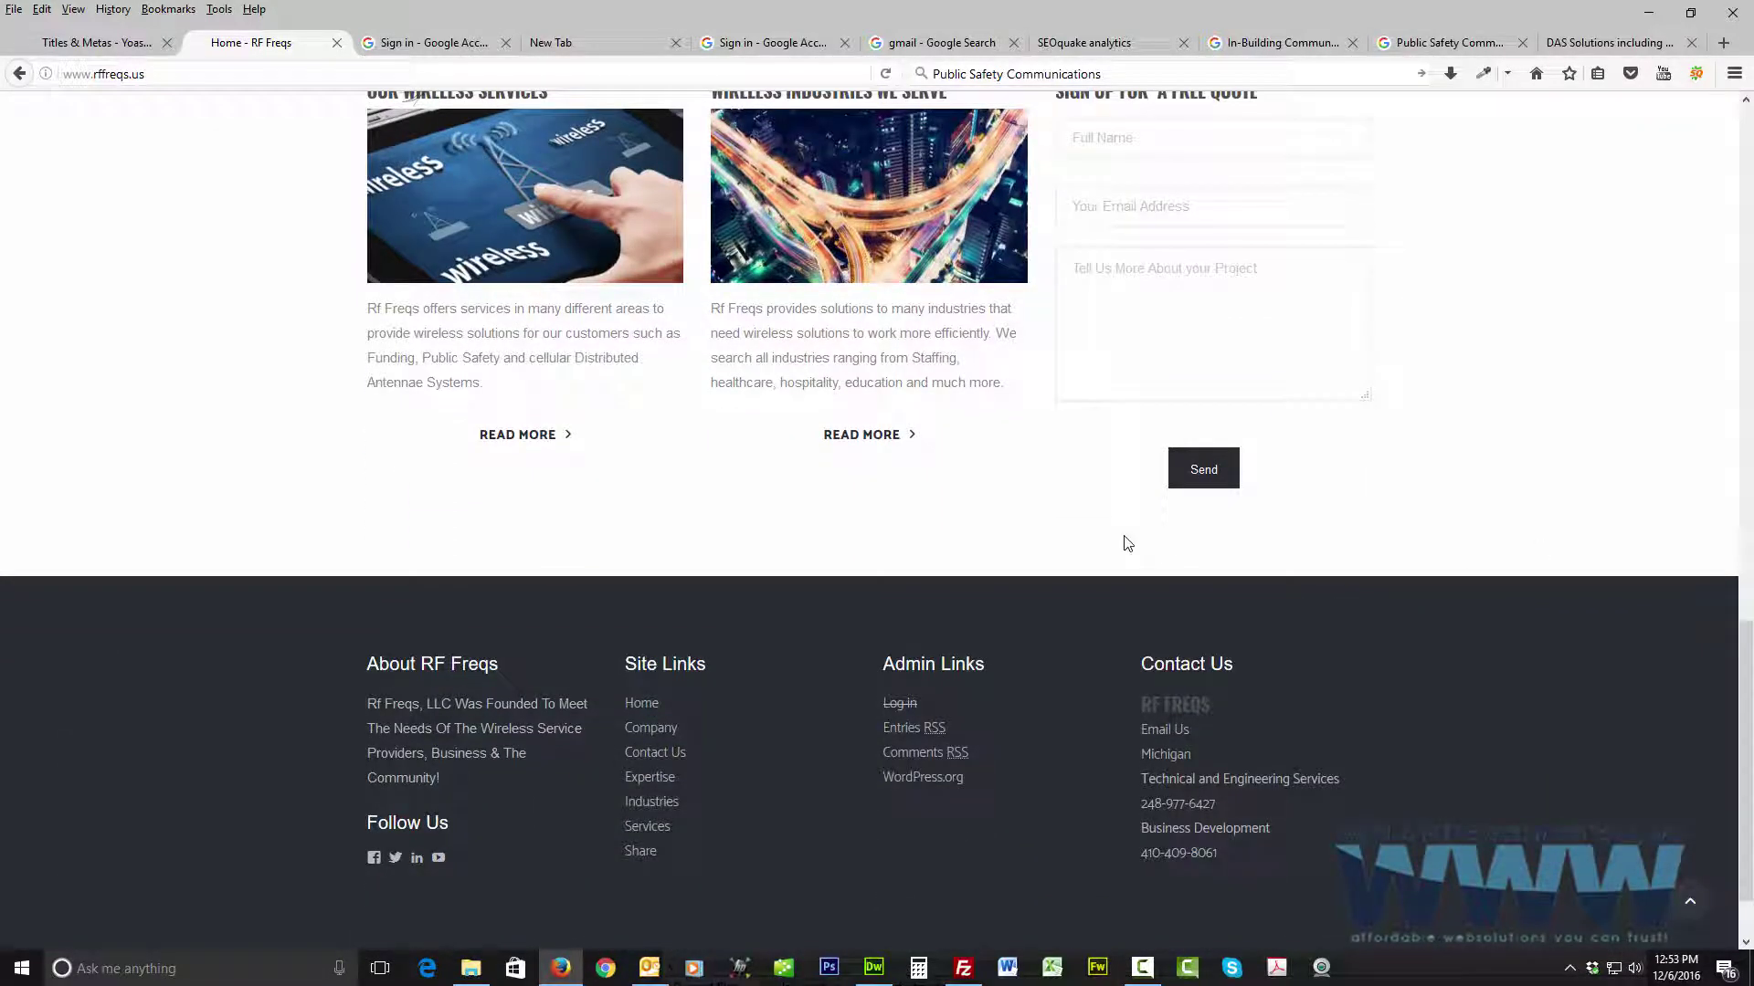
scroll(1125, 543, up, 10)
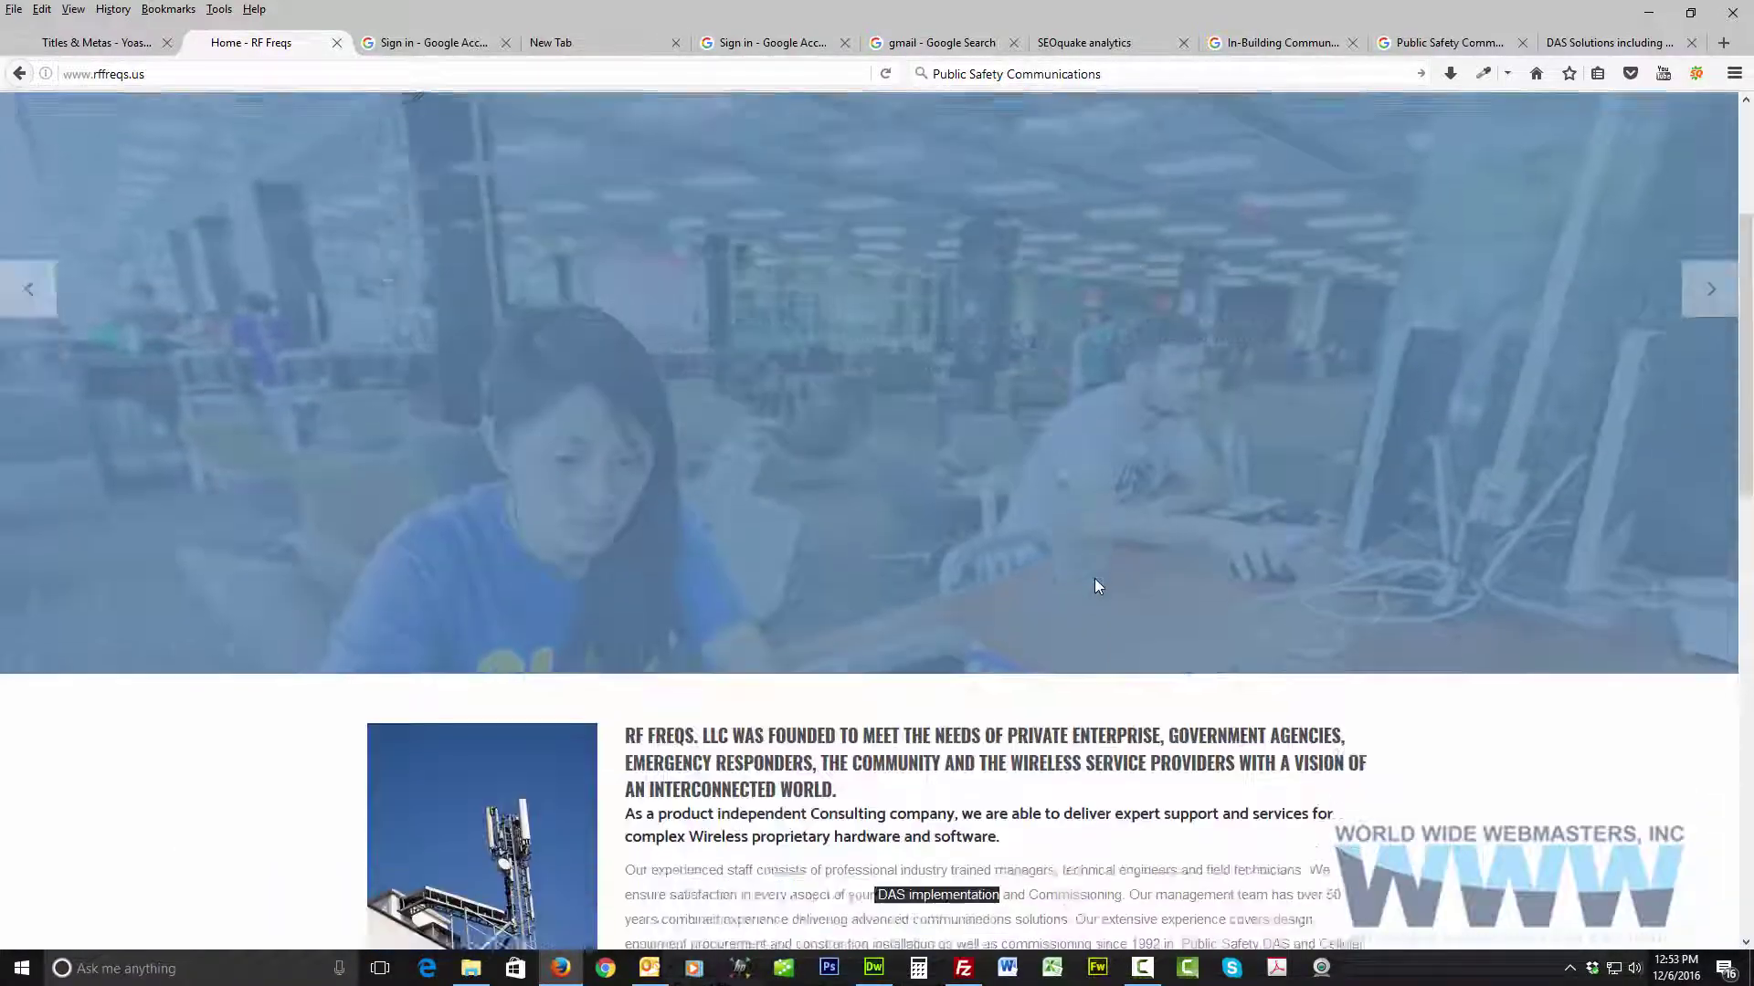
scroll(908, 755, down, 2)
click(914, 744)
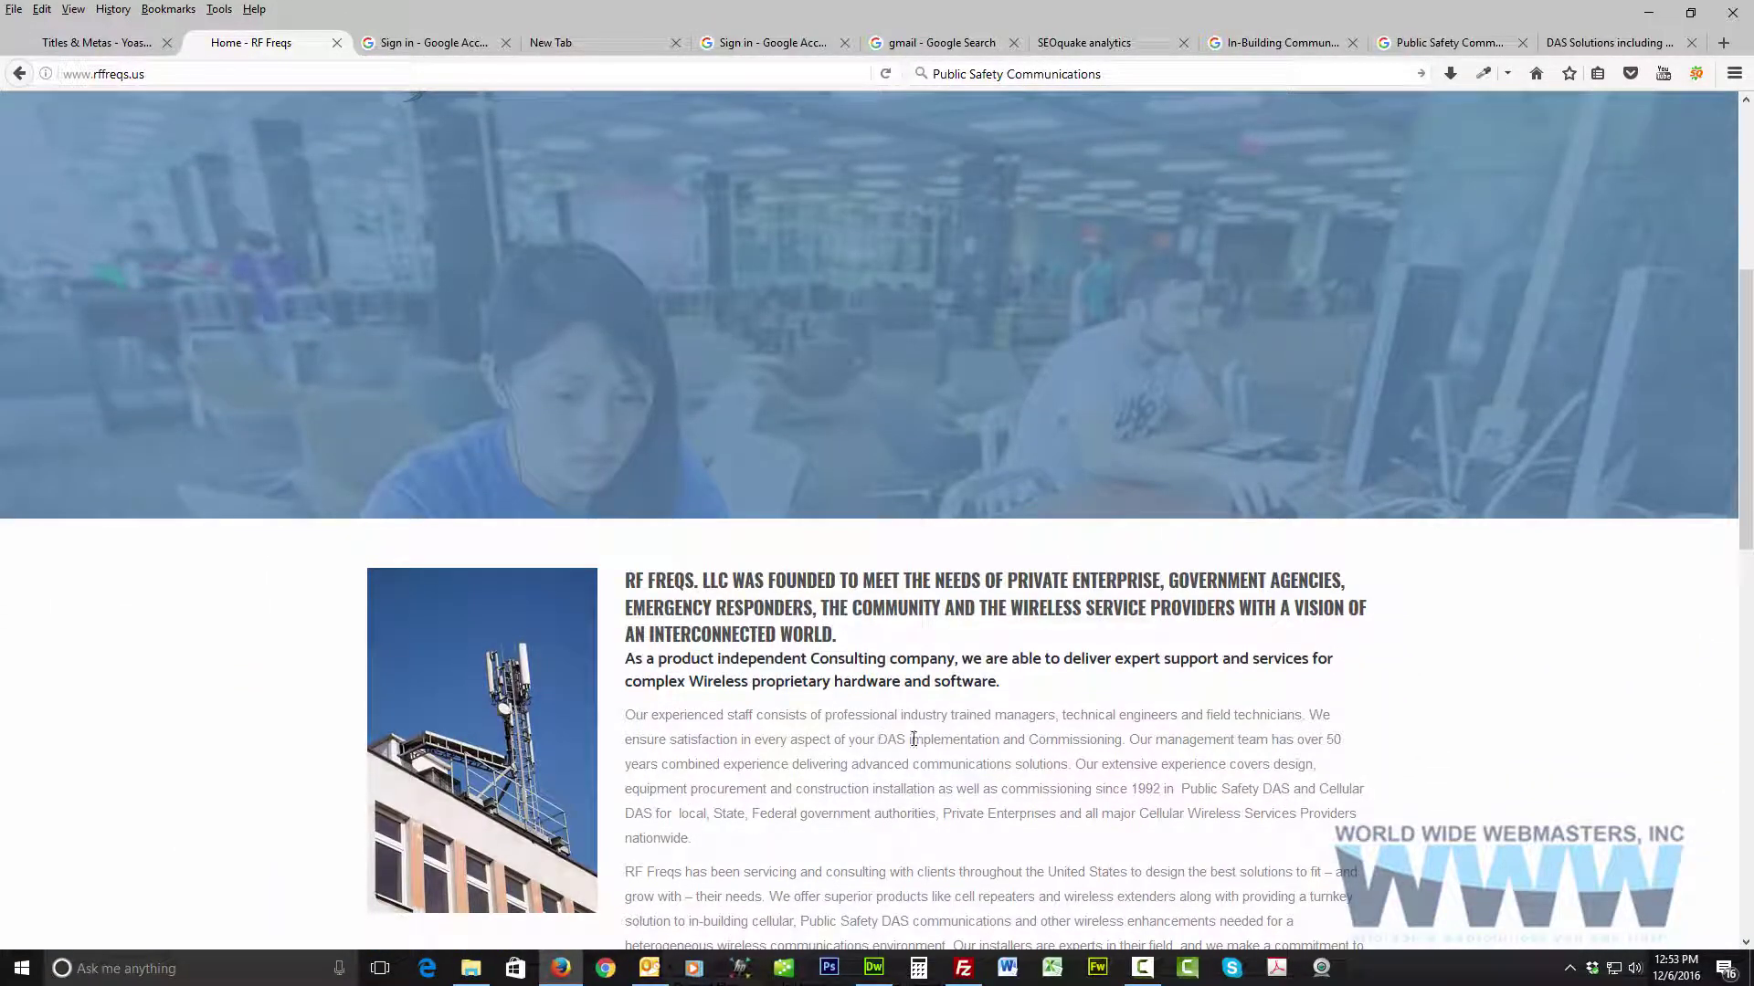
drag(877, 740, 996, 741)
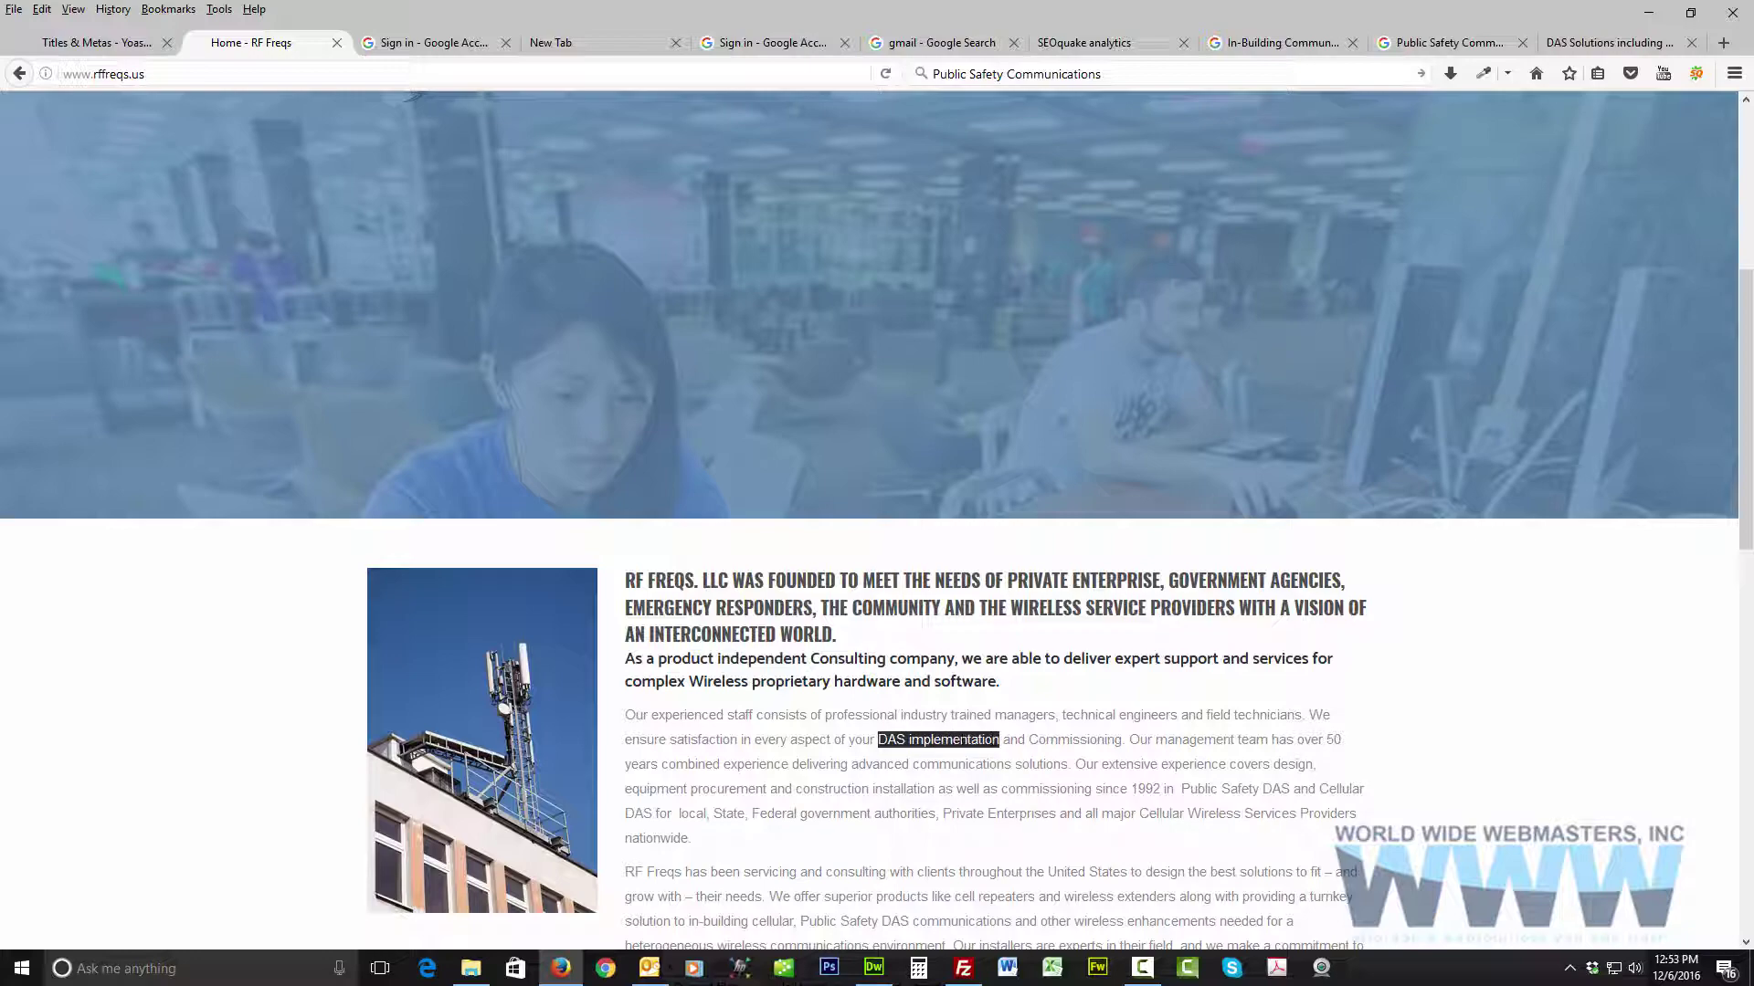
Step: Recheck the home page's company description and open the Cellular DAS page under Expertise
scroll(810, 540, up, 6)
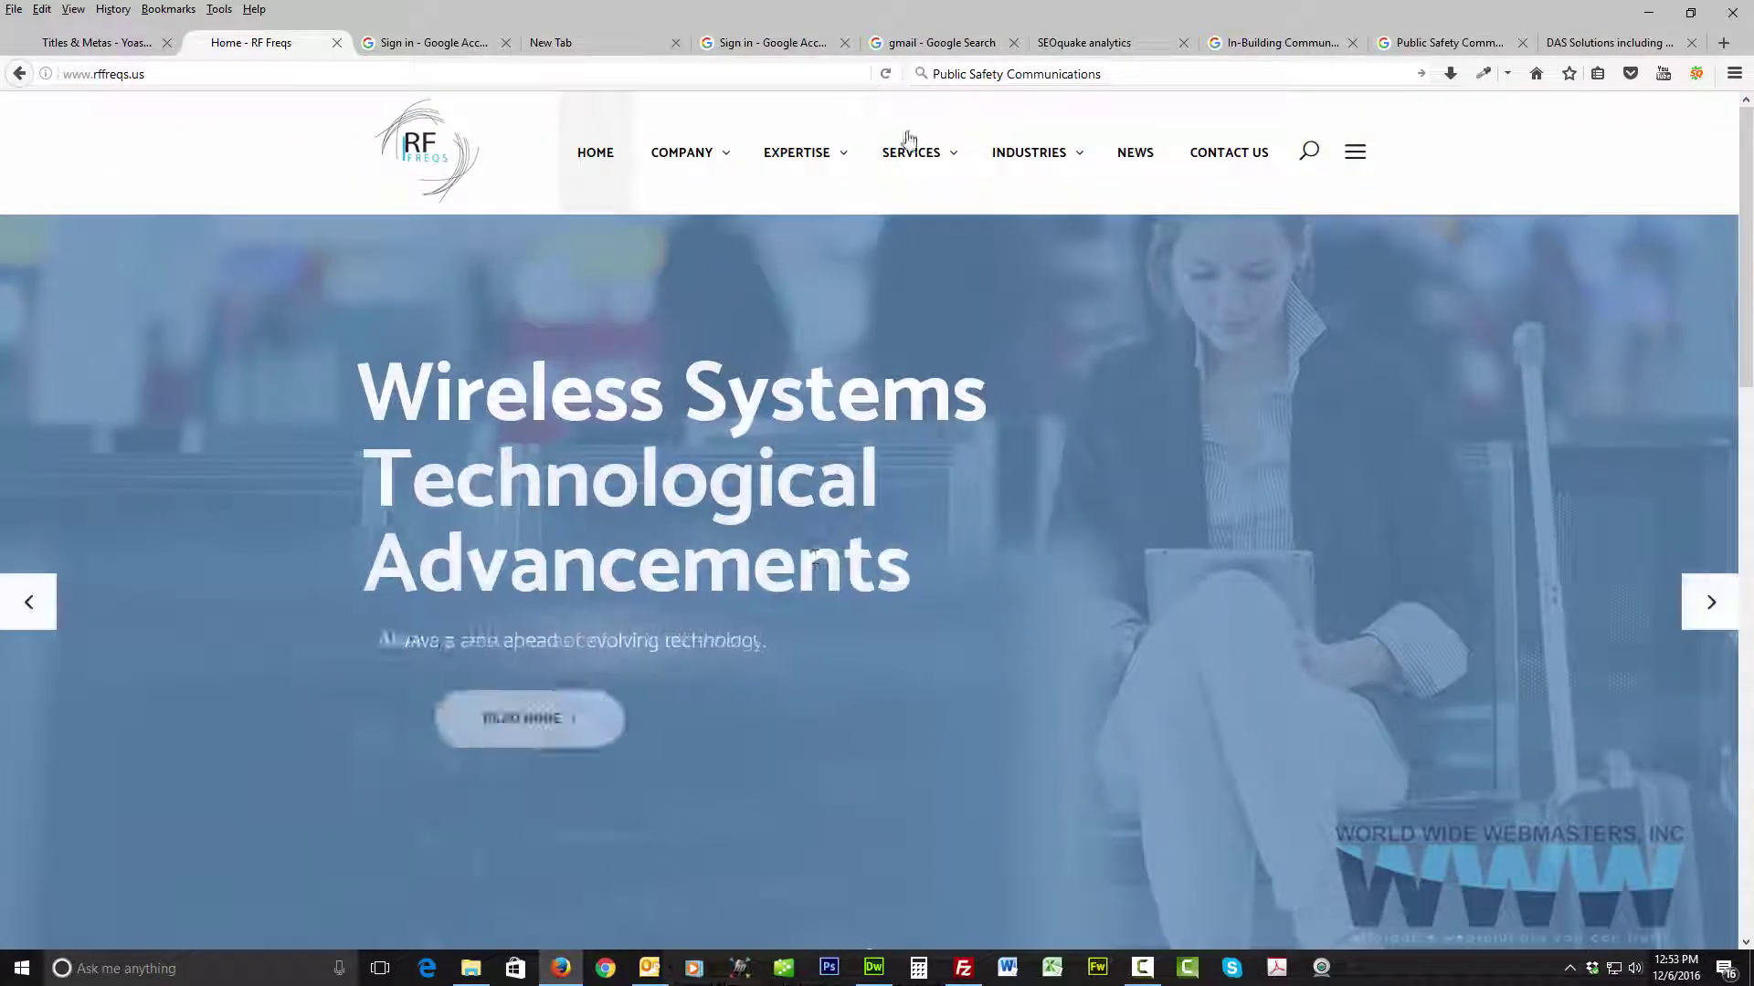
scroll(1133, 376, down, 6)
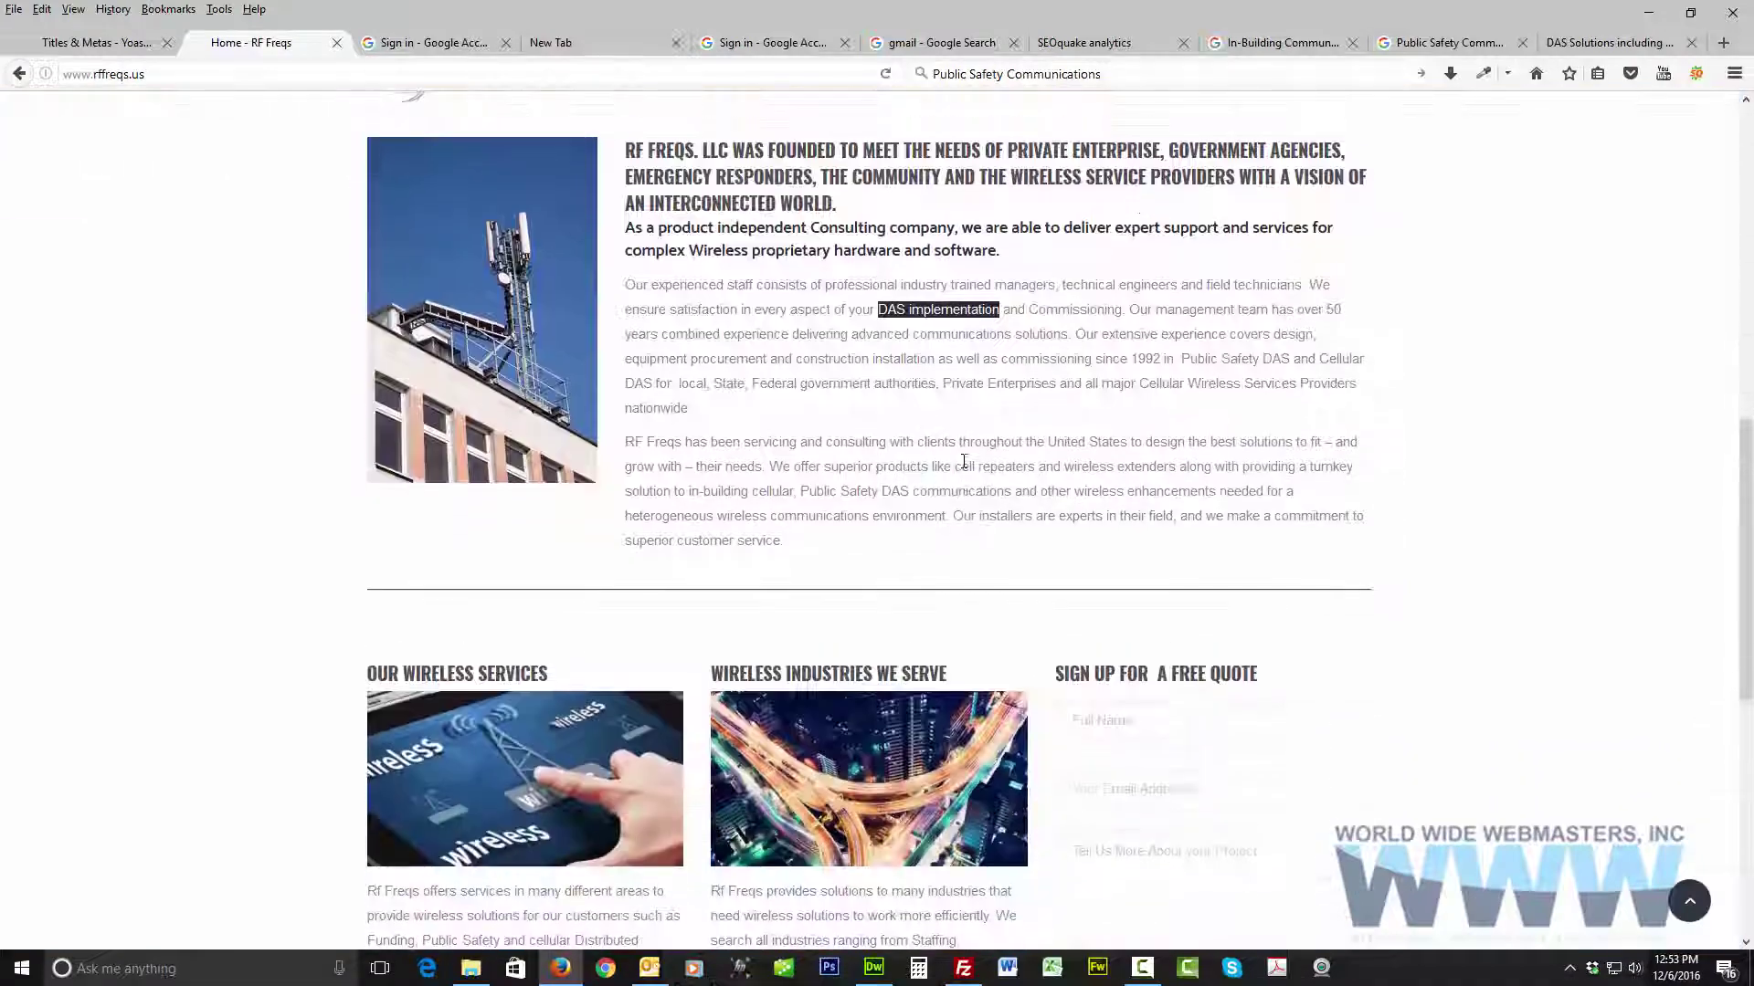
scroll(927, 464, down, 2)
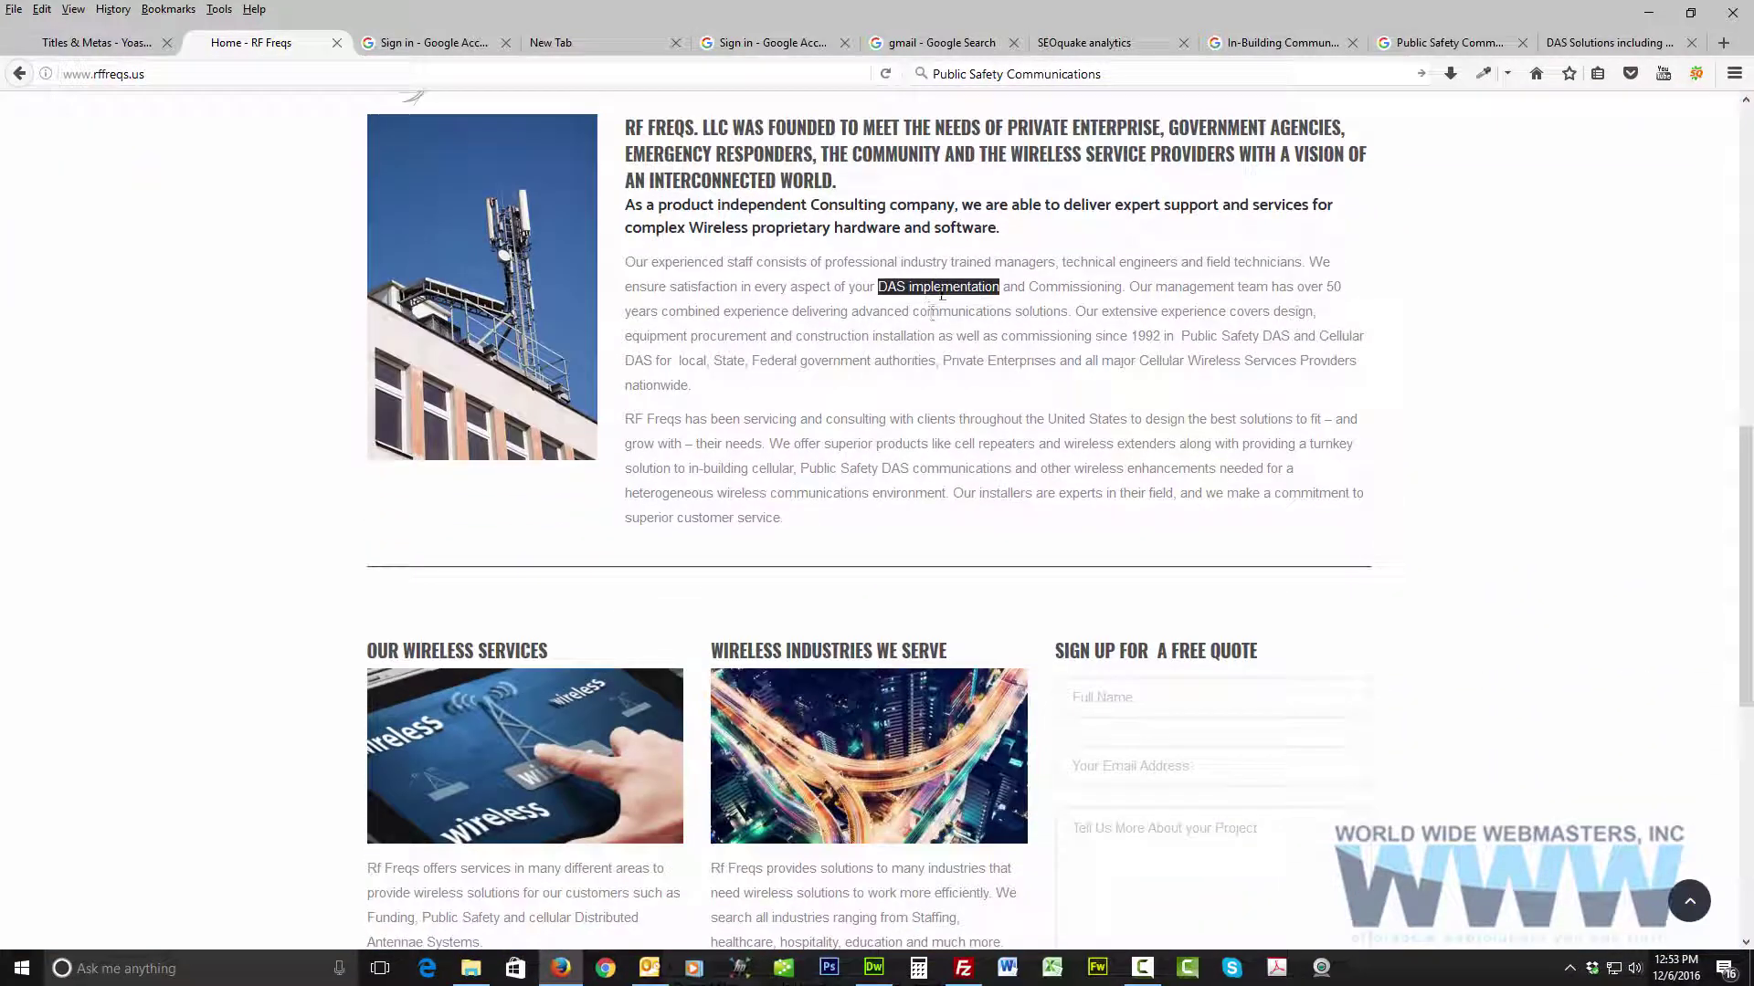
scroll(936, 313, up, 2)
scroll(939, 315, up, 6)
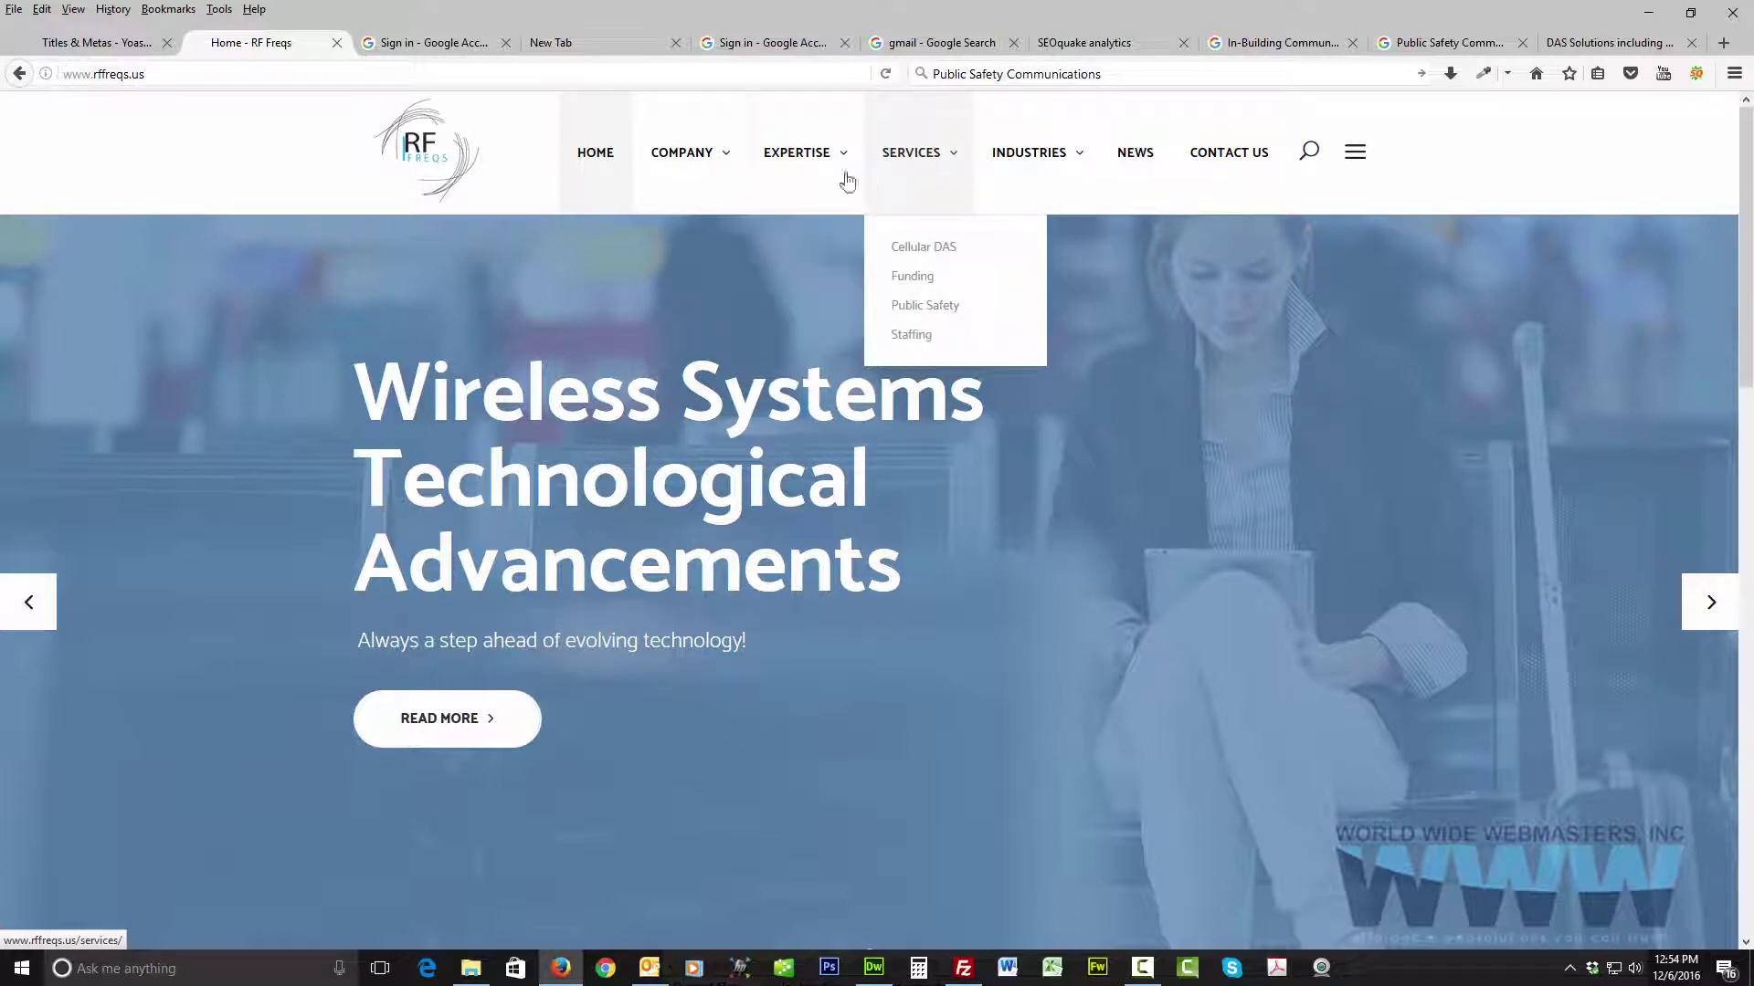
mouse_move(842, 176)
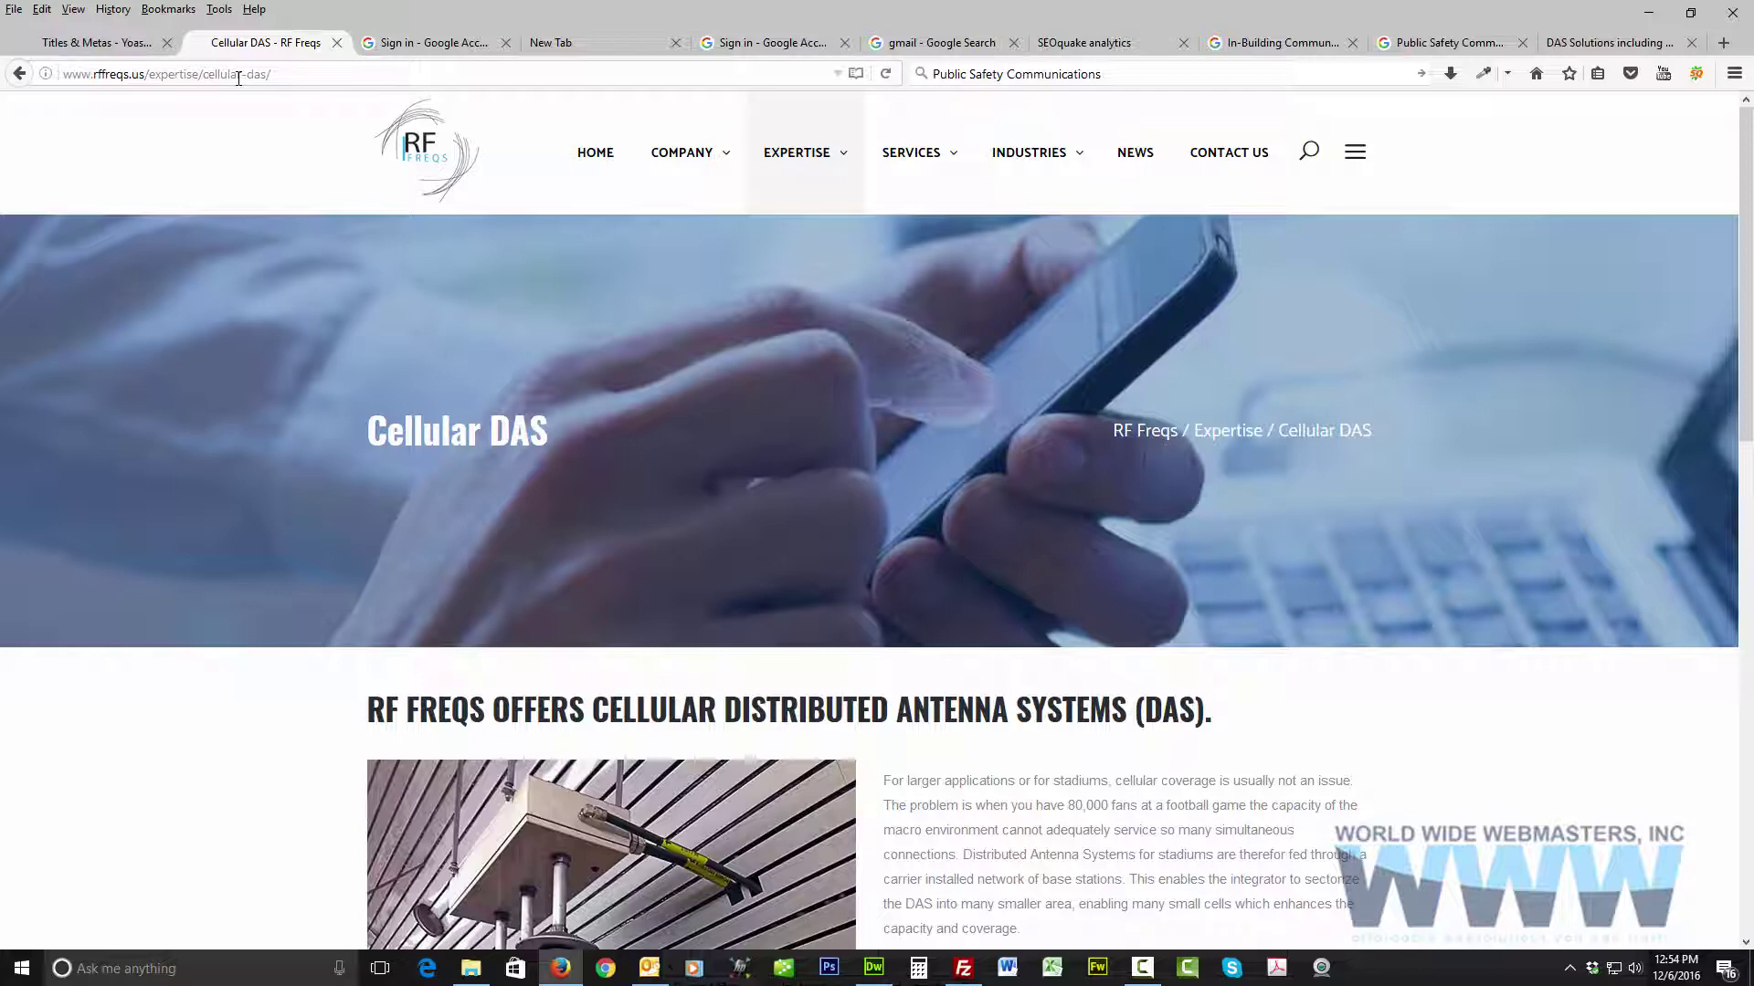
Step: Replace the text in the browser's search field with "Href" and highlight the word
click(1018, 73)
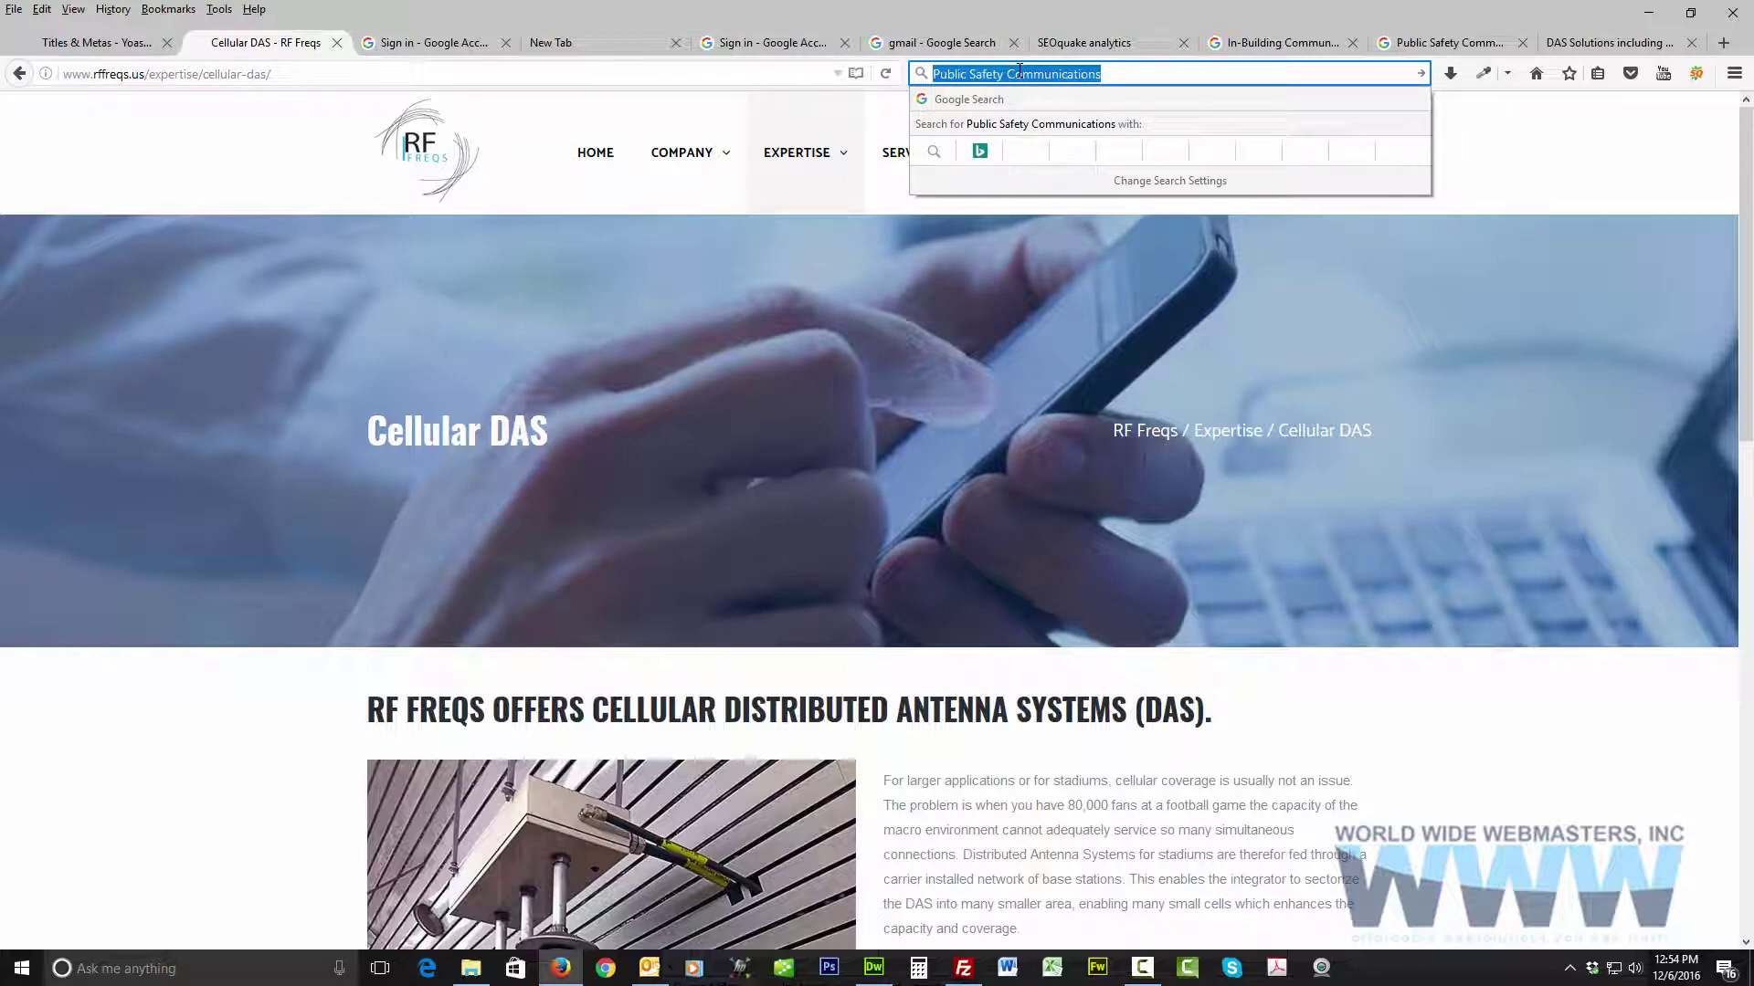
text(H)
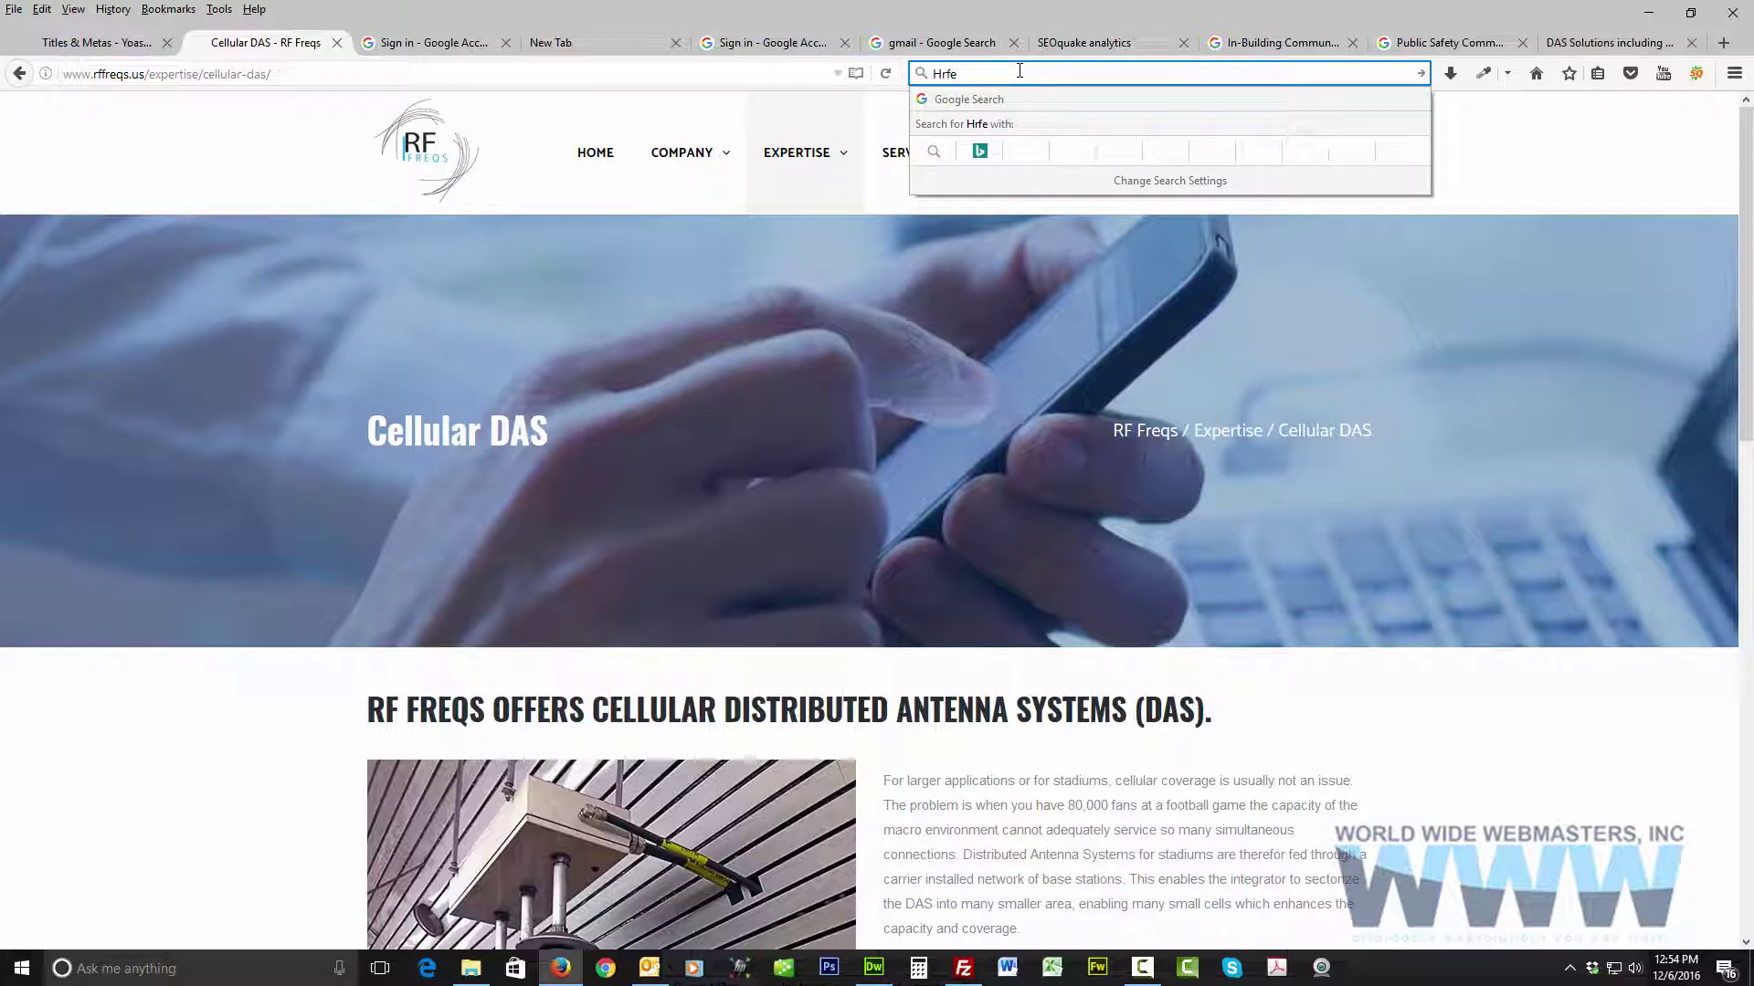
text(ref)
drag(997, 73, 917, 78)
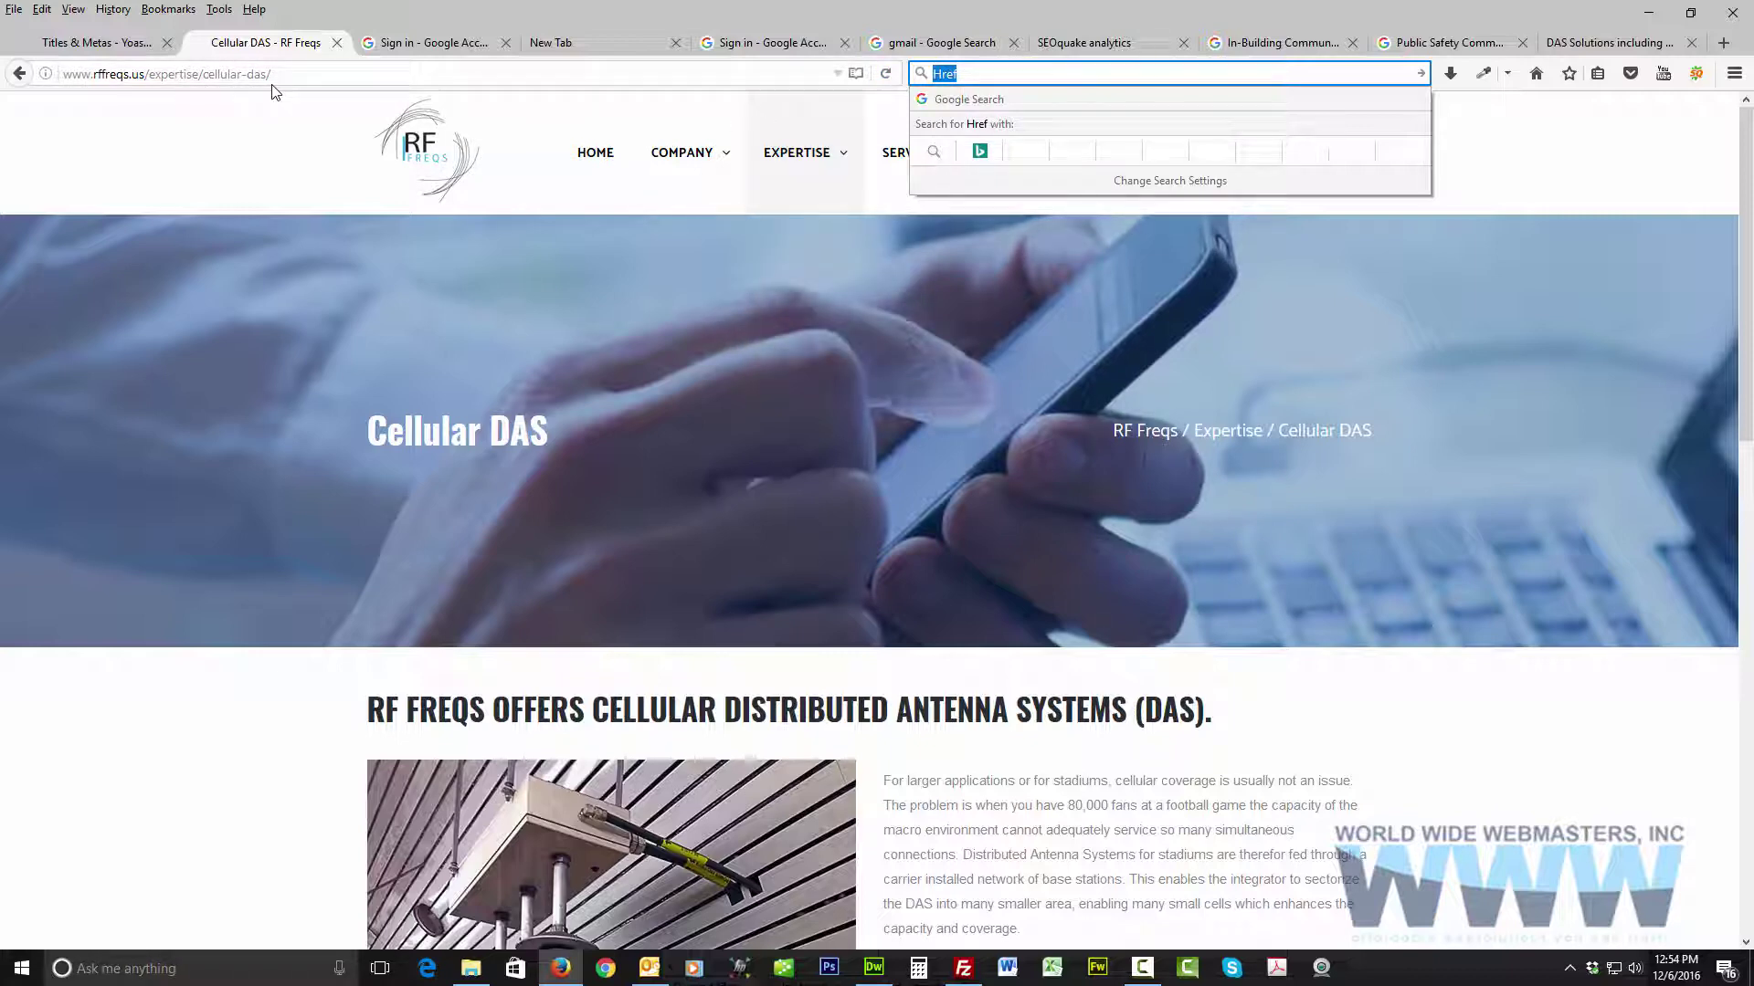
Step: Highlight the Cellular DAS page's address and look through the page's content
click(455, 75)
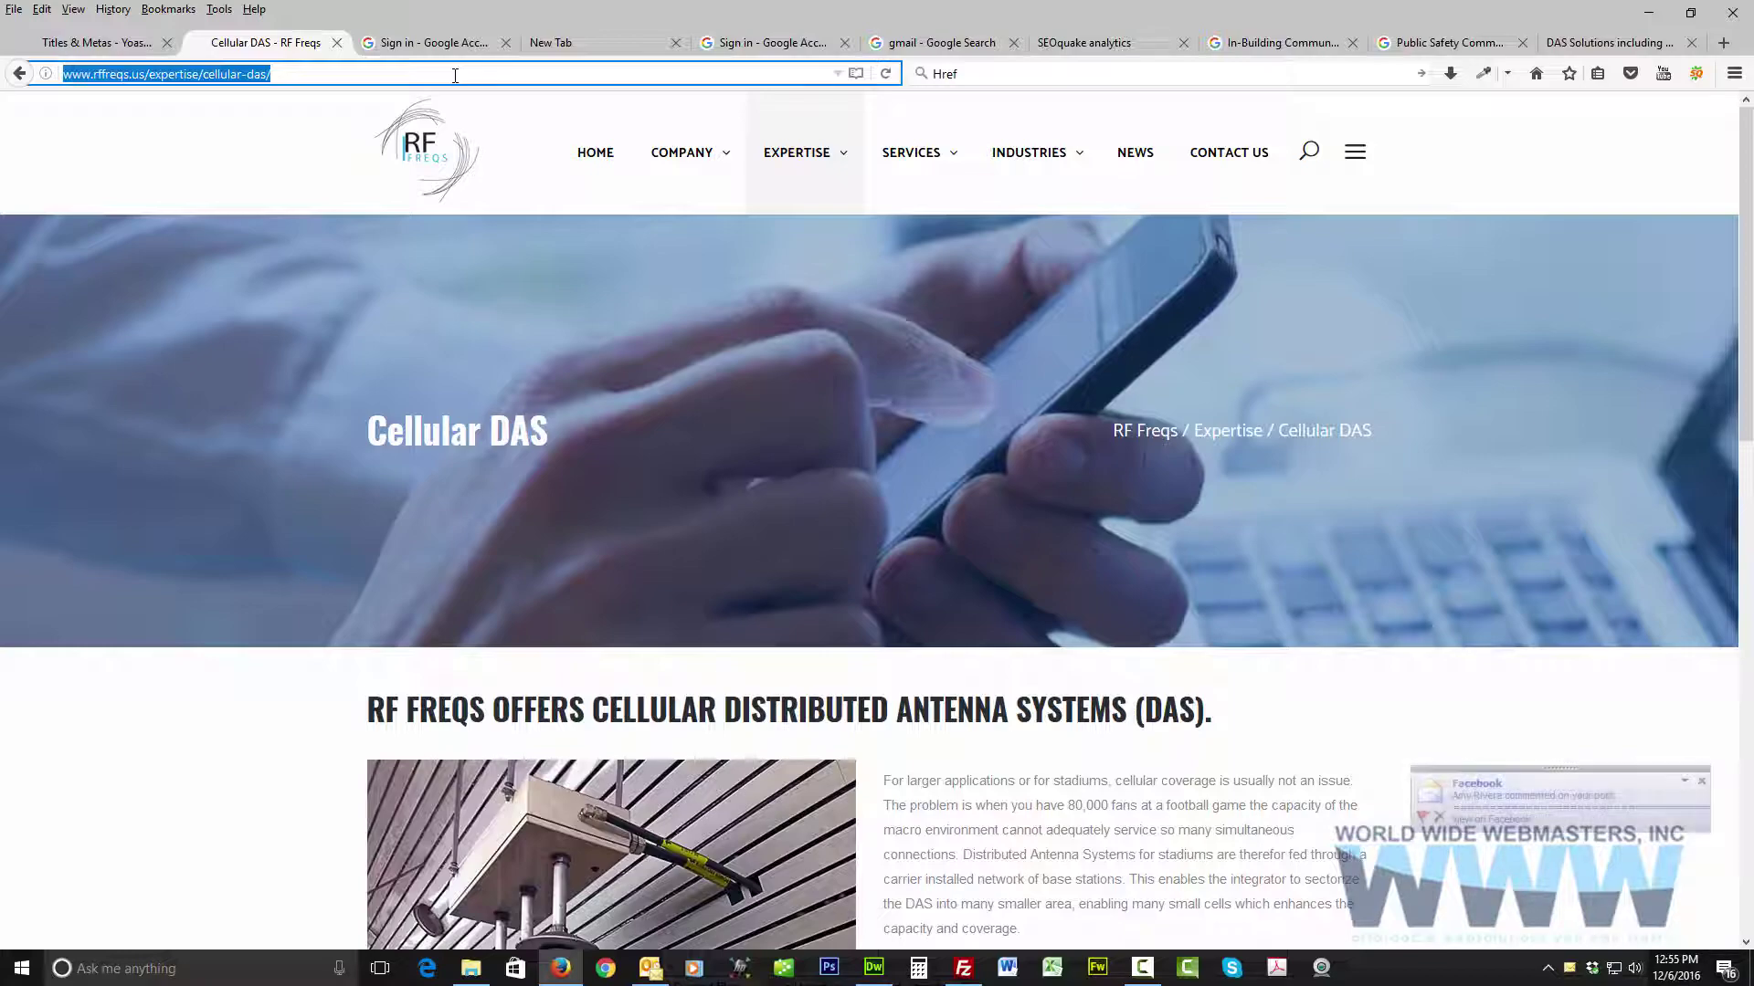
scroll(420, 378, down, 10)
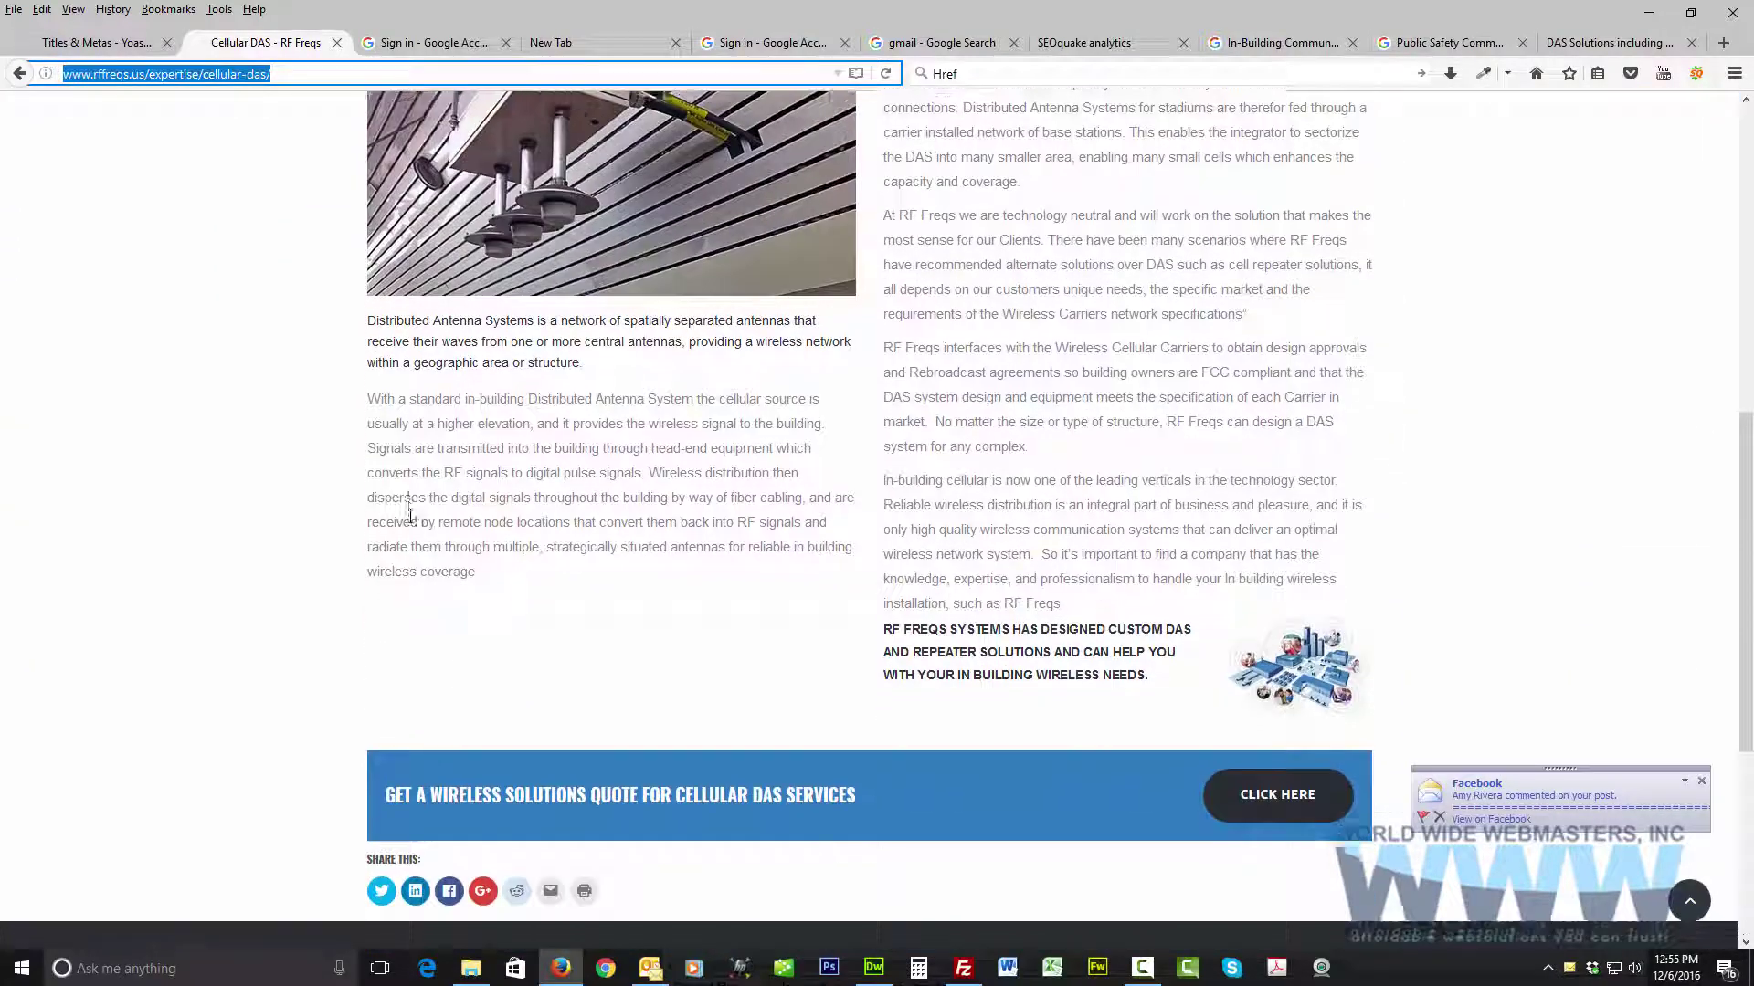
scroll(410, 511, up, 7)
scroll(410, 516, up, 3)
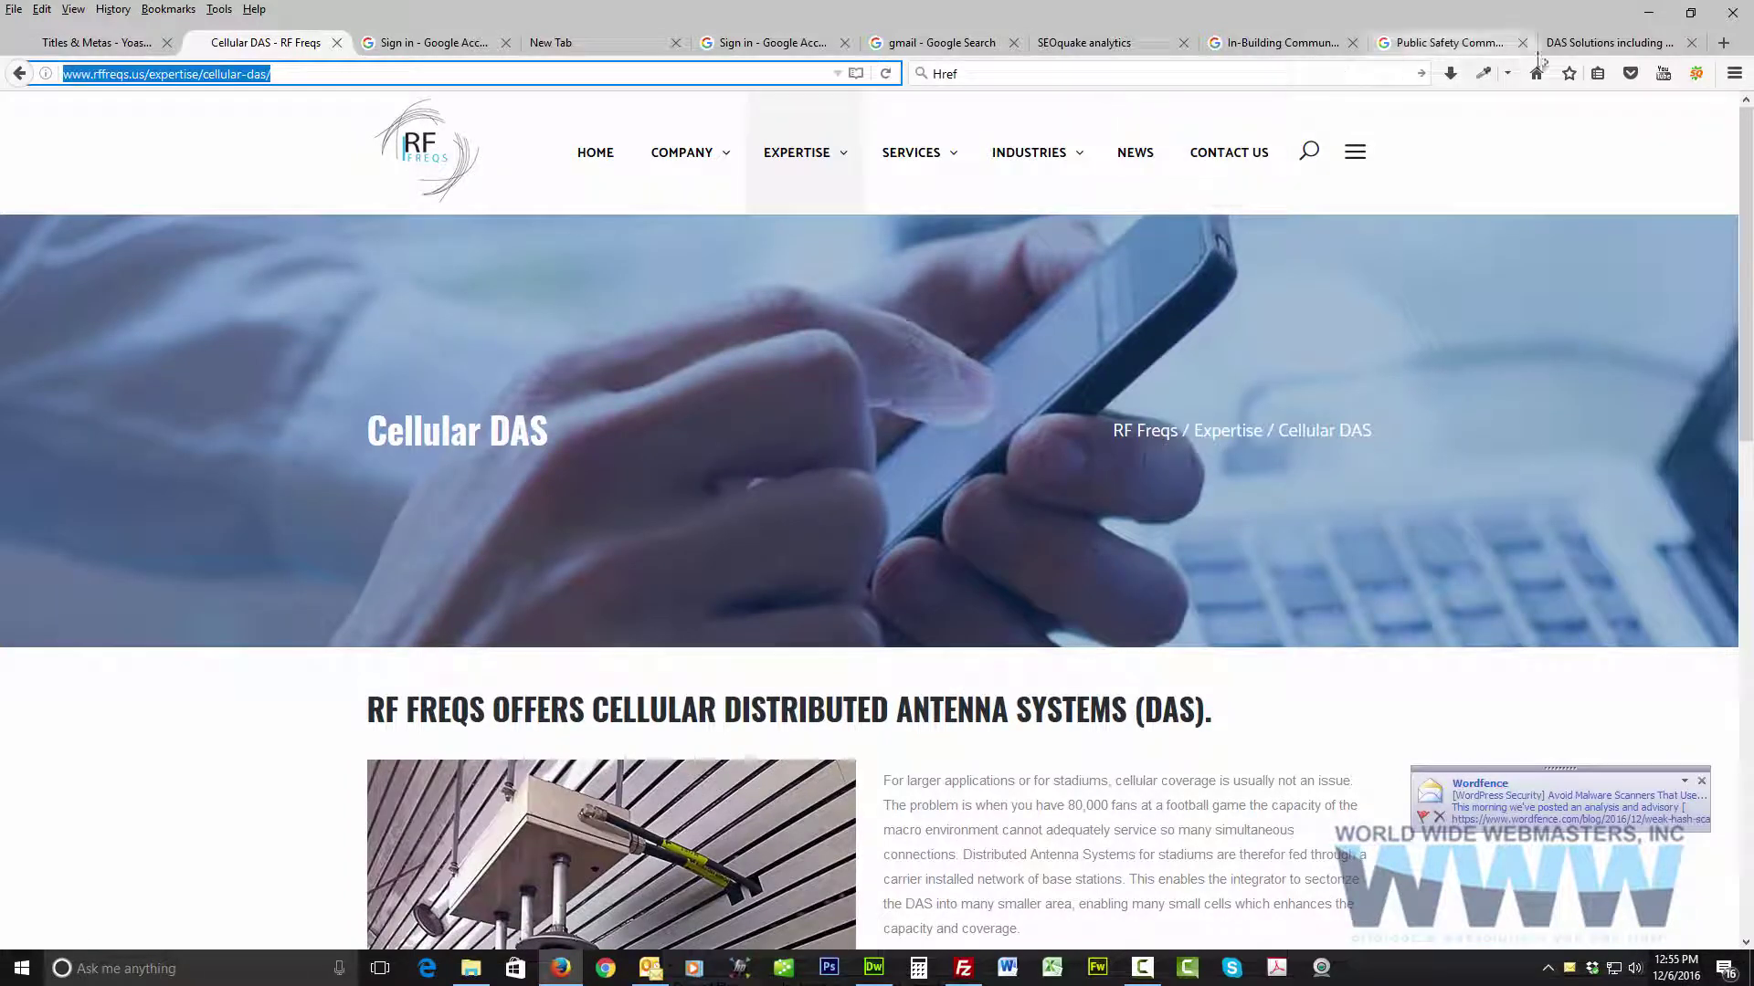
click(1607, 42)
click(1447, 42)
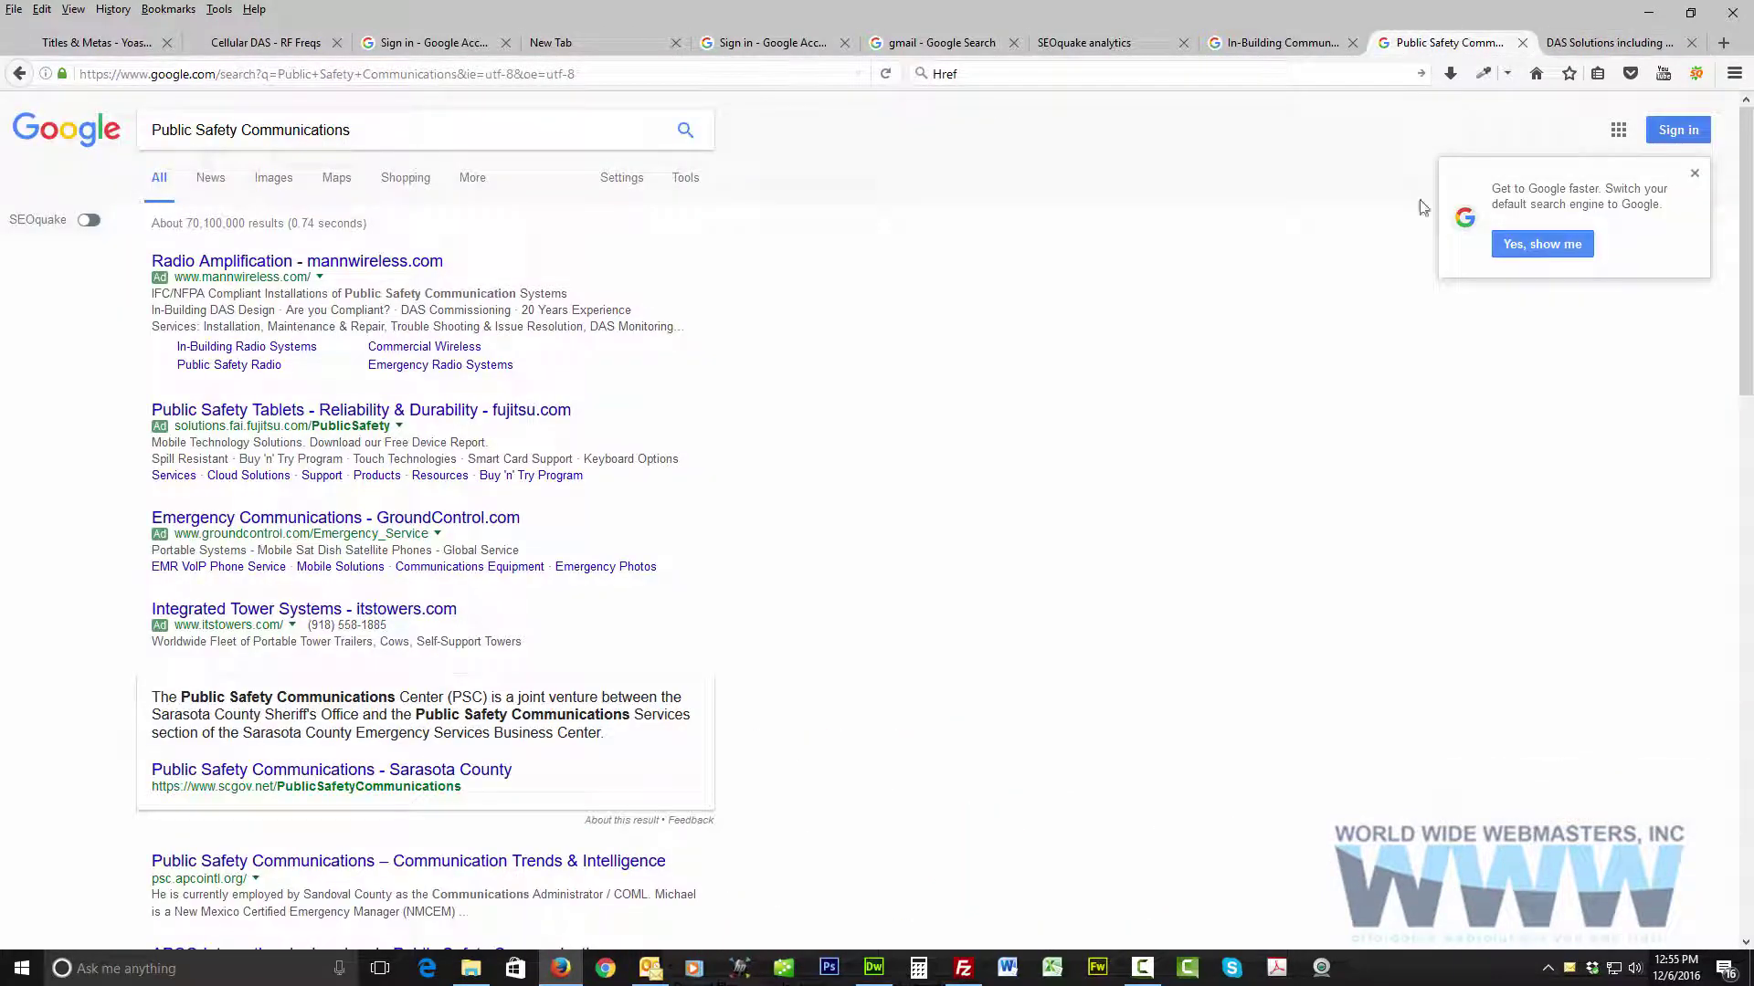
click(1688, 137)
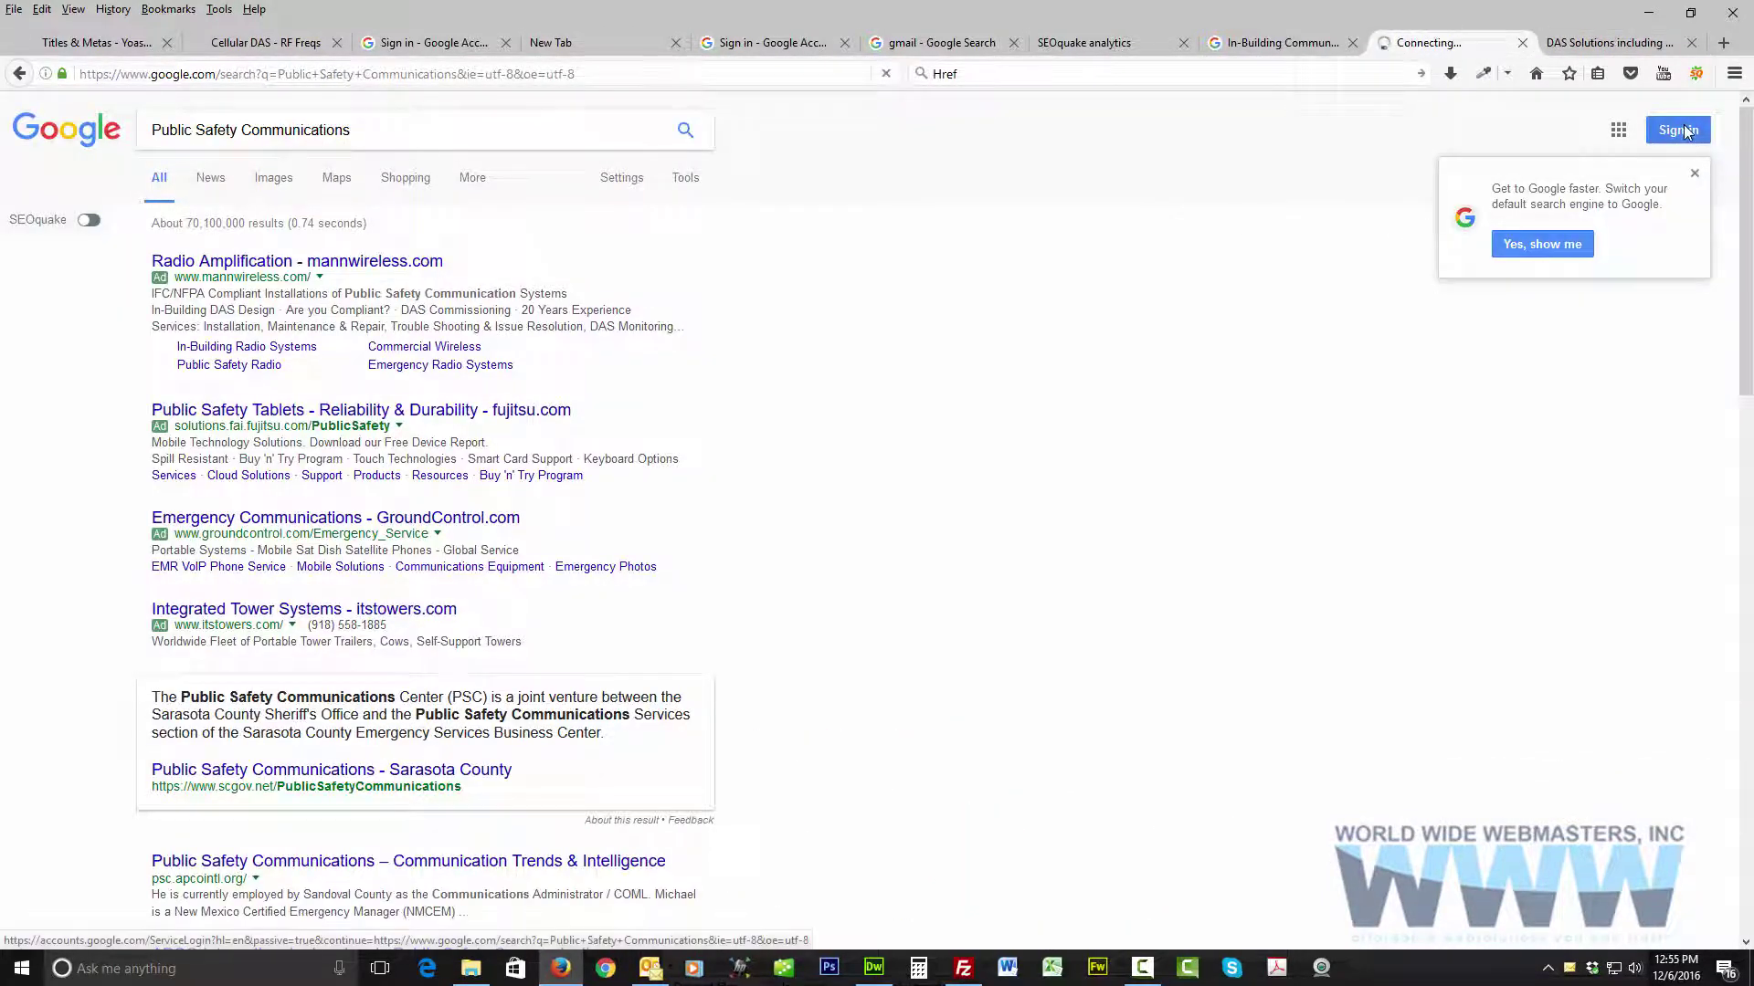
Step: Try to sign in to Google with a saved account e-mail and its saved password, and return to the e-mail prompt
click(813, 483)
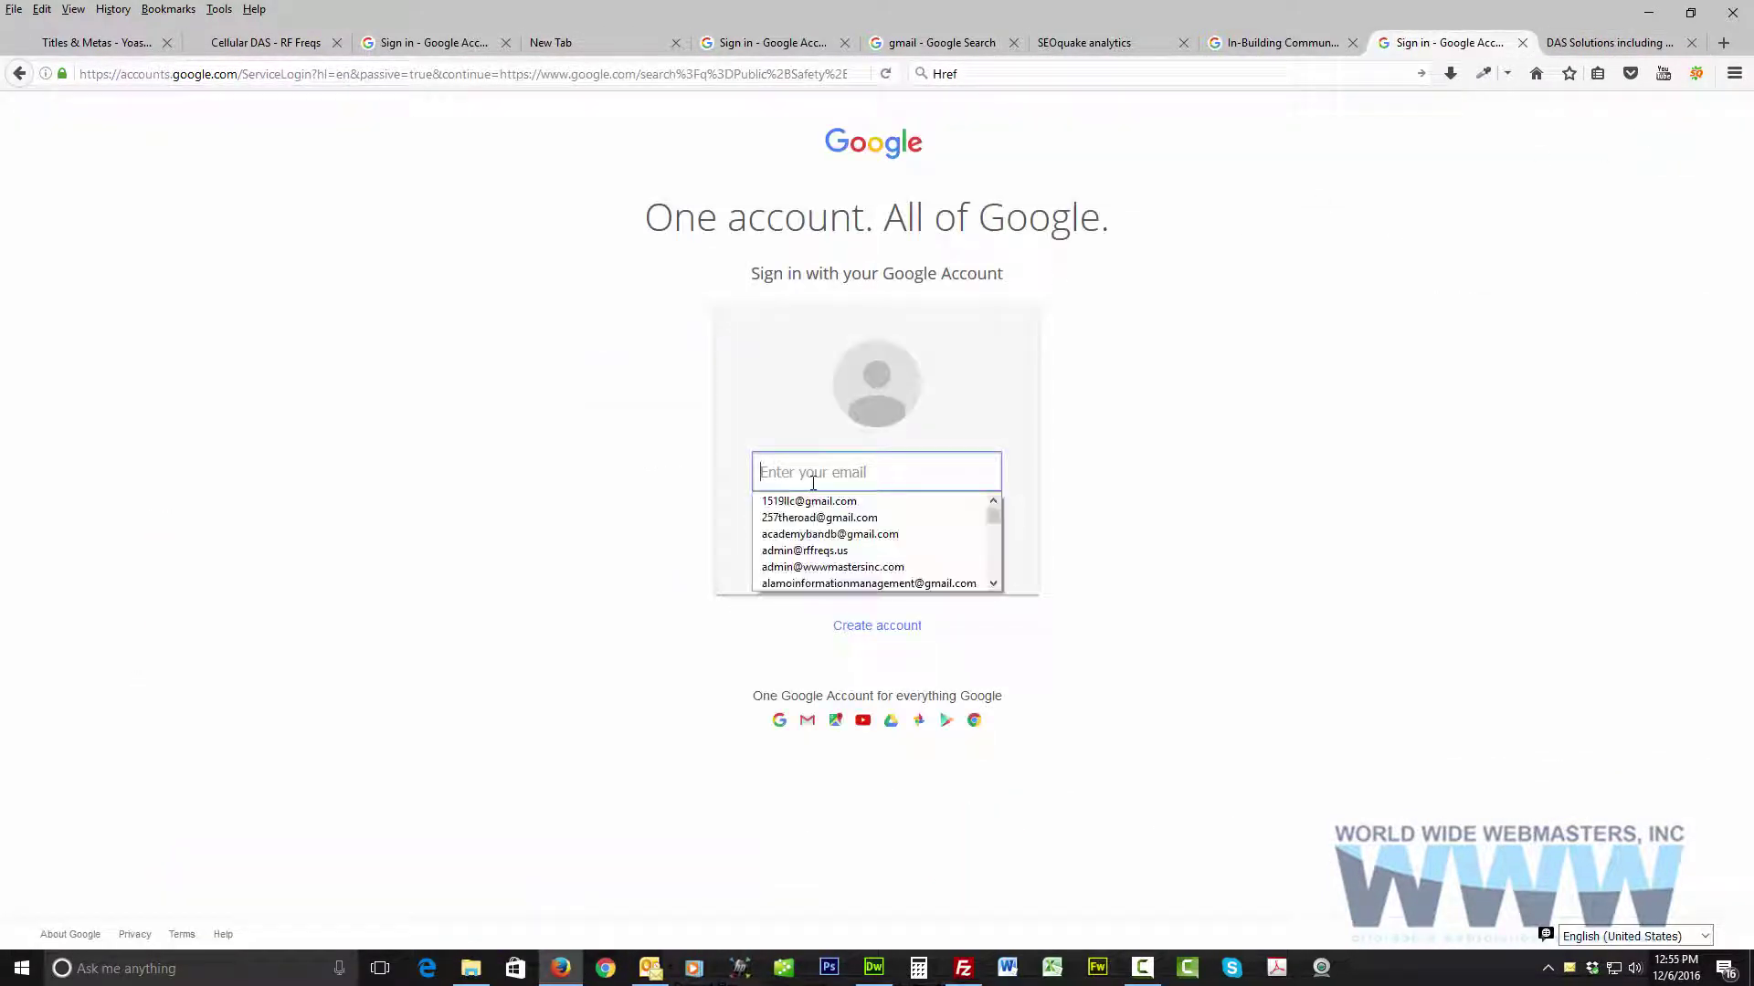
click(911, 537)
click(907, 523)
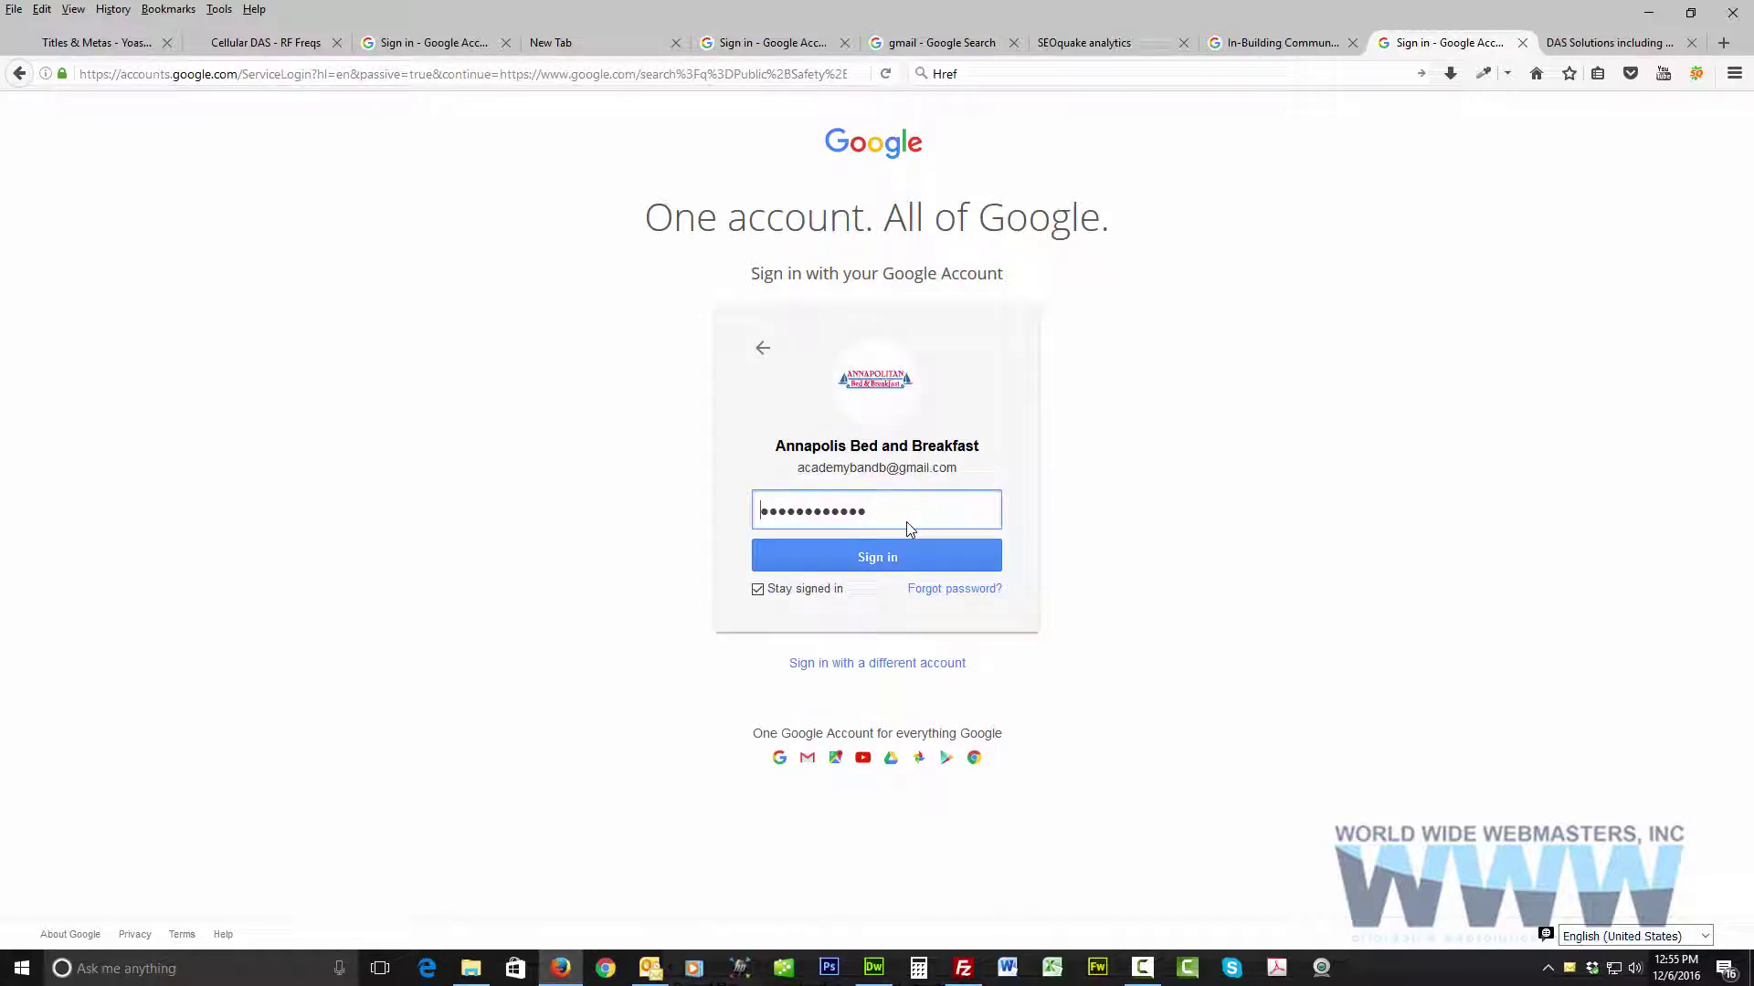
click(902, 560)
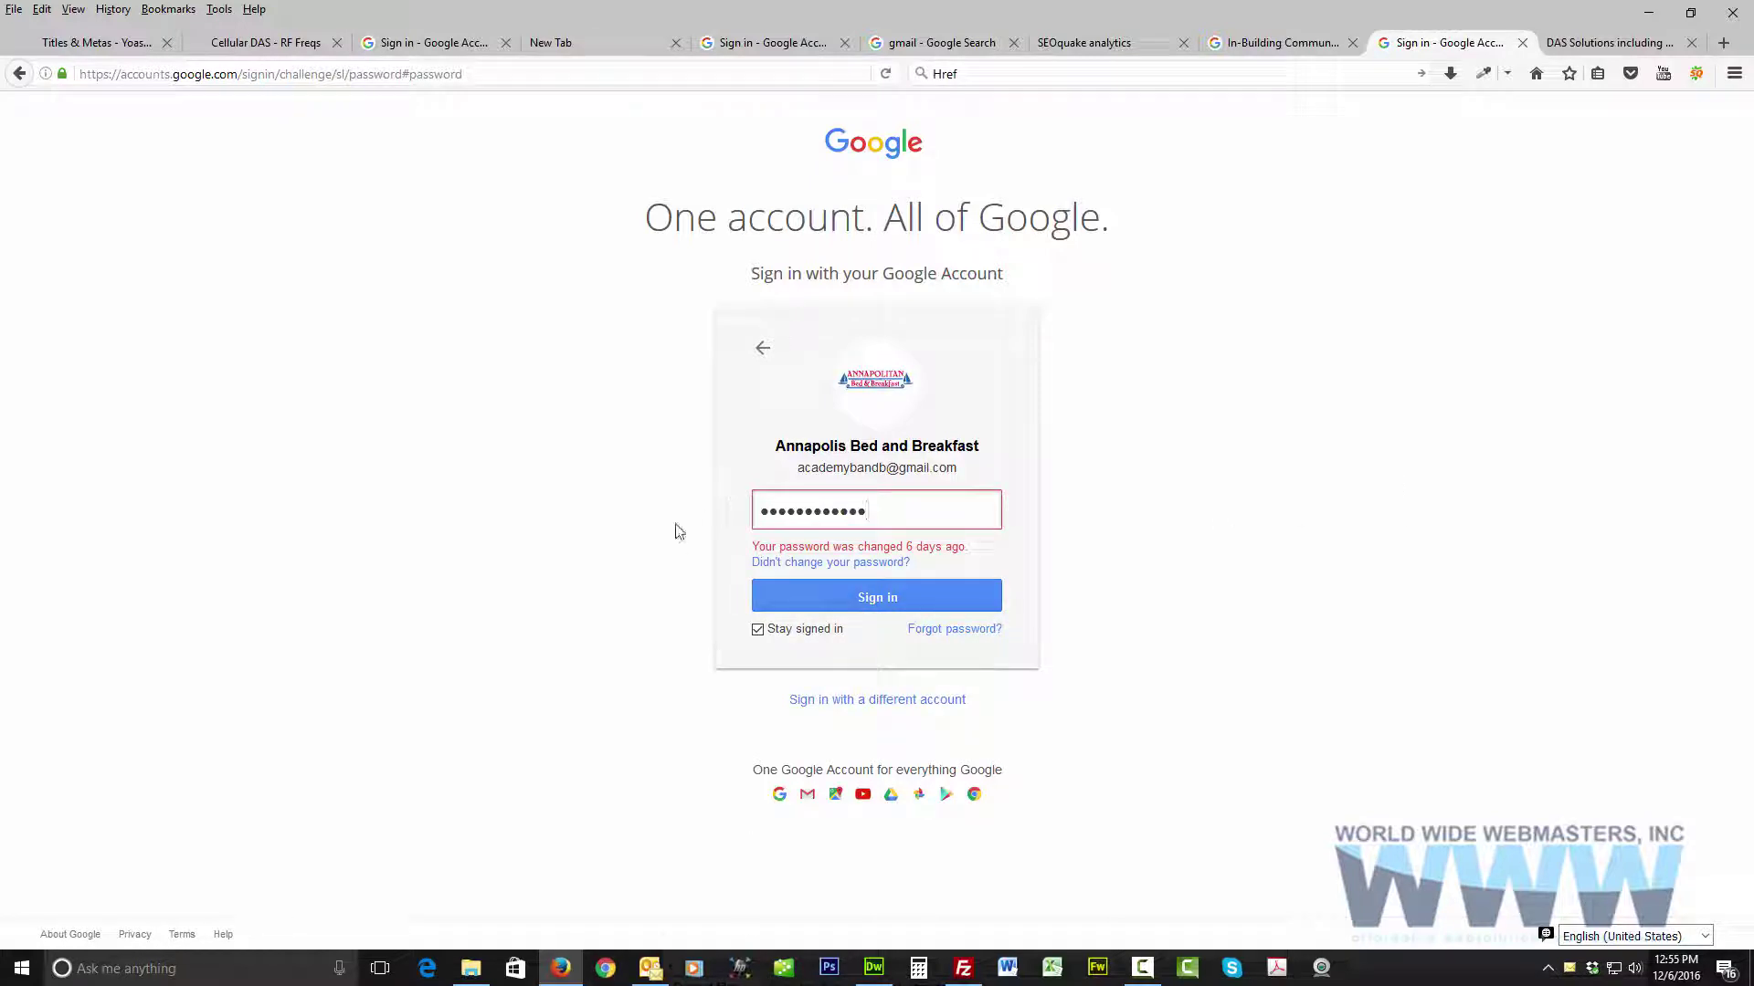
click(19, 73)
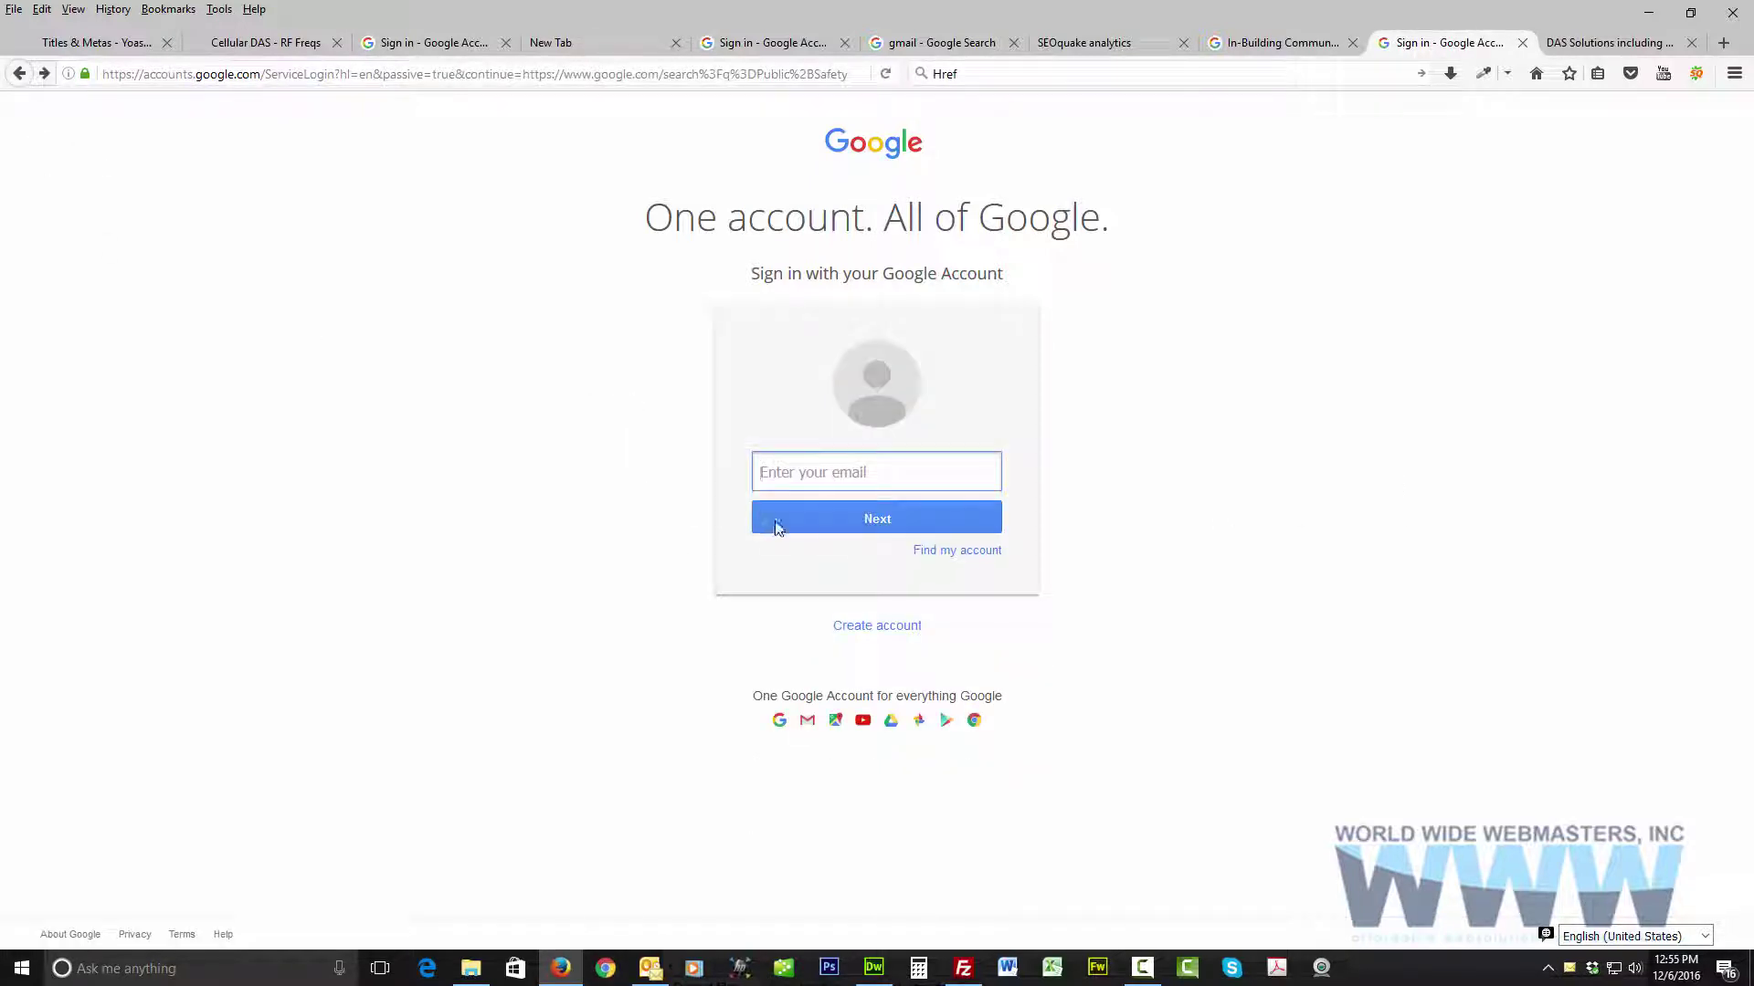
Step: Try to sign in to Google with another saved account e-mail and its saved password, and return to the e-mail prompt
click(824, 474)
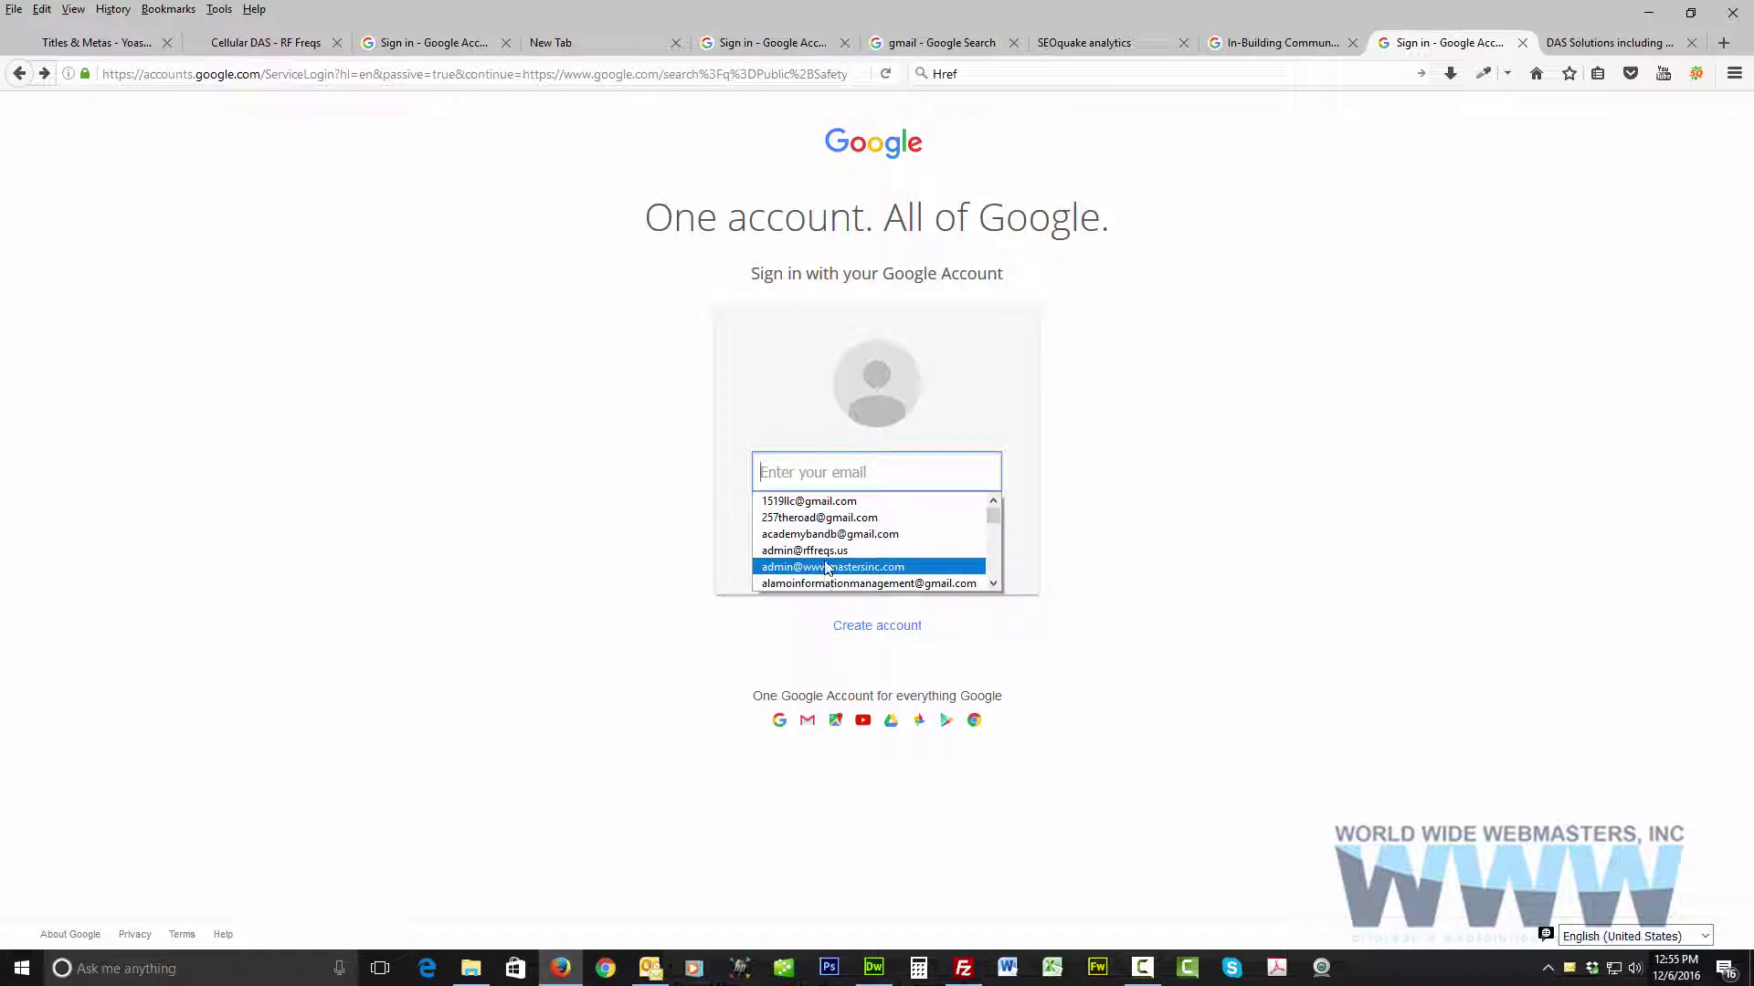
scroll(827, 559, down, 1)
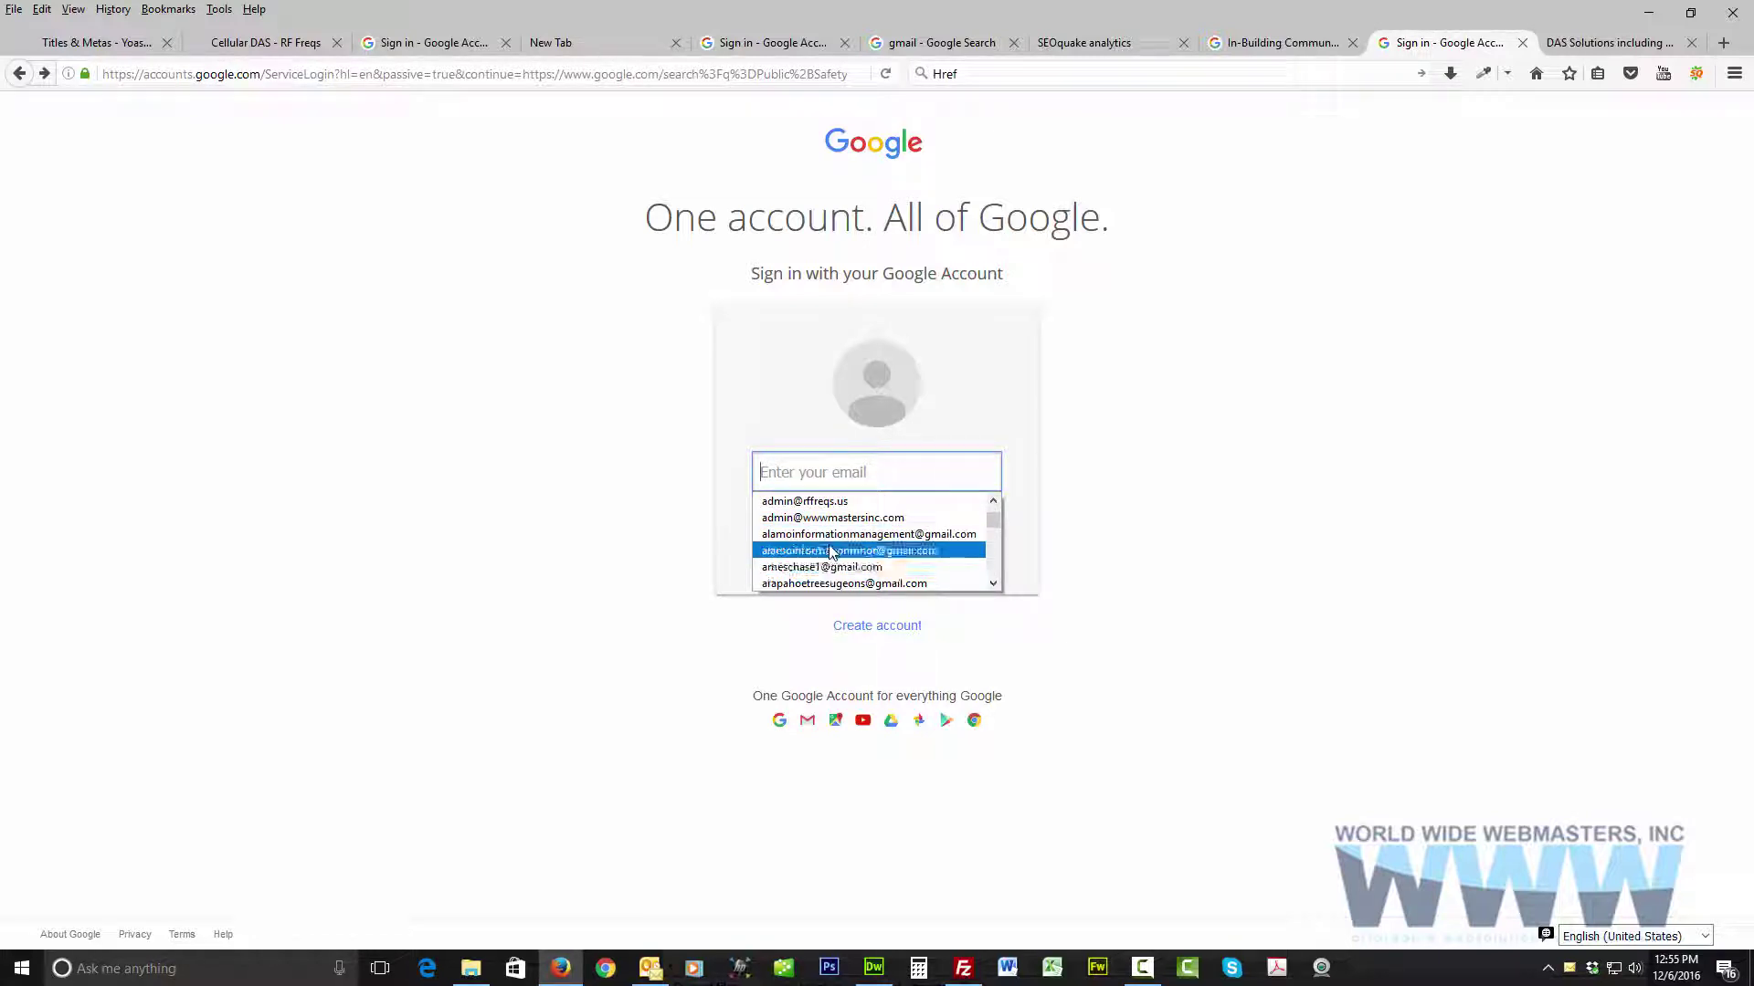
scroll(832, 568, down, 1)
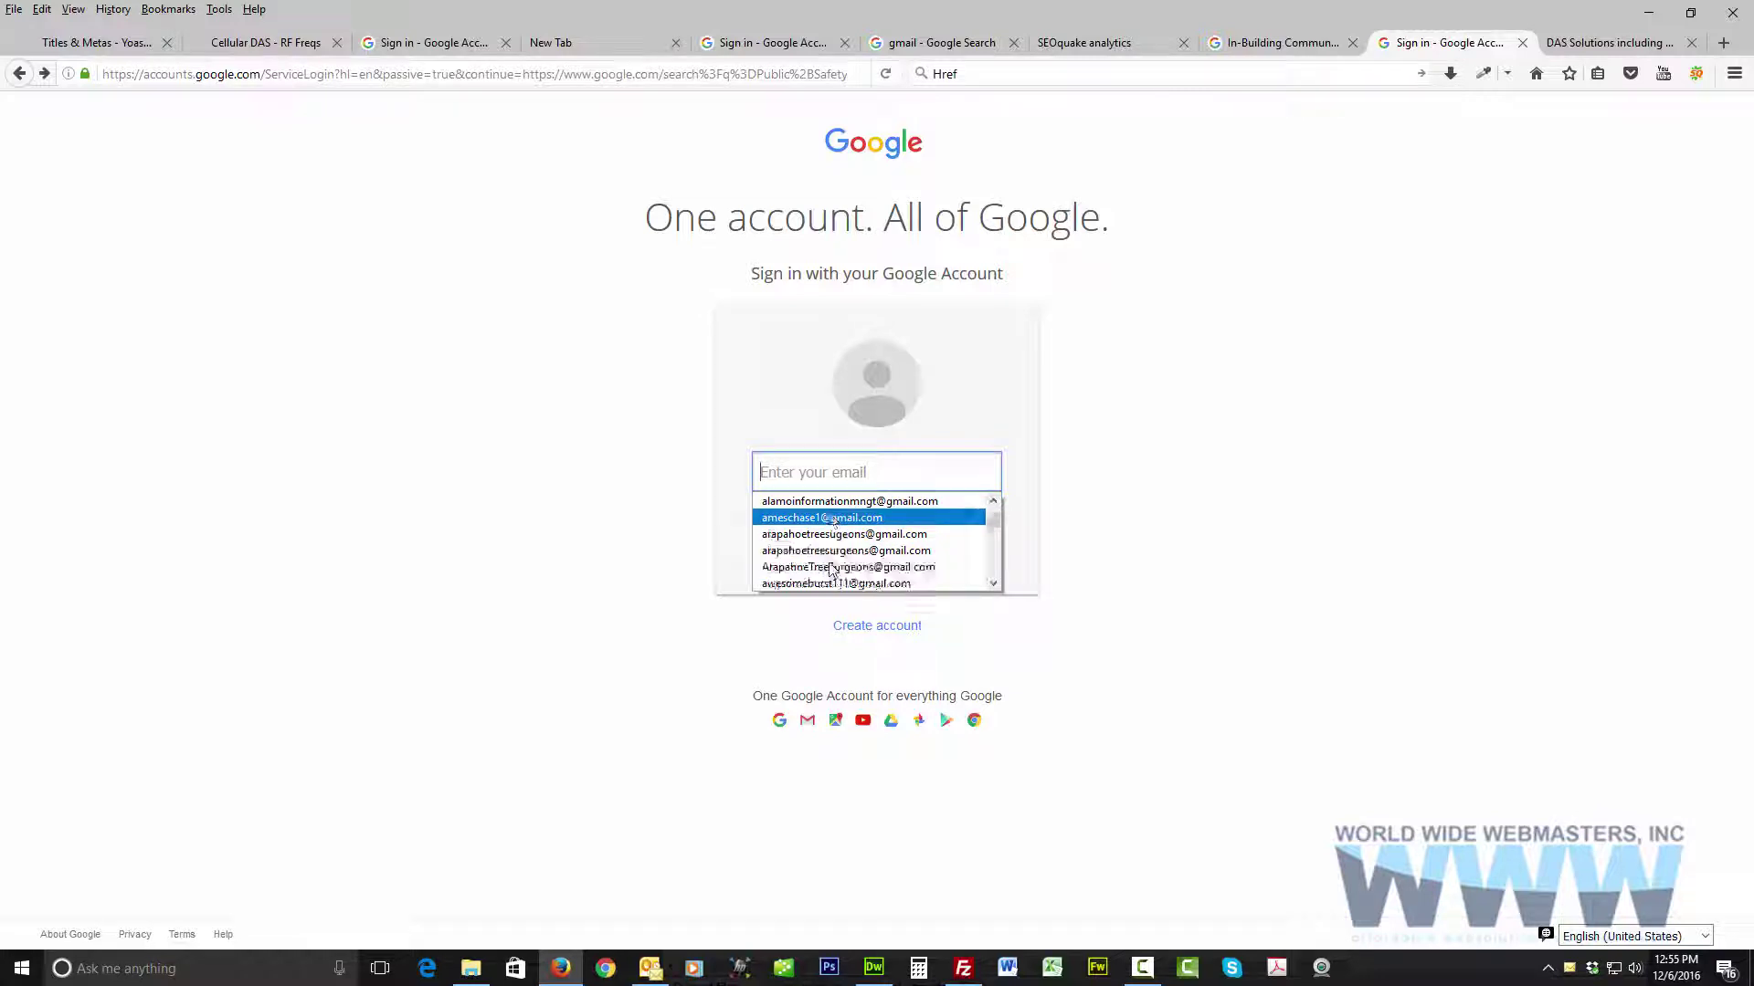
click(831, 567)
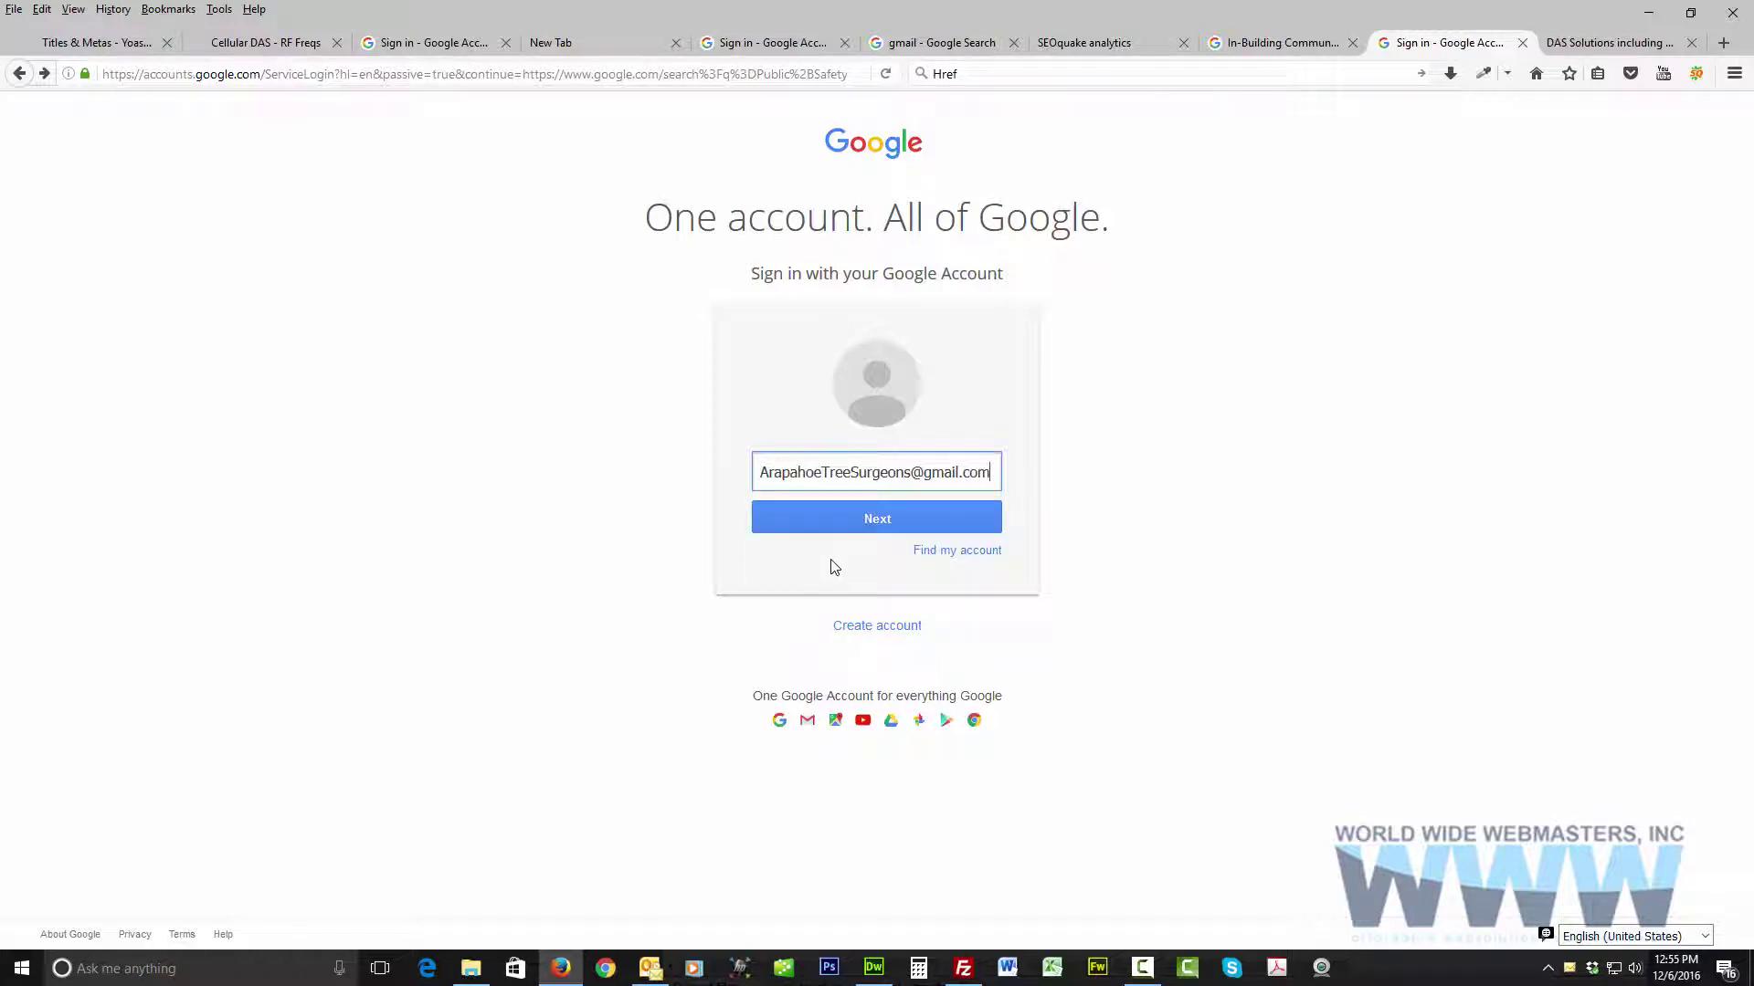
click(877, 530)
click(857, 535)
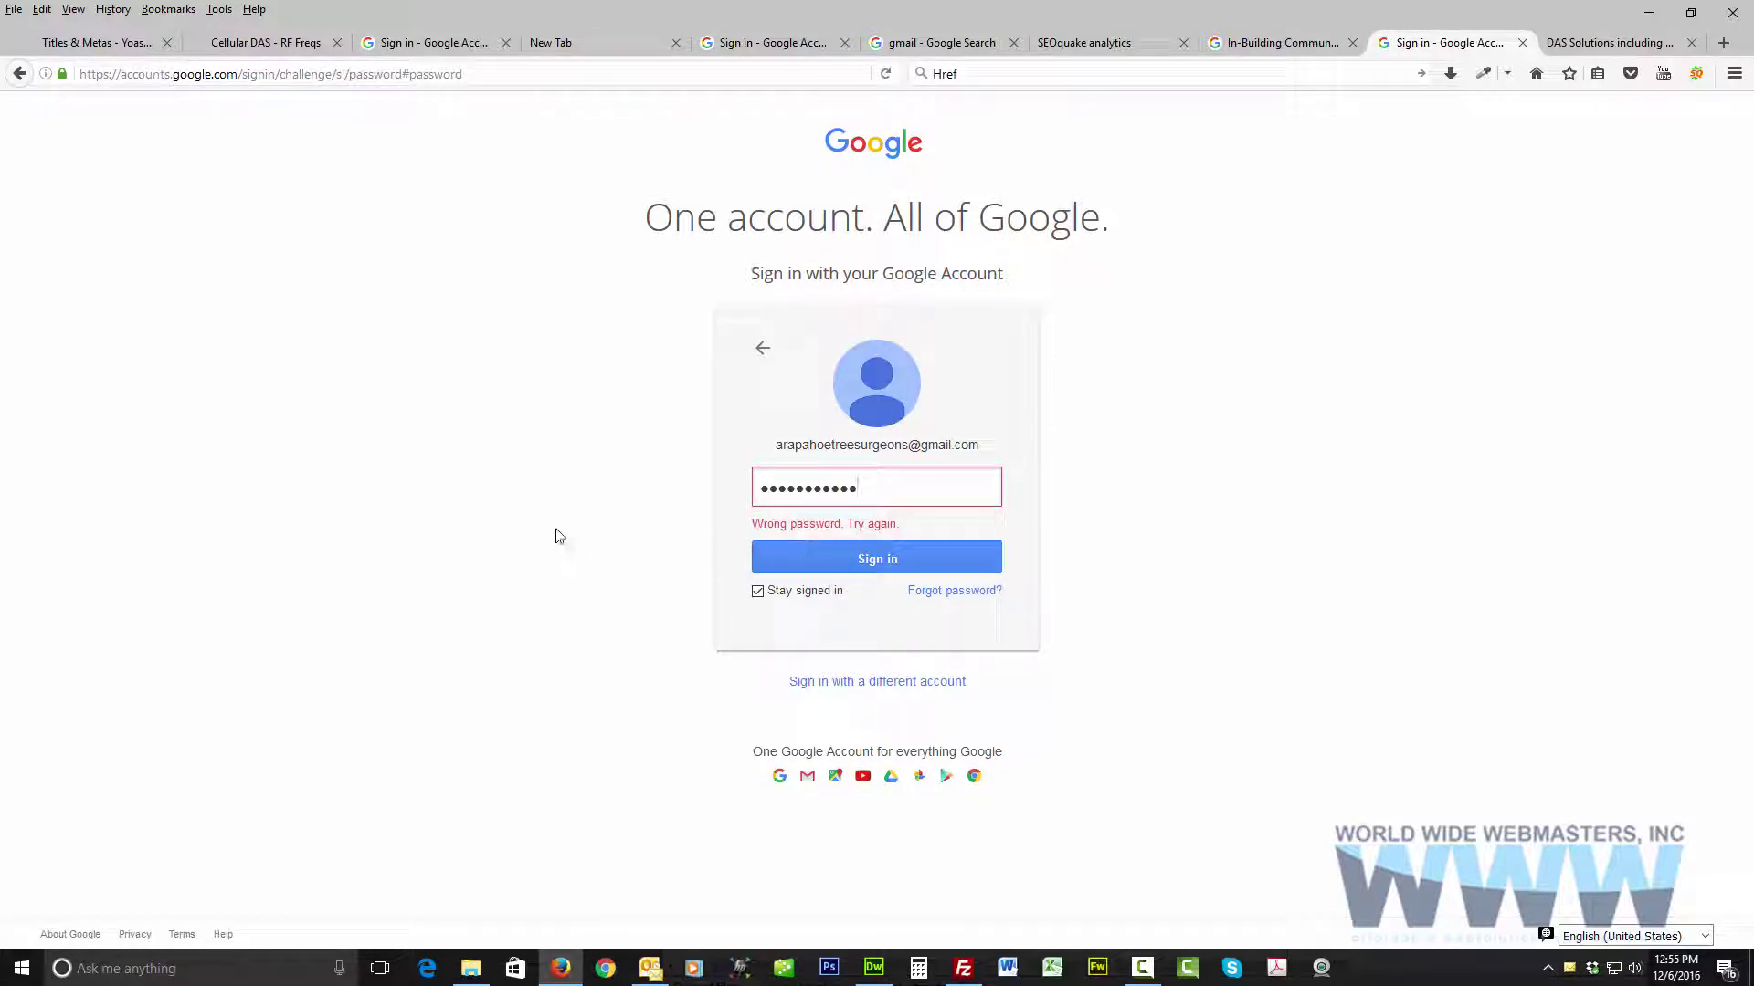
click(19, 73)
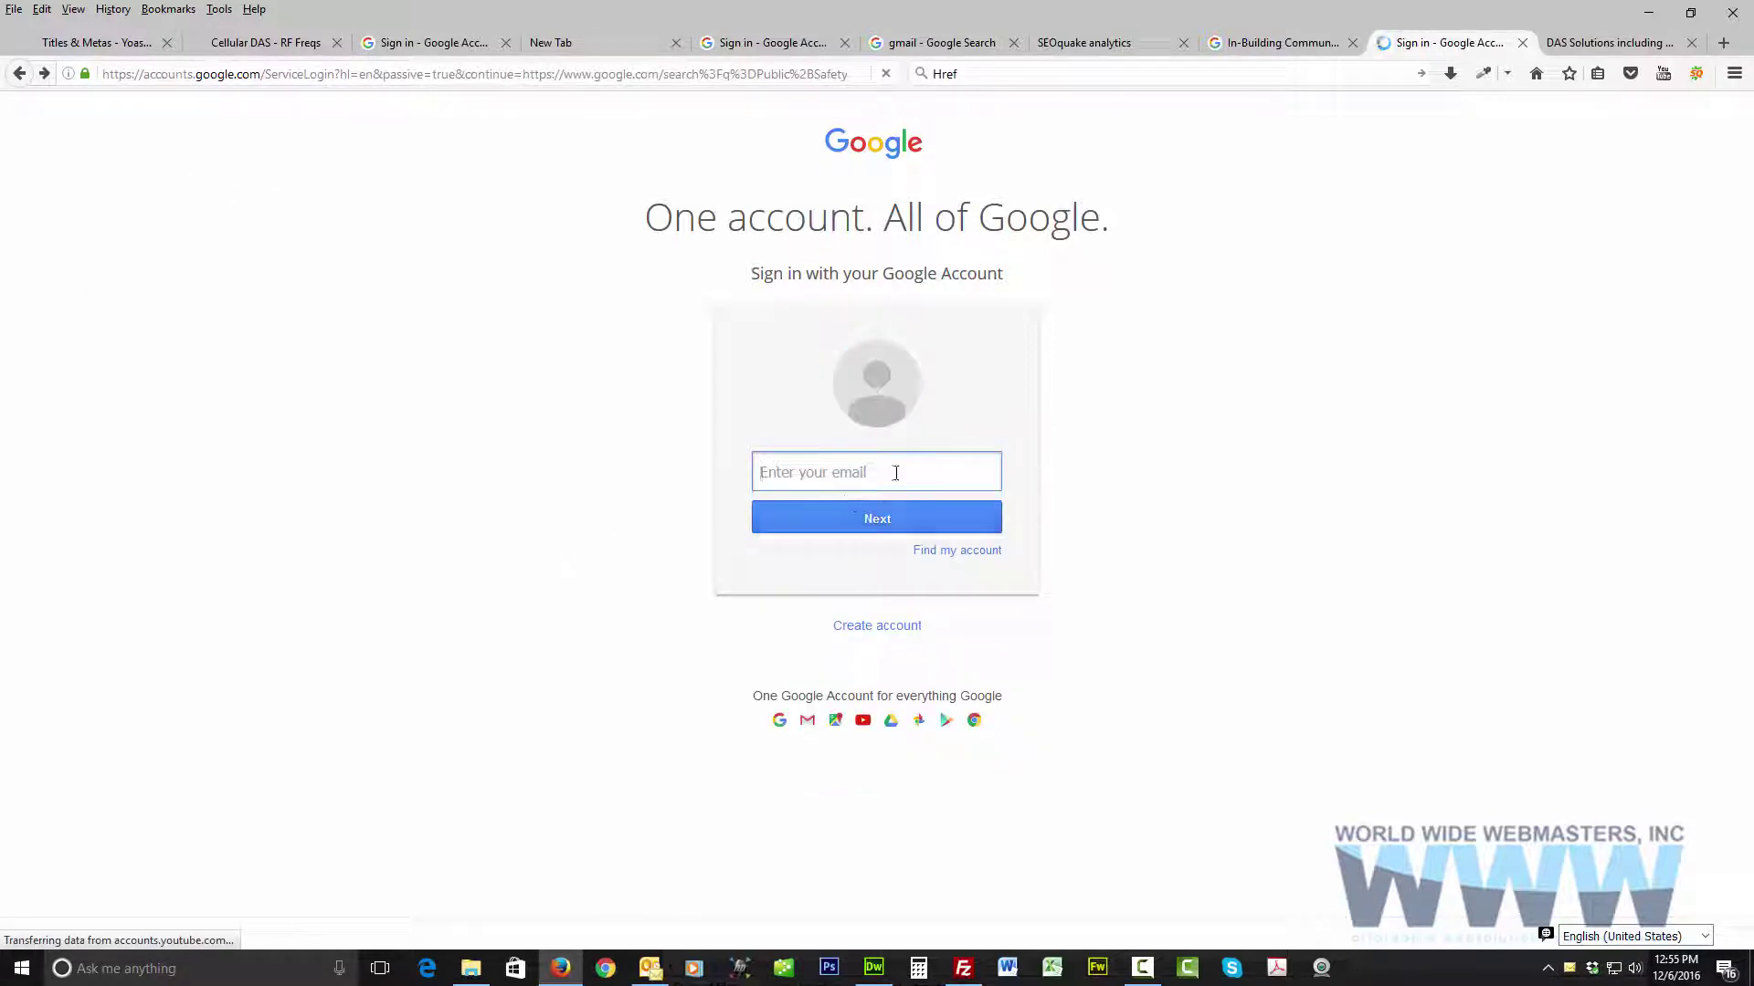
Step: Sign in to Google with the first saved account e-mail and its saved password, and accept the account recovery options
click(896, 473)
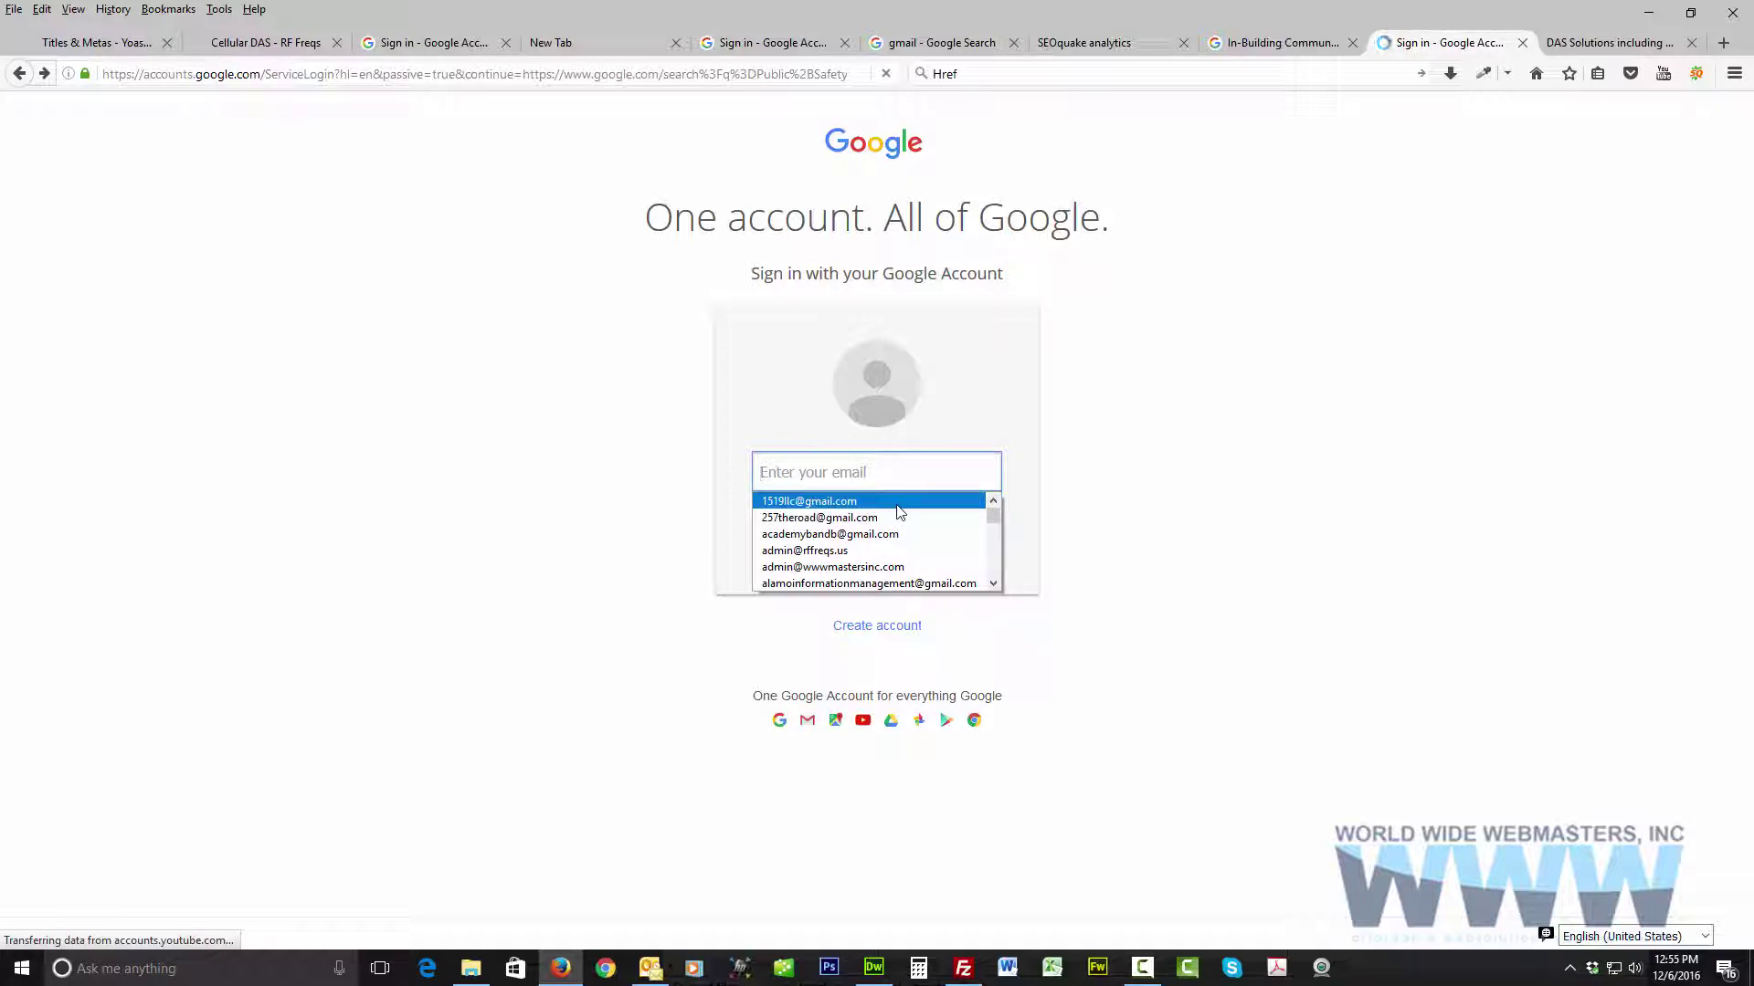
click(896, 504)
click(896, 508)
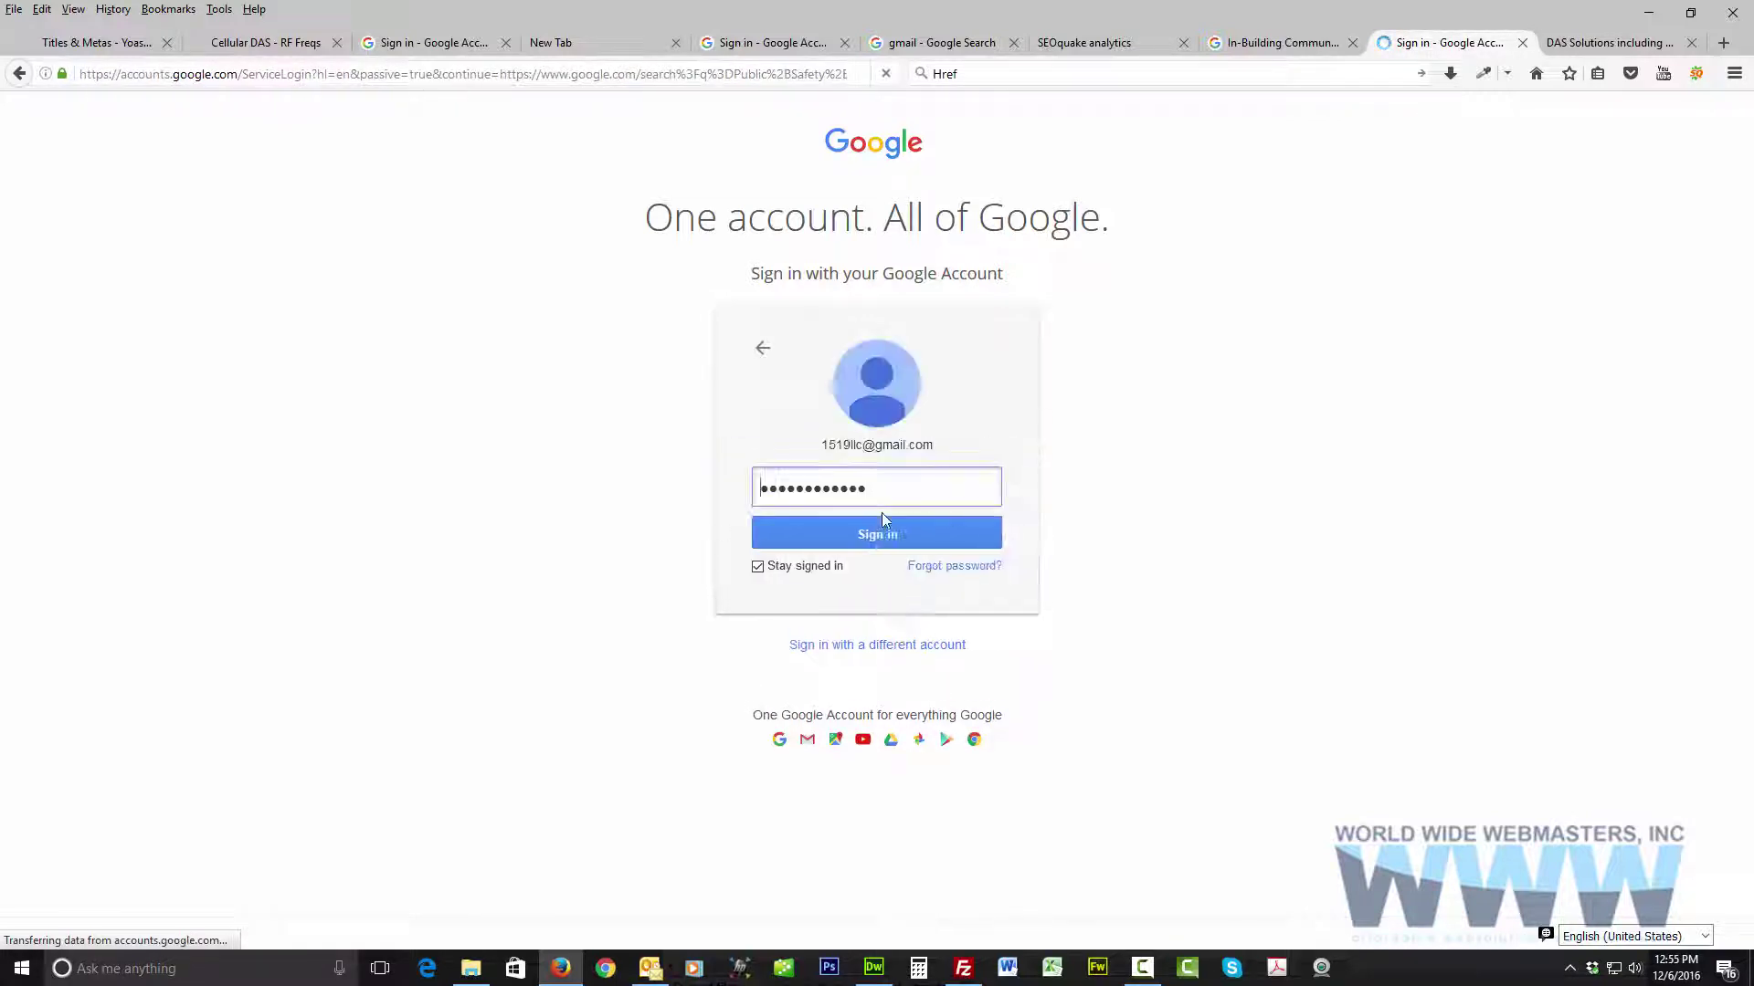
click(881, 534)
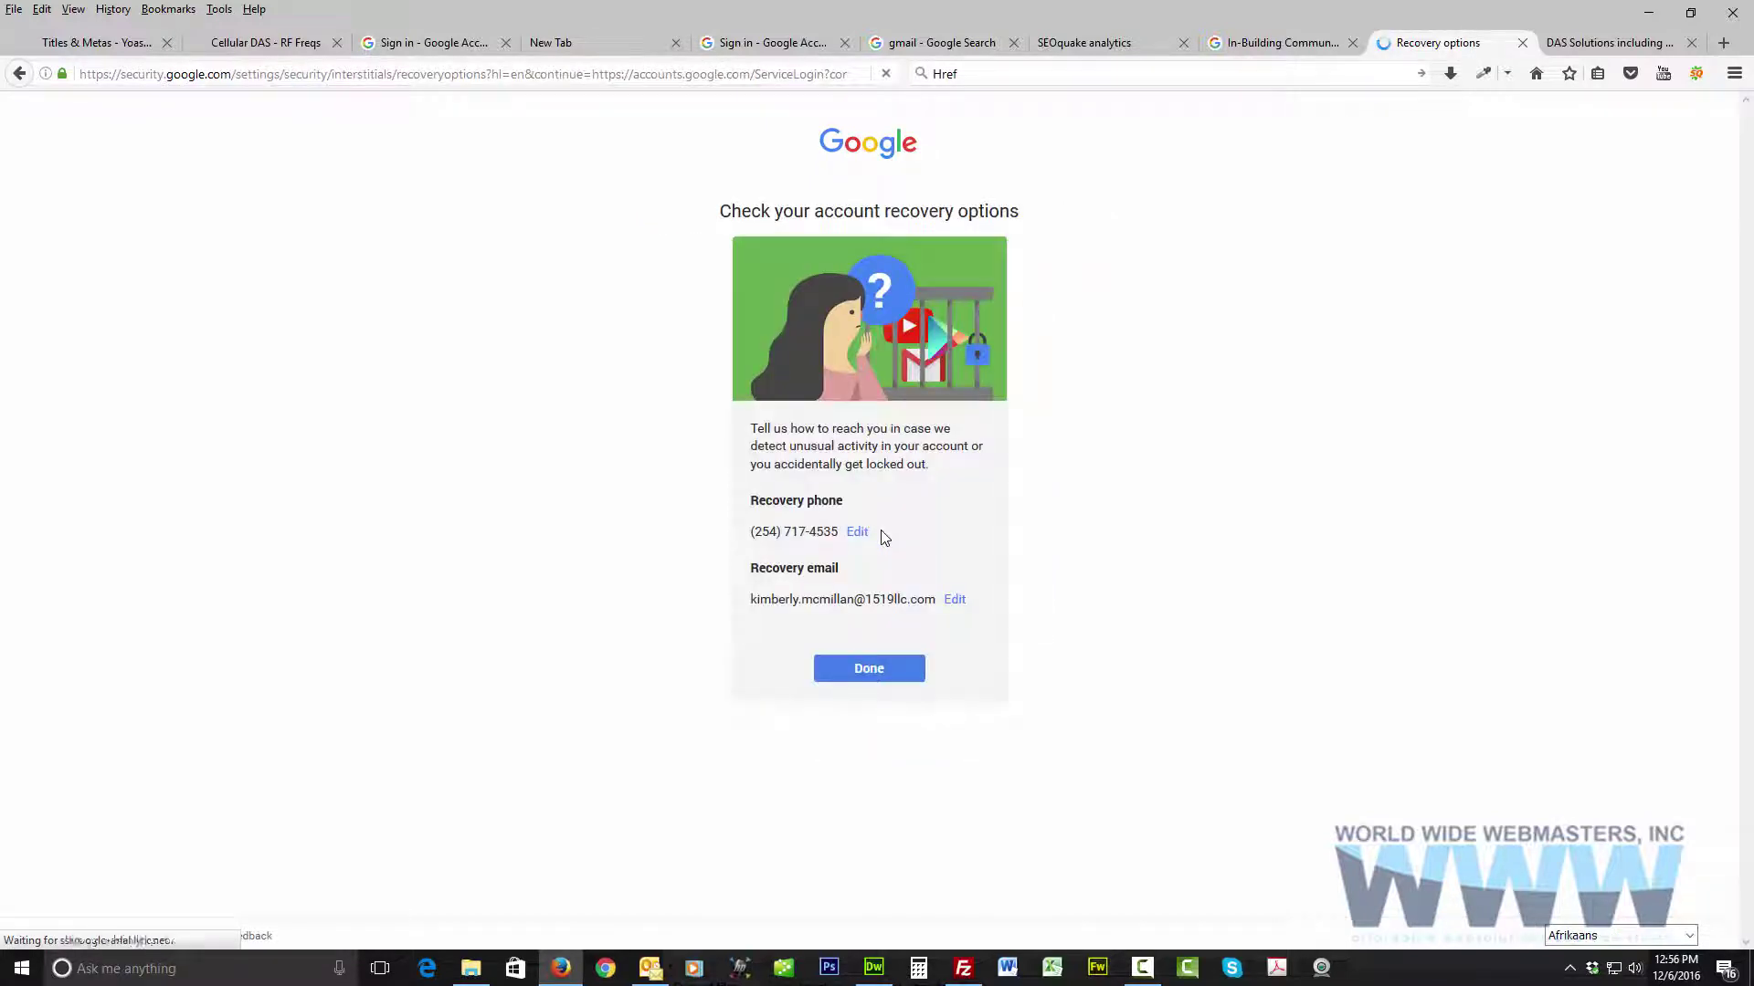
click(872, 670)
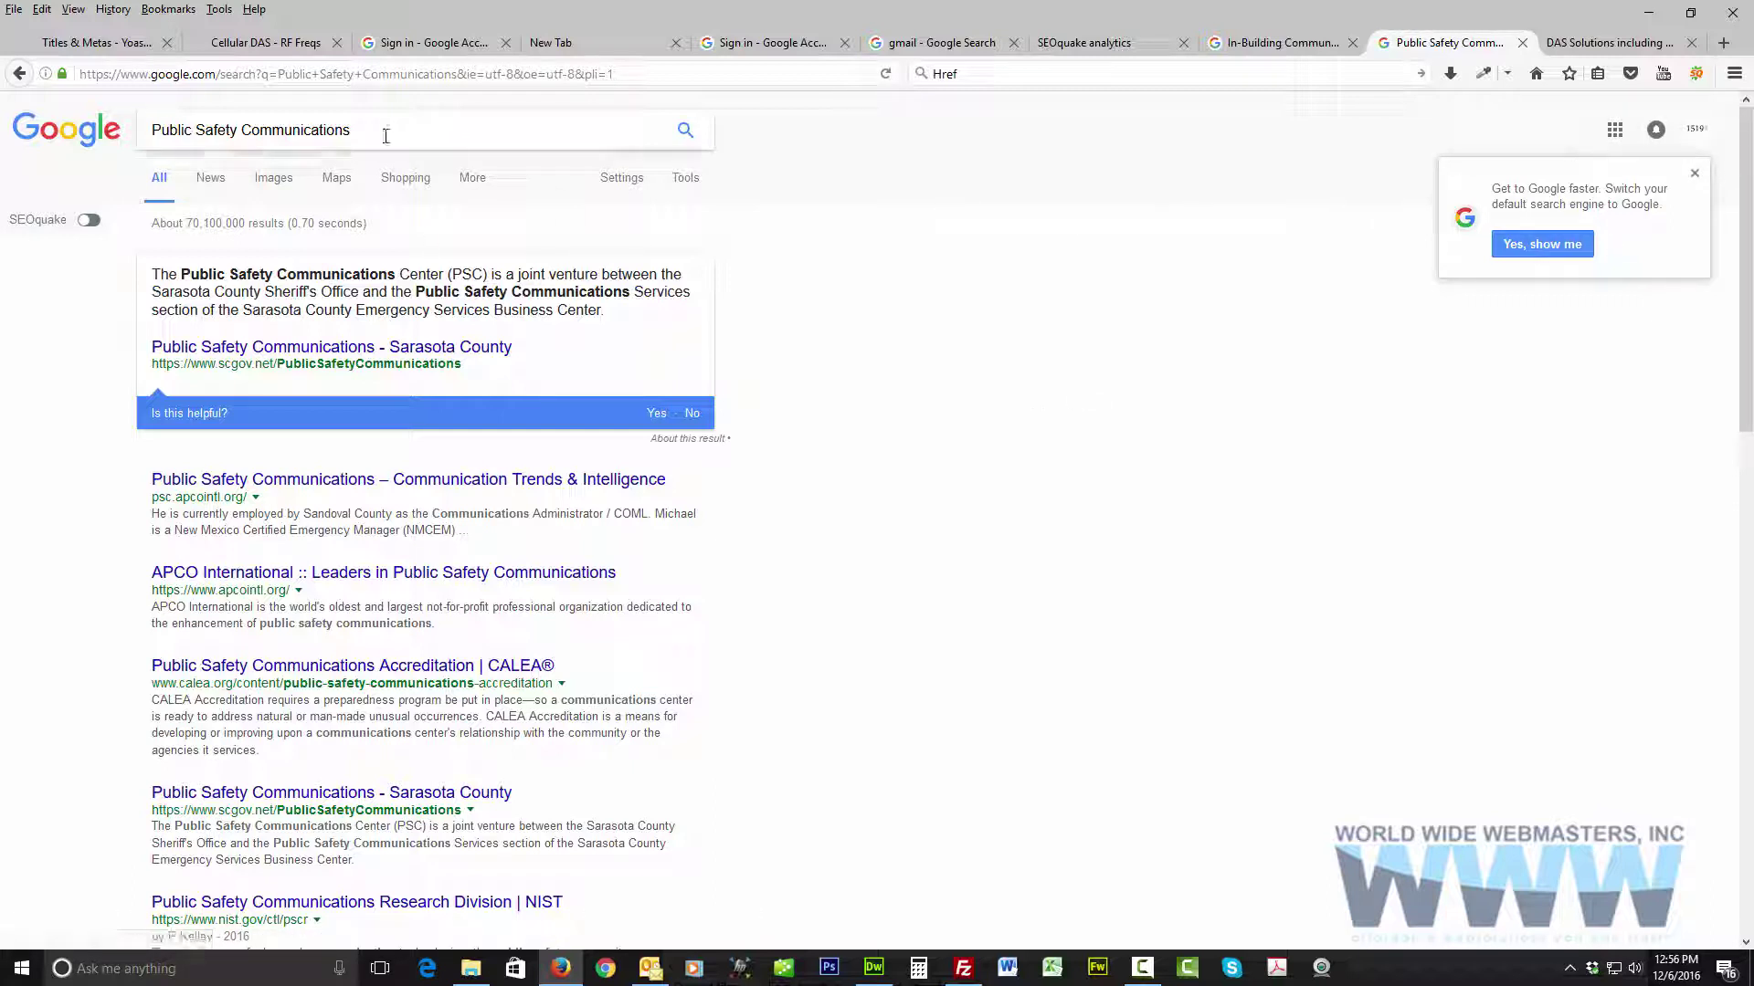
Step: Search Google for "google webmaster tools" and check the Google Search Console result, returning to the results list
drag(386, 136, 115, 135)
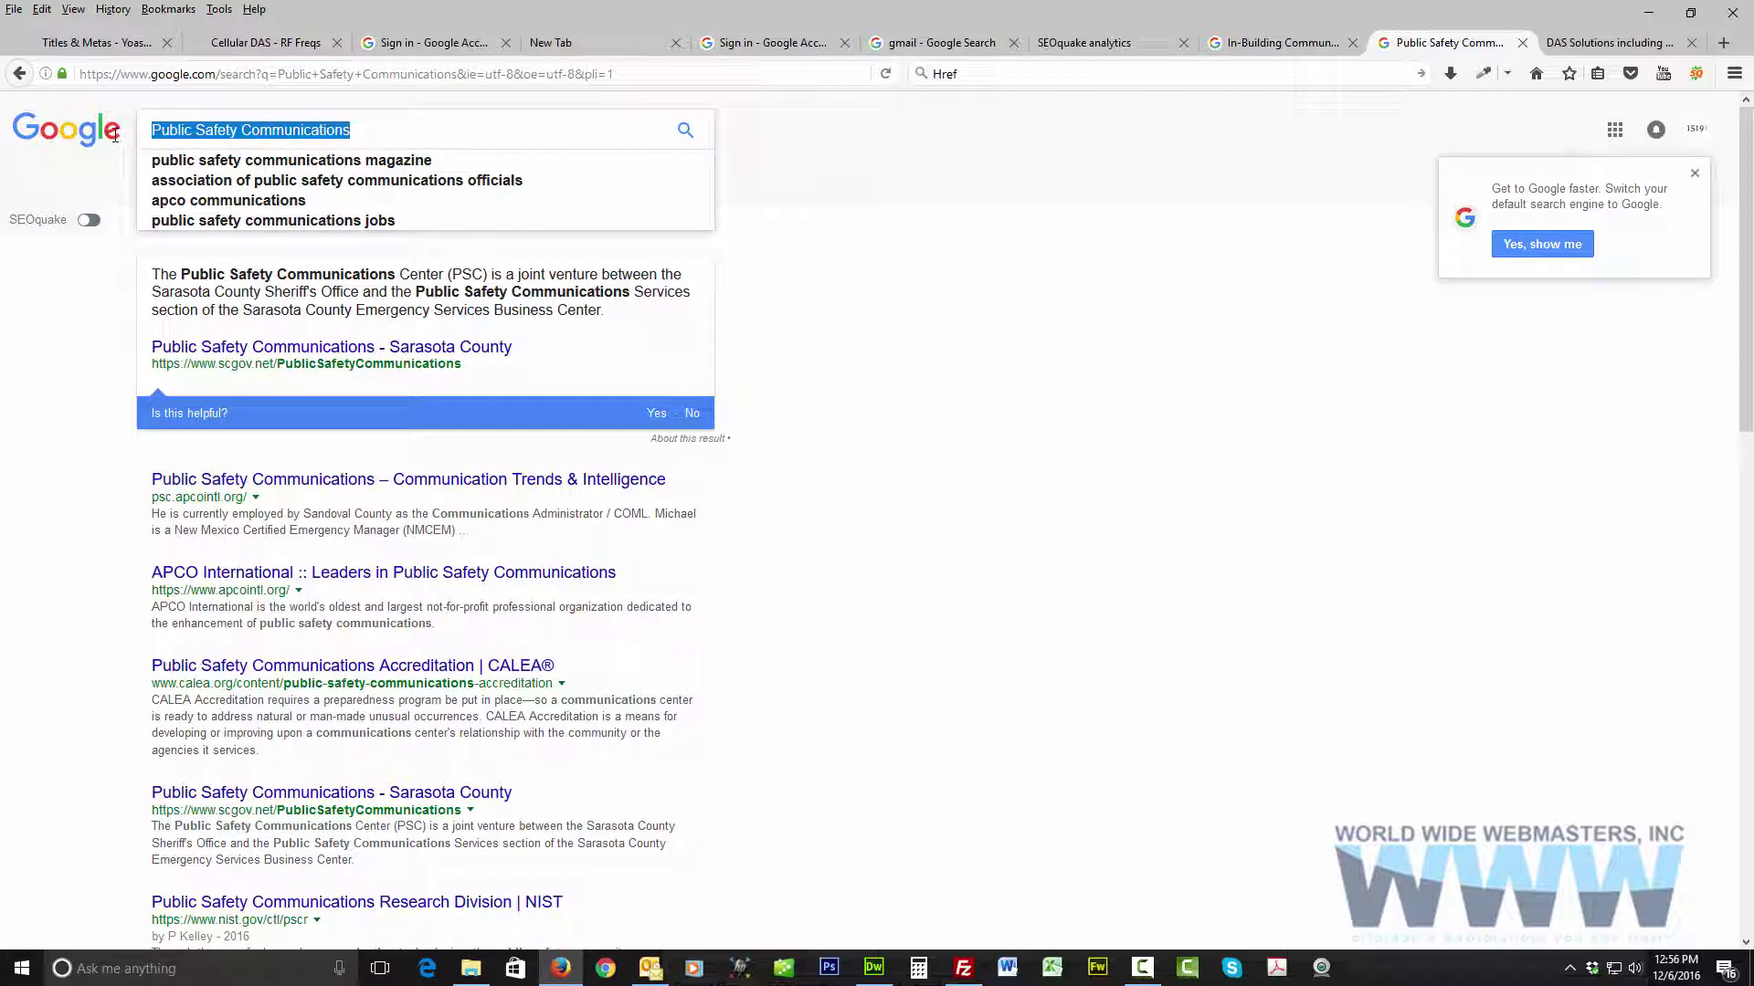
text(gooel w)
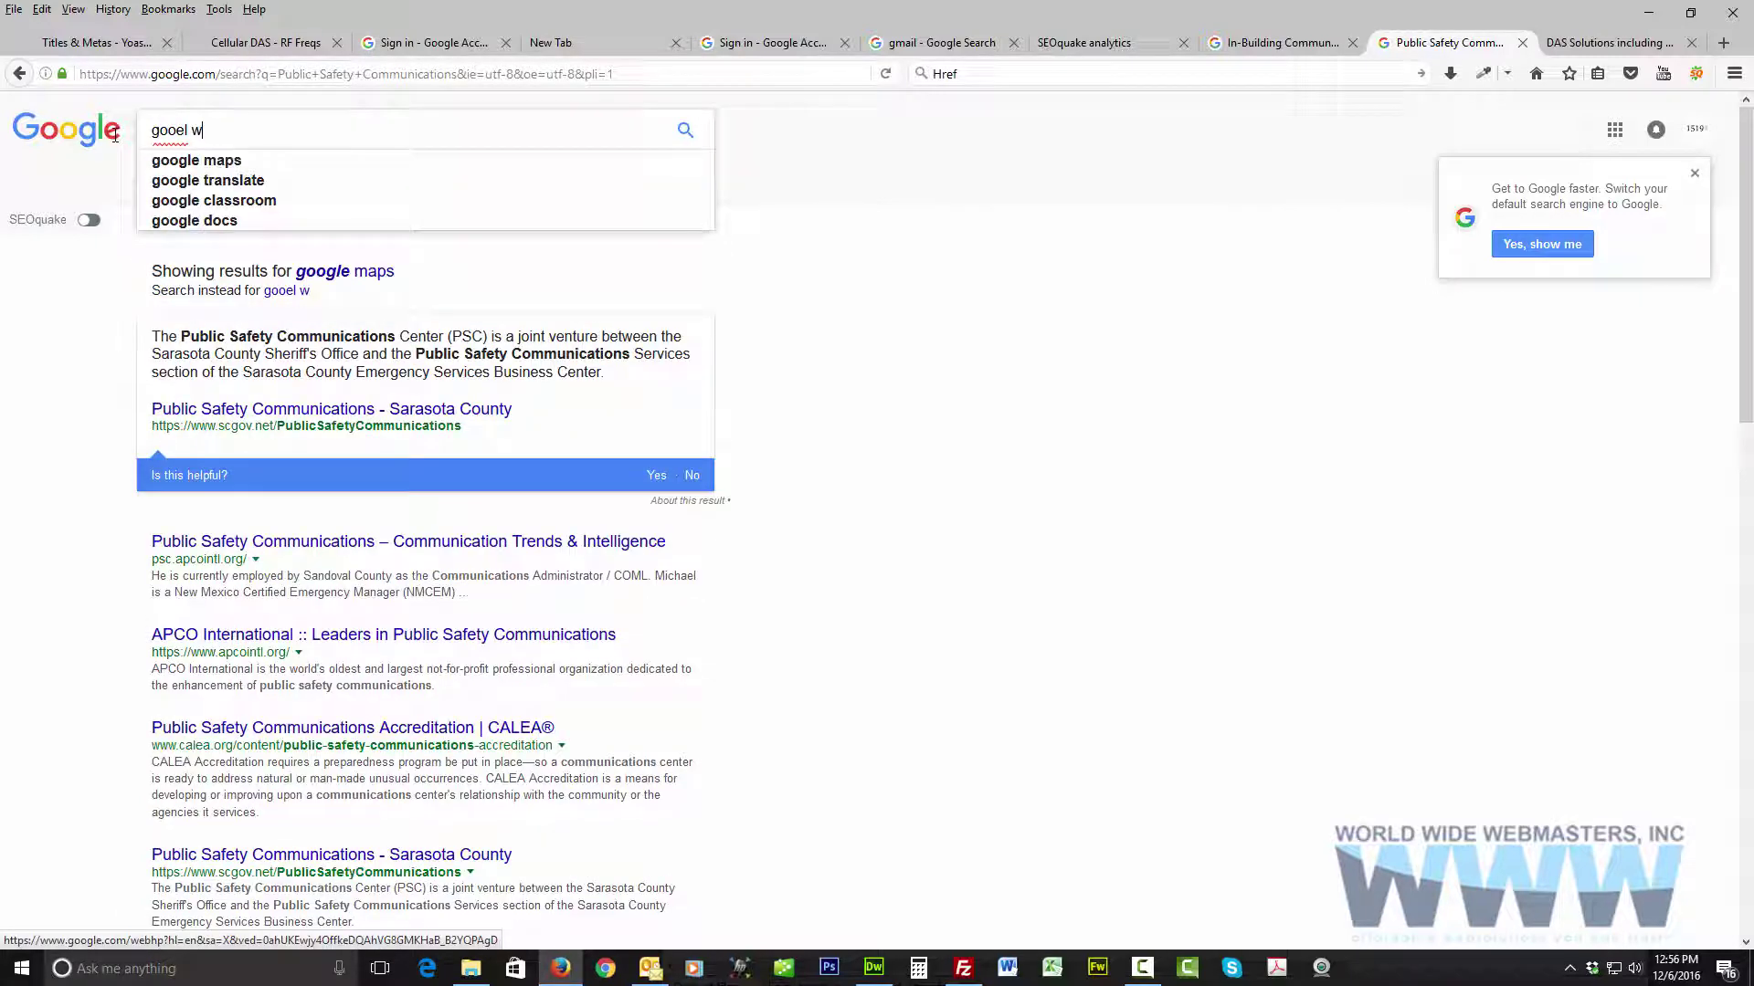
text(ebmaster tools)
key(Return)
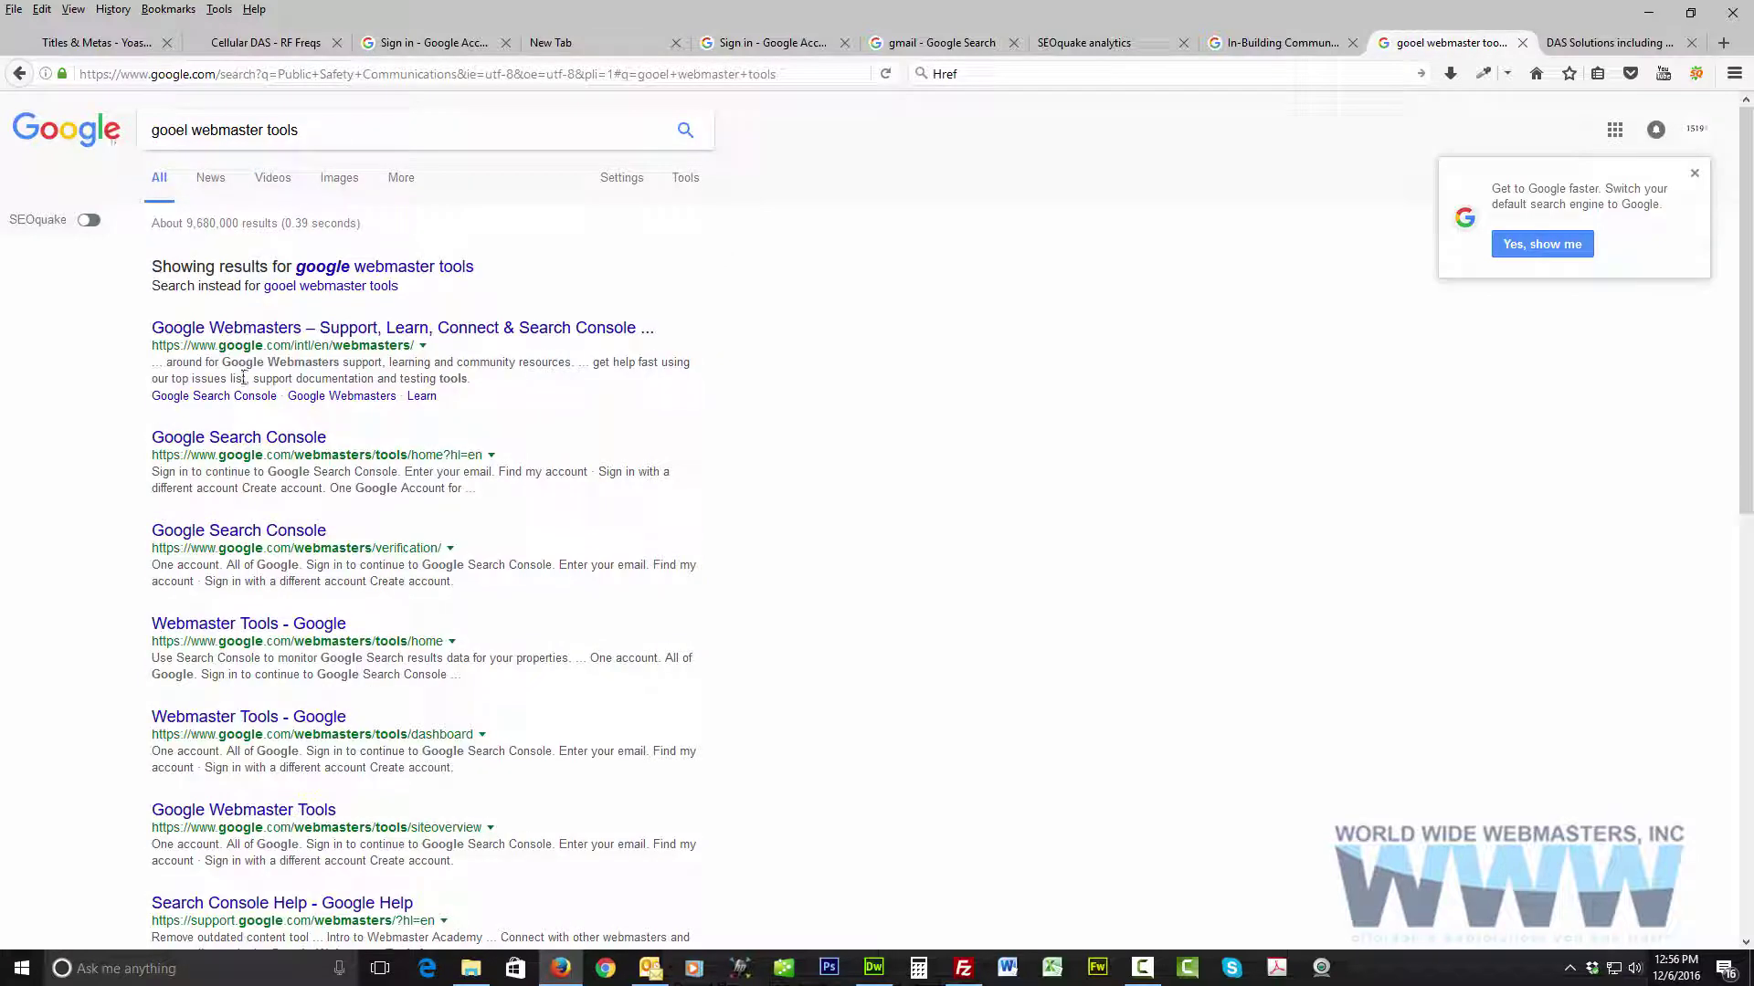
click(393, 268)
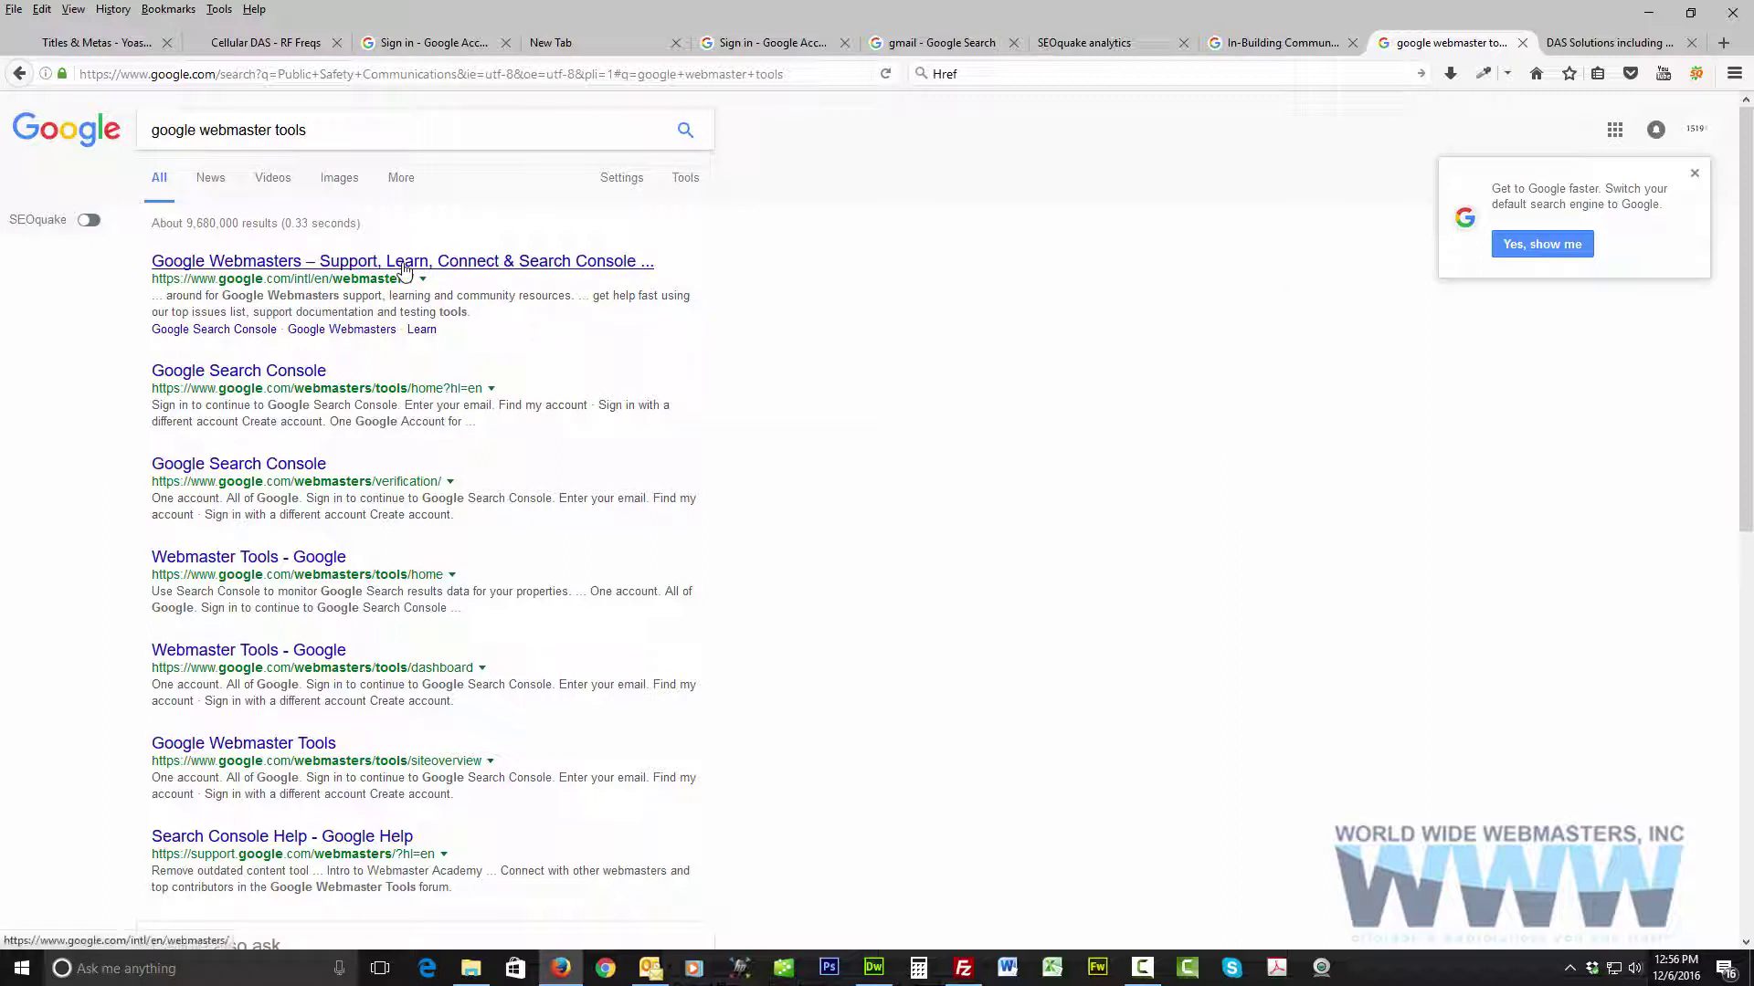
click(240, 375)
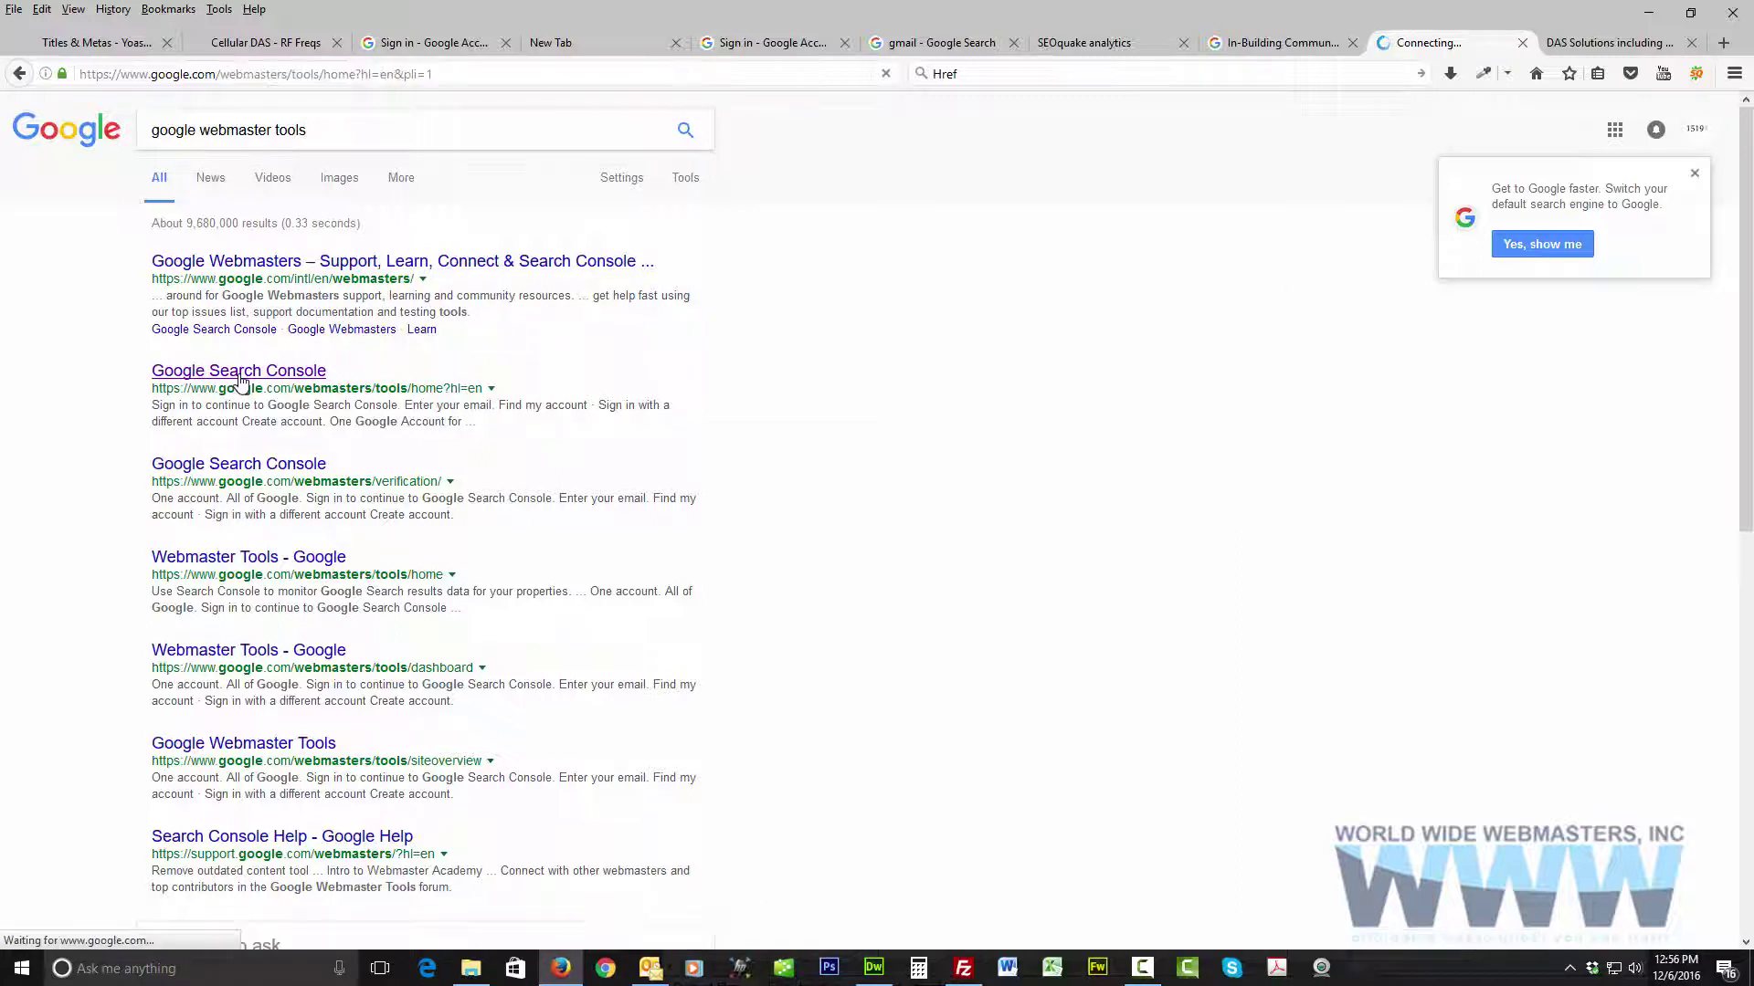
click(15, 79)
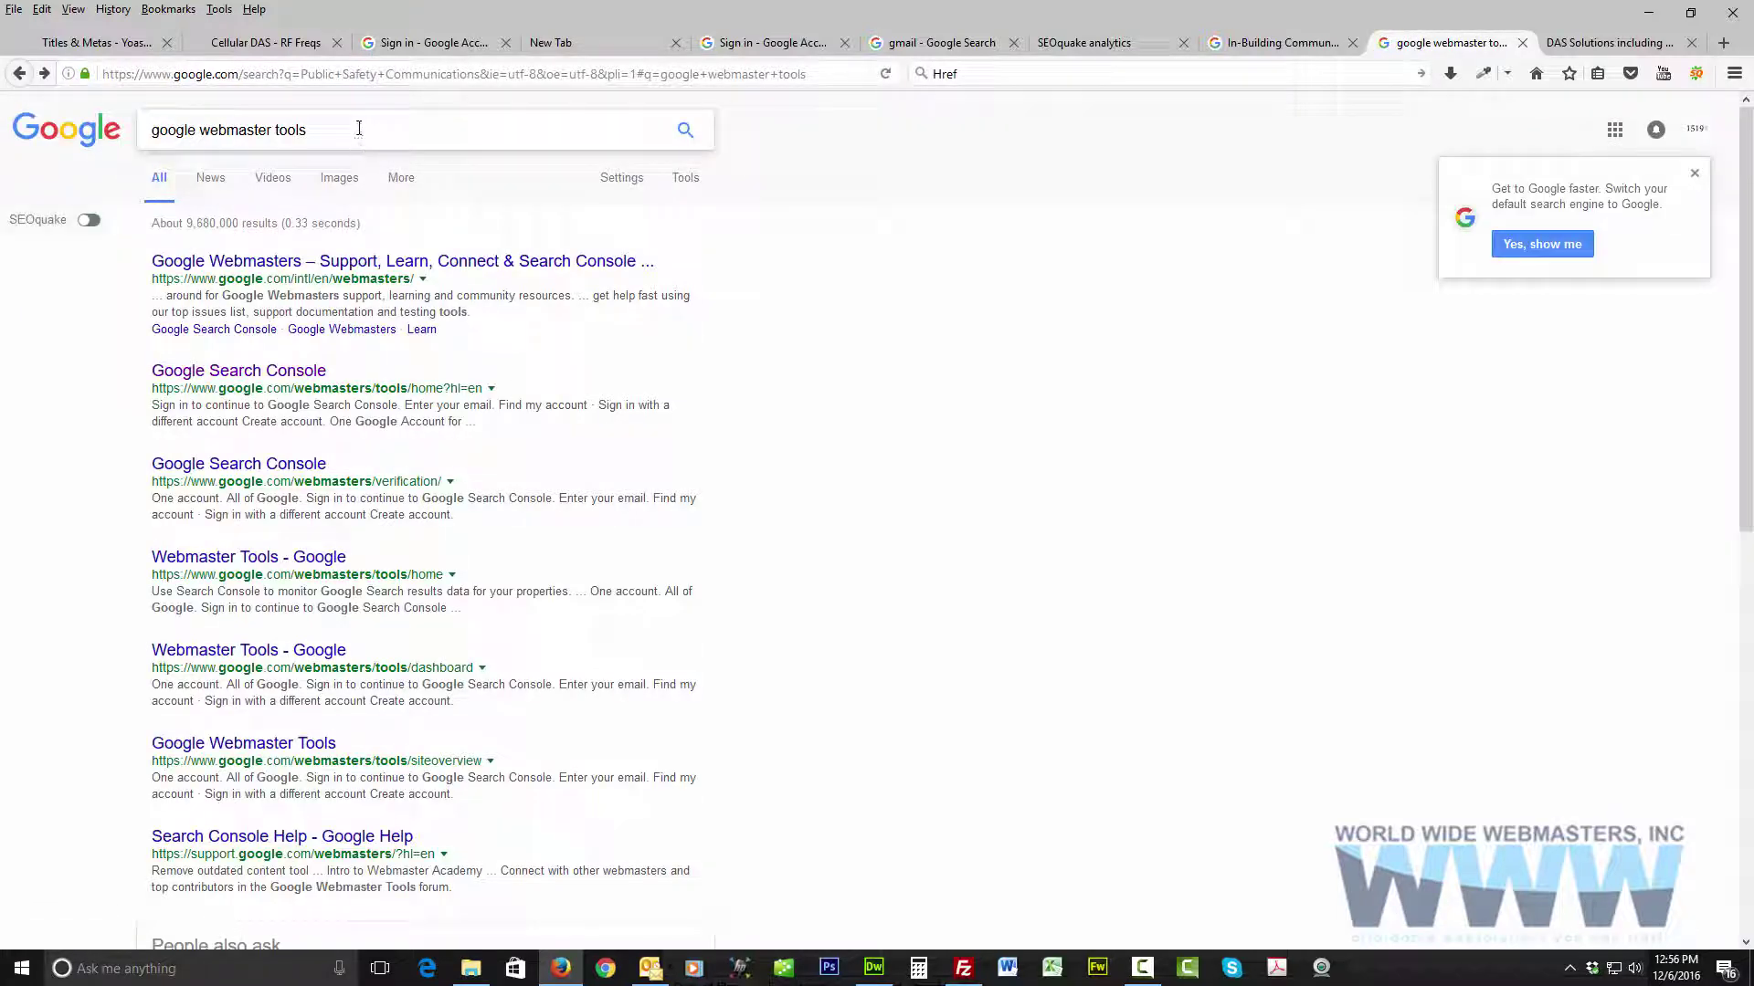
Step: Search Google for "google analytics" and open the Google Analytics Solutions site
drag(358, 129, 206, 126)
text(a)
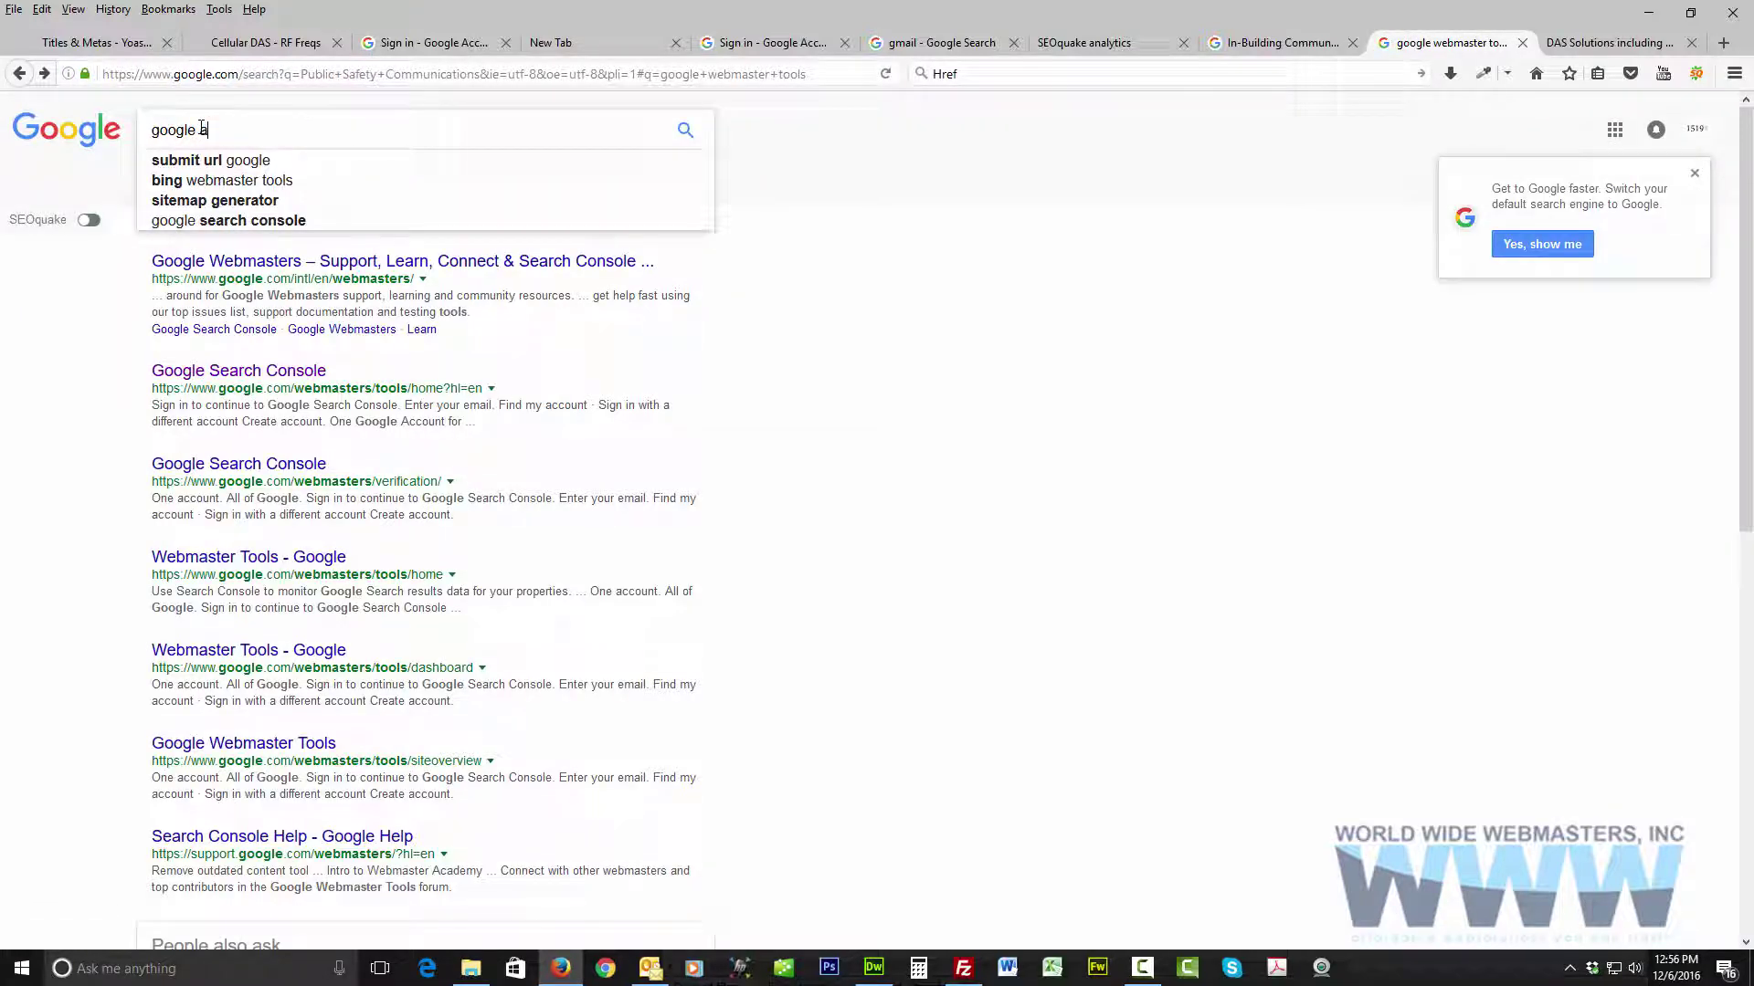
text(naylytic s)
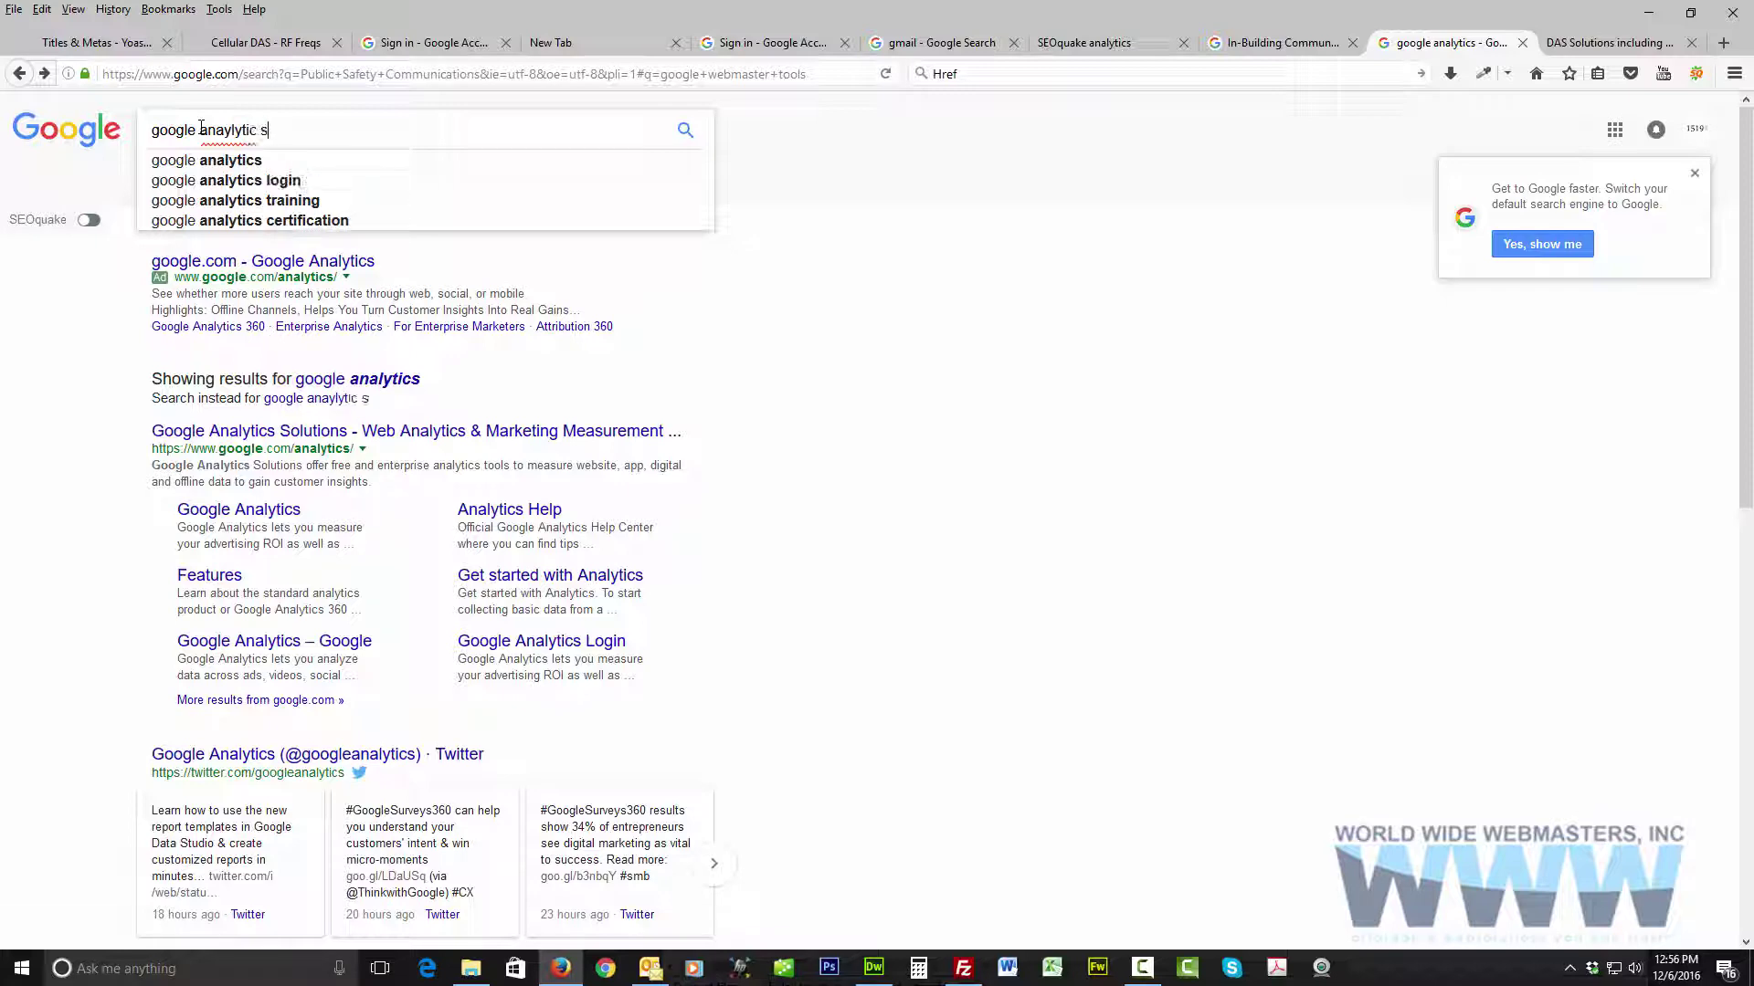
key(Return)
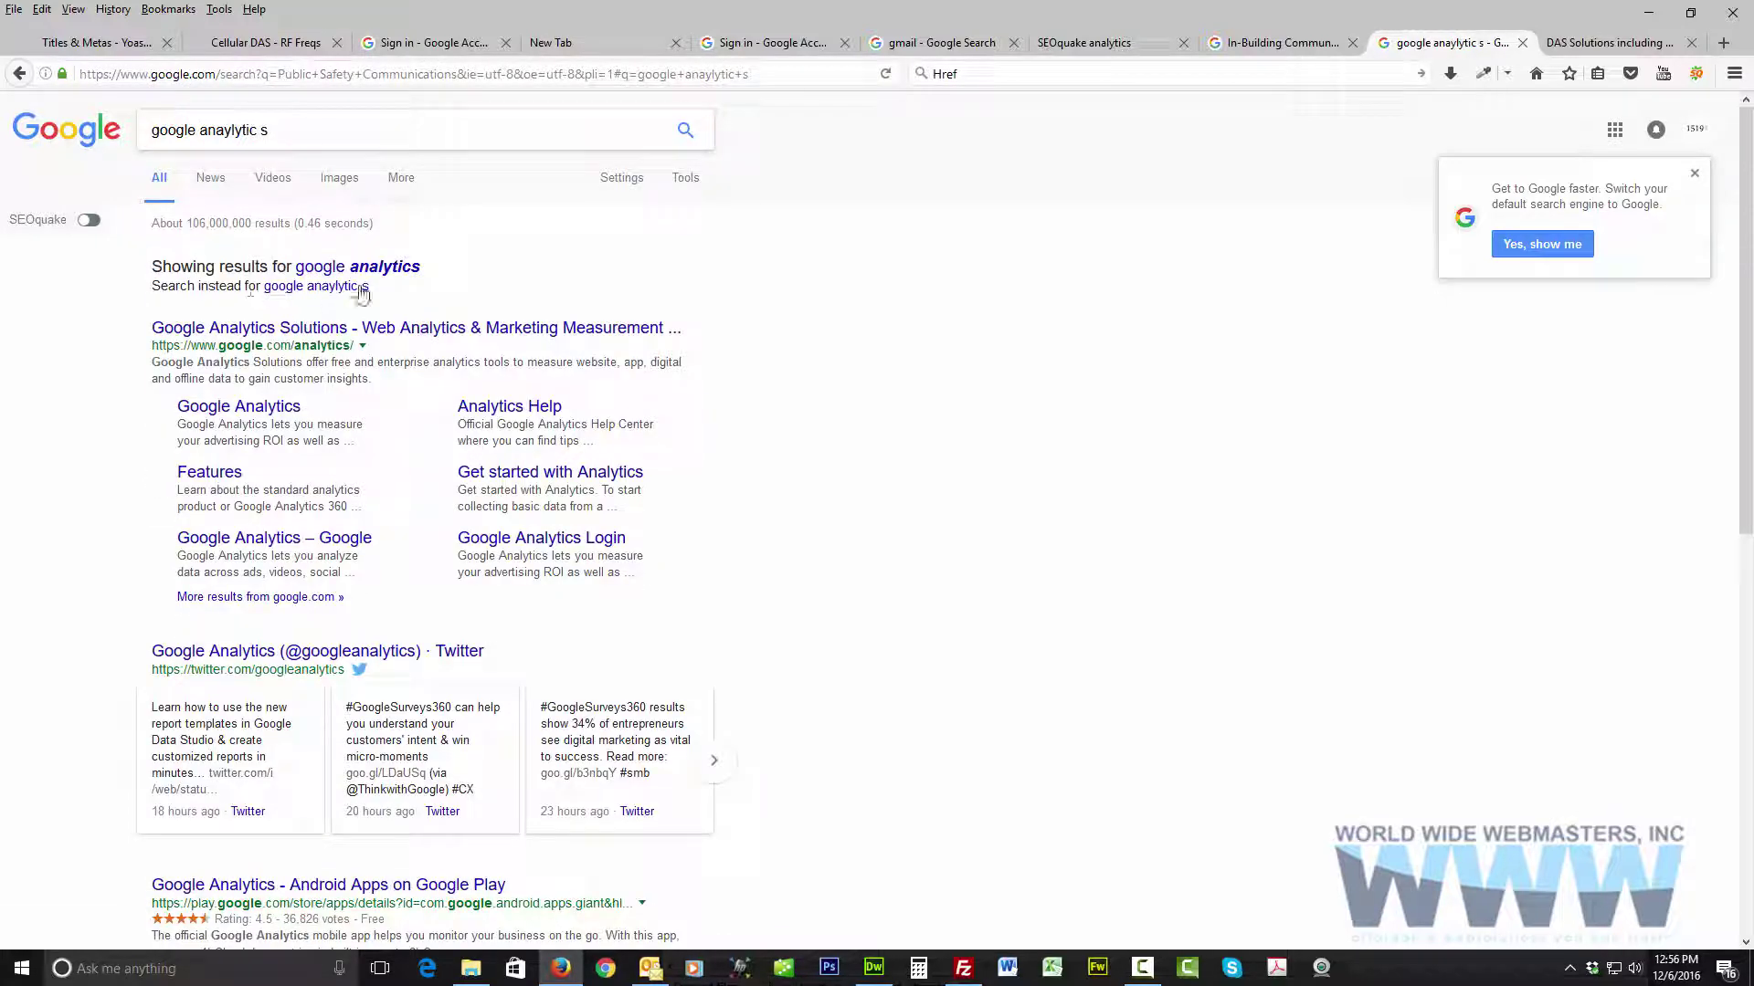
click(336, 267)
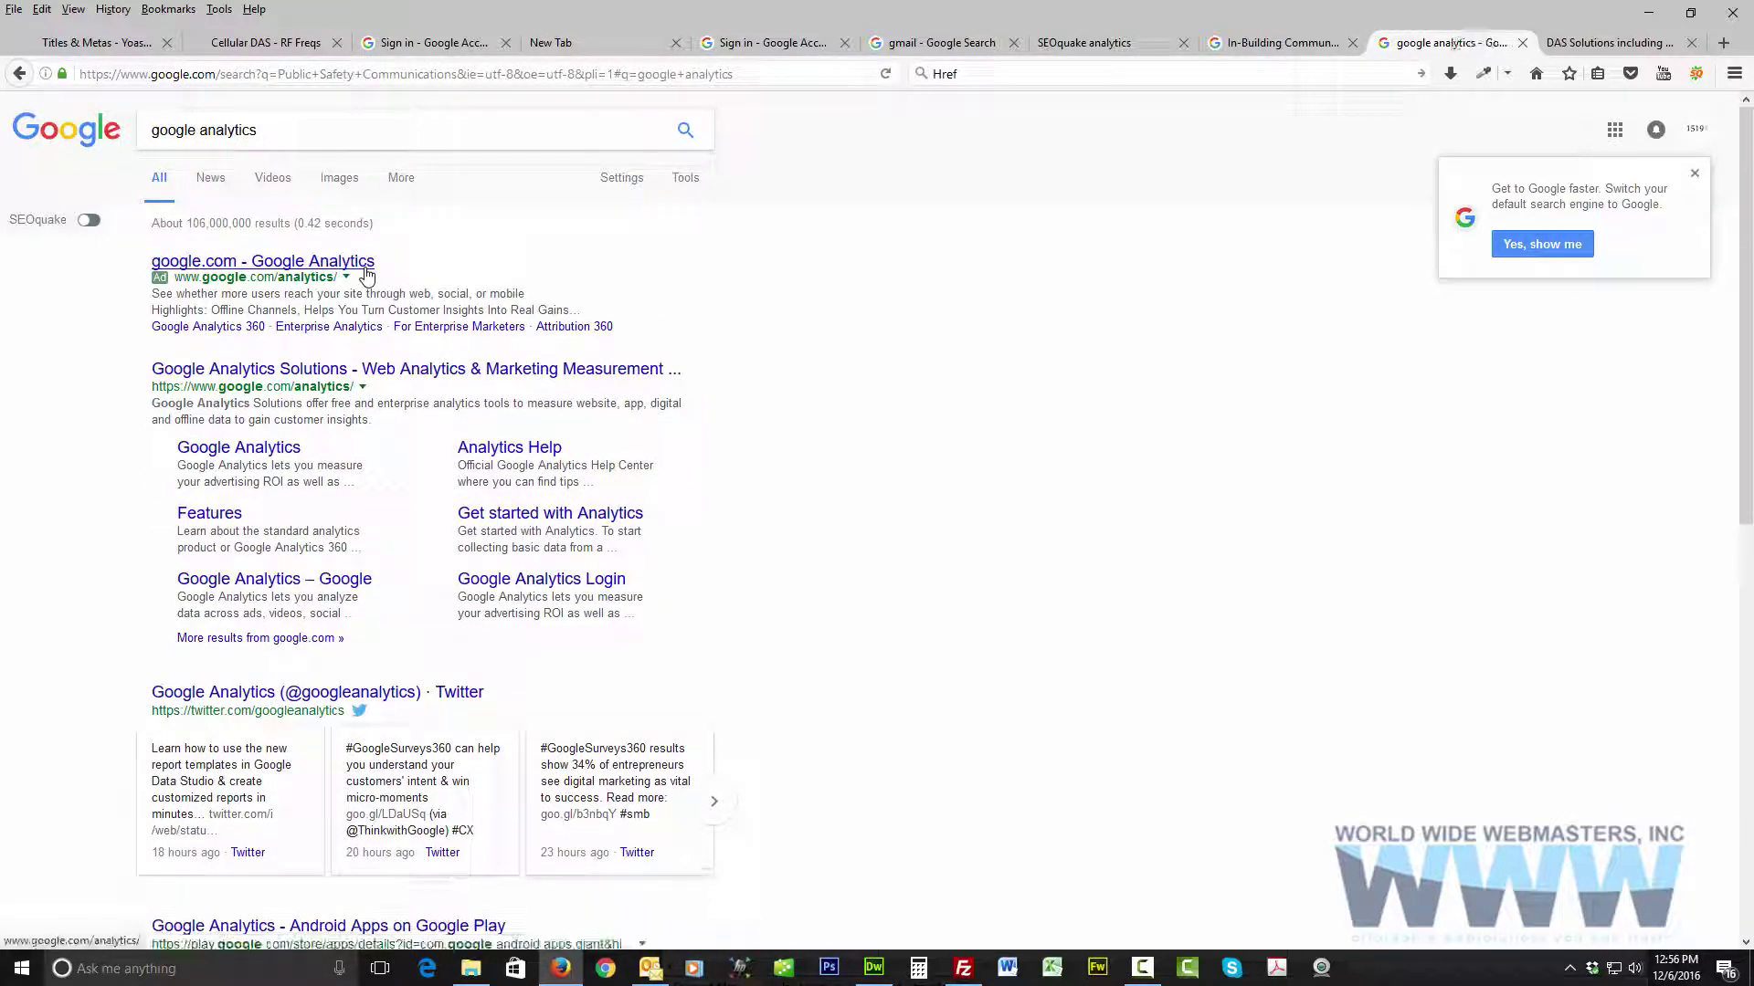
click(333, 370)
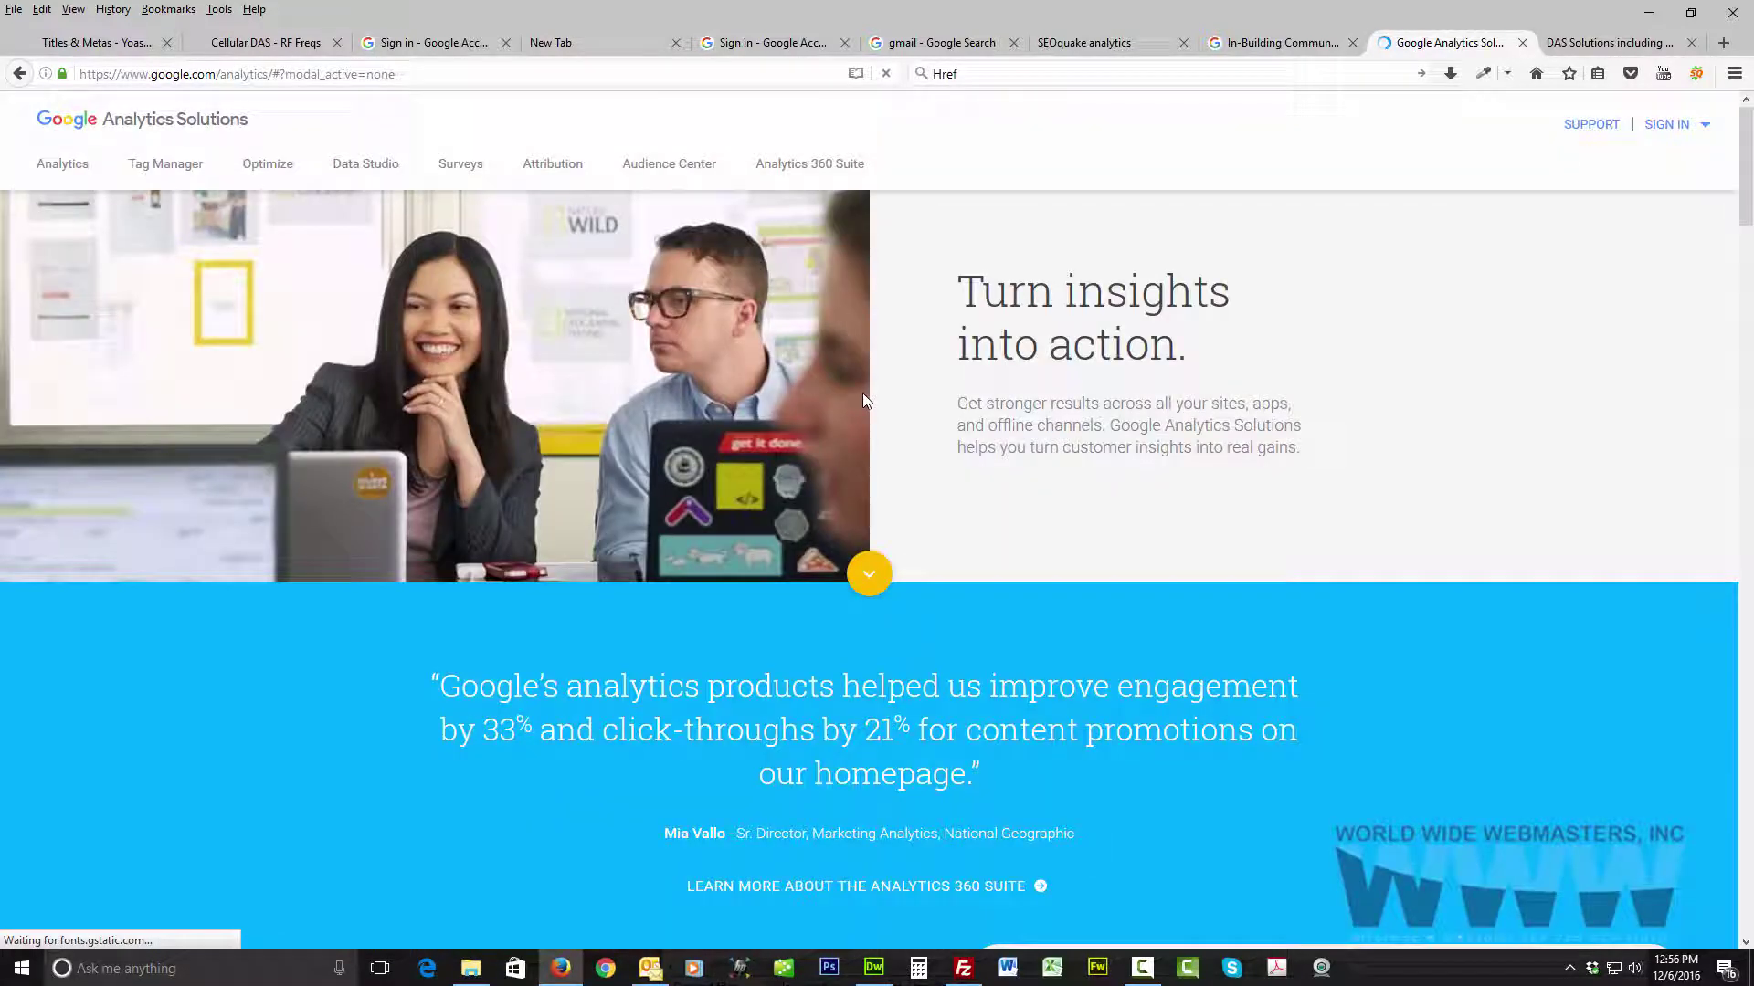
Step: Sign in to Analytics to view the Audience Overview report, and close both the report and the Google Analytics Solutions page
click(1674, 135)
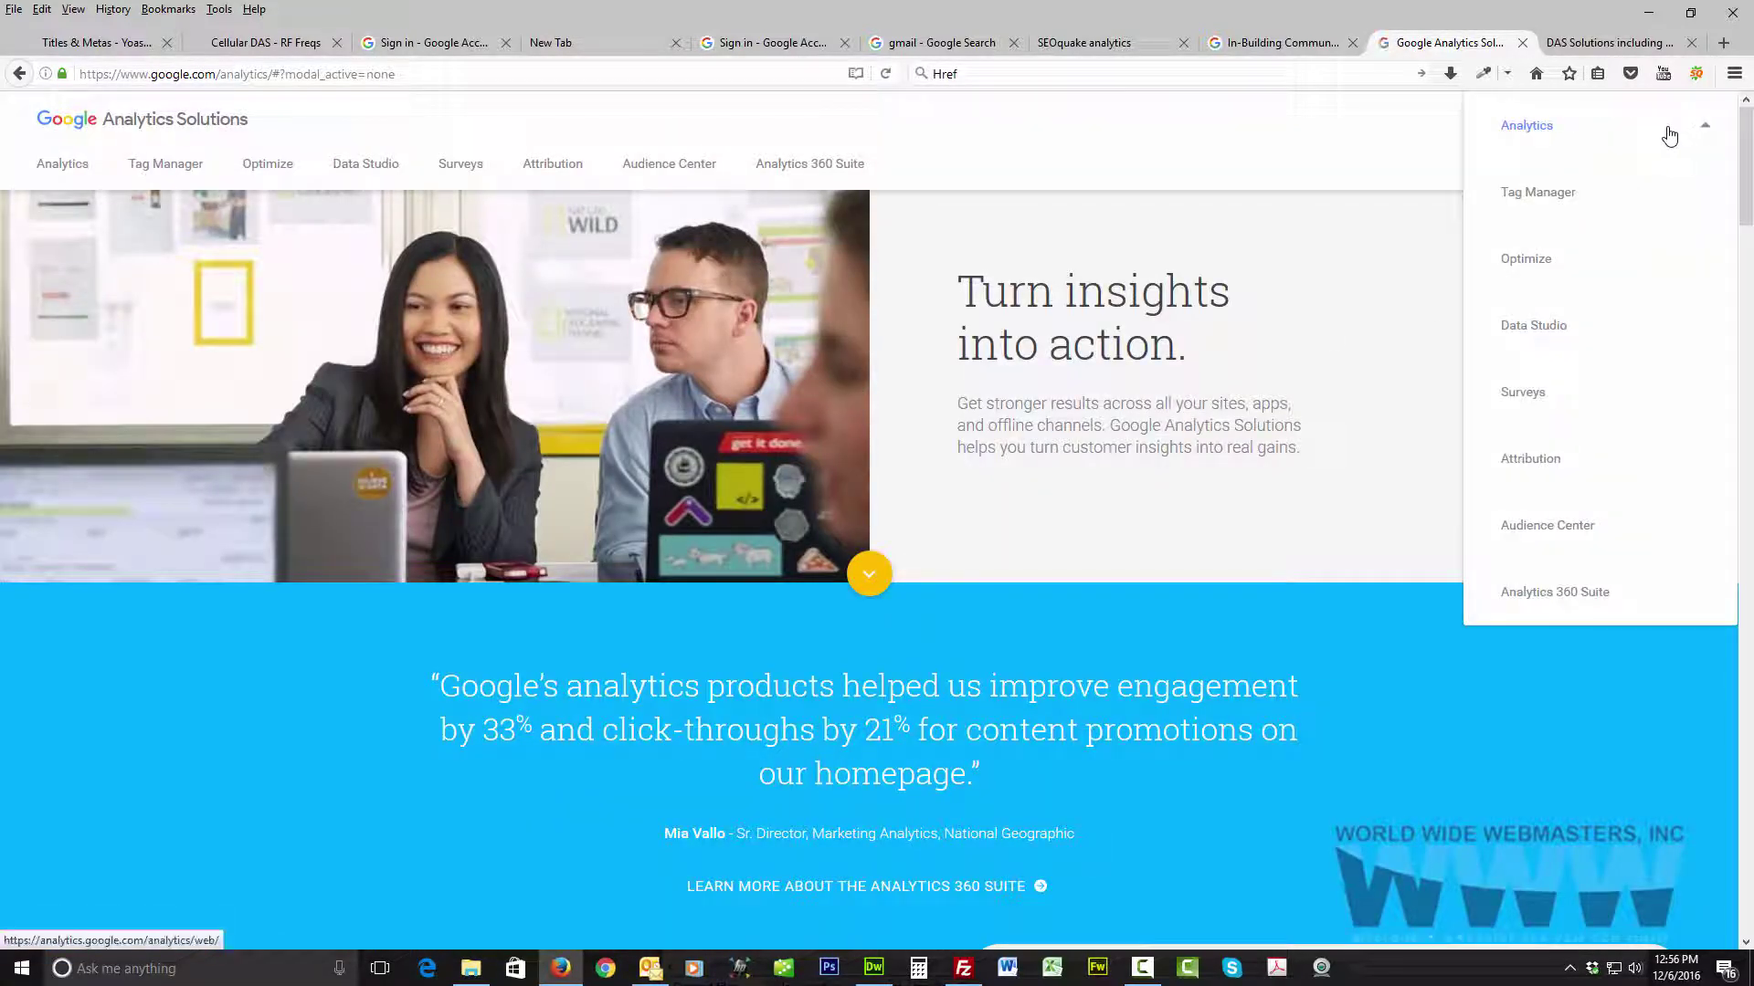
click(1518, 133)
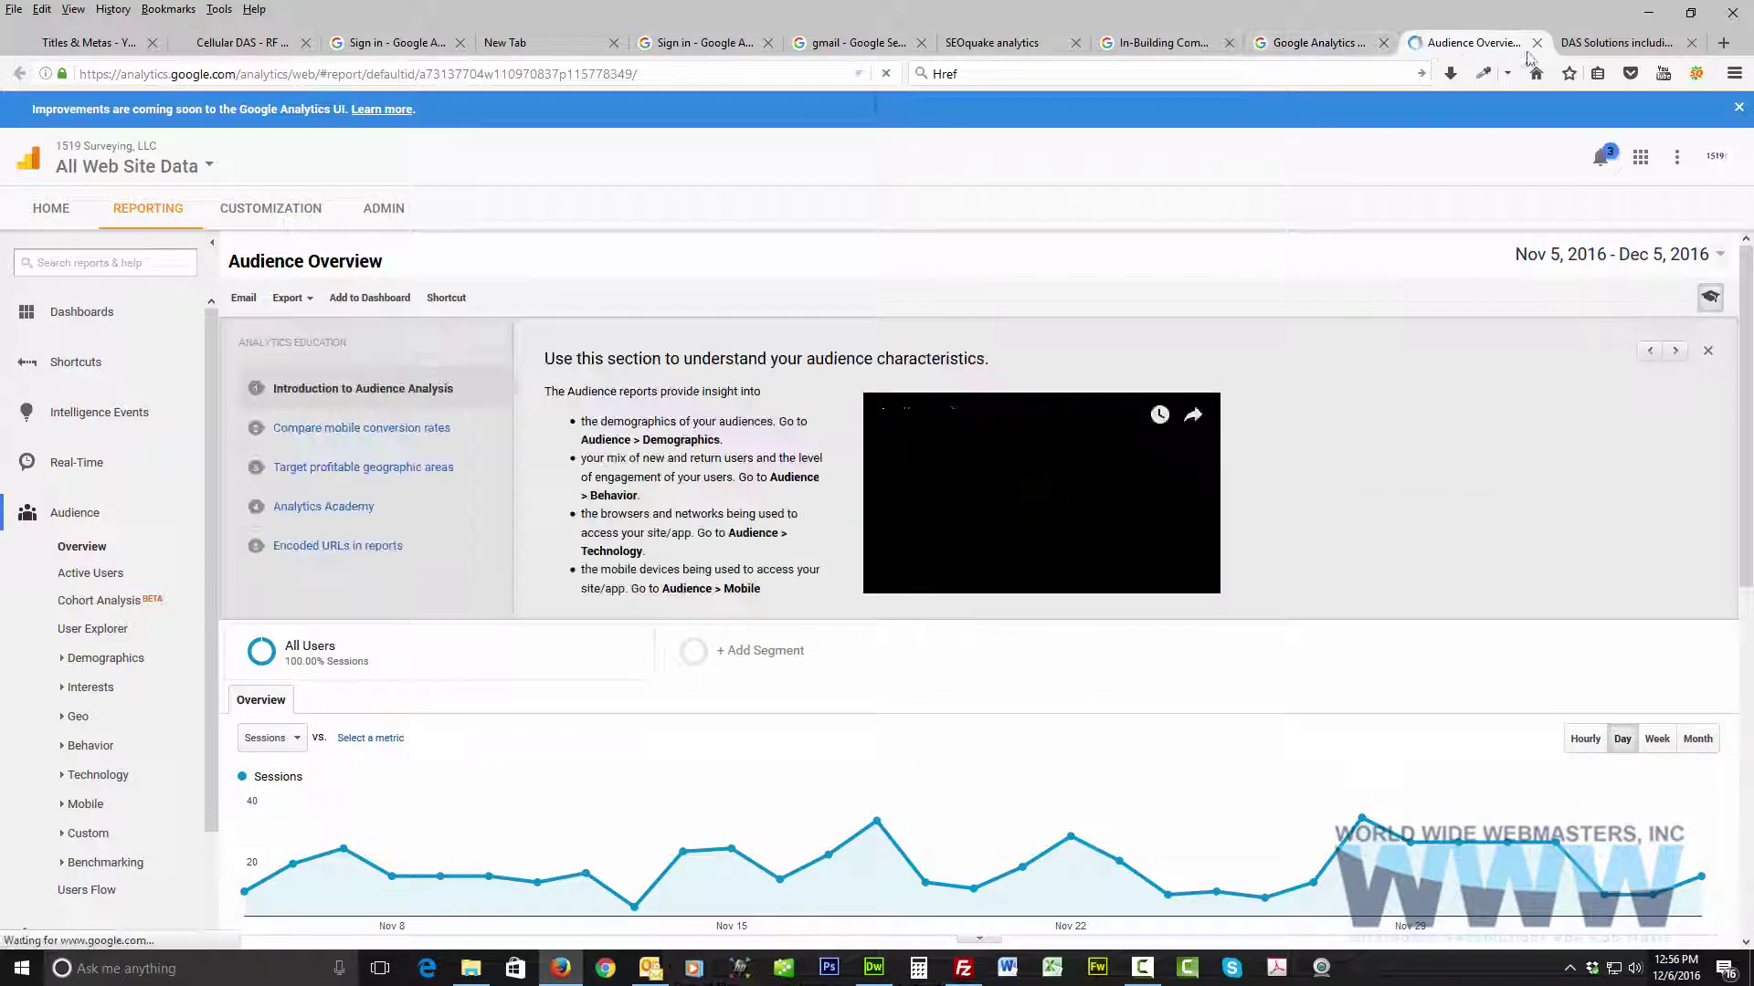
click(1537, 43)
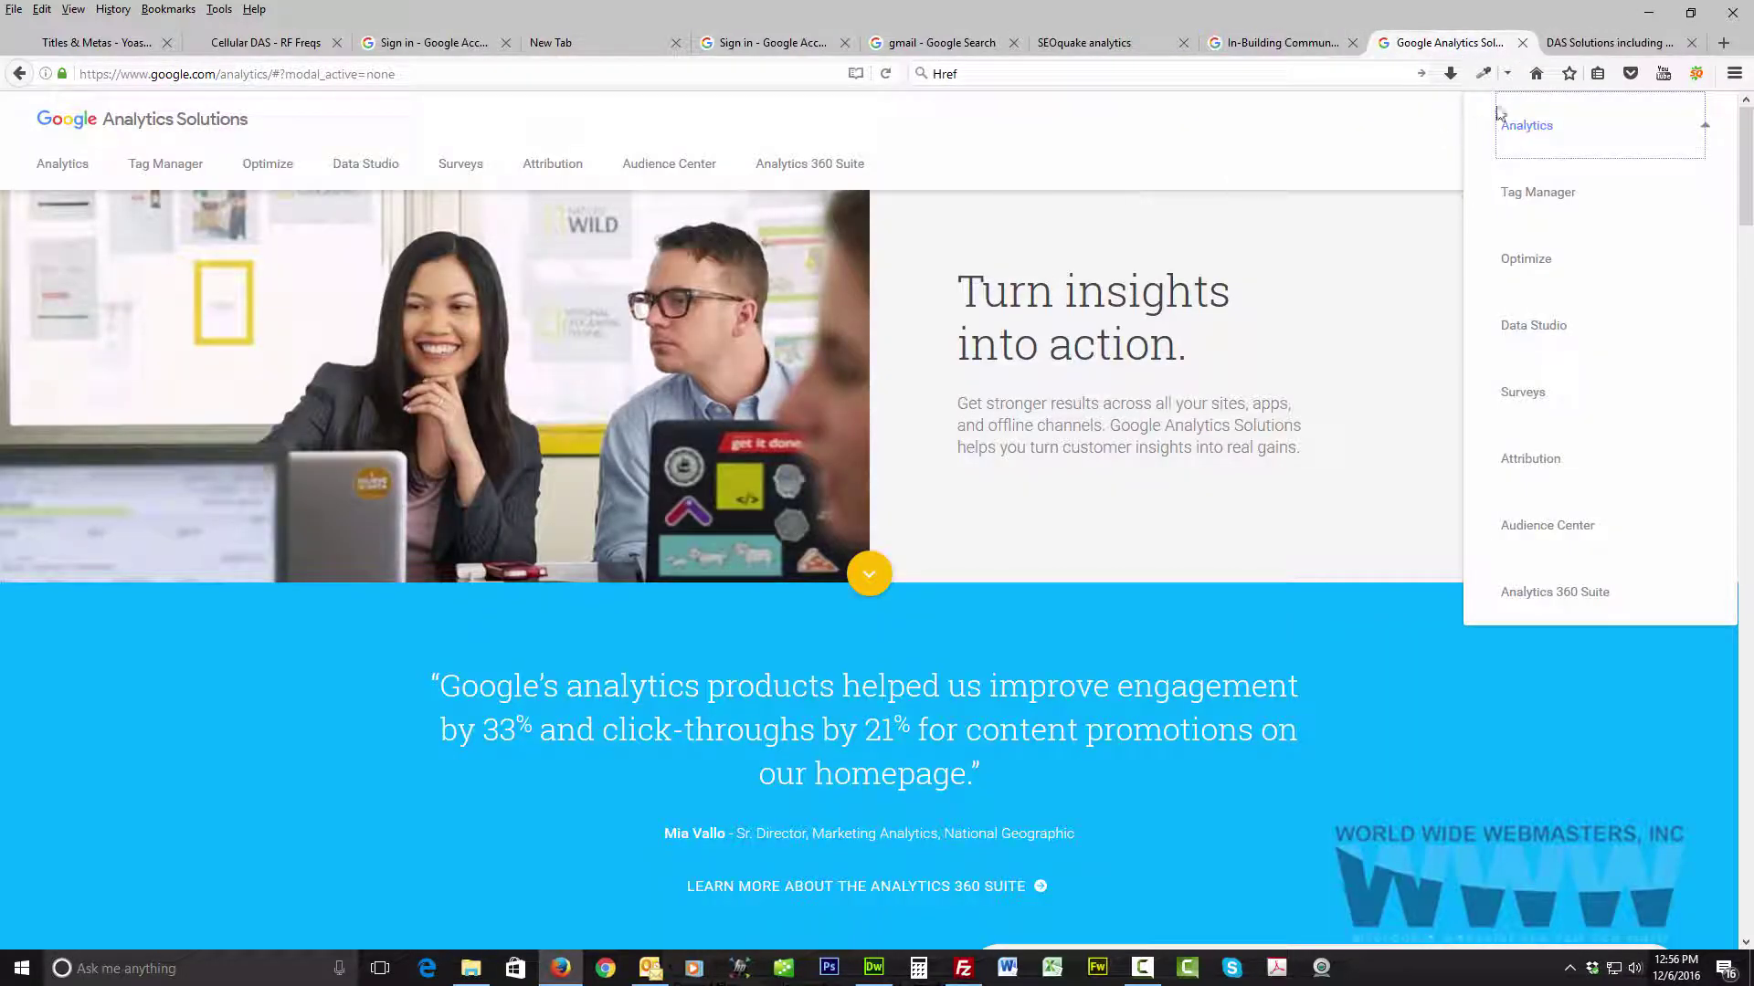
click(1522, 43)
Step: Look through the open pages, including the SEOquake diagnosis, and close the Harris Communications DAS Solutions page
click(1279, 42)
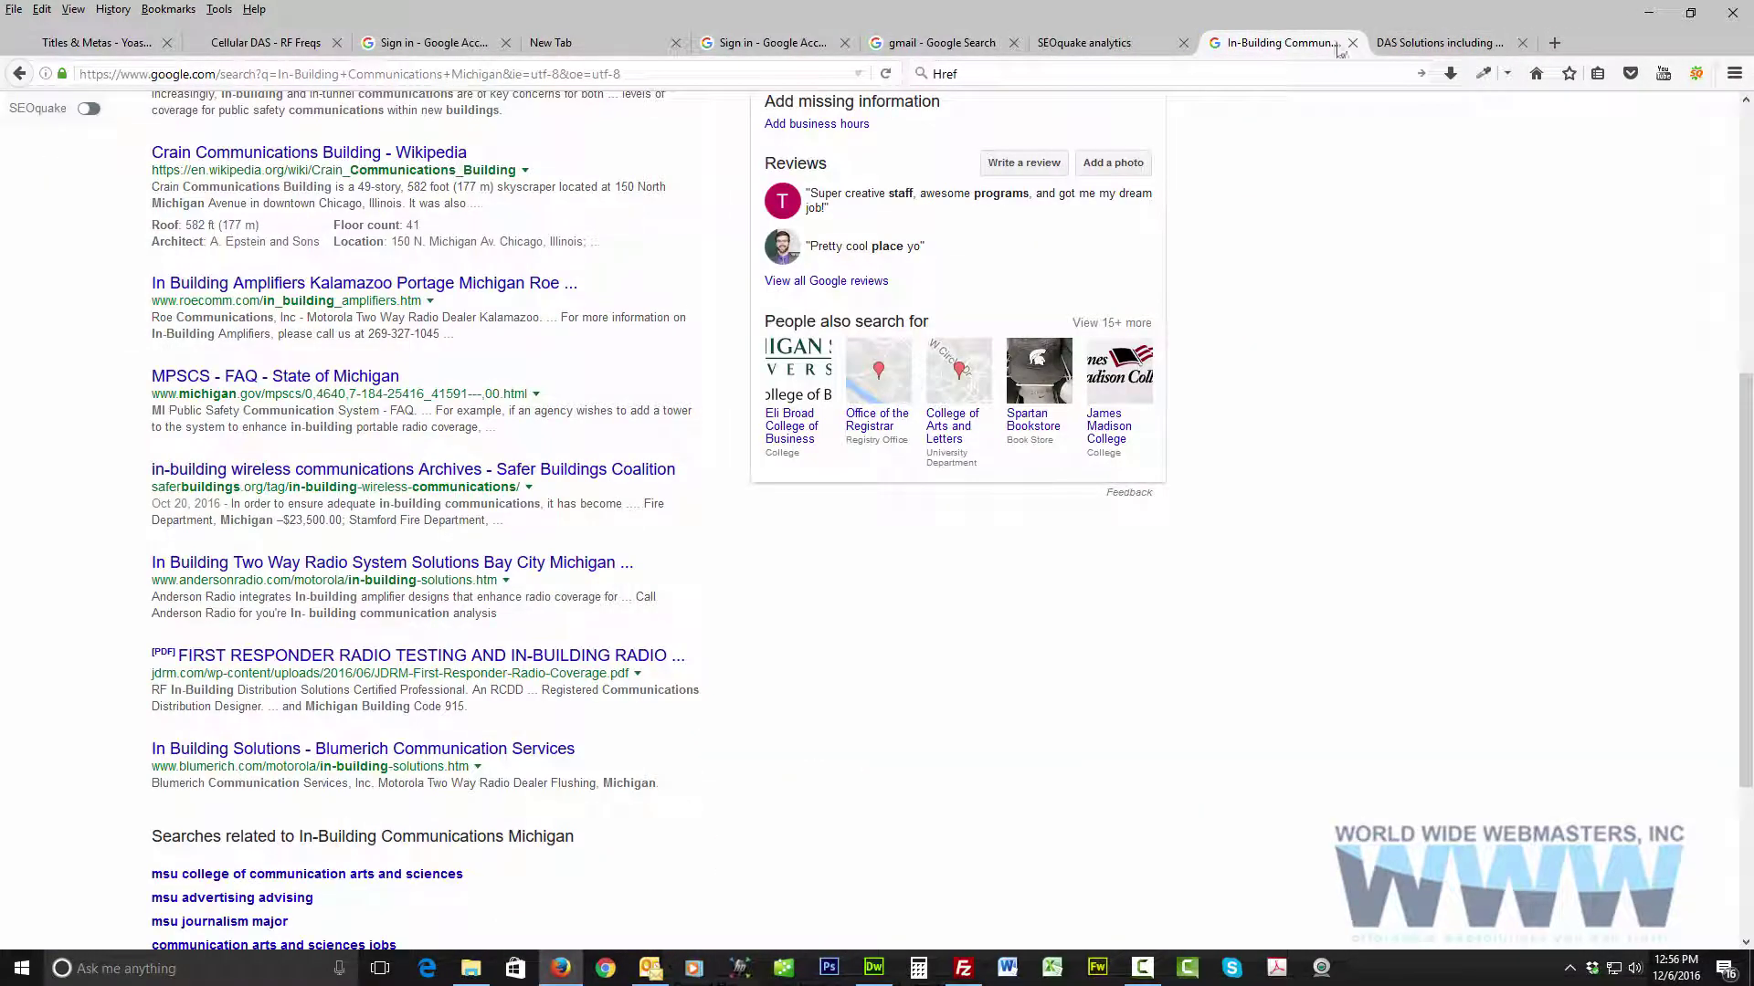
click(1432, 46)
click(1278, 43)
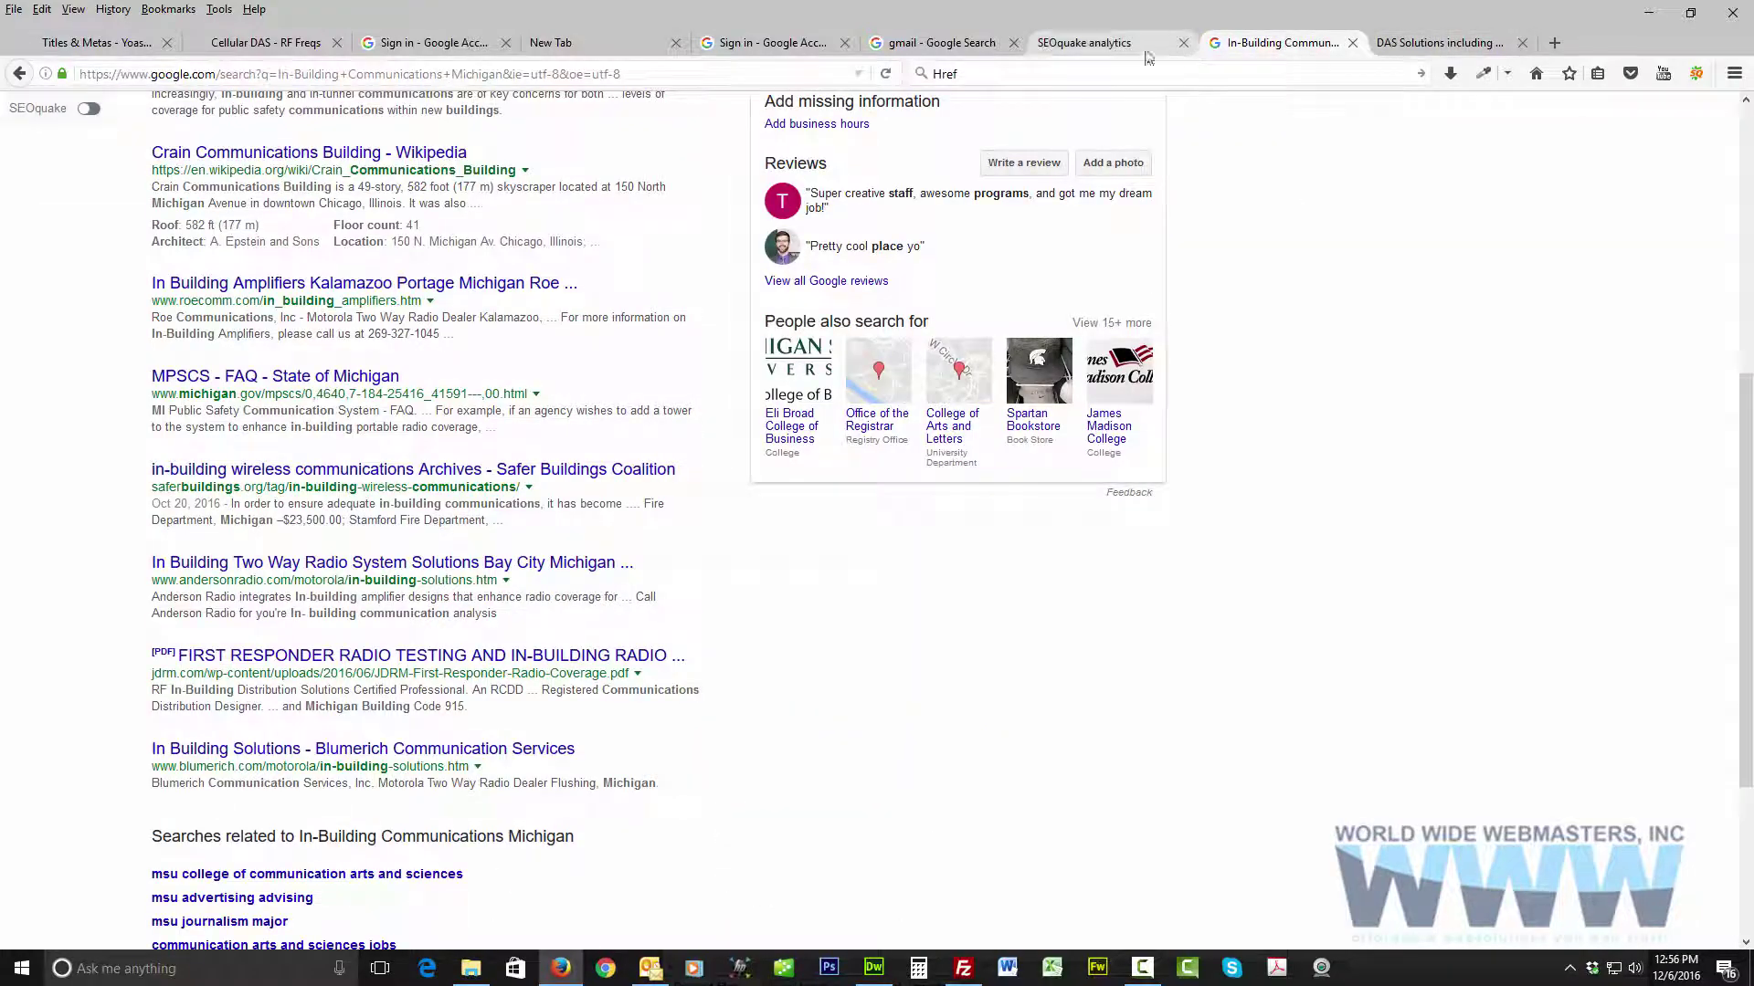
click(1092, 48)
click(1433, 46)
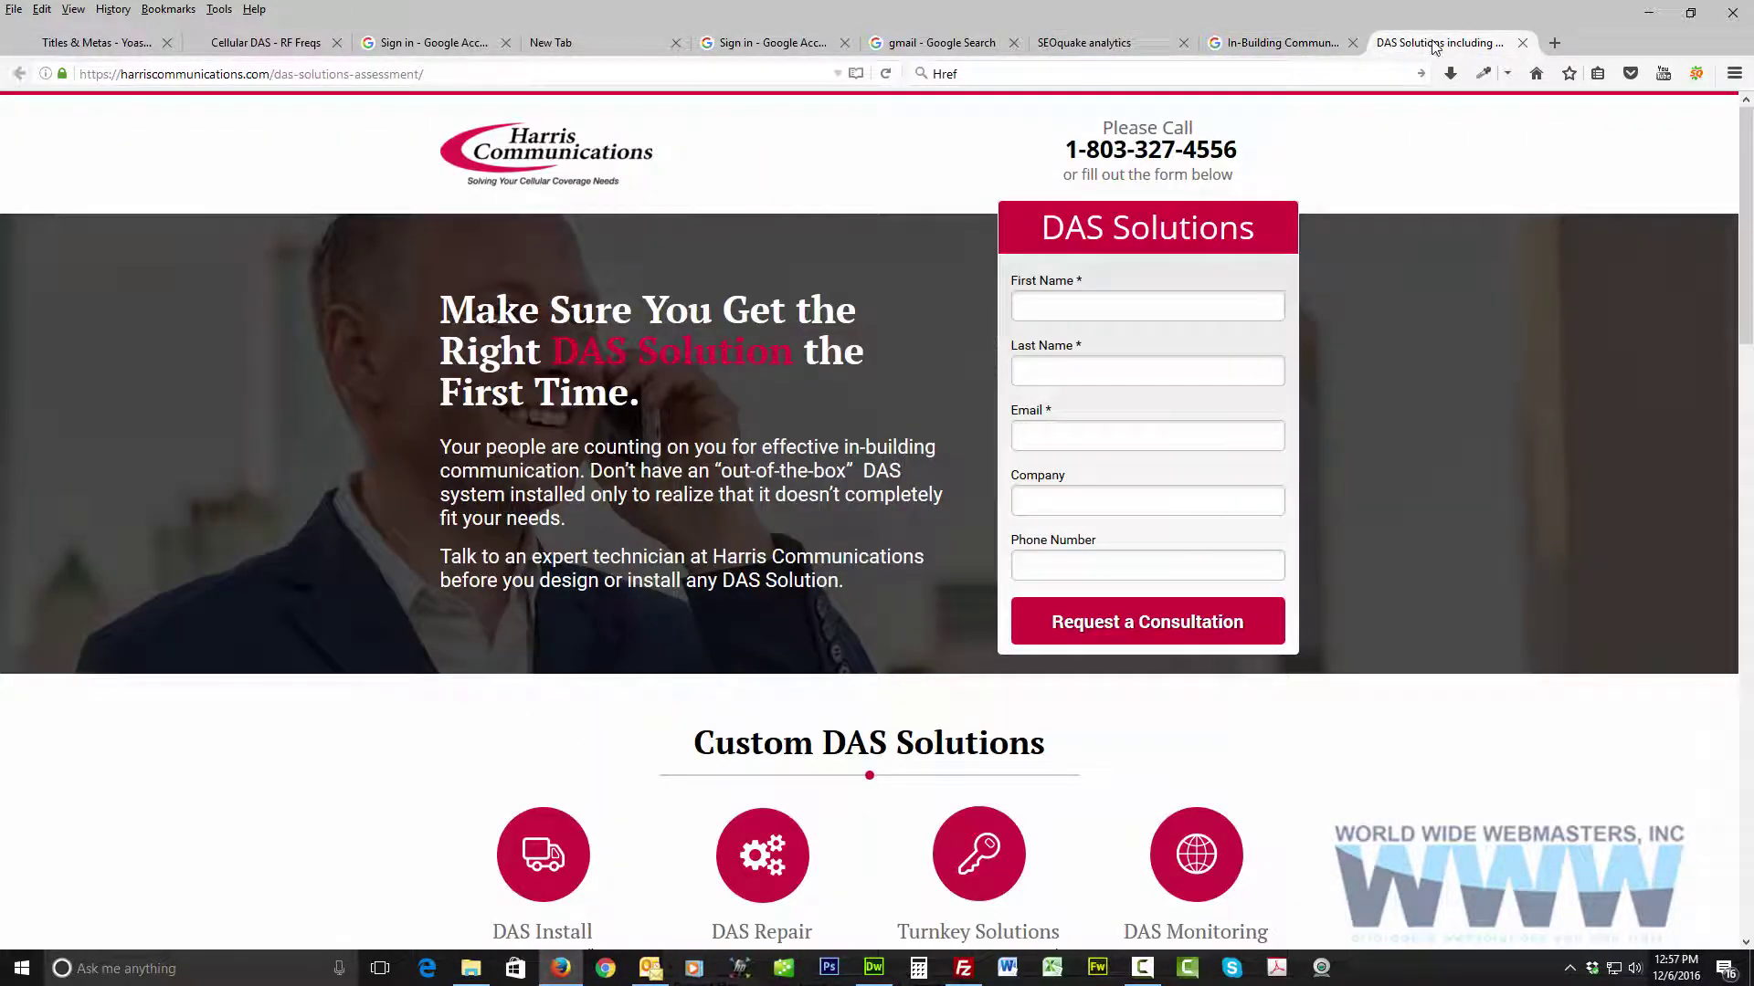
click(1521, 43)
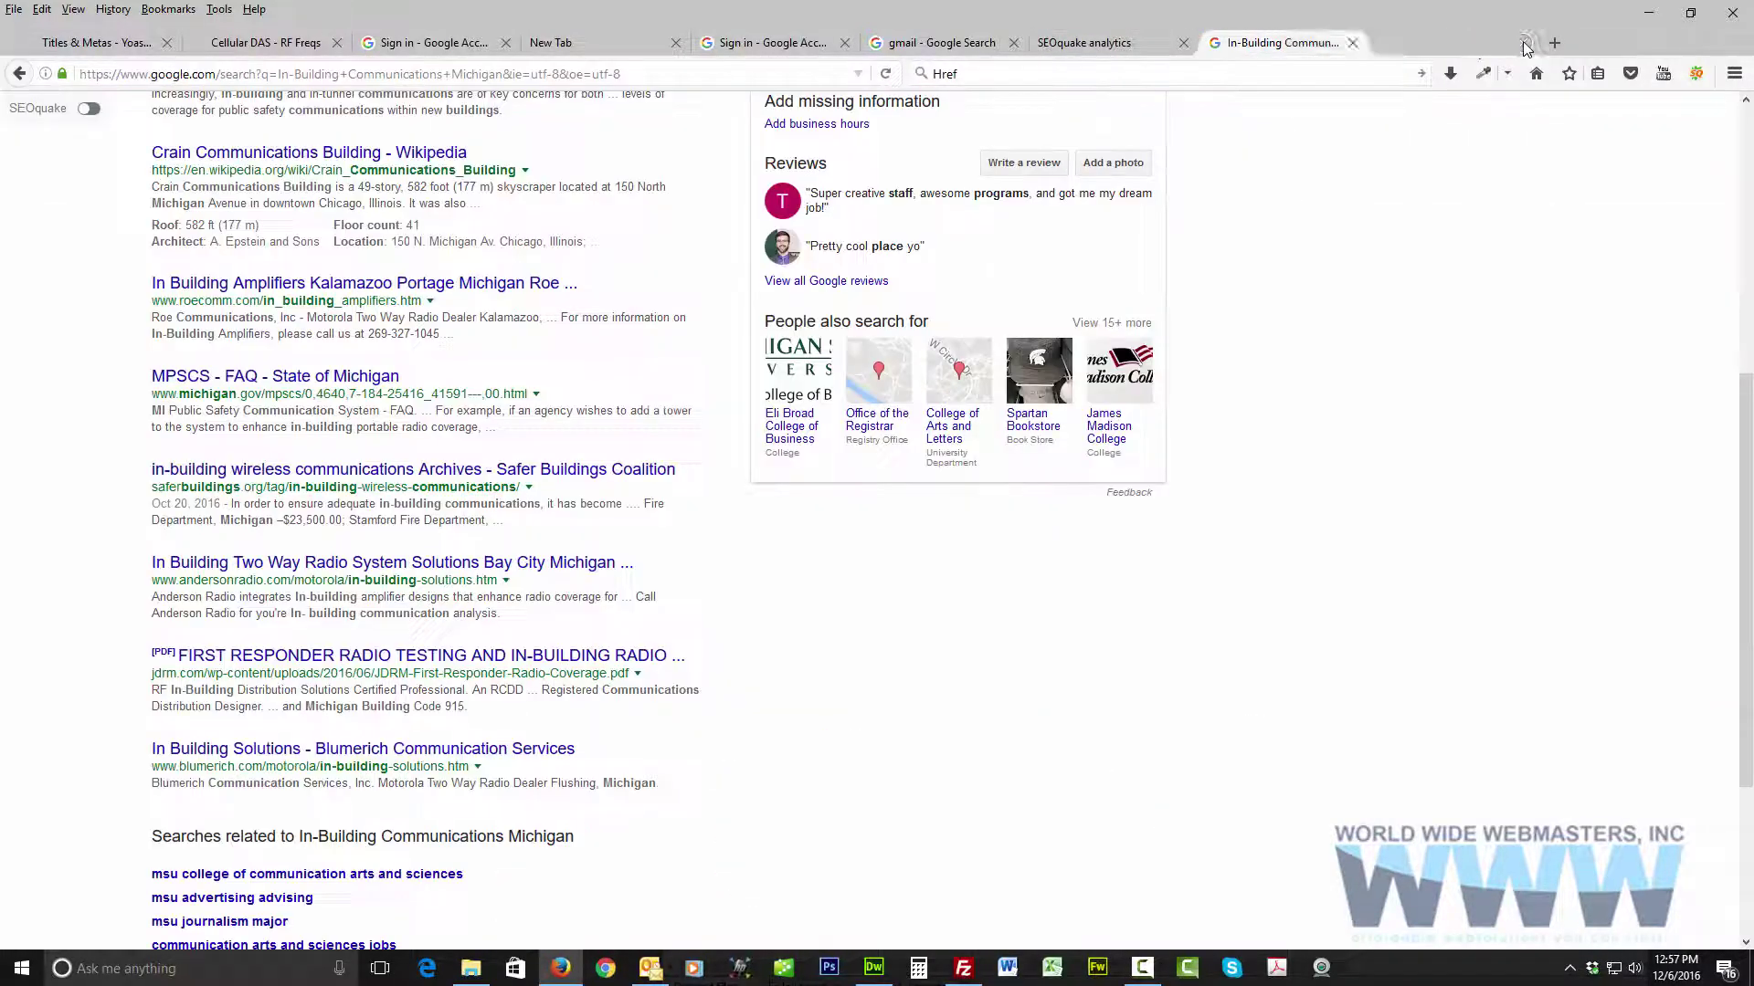
click(1050, 43)
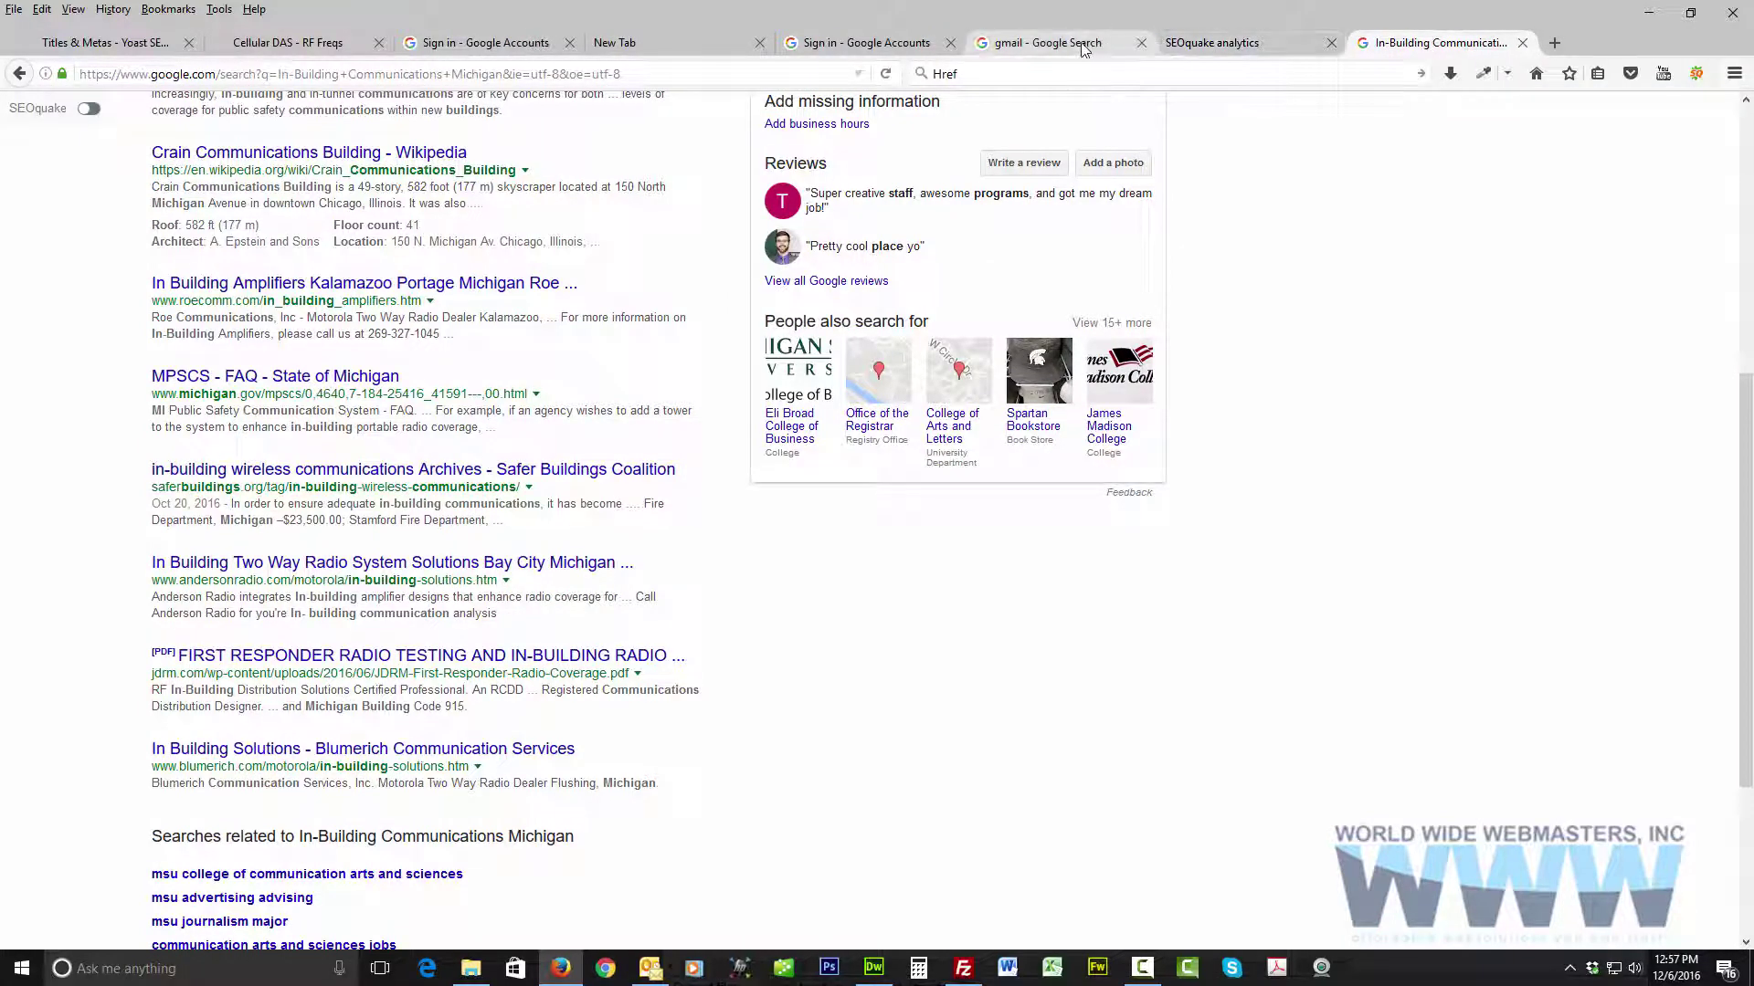
click(1273, 42)
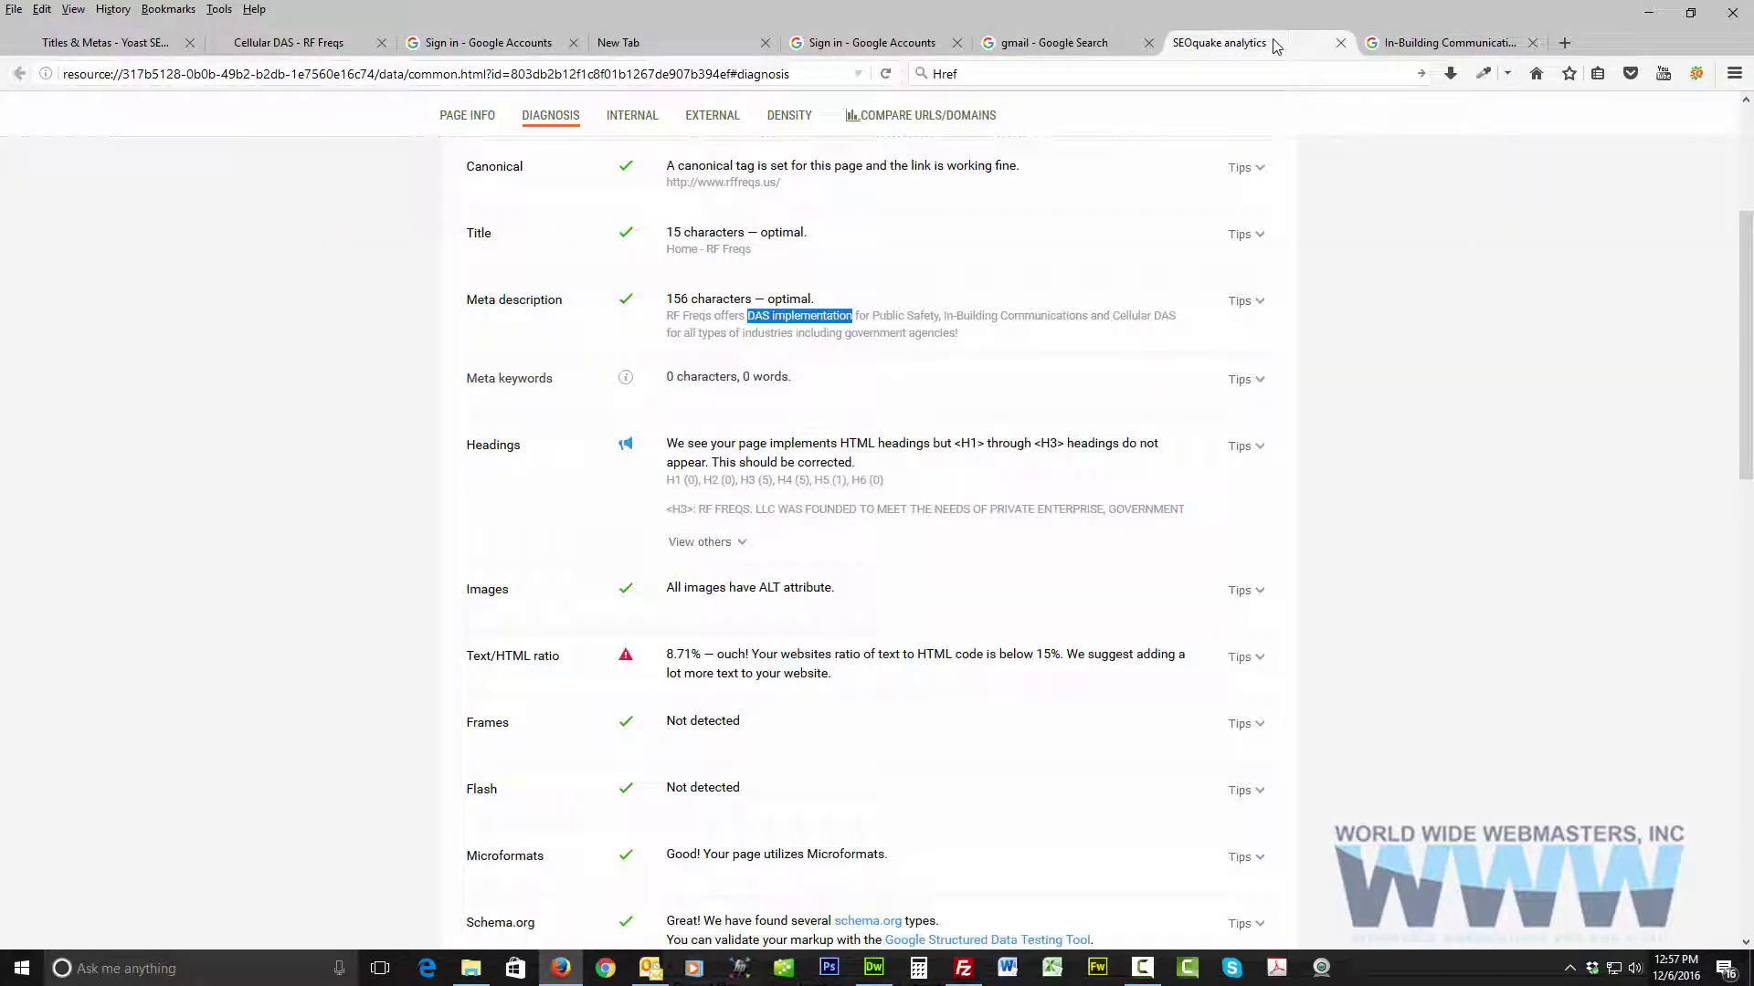
Step: Return to the Google sign-in page with the rejected password, search for "gmail" there, and sign out of the current Google account
click(920, 40)
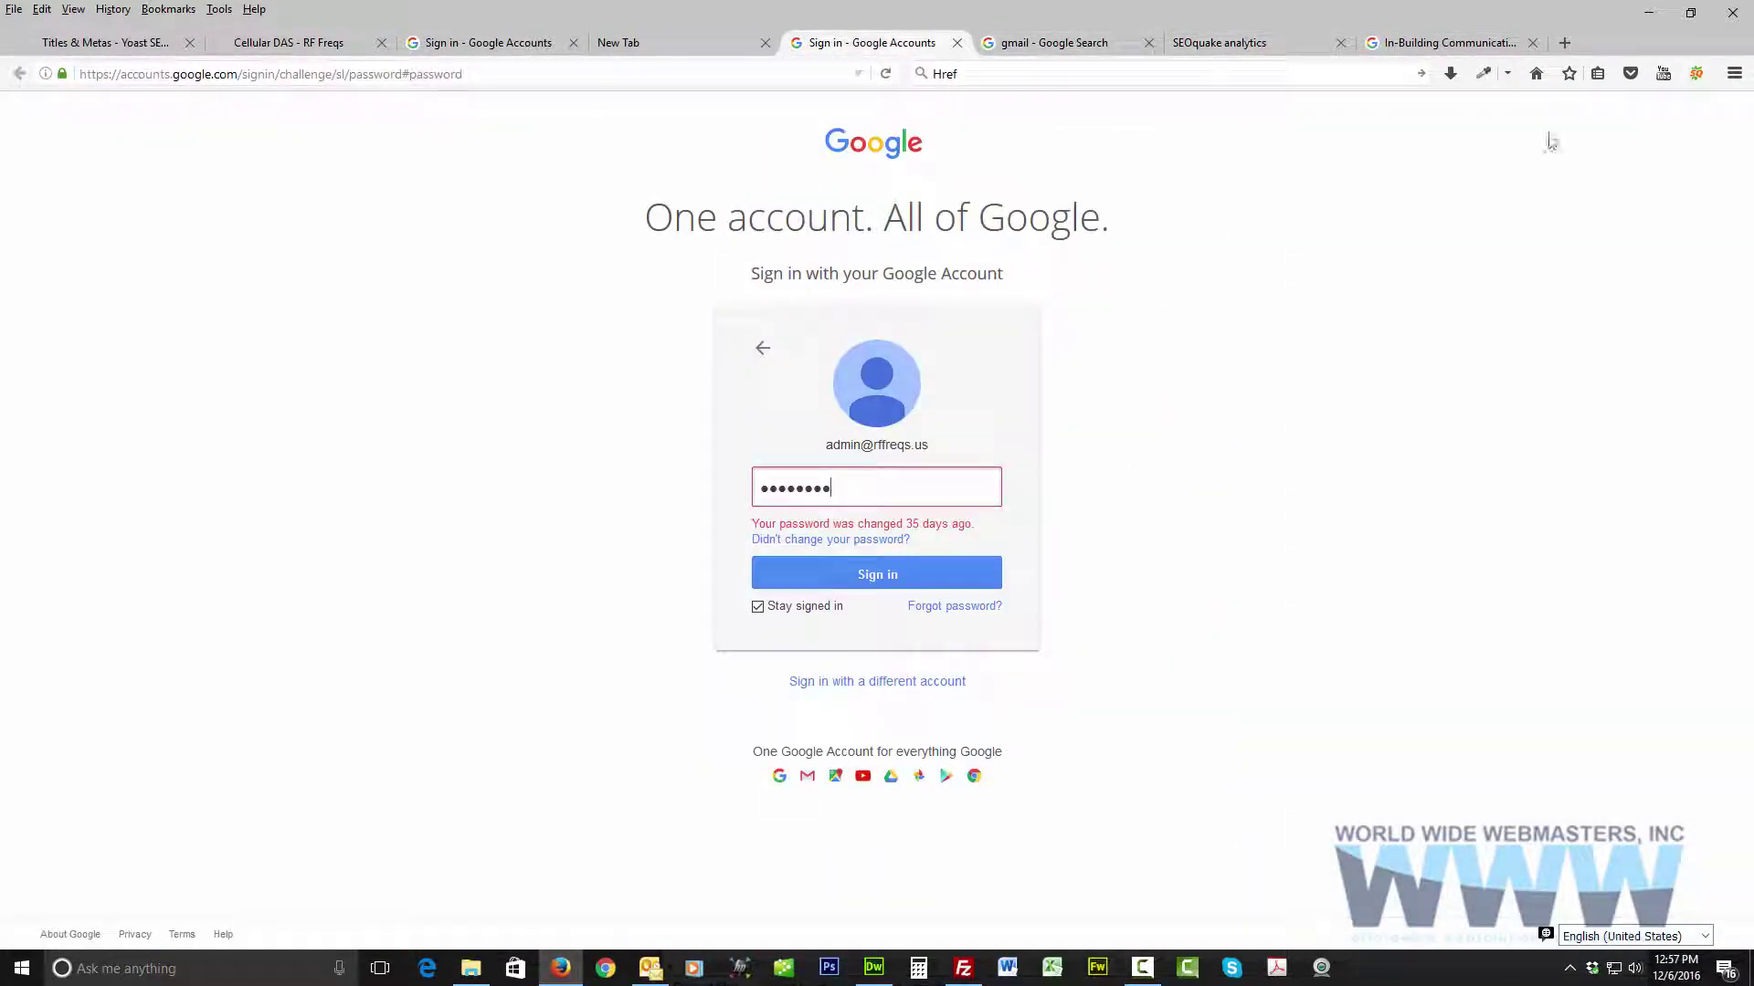
click(973, 76)
text(gmail)
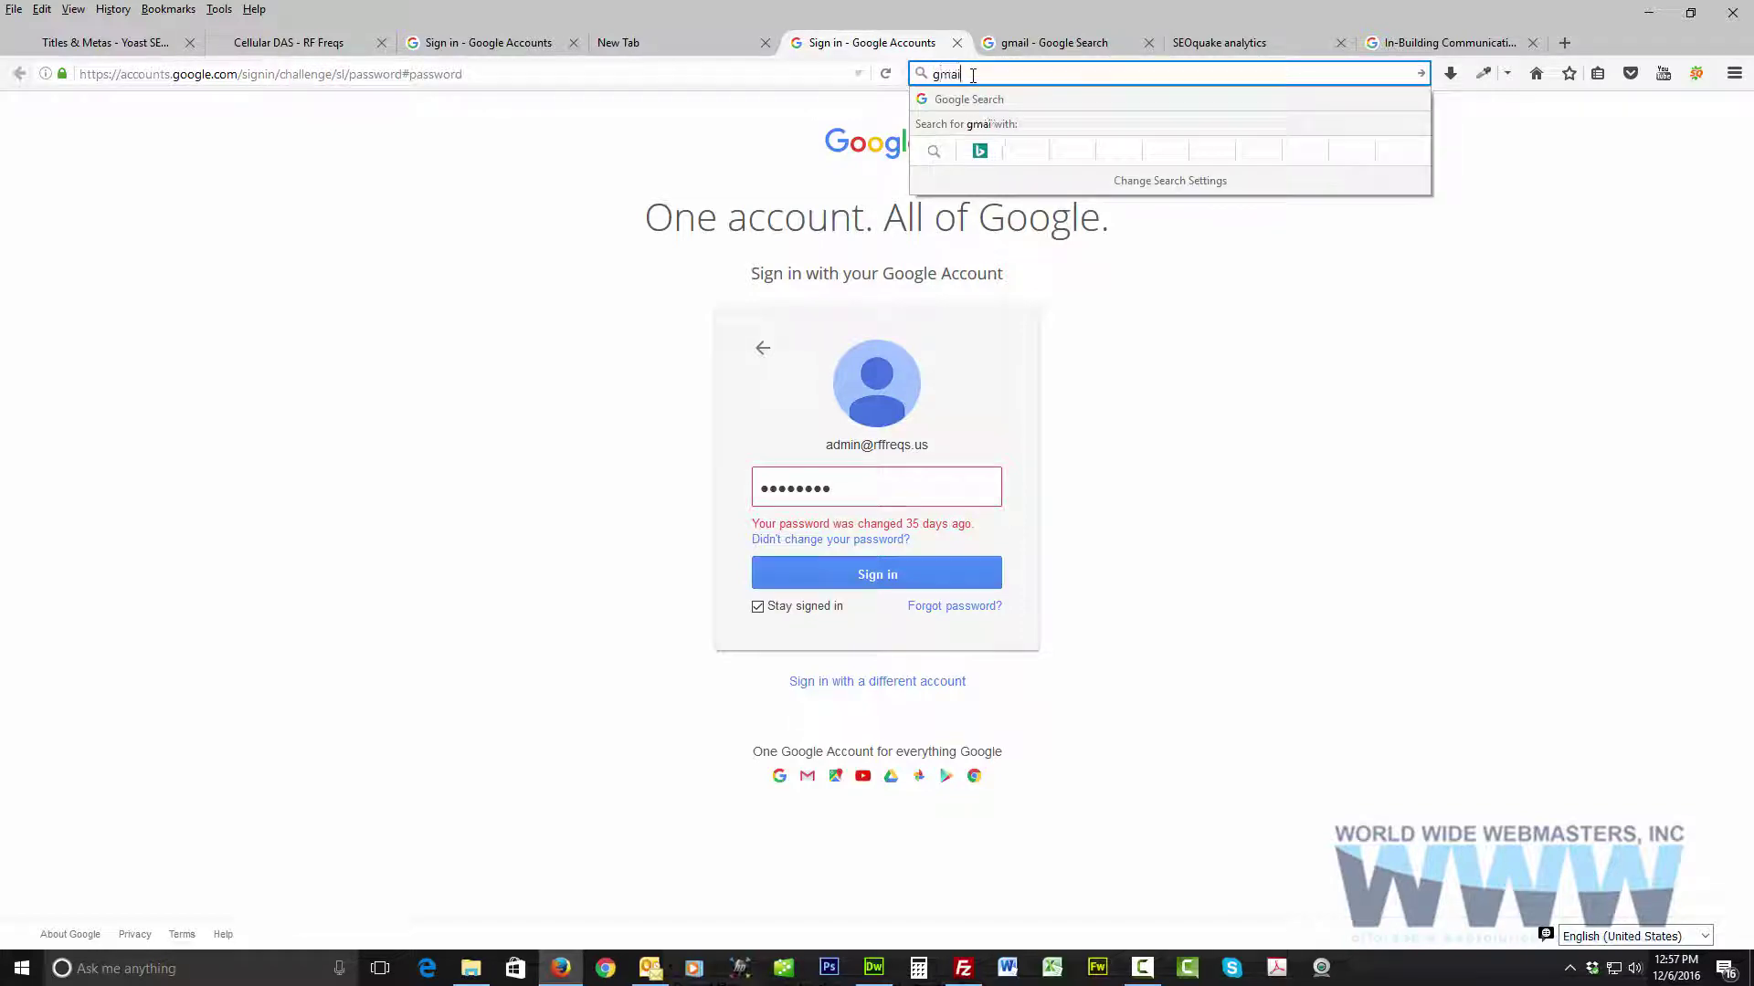
key(Return)
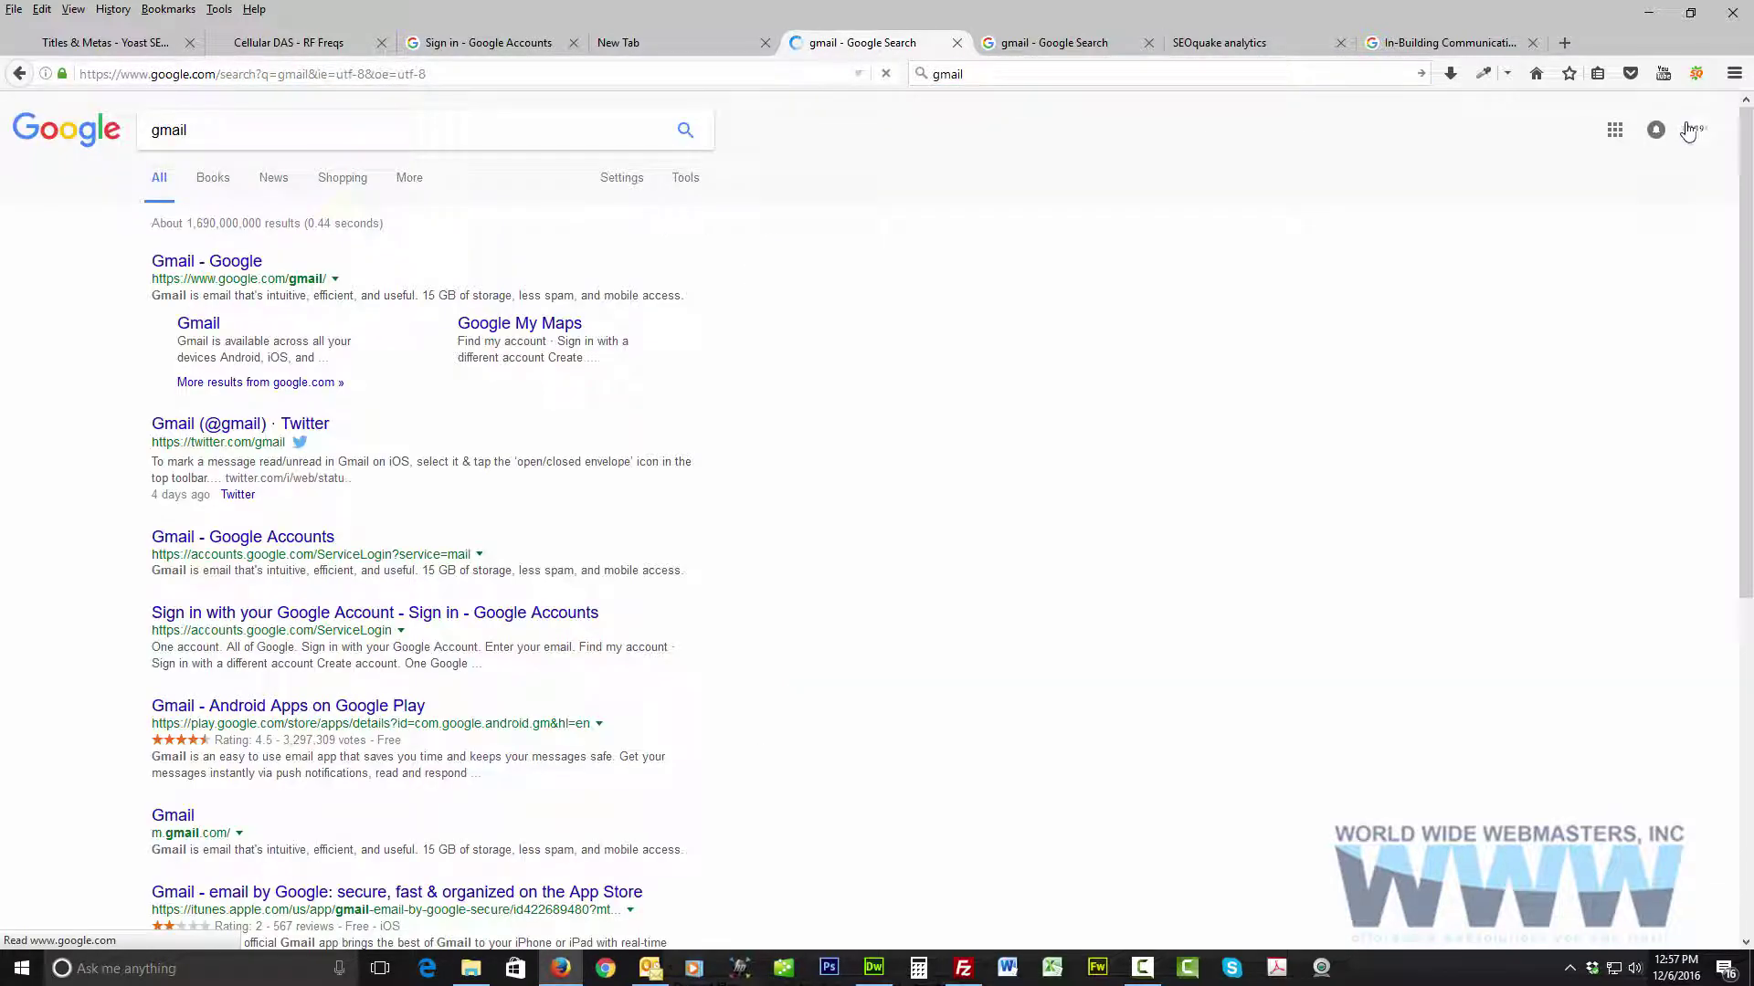
click(1689, 130)
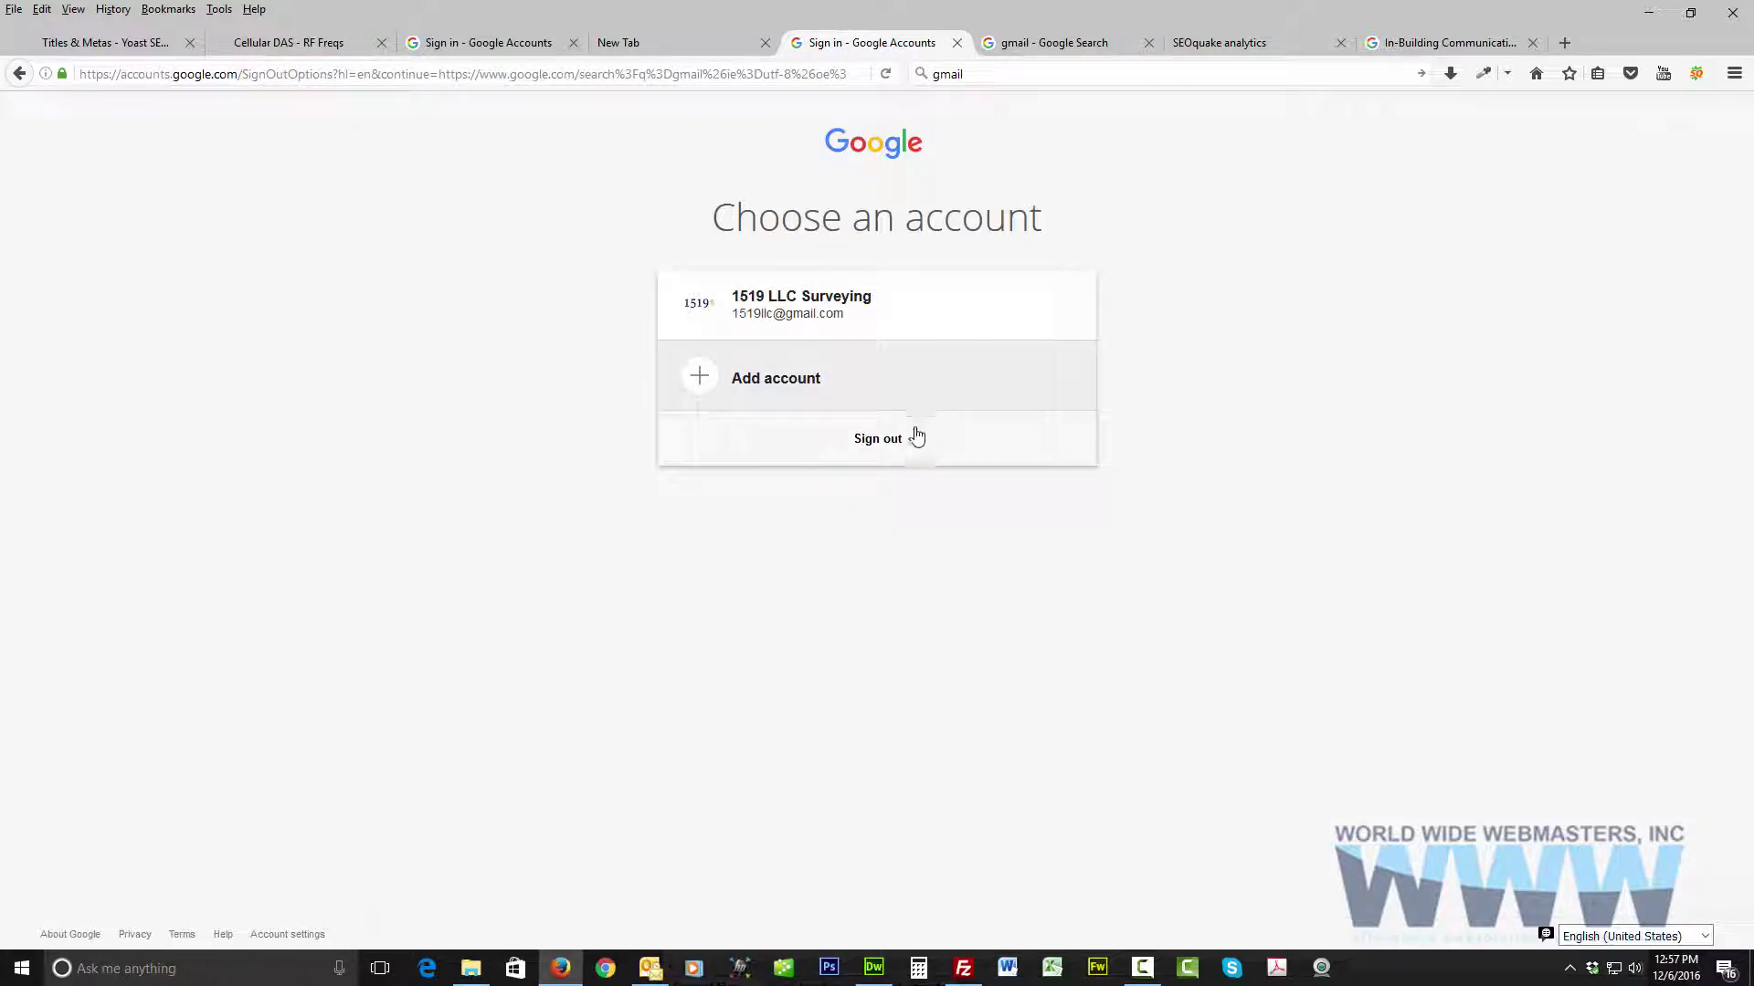
click(892, 444)
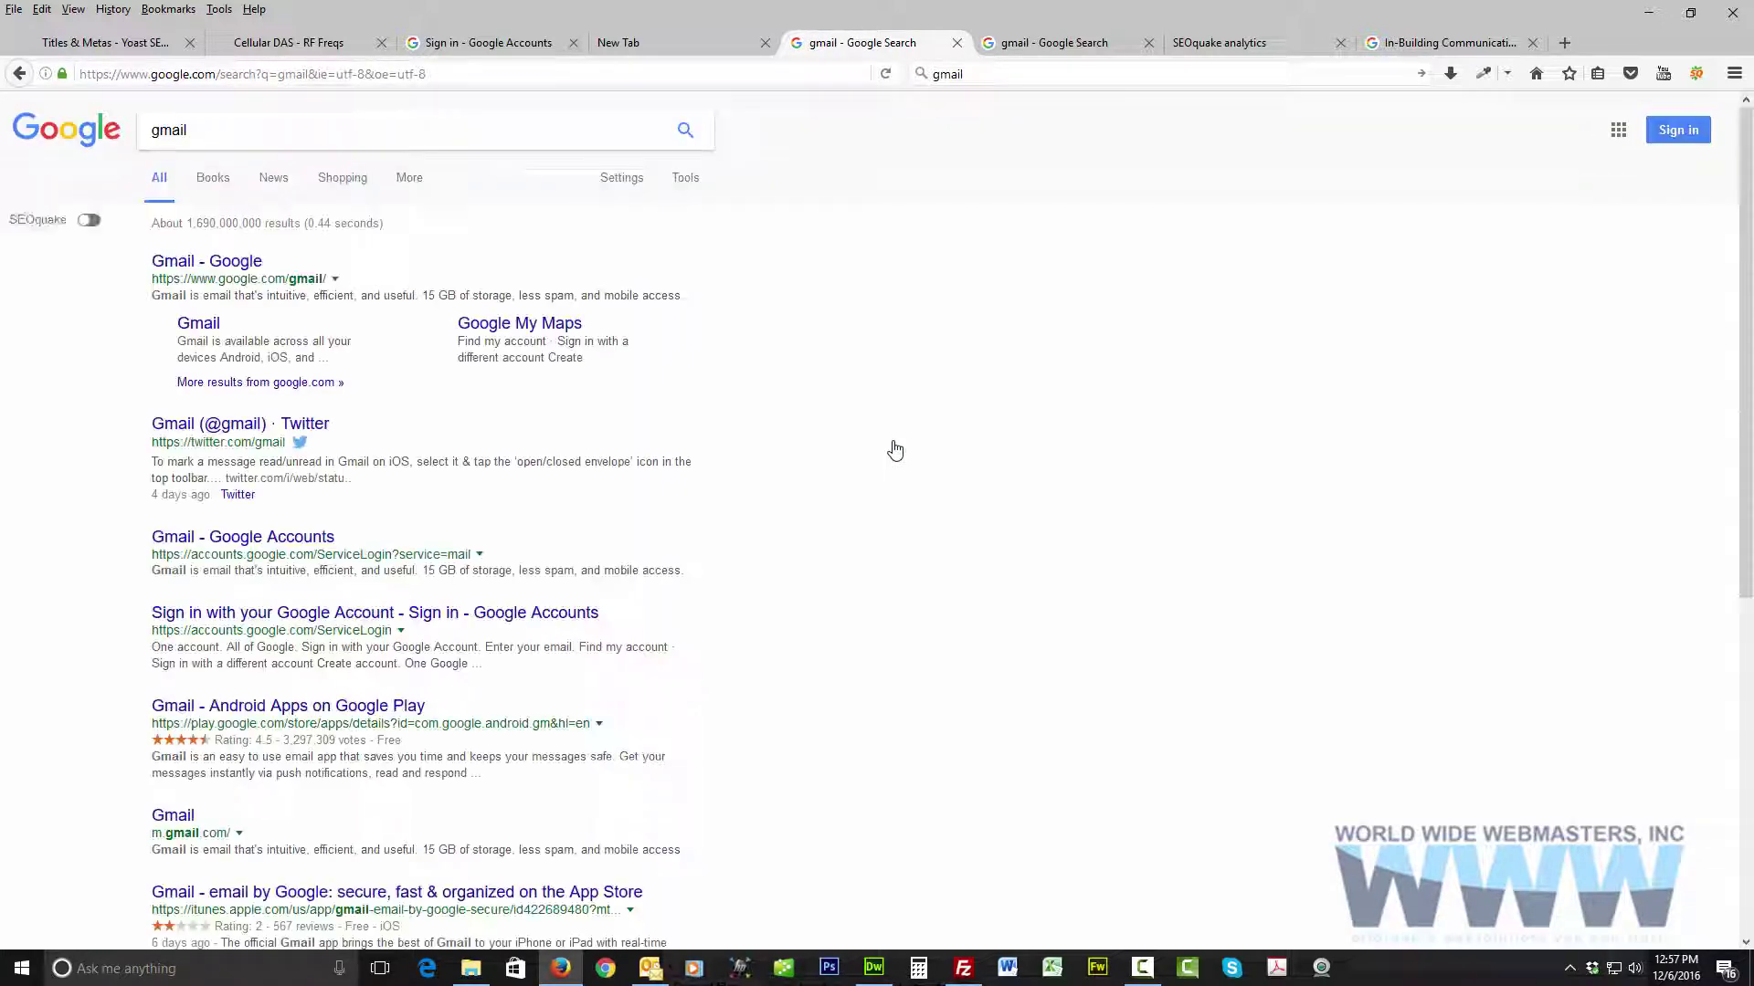
Step: Sign in to Google with a different account, the building maintenance client's, and accept its recovery options
click(1692, 133)
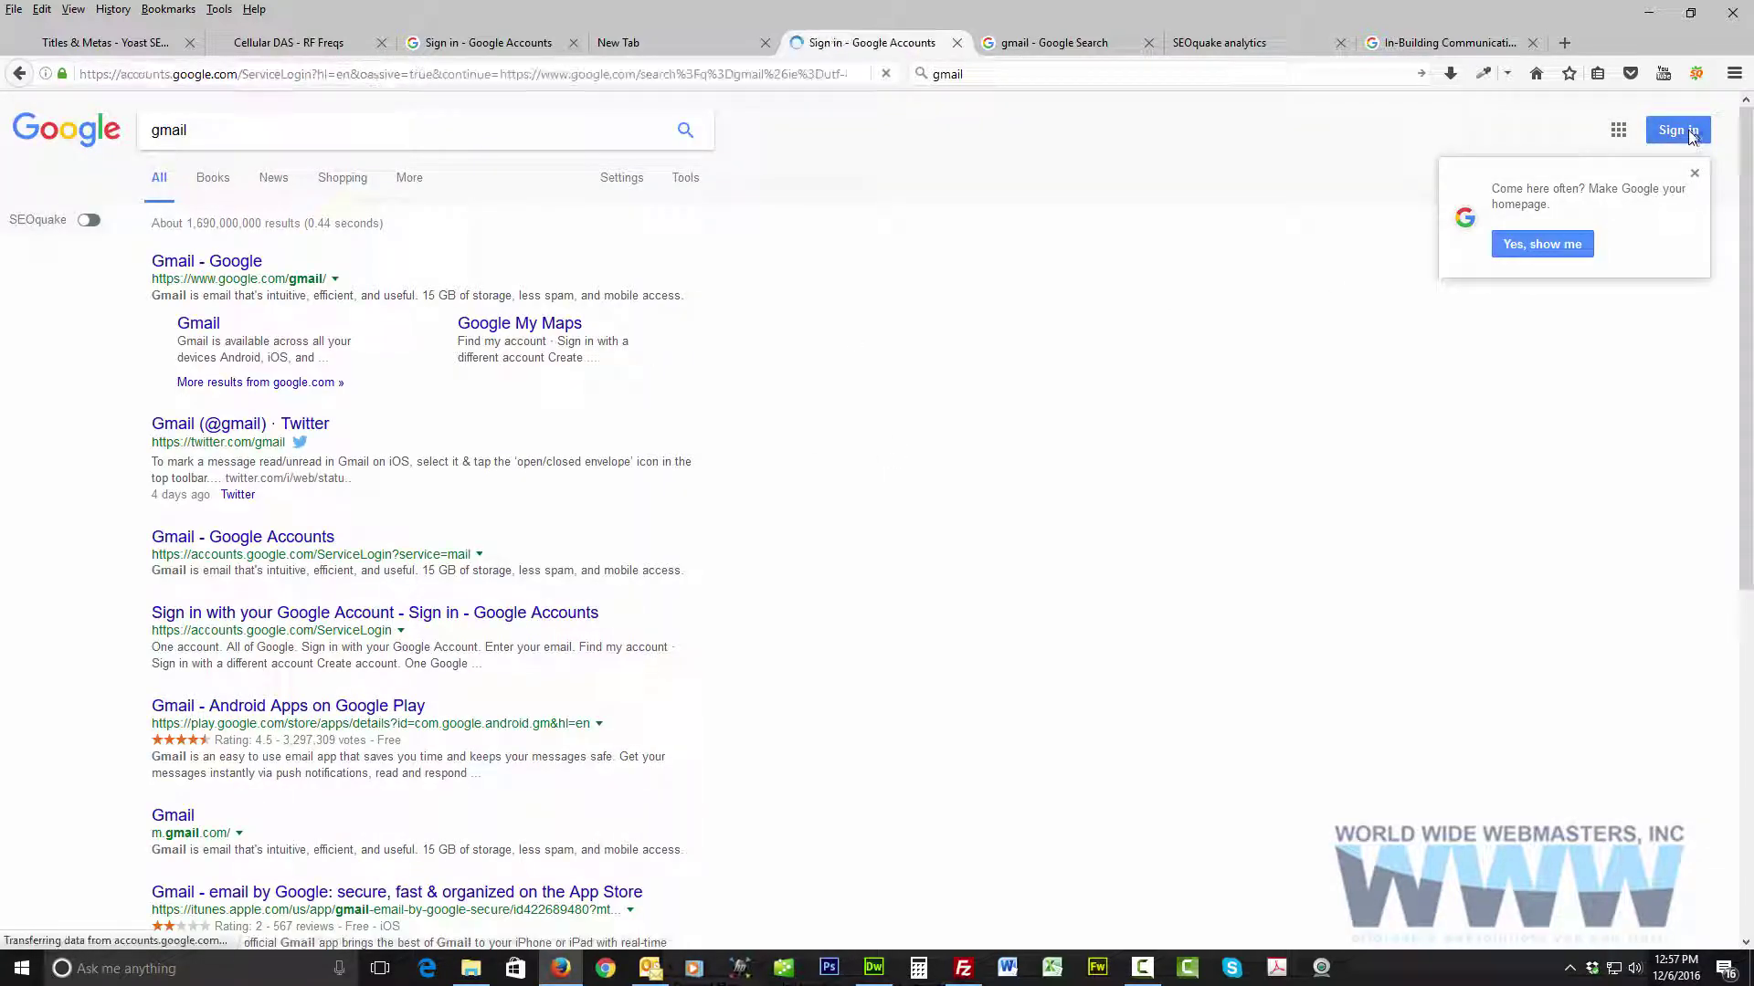
click(884, 665)
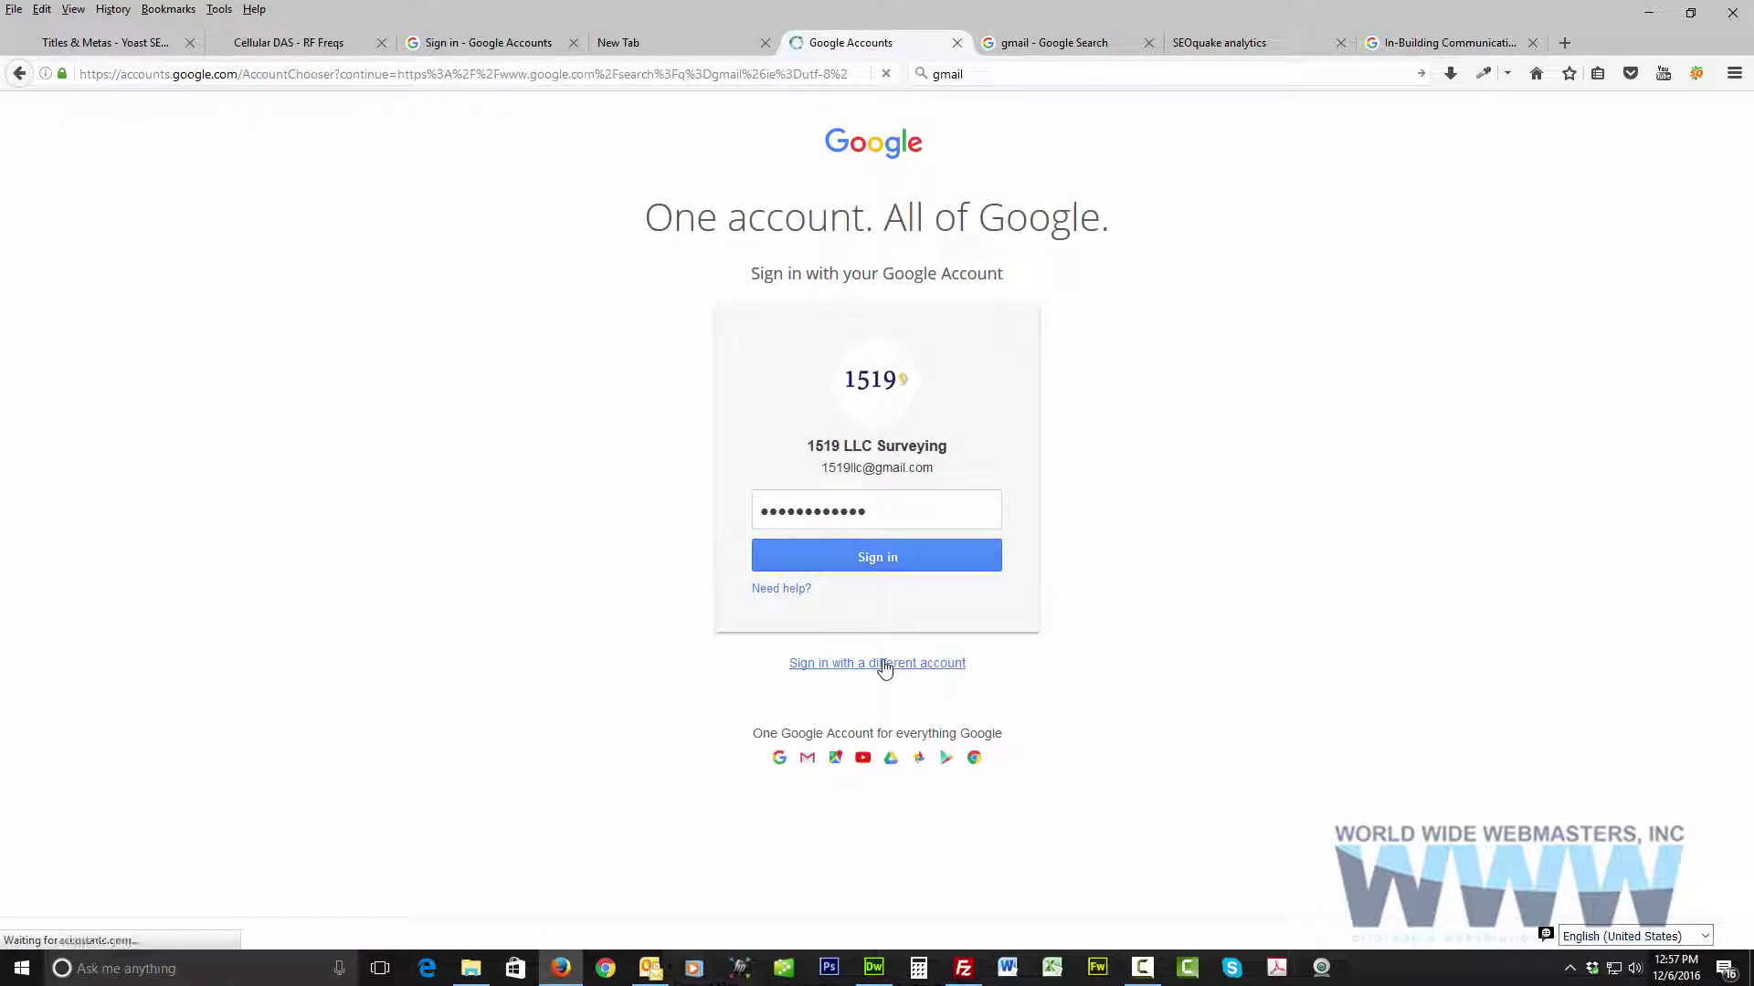
click(791, 350)
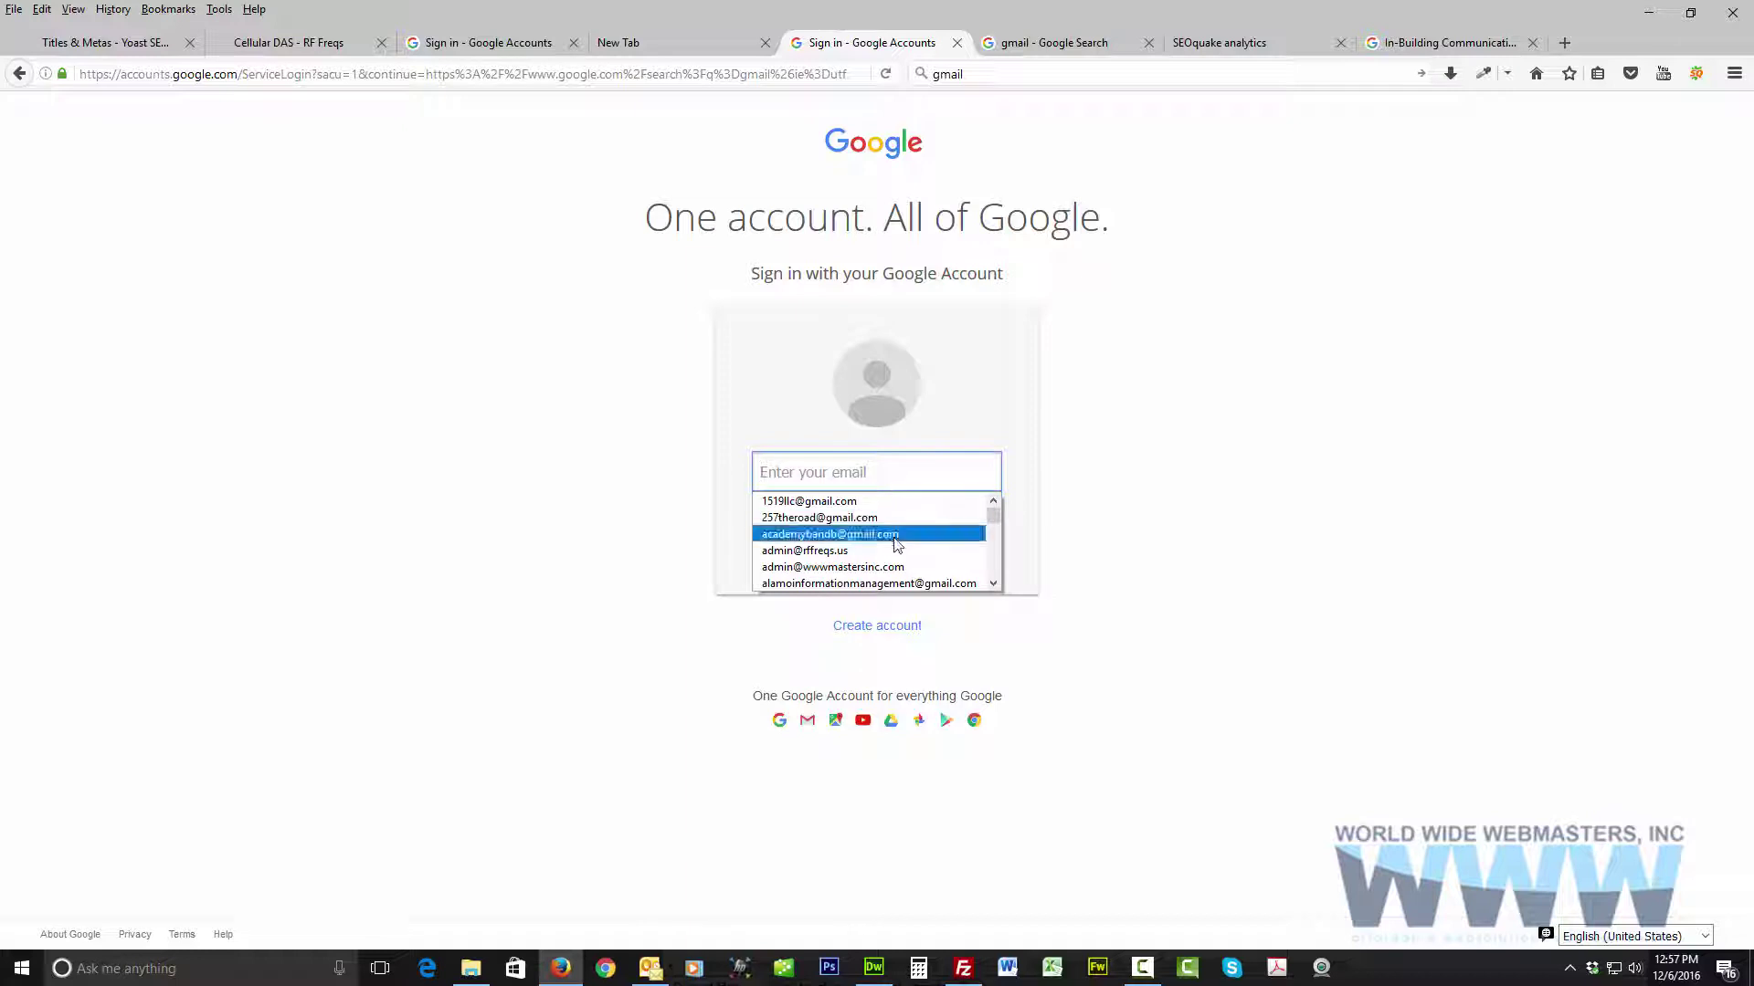
scroll(896, 541, down, 10)
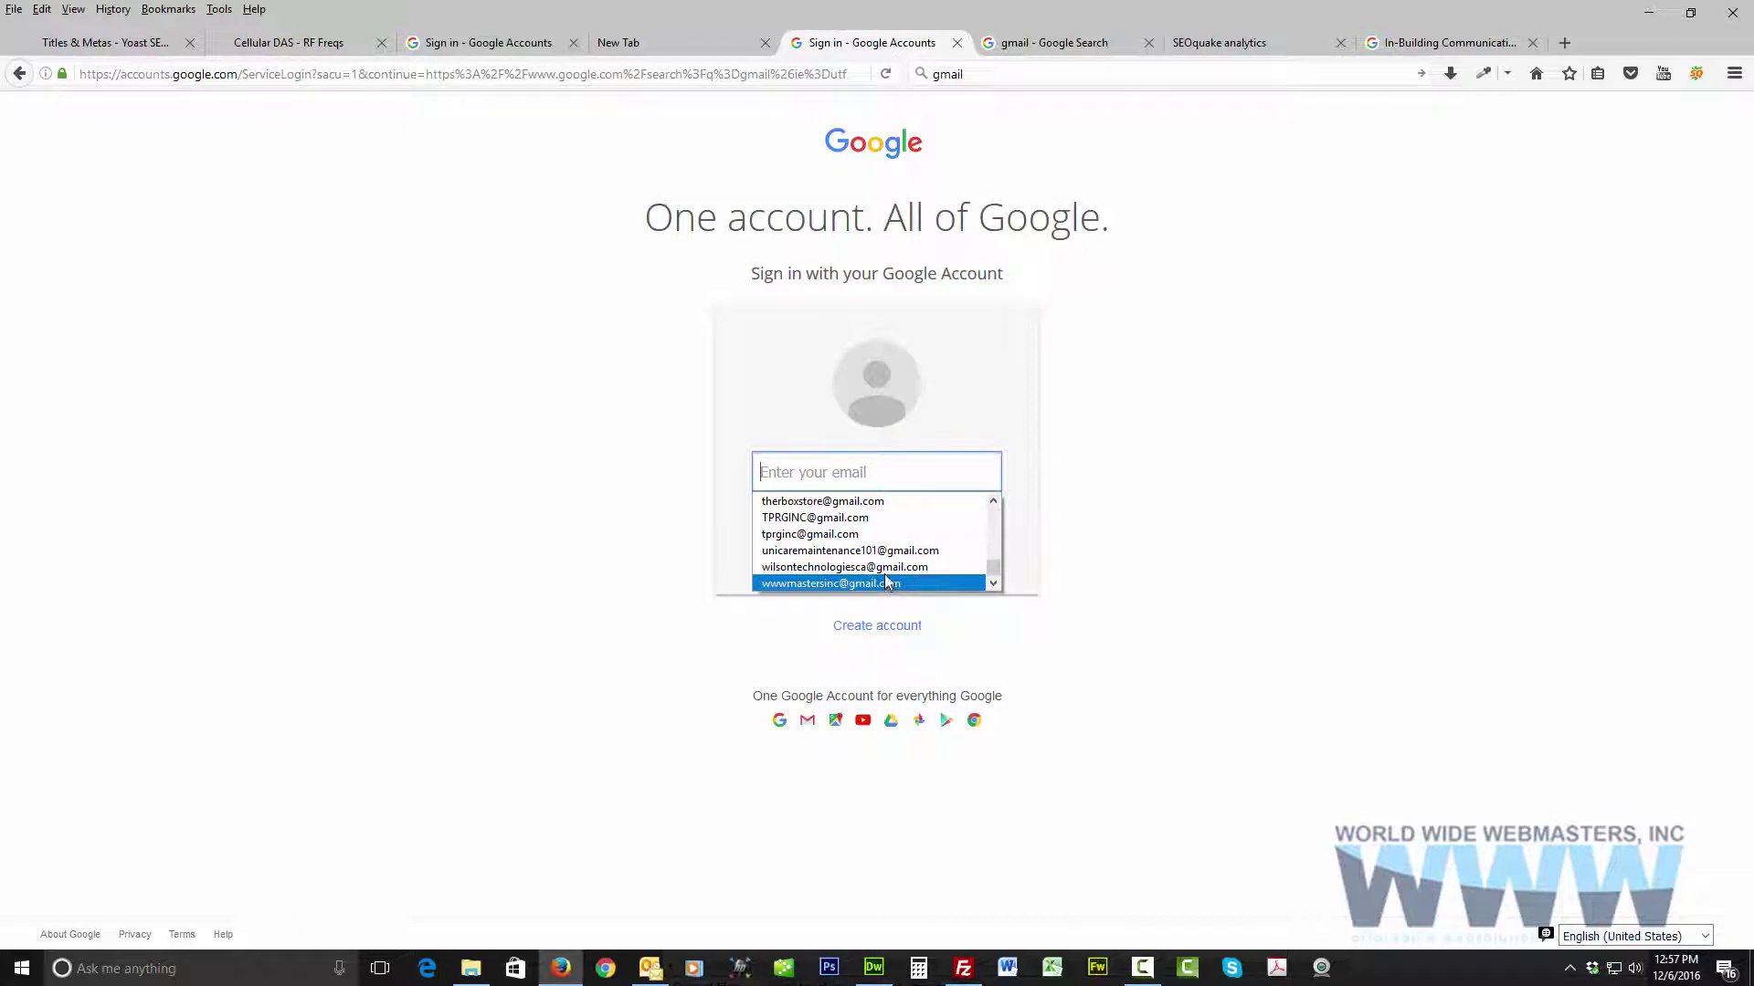
click(884, 550)
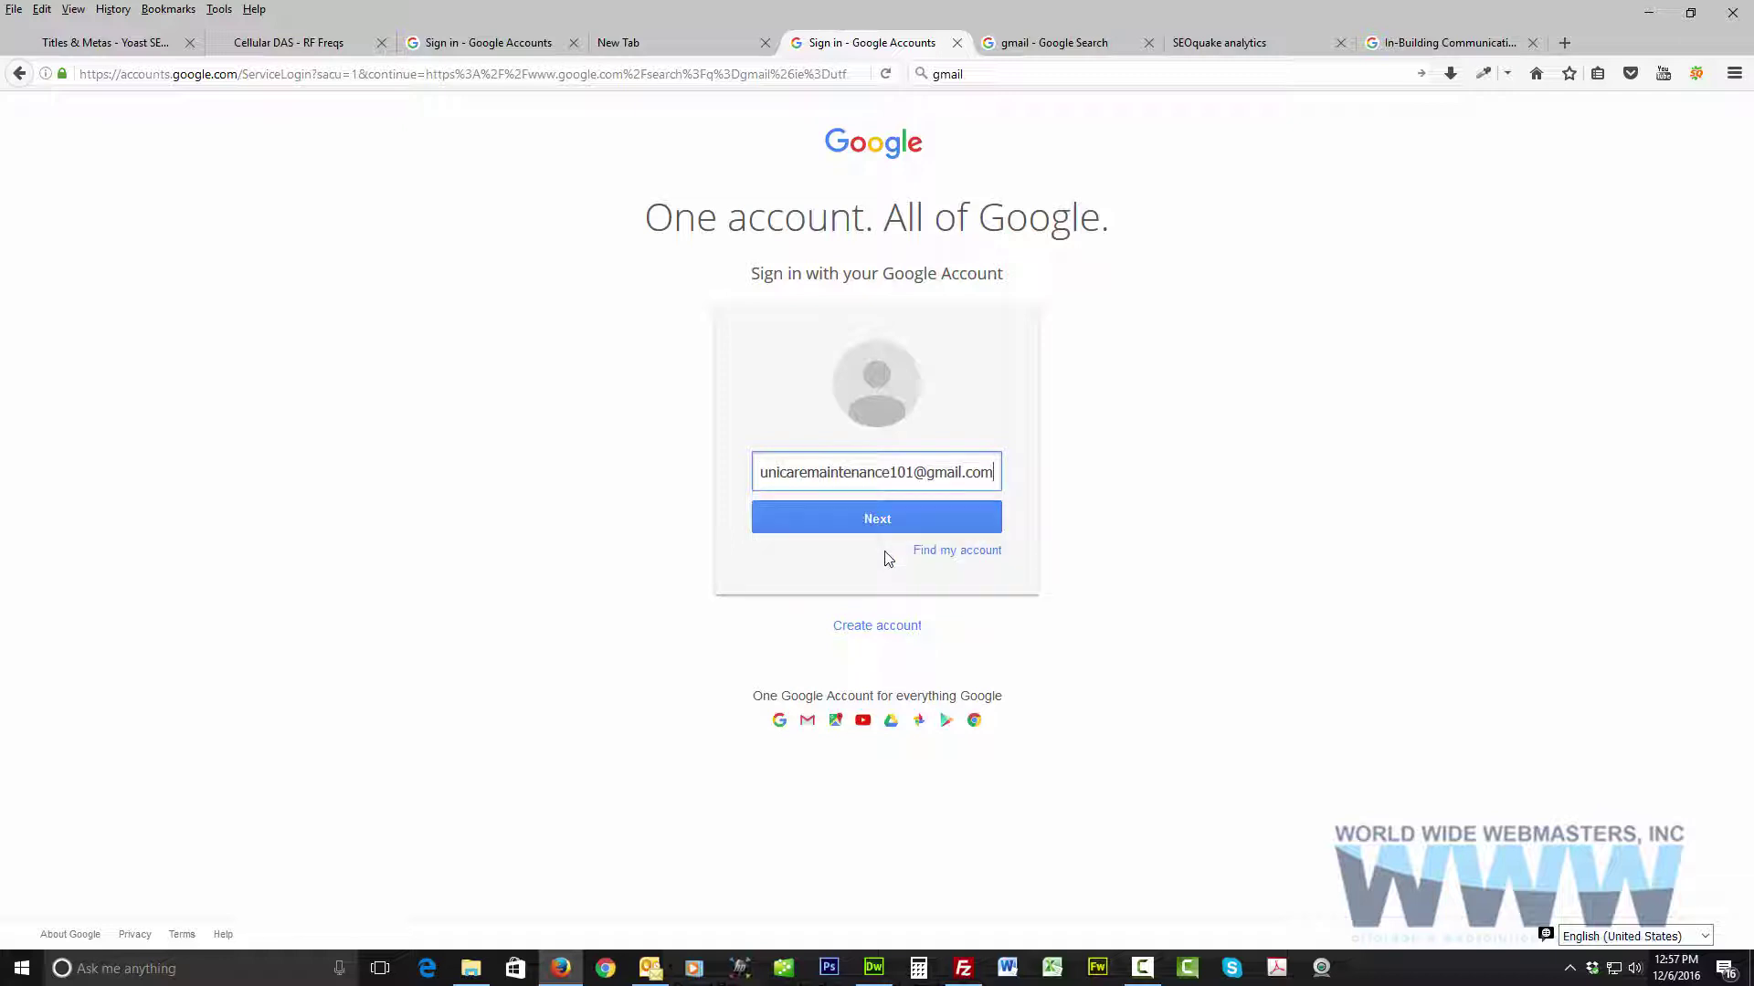
click(886, 517)
click(884, 534)
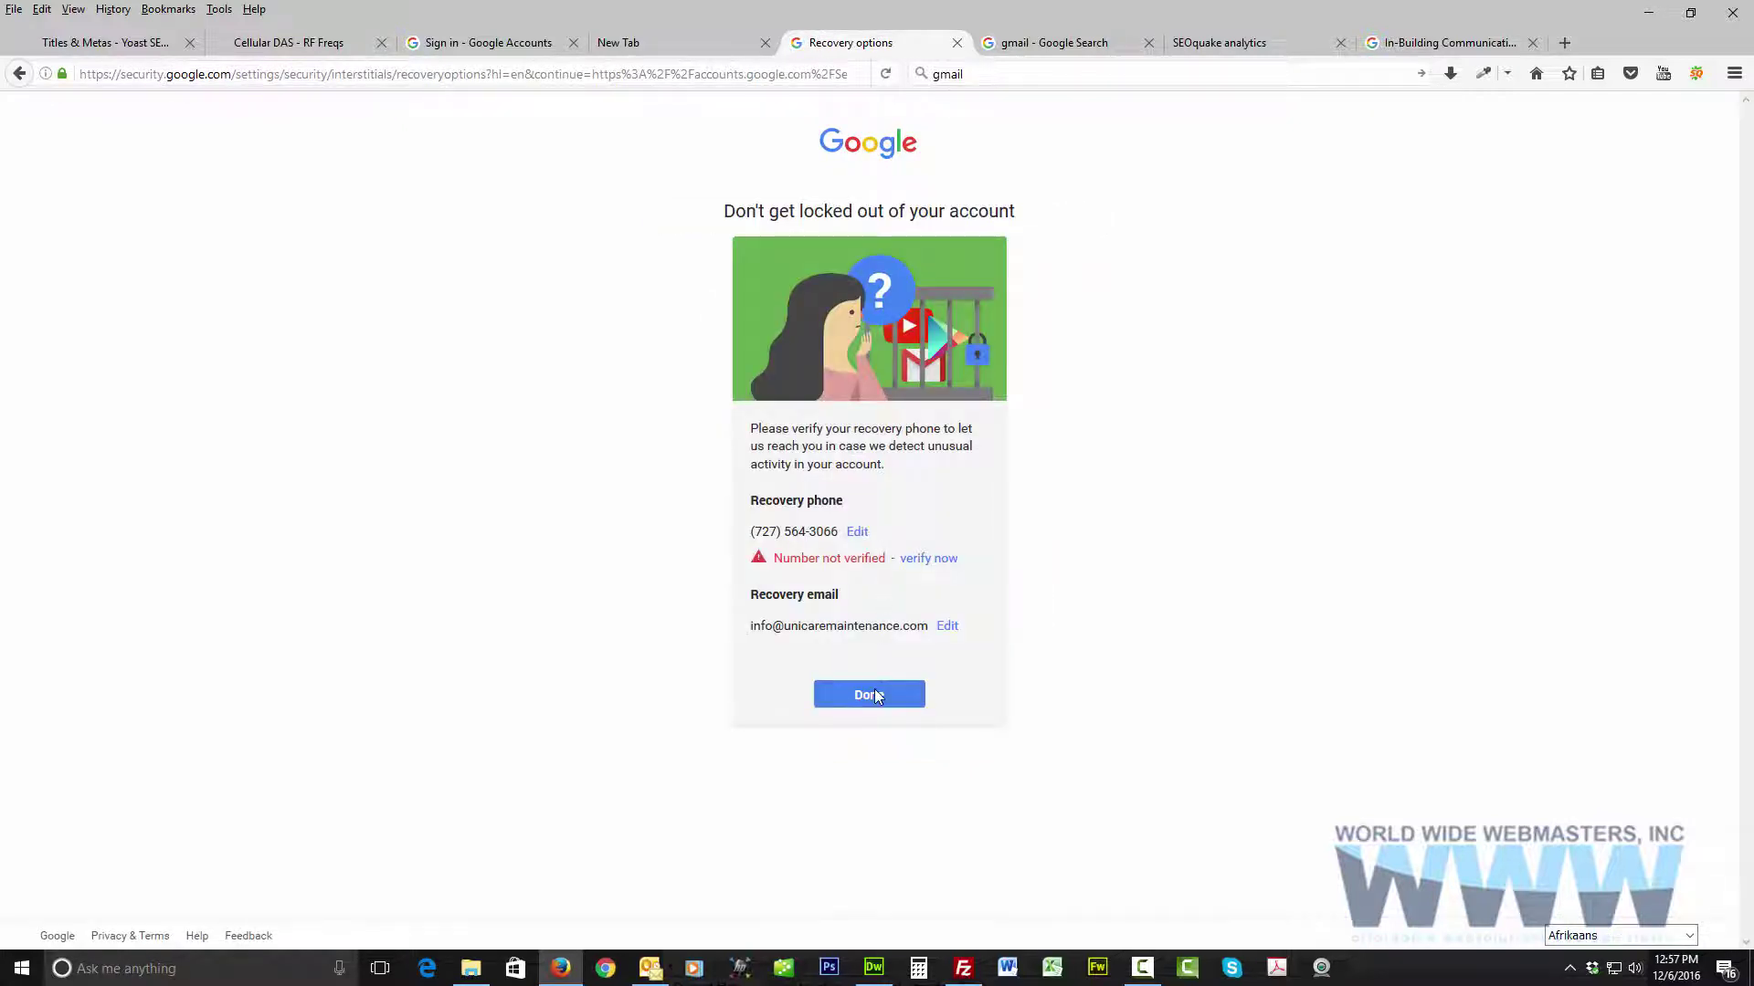
click(874, 691)
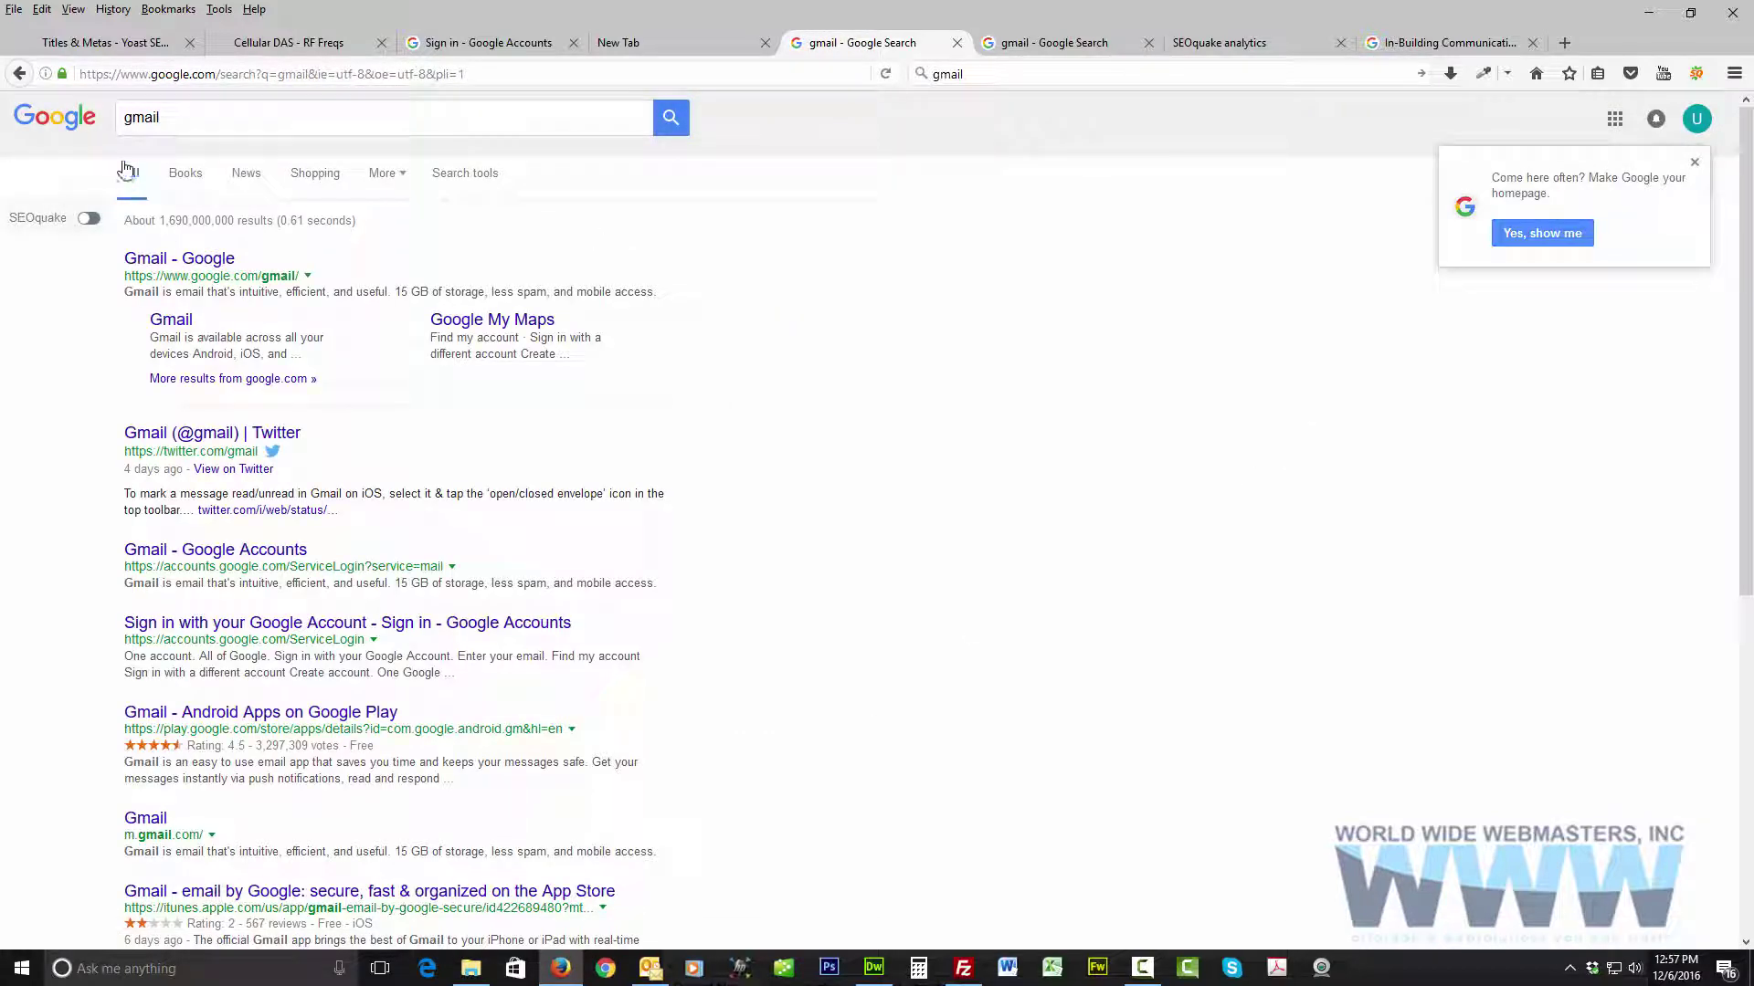
Step: Search Google for "google webmaster tools" and open Google Search Console from the results
drag(163, 117, 61, 119)
text(goo)
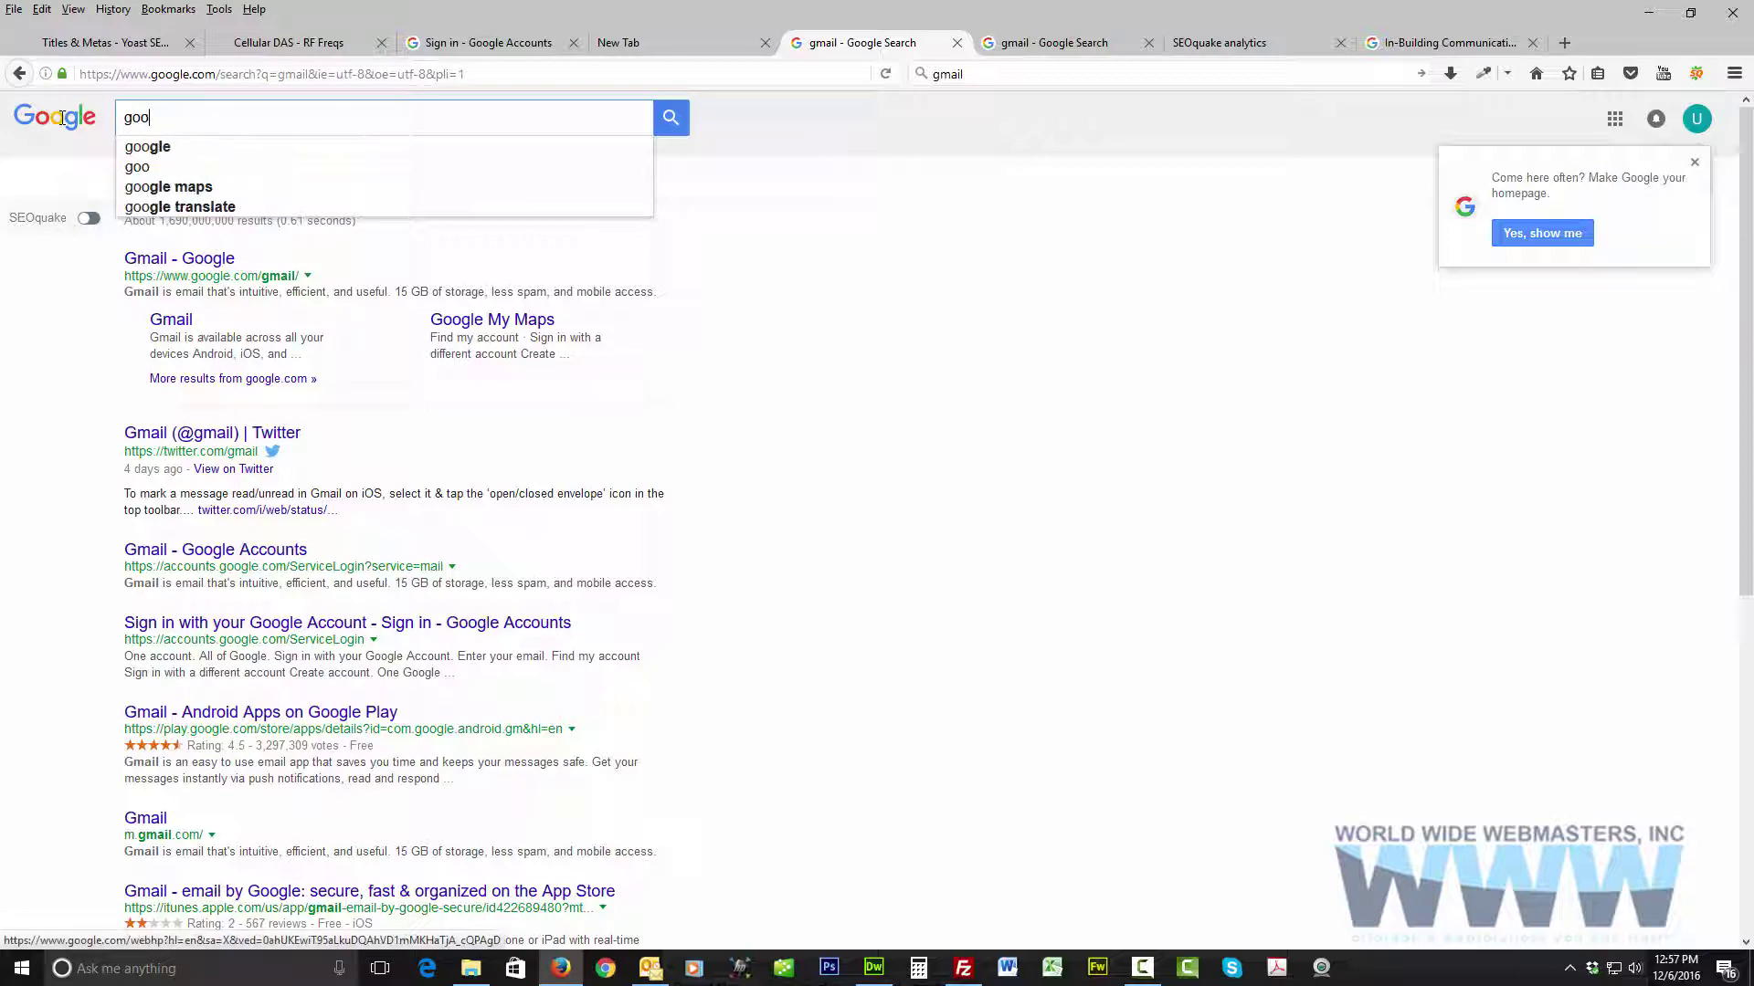
key(BackSpace)
key(BackSpace)
key(BackSpace)
text(google)
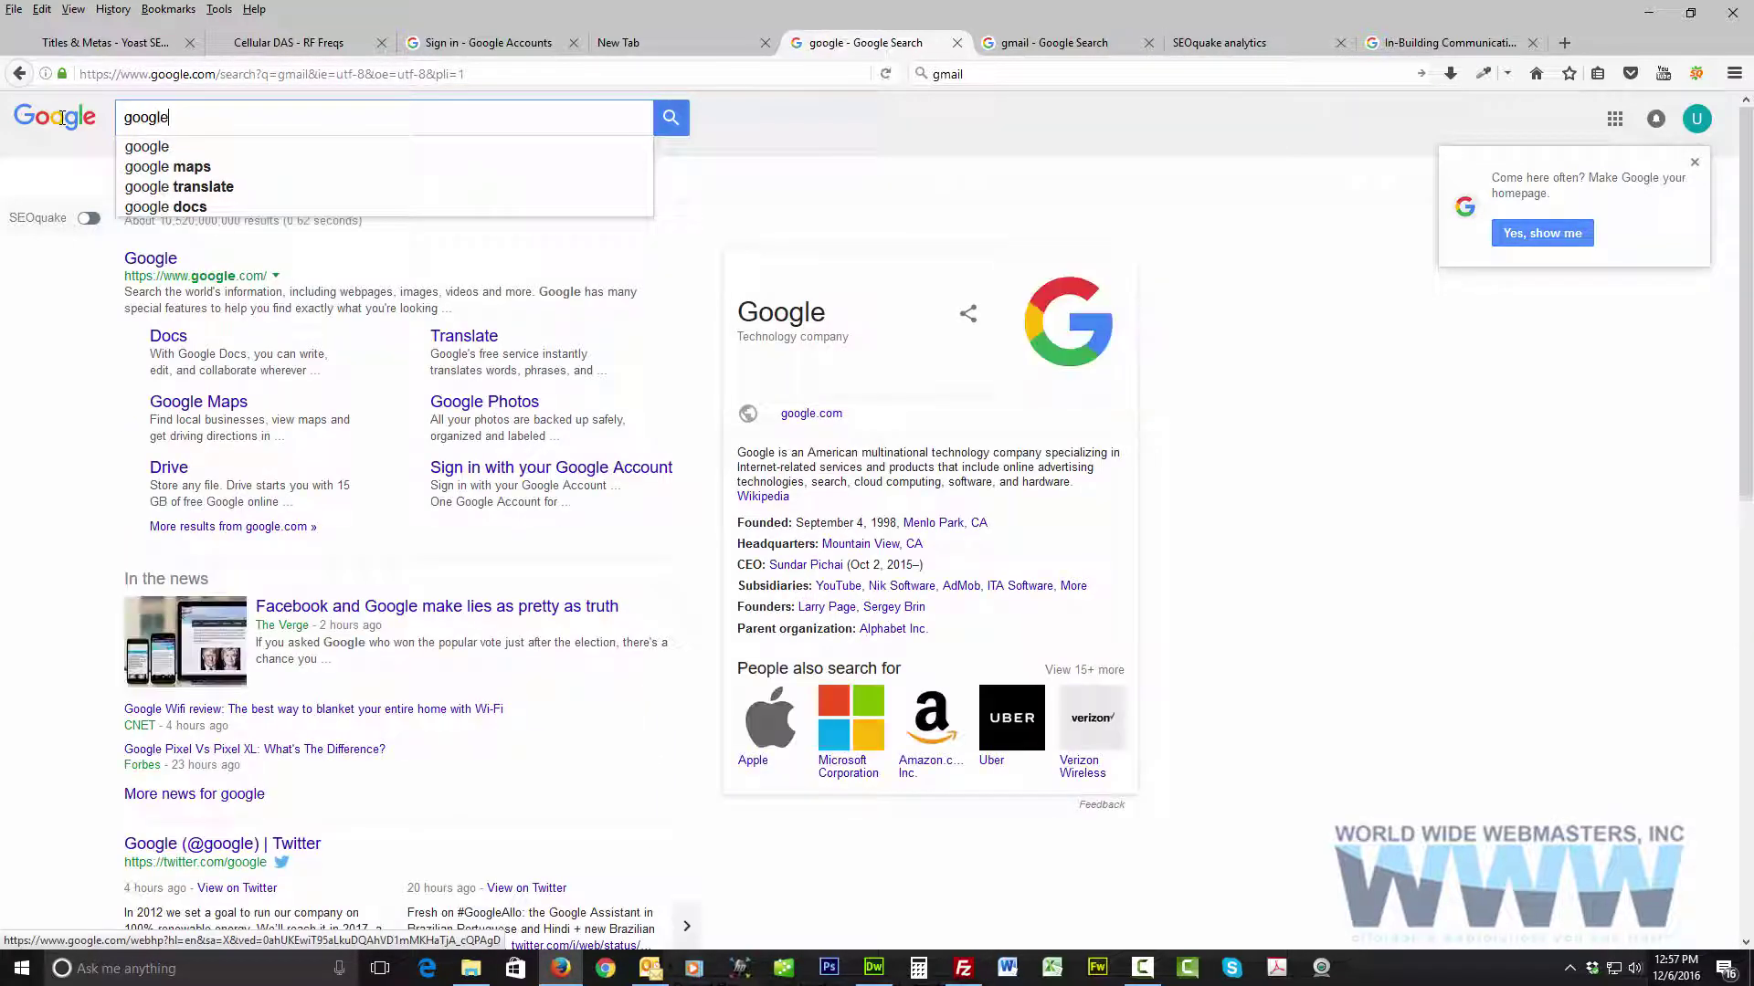
text( webmaster tools)
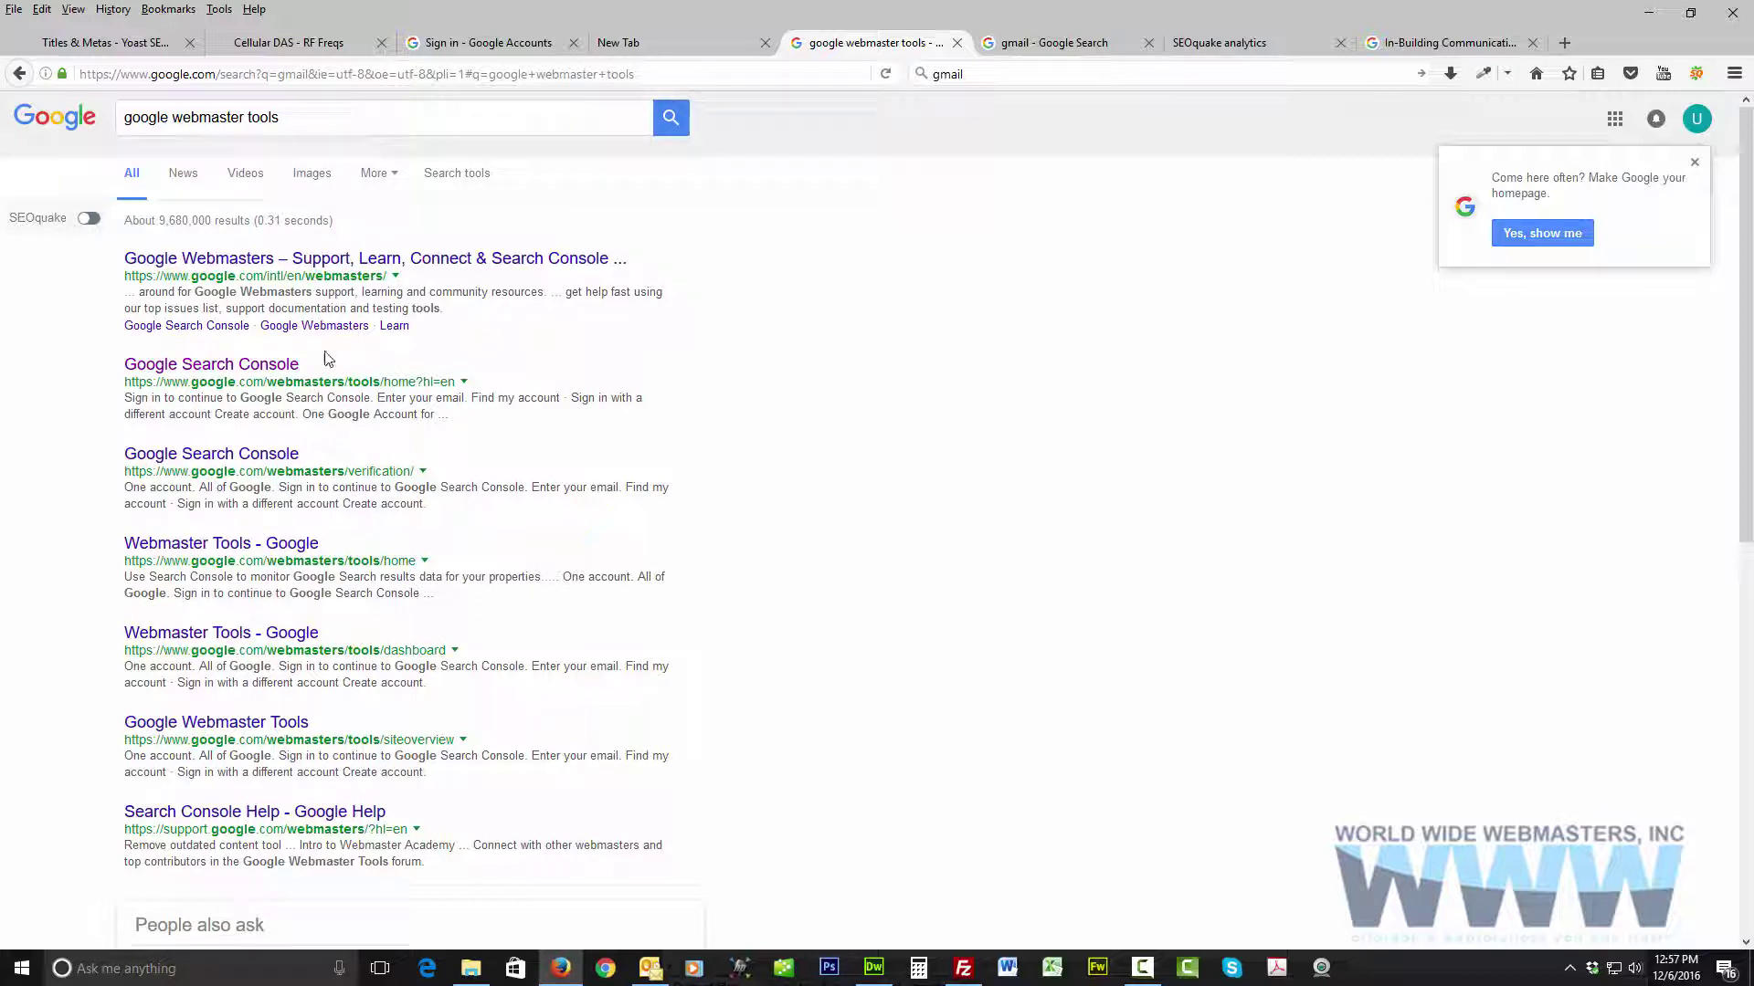
click(245, 365)
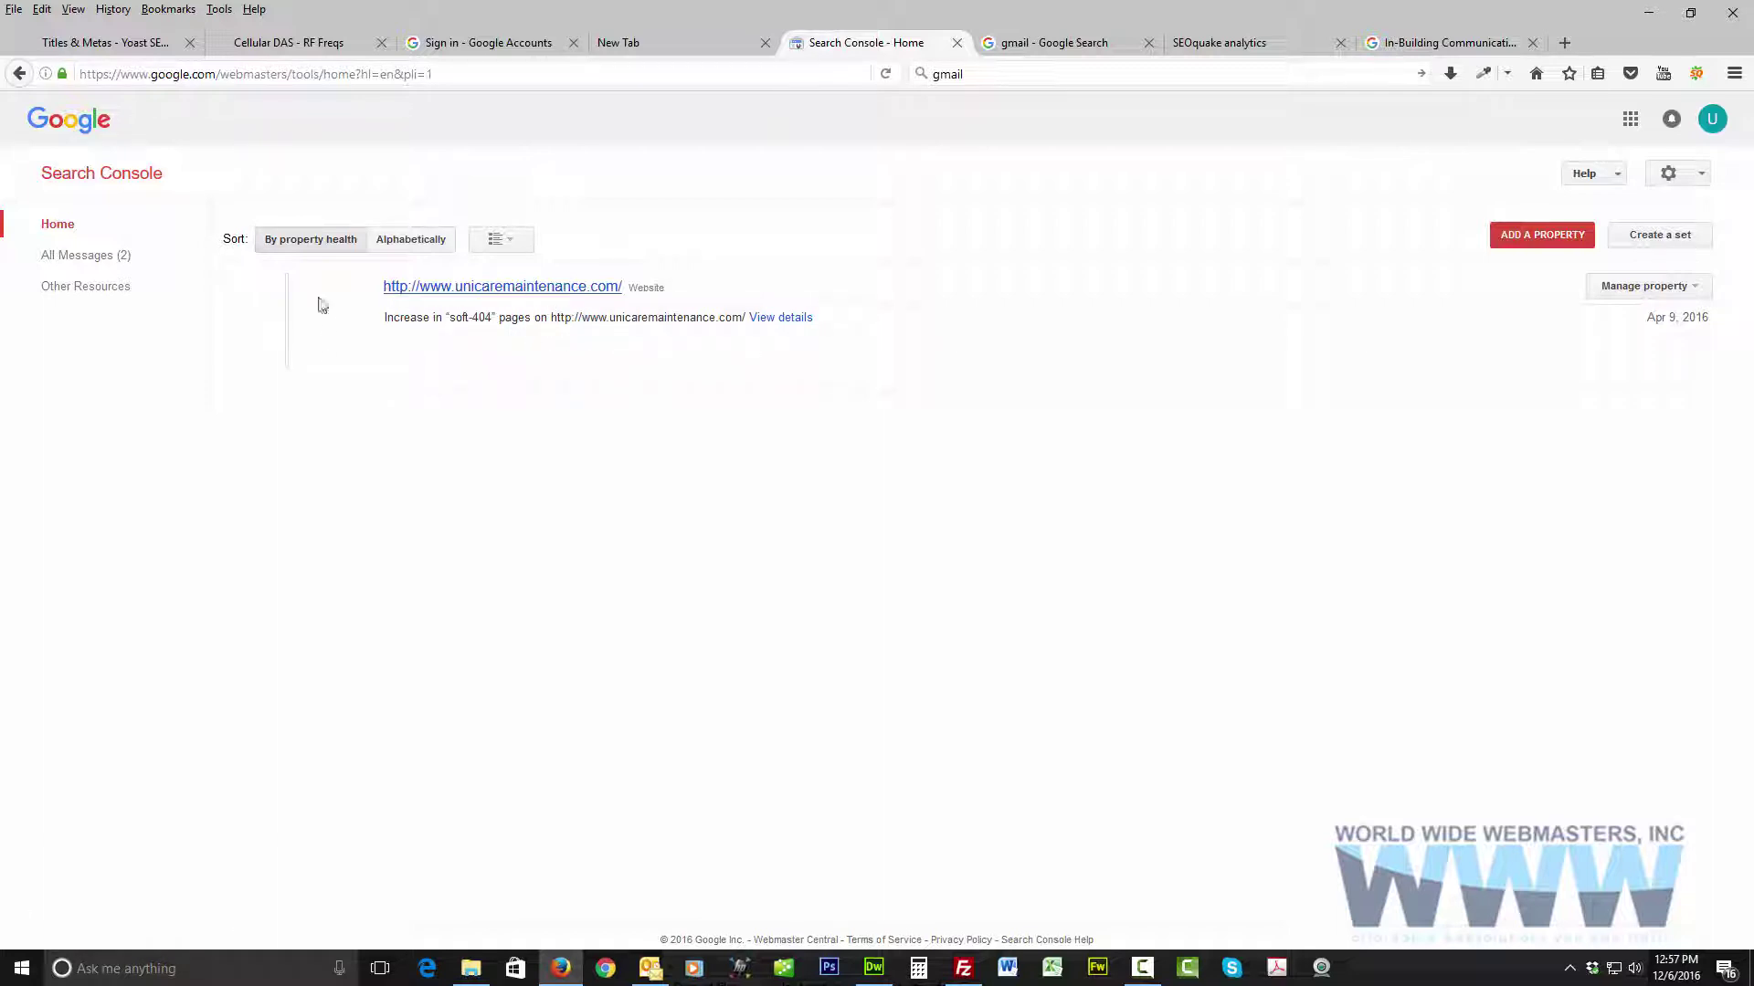
click(475, 290)
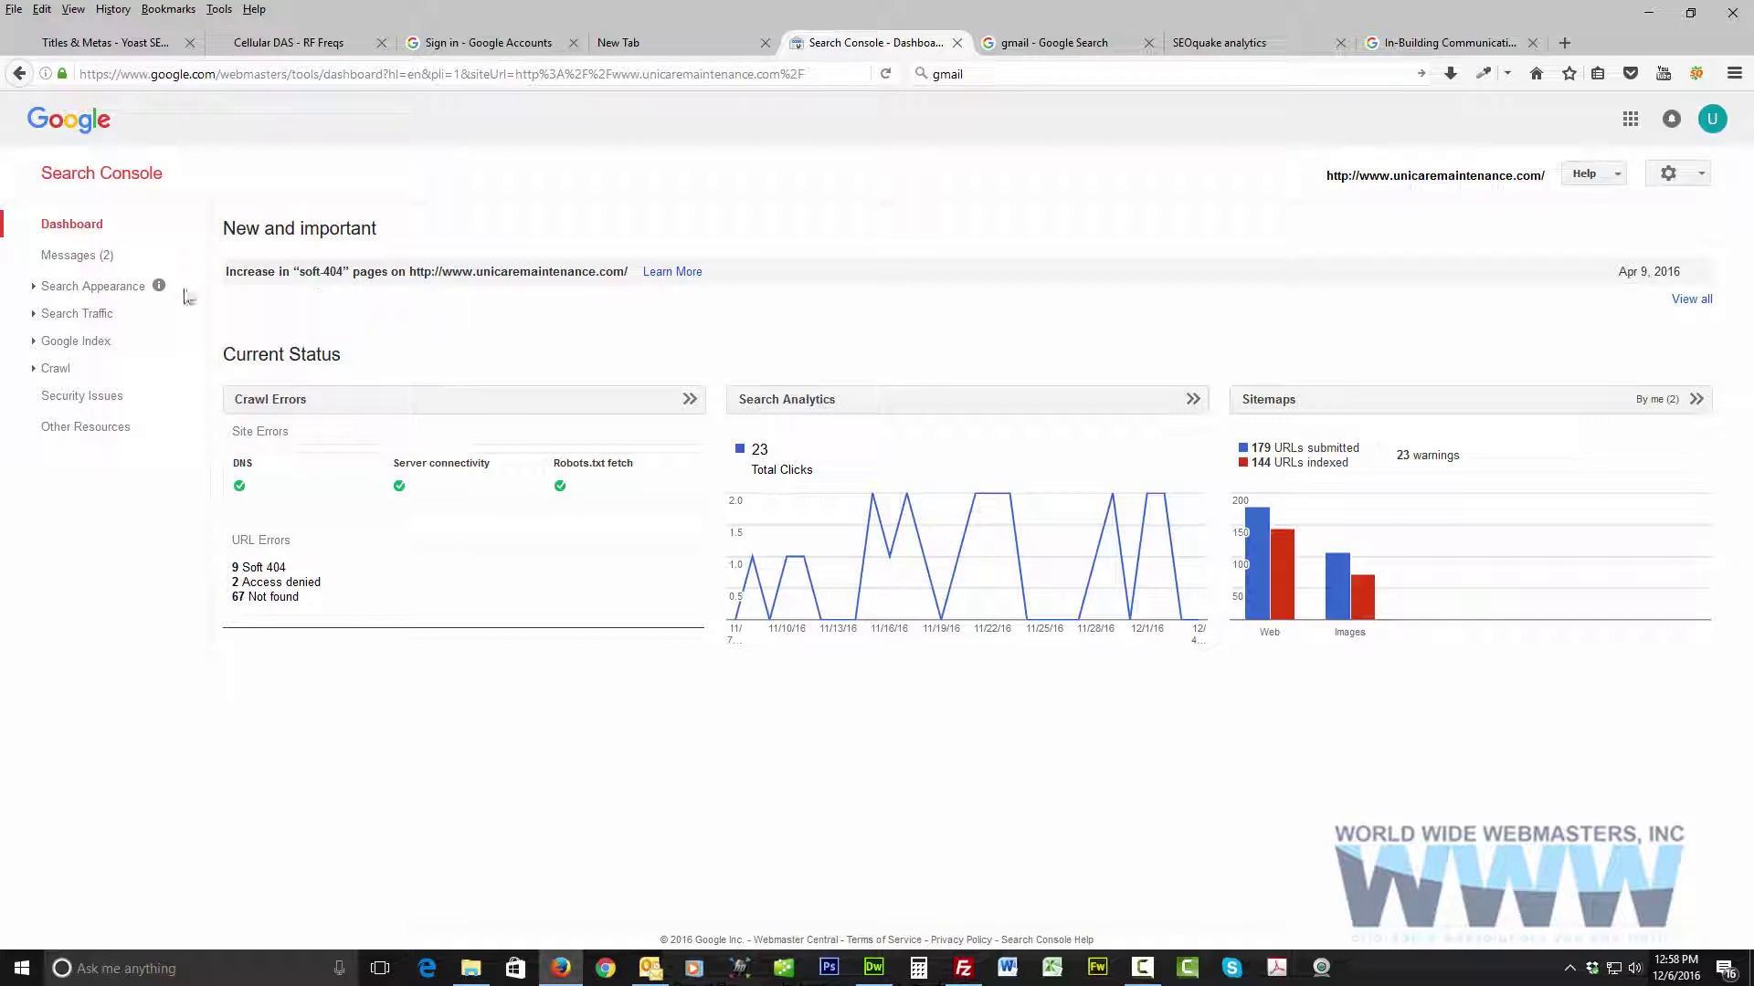
click(32, 289)
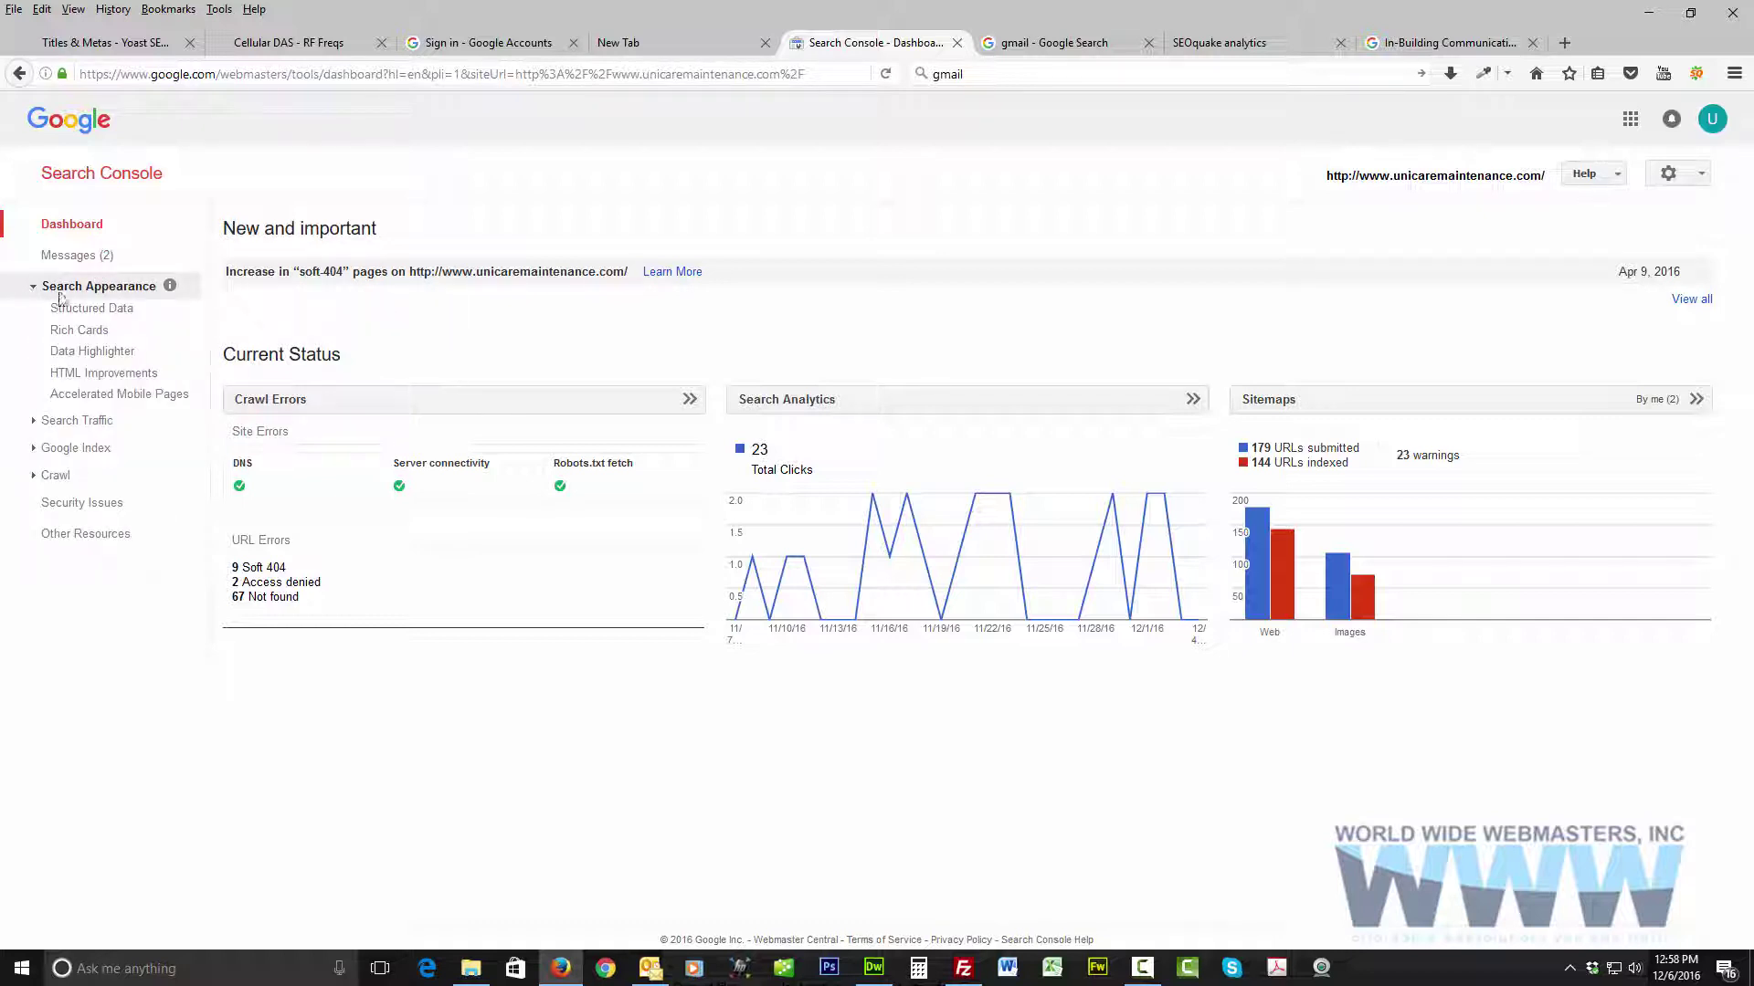
click(82, 376)
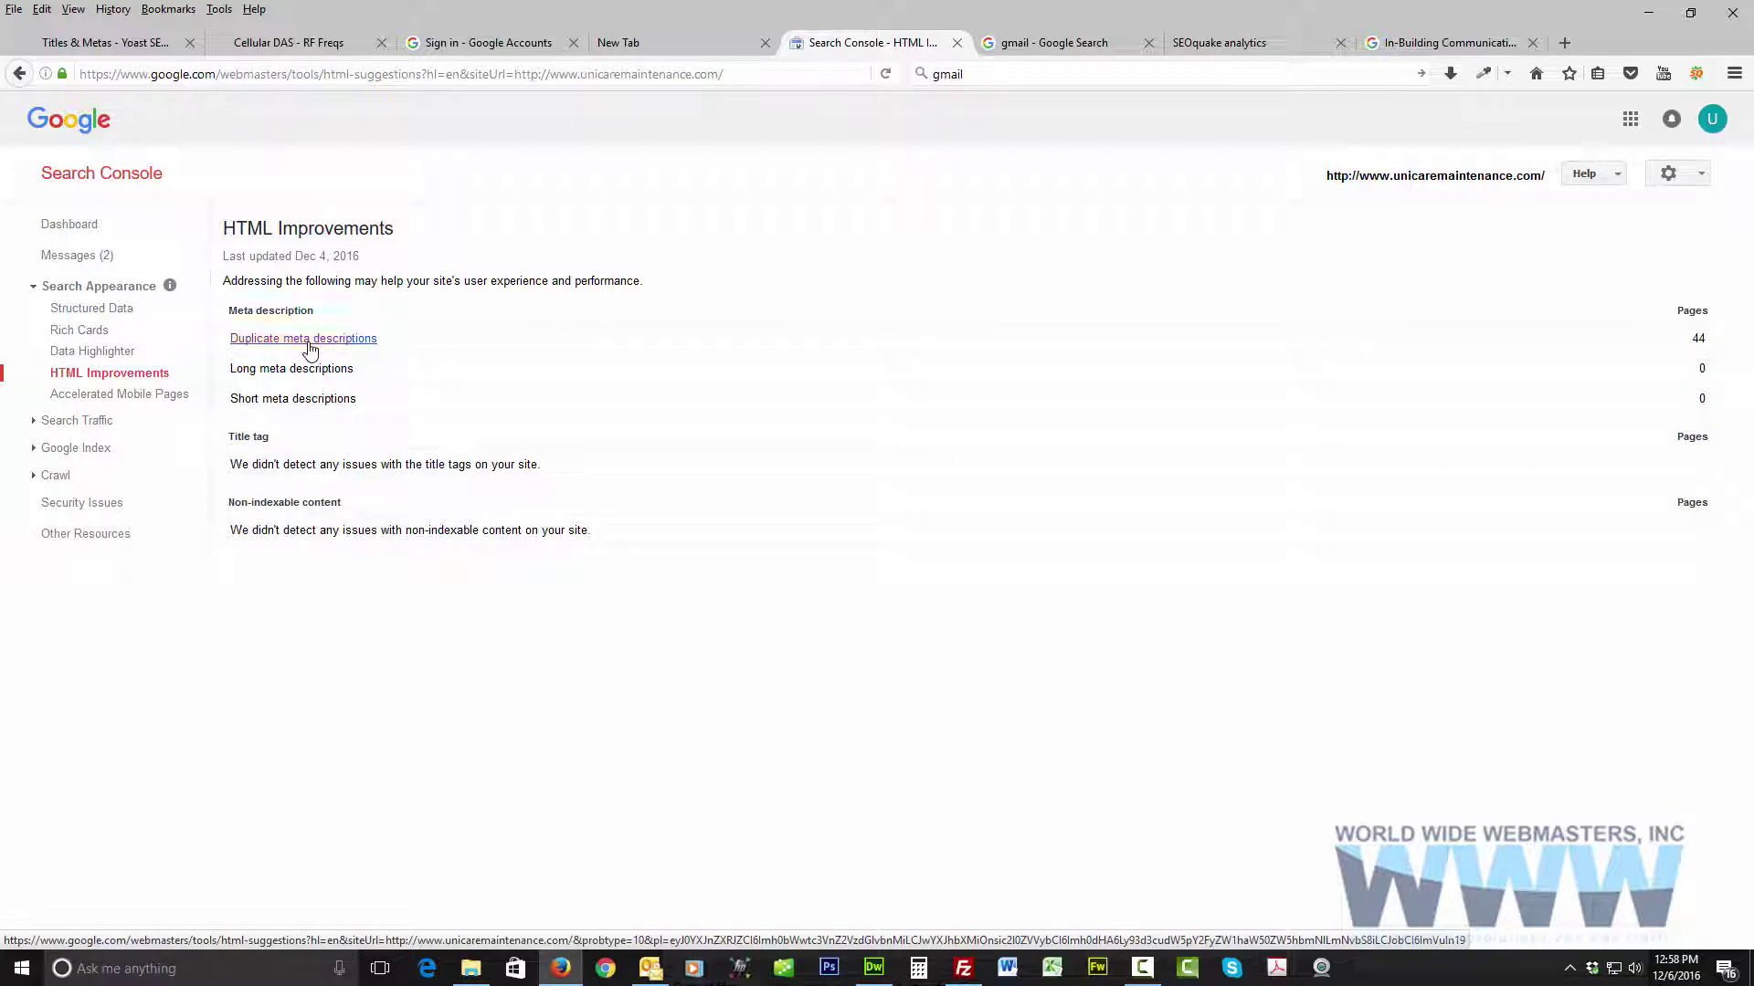
click(309, 346)
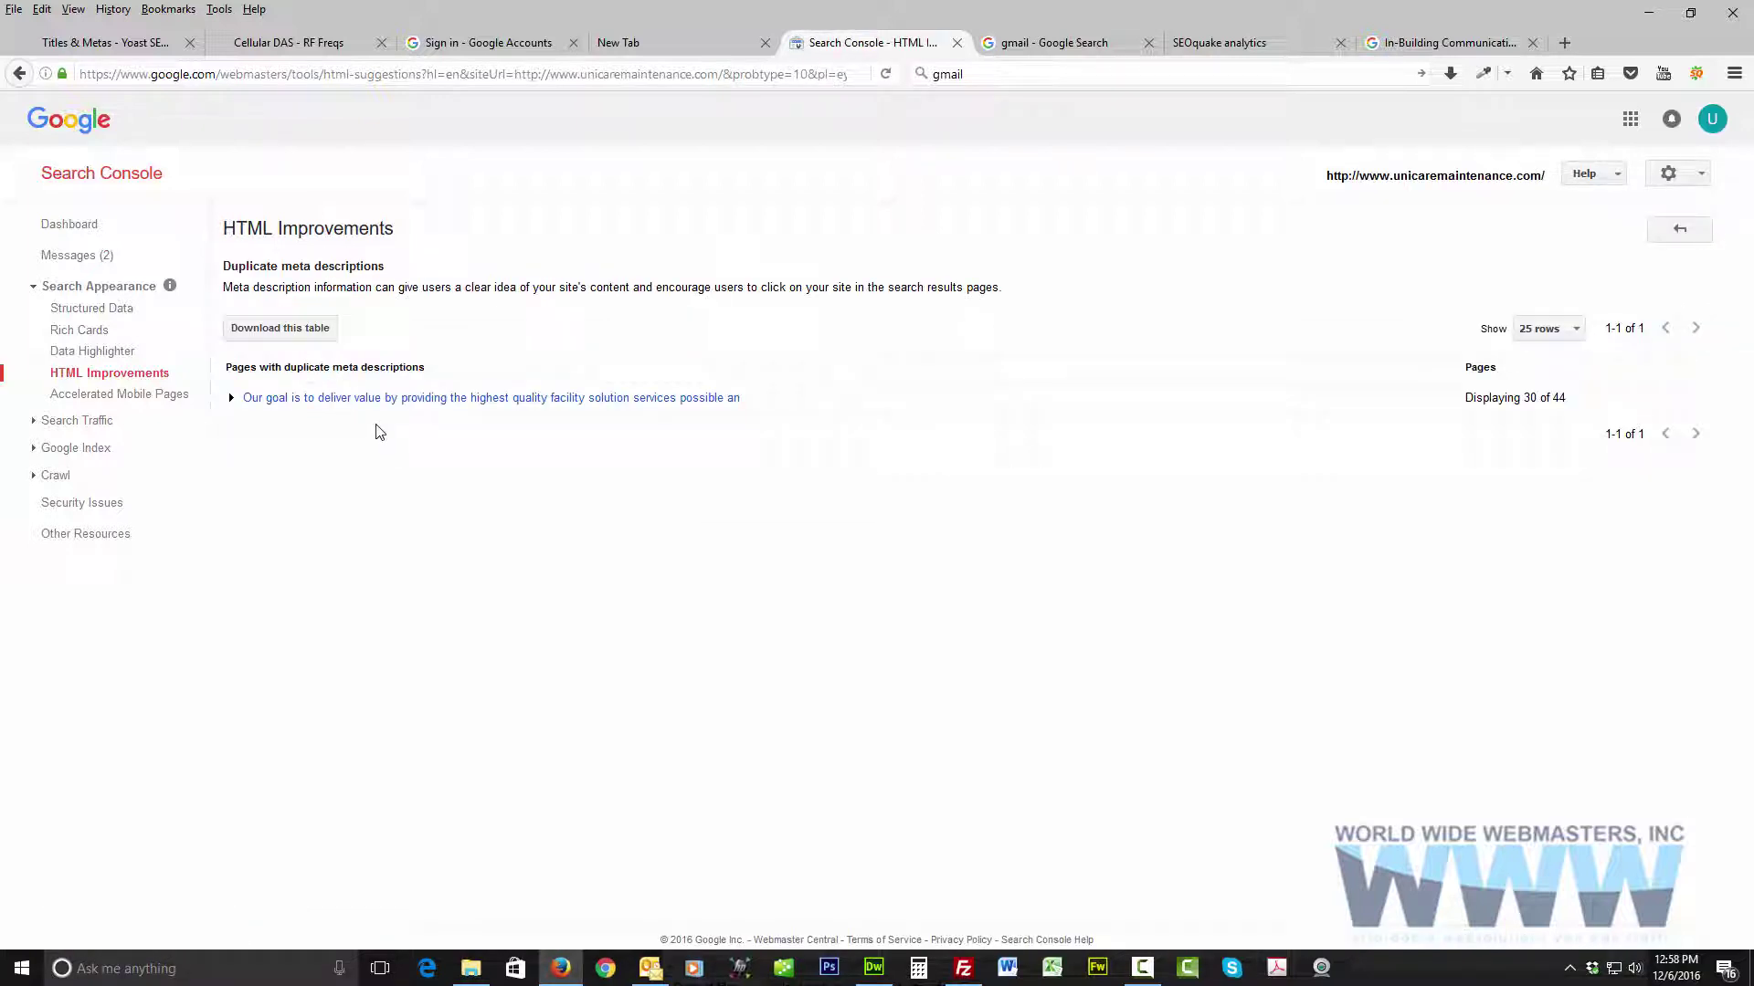
click(232, 401)
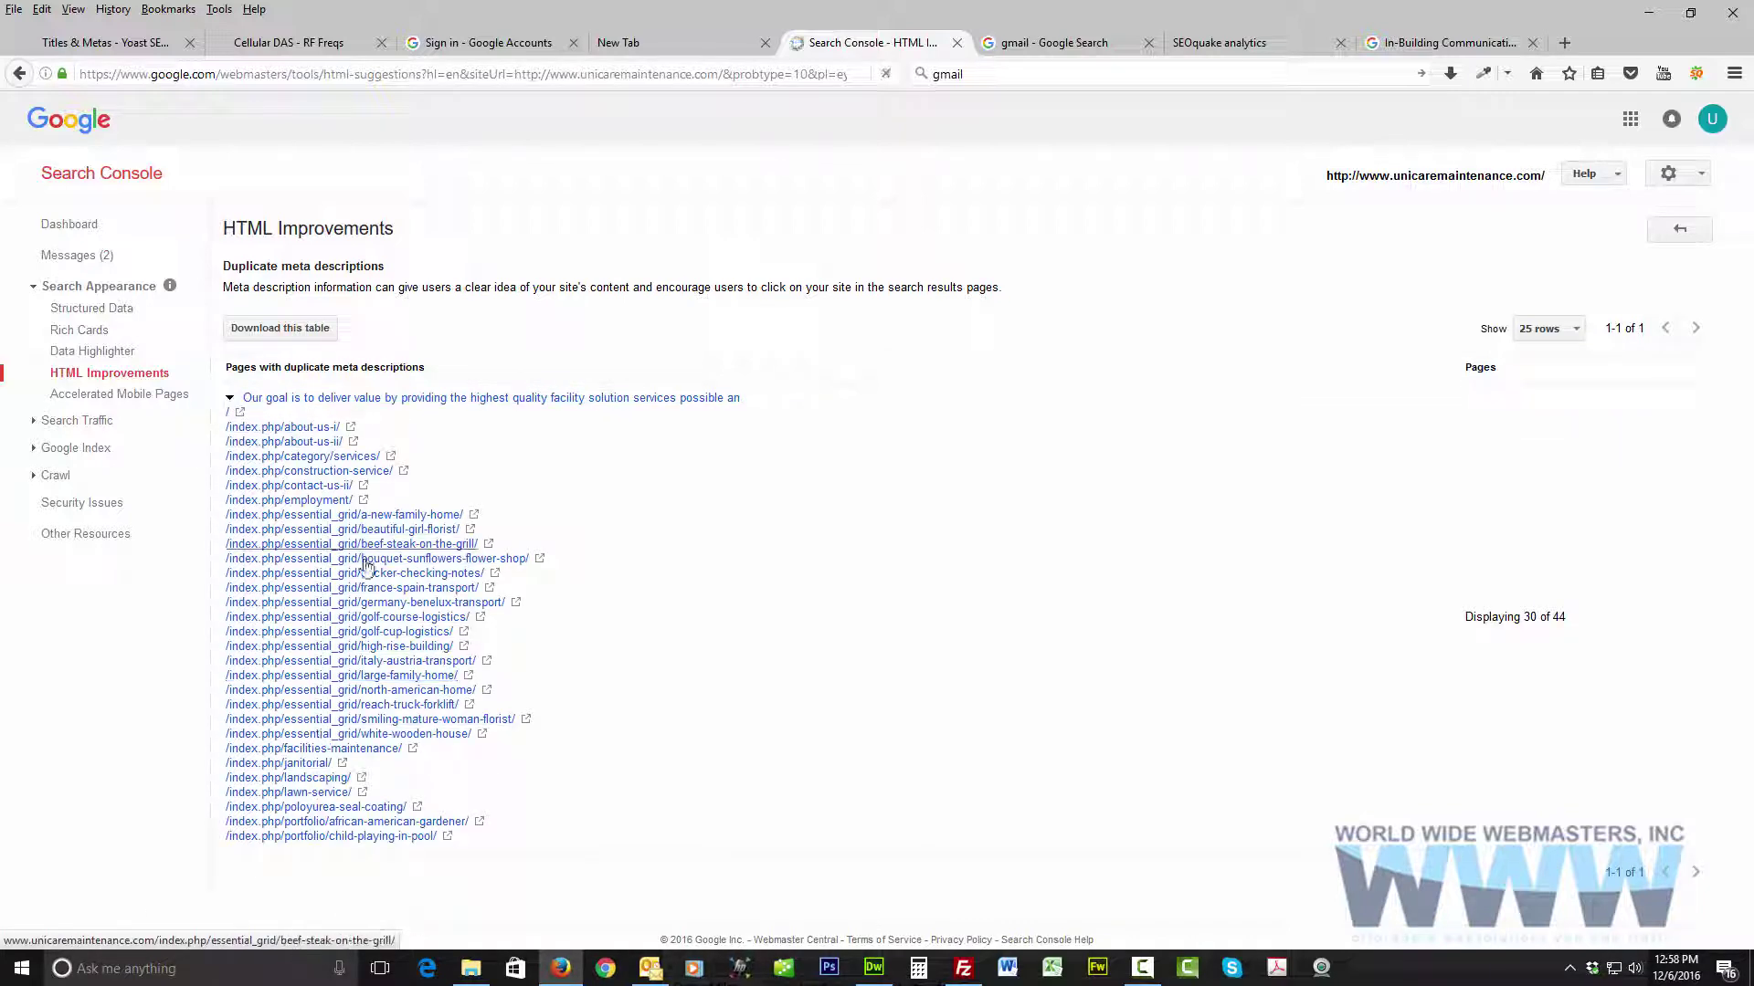
mouse_move(344, 650)
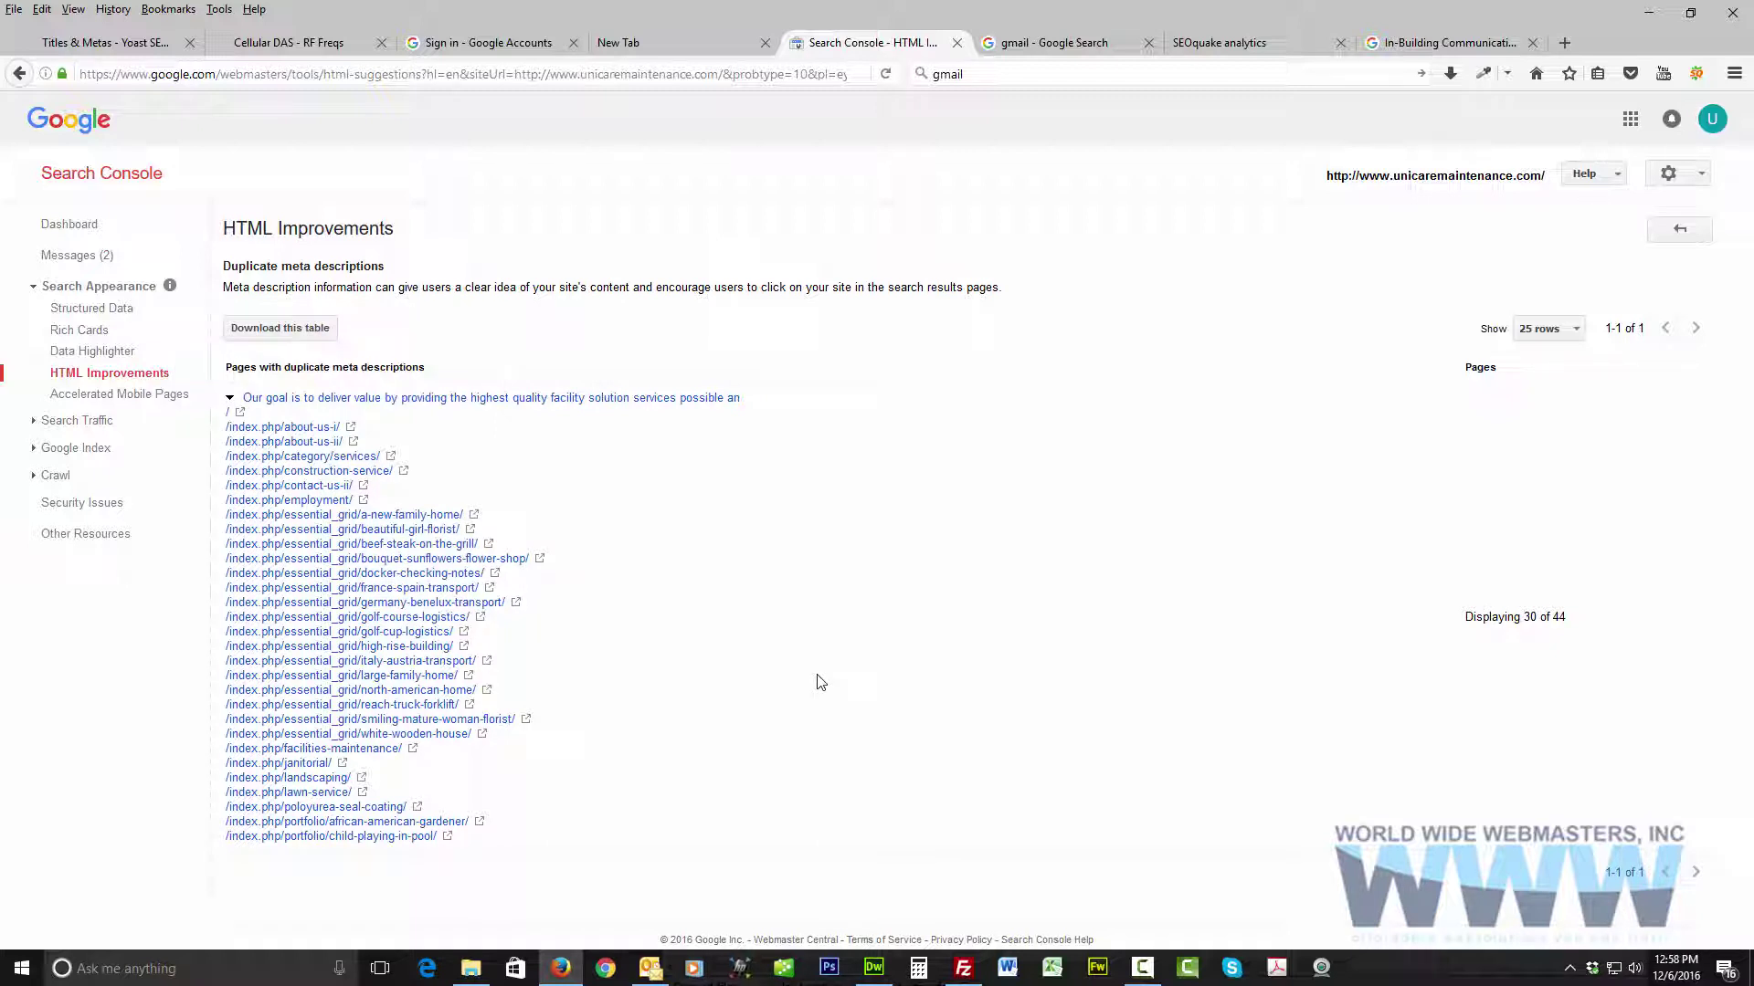
Step: Look through the property's Security Issues, Sitemaps, robots.txt Tester and Fetch as Google pages
click(52, 512)
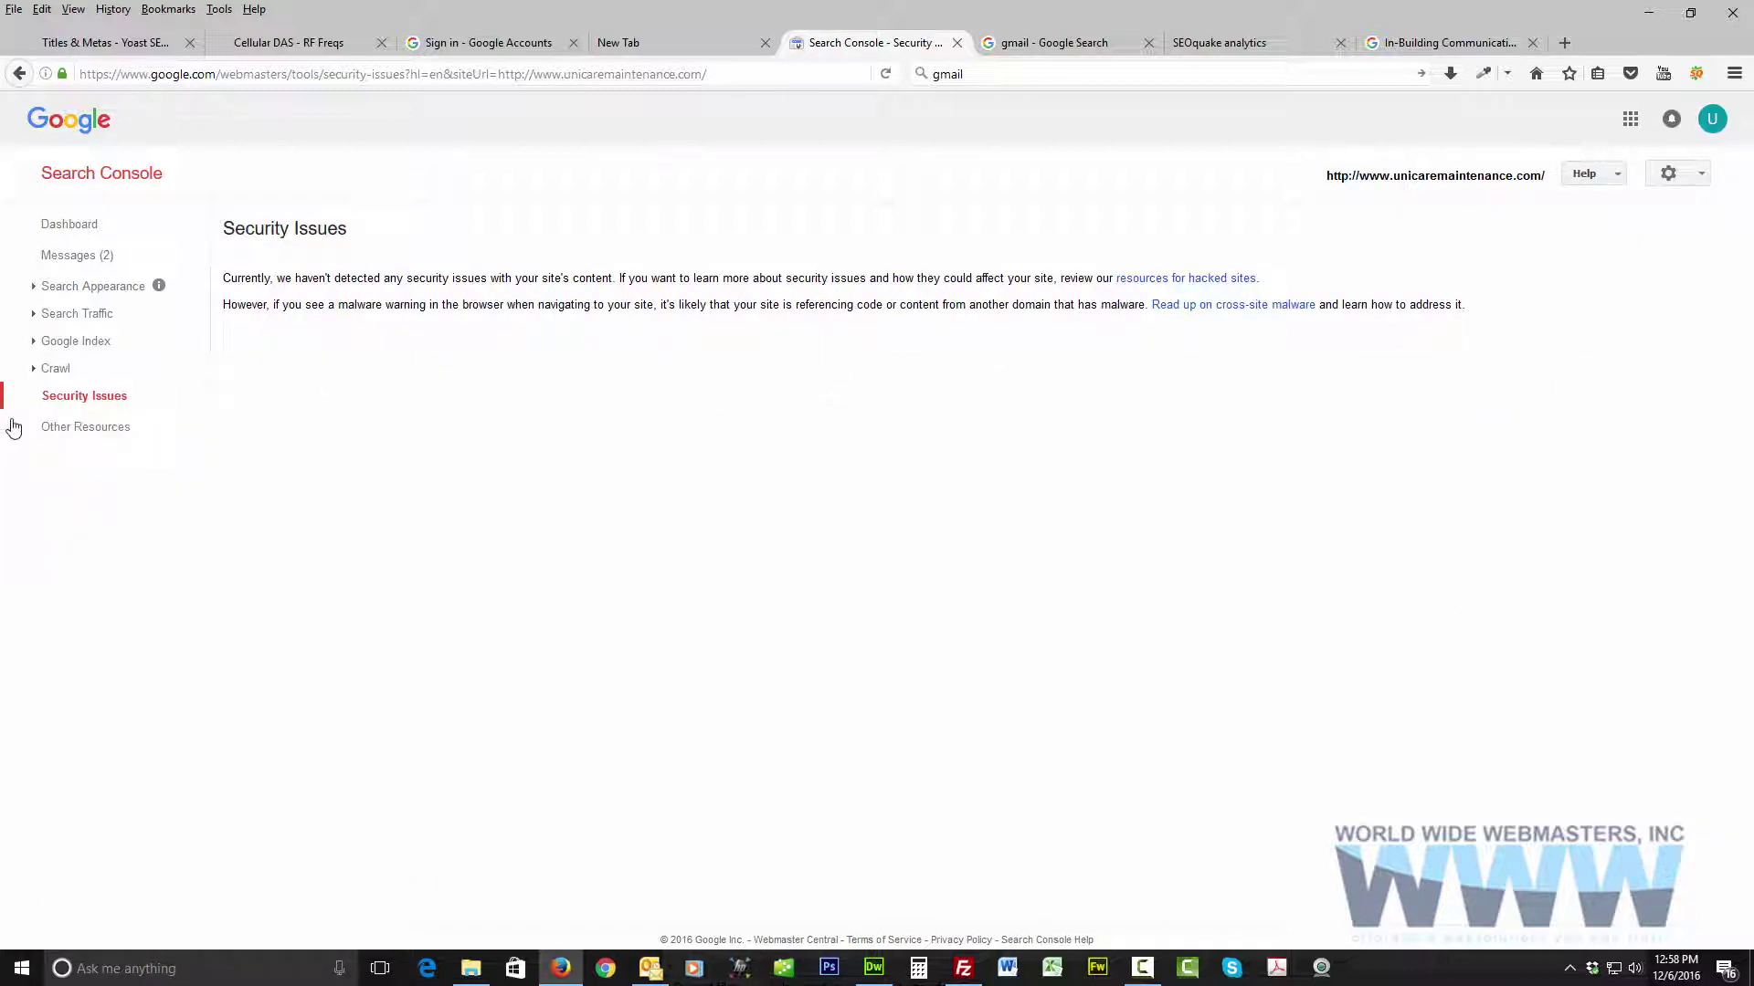
click(42, 369)
click(73, 479)
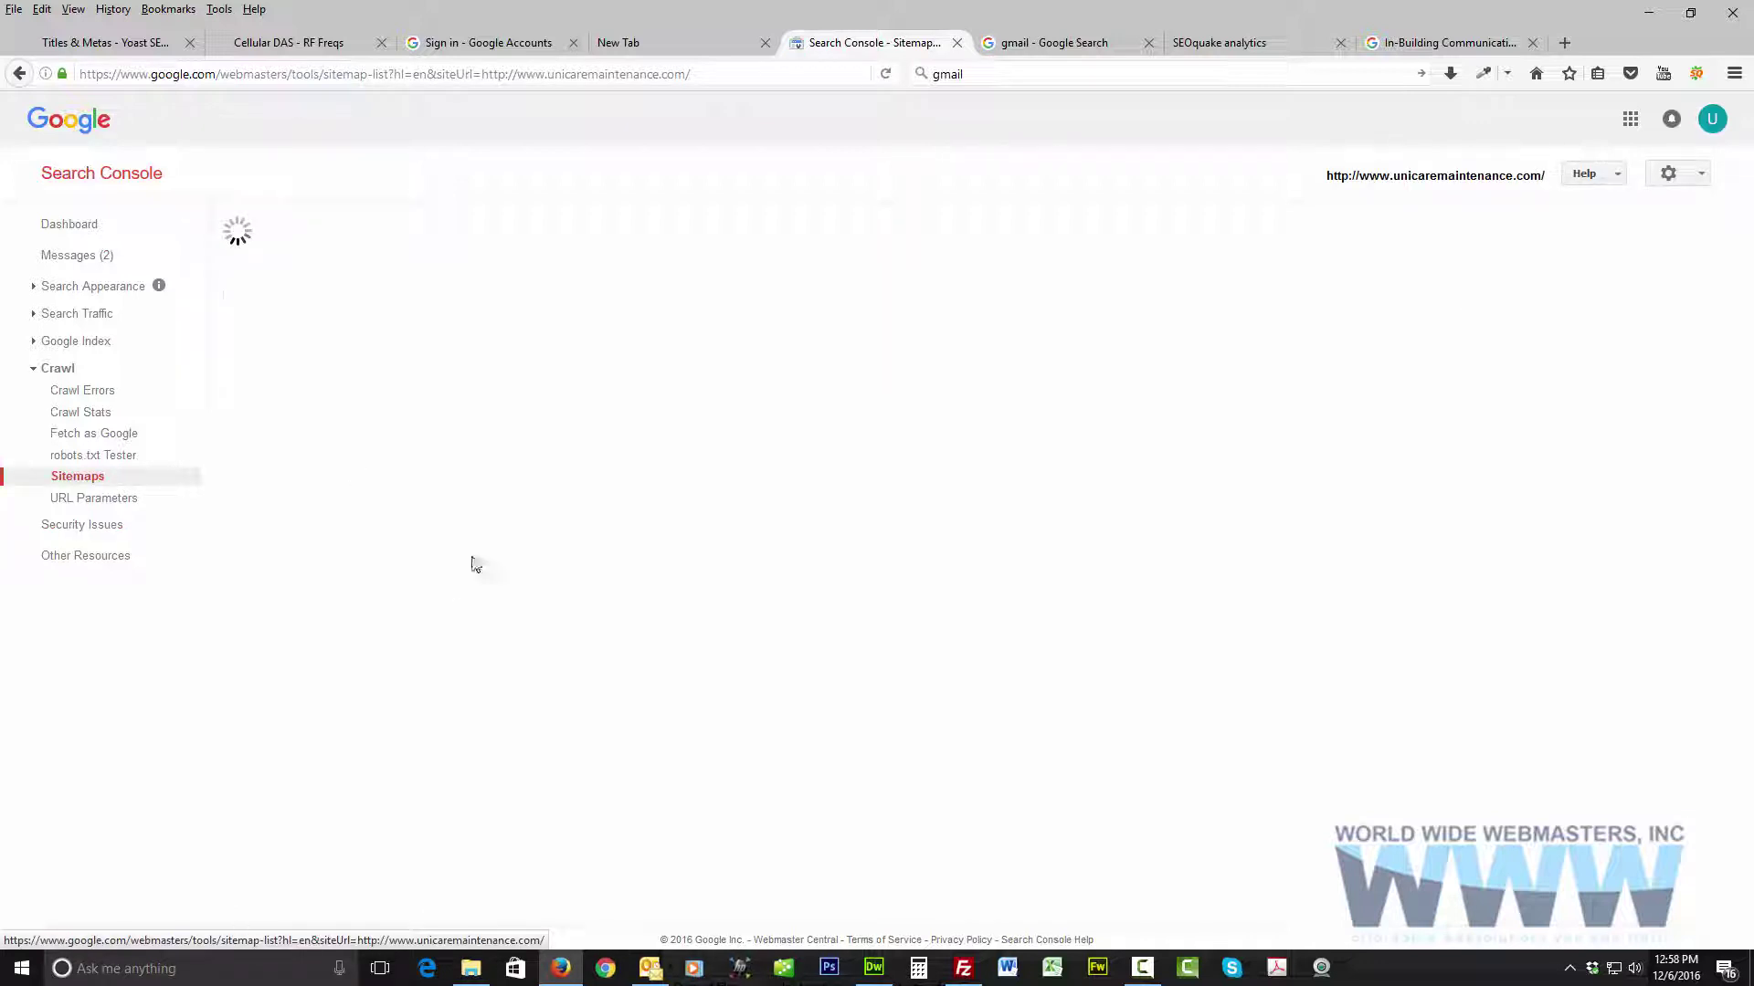
click(94, 457)
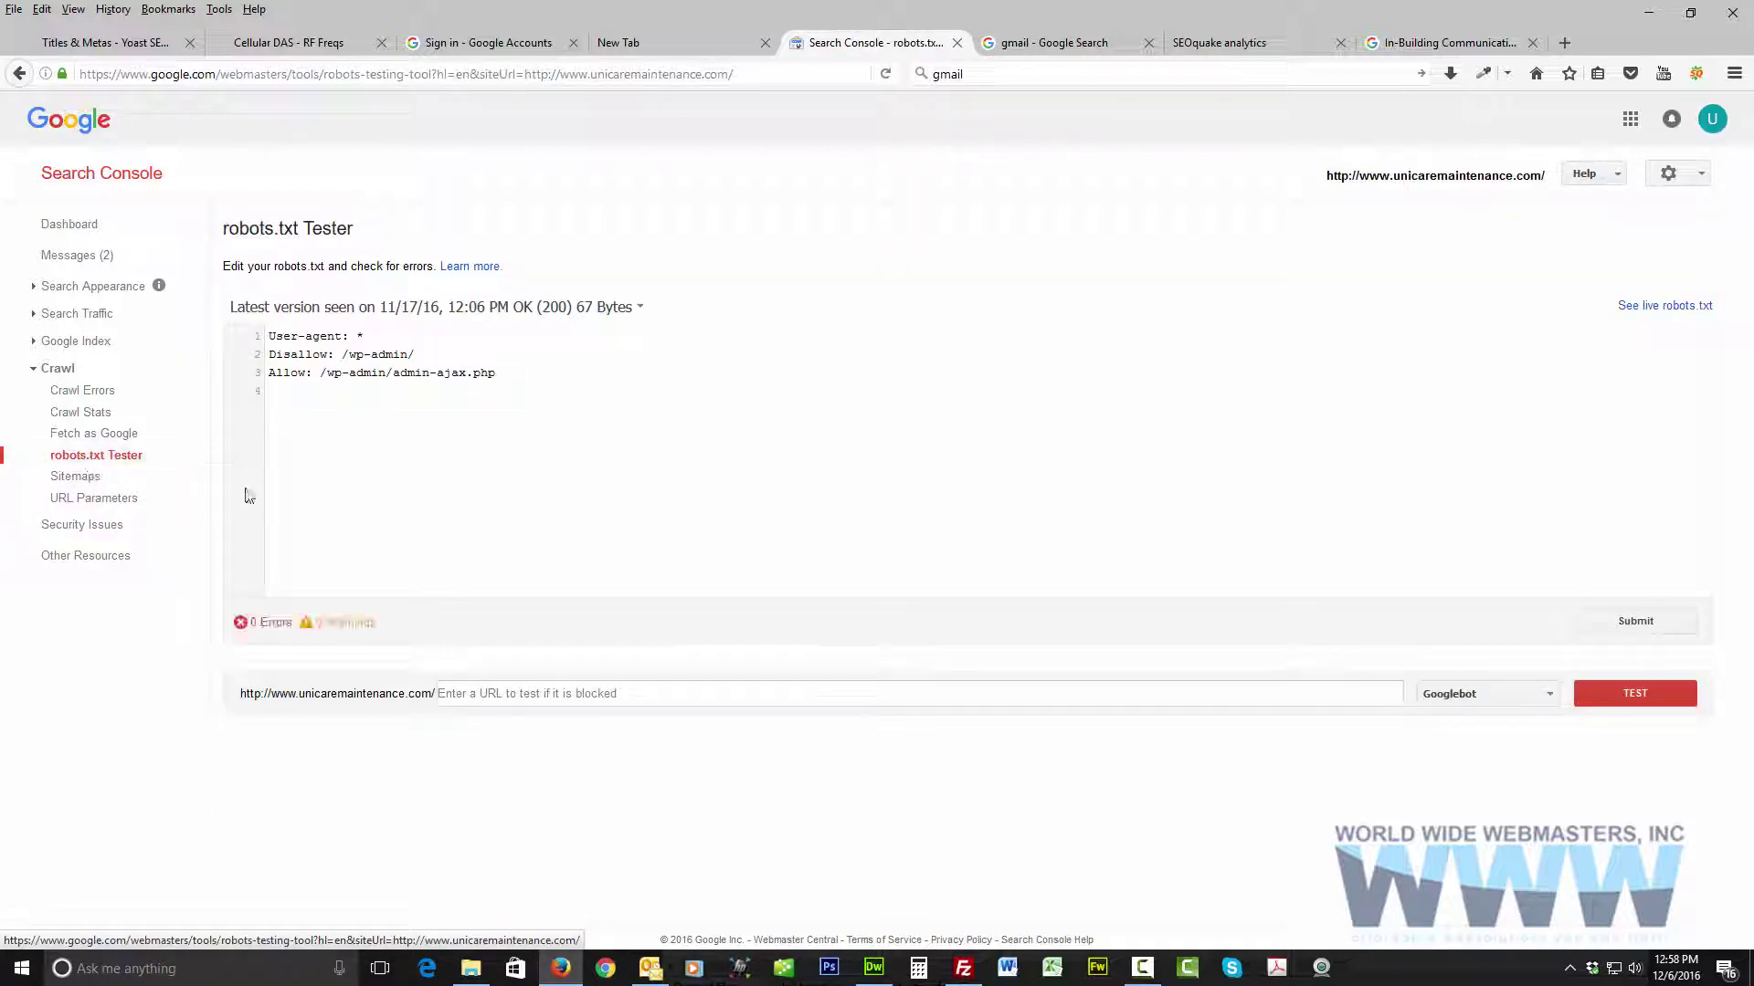
click(73, 435)
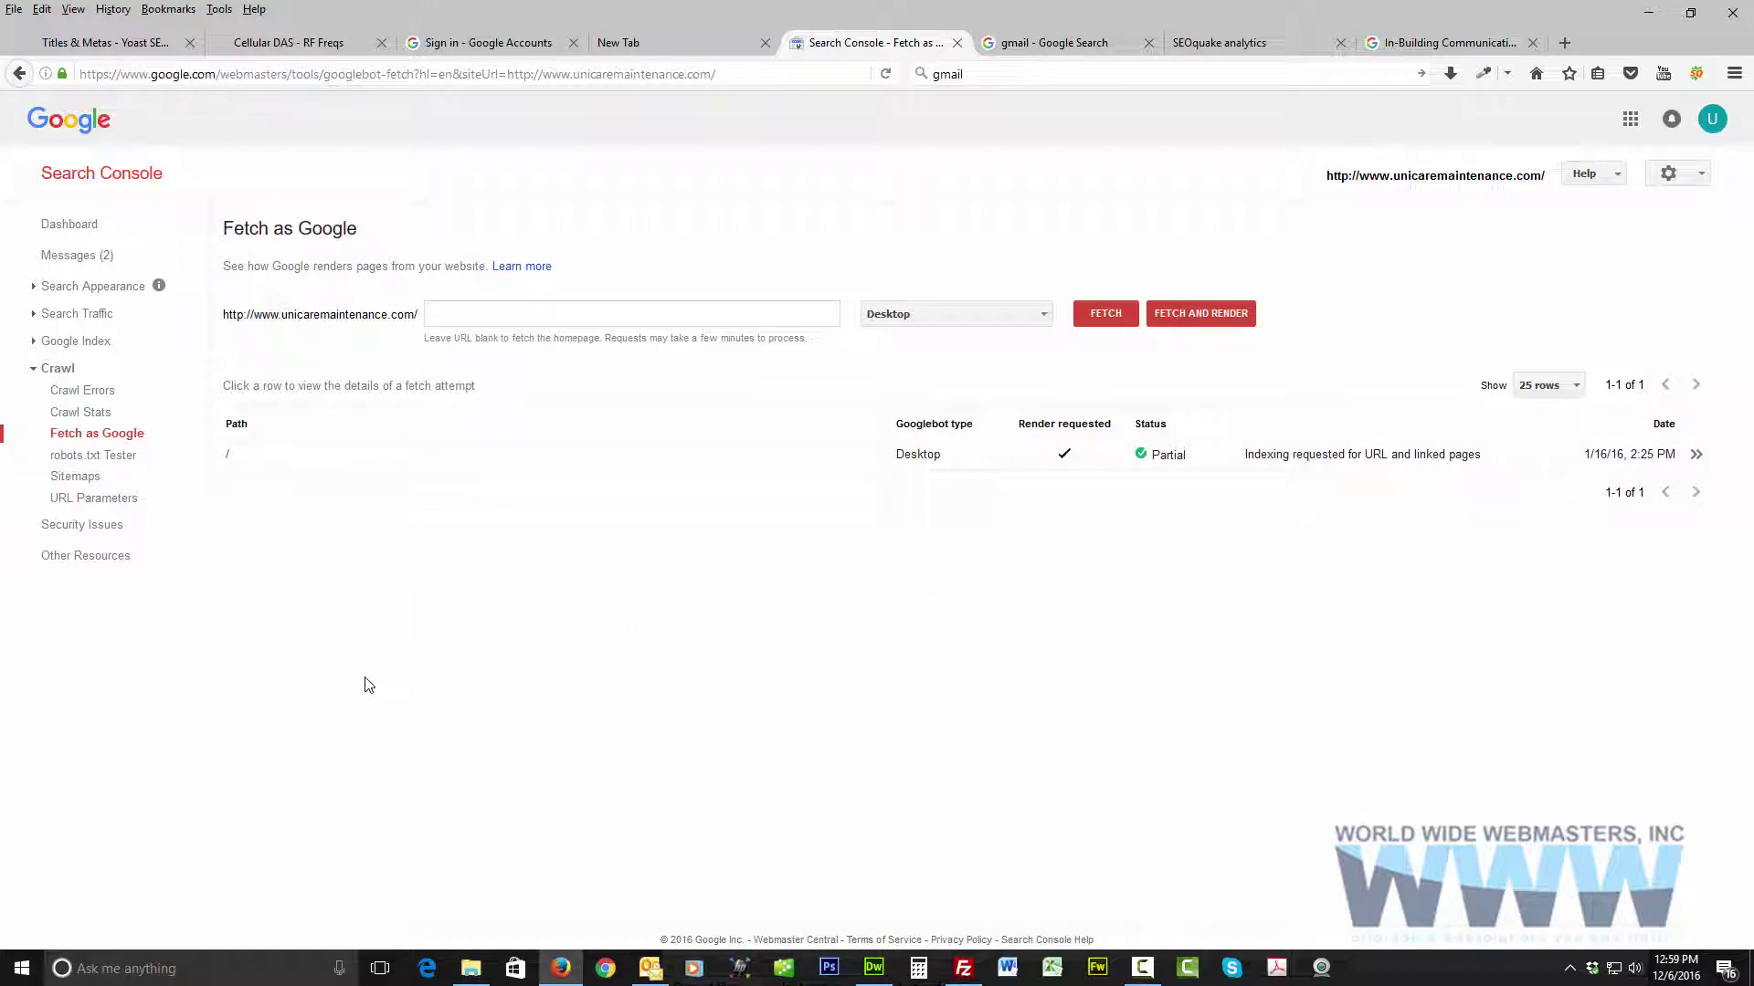
Step: Copy the path expertise/cellular-das/ from the Cellular DAS page's address and return to the Fetch as Google URL field without pasting it
click(470, 314)
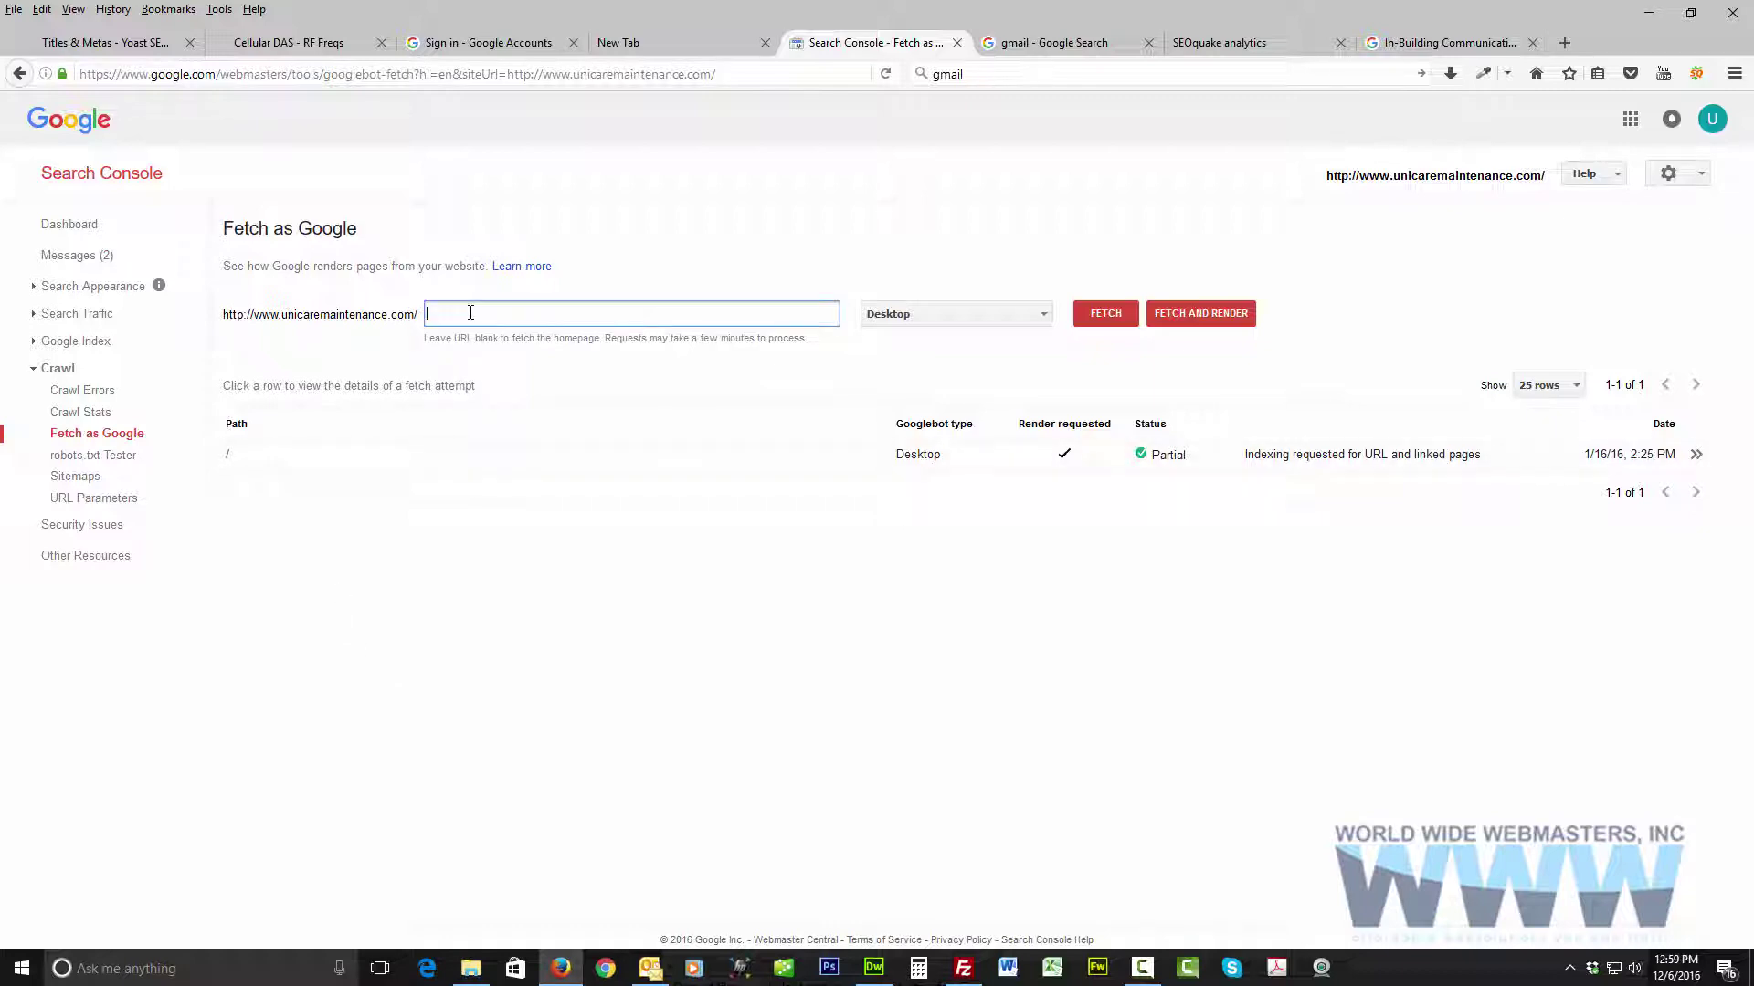
click(311, 43)
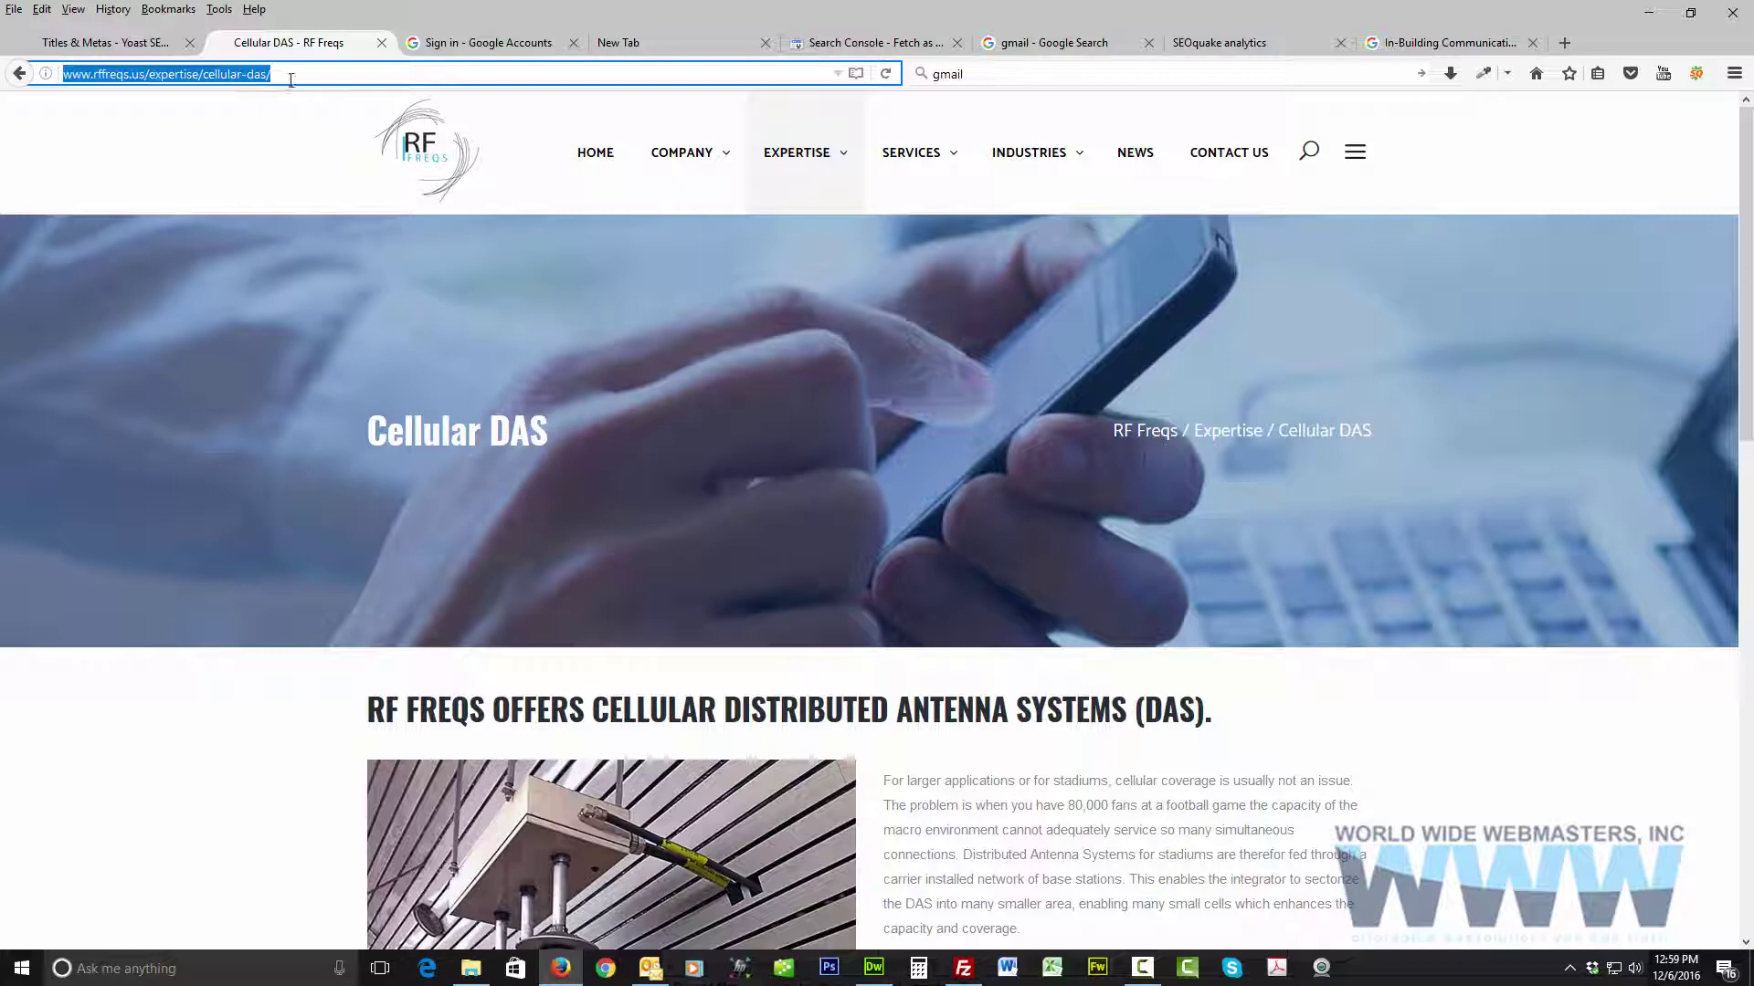
drag(274, 77, 156, 76)
right_click(157, 77)
click(233, 135)
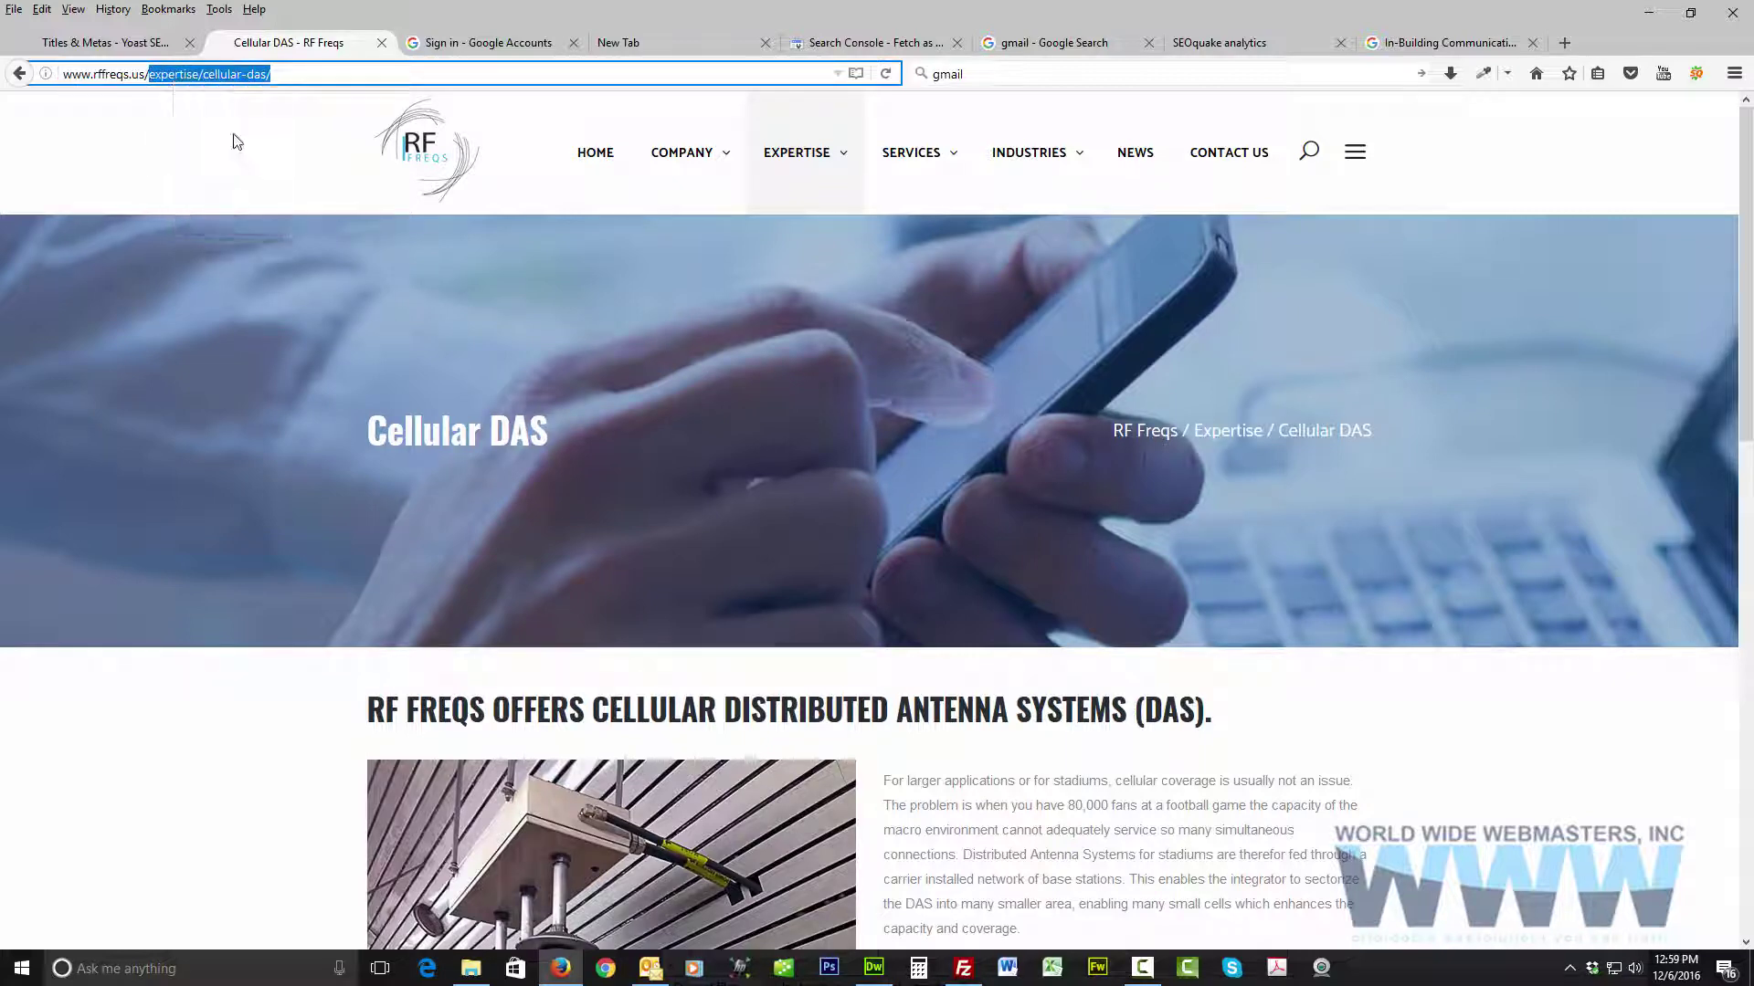
click(1063, 45)
click(1429, 44)
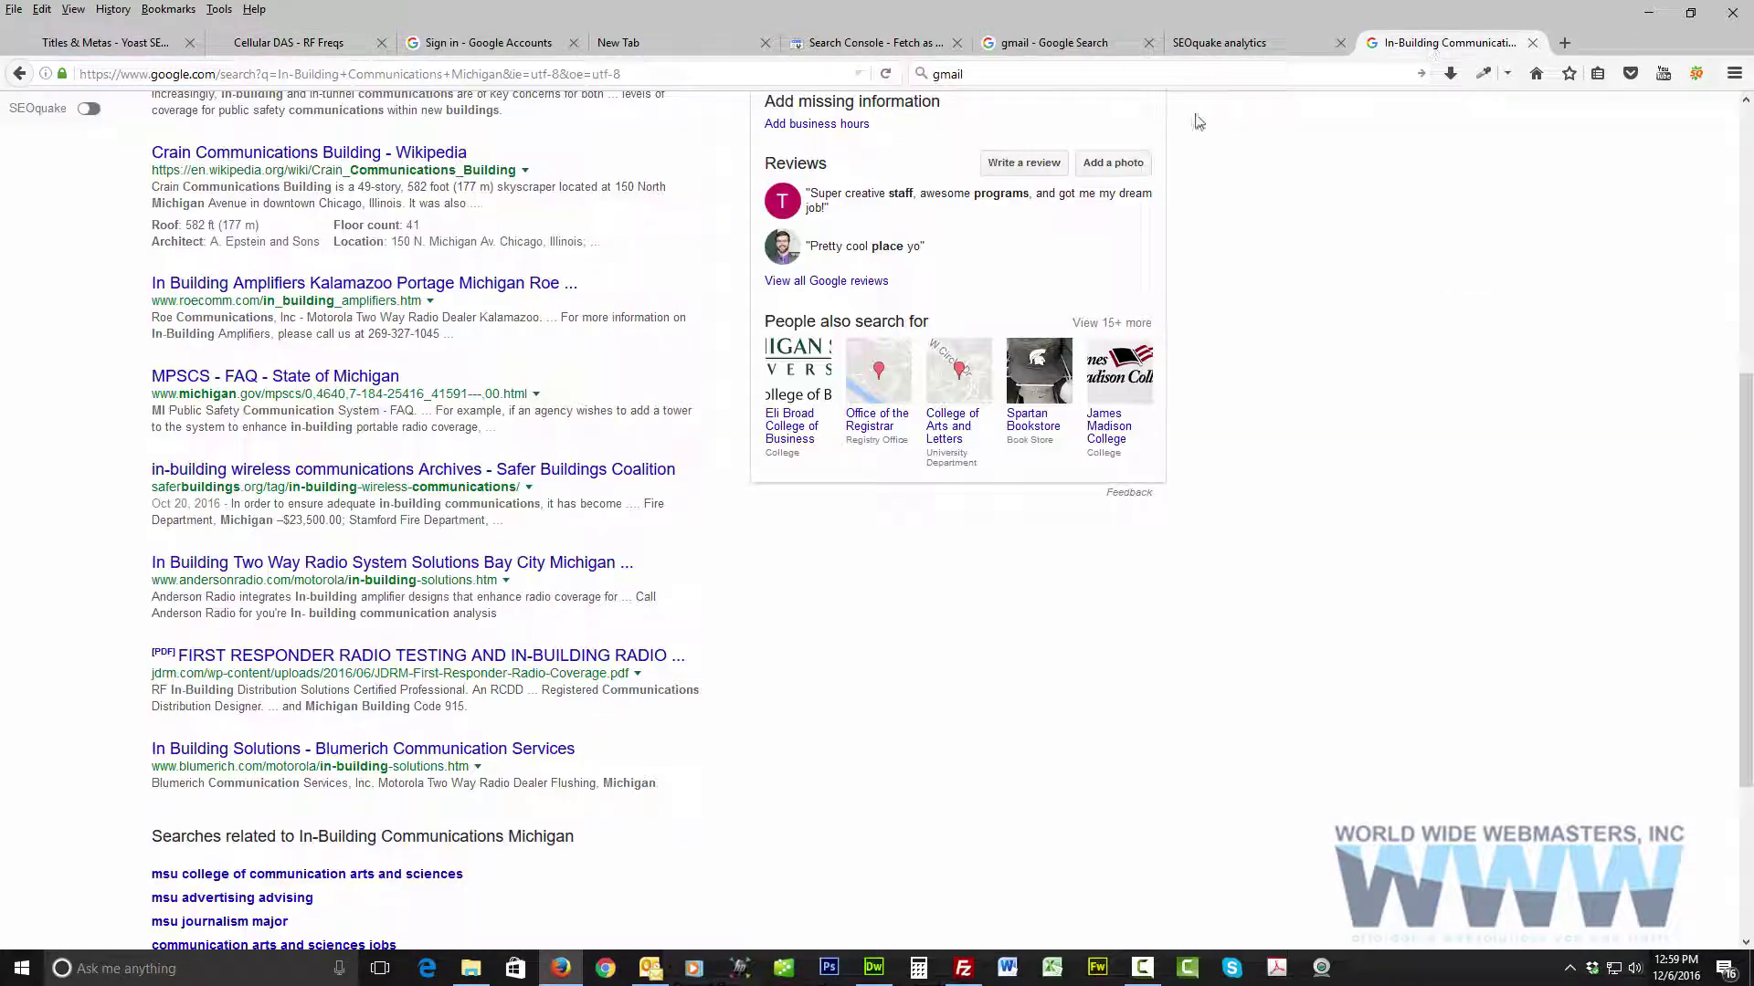
click(875, 43)
click(563, 321)
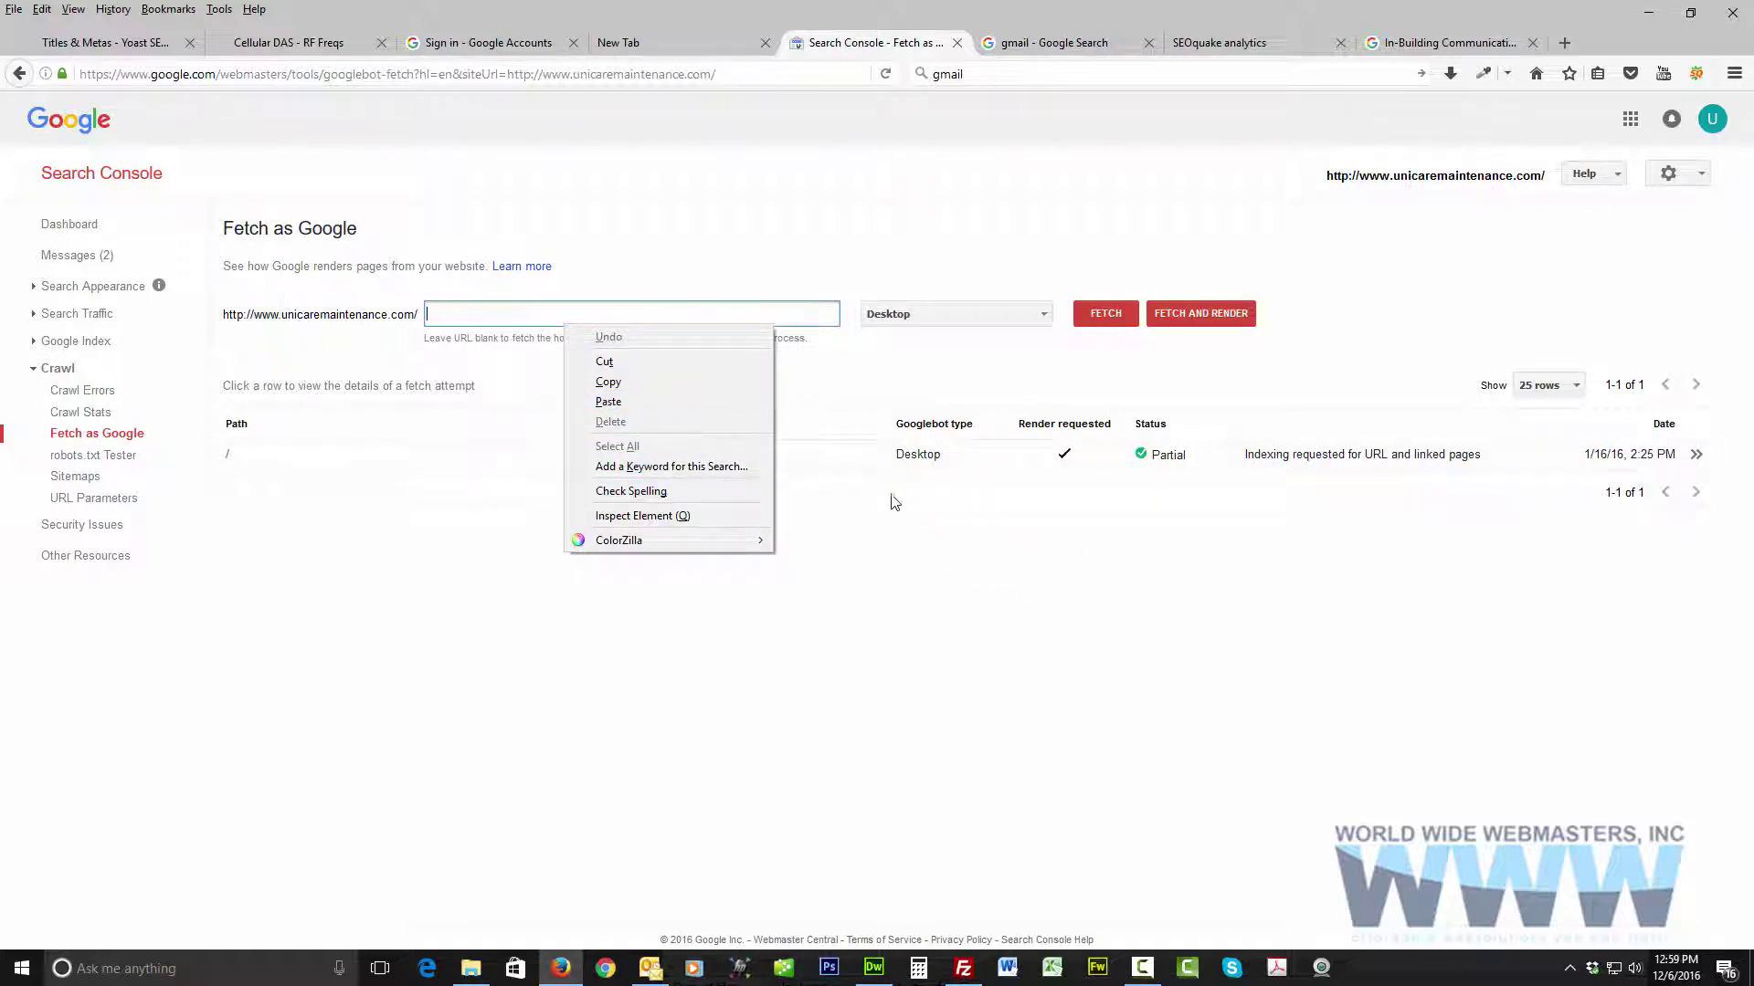
click(768, 620)
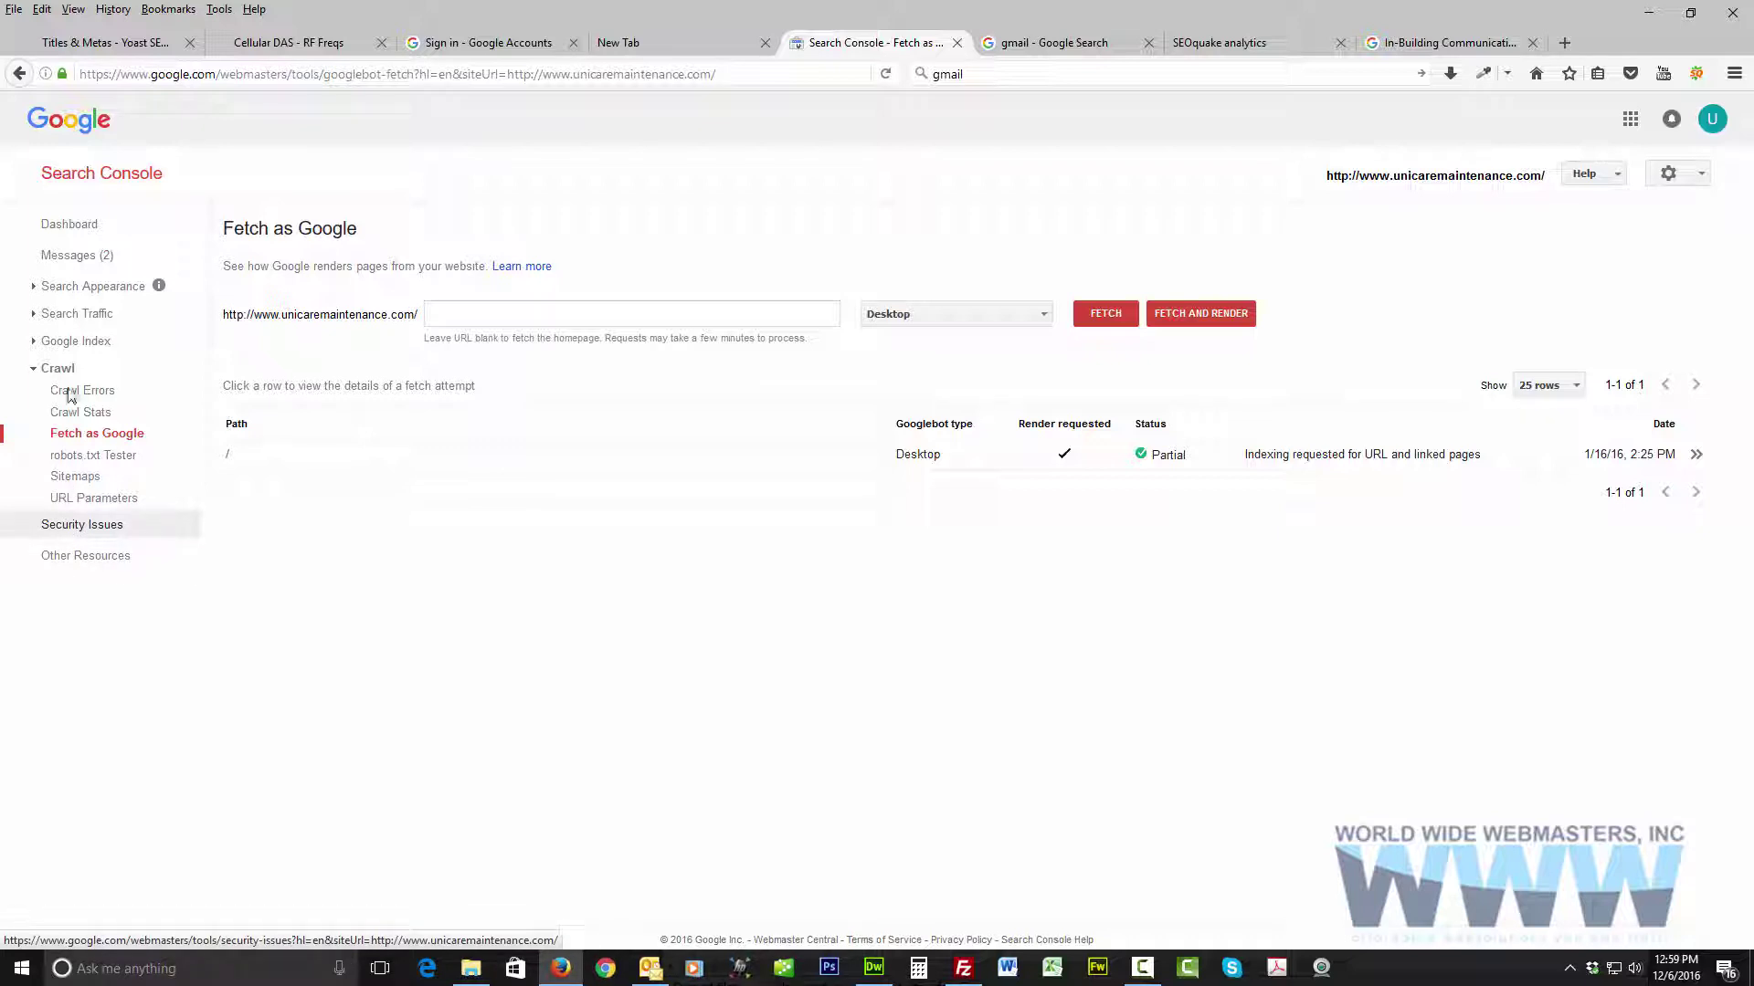
Step: Search the web for "google anaylytics" and open the Google Analytics Solutions site from the results
click(1270, 73)
text(go)
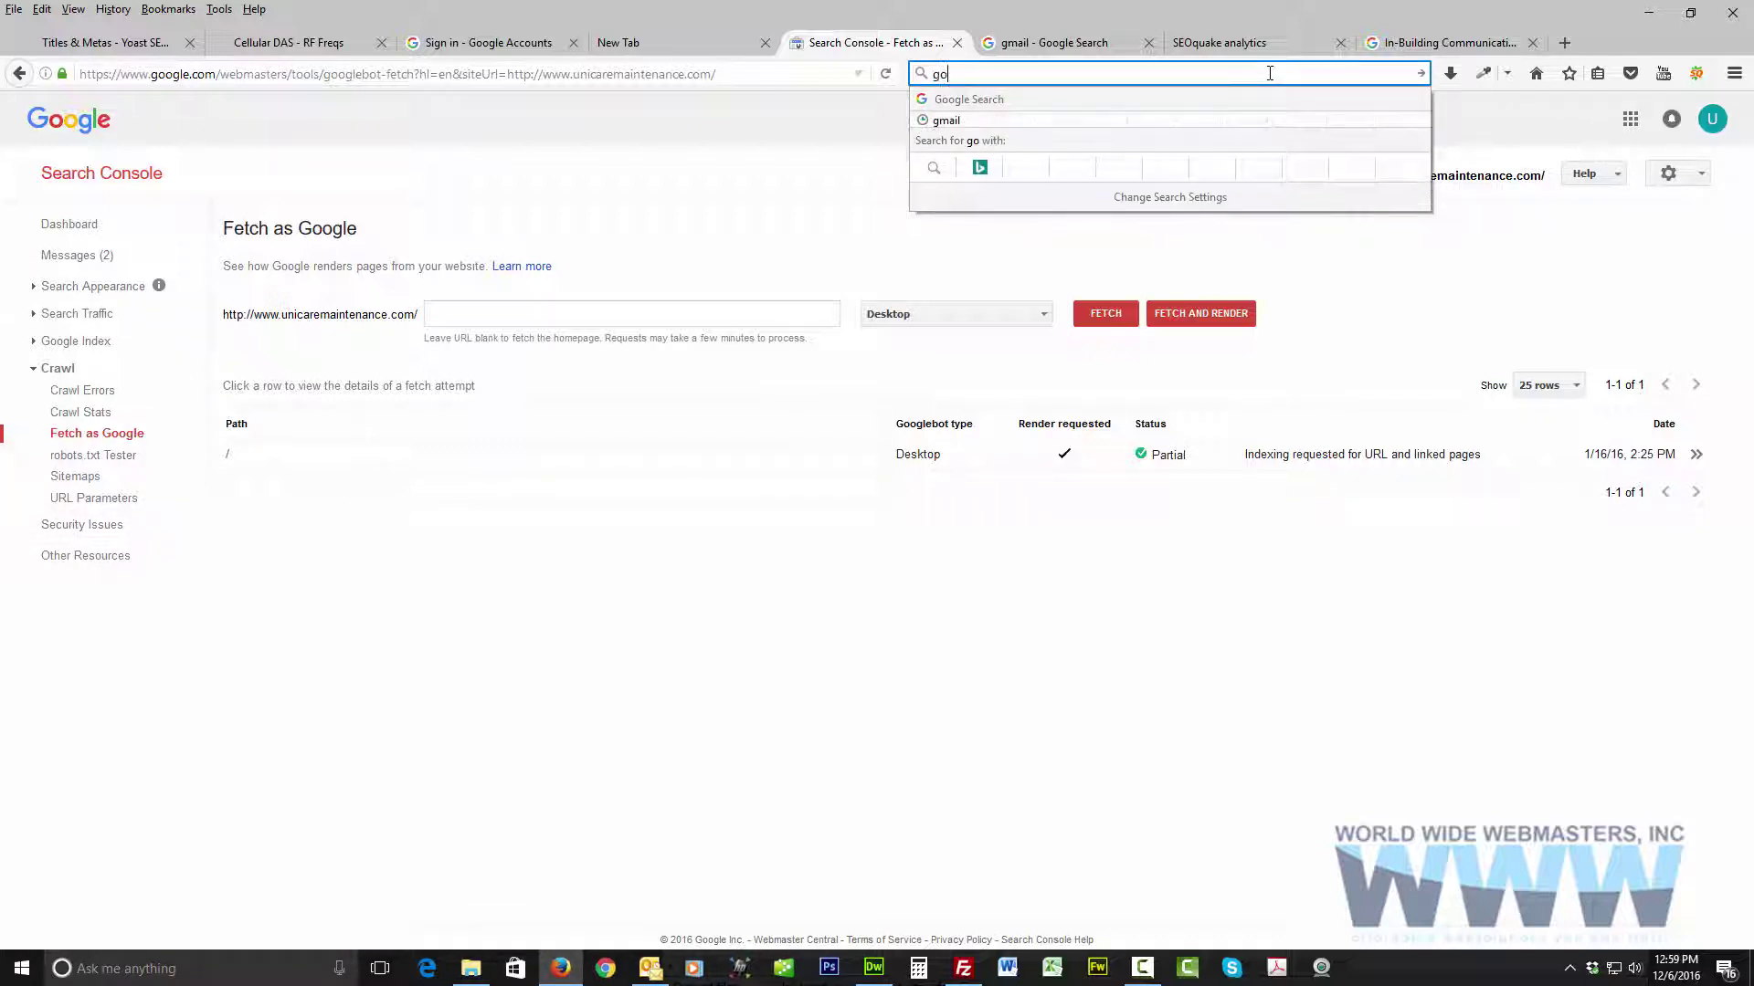
text(ogle webmaster)
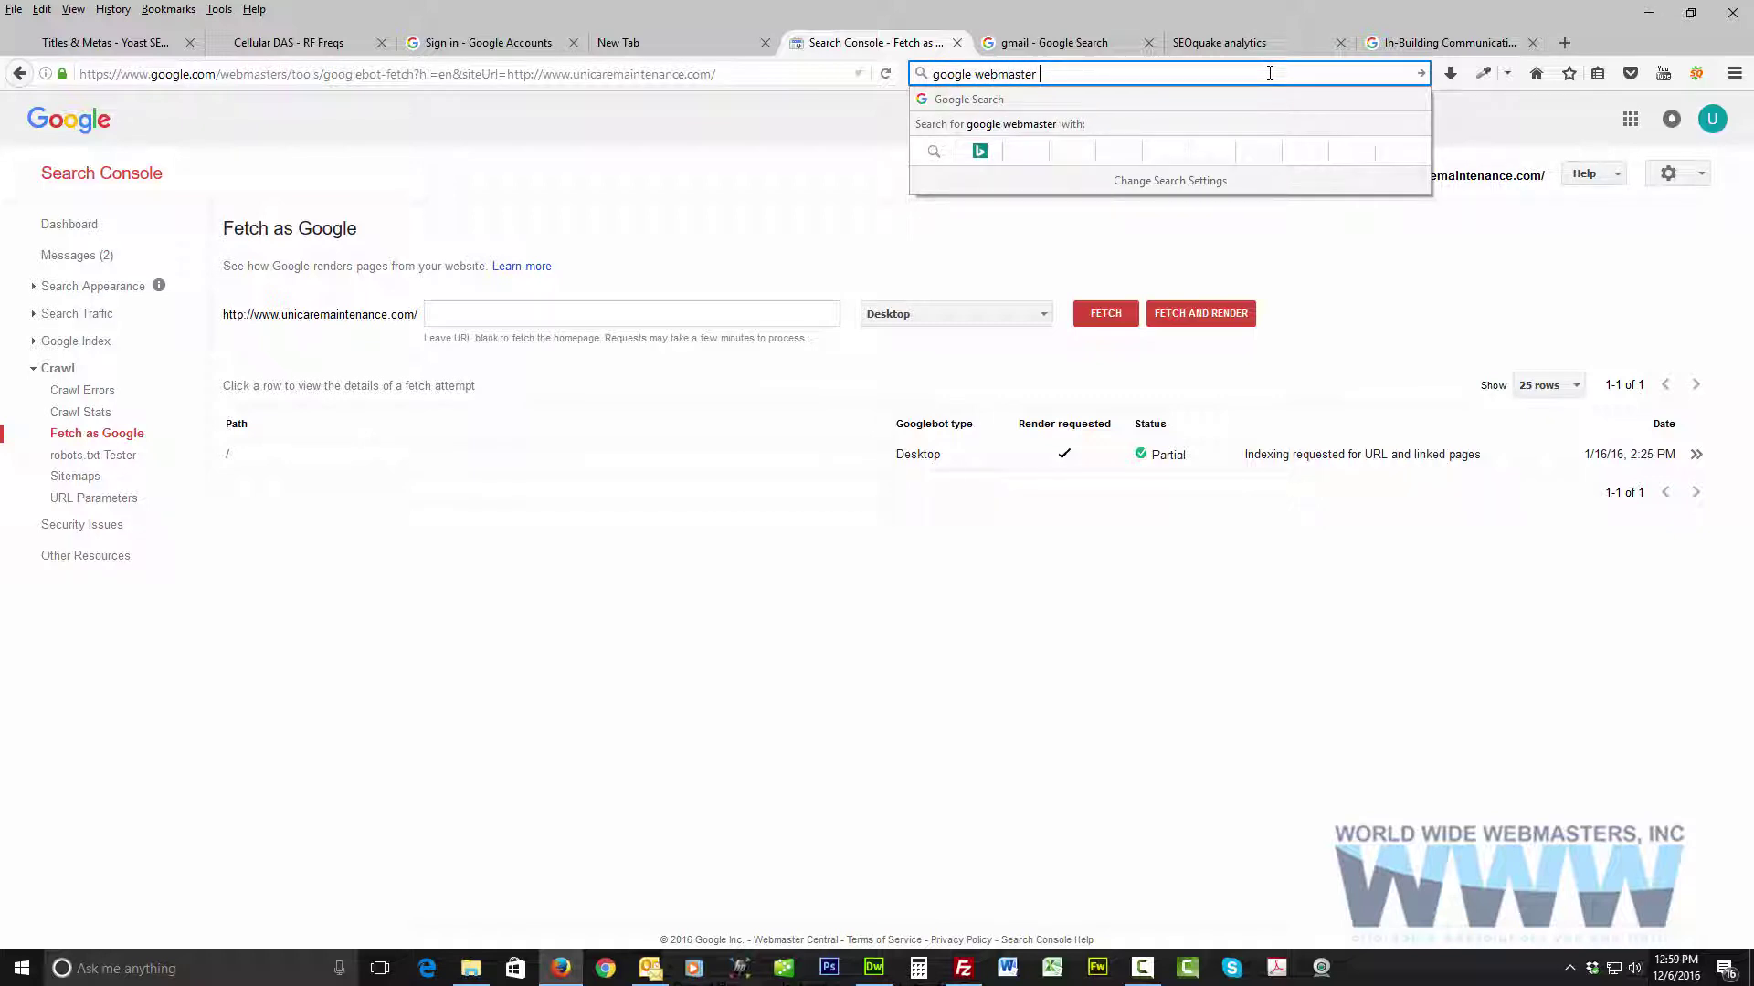
key(BackSpace)
key(BackSpace)
key(BackSpace)
key(BackSpace)
key(BackSpace)
key(BackSpace)
key(BackSpace)
key(BackSpace)
key(BackSpace)
text(anaylytics)
key(Return)
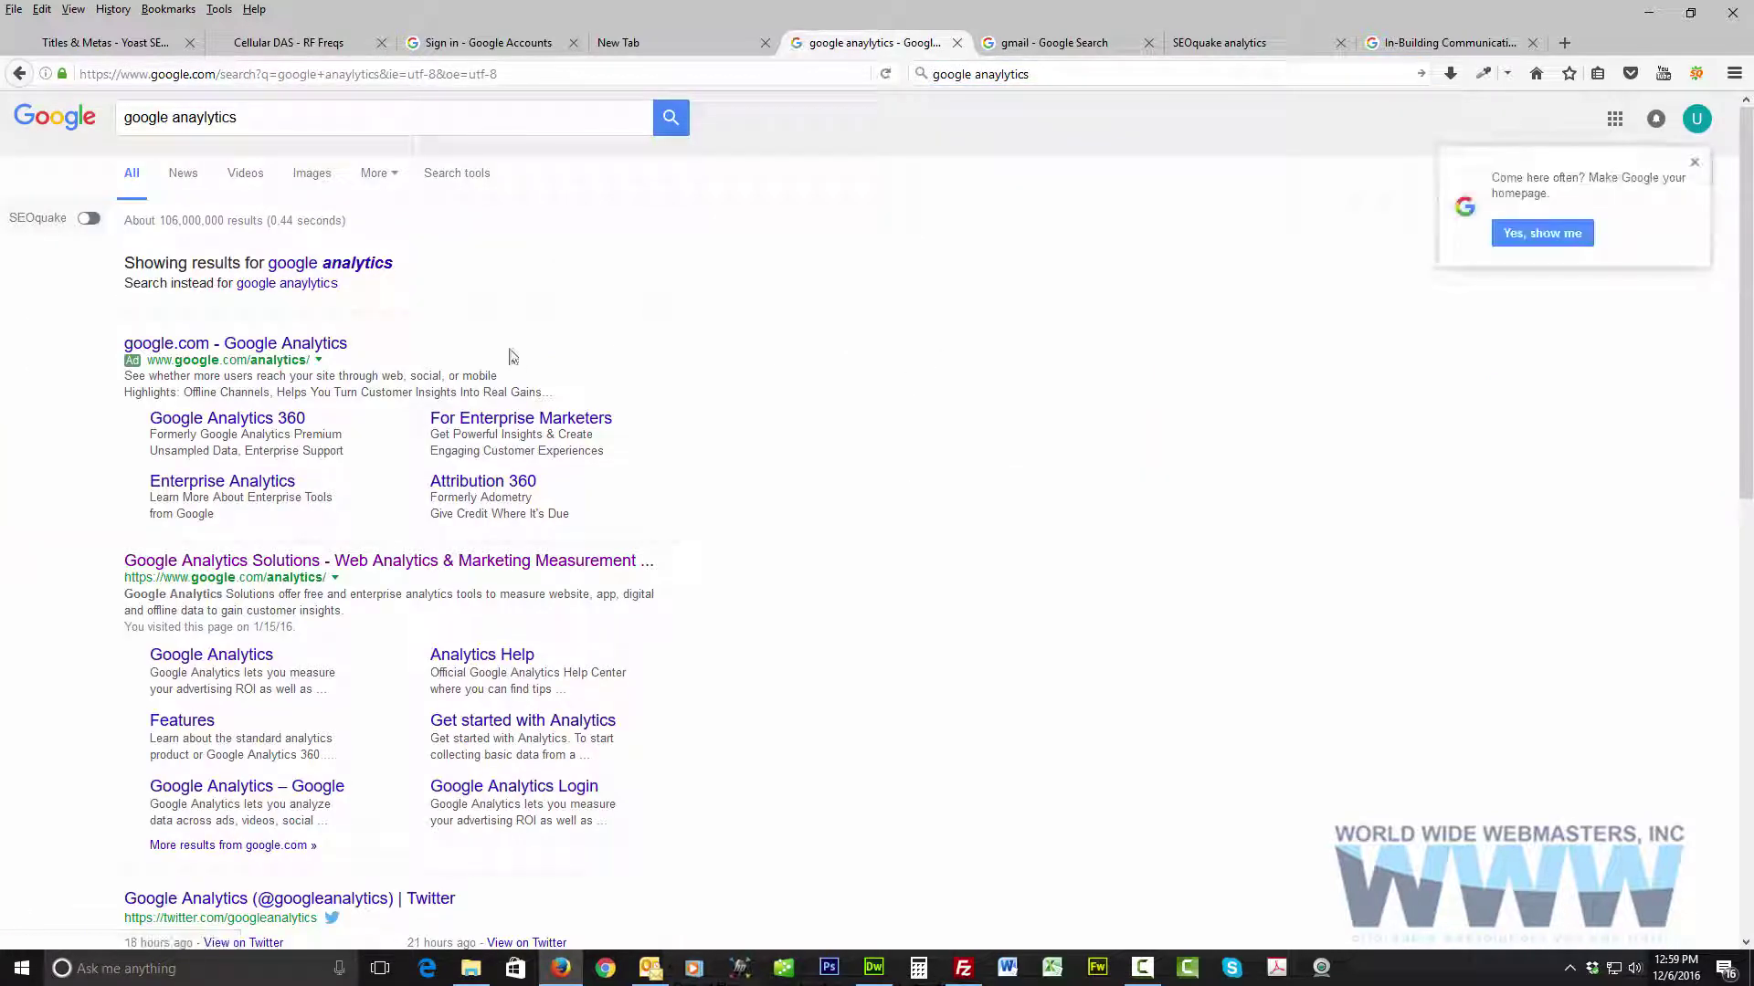
click(315, 560)
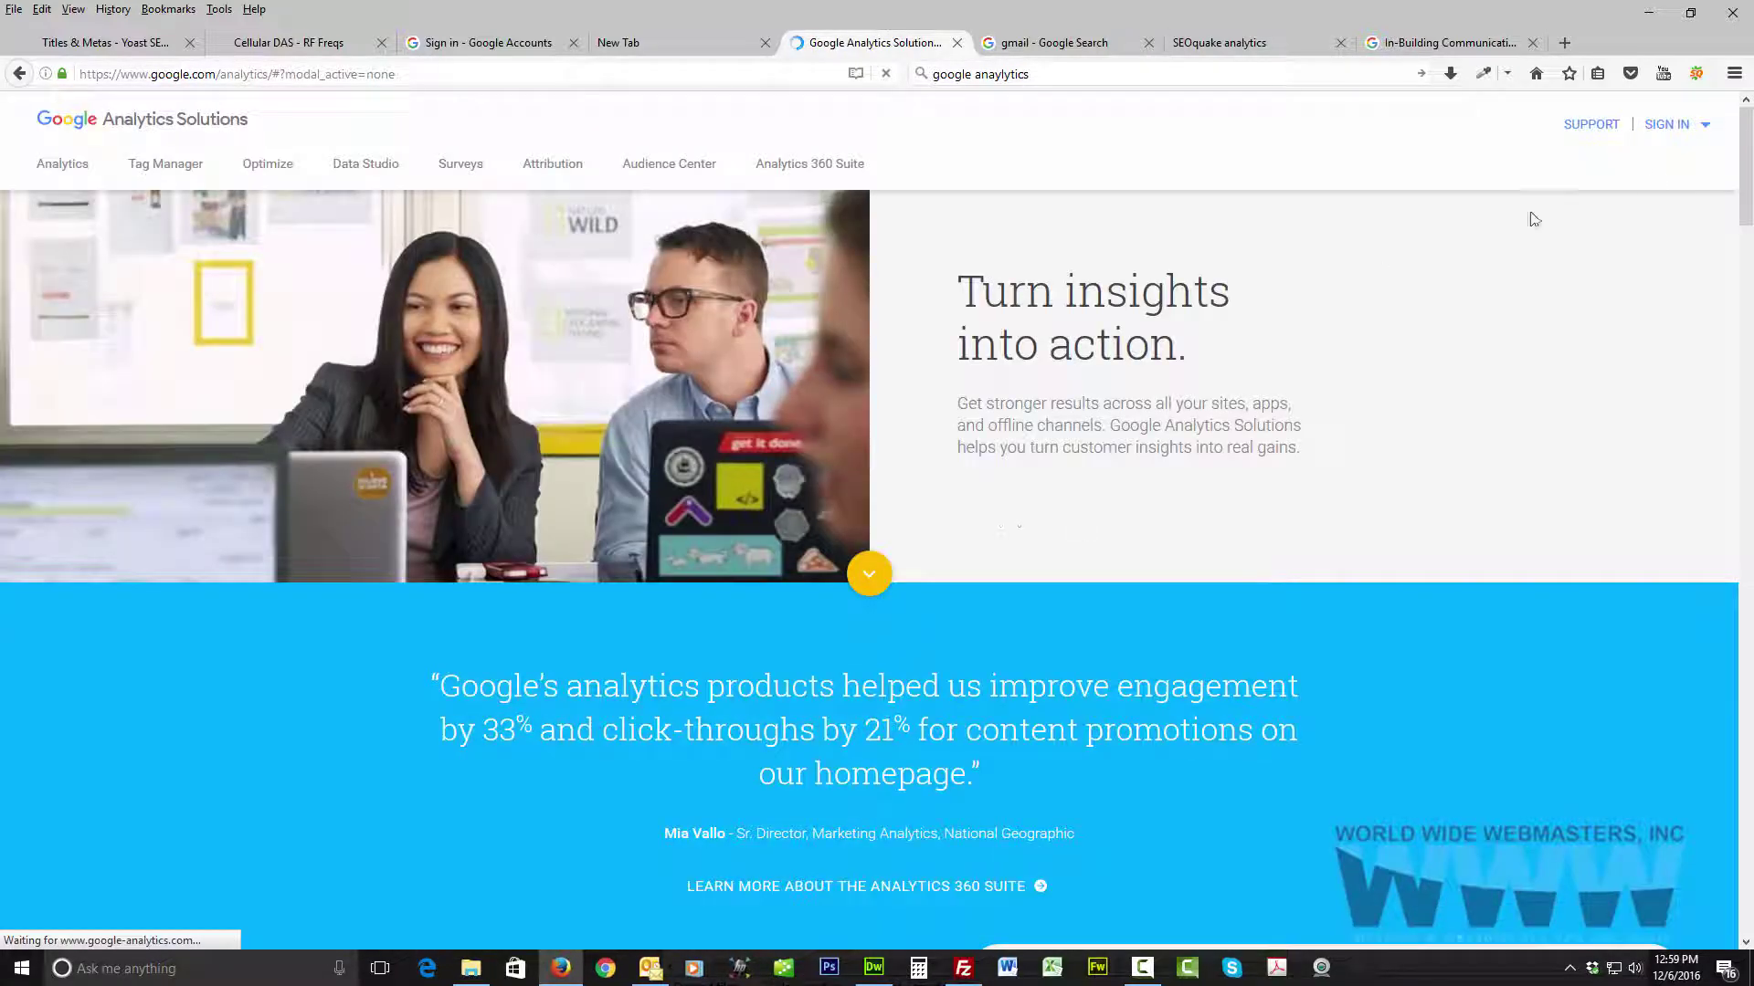
Step: Sign in to Analytics, look through the Audience Overview report and expand the Behavior reports
click(1658, 126)
click(1527, 129)
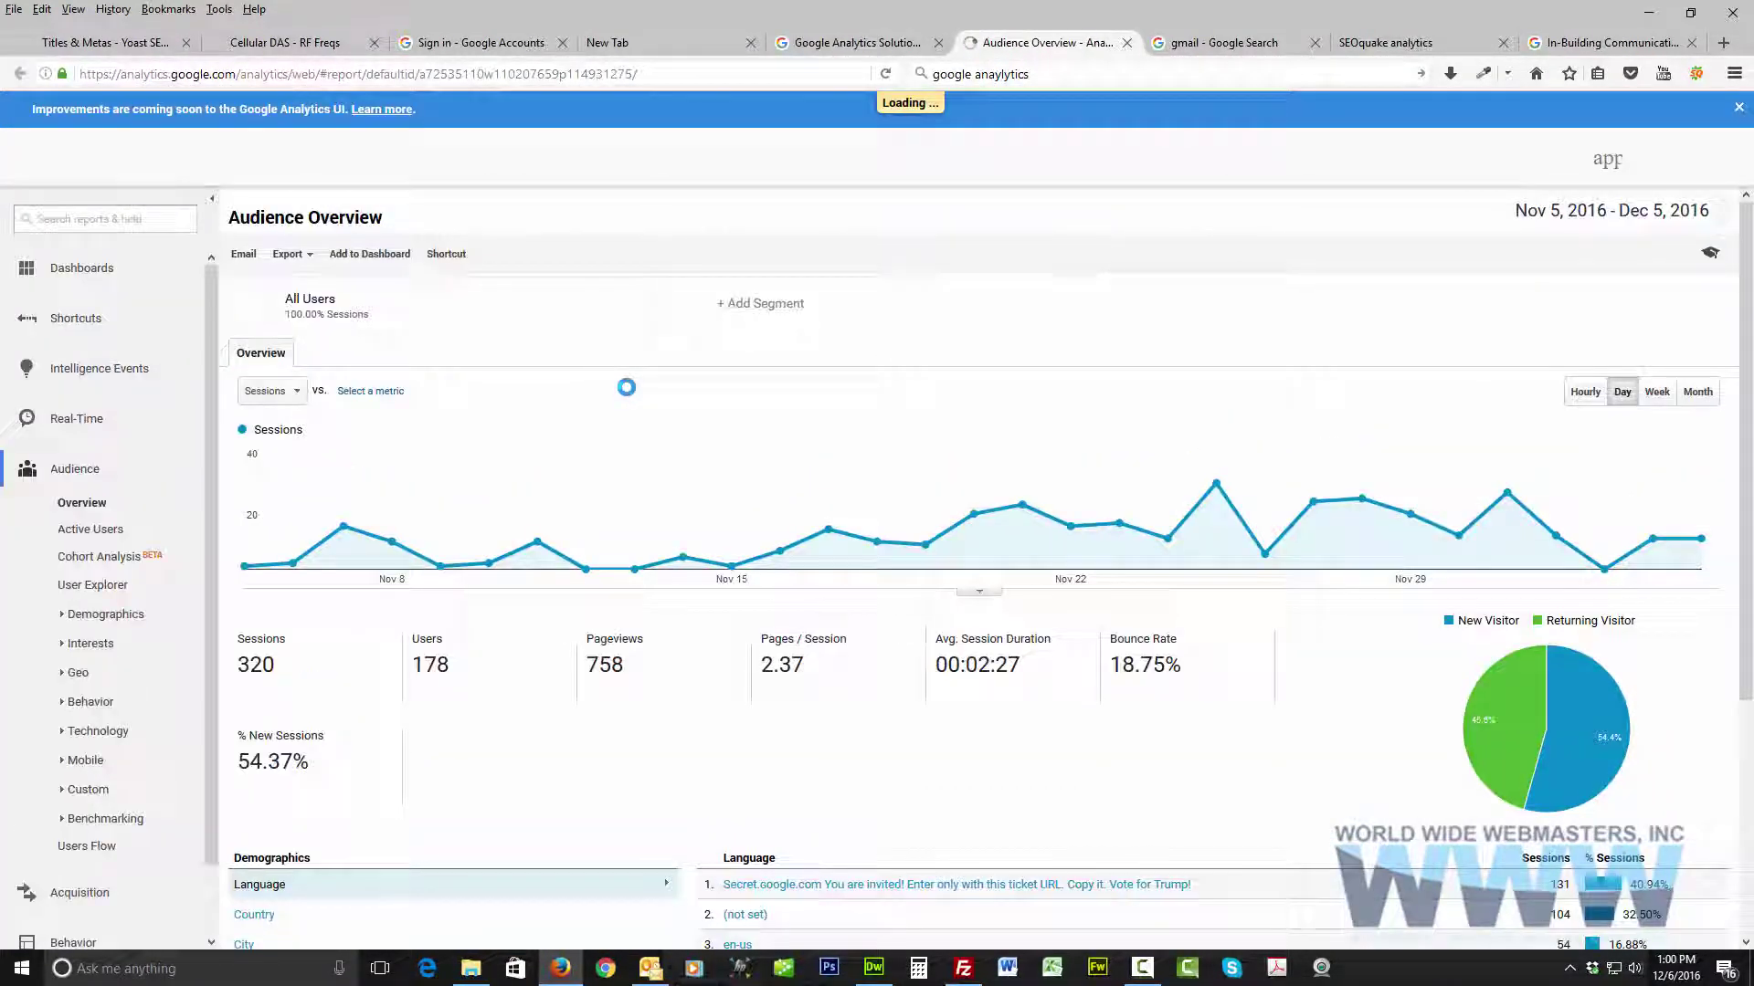
scroll(347, 650, down, 3)
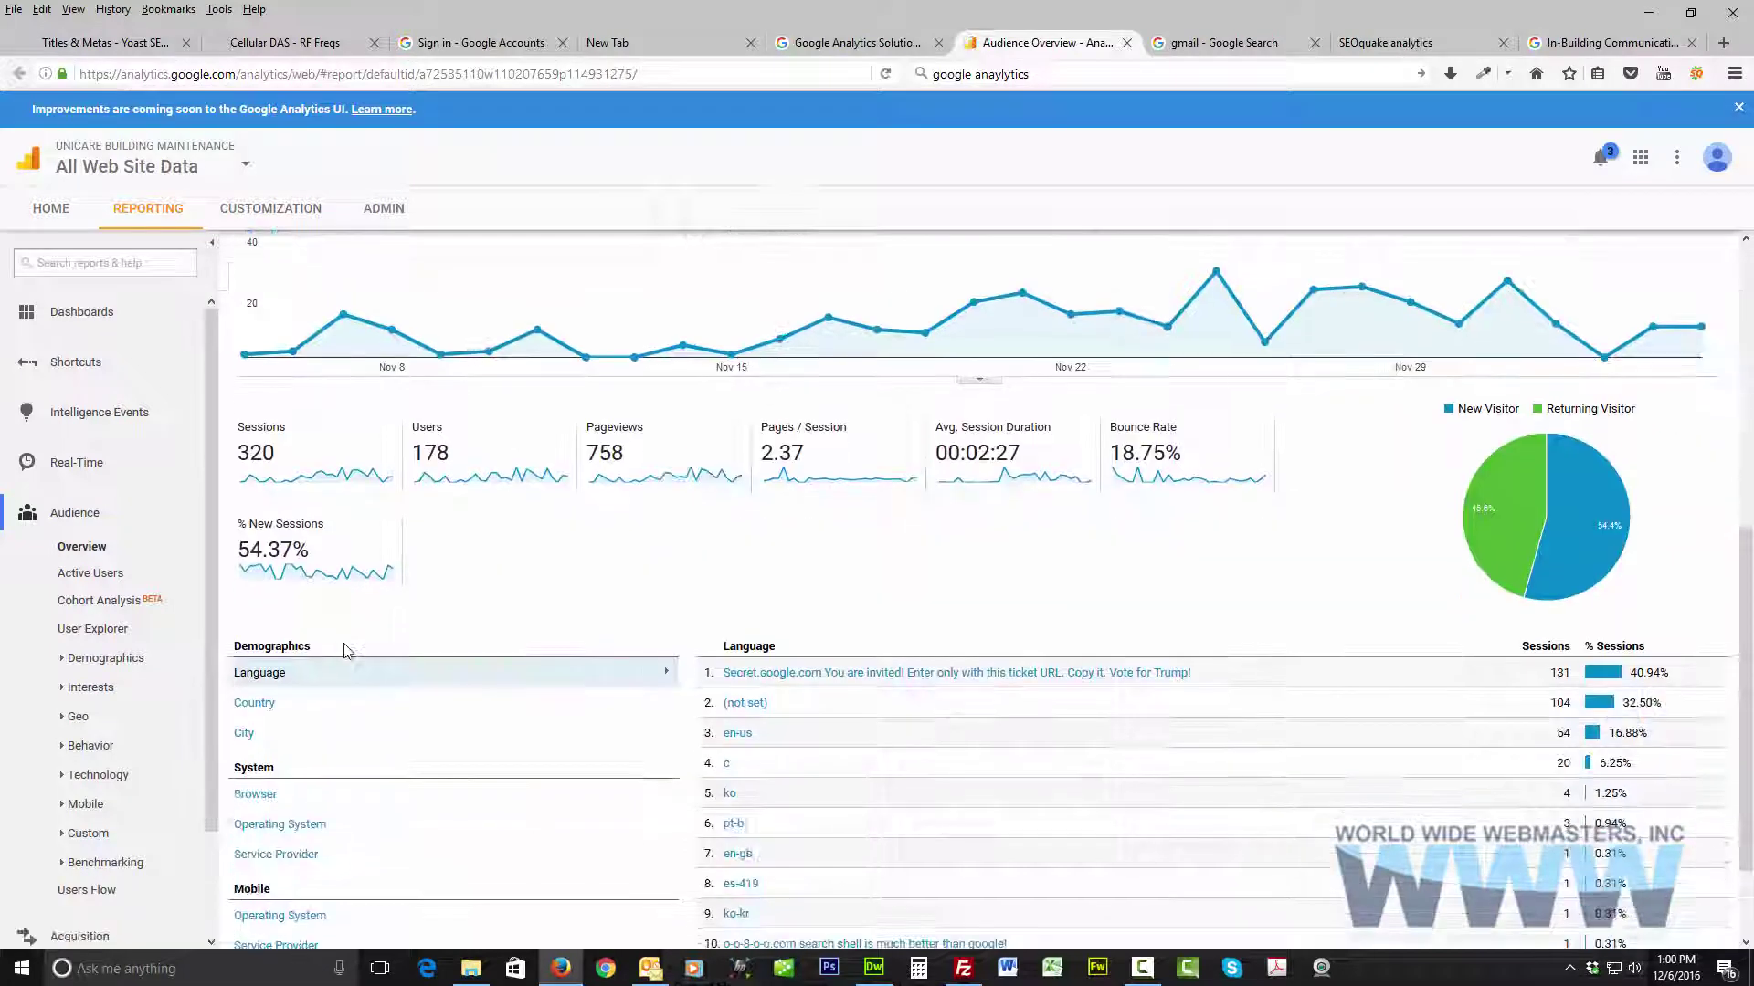
scroll(140, 561, down, 2)
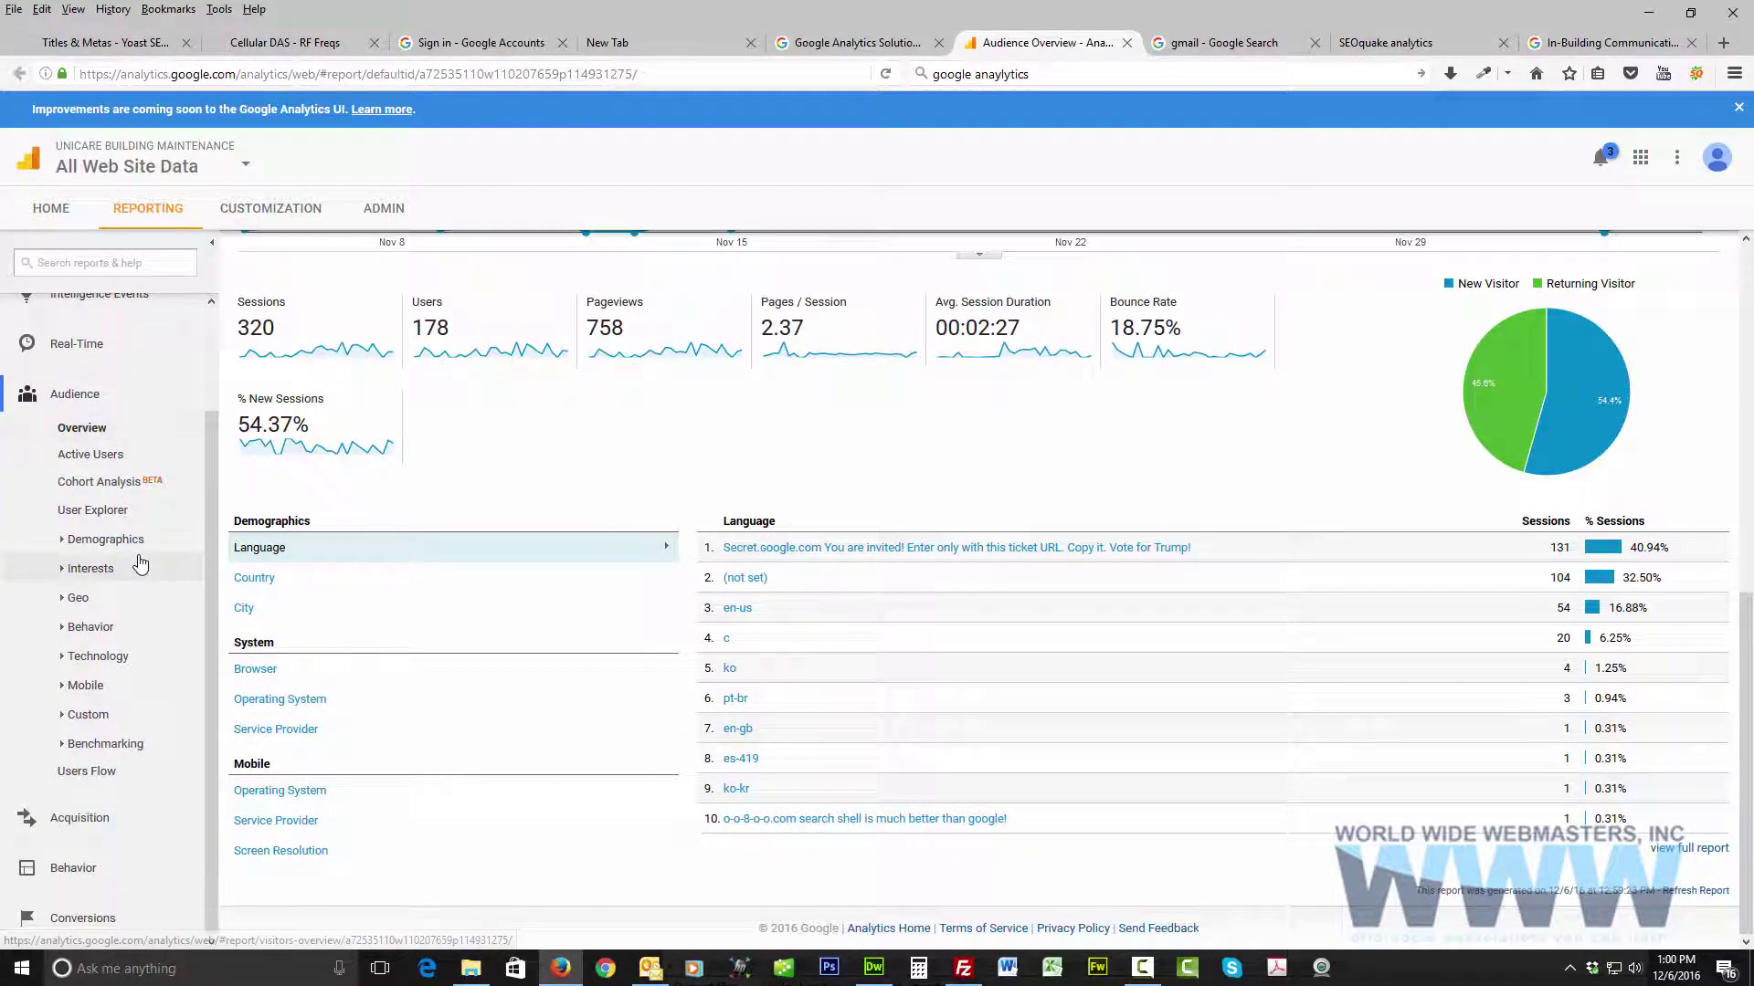
click(58, 875)
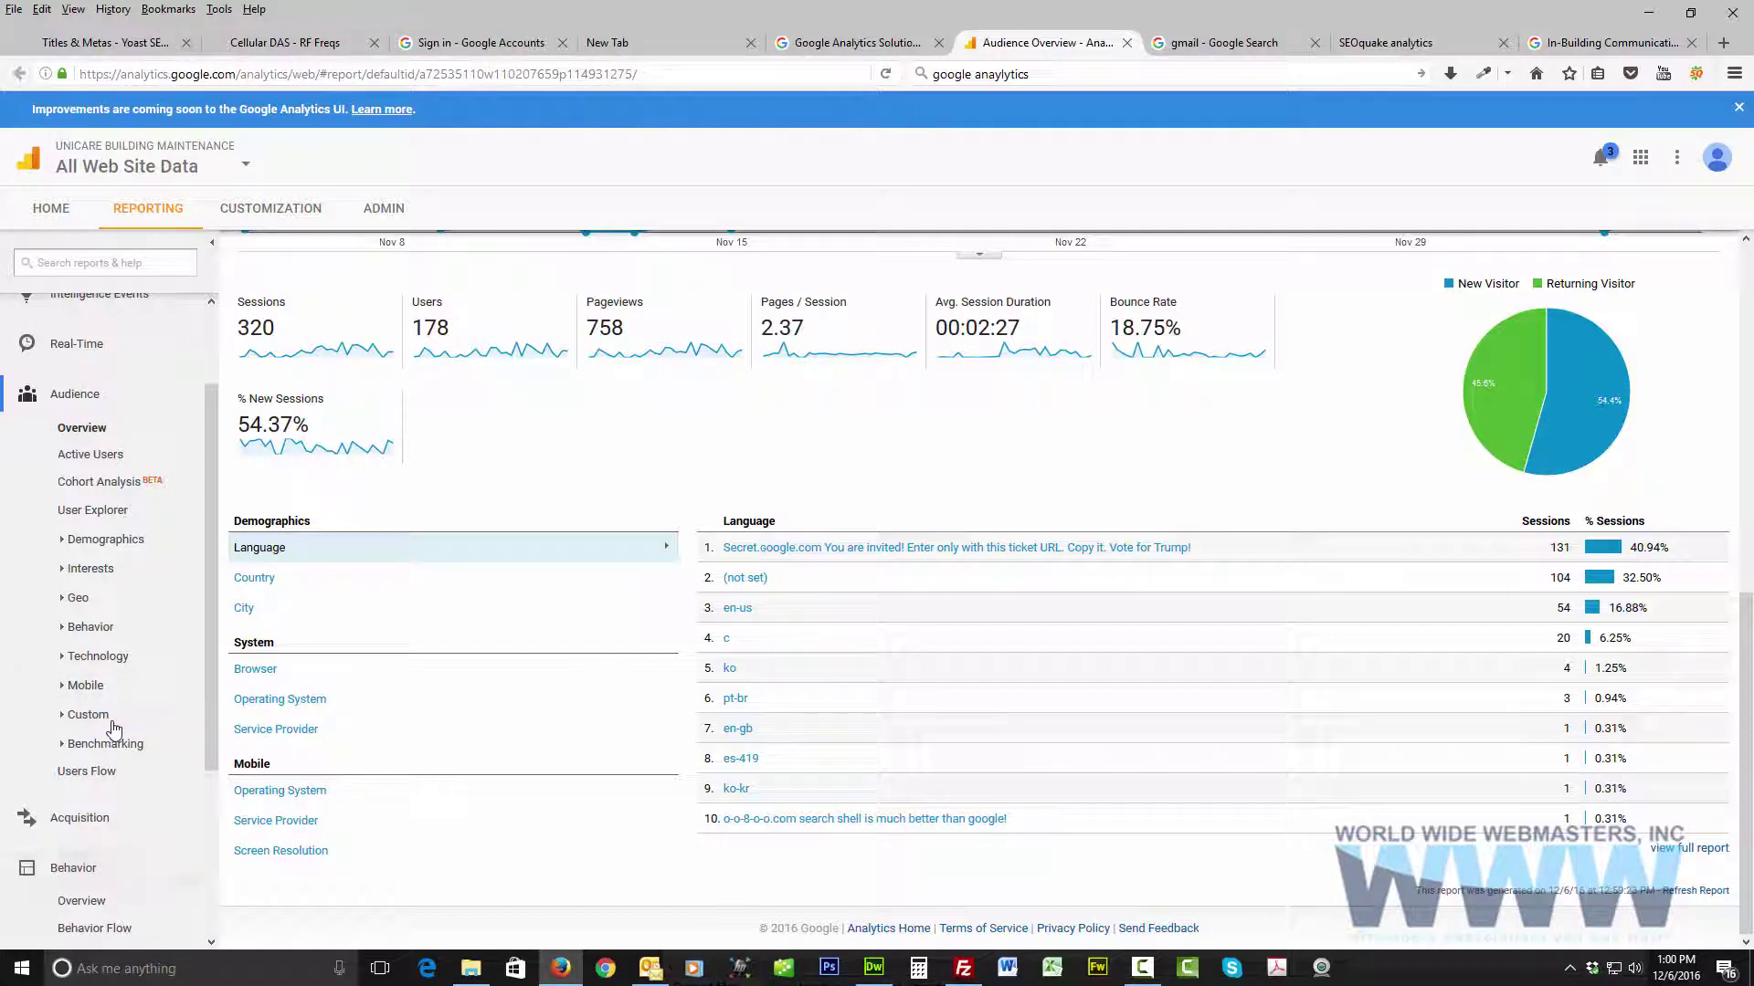
Step: Open the All Pages report in the Site Content group of the Behavior reports
scroll(111, 730, down, 3)
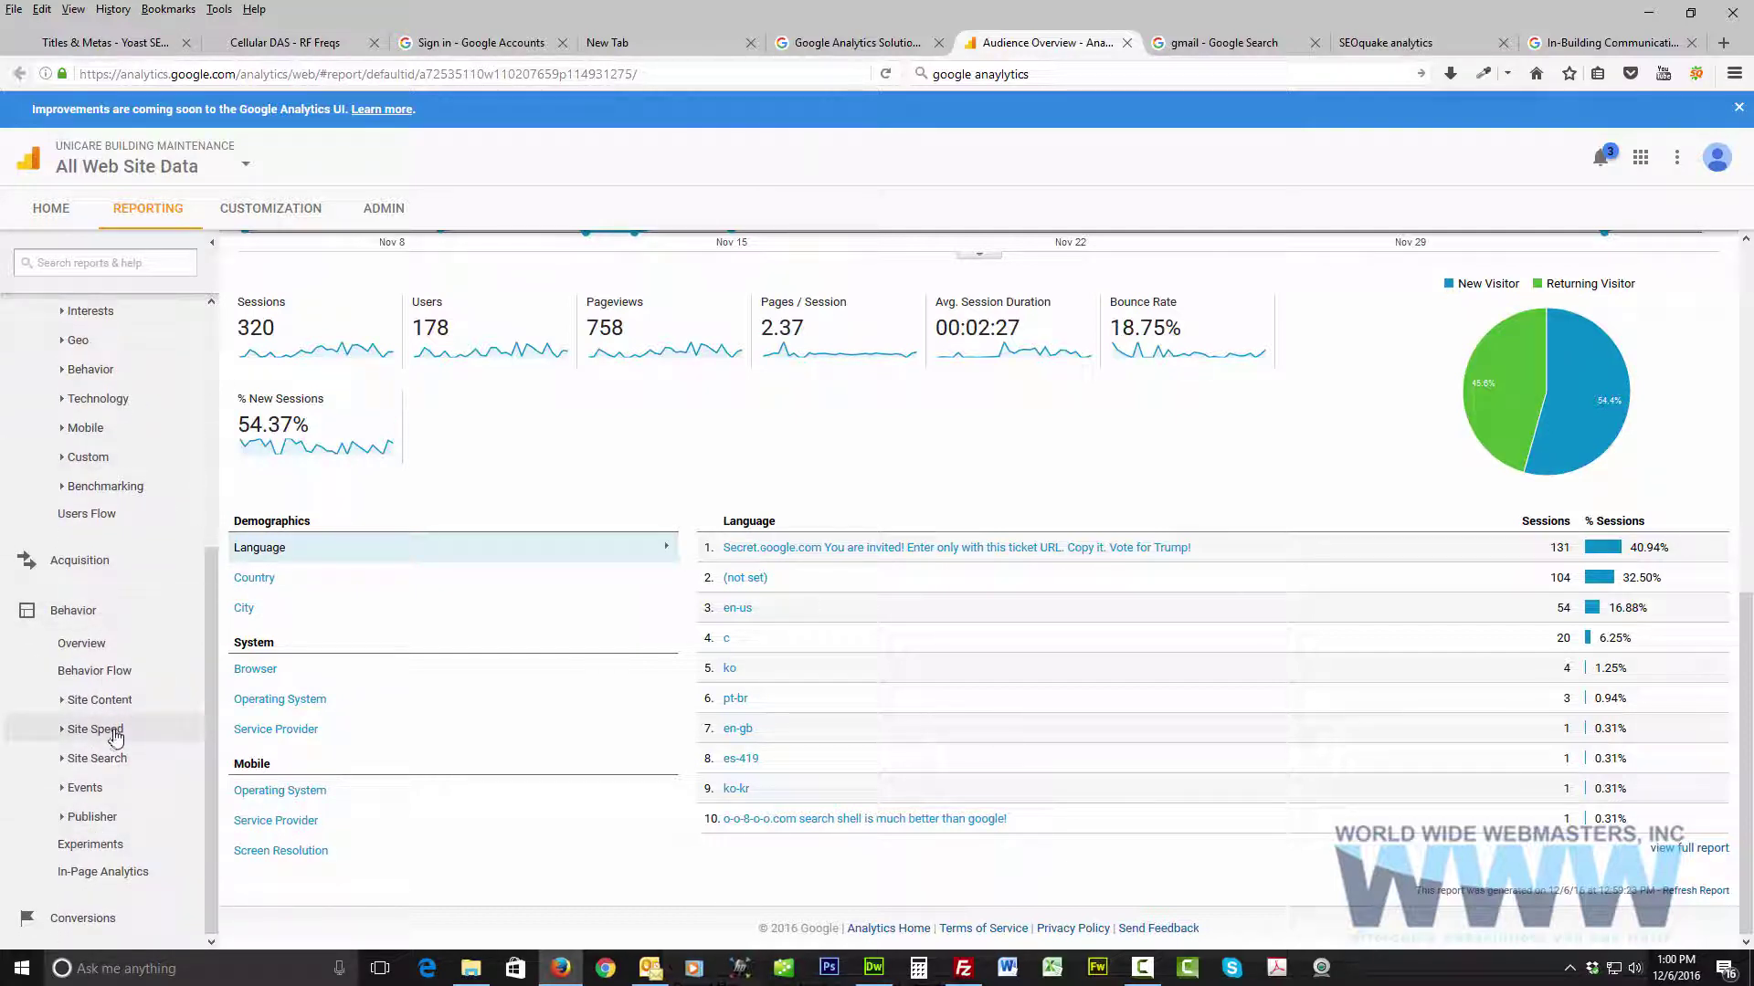
click(102, 700)
scroll(108, 694, down, 1)
click(103, 614)
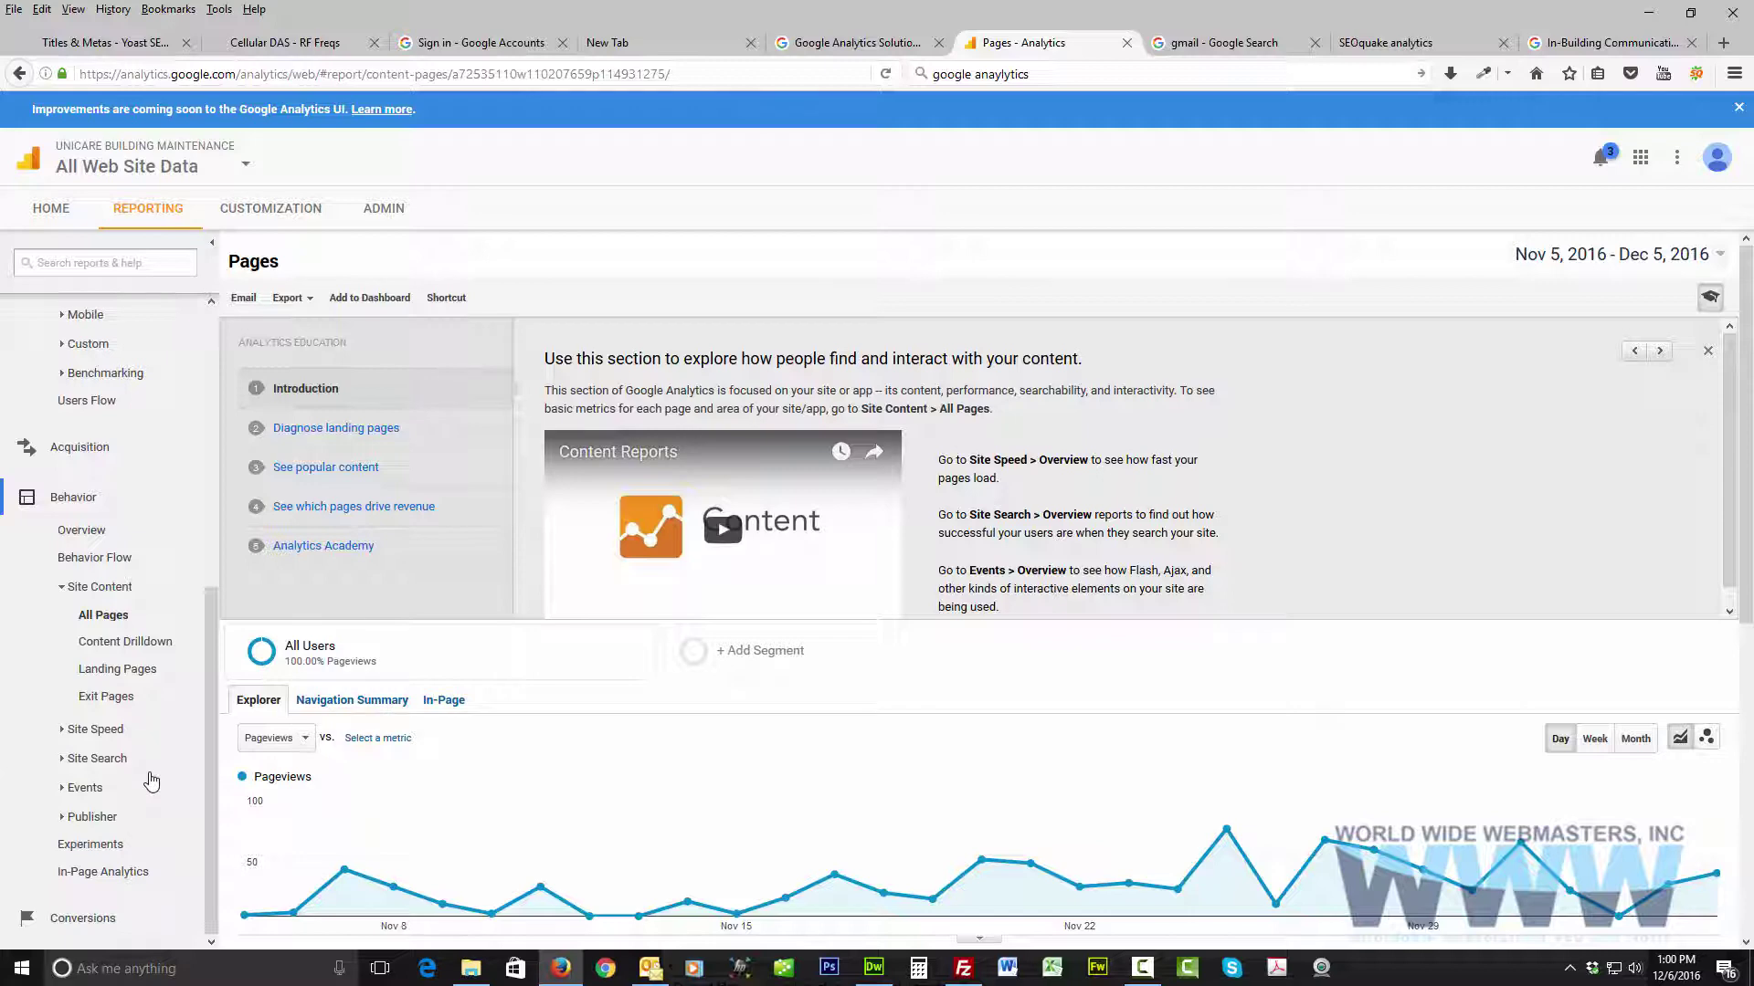
click(1139, 970)
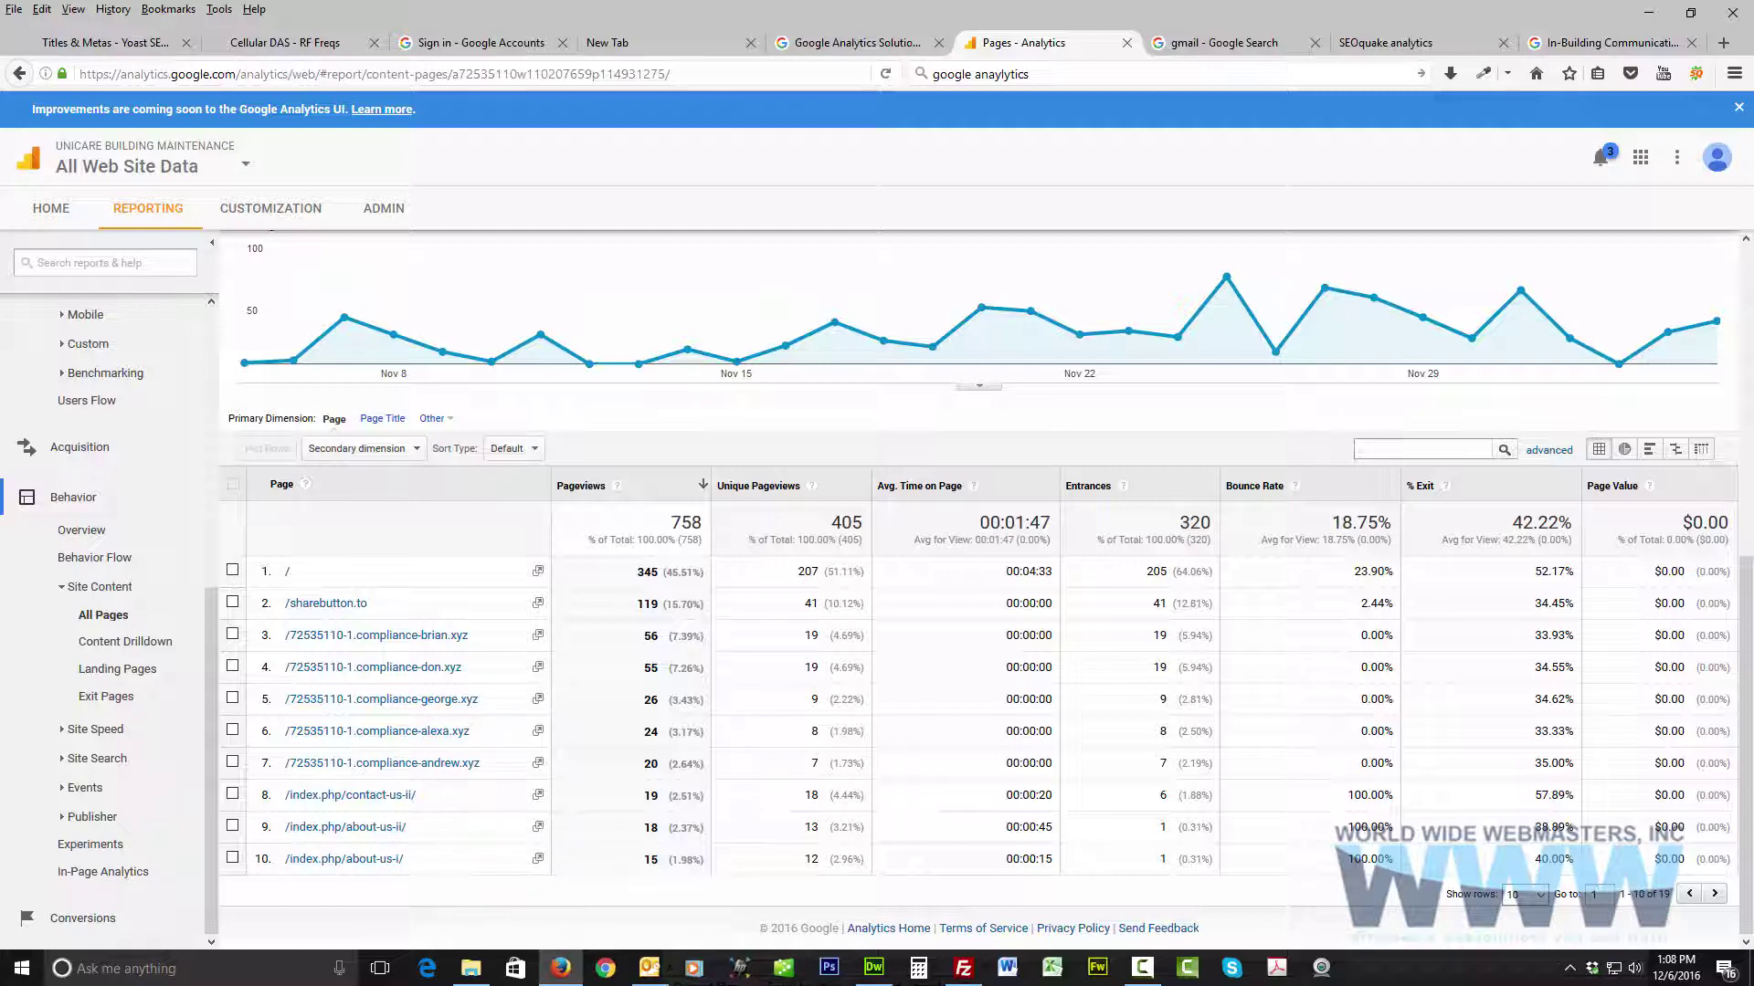
Step: Set the All Pages table to show 250 rows and look through the full list of pages
click(1523, 895)
click(1524, 863)
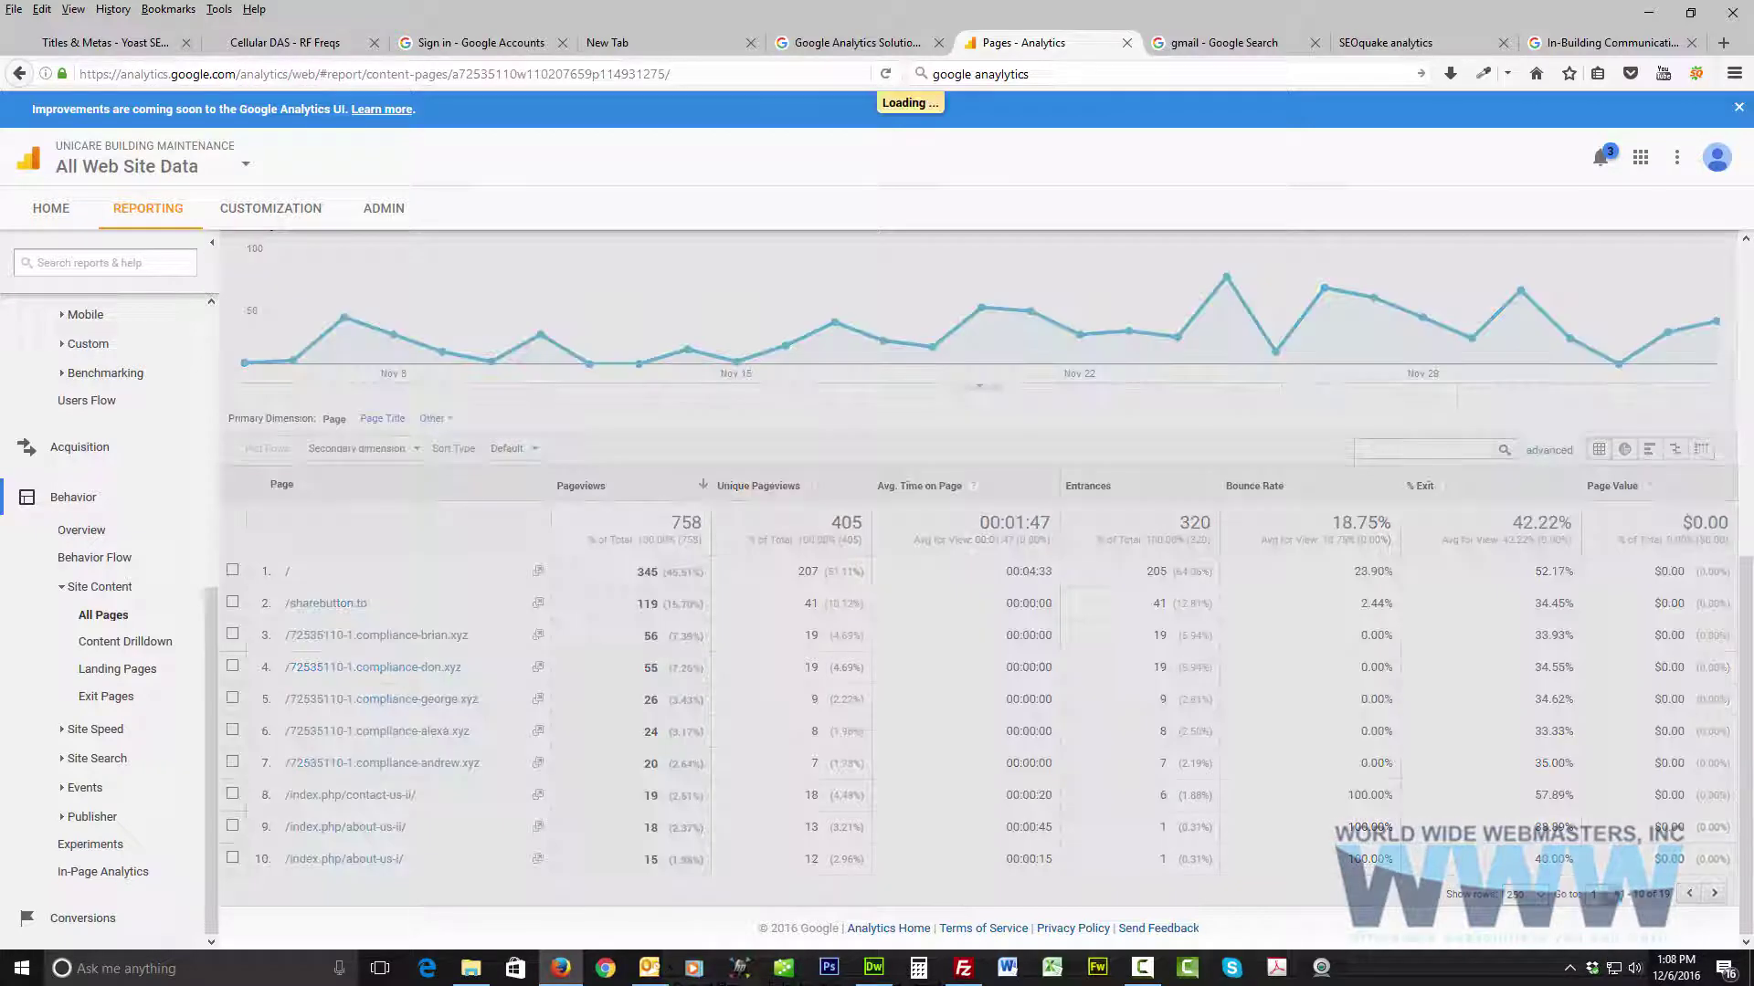
scroll(1429, 918, down, 3)
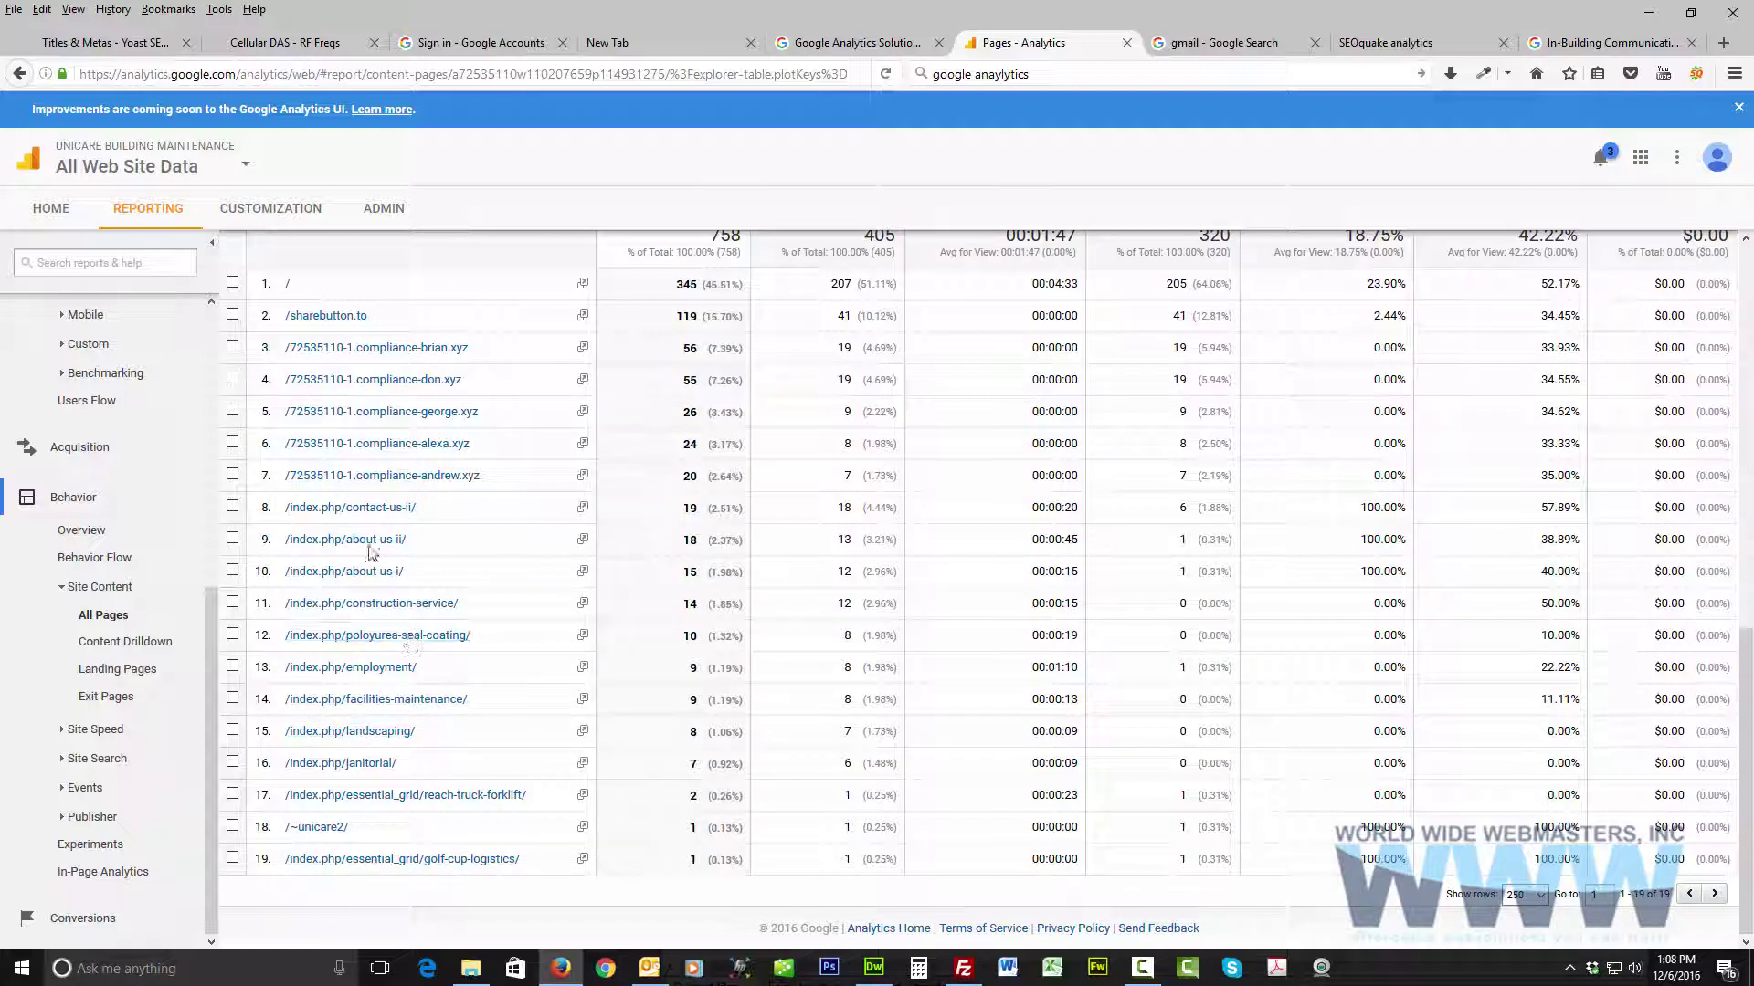
scroll(559, 418, up, 2)
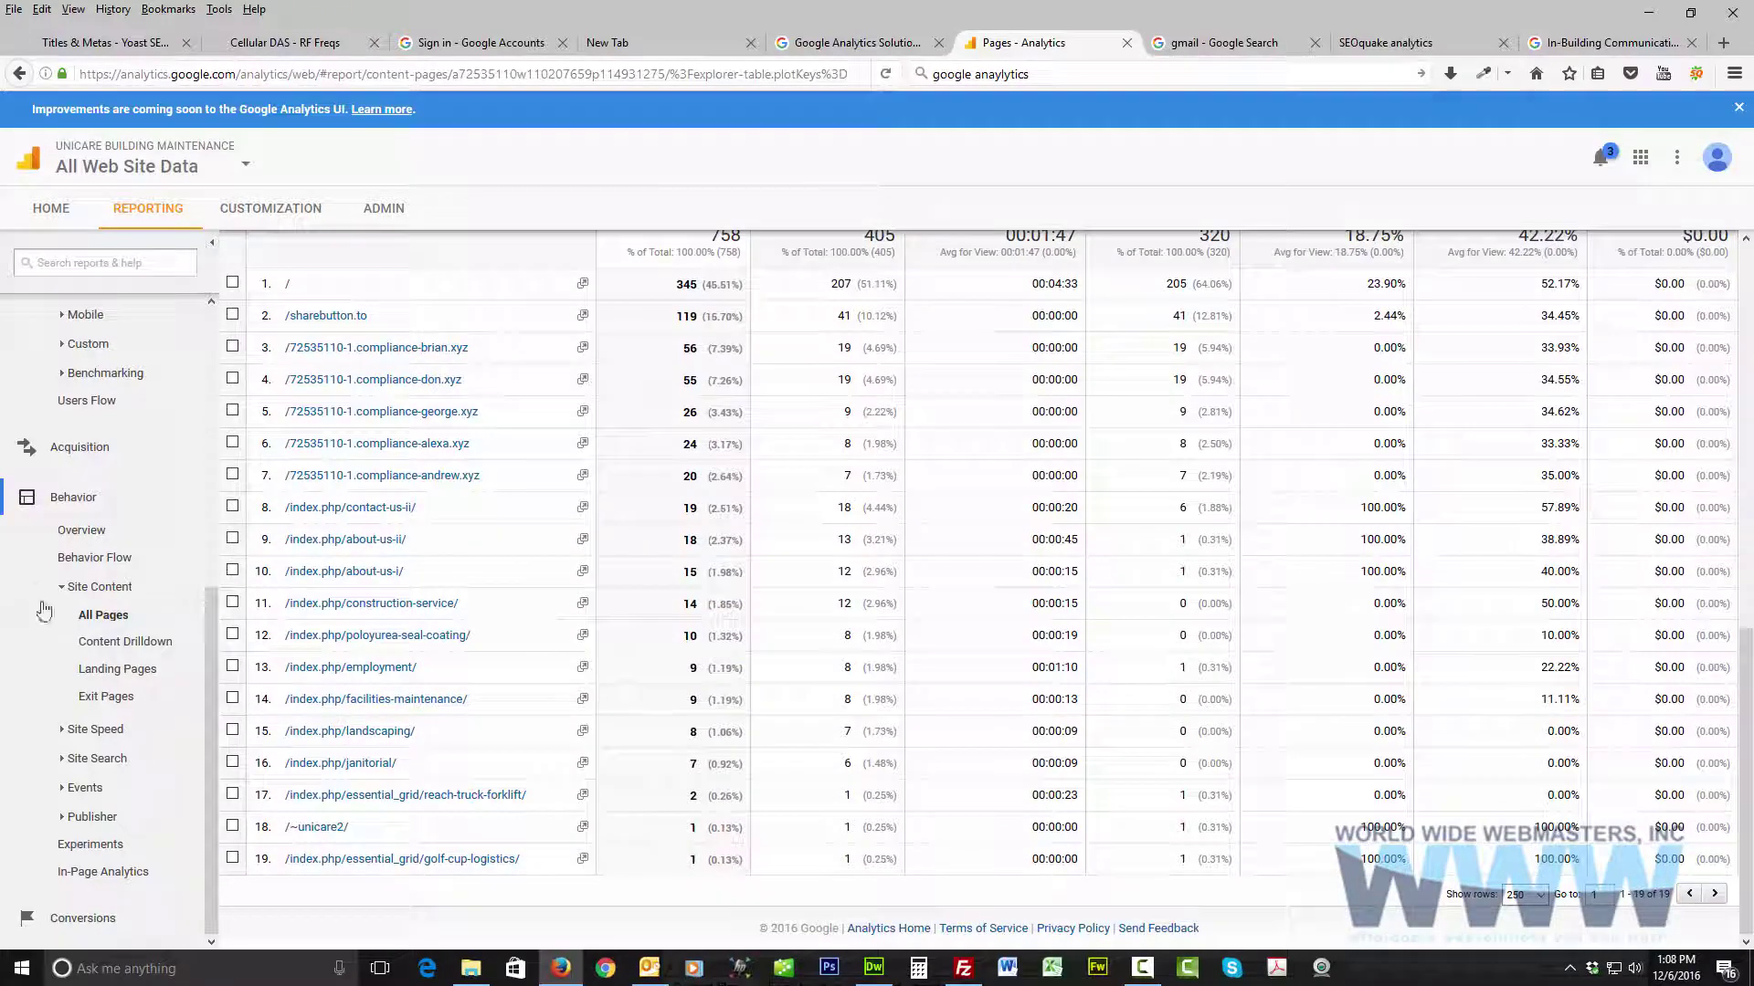
scroll(513, 576, up, 3)
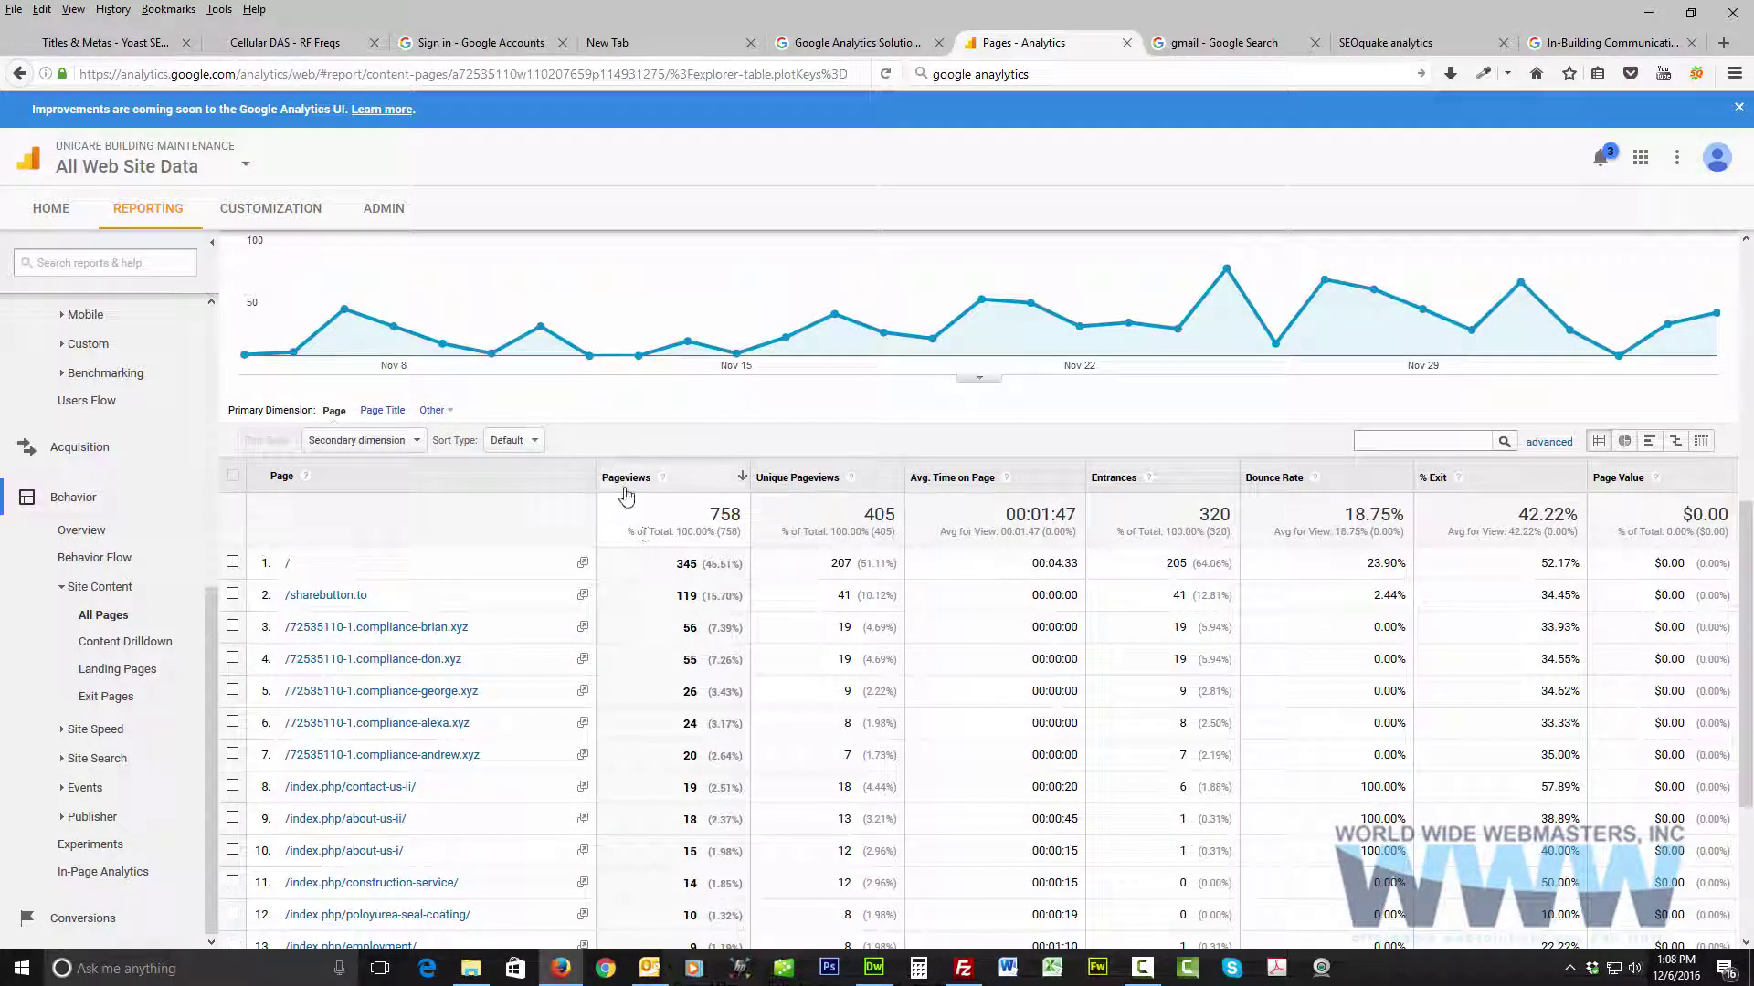
Step: Examine the home page's pageviews and unique pageviews and compare them with the site's other pages
double_click(687, 566)
drag(860, 514, 897, 516)
drag(795, 568, 855, 568)
scroll(851, 559, down, 1)
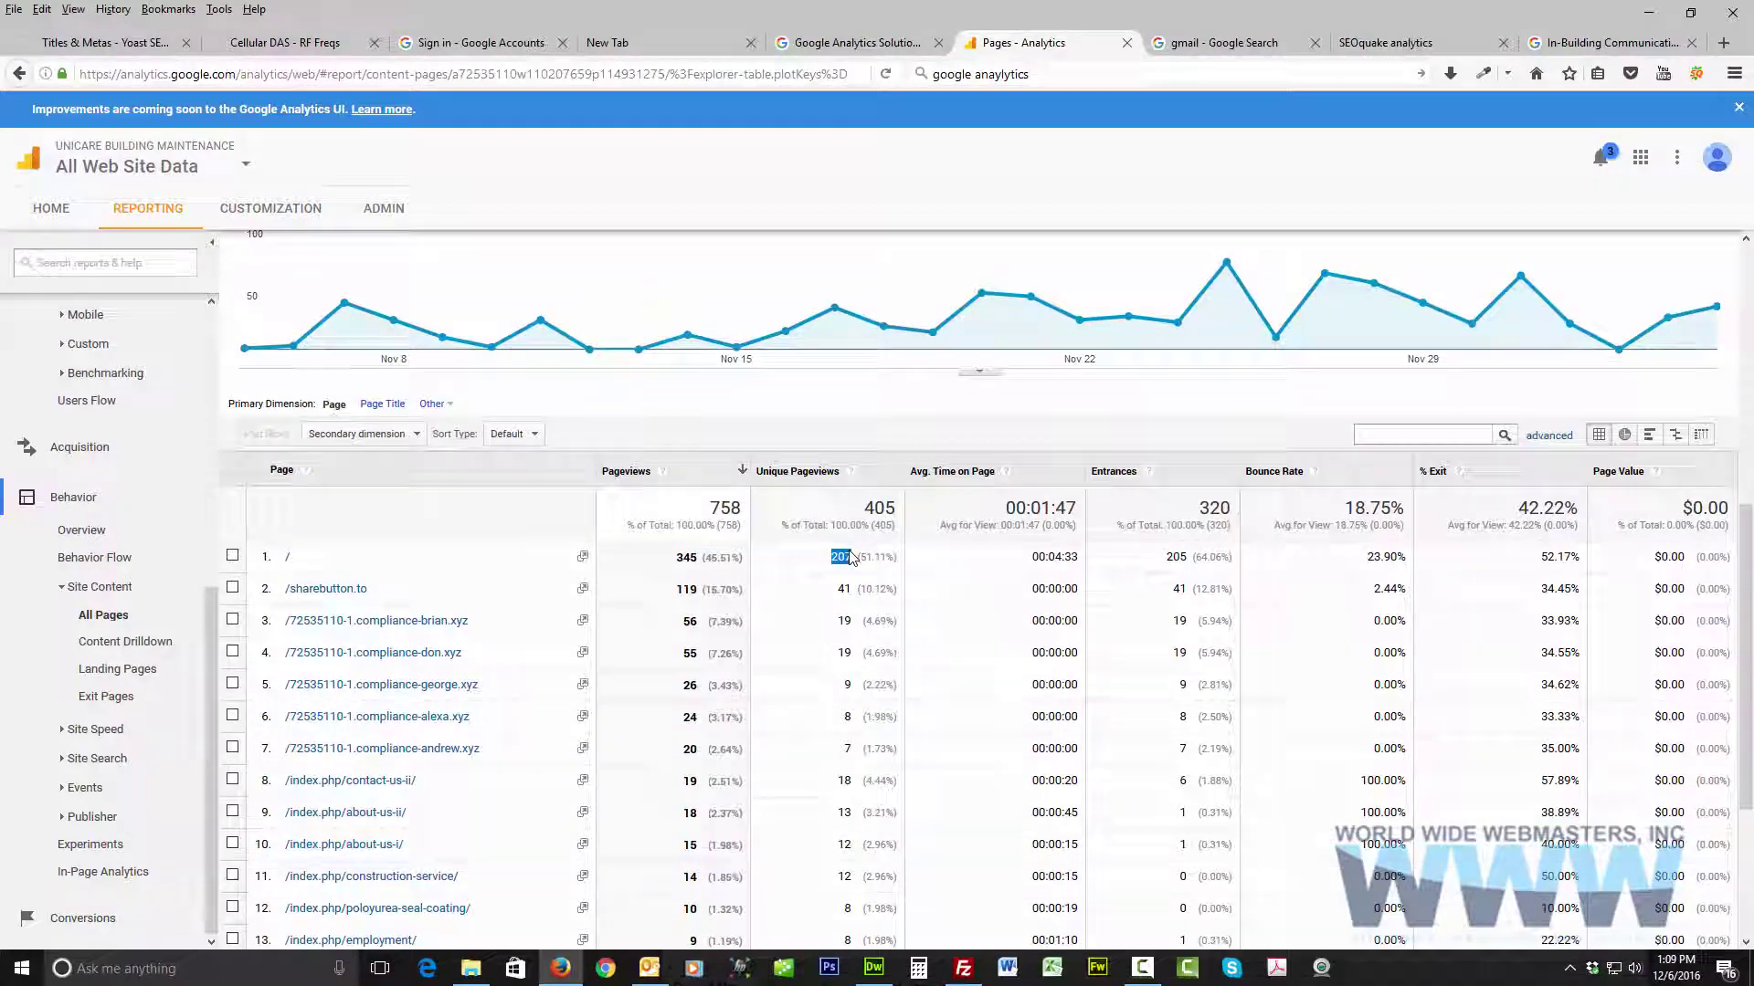
scroll(852, 559, down, 5)
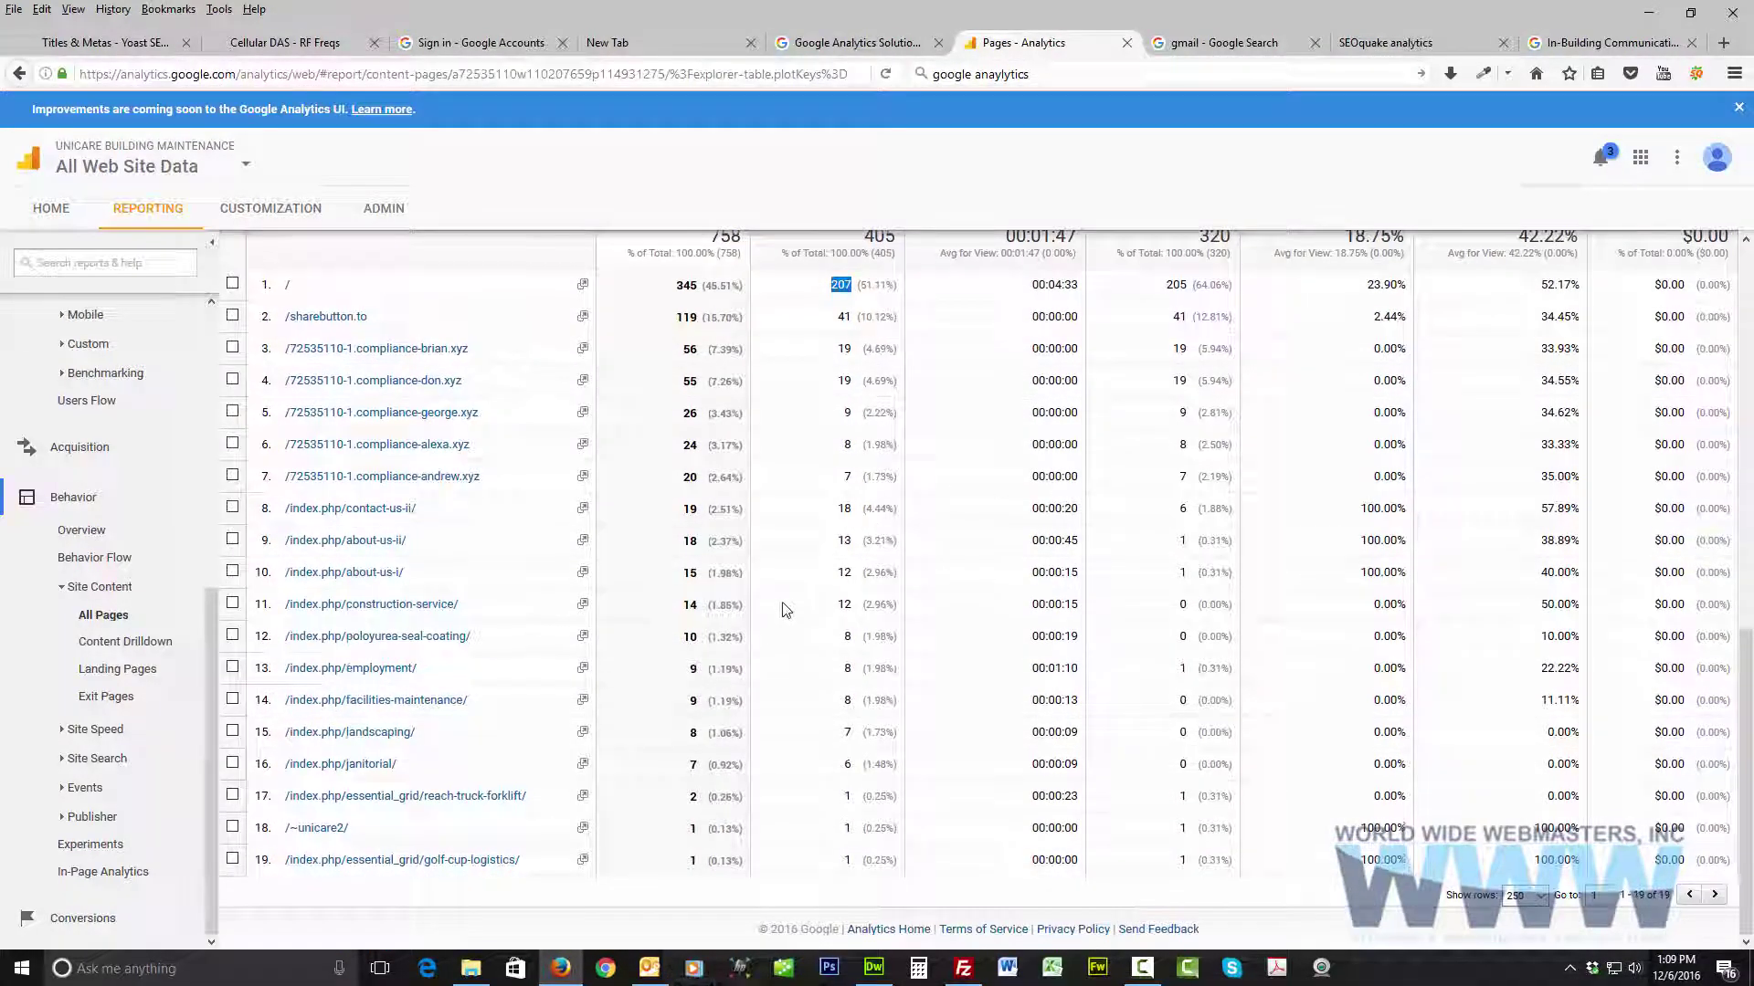
scroll(786, 607, up, 15)
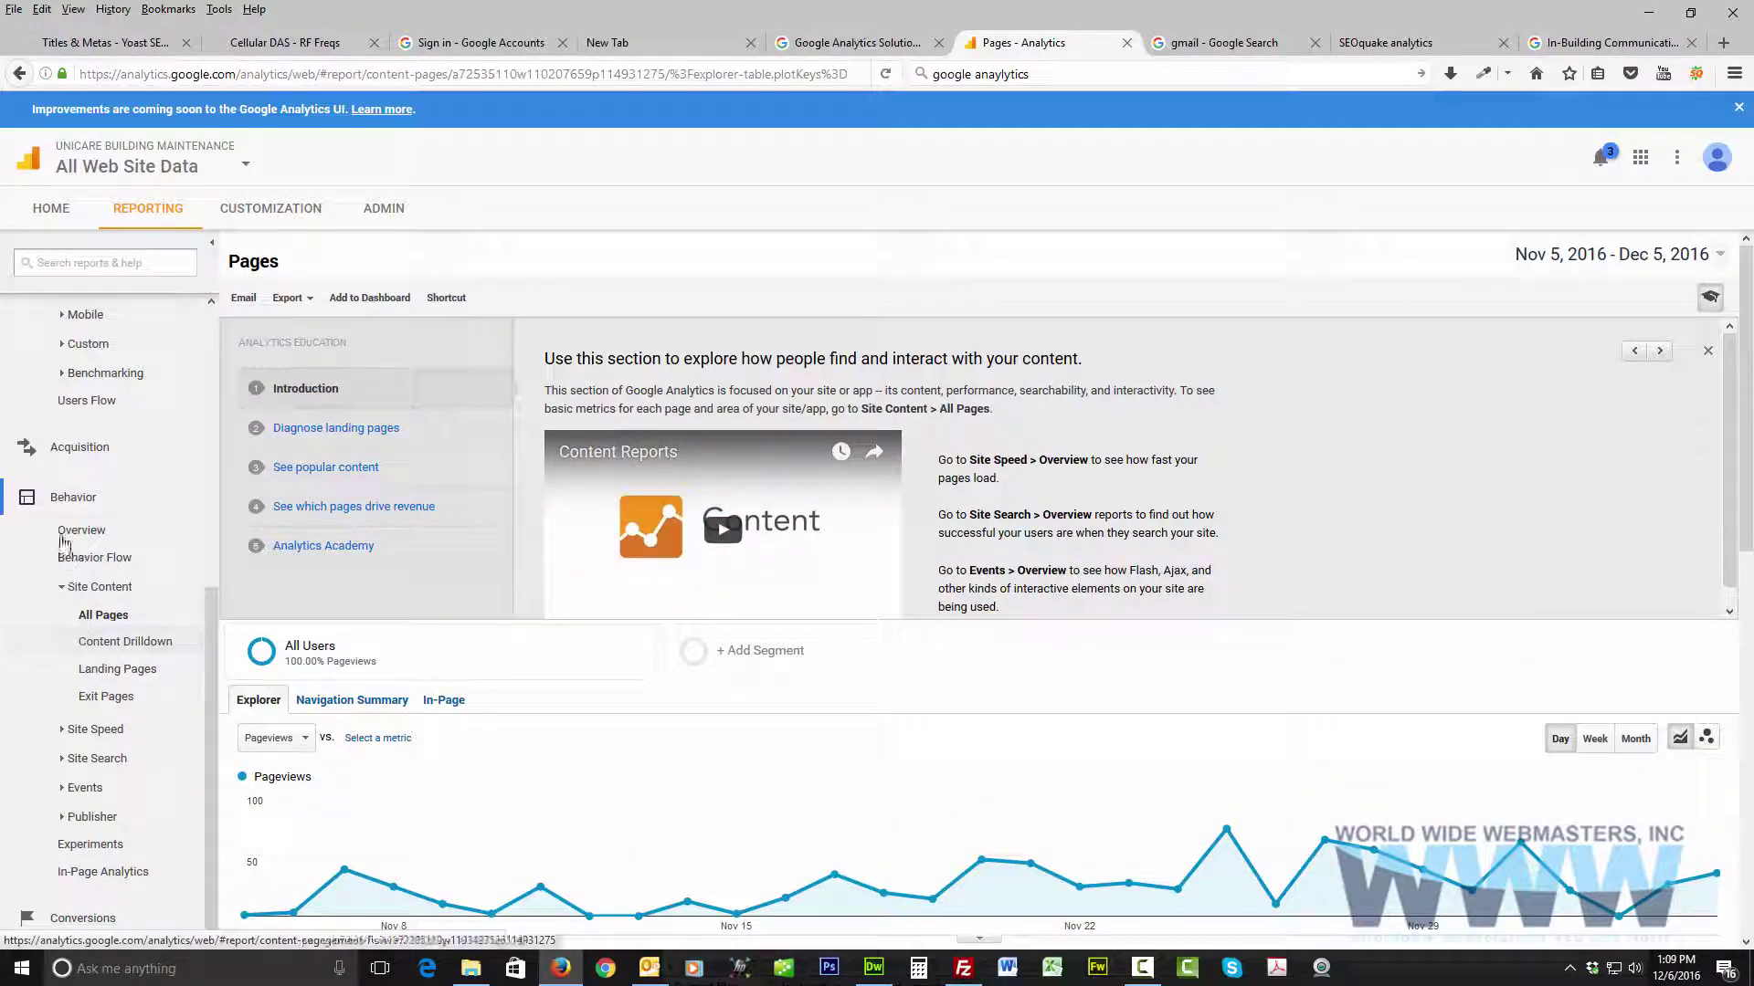
Step: Review the referral sources in Acquisition's All Traffic Referrals report, then collapse the Acquisition section
click(79, 447)
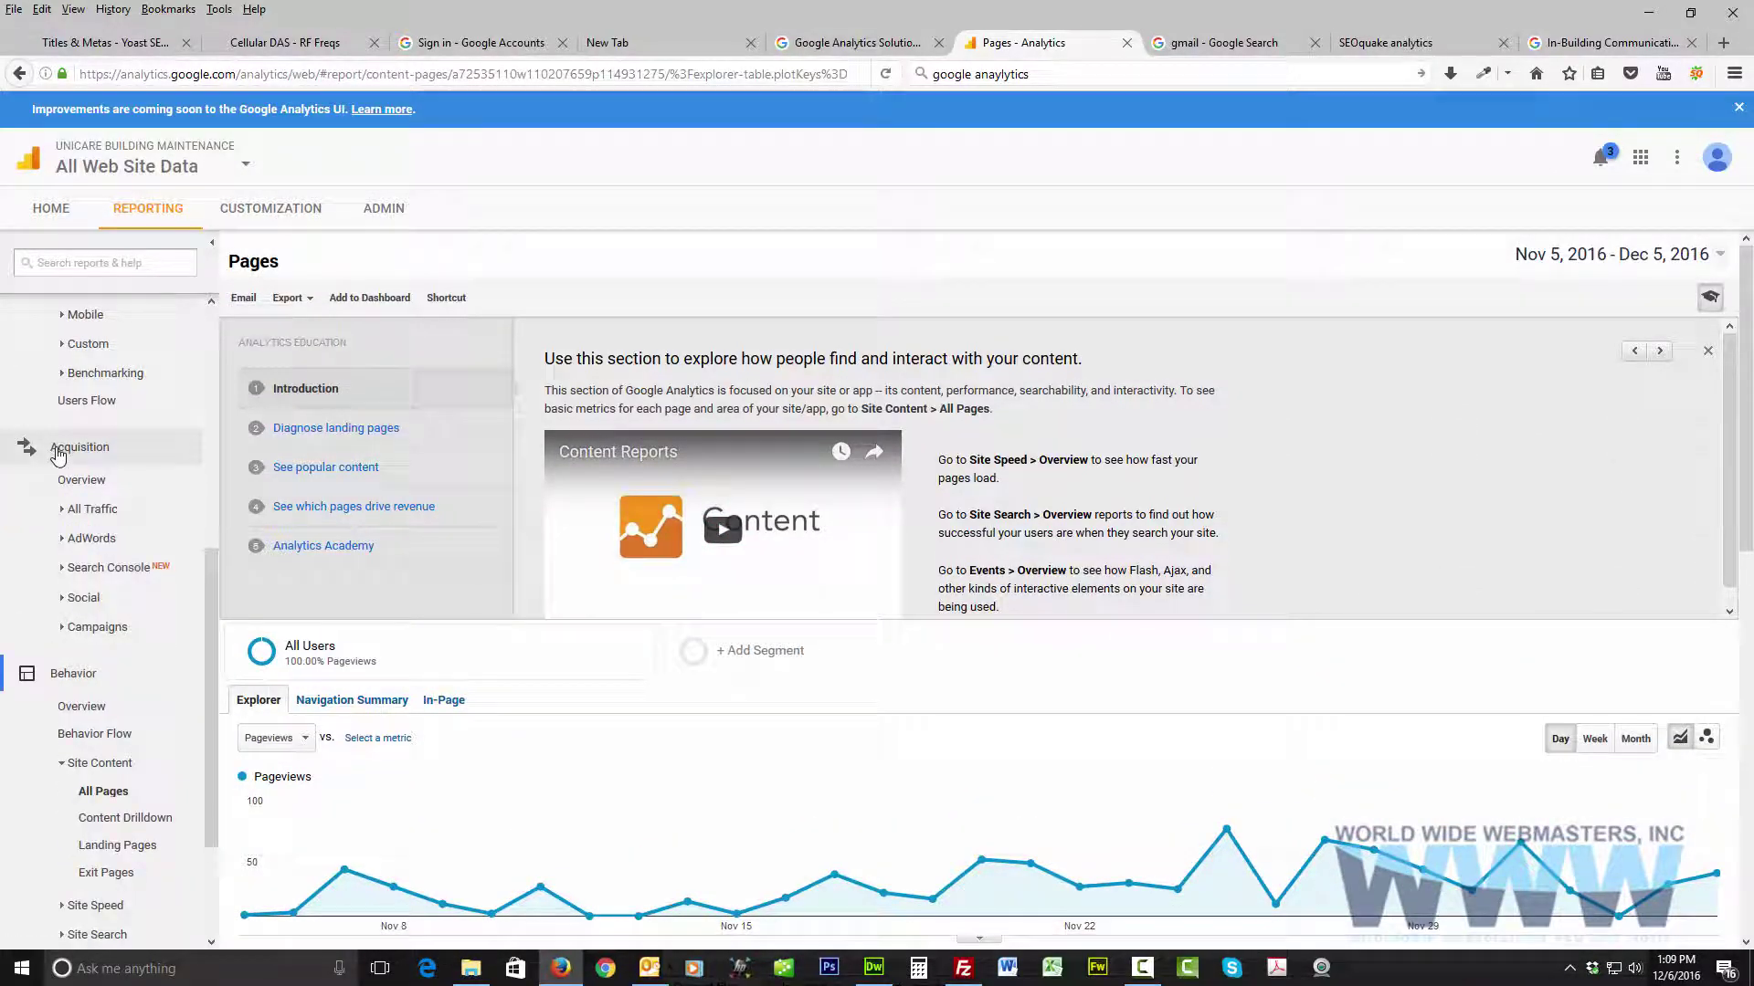
click(82, 509)
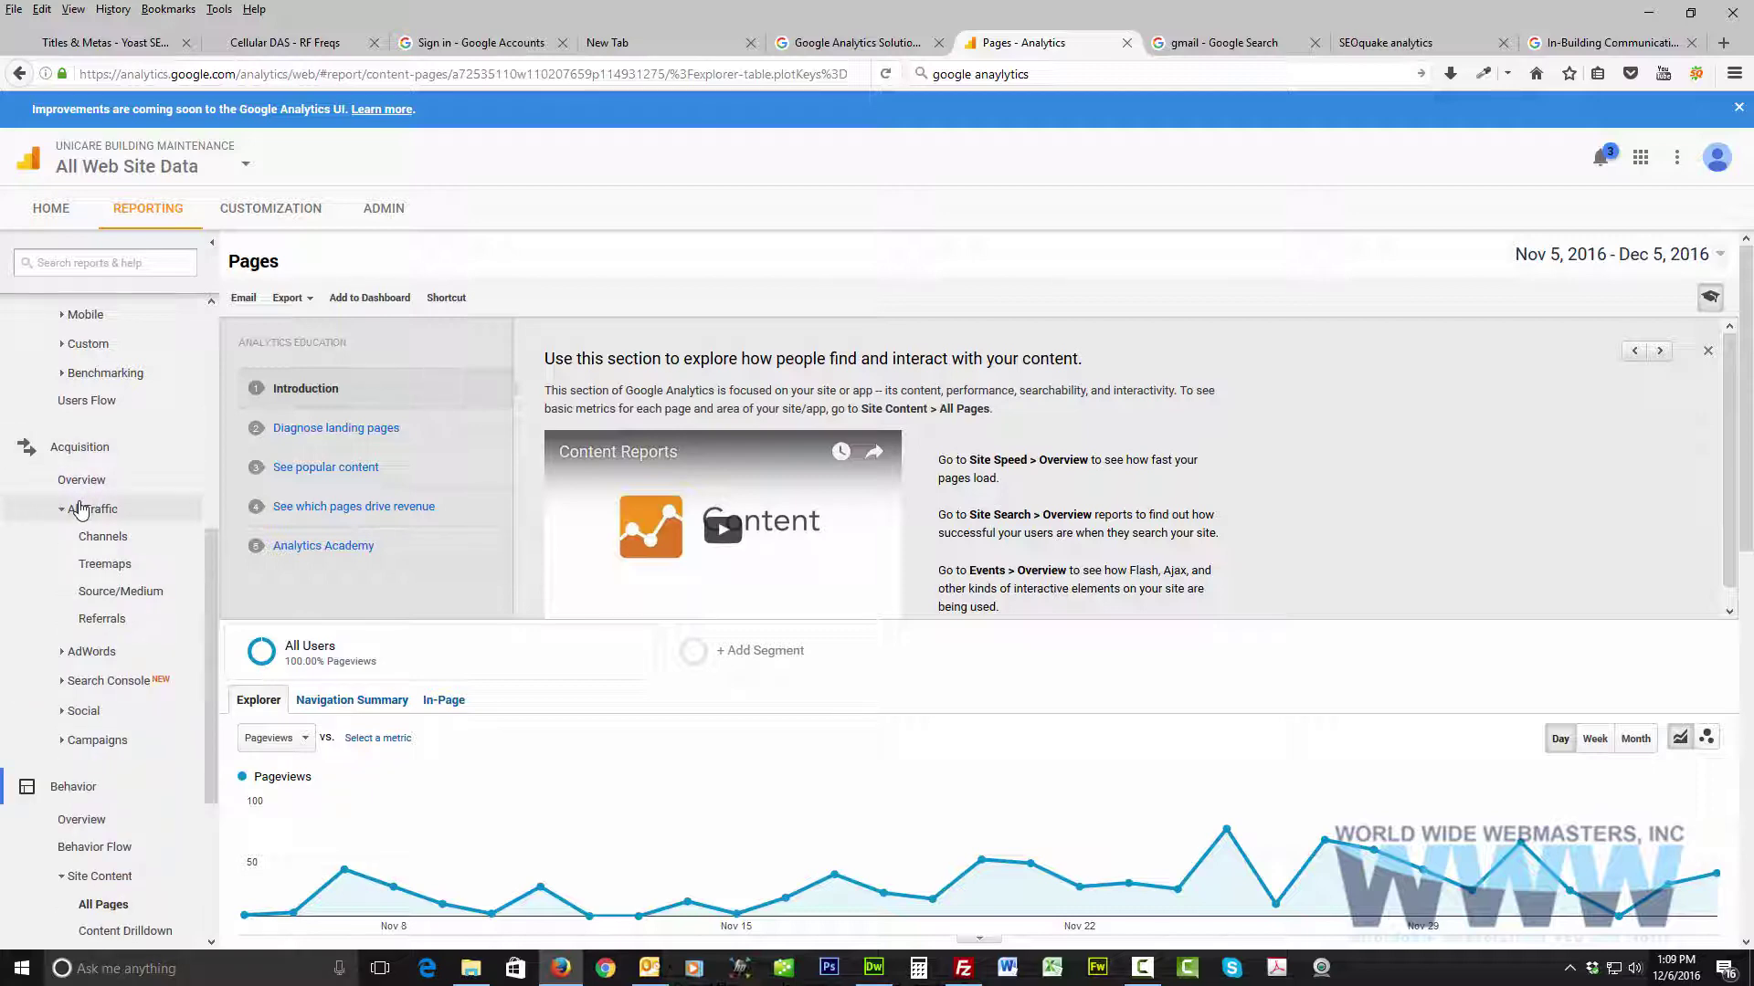
click(101, 620)
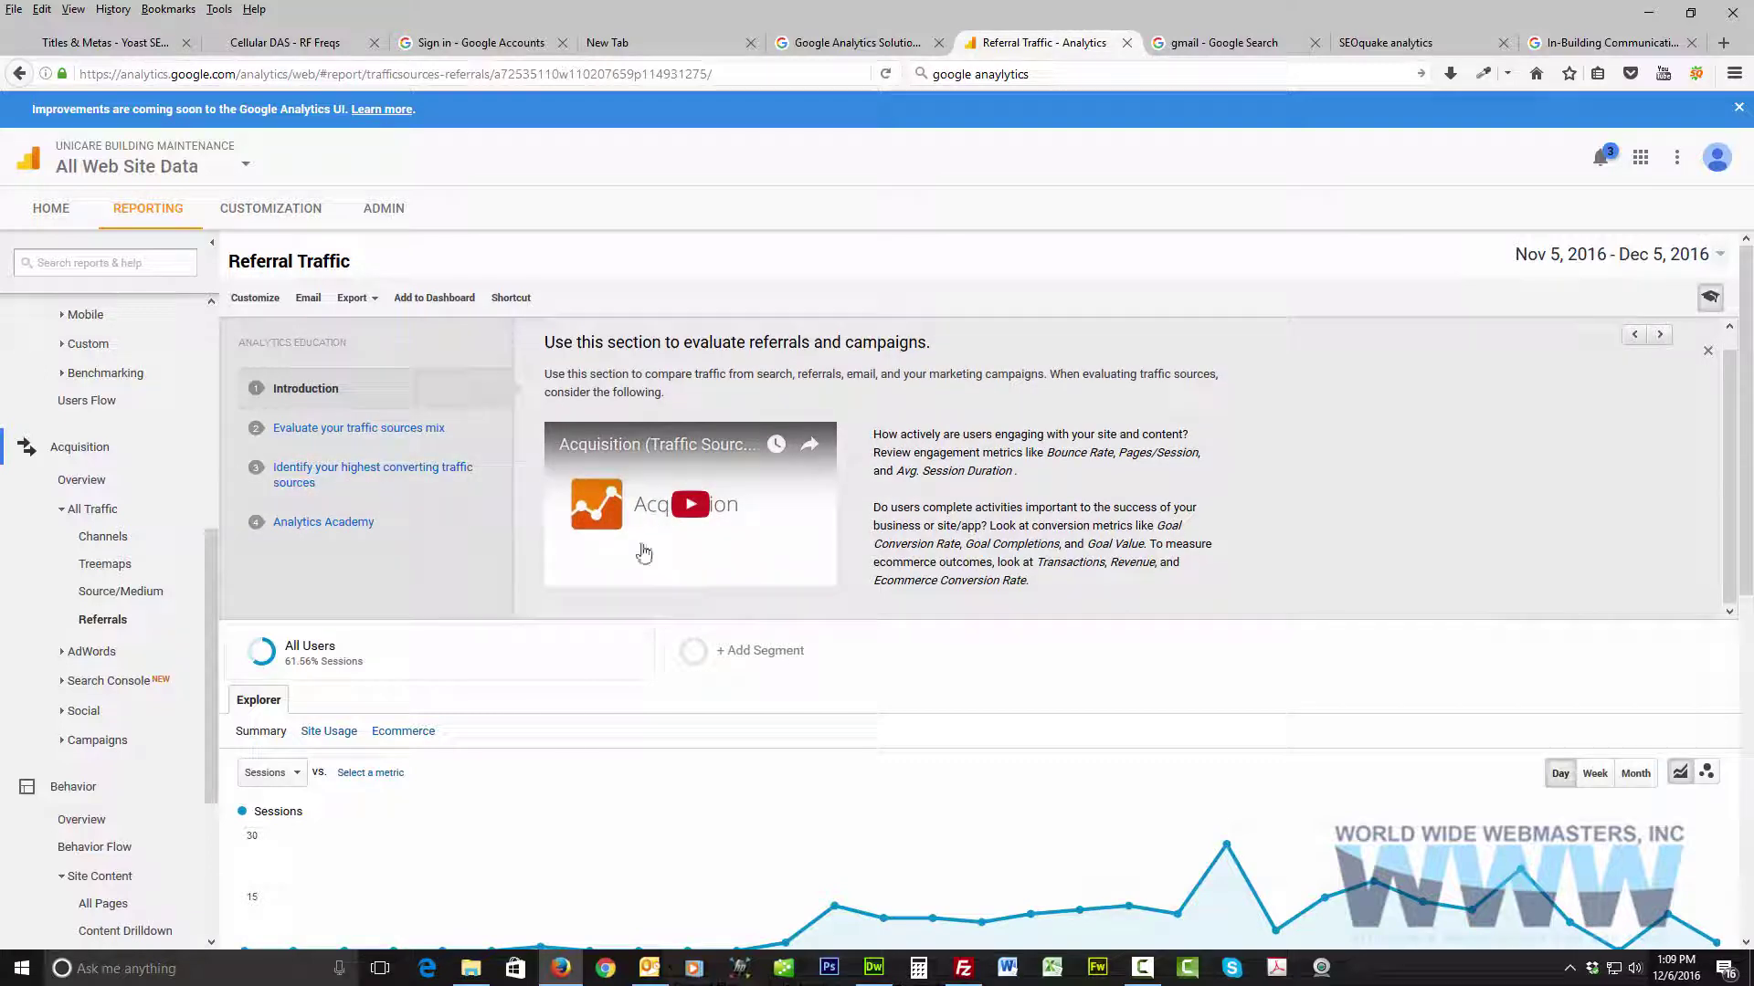
scroll(466, 640, down, 7)
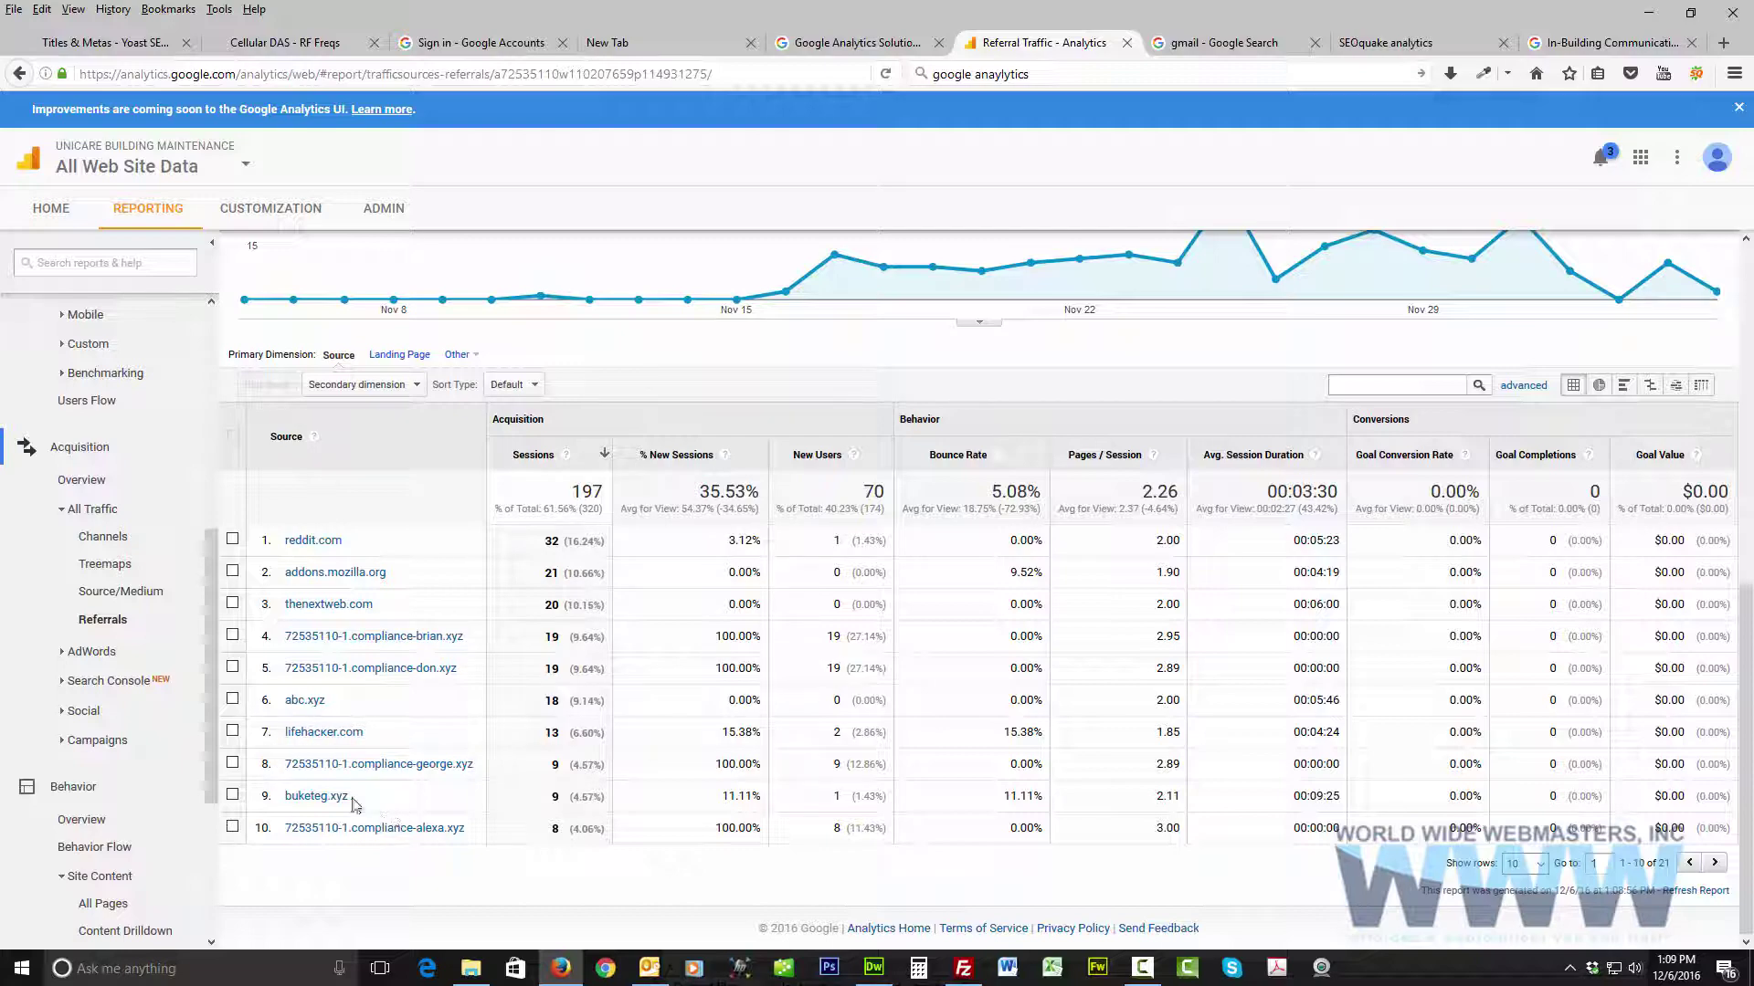
scroll(379, 772, up, 7)
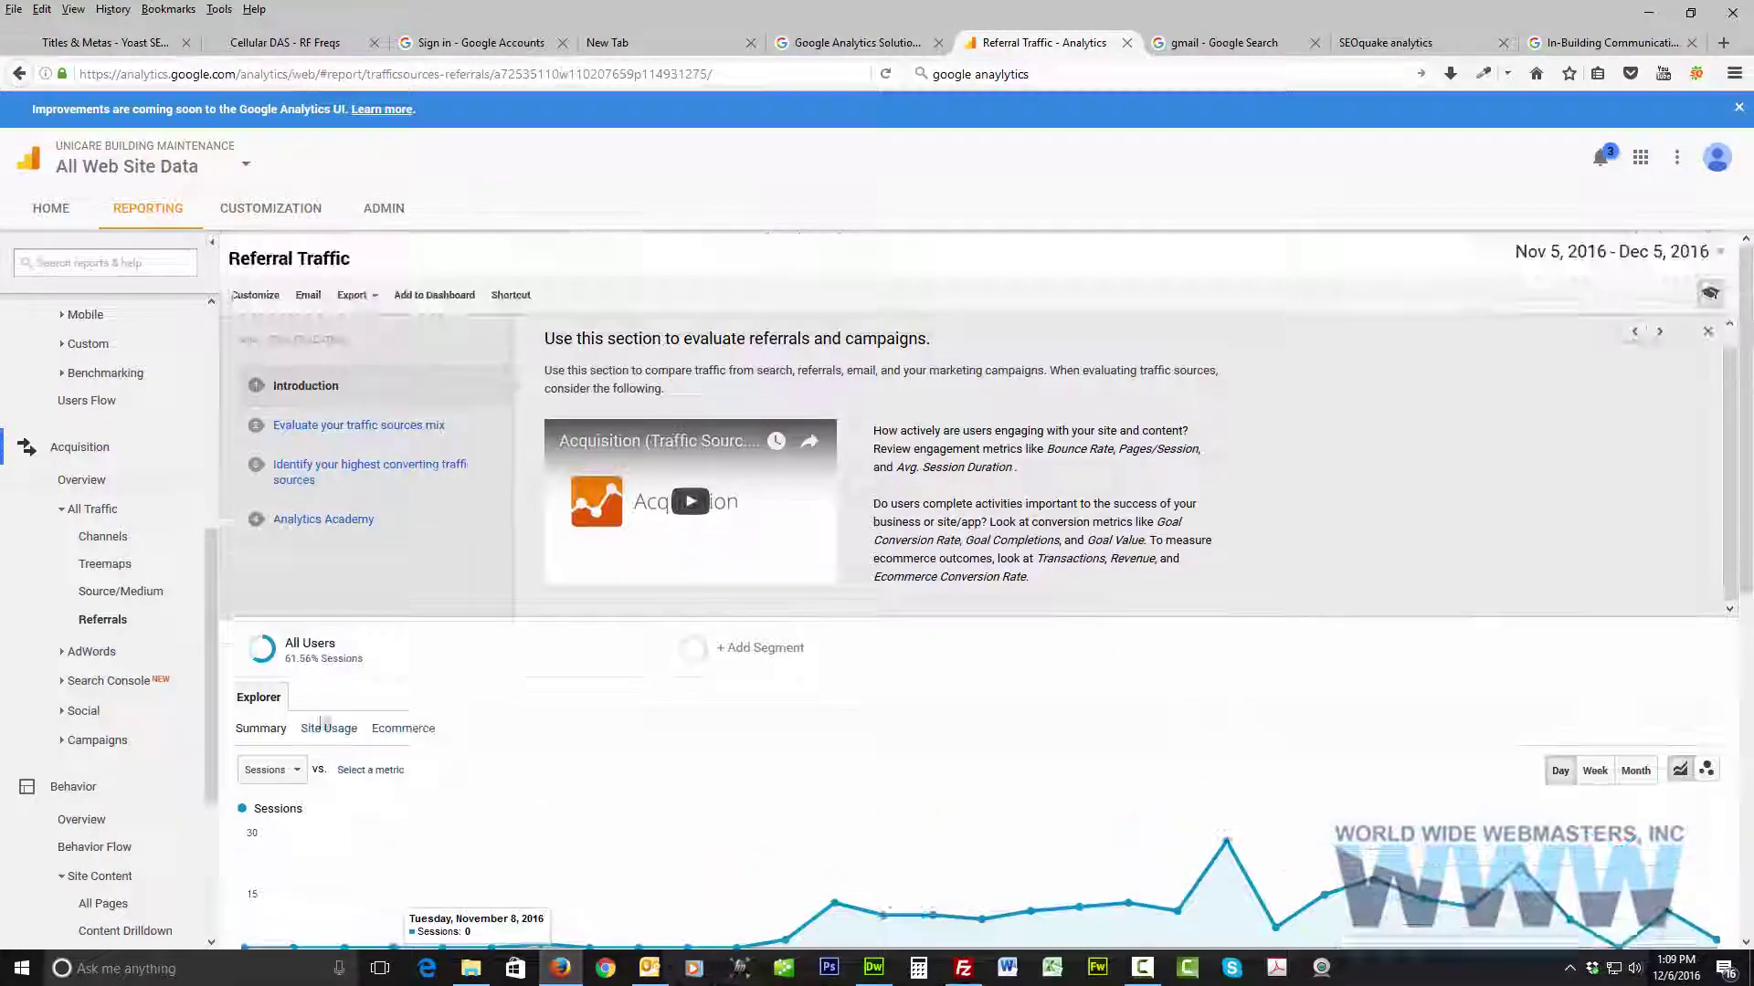
click(64, 446)
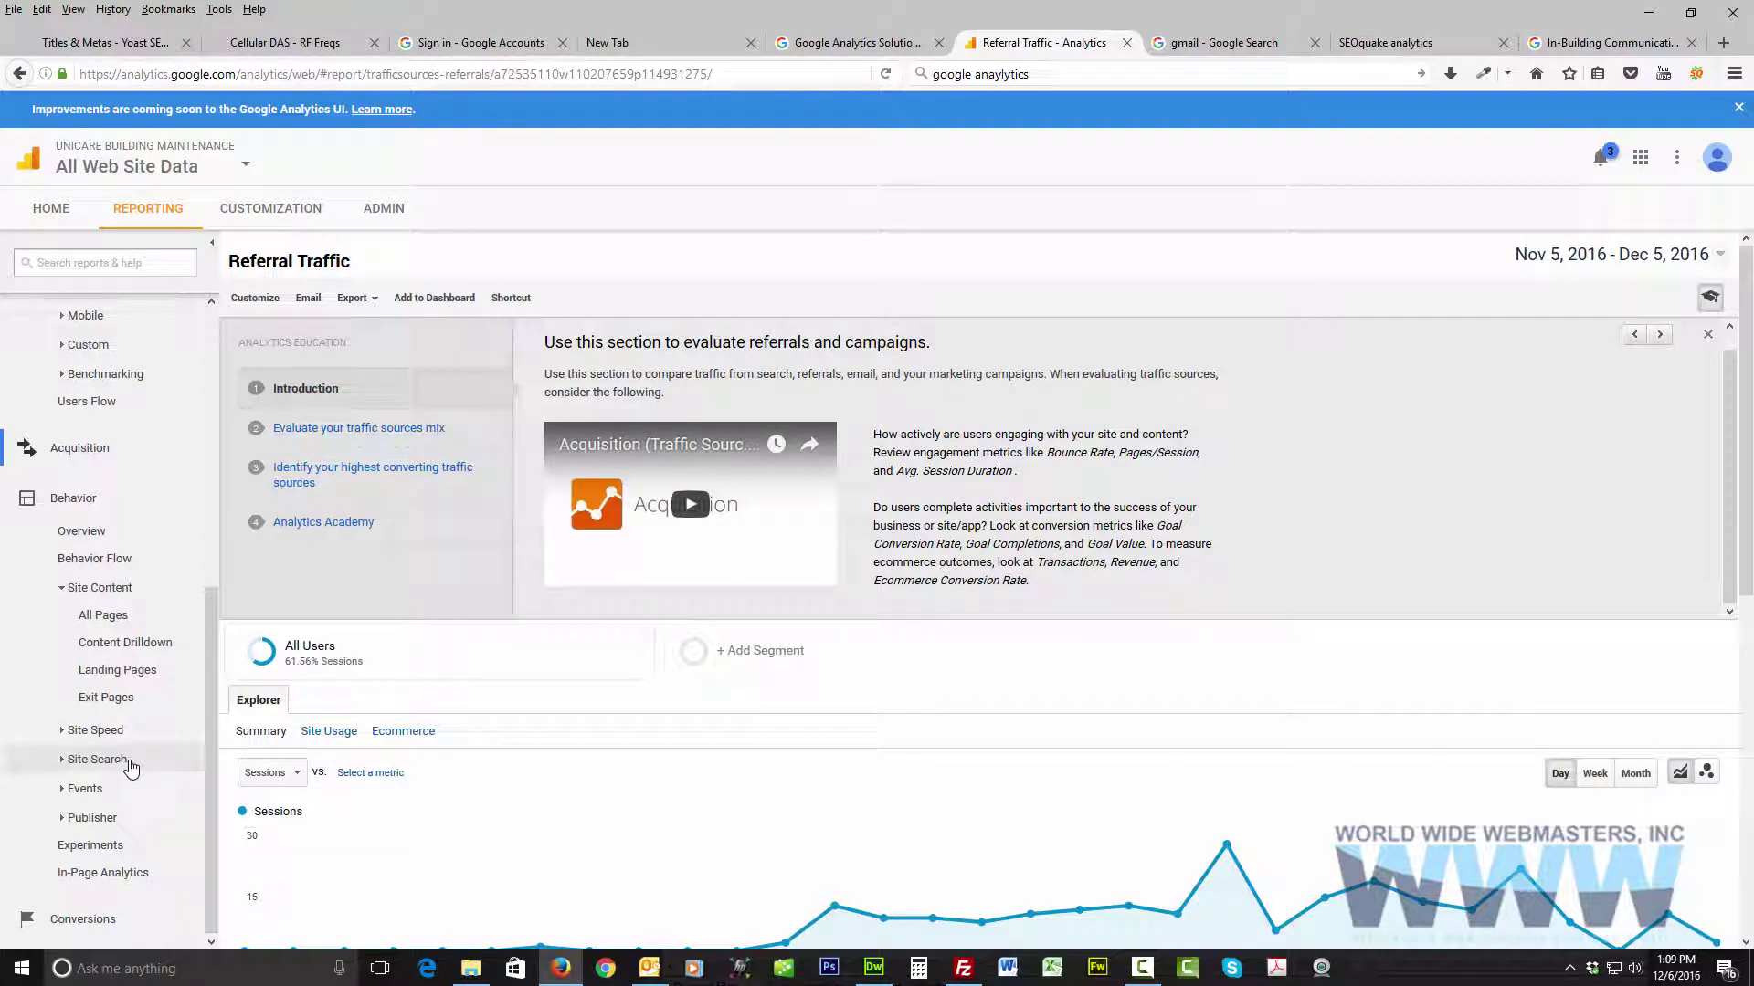
scroll(130, 769, up, 5)
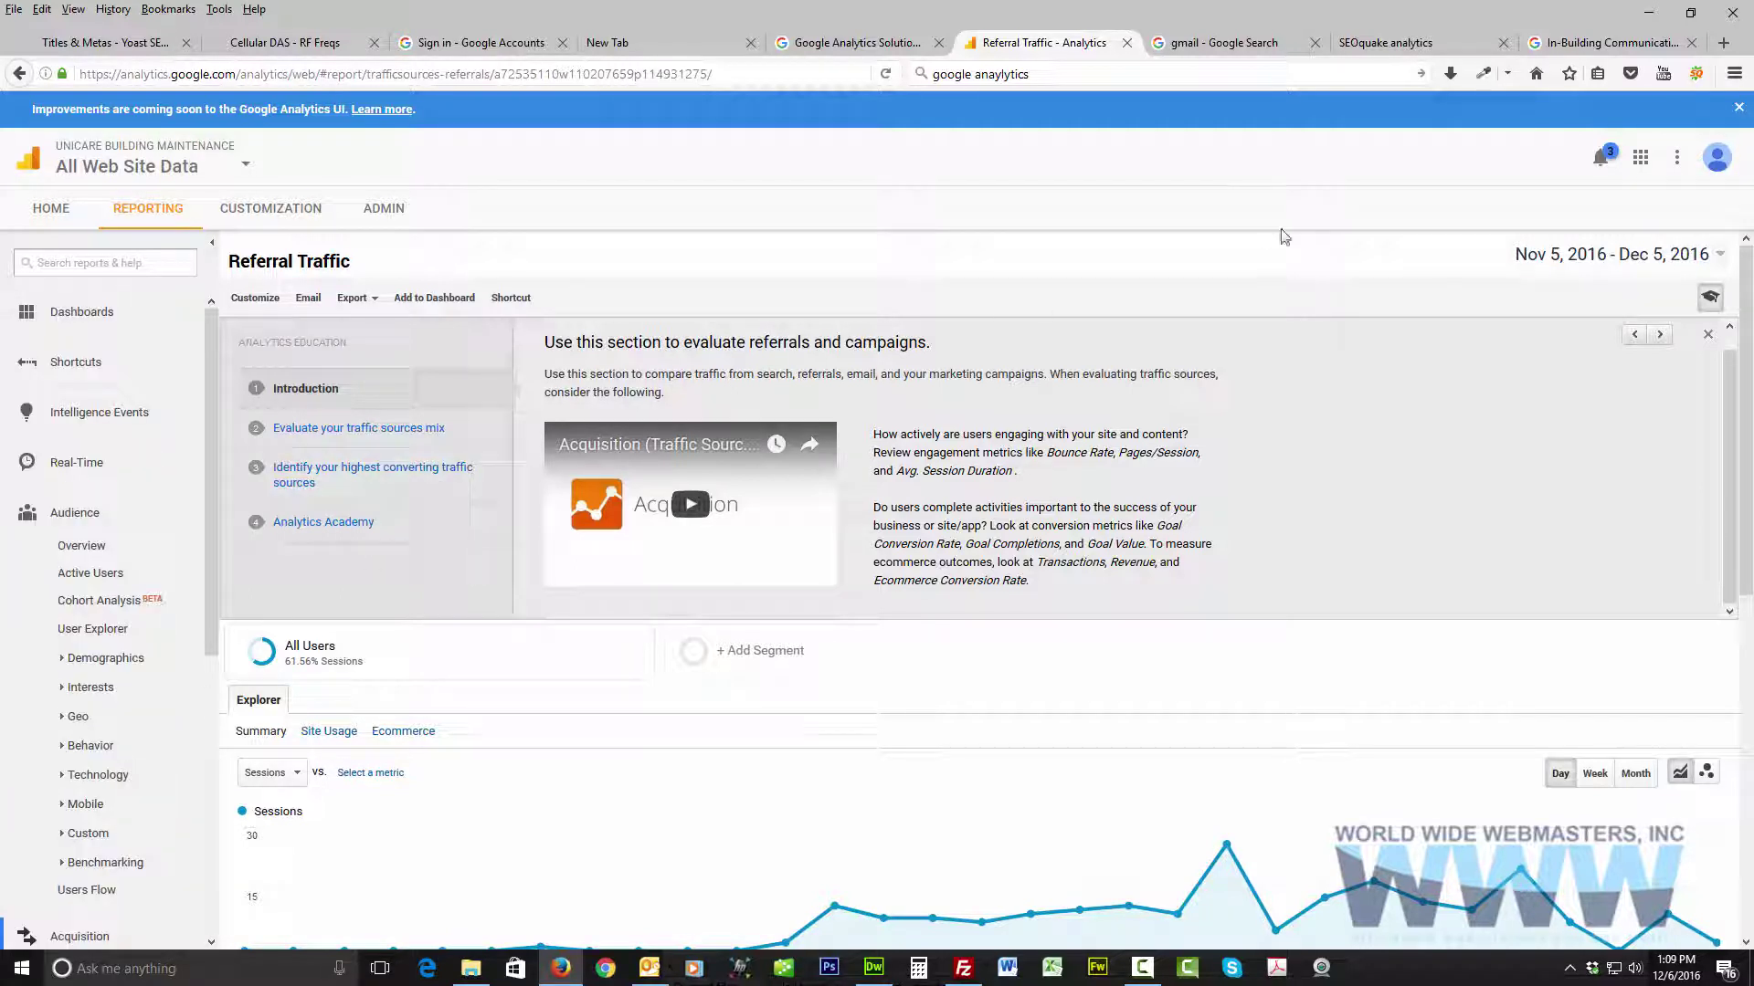
mouse_move(1133, 974)
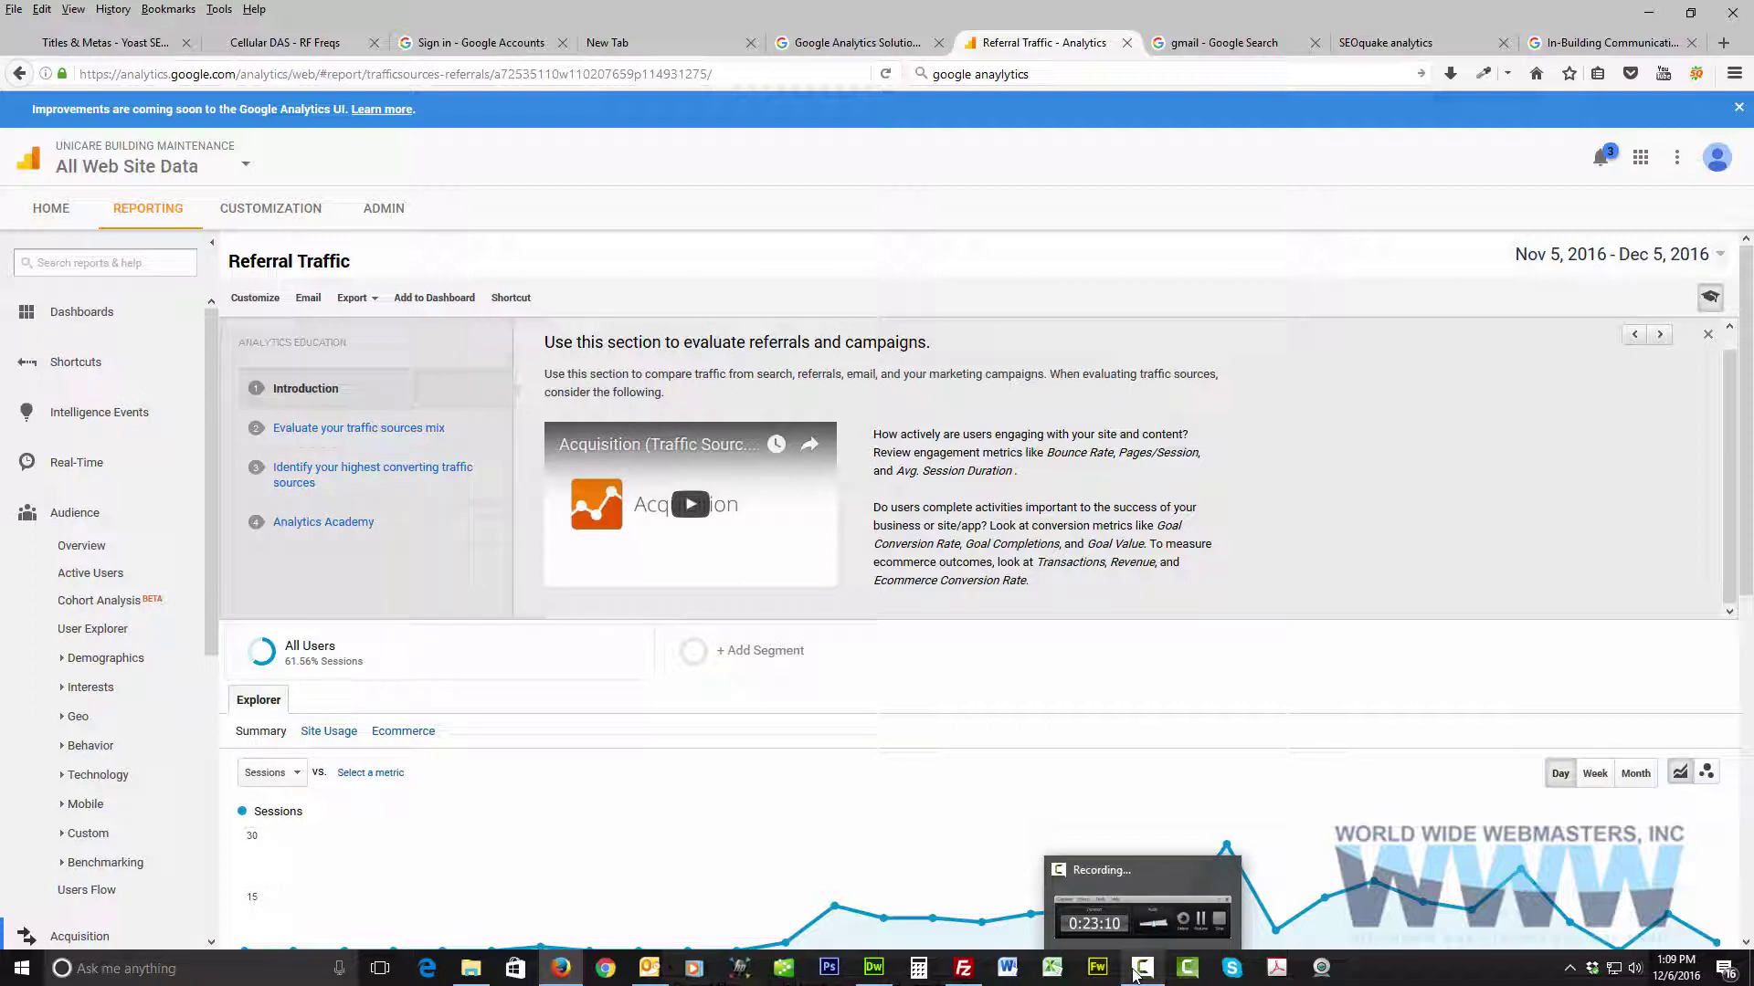
click(1138, 970)
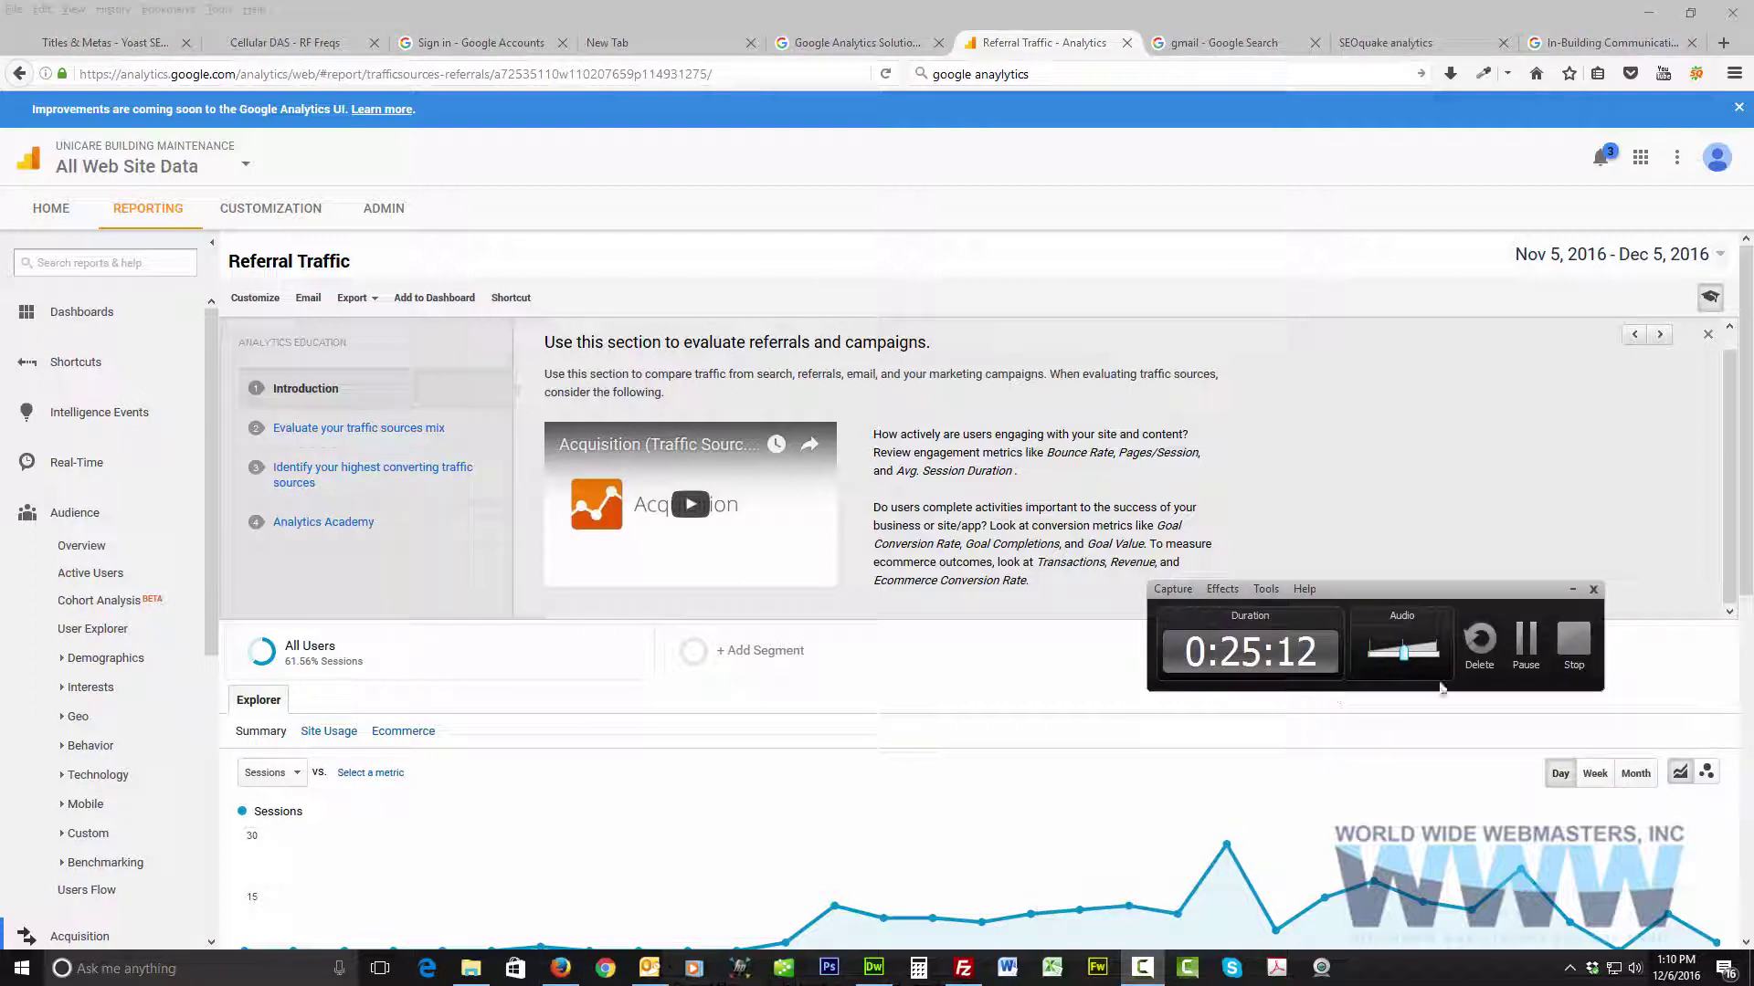